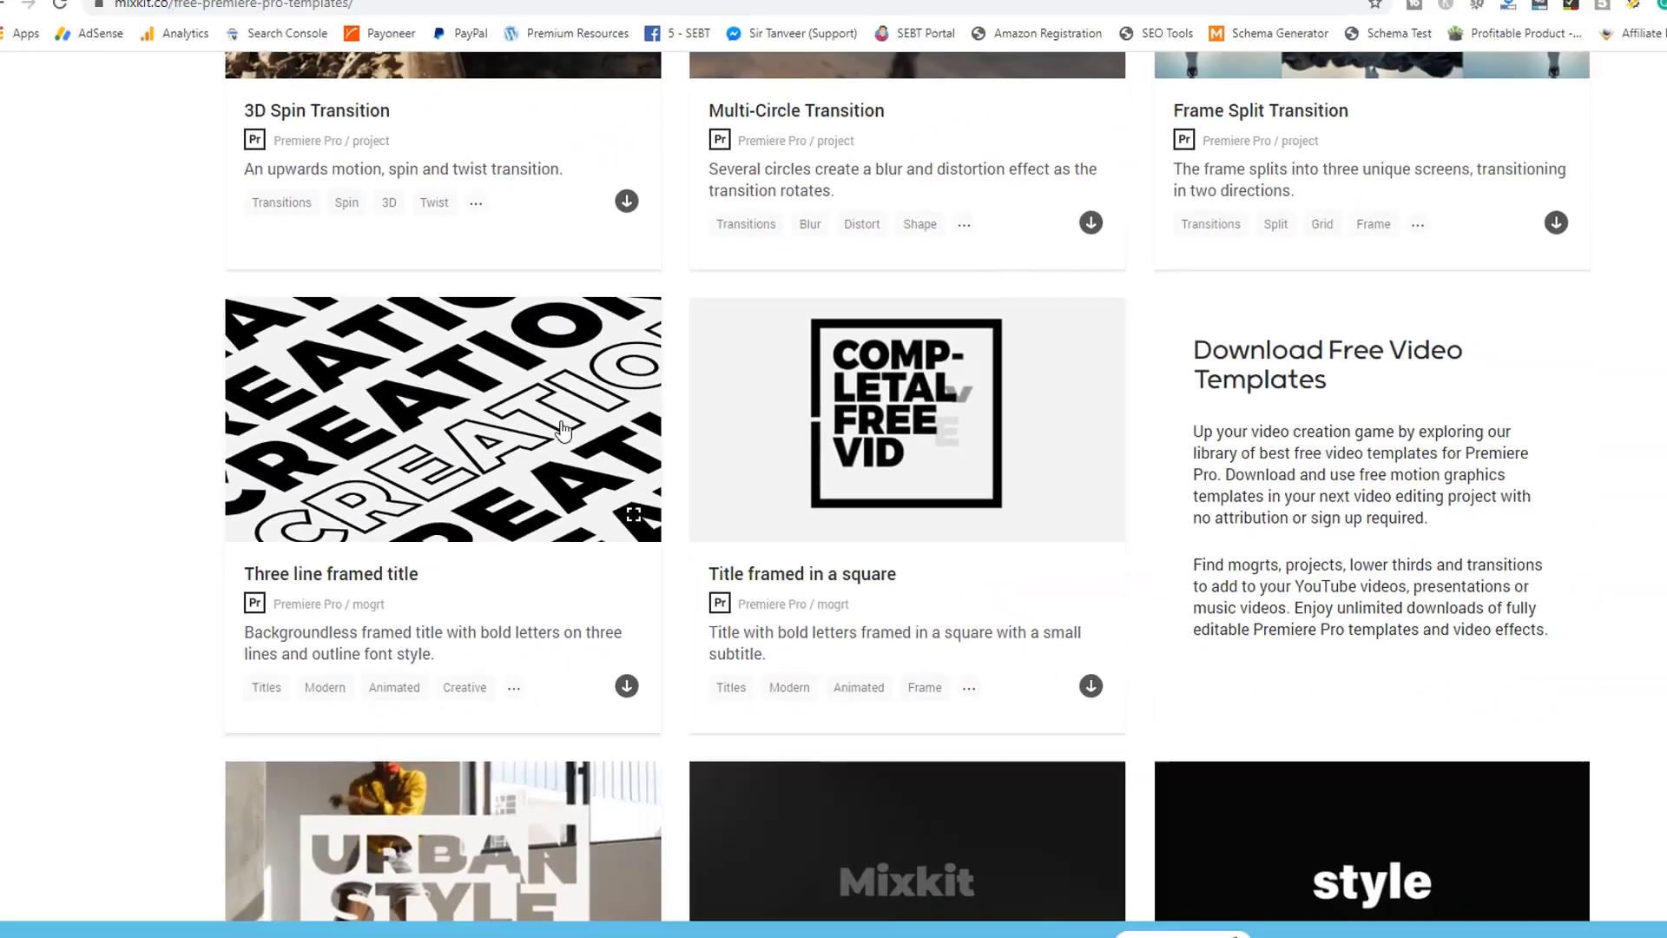
Step: Open Mixkit's Titles category and scroll through the title templates
scroll(750, 452, "down", 5)
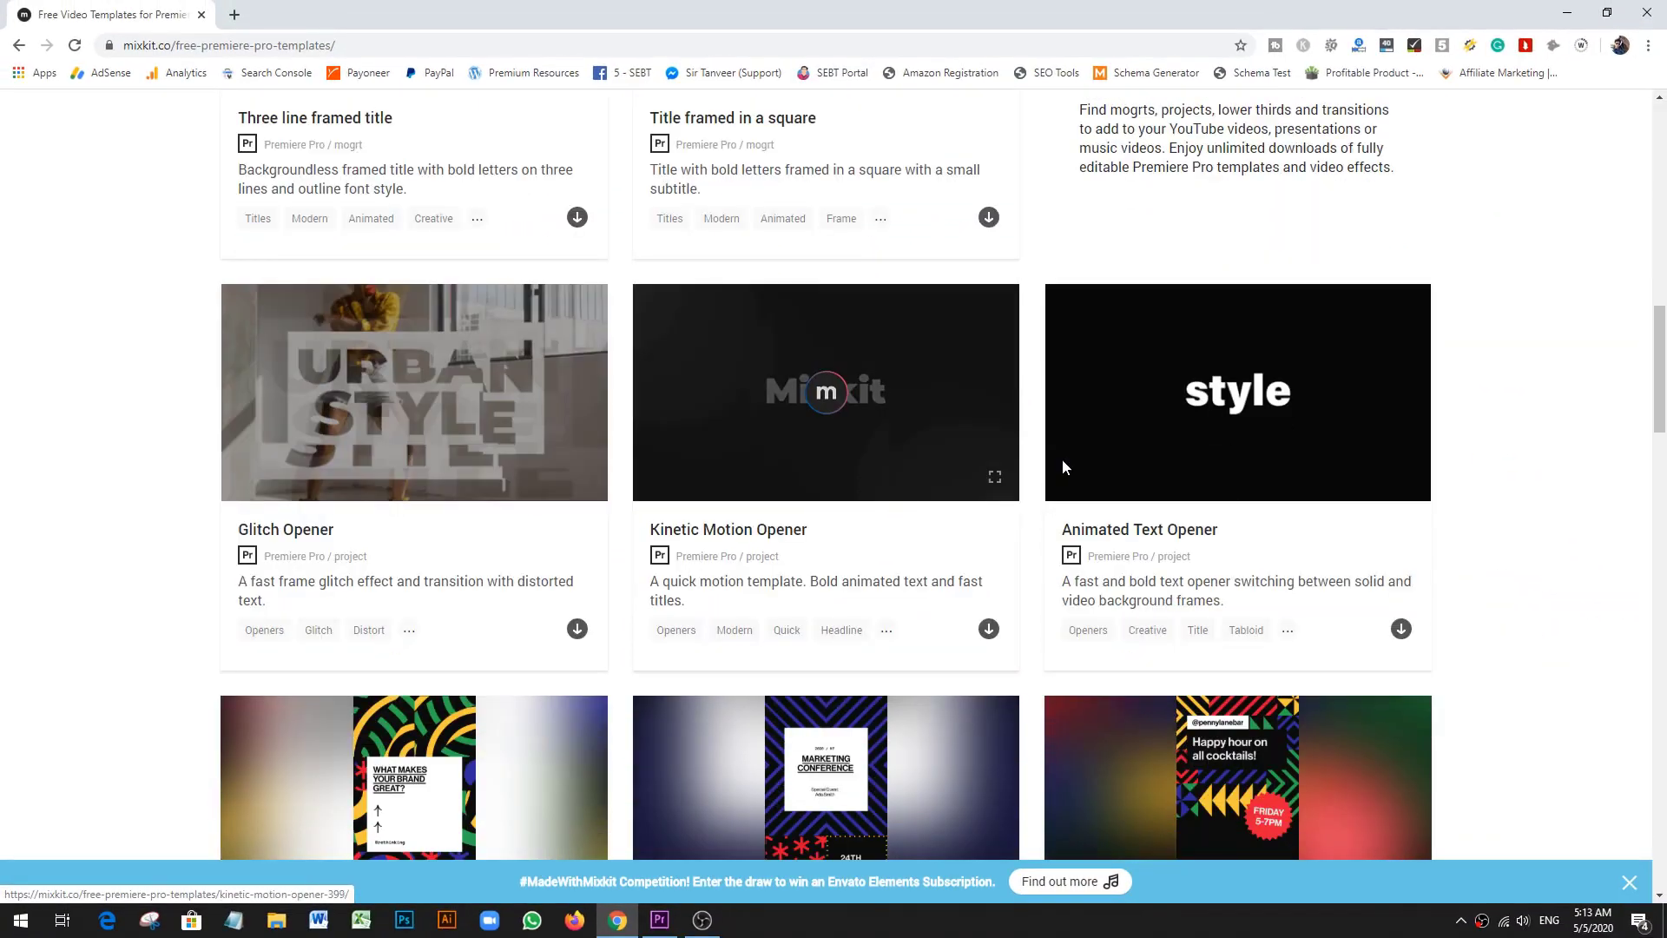
scroll(1064, 467, "down", 8)
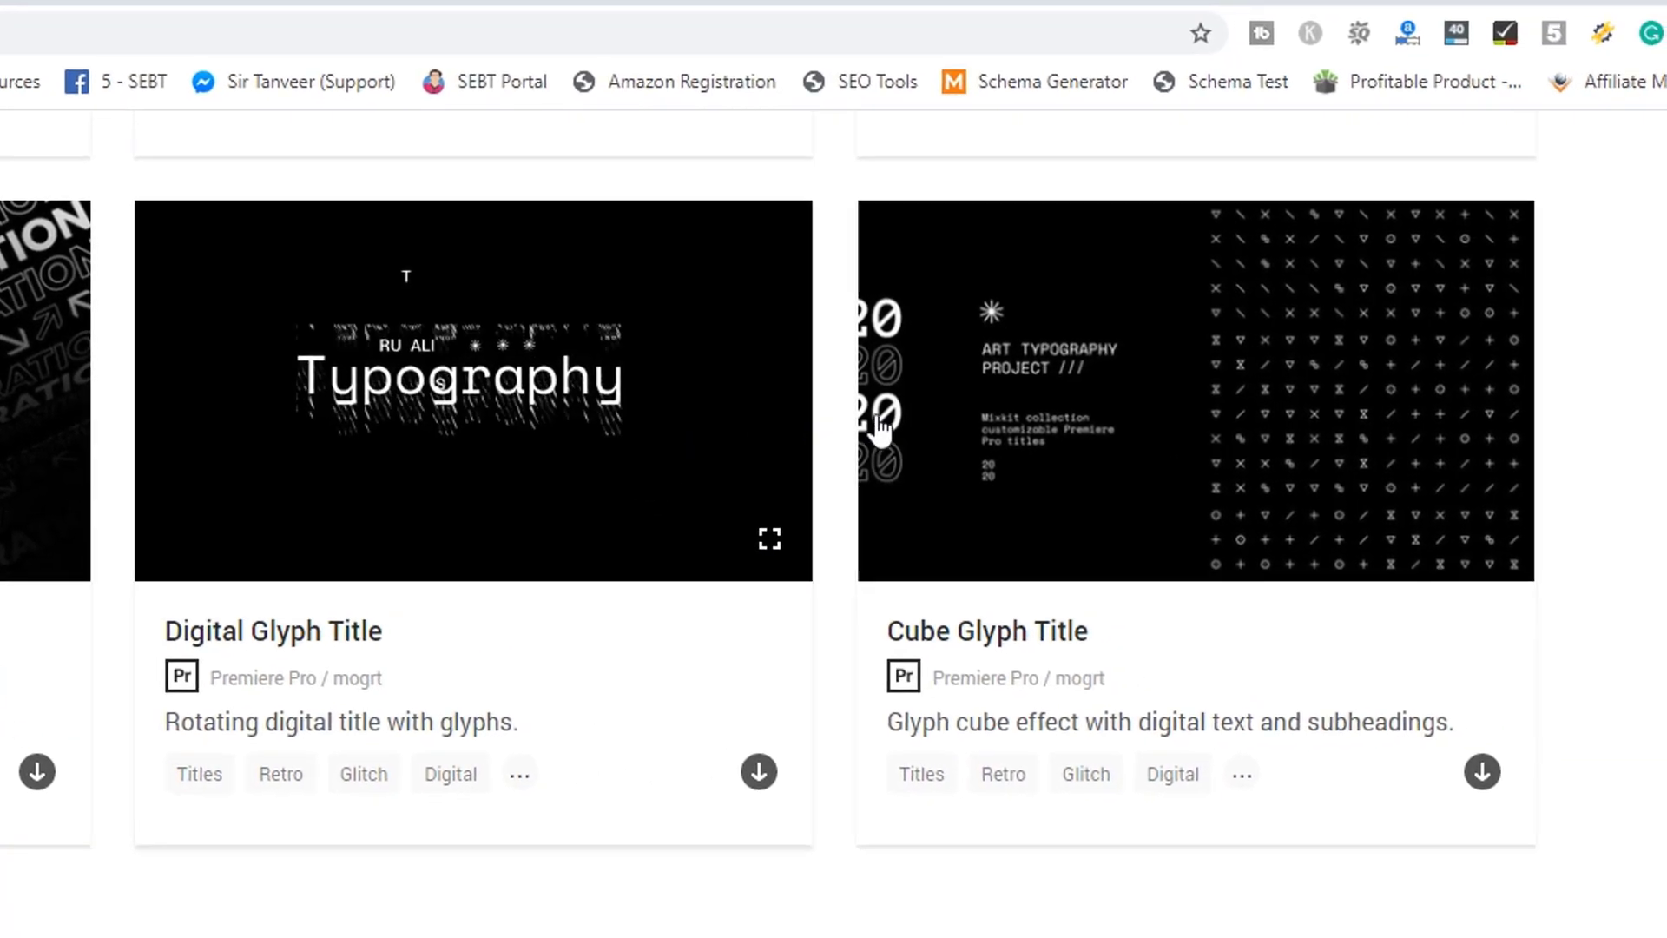
mouse_move(1388, 456)
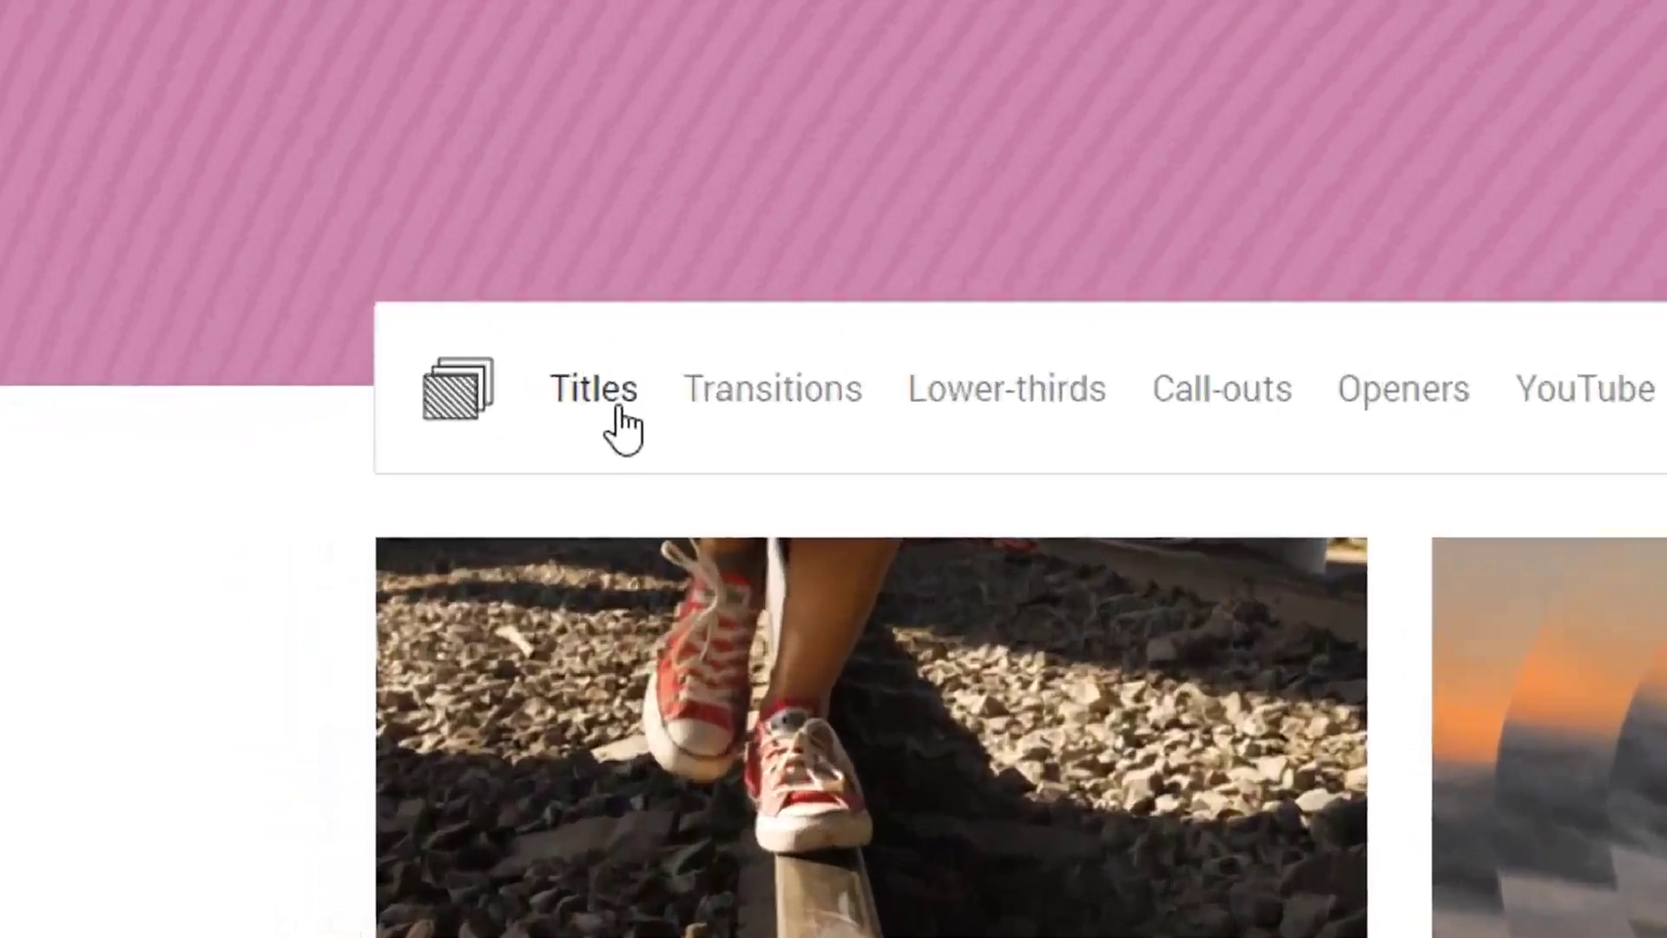
left_click(618, 408)
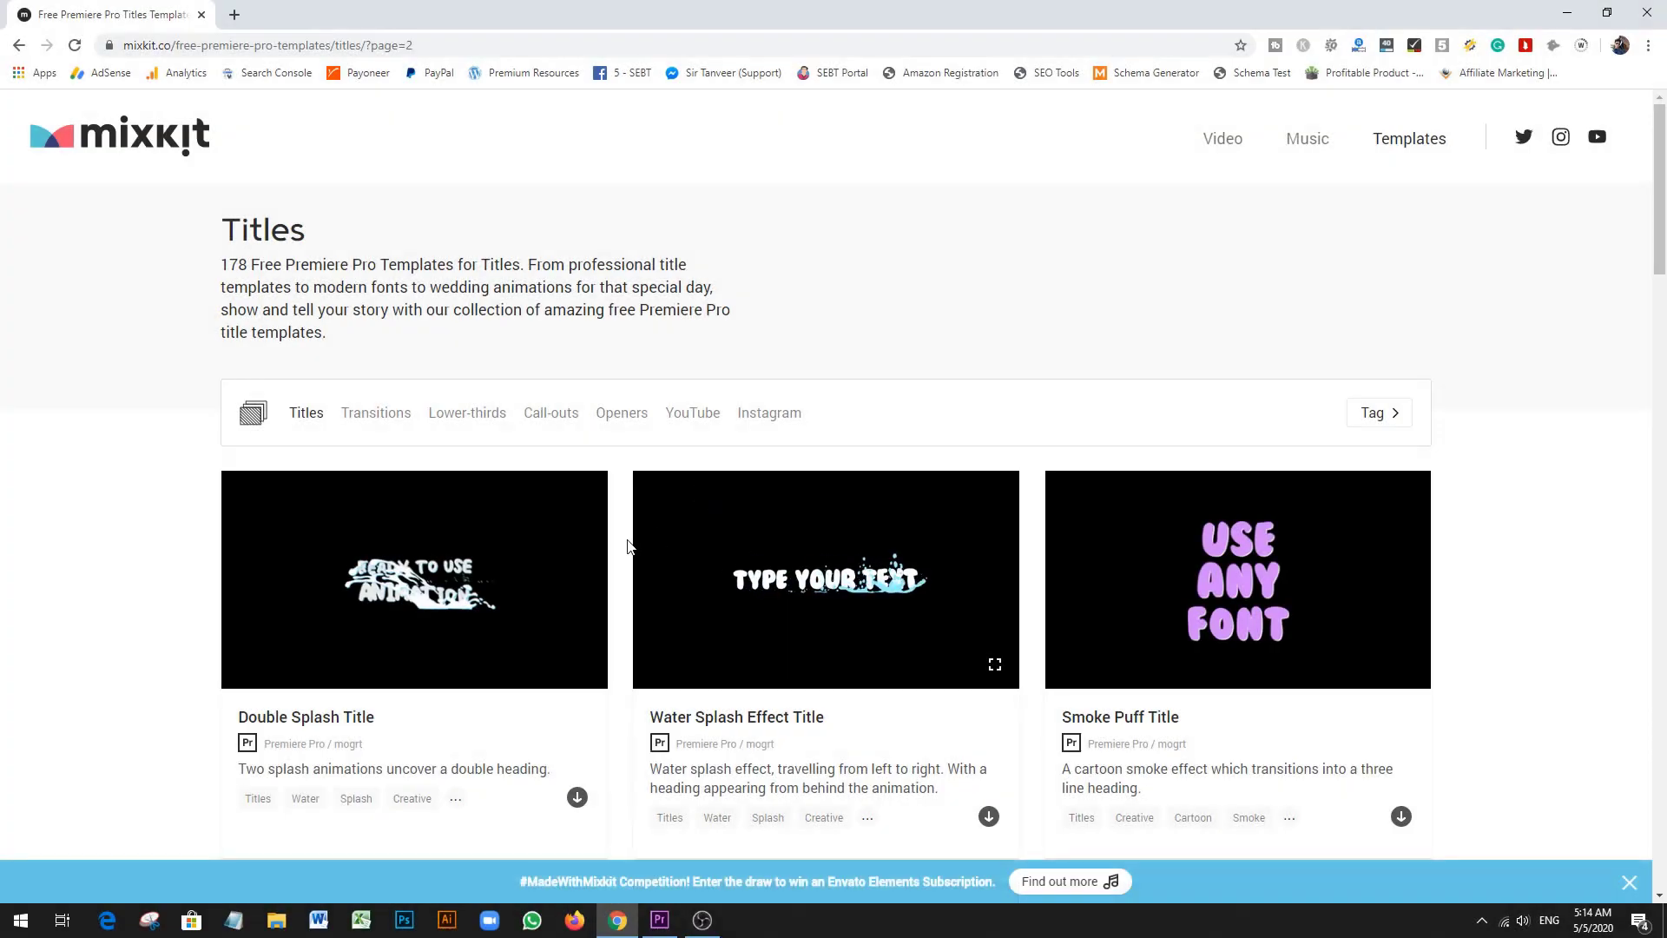
mouse_move(470, 624)
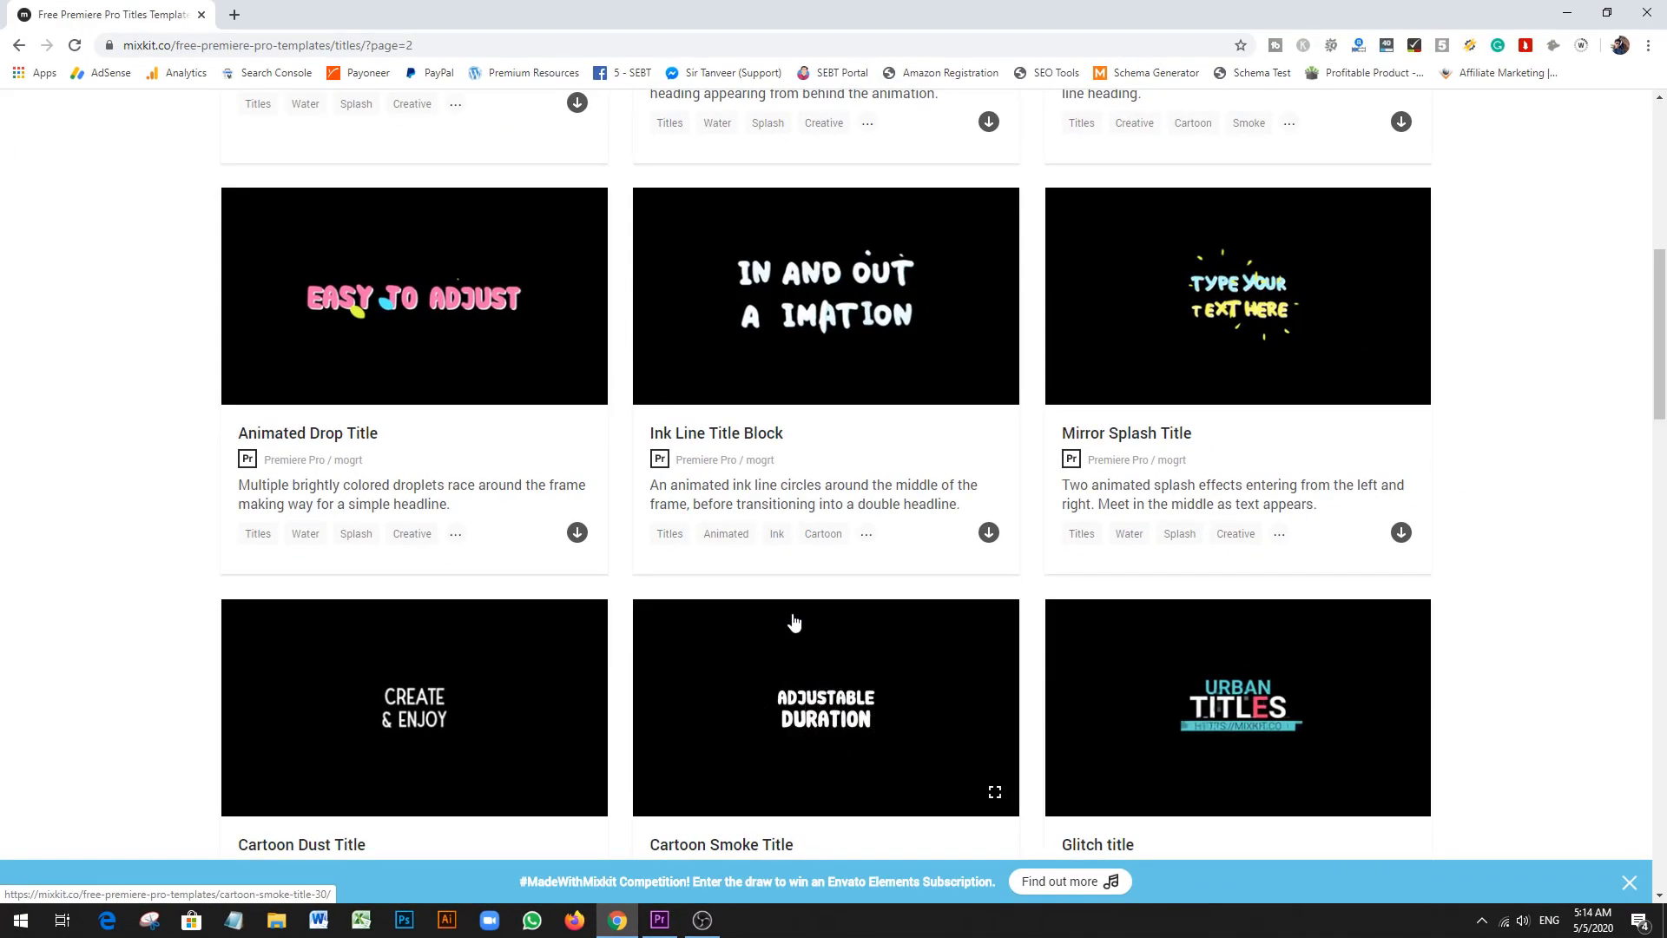
scroll(794, 622, "down", 2)
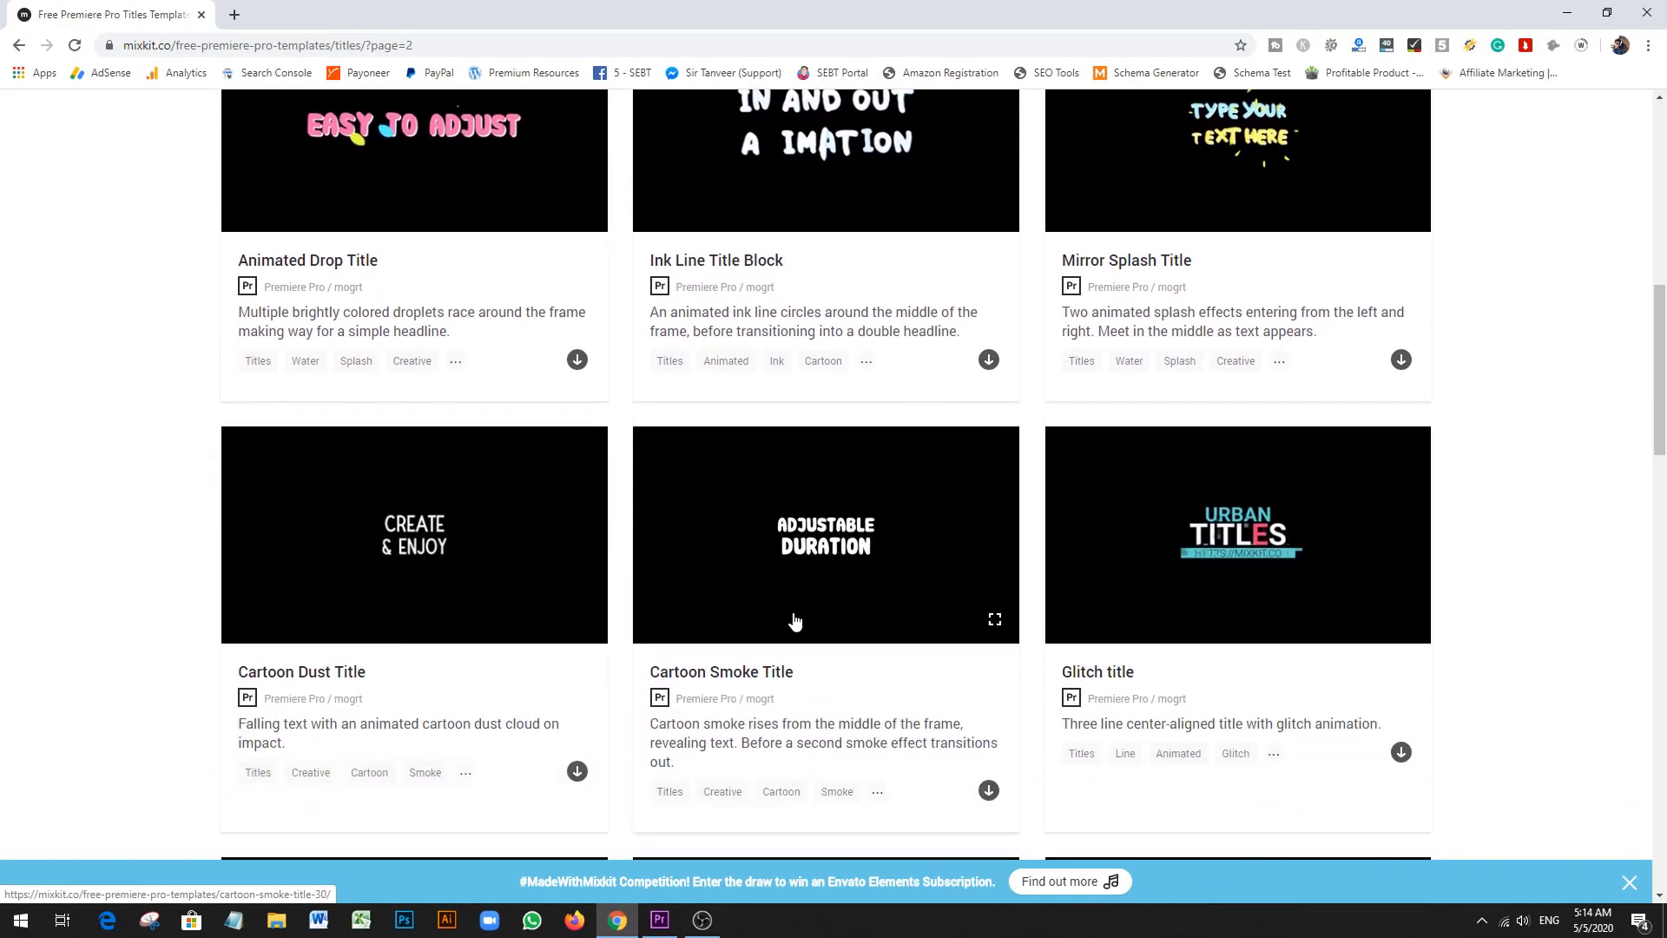
scroll(991, 560, "down", 10)
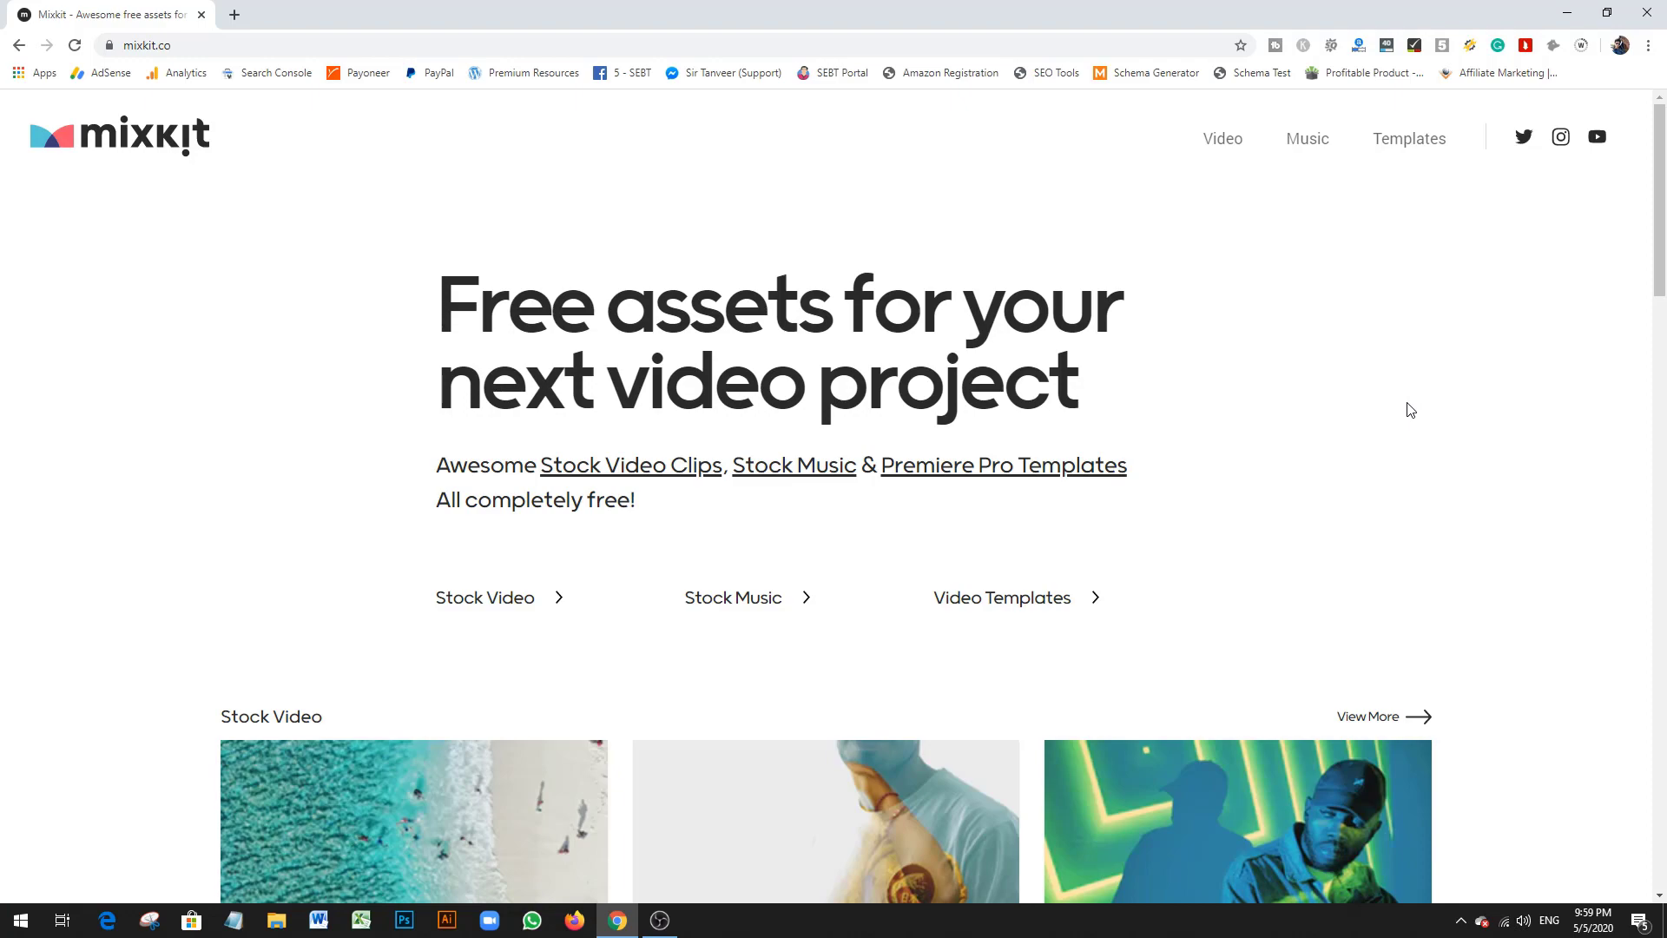
Step: Browse the Mixkit homepage, then open Video and scroll the Free Stock Videos clip grid
scroll(1377, 404, "down", 15)
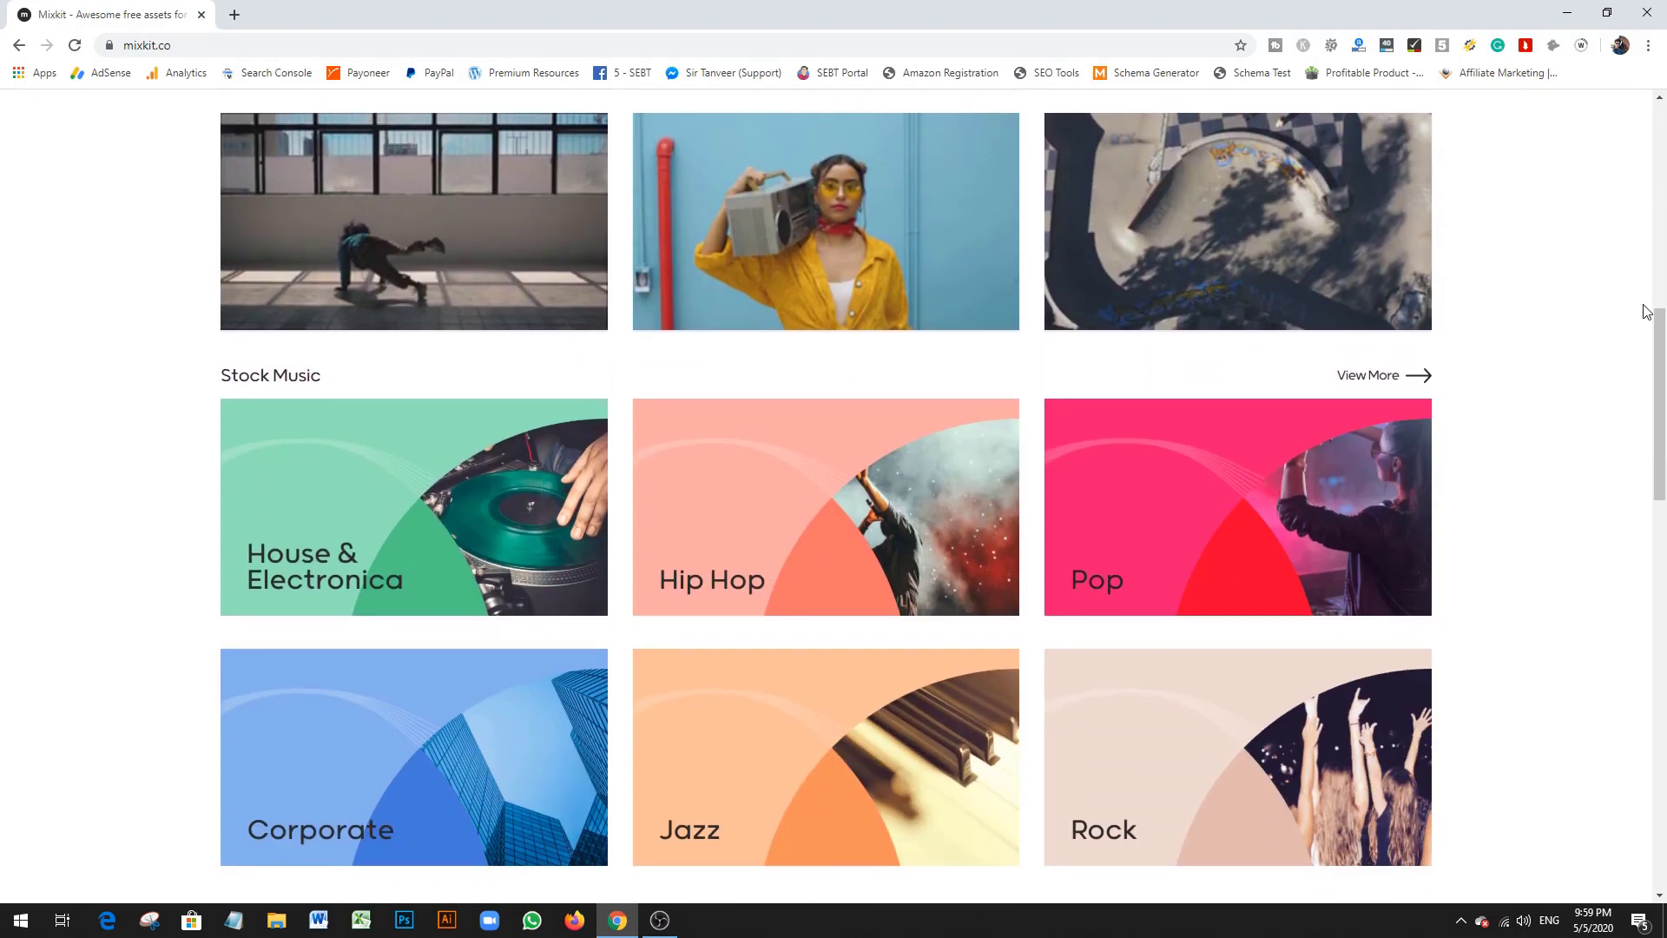
scroll(1640, 317, "down", 2)
scroll(1633, 327, "down", 12)
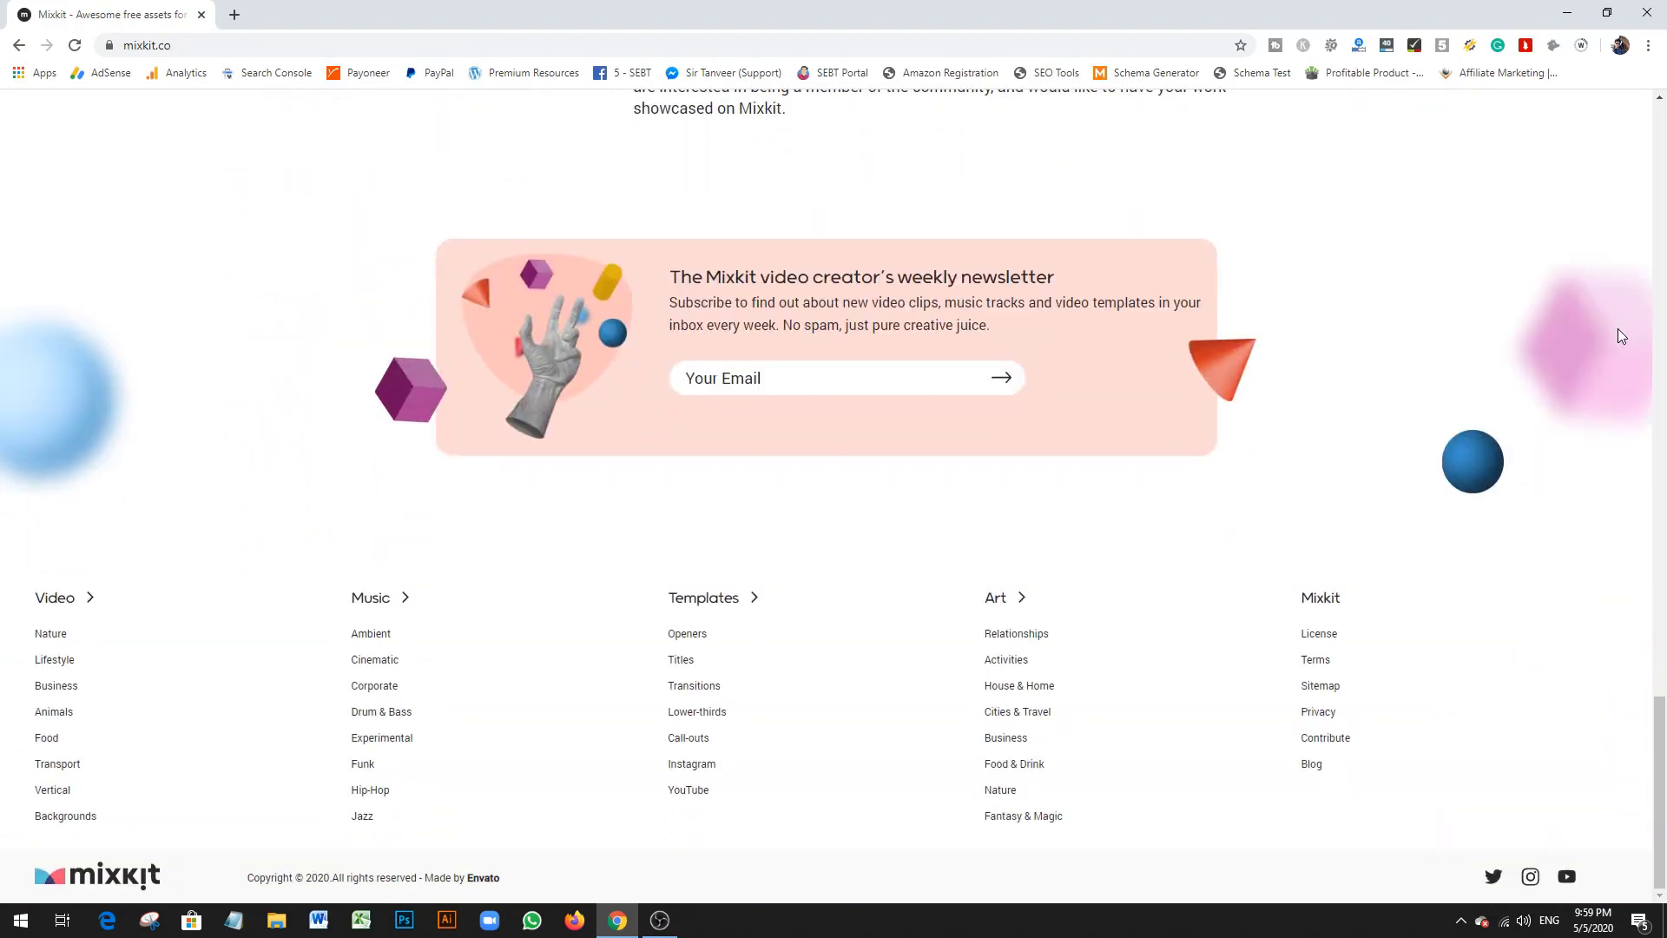
scroll(1617, 328, "up", 14)
scroll(1583, 387, "up", 12)
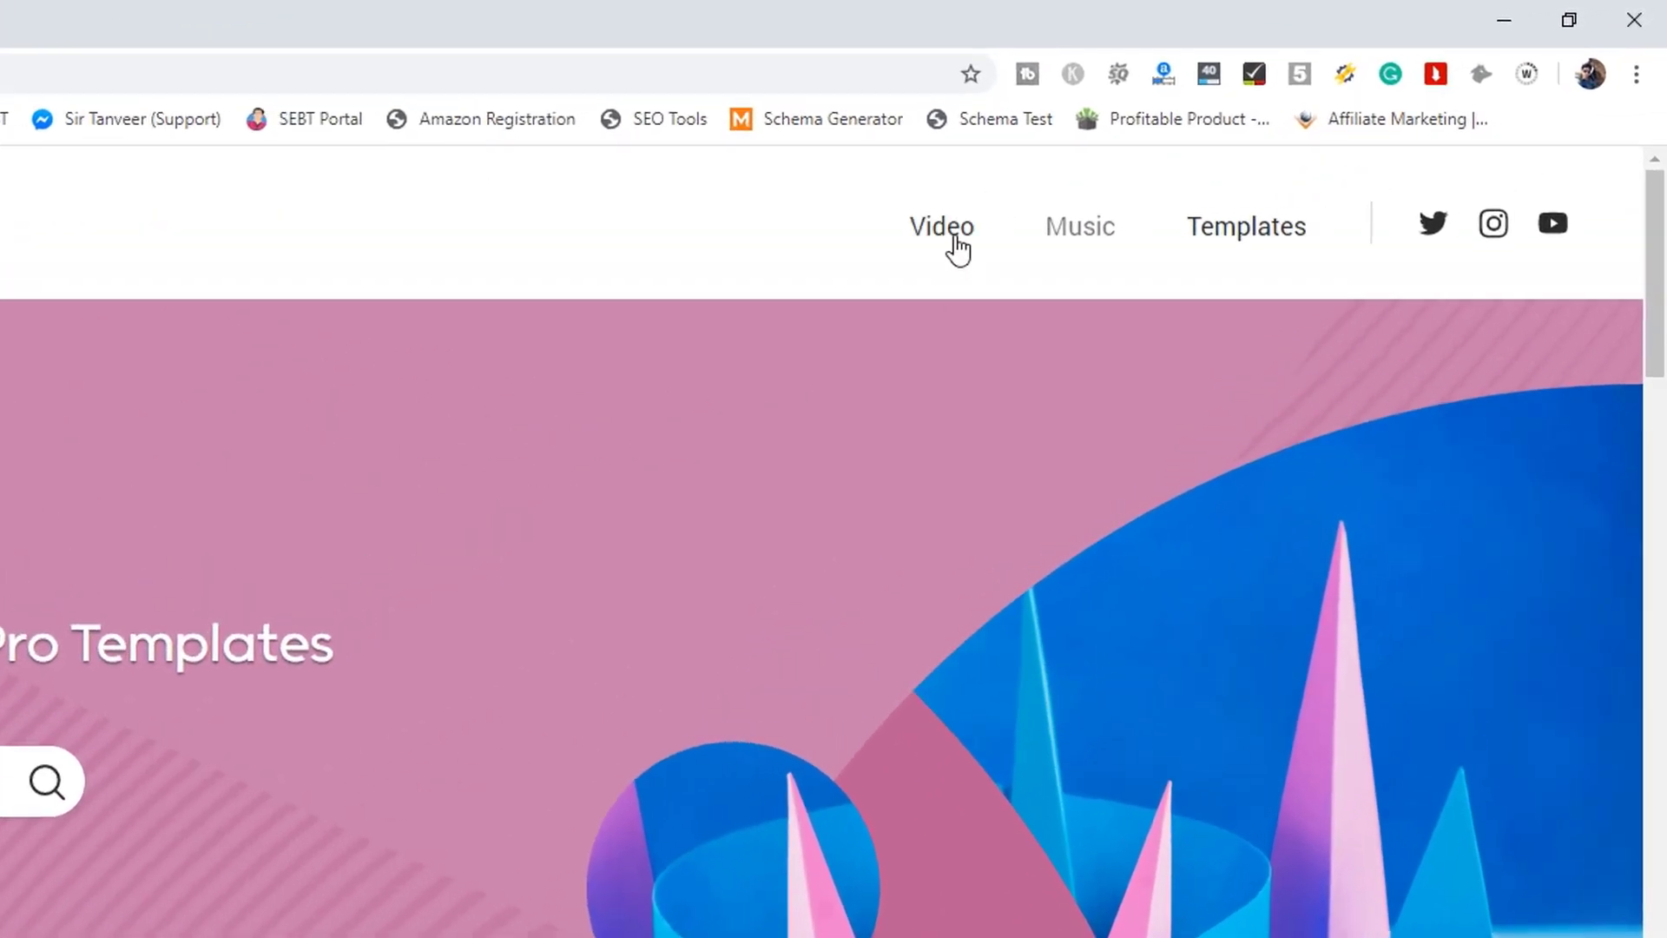
left_click(955, 240)
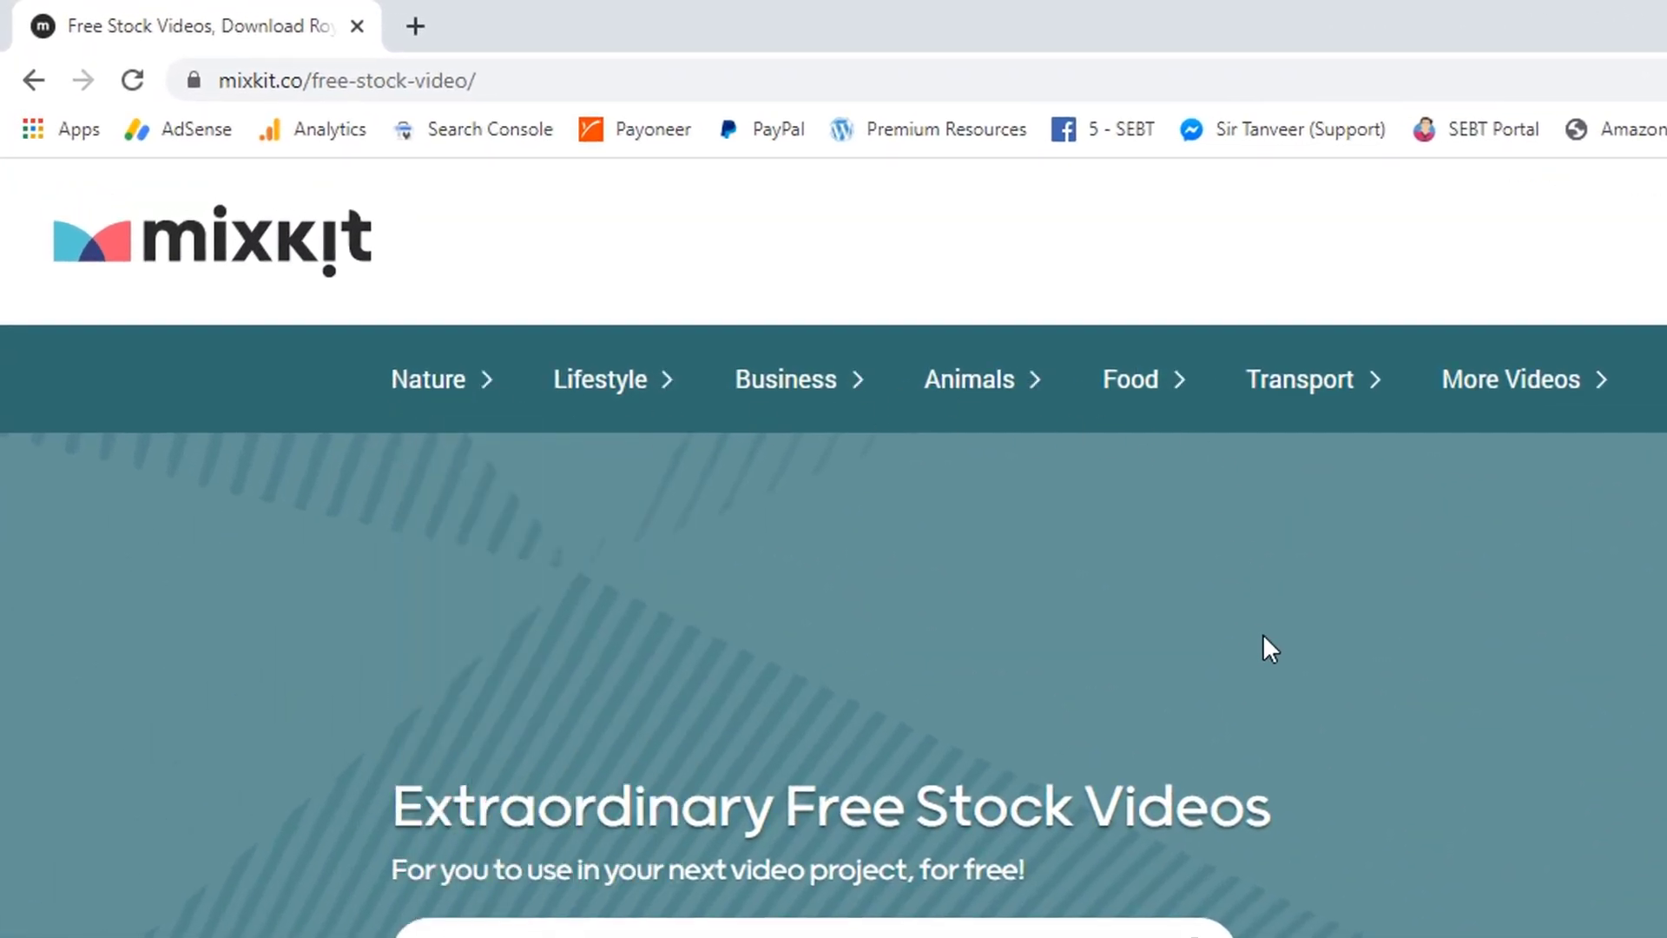
mouse_move(458, 380)
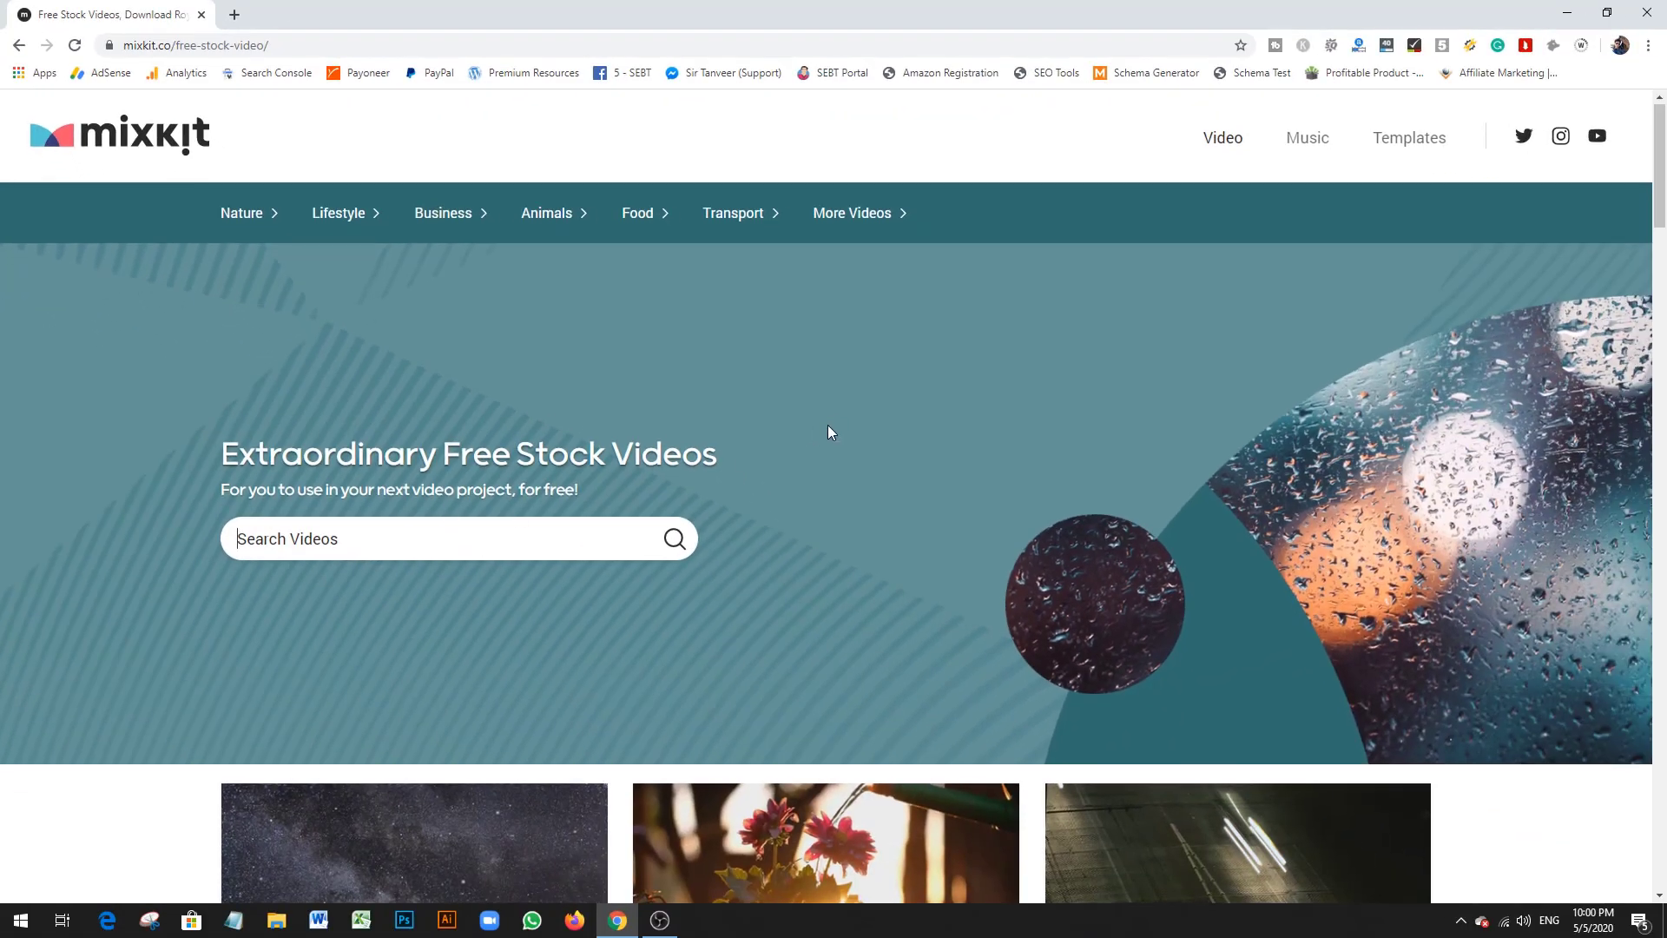
scroll(827, 424, "down", 9)
scroll(868, 414, "down", 4)
scroll(868, 414, "down", 5)
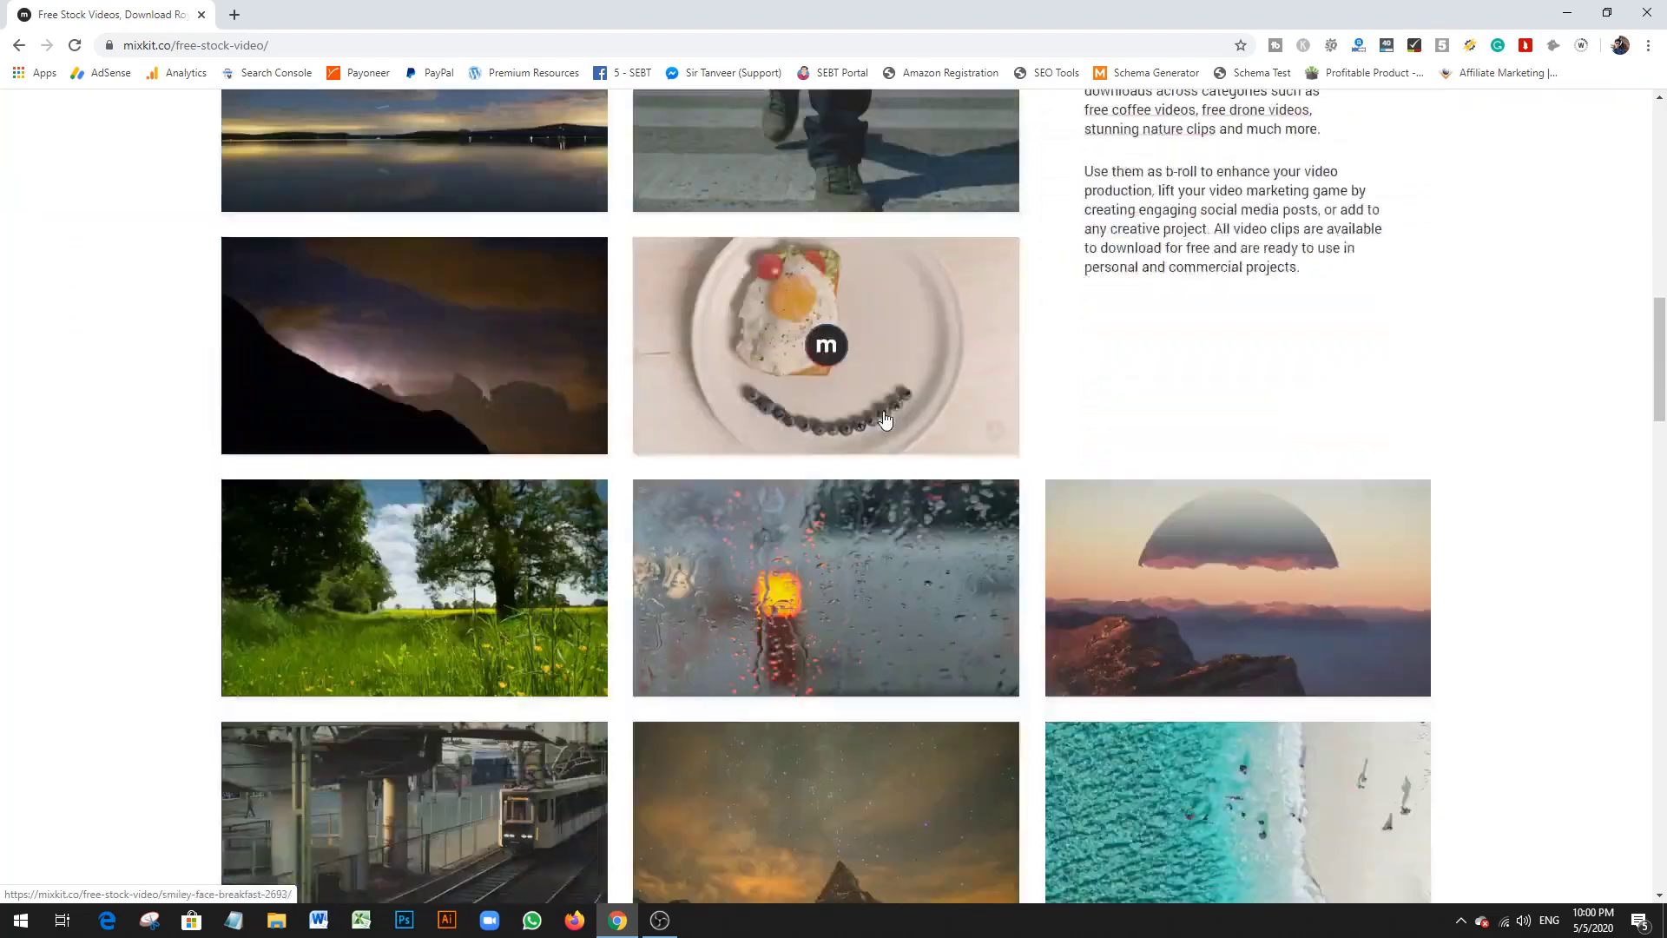
scroll(902, 425, "up", 15)
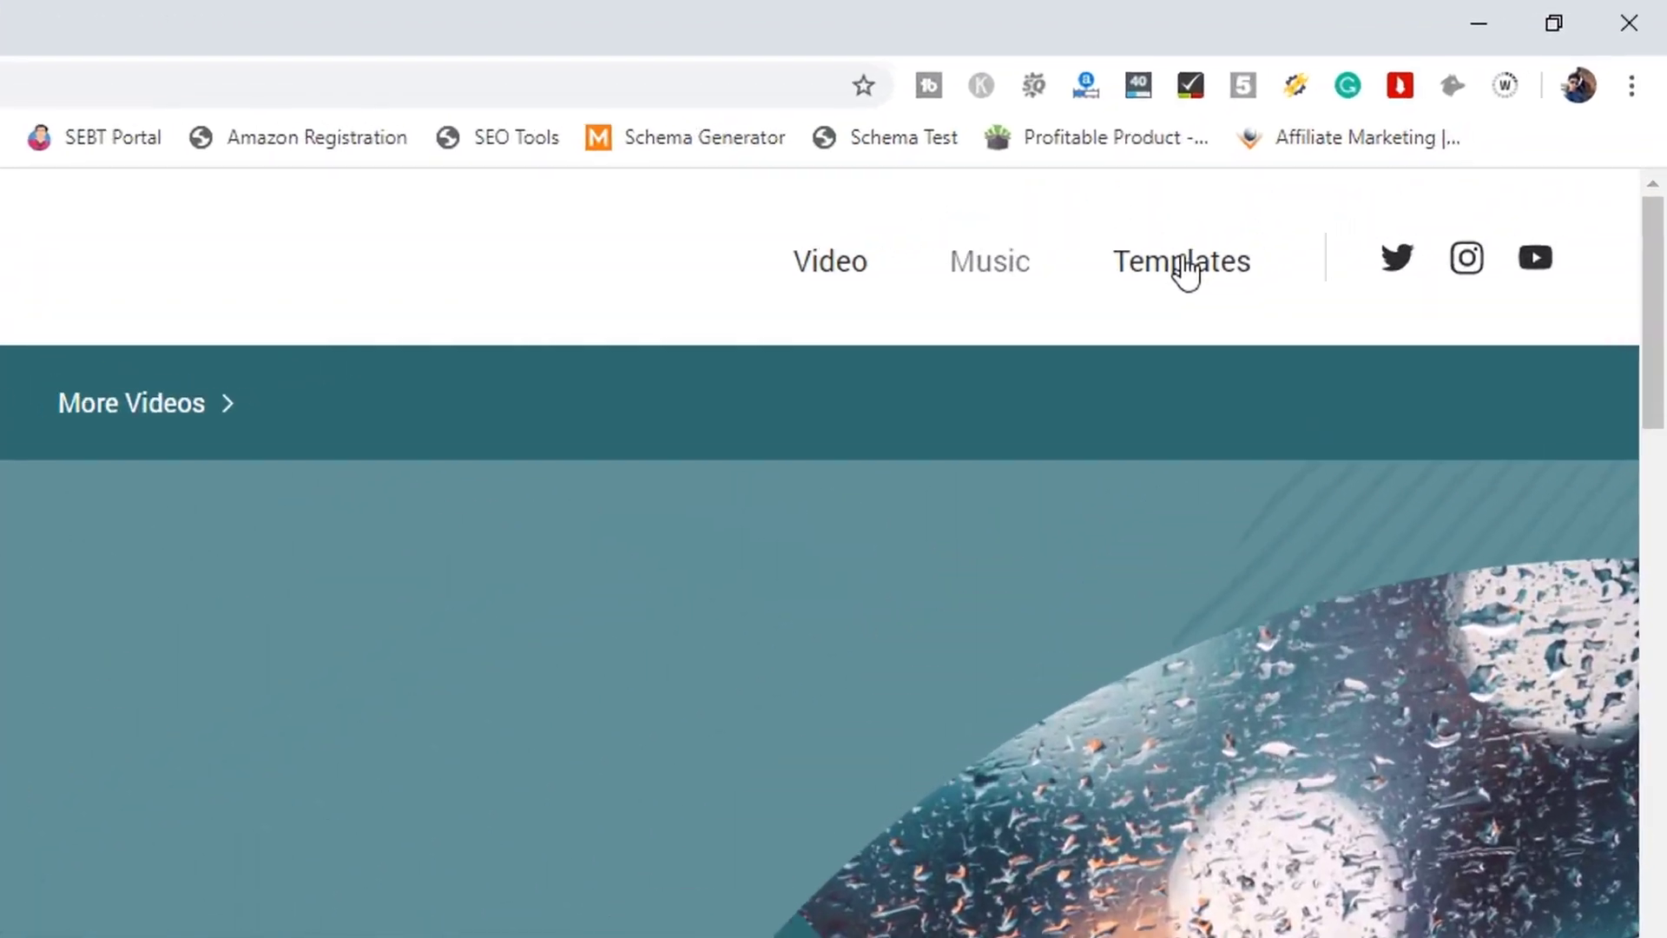
Step: Open Mixkit's Premiere Pro templates filtered to the Transitions category
left_click(1355, 169)
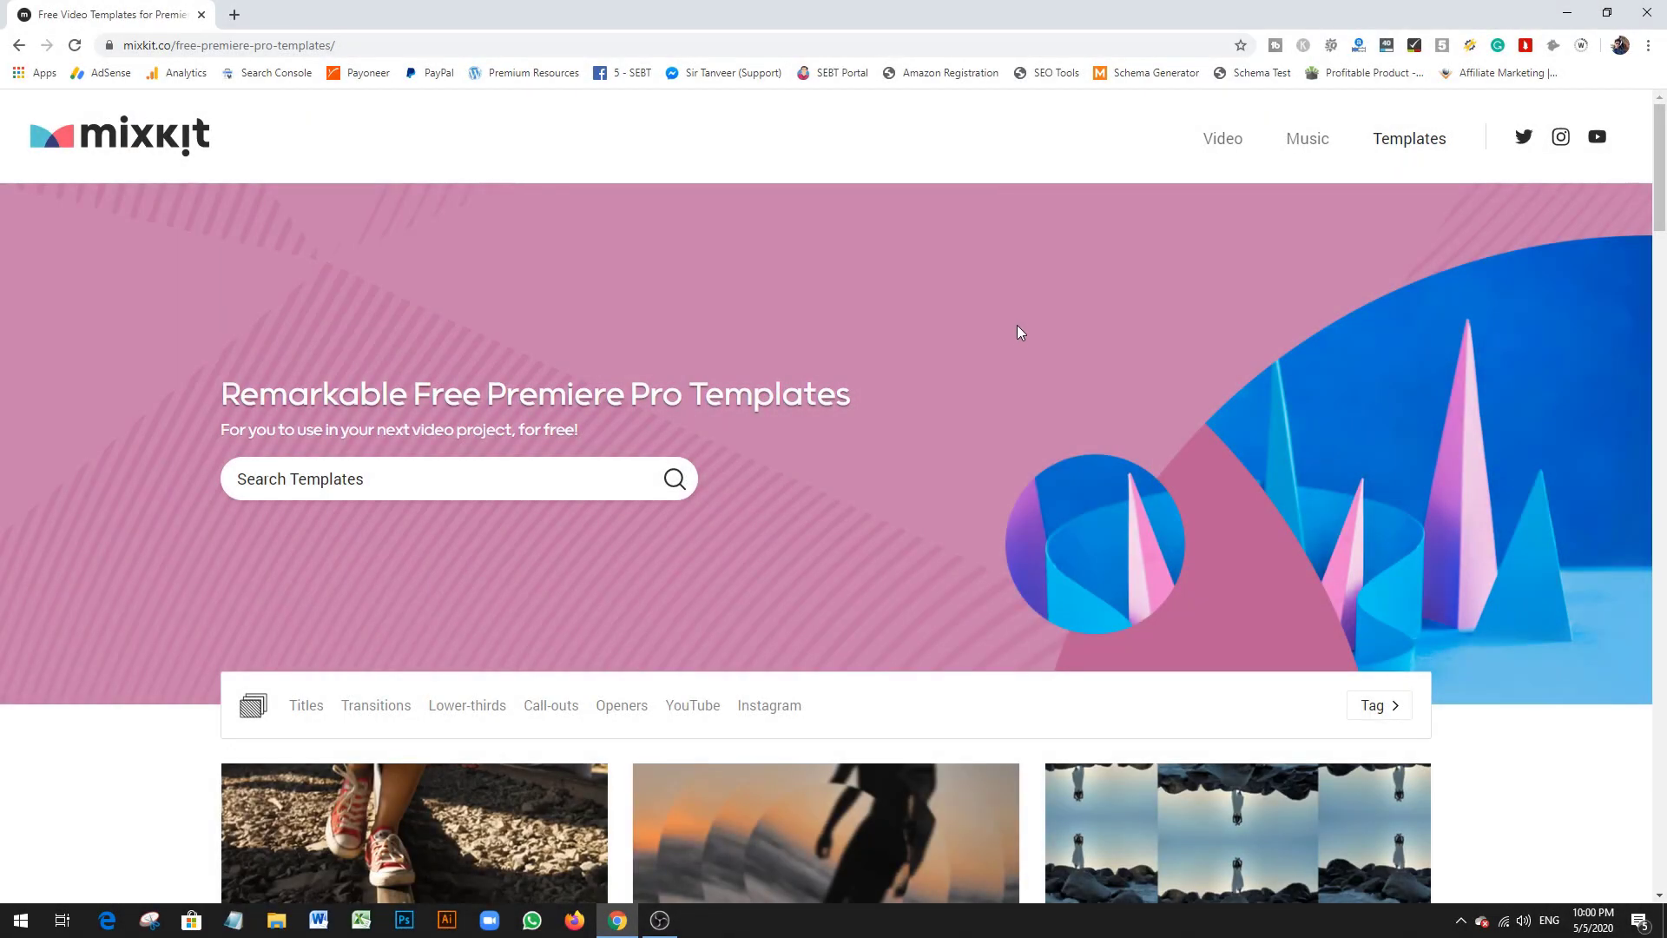
scroll(1017, 324, "down", 2)
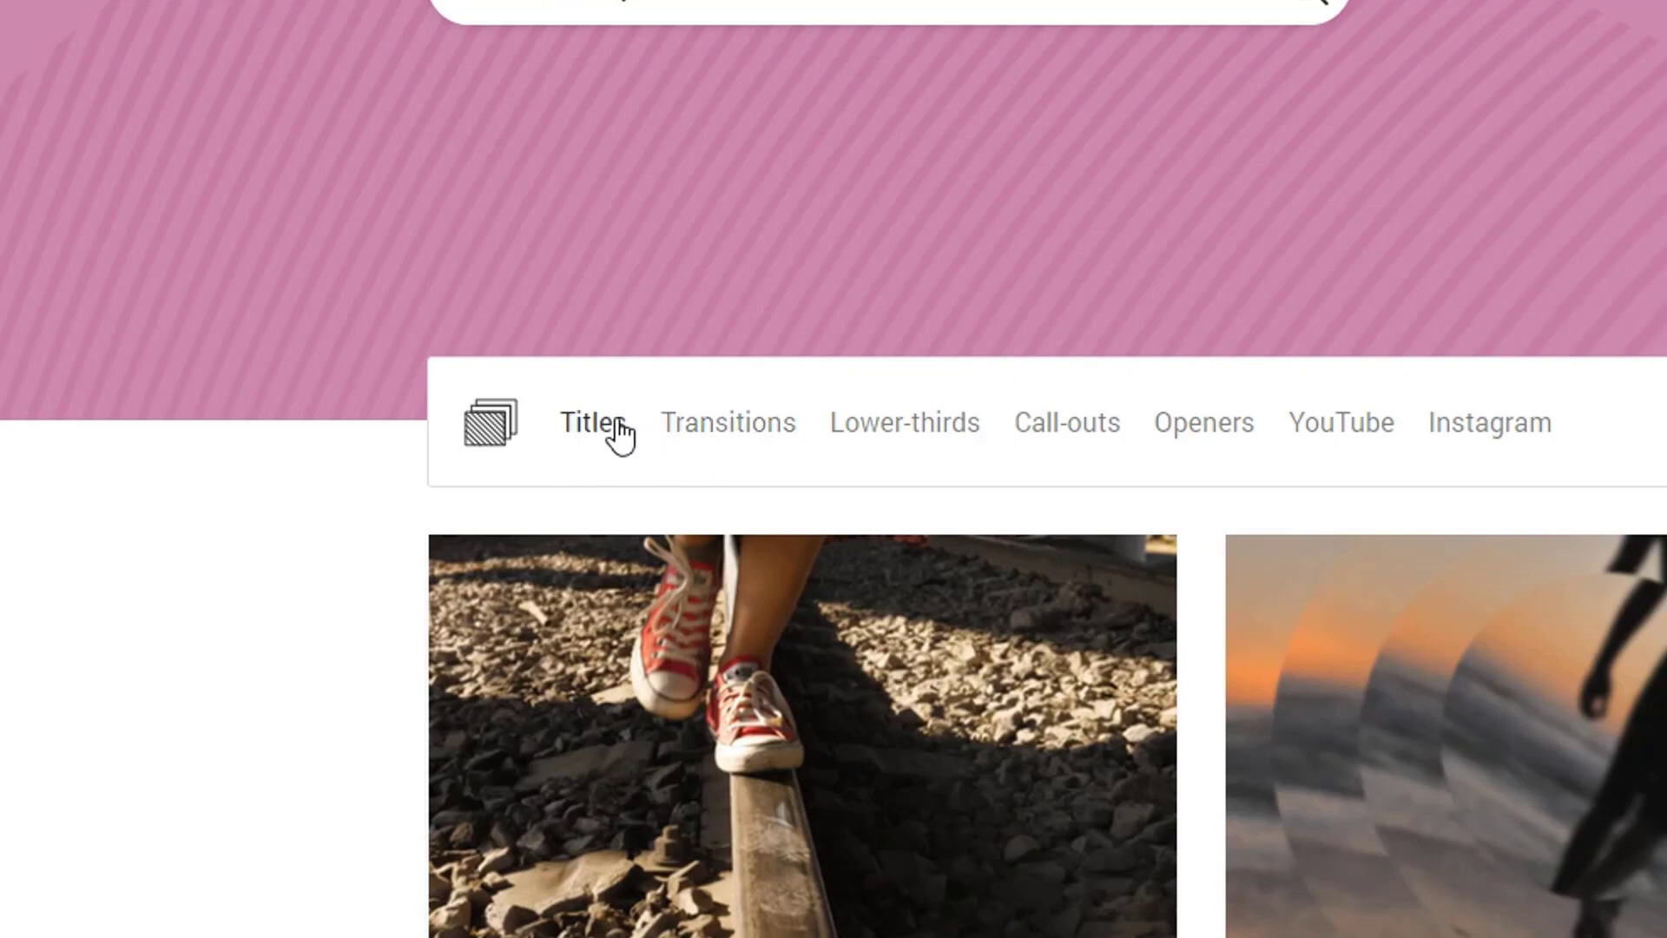
left_click(759, 423)
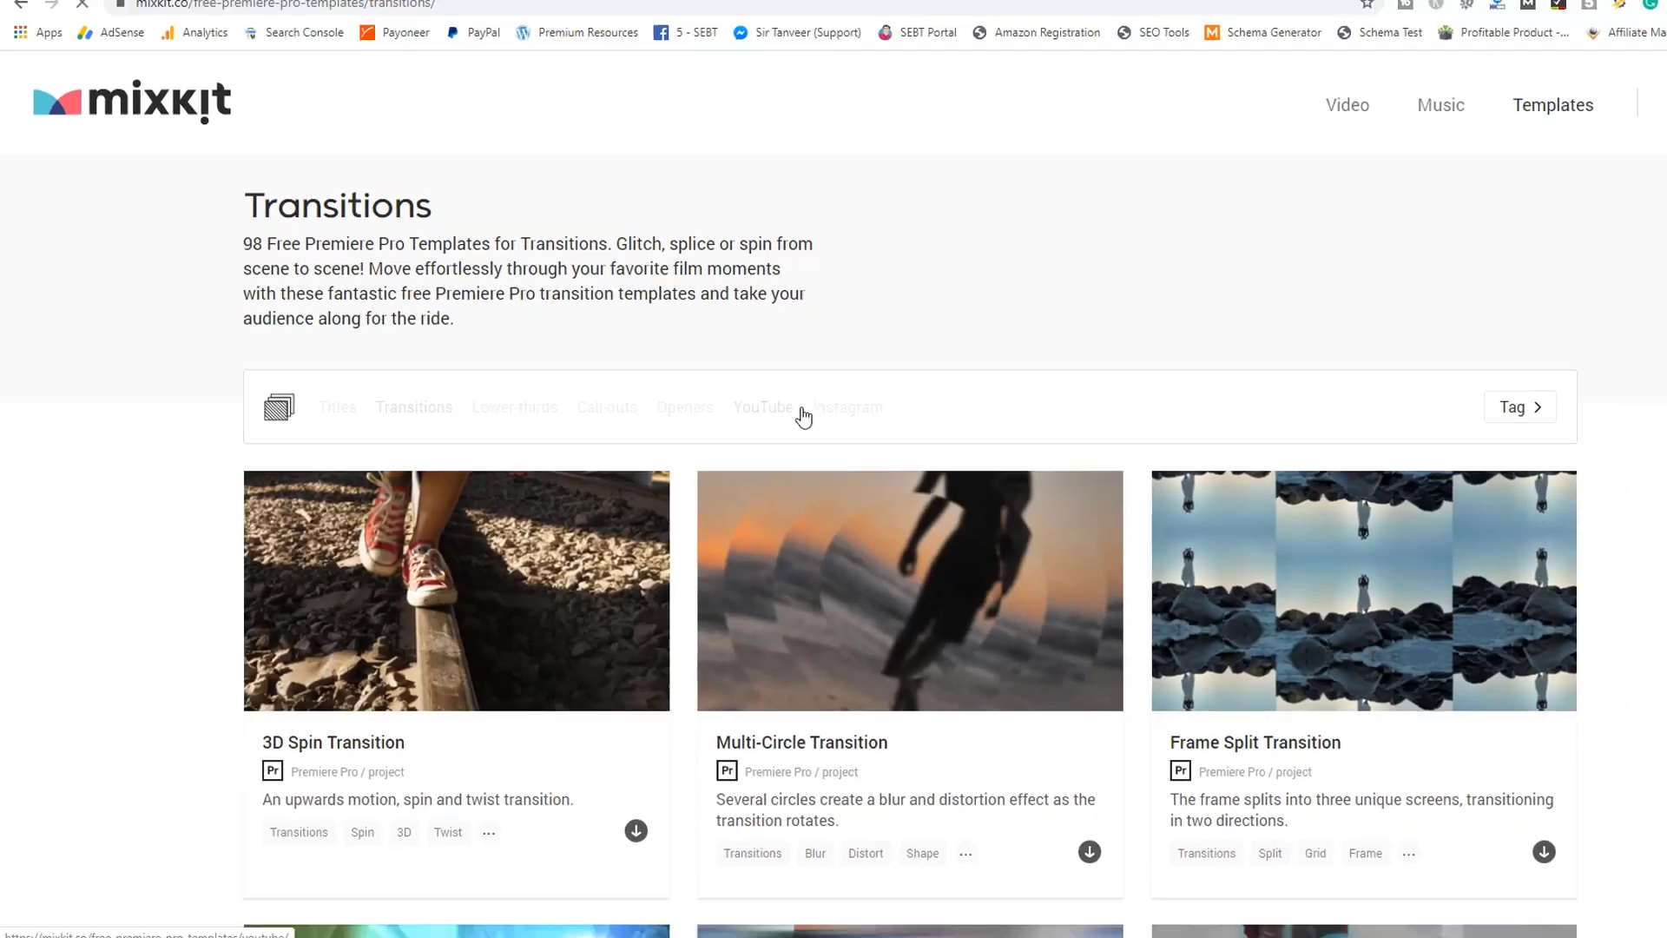
scroll(738, 382, "down", 5)
scroll(521, 443, "up", 2)
mouse_move(449, 376)
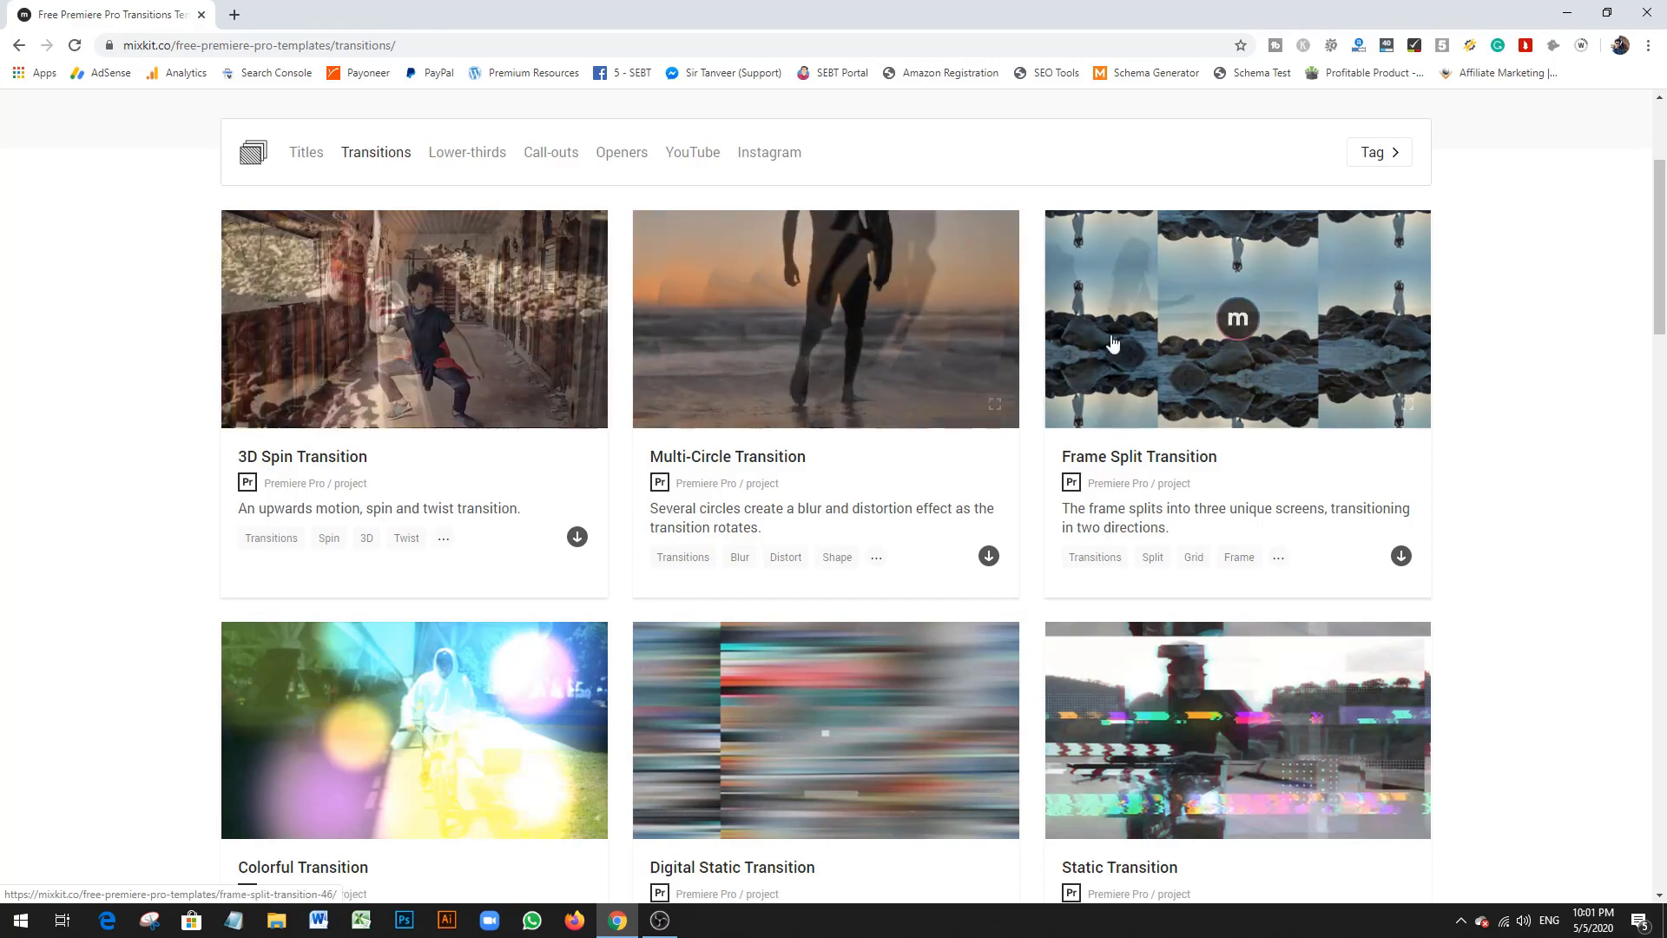
scroll(882, 380, "down", 20)
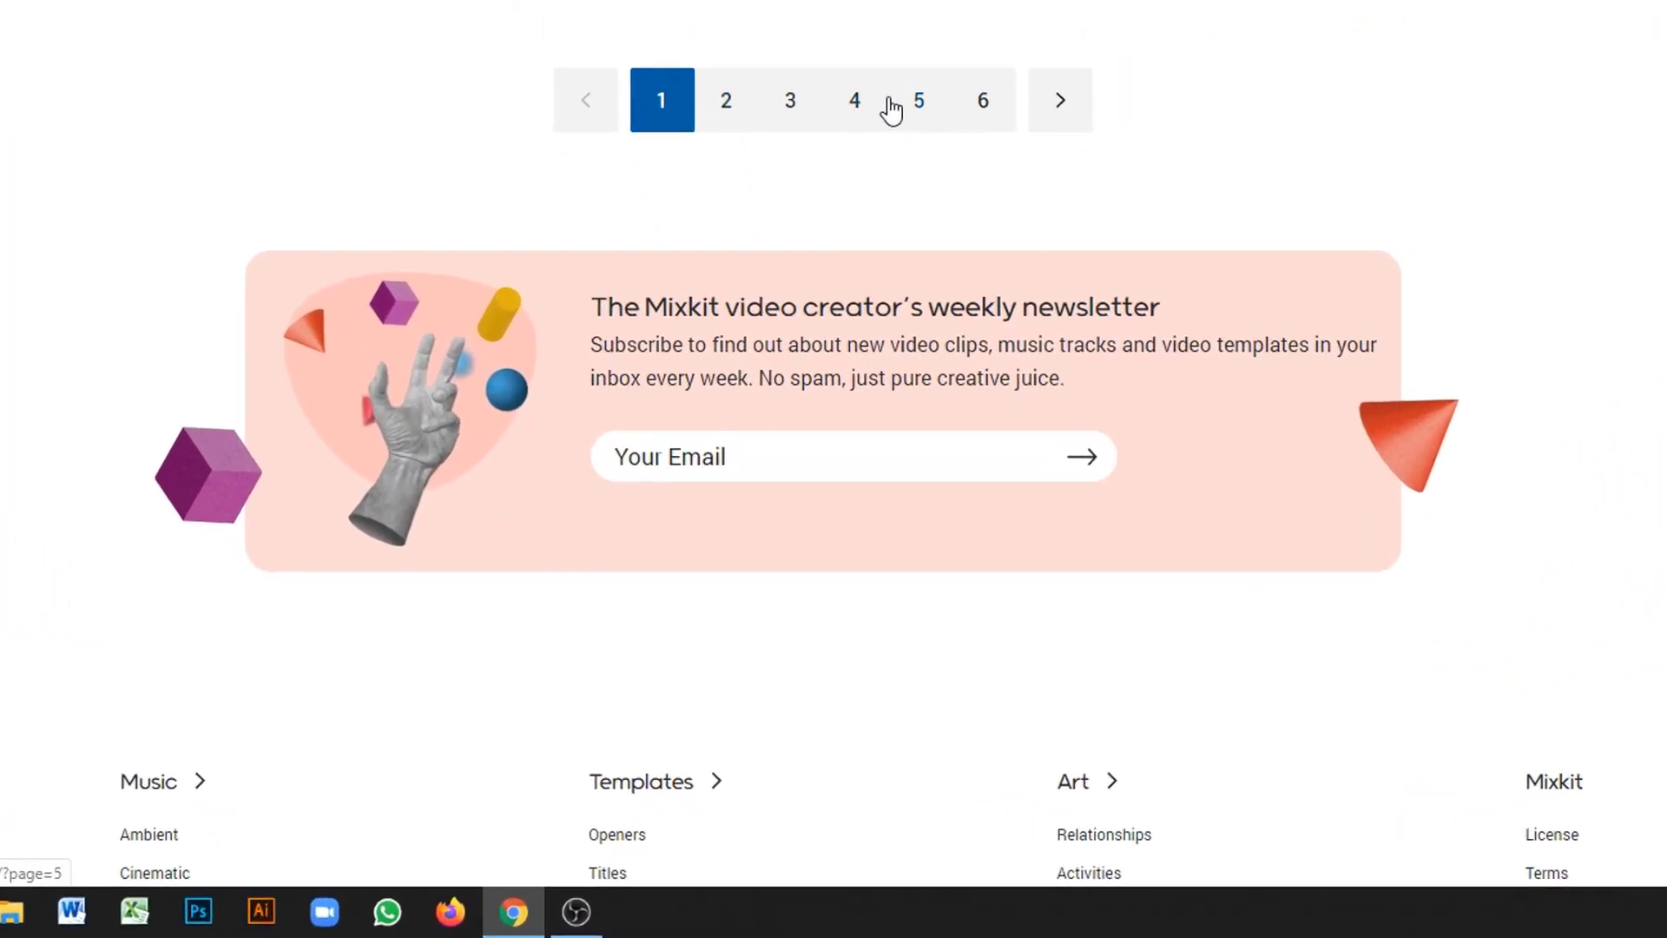
scroll(854, 254, "up", 1)
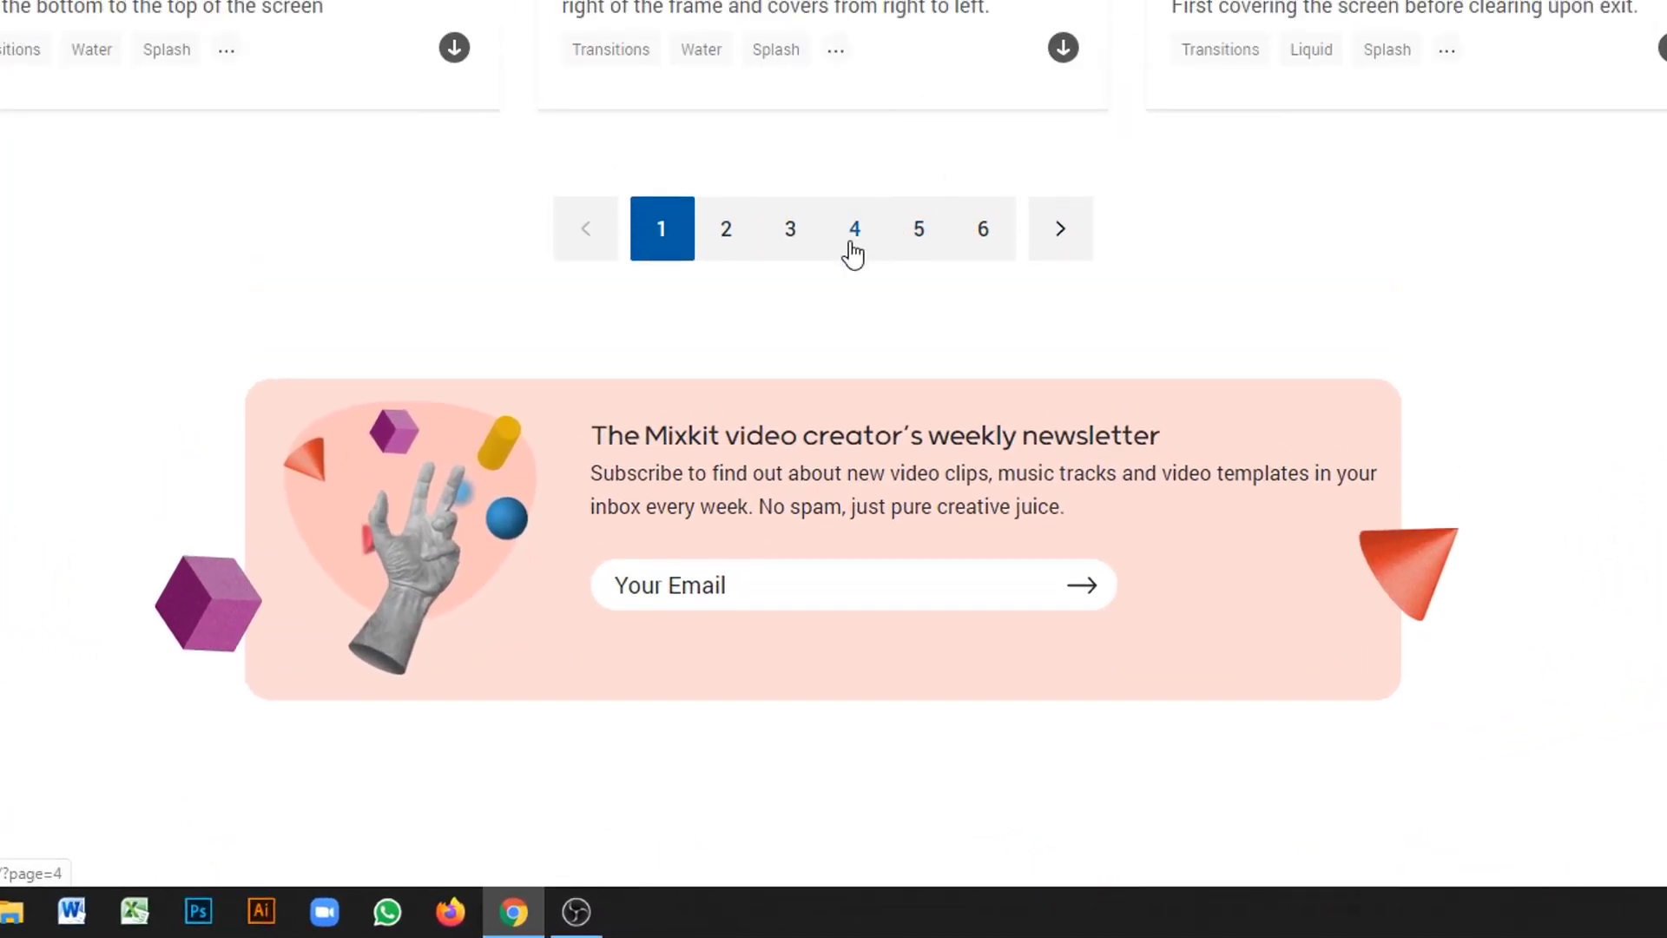
Step: View page 3 of the transition templates and scroll through them
left_click(805, 228)
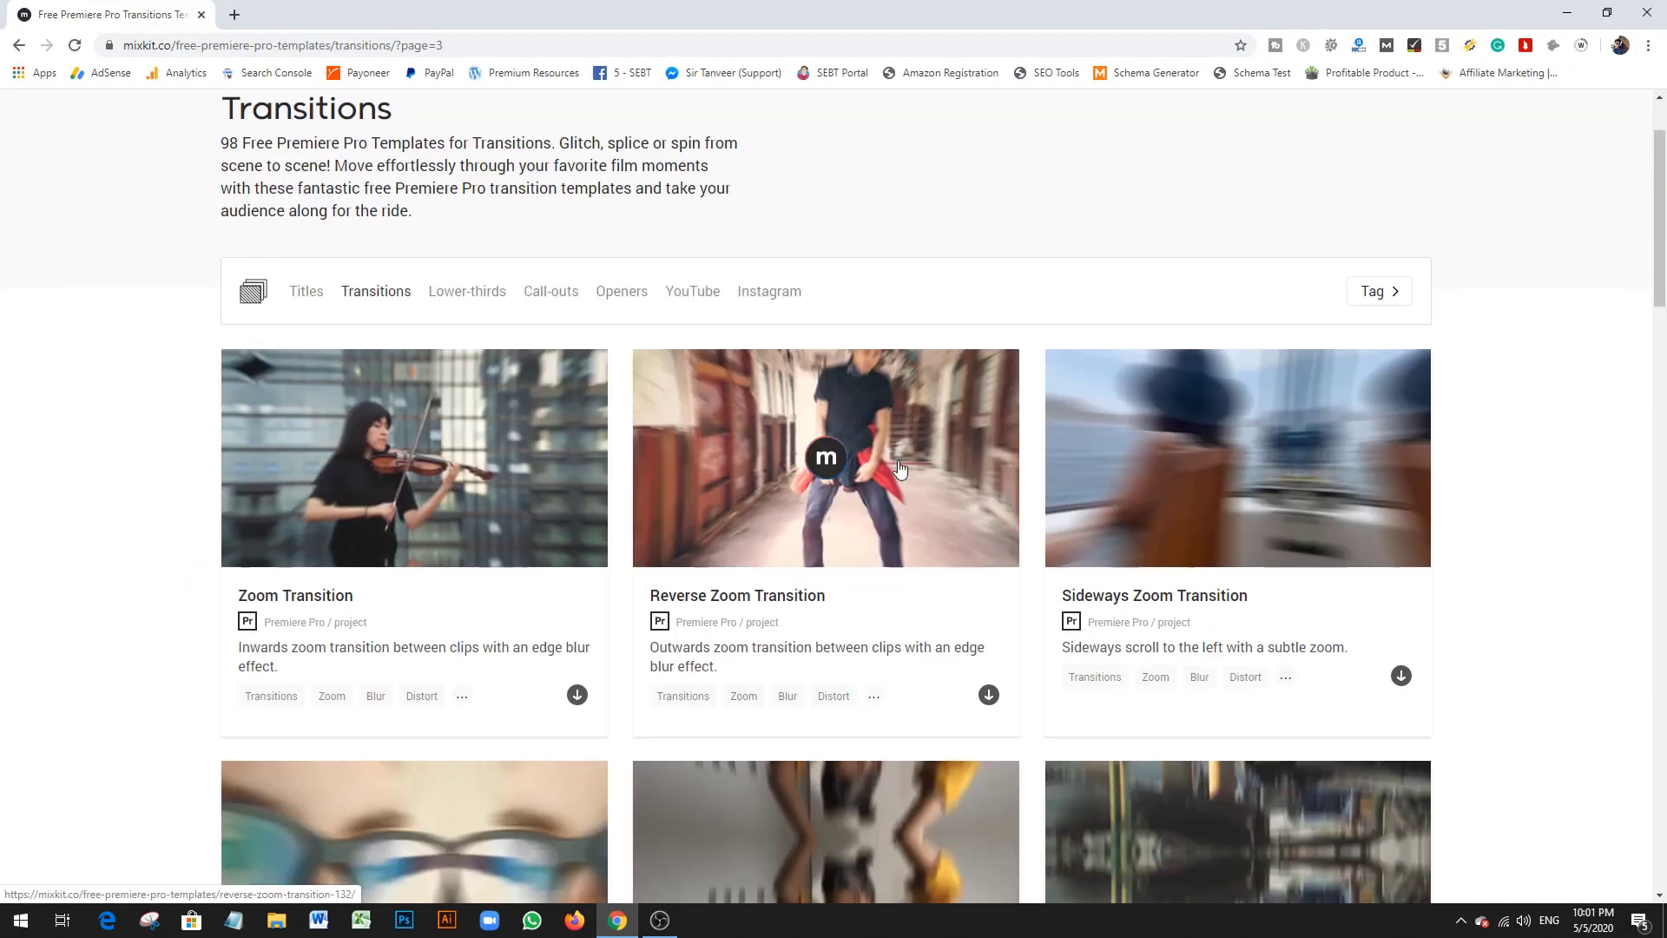
scroll(899, 469, "down", 5)
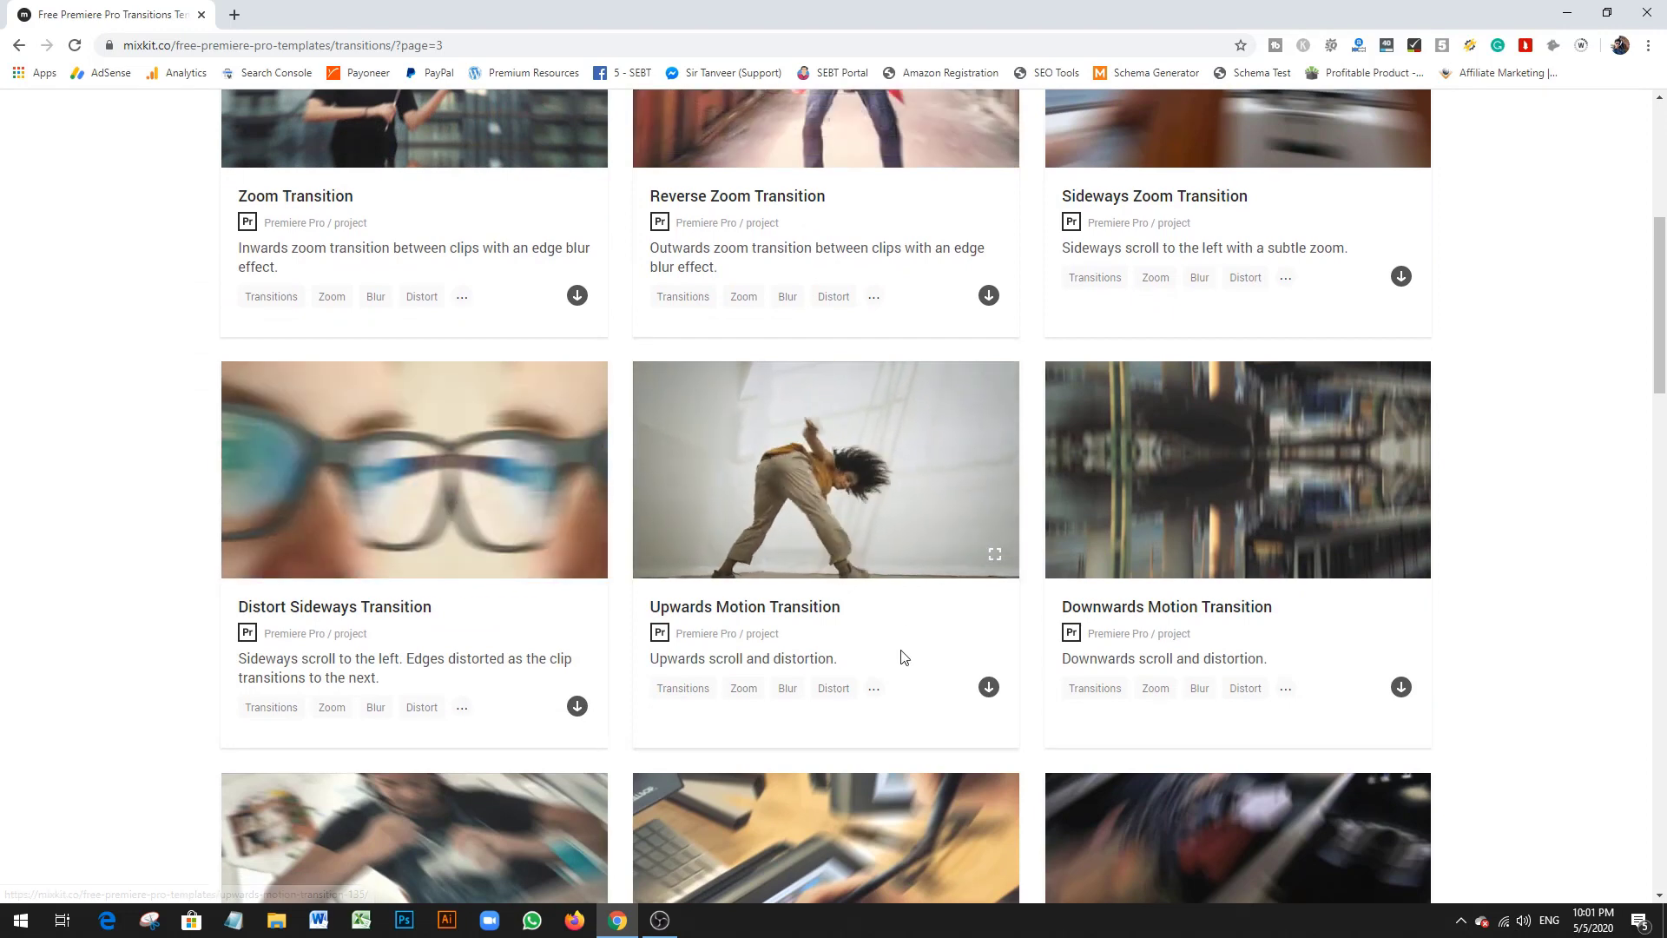
scroll(1216, 538, "down", 2)
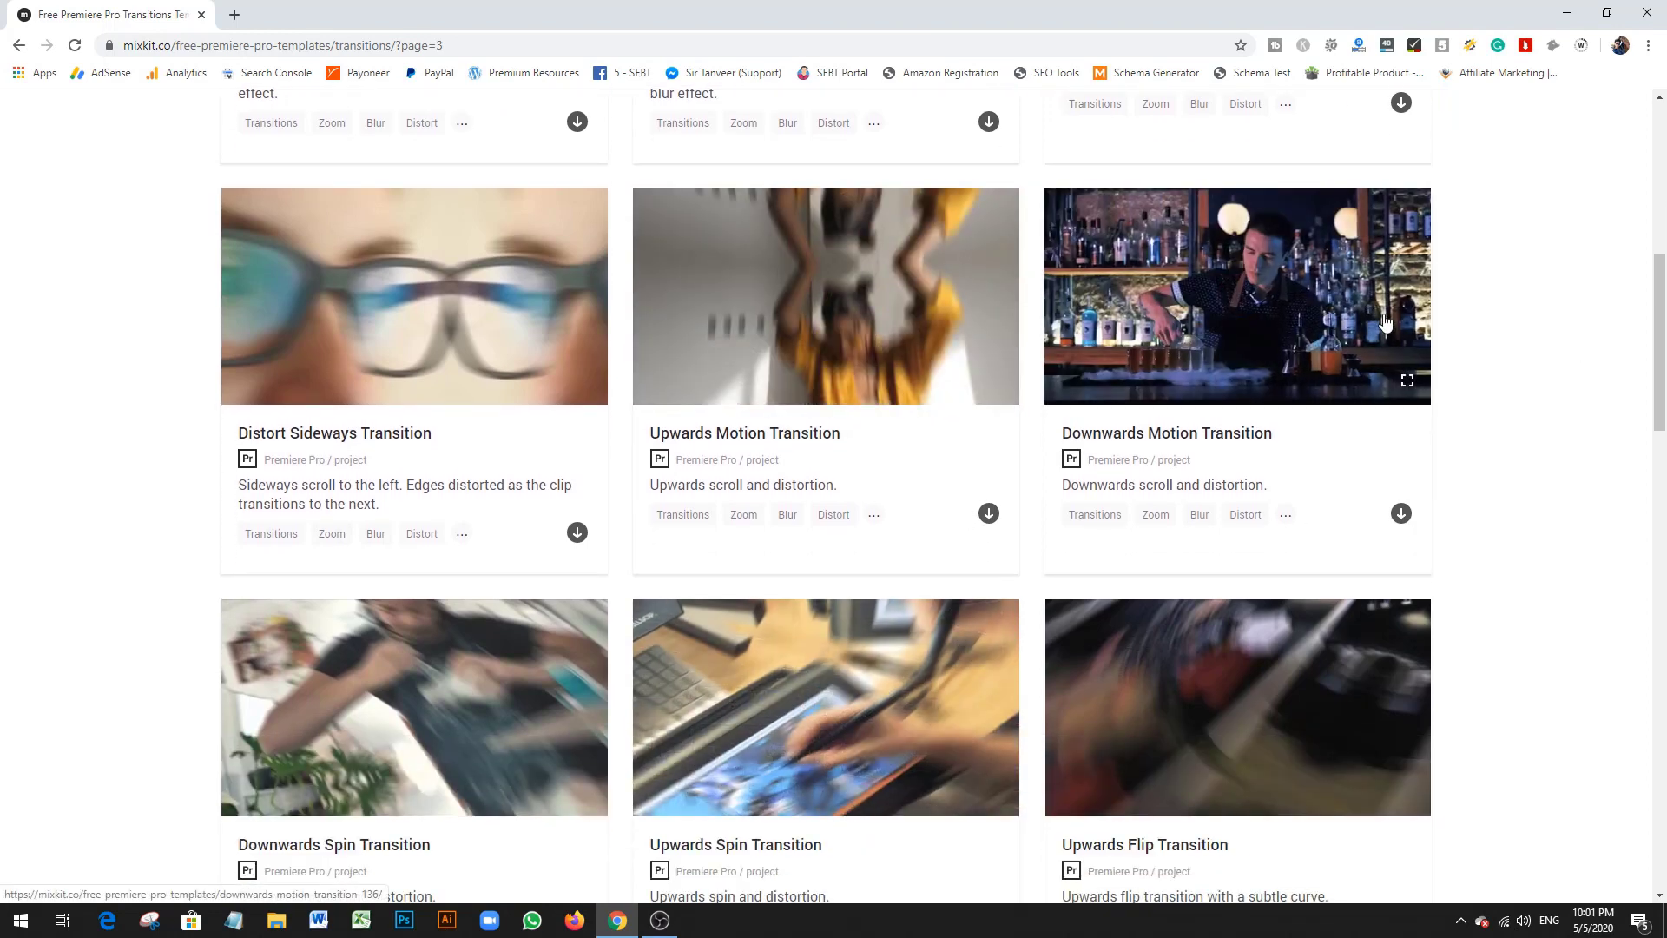
scroll(1359, 342, "down", 1)
scroll(1359, 343, "down", 4)
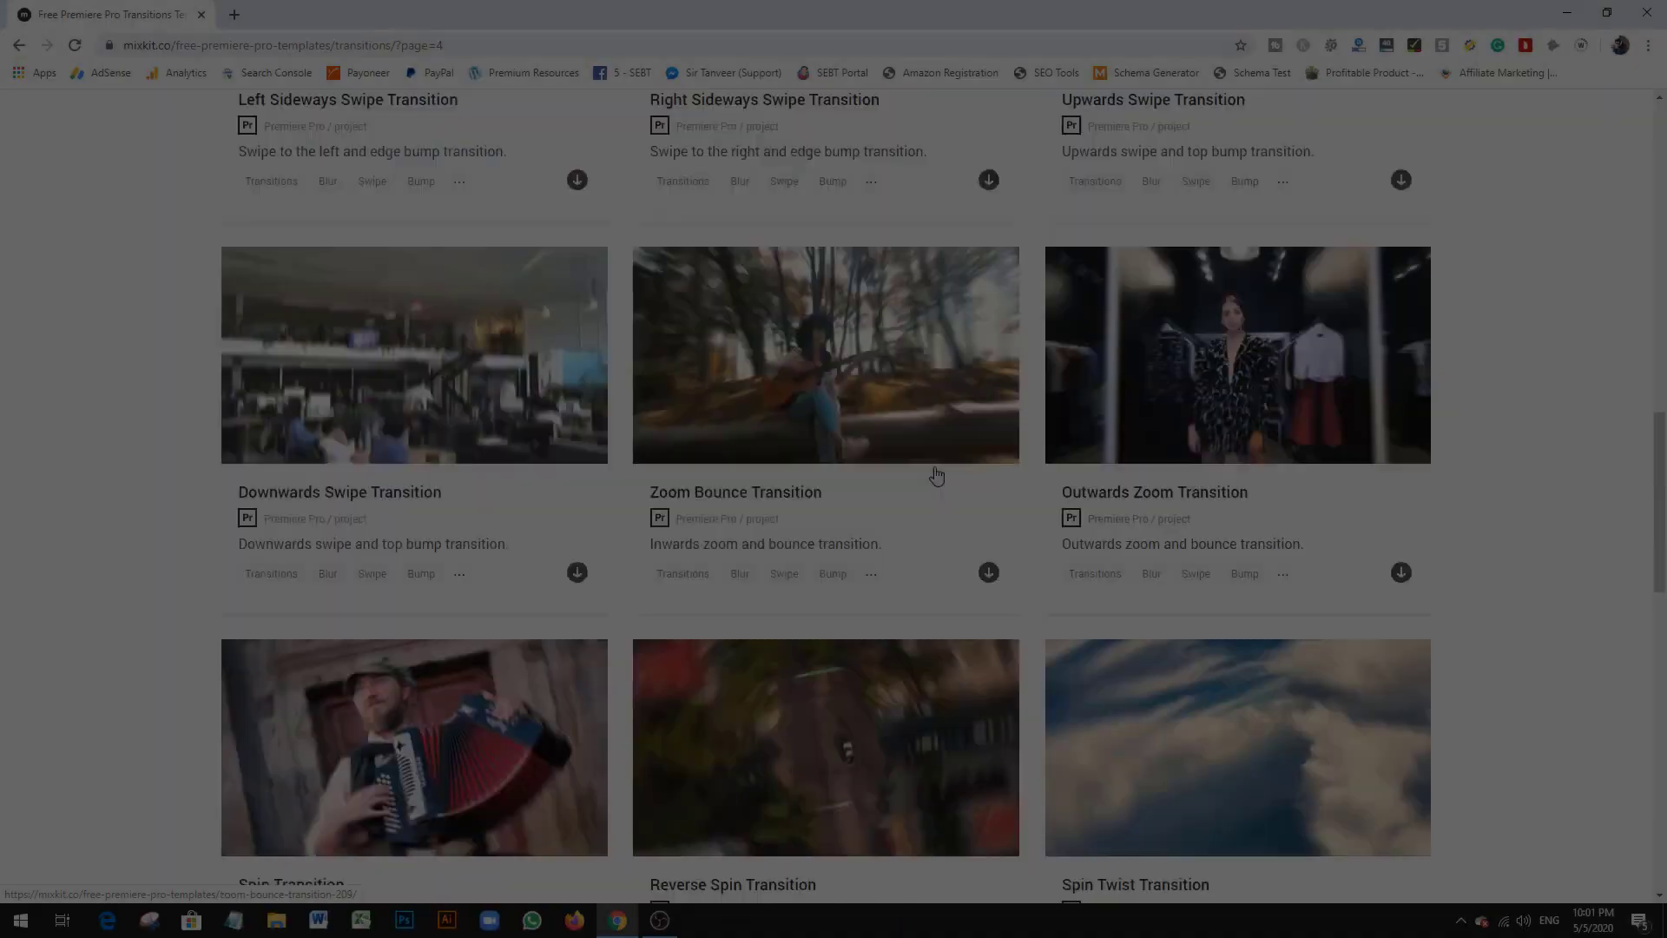
scroll(839, 471, "down", 12)
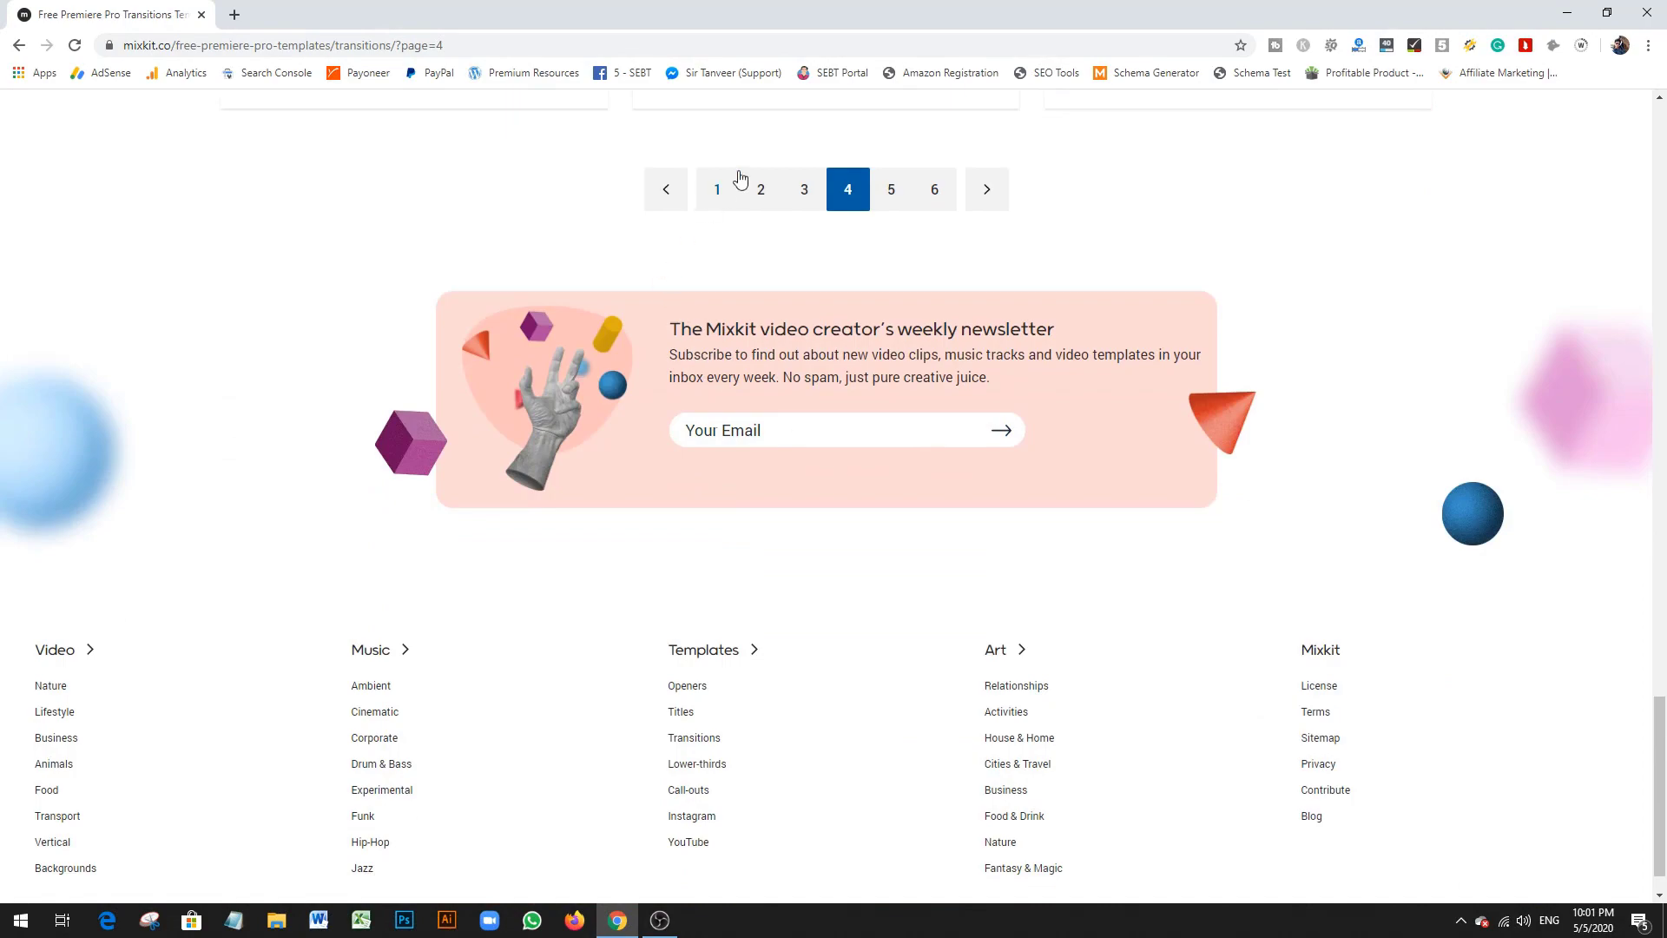
scroll(955, 390, "down", 5)
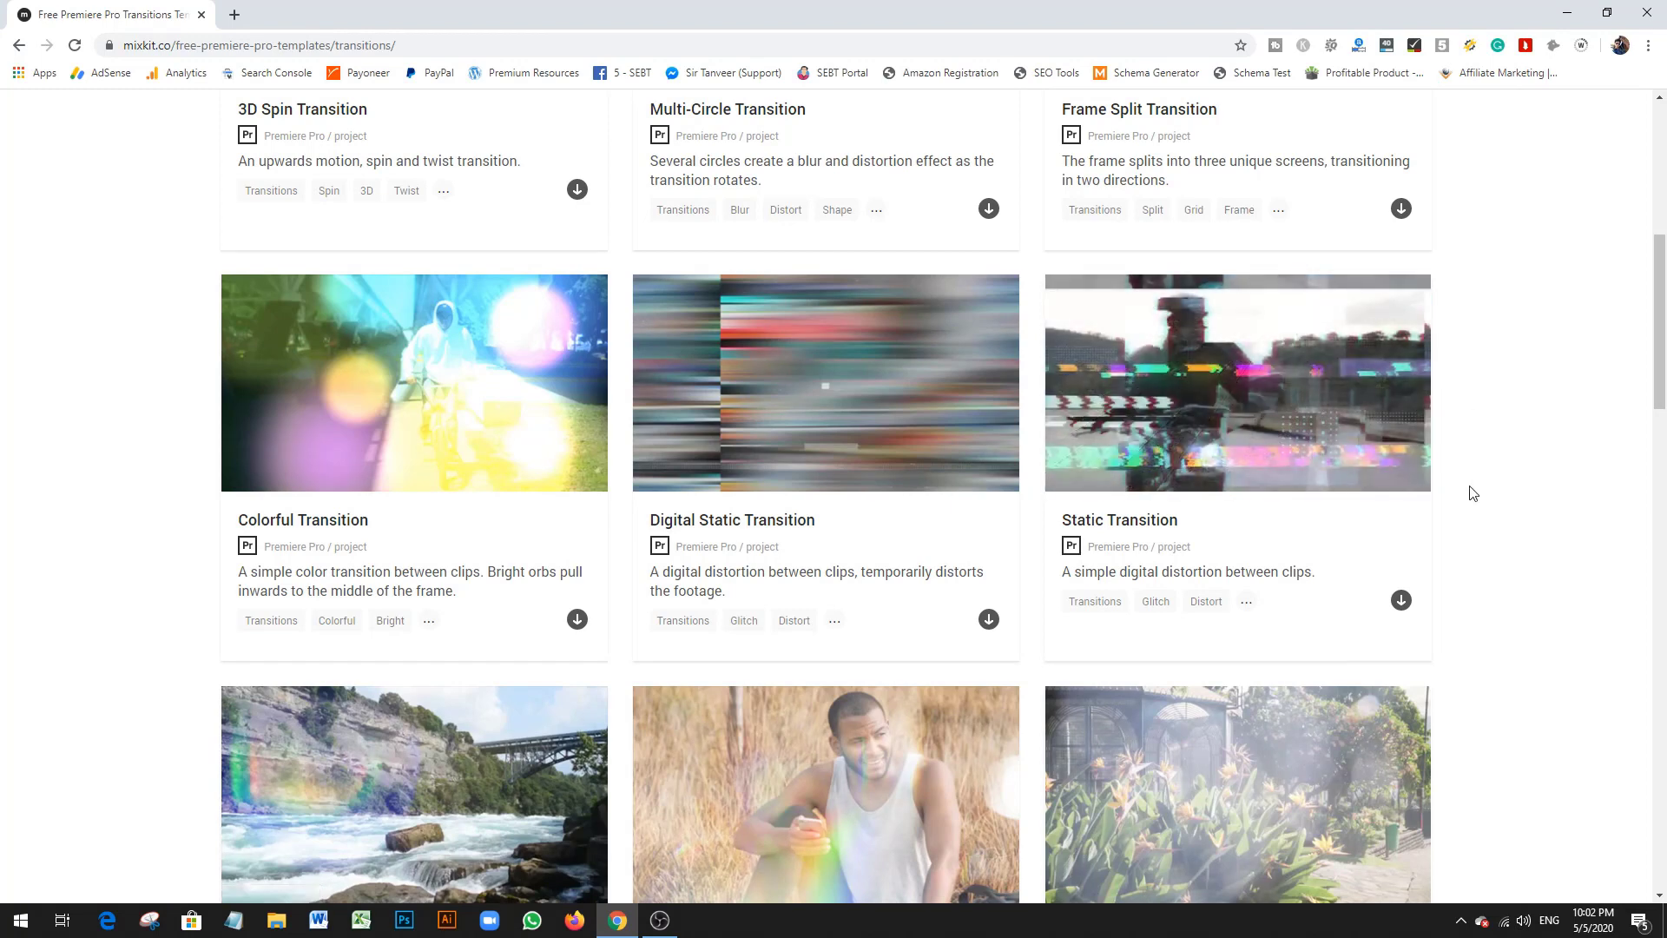
scroll(1501, 454, "up", 7)
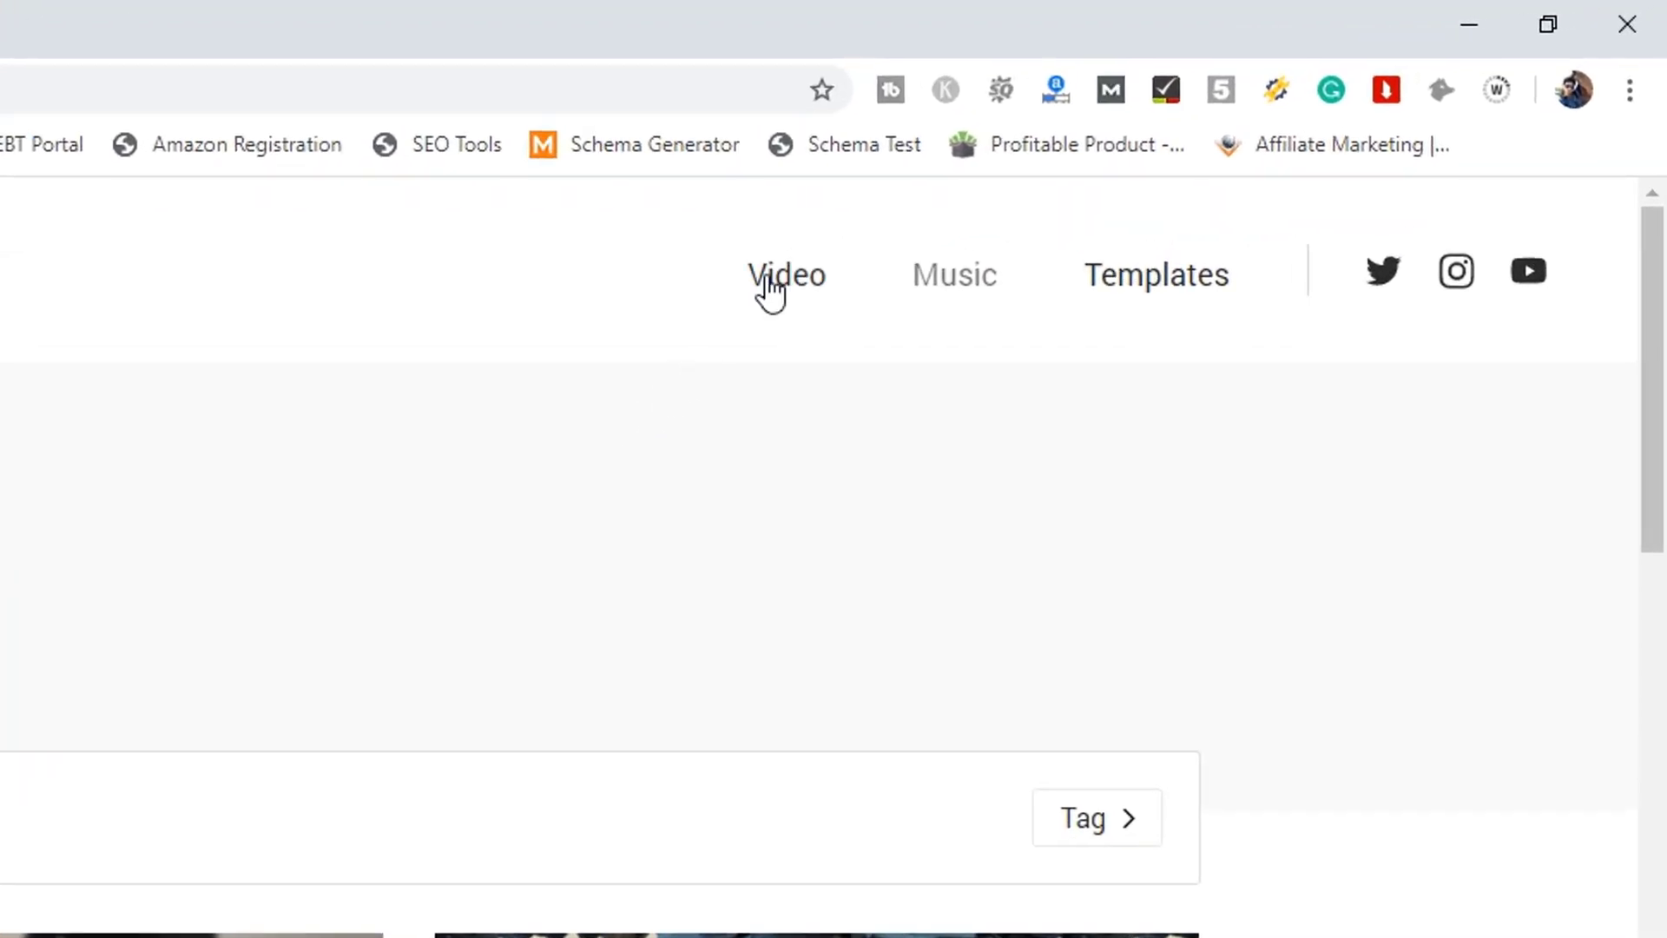
Step: Return to the Free Stock Videos page and scroll to find the crosswalk clip
left_click(768, 287)
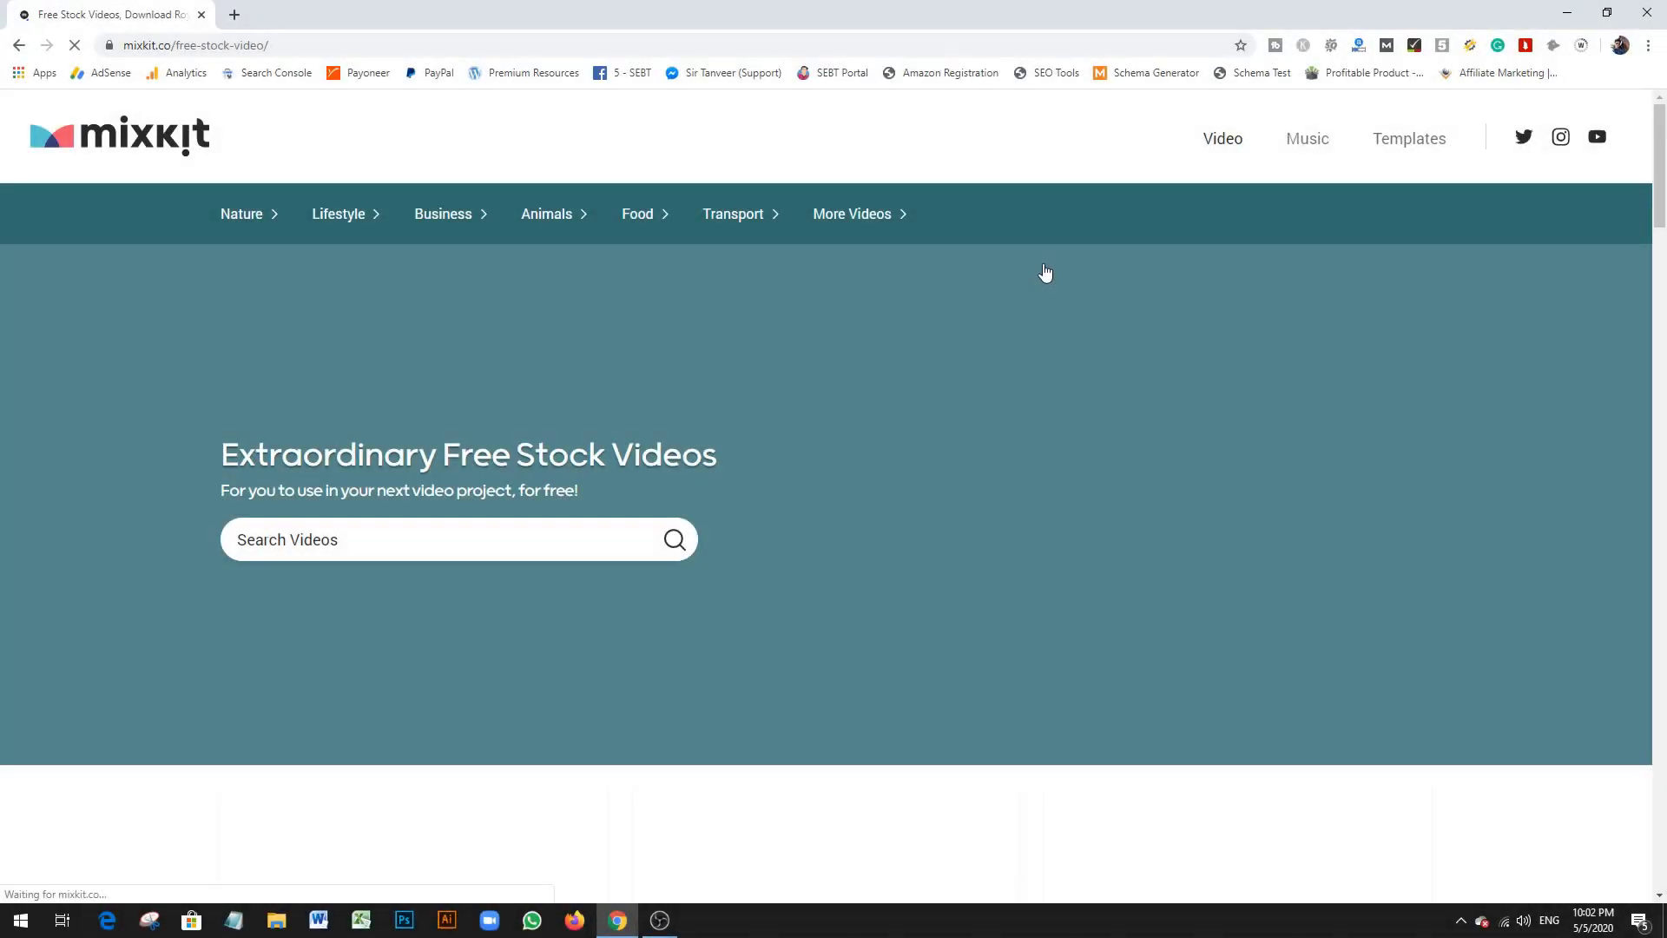
scroll(1045, 272, "down", 8)
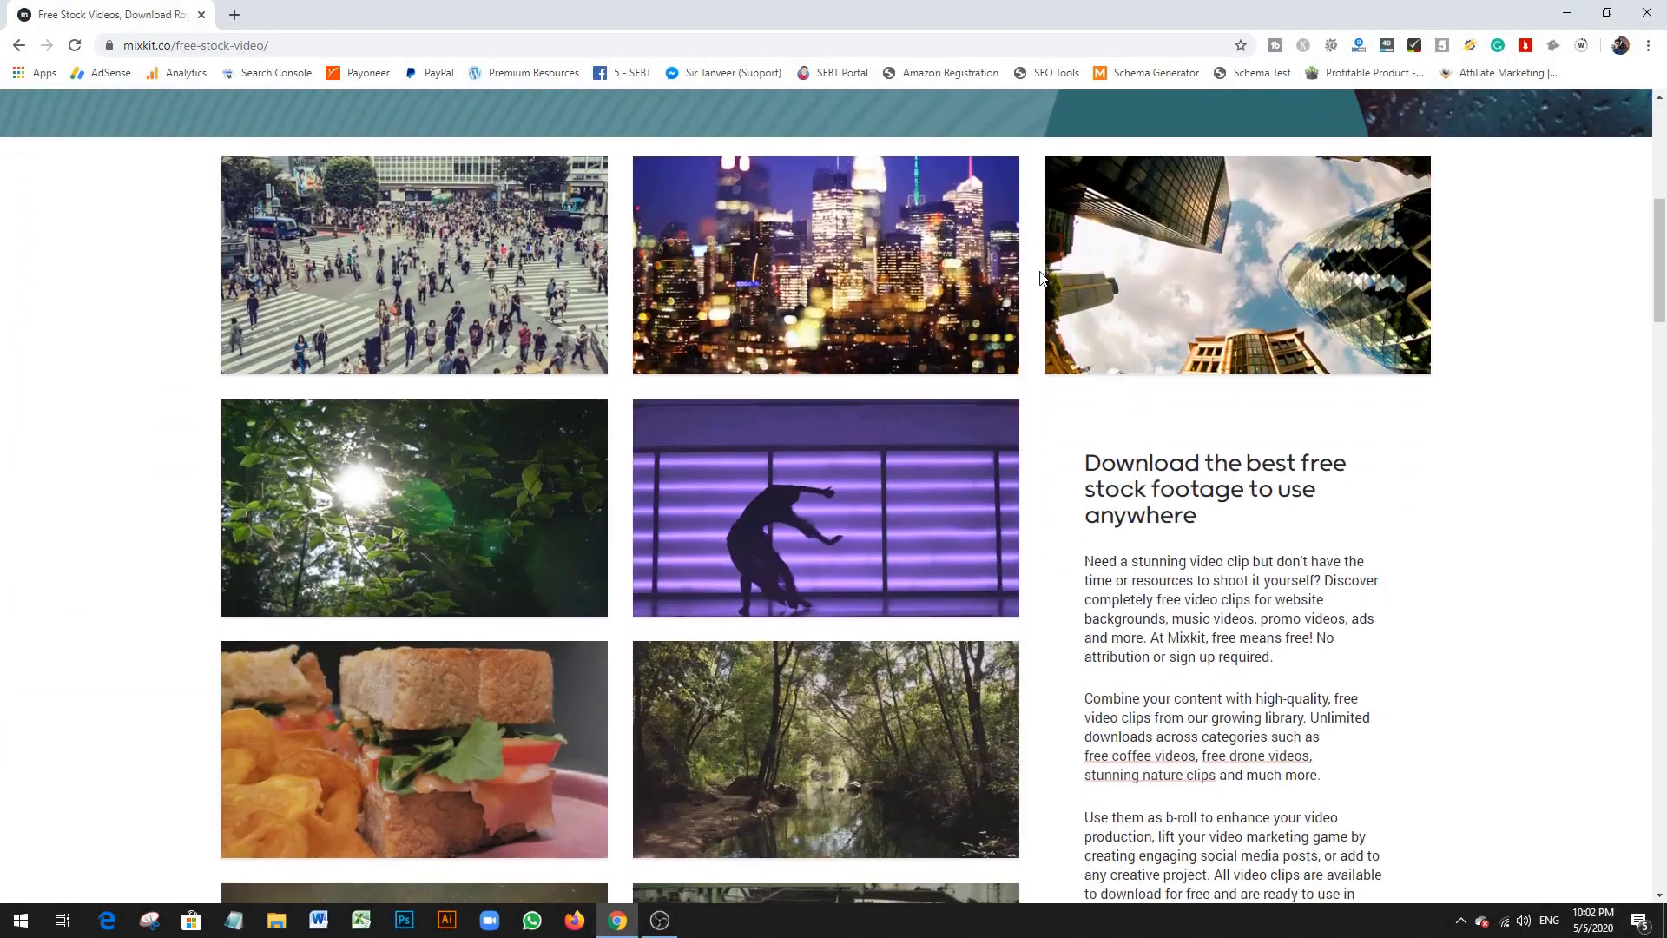
scroll(1041, 276, "down", 10)
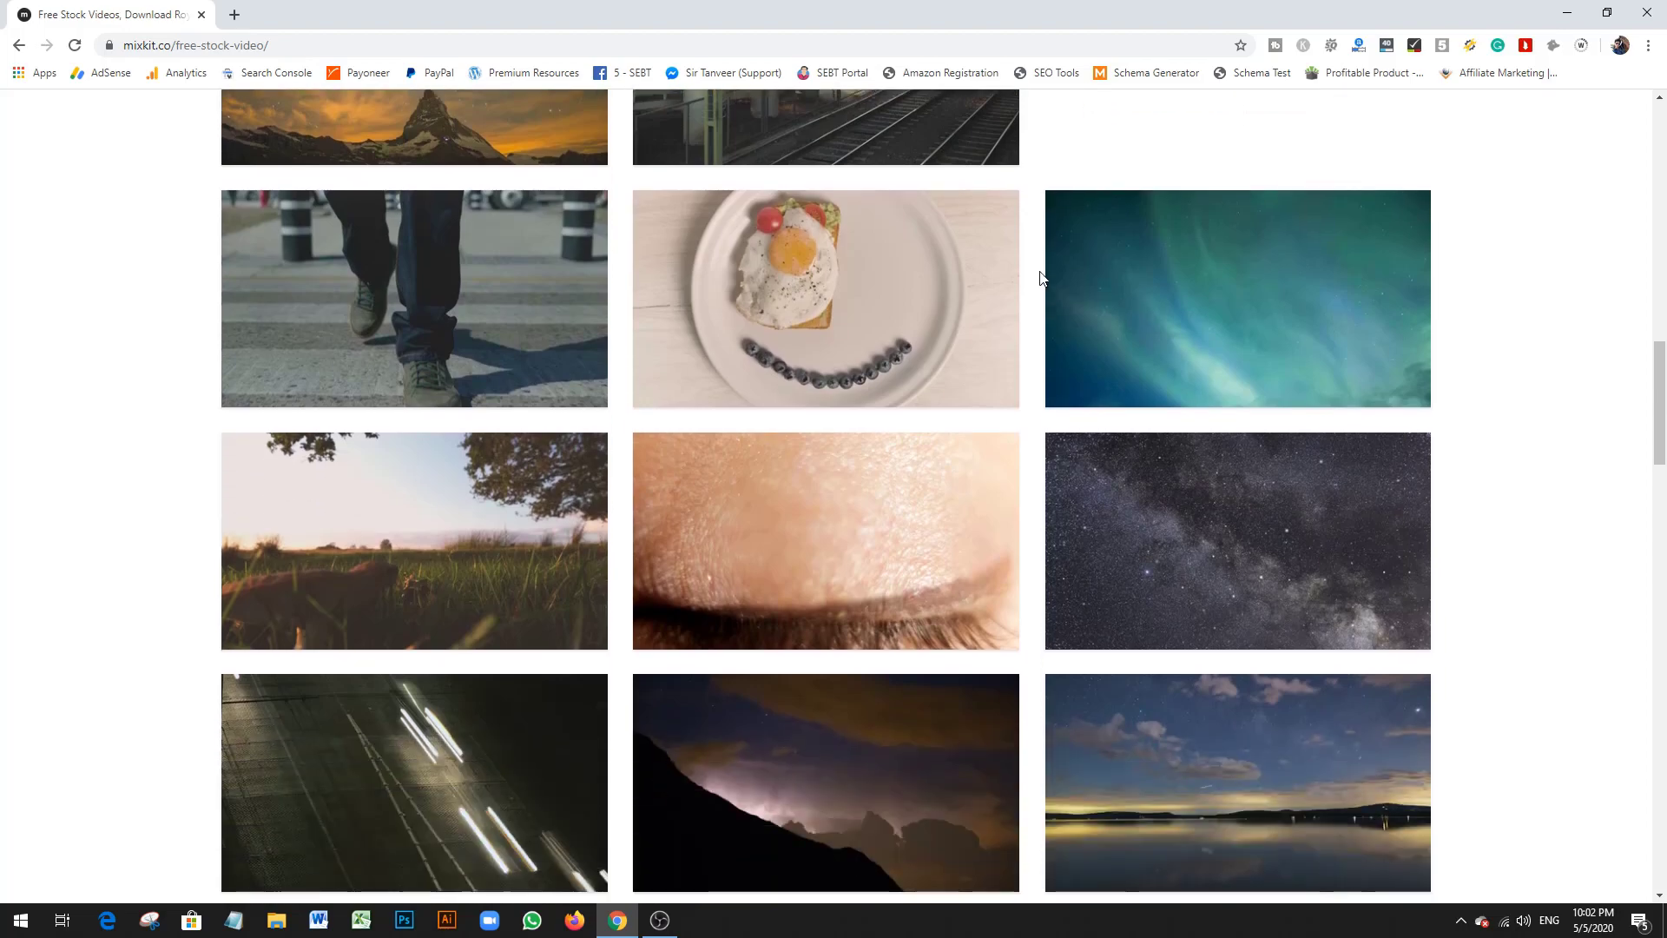
scroll(1041, 276, "down", 5)
scroll(894, 431, "up", 6)
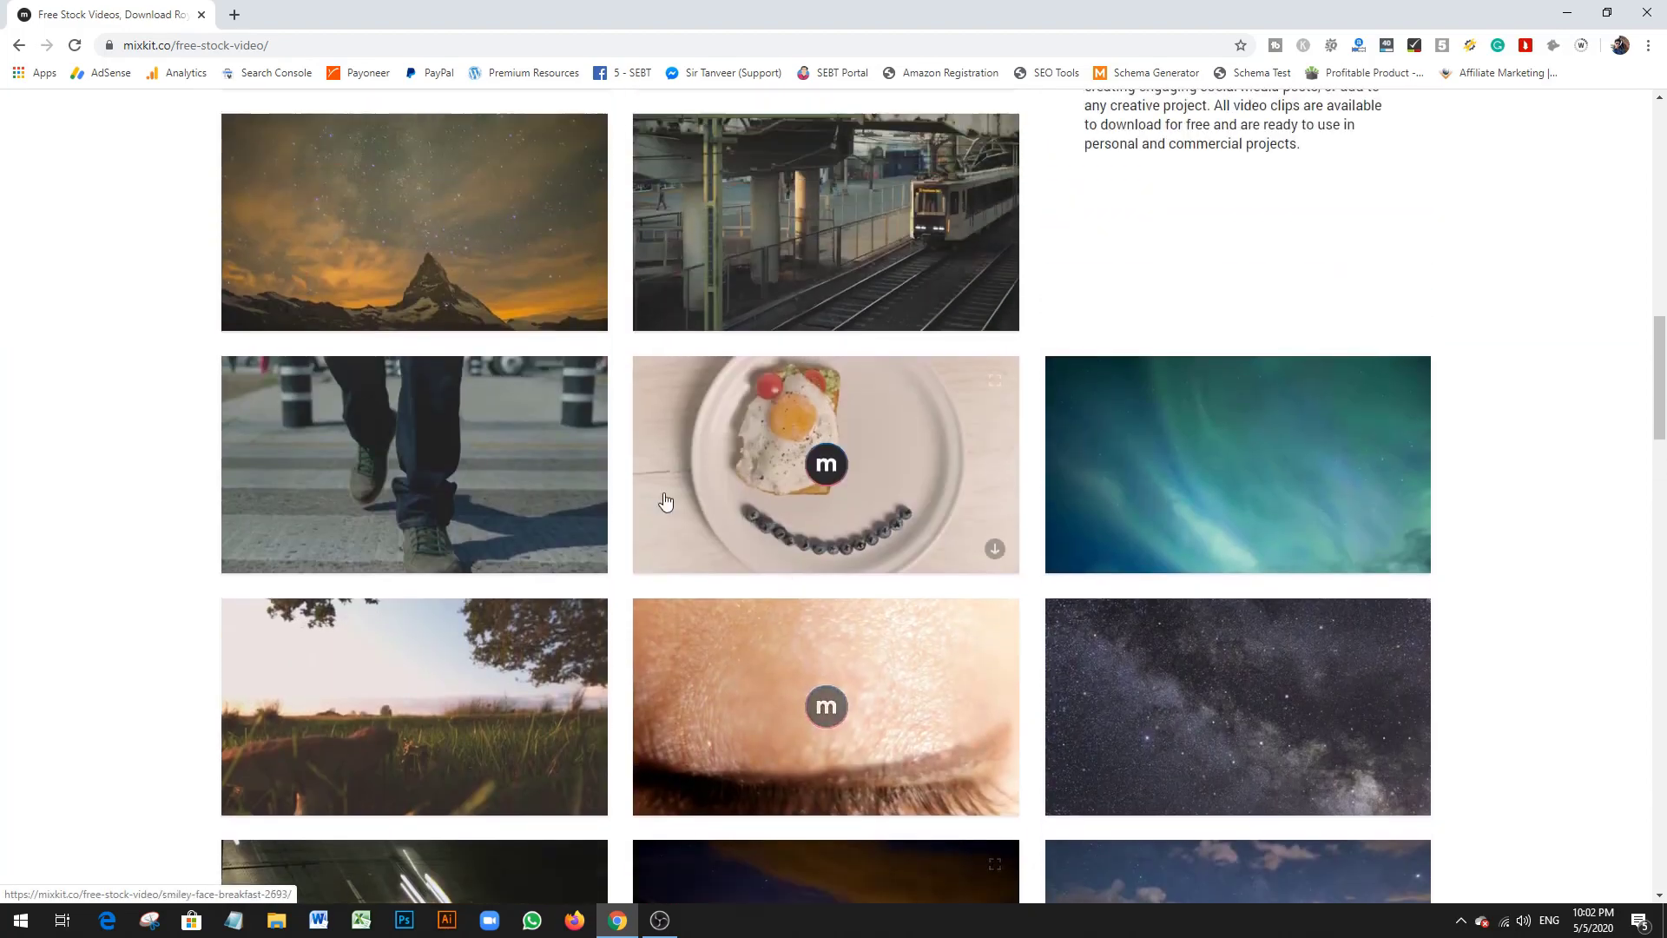
scroll(665, 501, "up", 7)
scroll(518, 443, "down", 5)
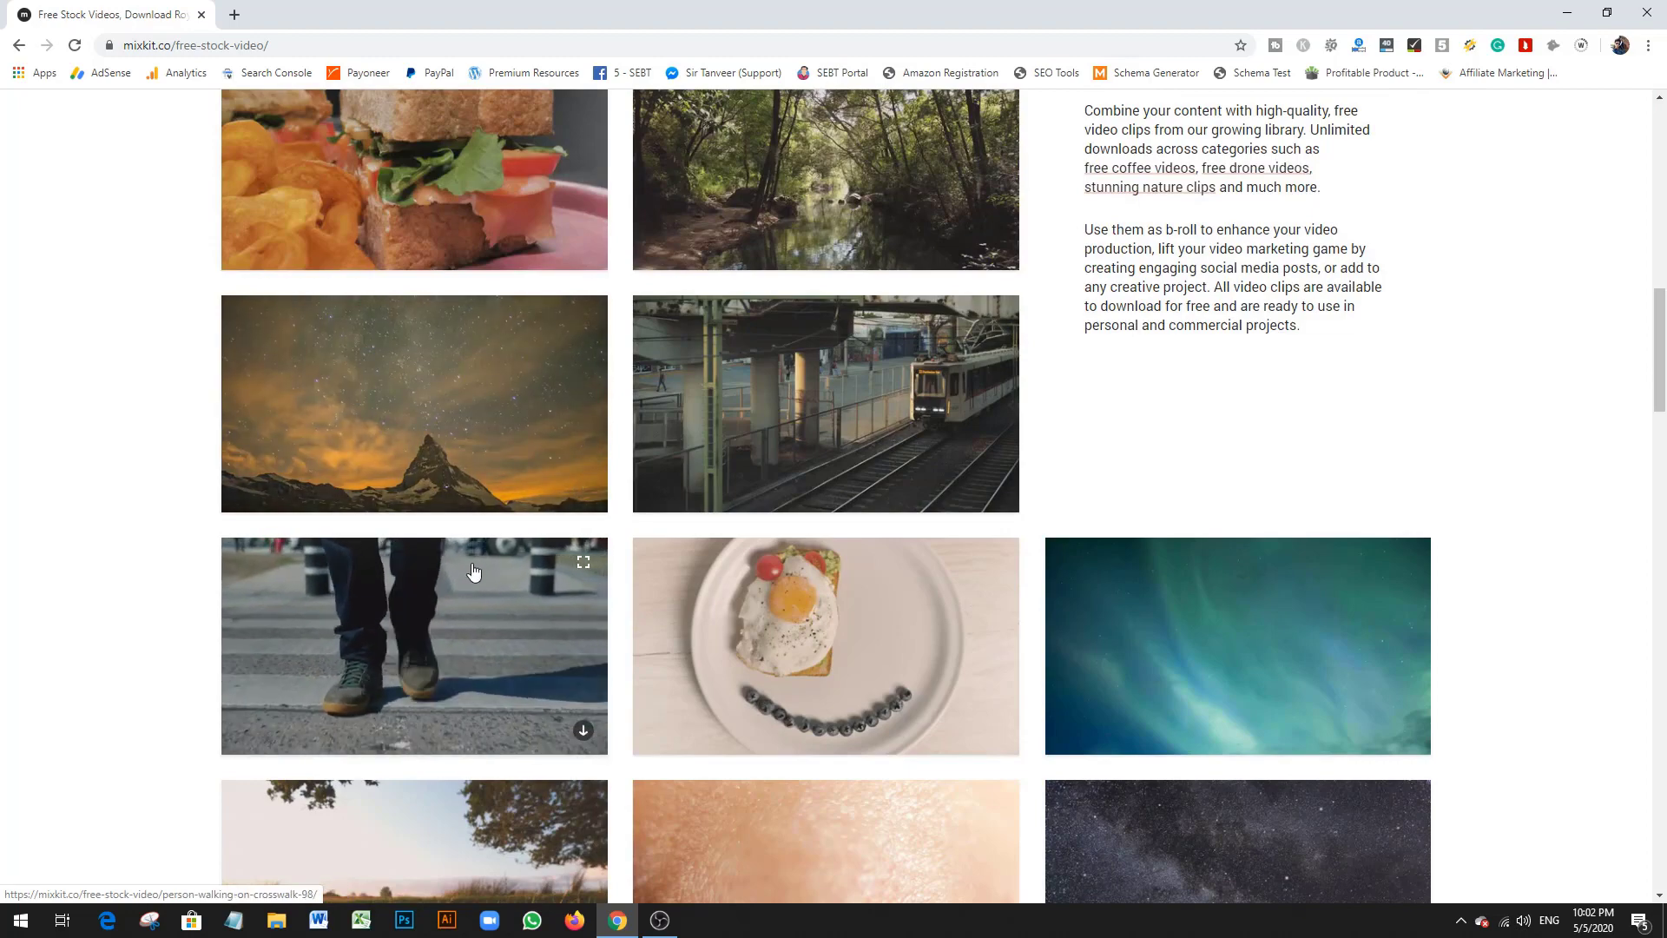
scroll(521, 663, "down", 1)
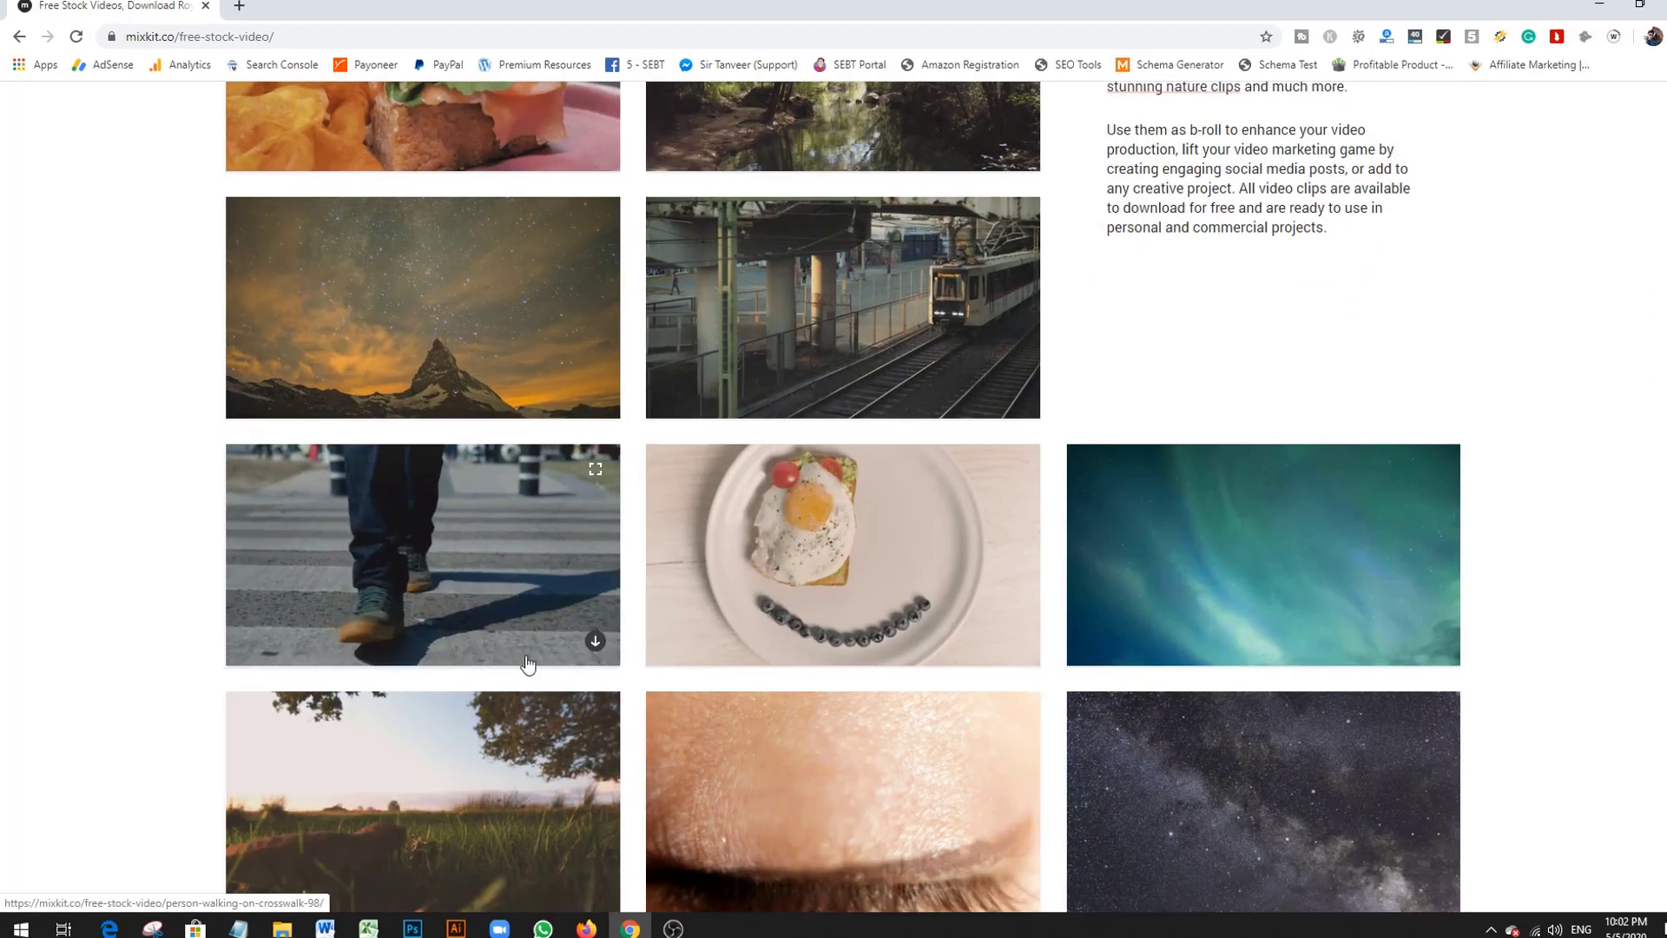
scroll(528, 664, "down", 1)
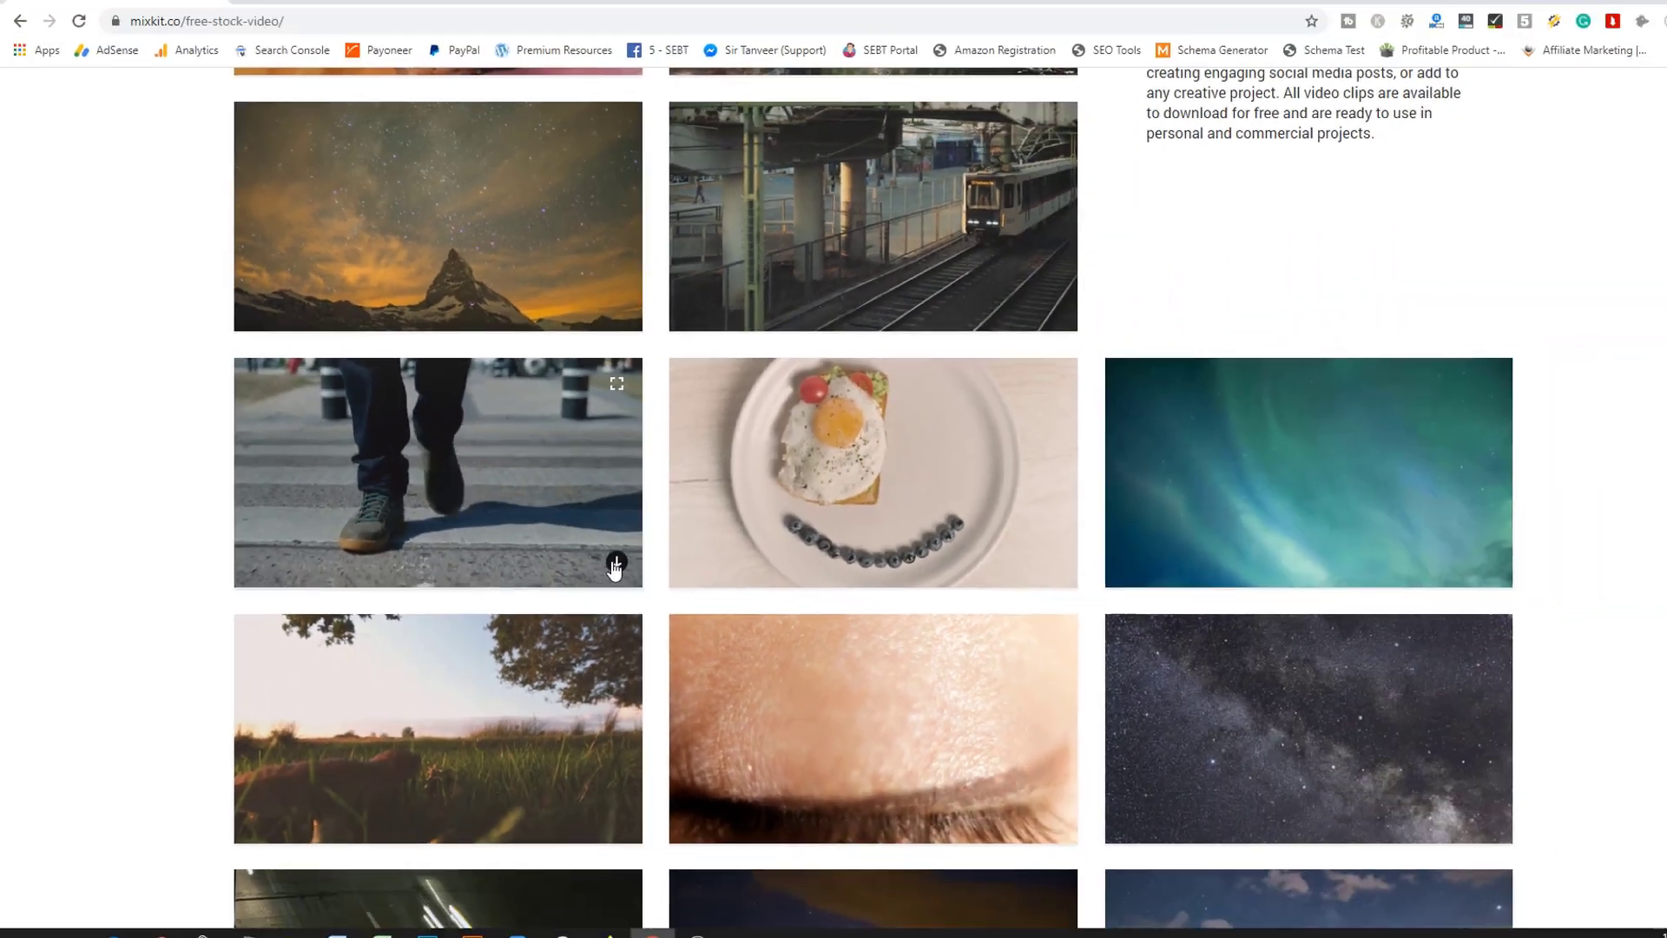
Step: Download the person-walking-on-crosswalk clip as 01.mp4 into the Desktop's Downloads folder
left_click(616, 564)
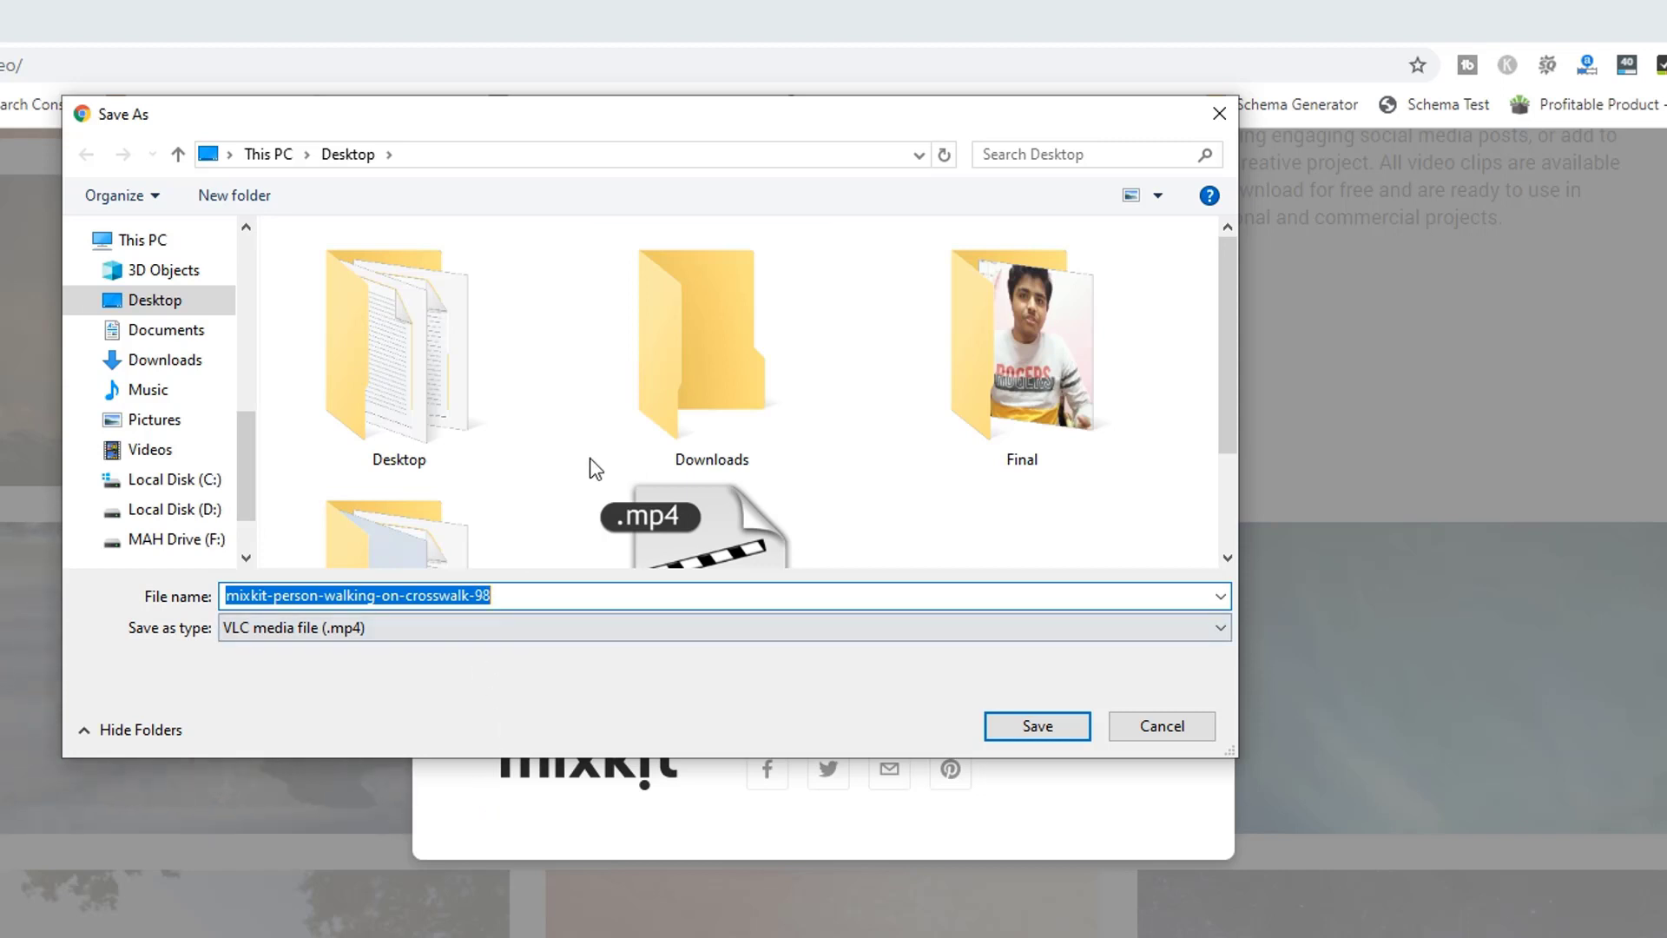
scroll(588, 465, "down", 1)
scroll(743, 347, "up", 1)
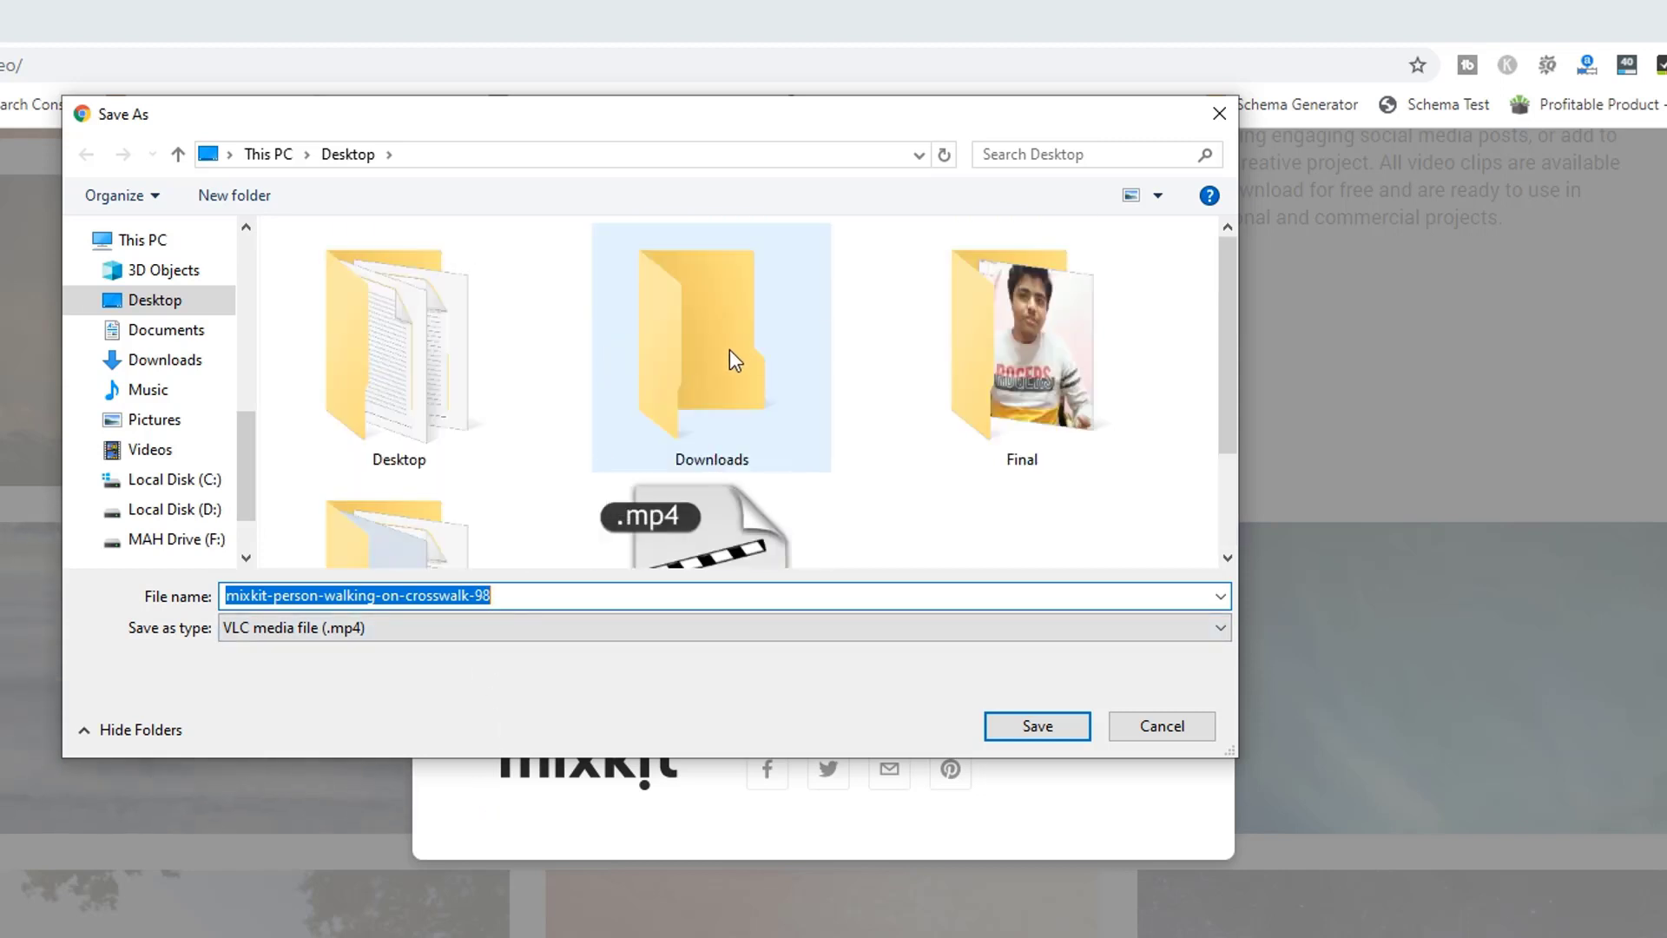
double_click(755, 372)
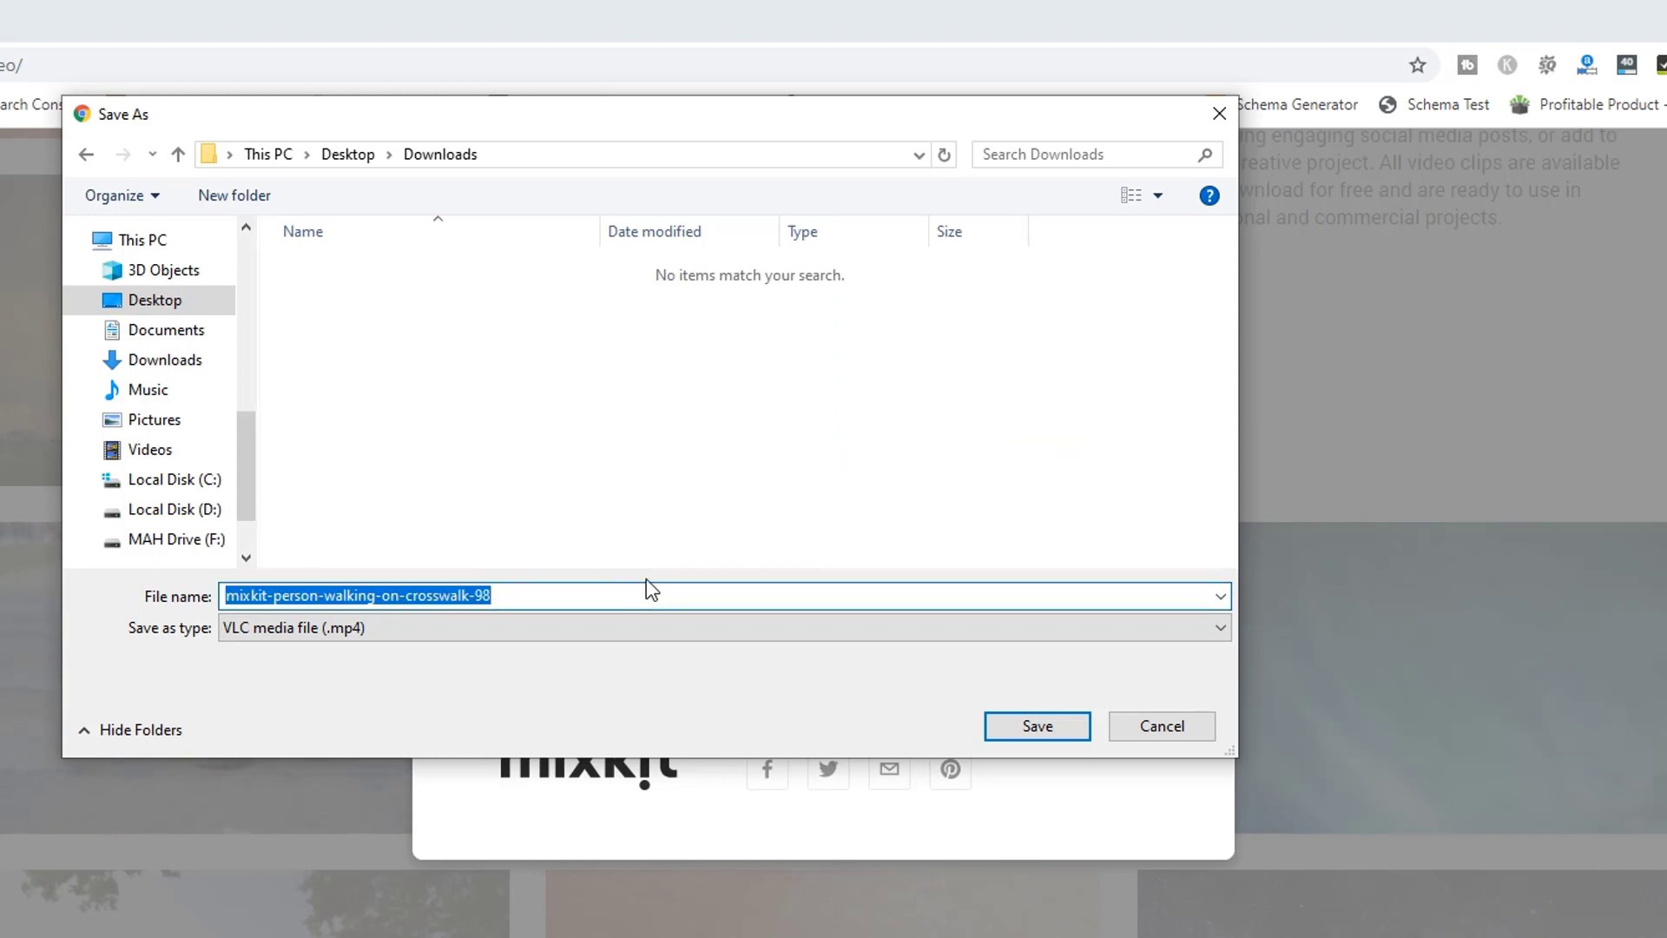
type("01")
key("Return")
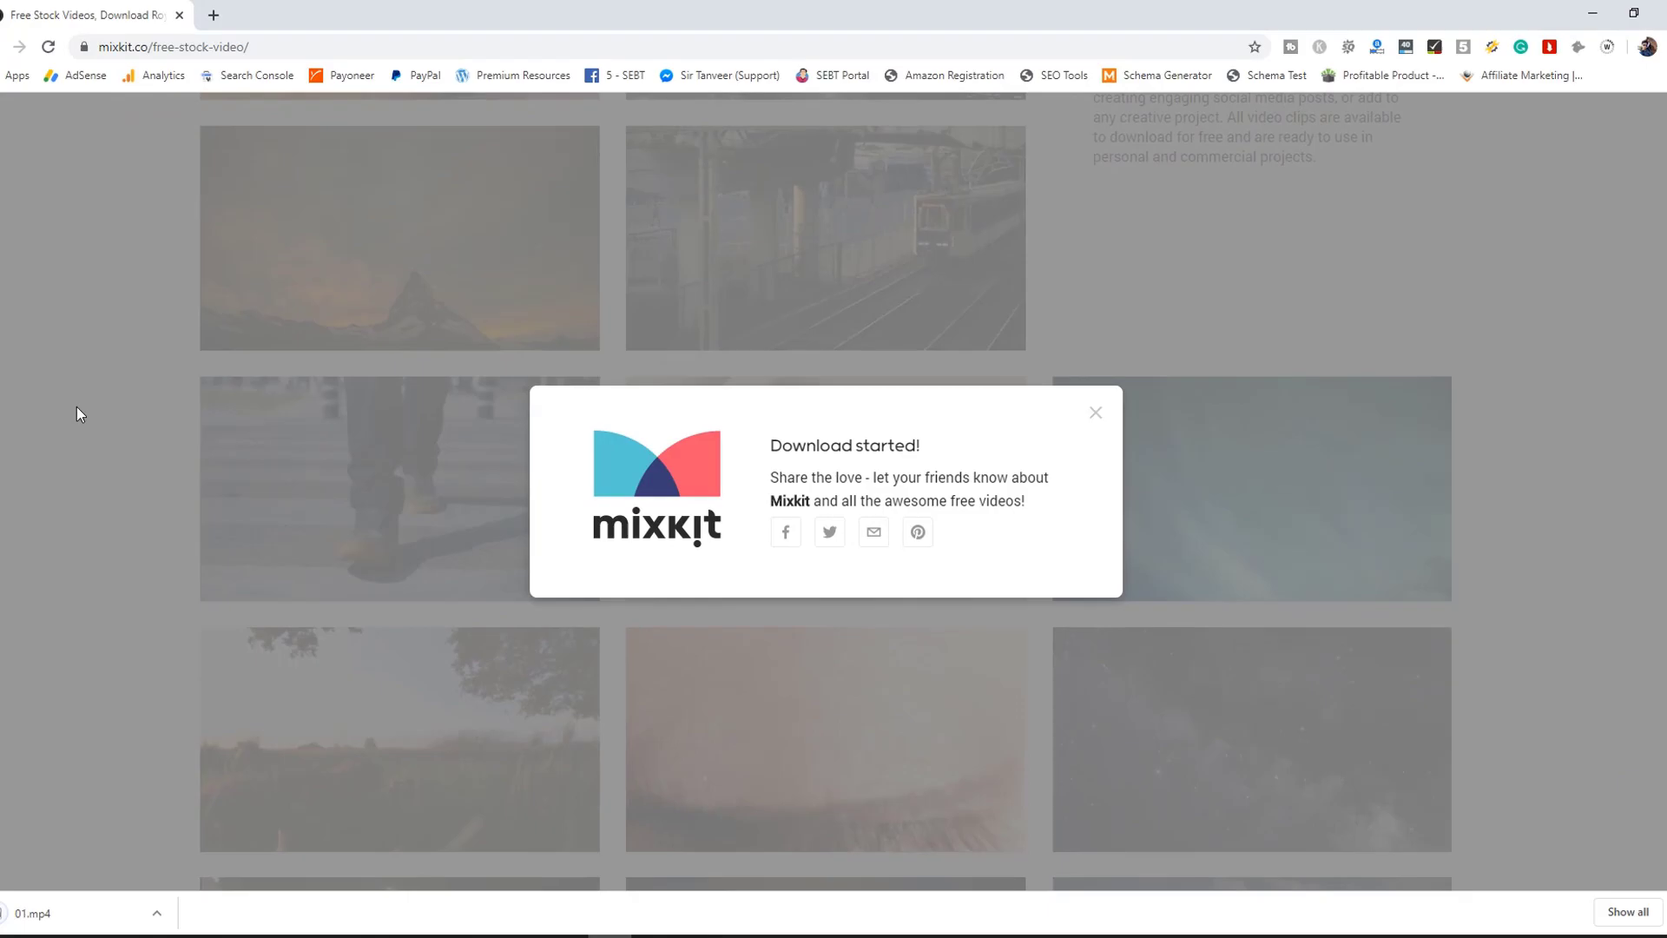
Step: Dismiss the download notice and save the Sunny desert plateau clip as 02.mp4
left_click(76, 413)
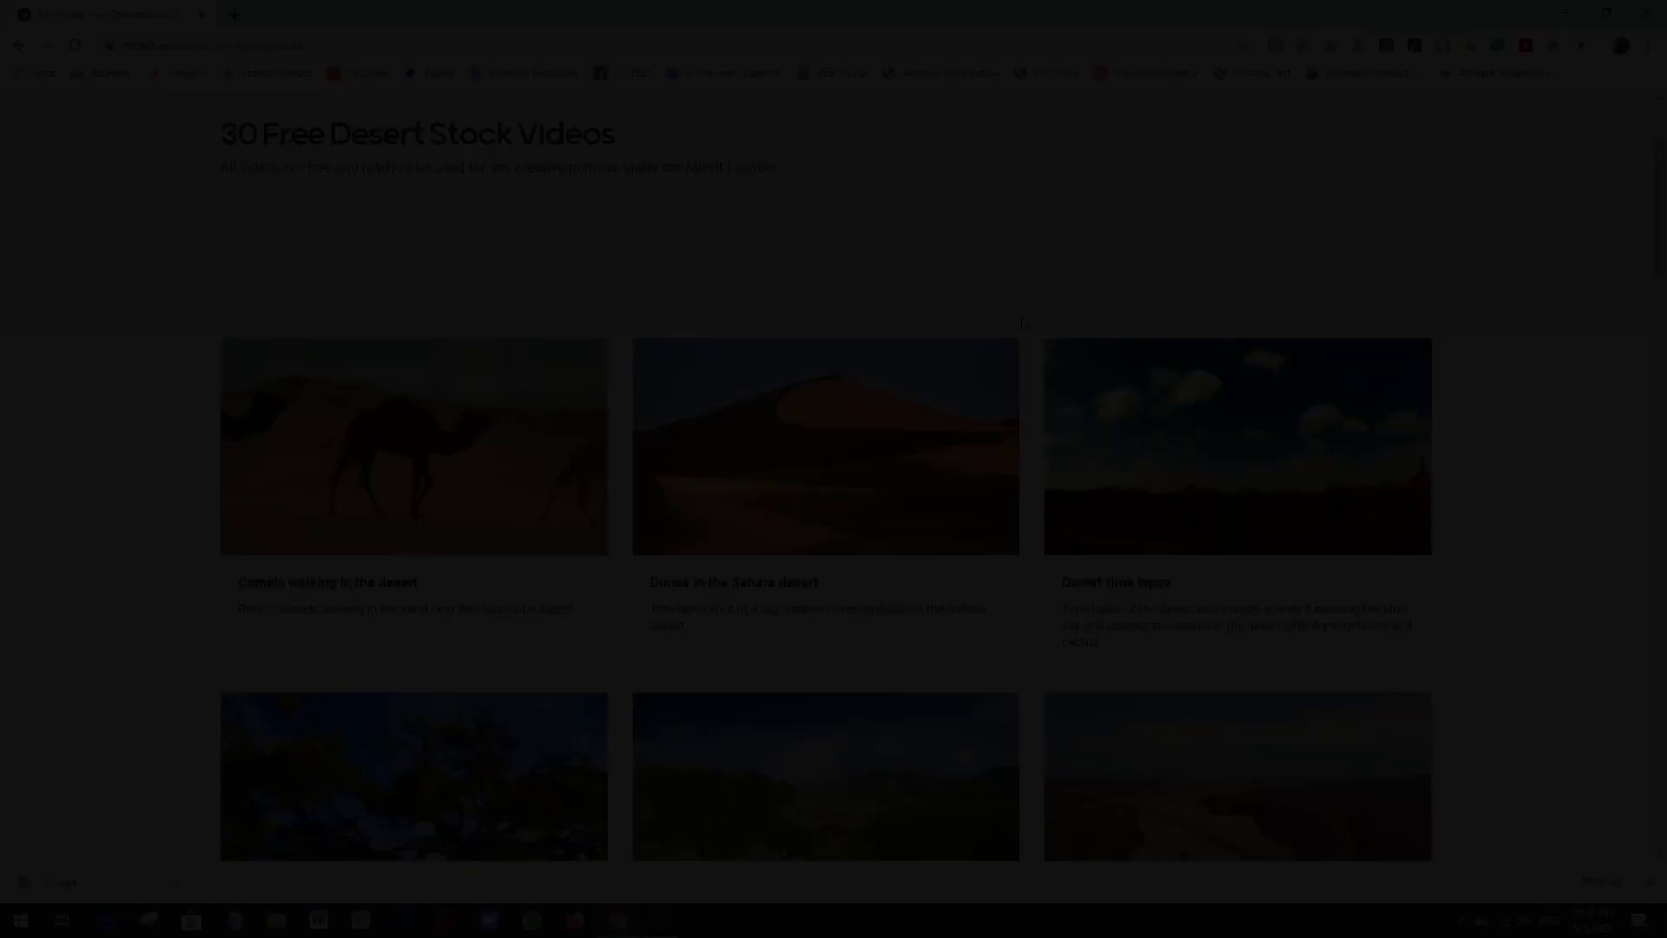
scroll(1021, 323, "down", 1)
scroll(1021, 323, "up", 3)
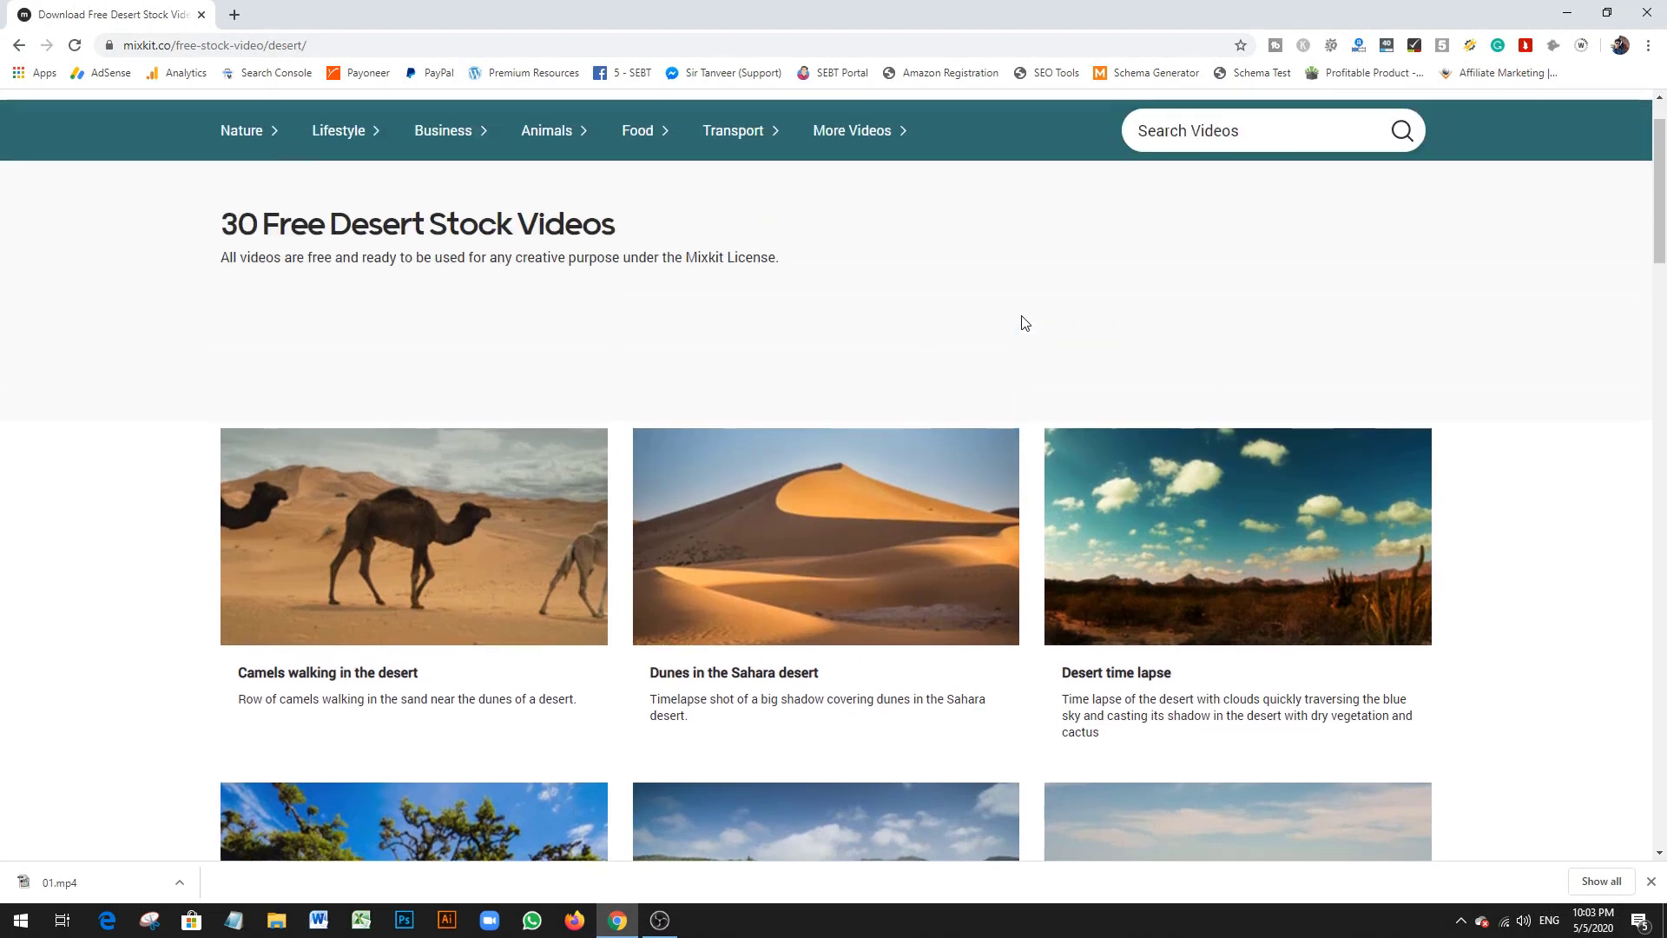
scroll(1023, 322, "down", 4)
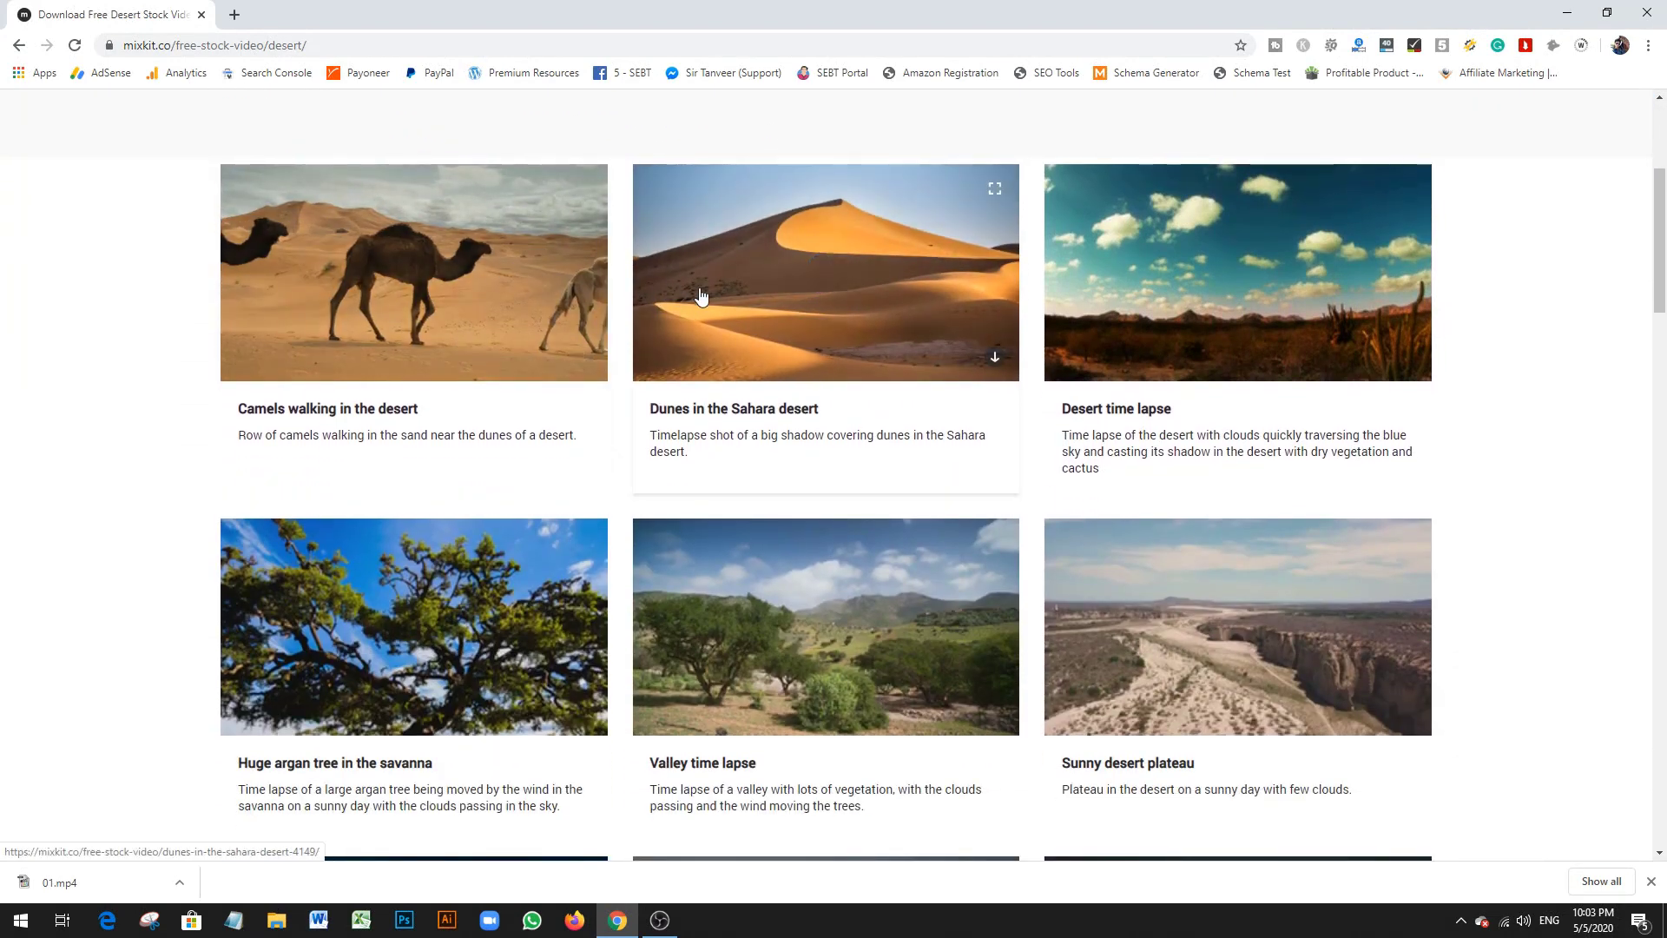
scroll(799, 308, "down", 3)
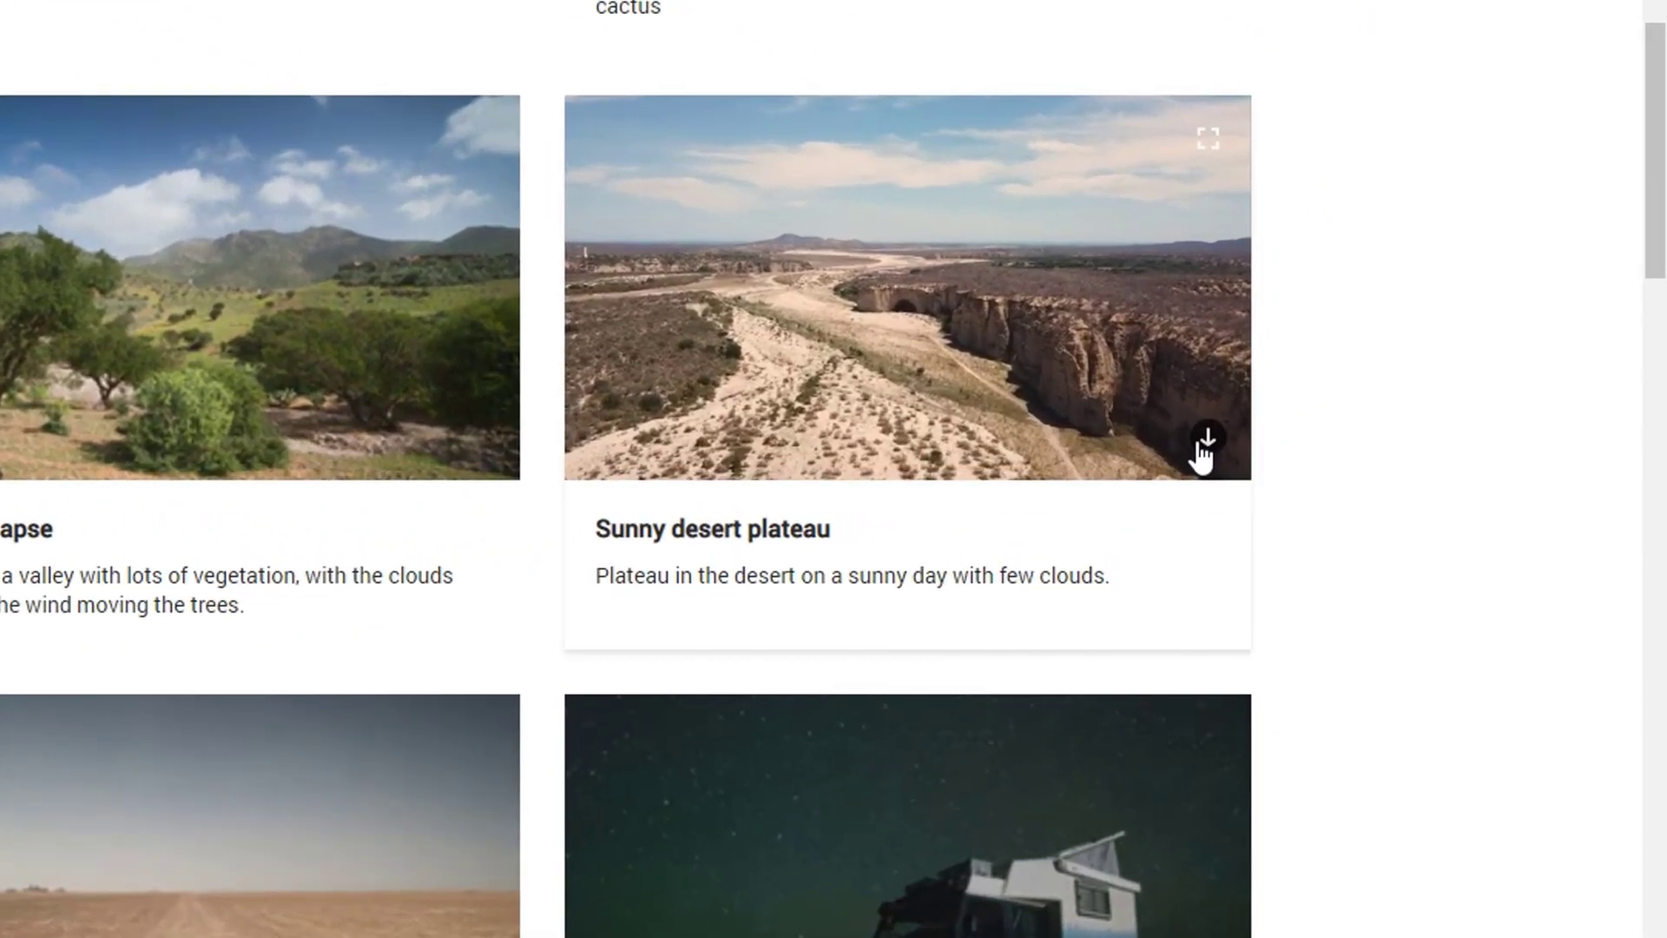
left_click(1407, 450)
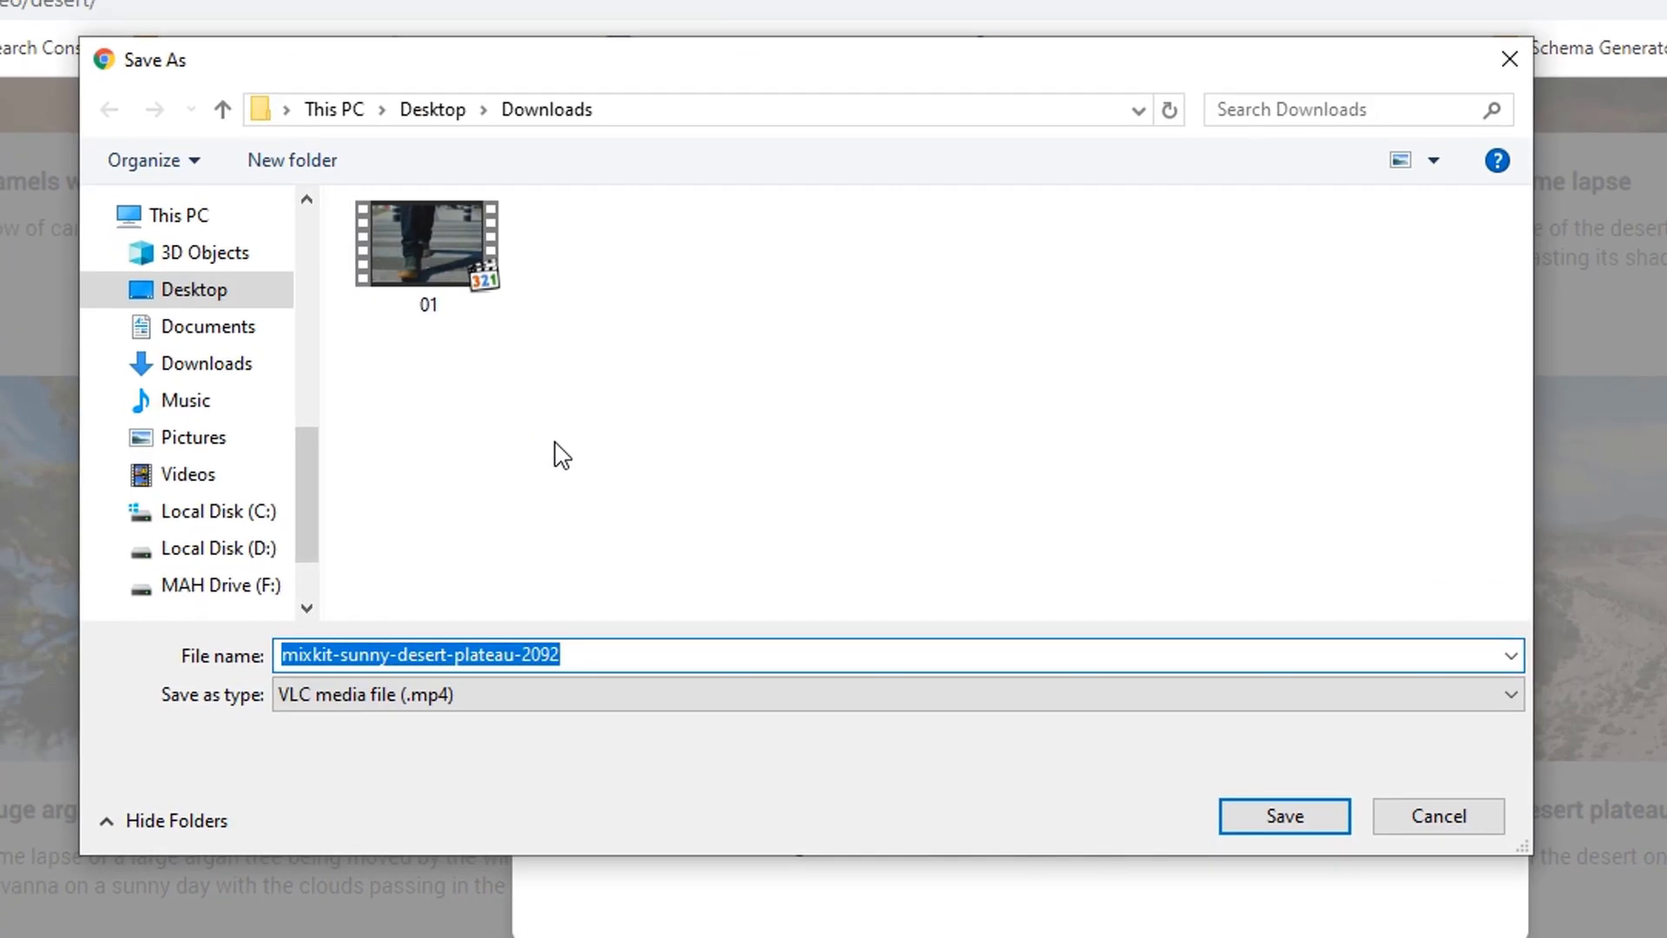
type("02")
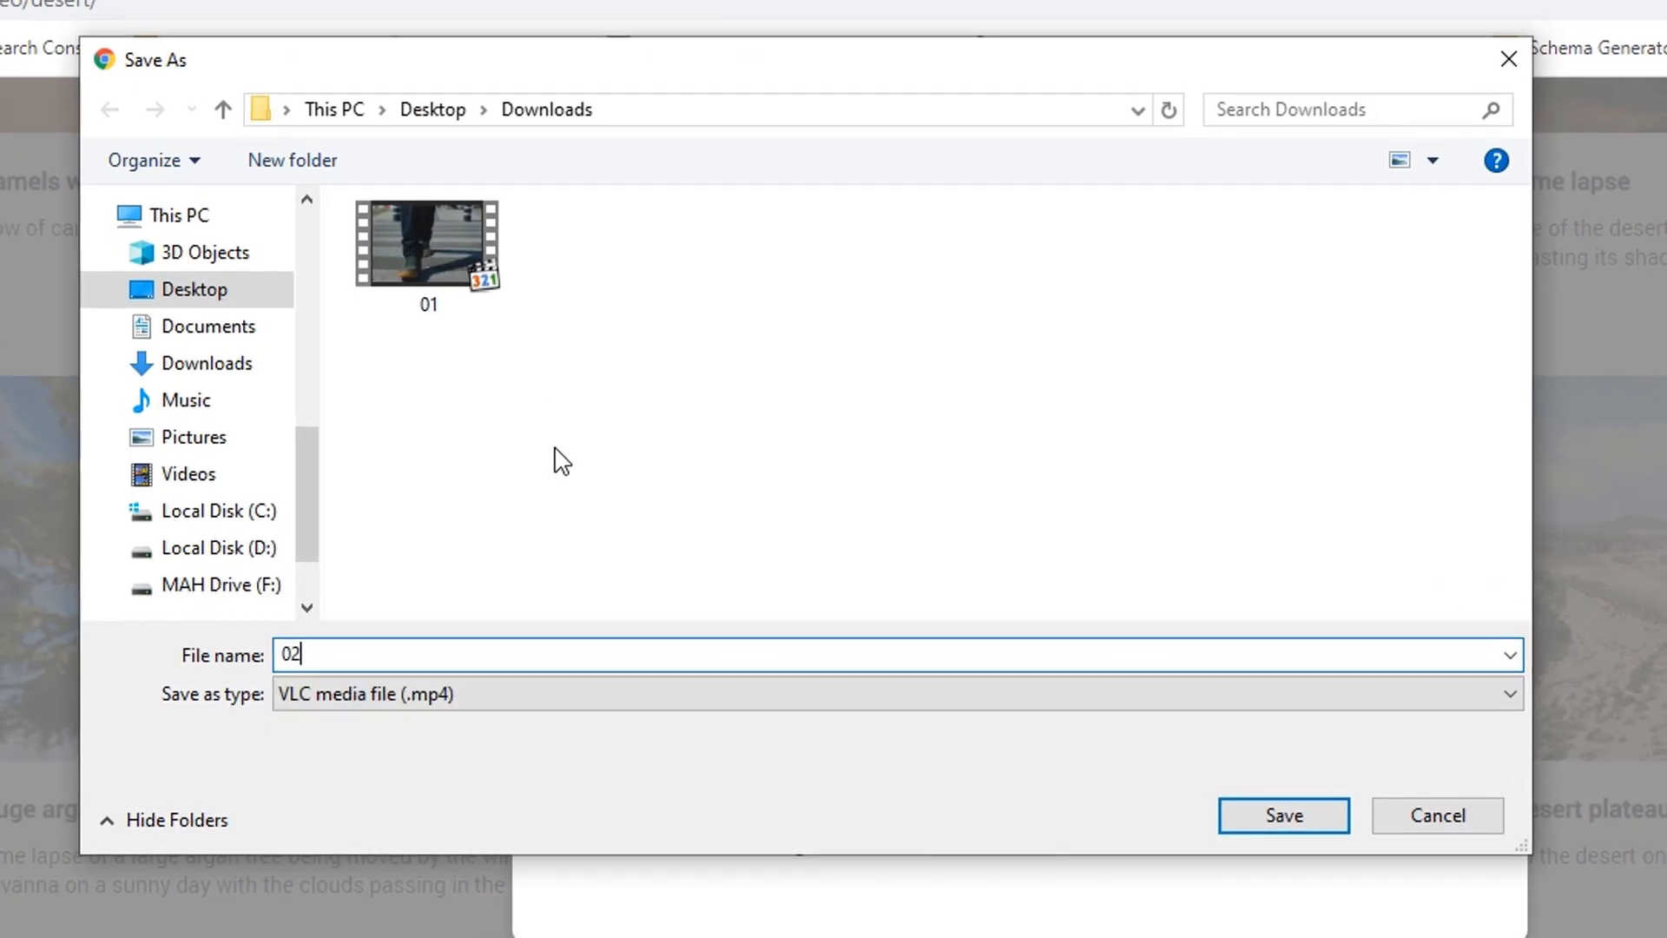
key("Return")
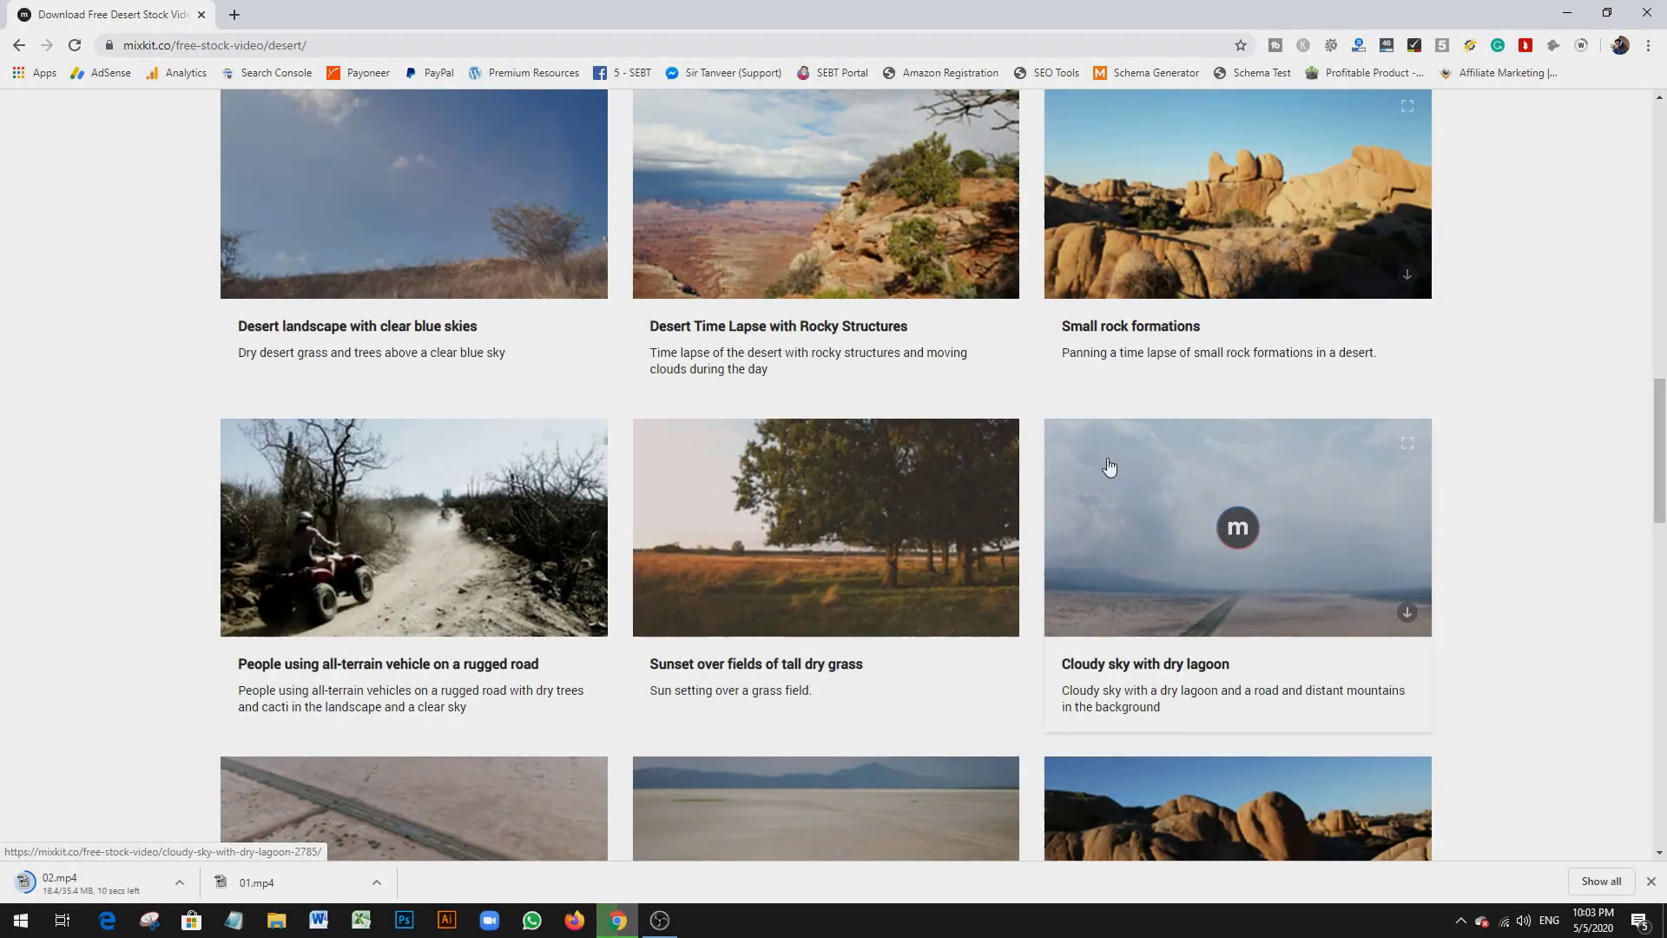
Step: Open the Windows Start menu's app list
scroll(1129, 434, "down", 4)
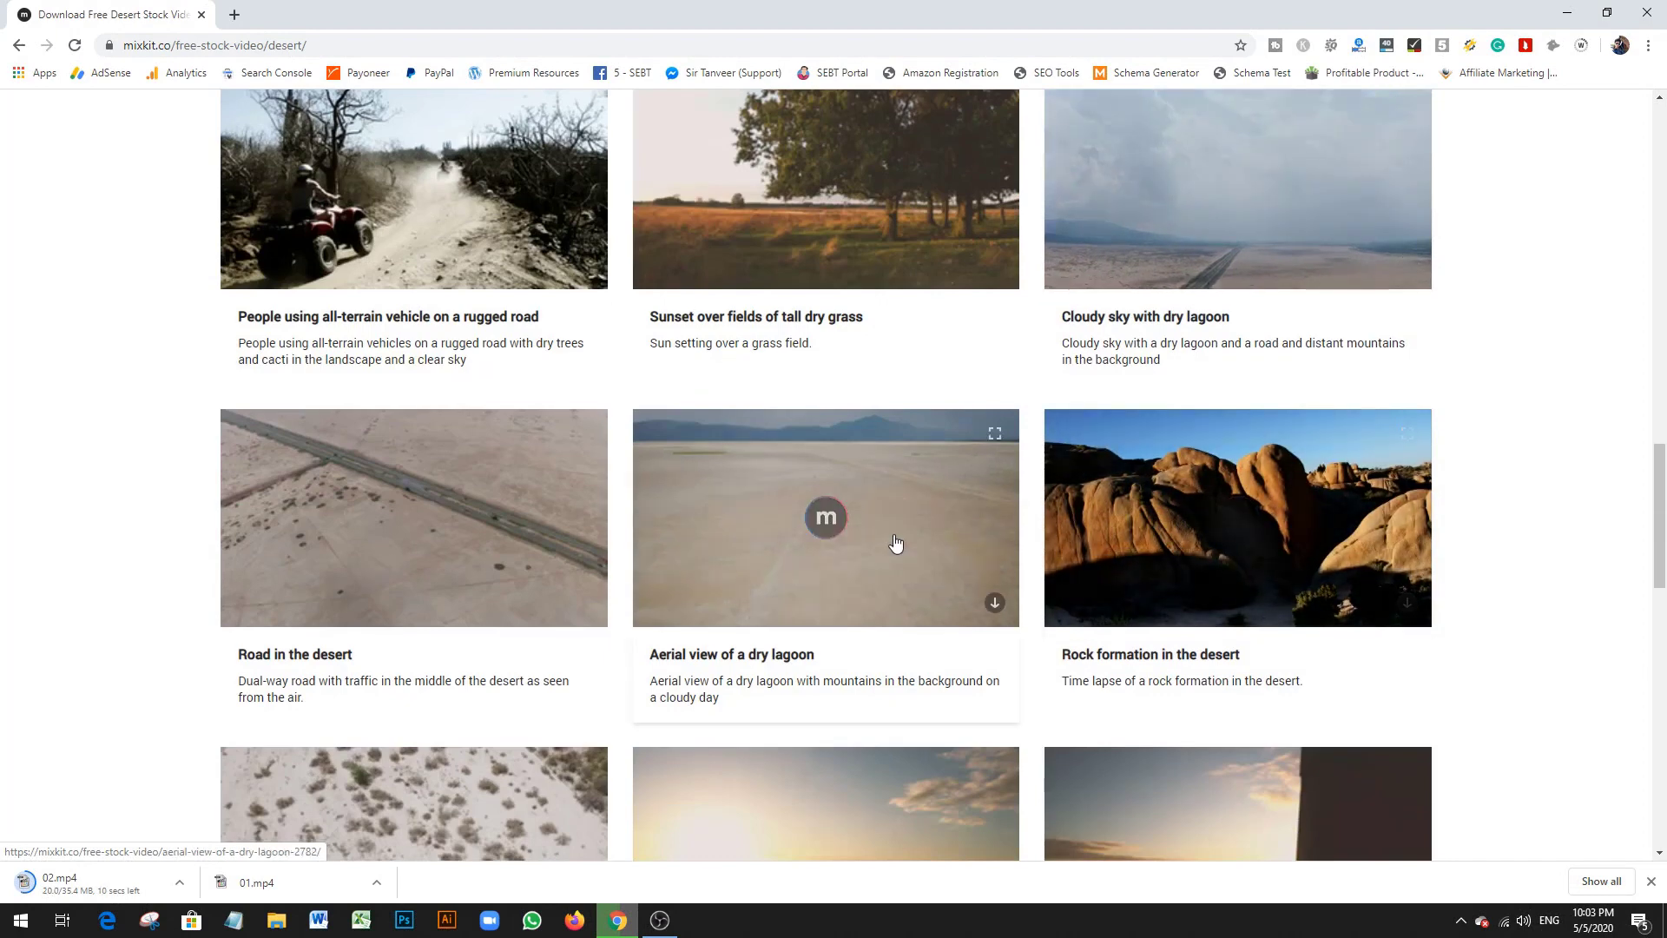
scroll(894, 547, "down", 3)
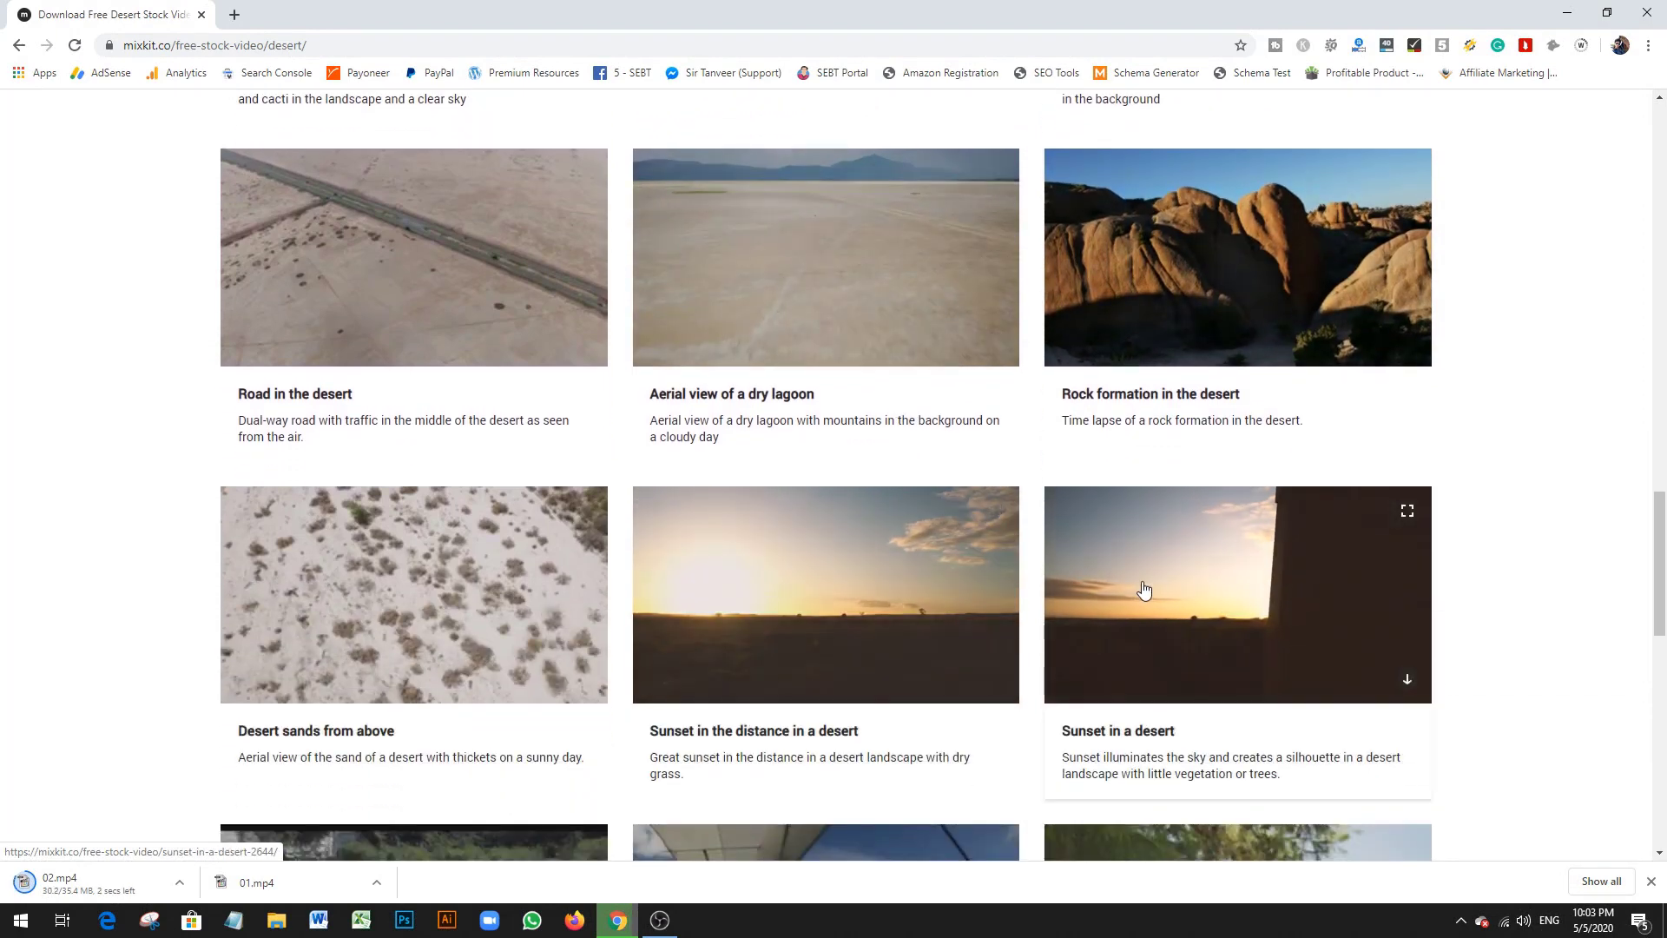
scroll(1183, 587, "down", 2)
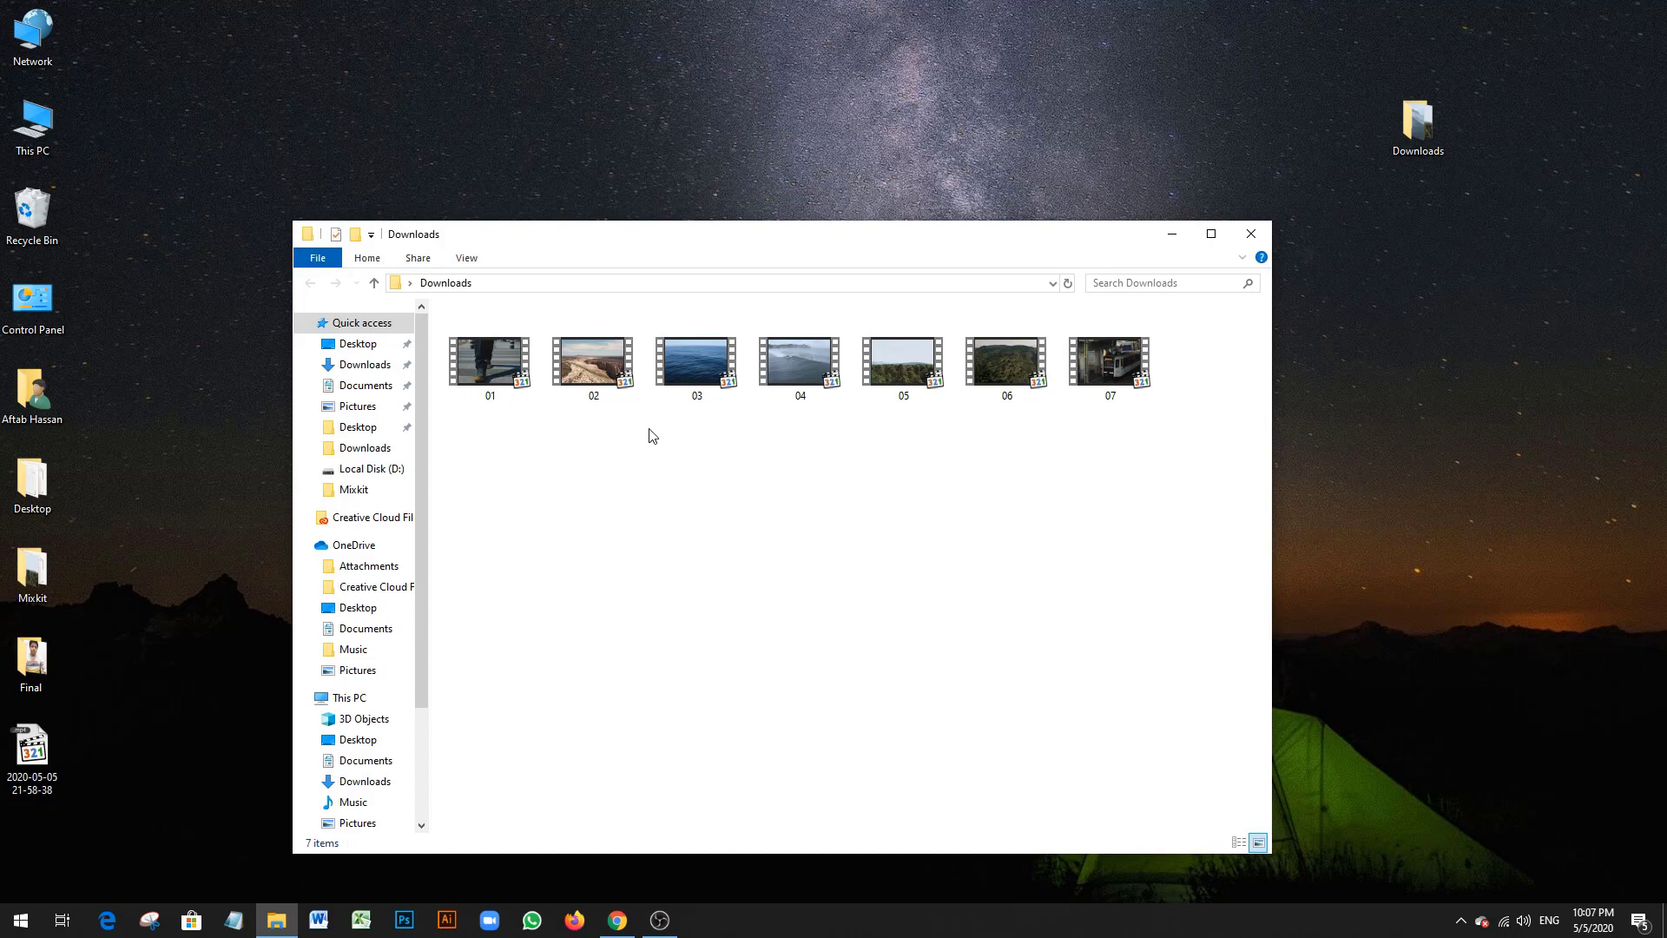
key("super")
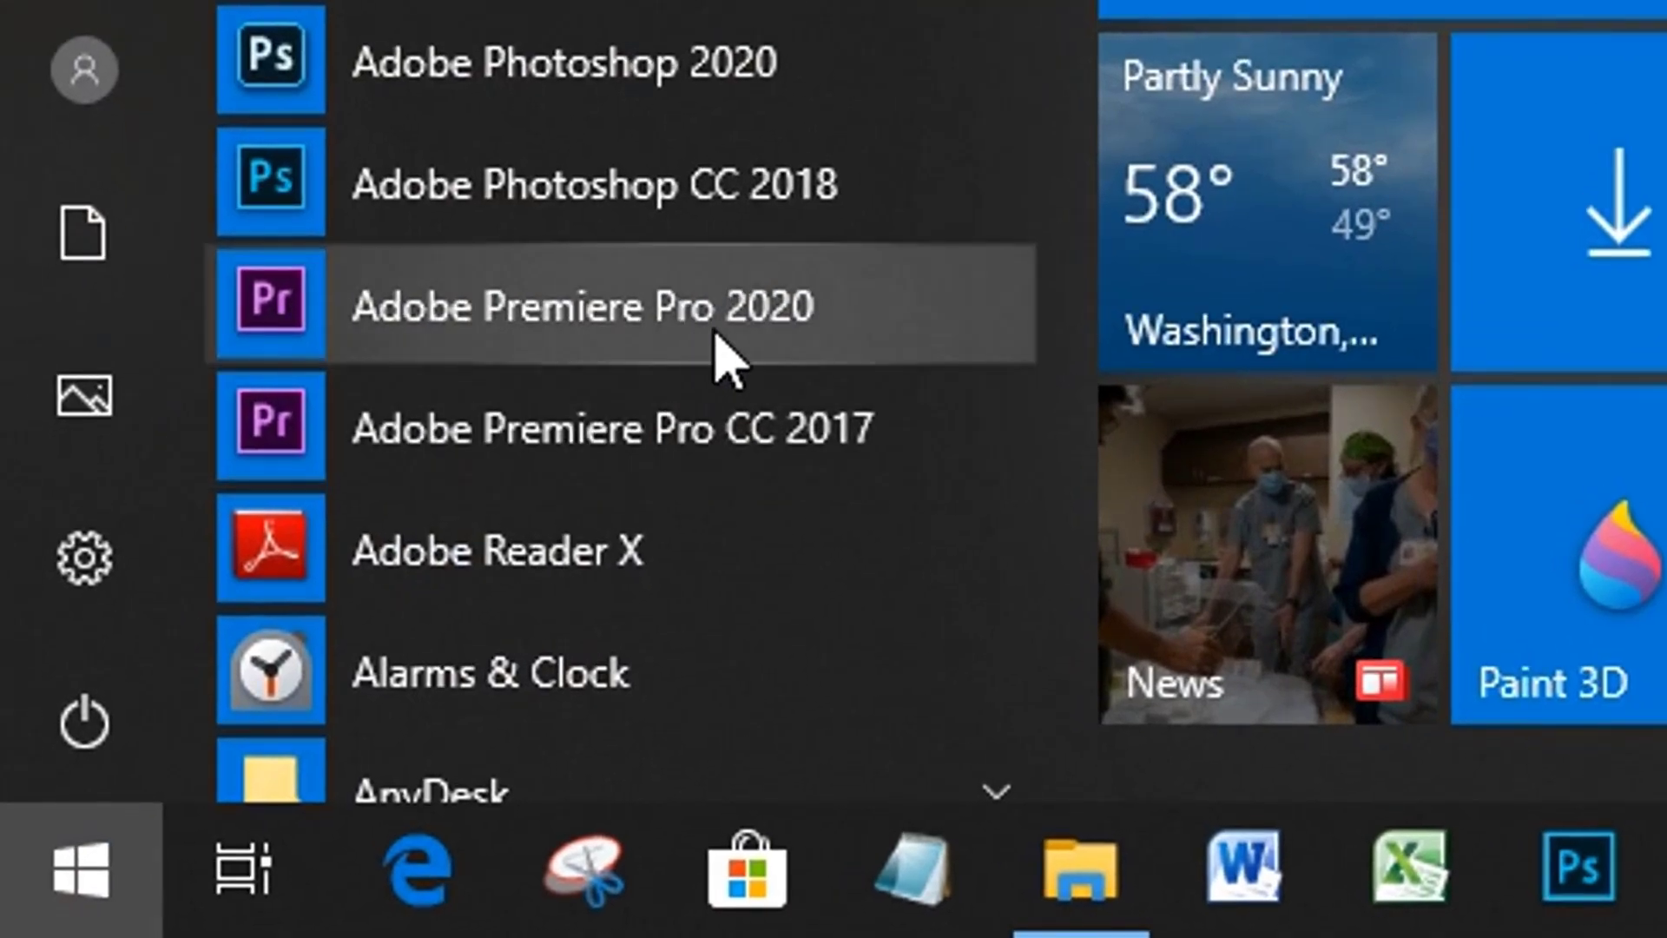
Step: Launch Premiere Pro 2020 and create a new project located in Desktop > Downloads
left_click(716, 349)
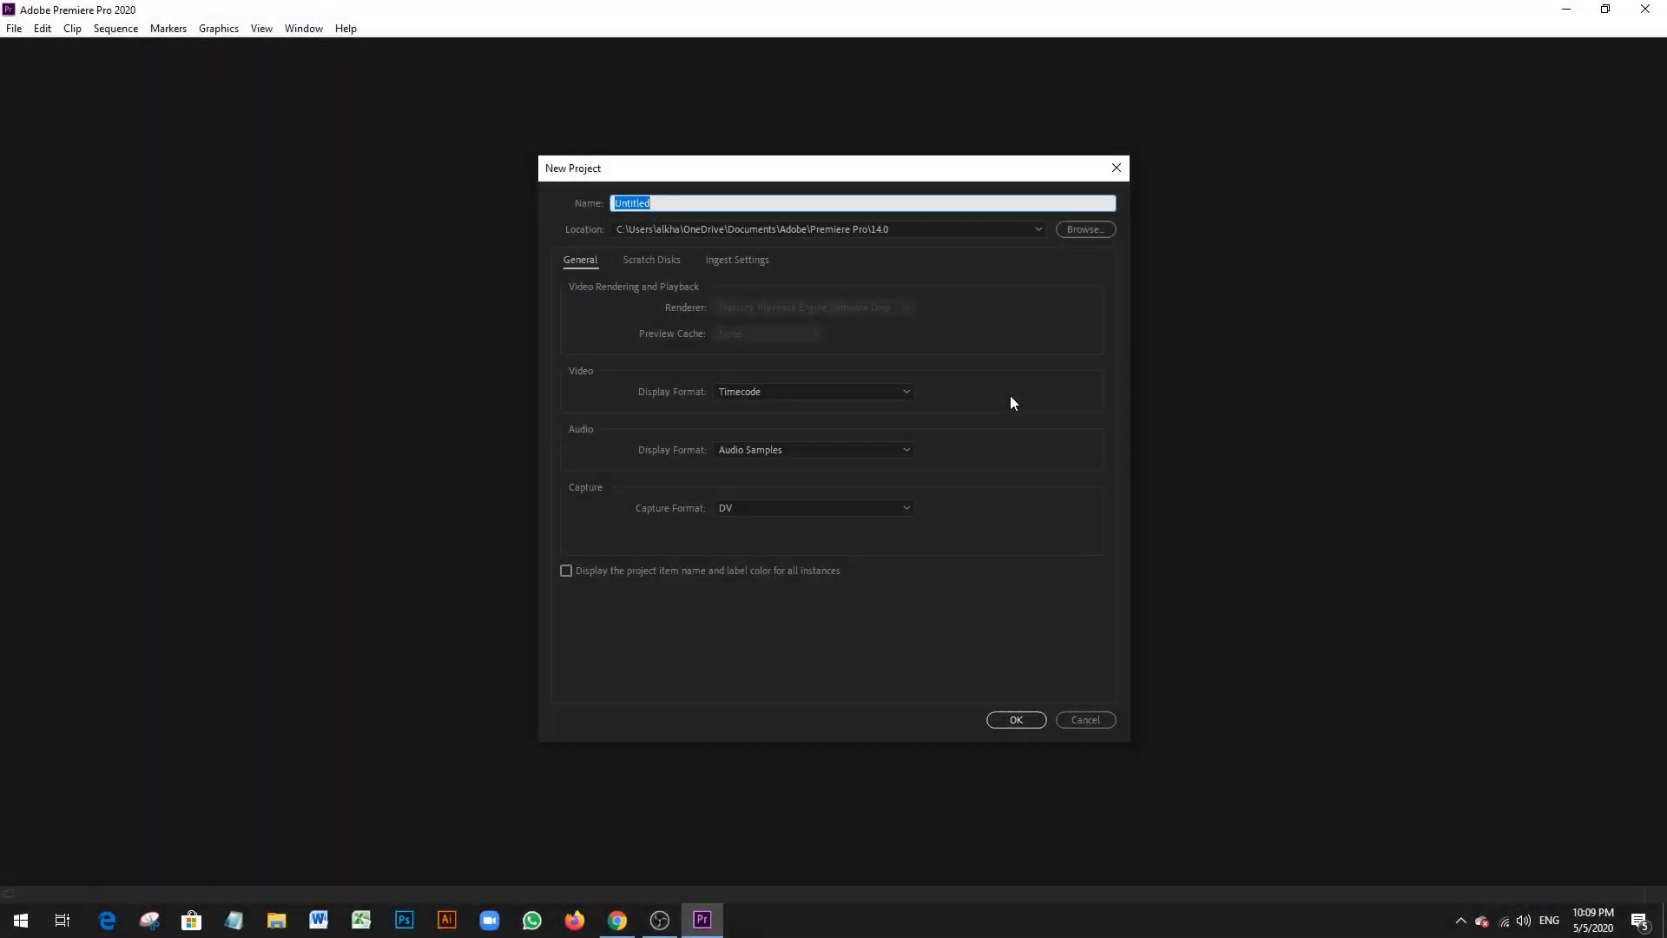
left_click(1085, 236)
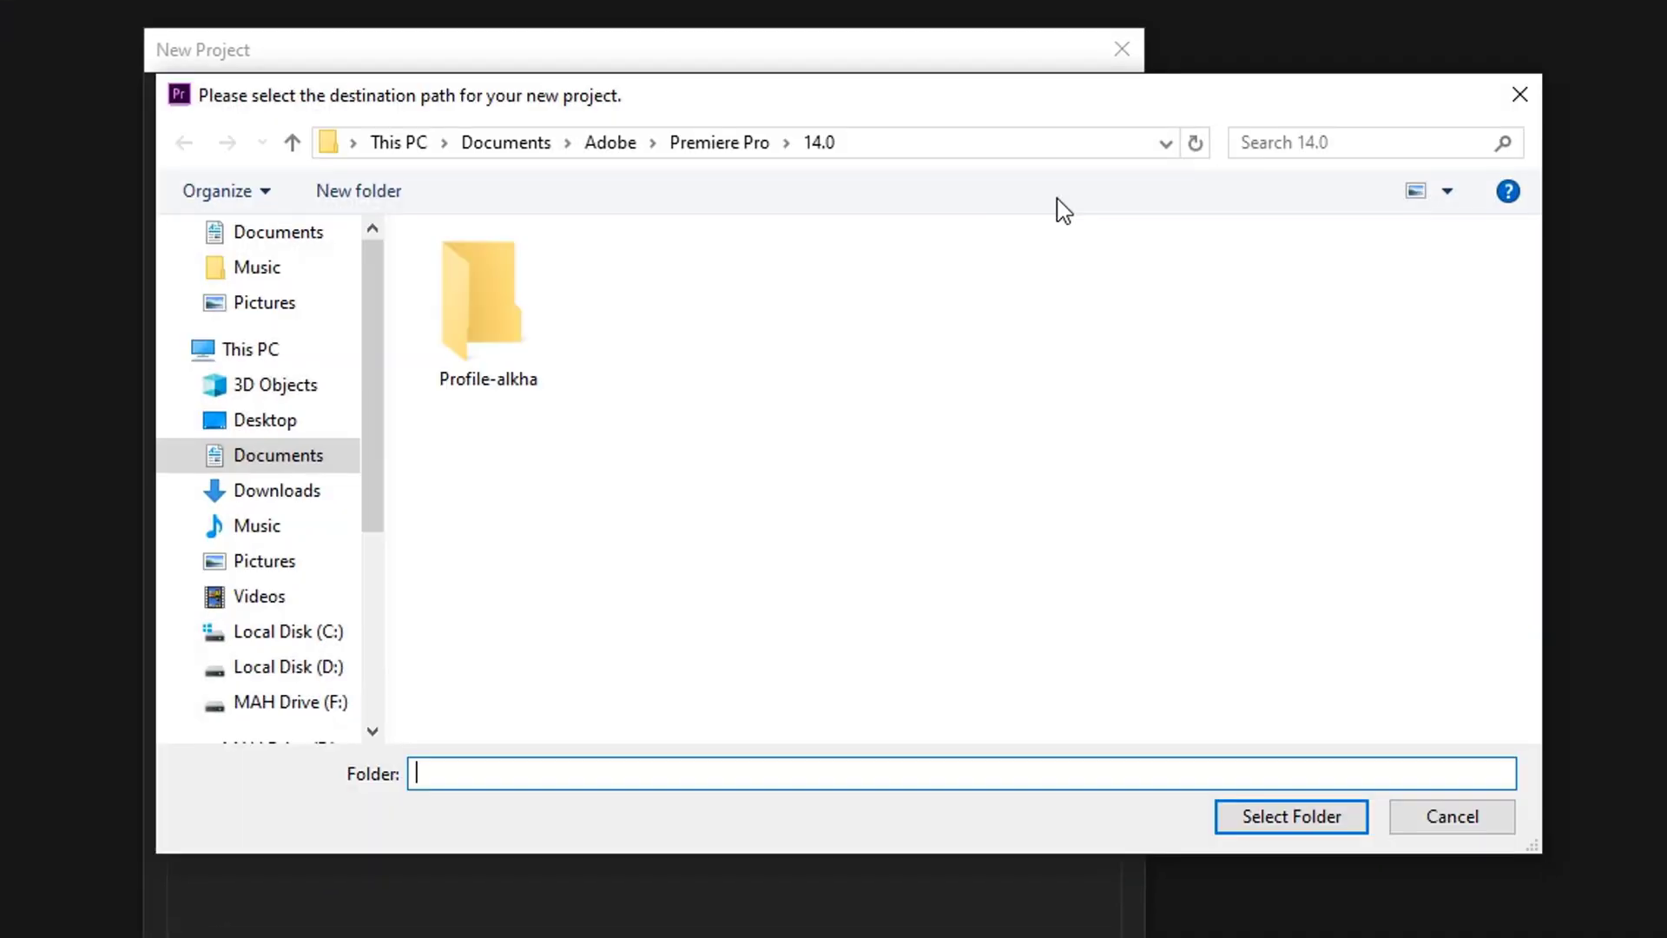
left_click(287, 419)
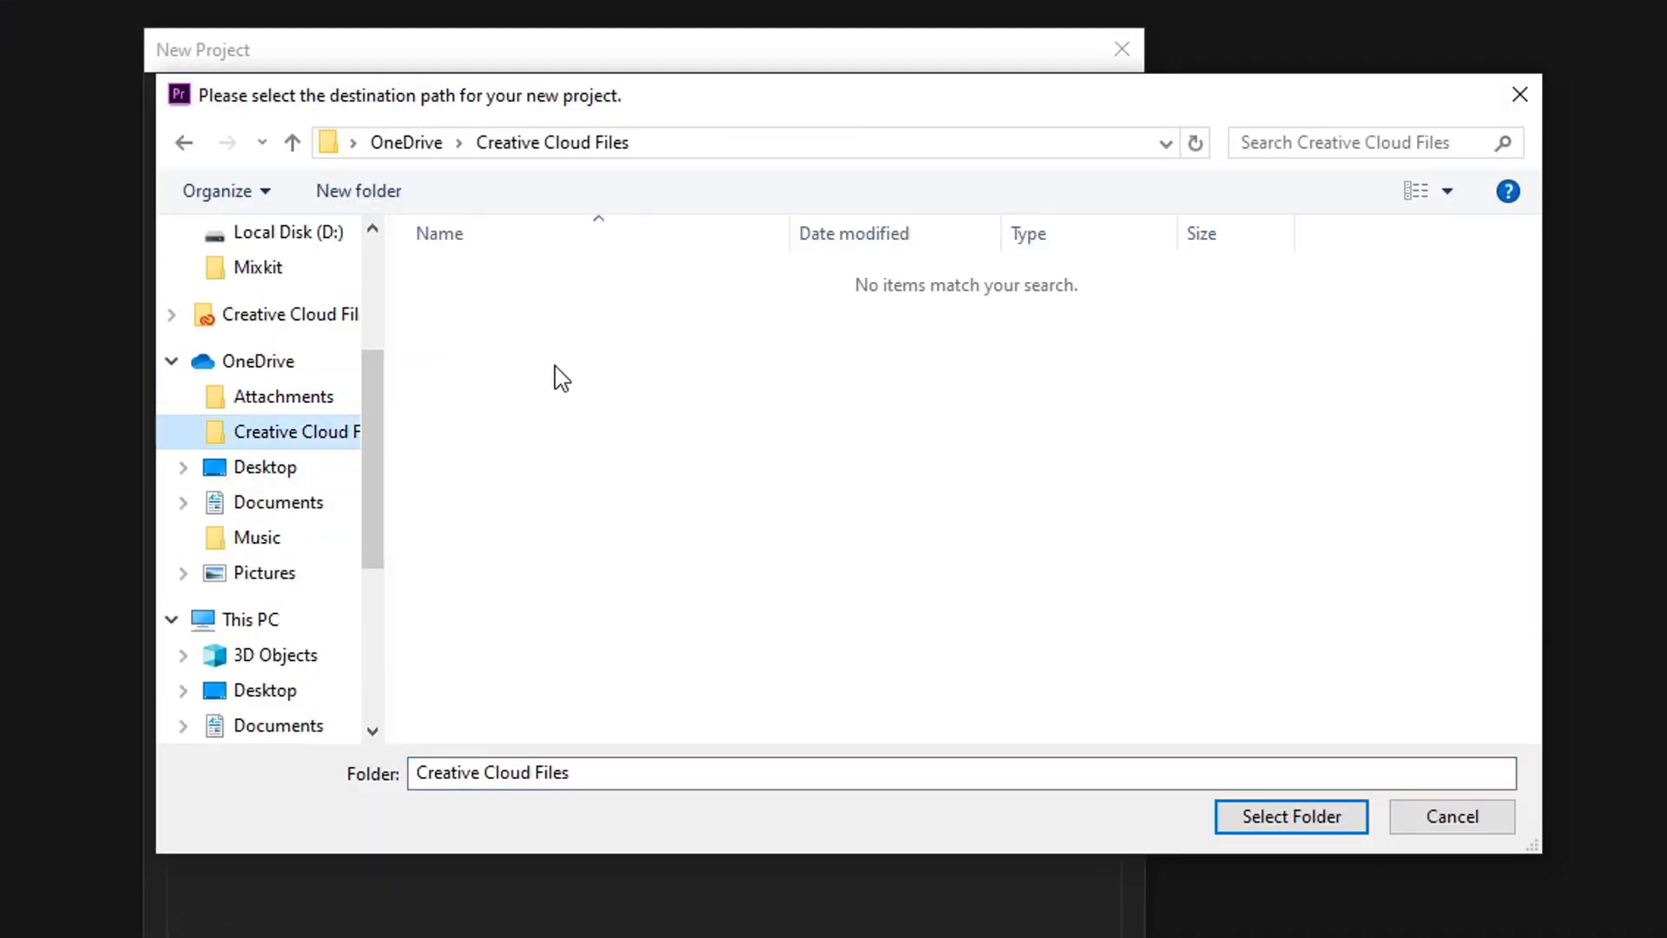
left_click(248, 468)
double_click(656, 355)
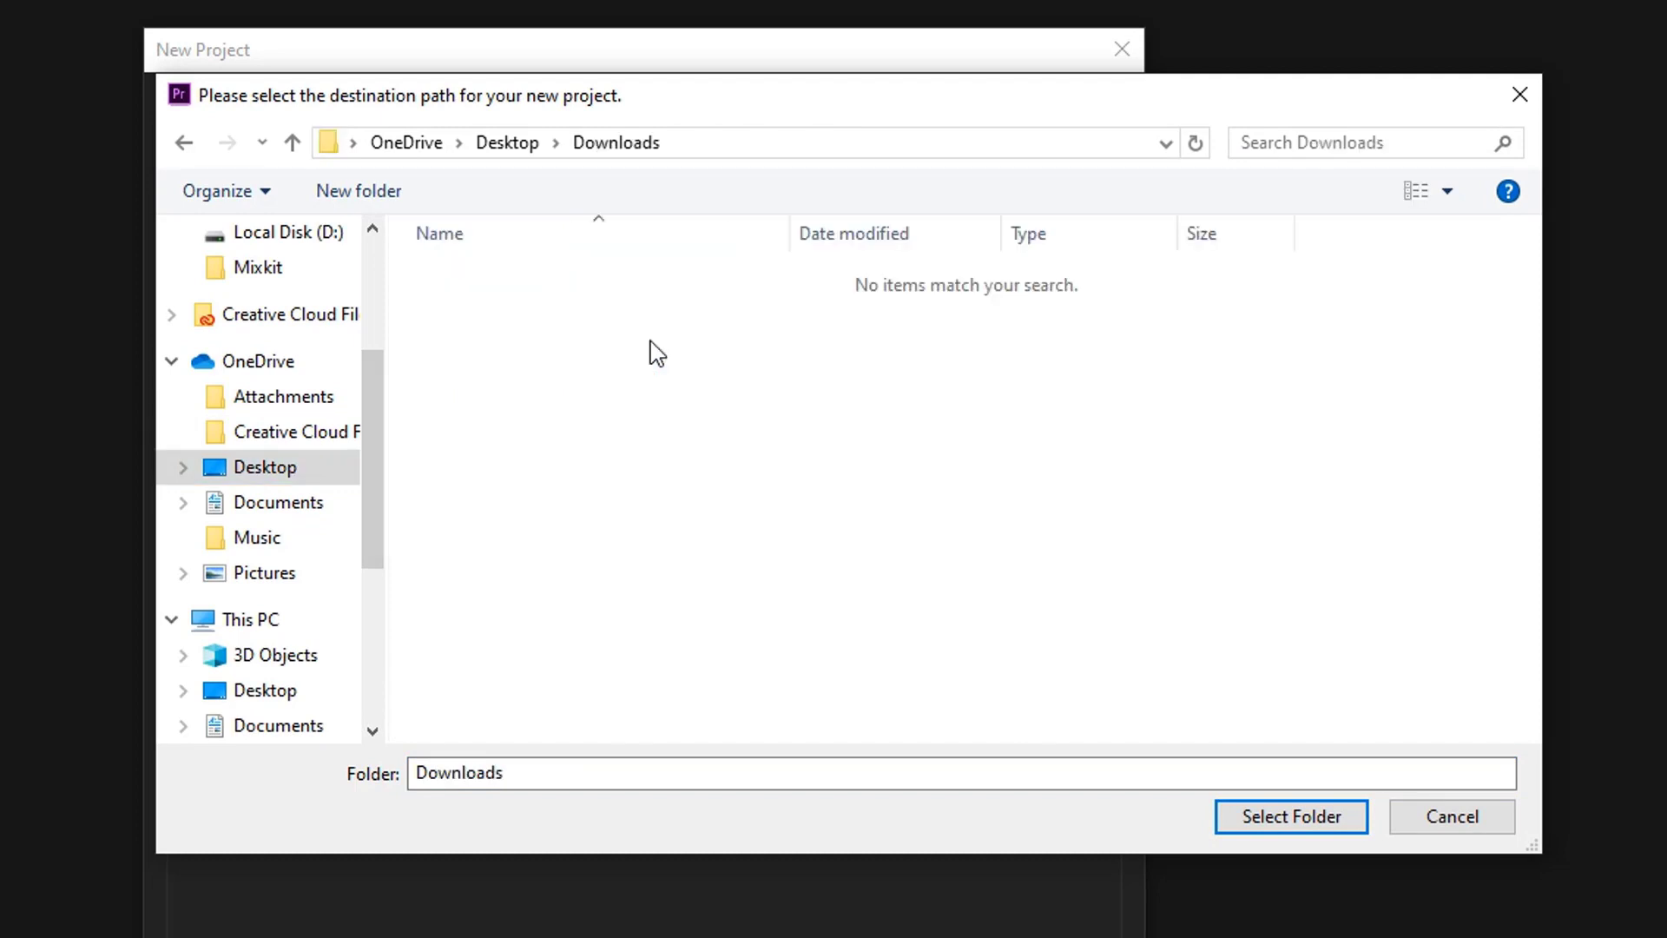
left_click(1309, 825)
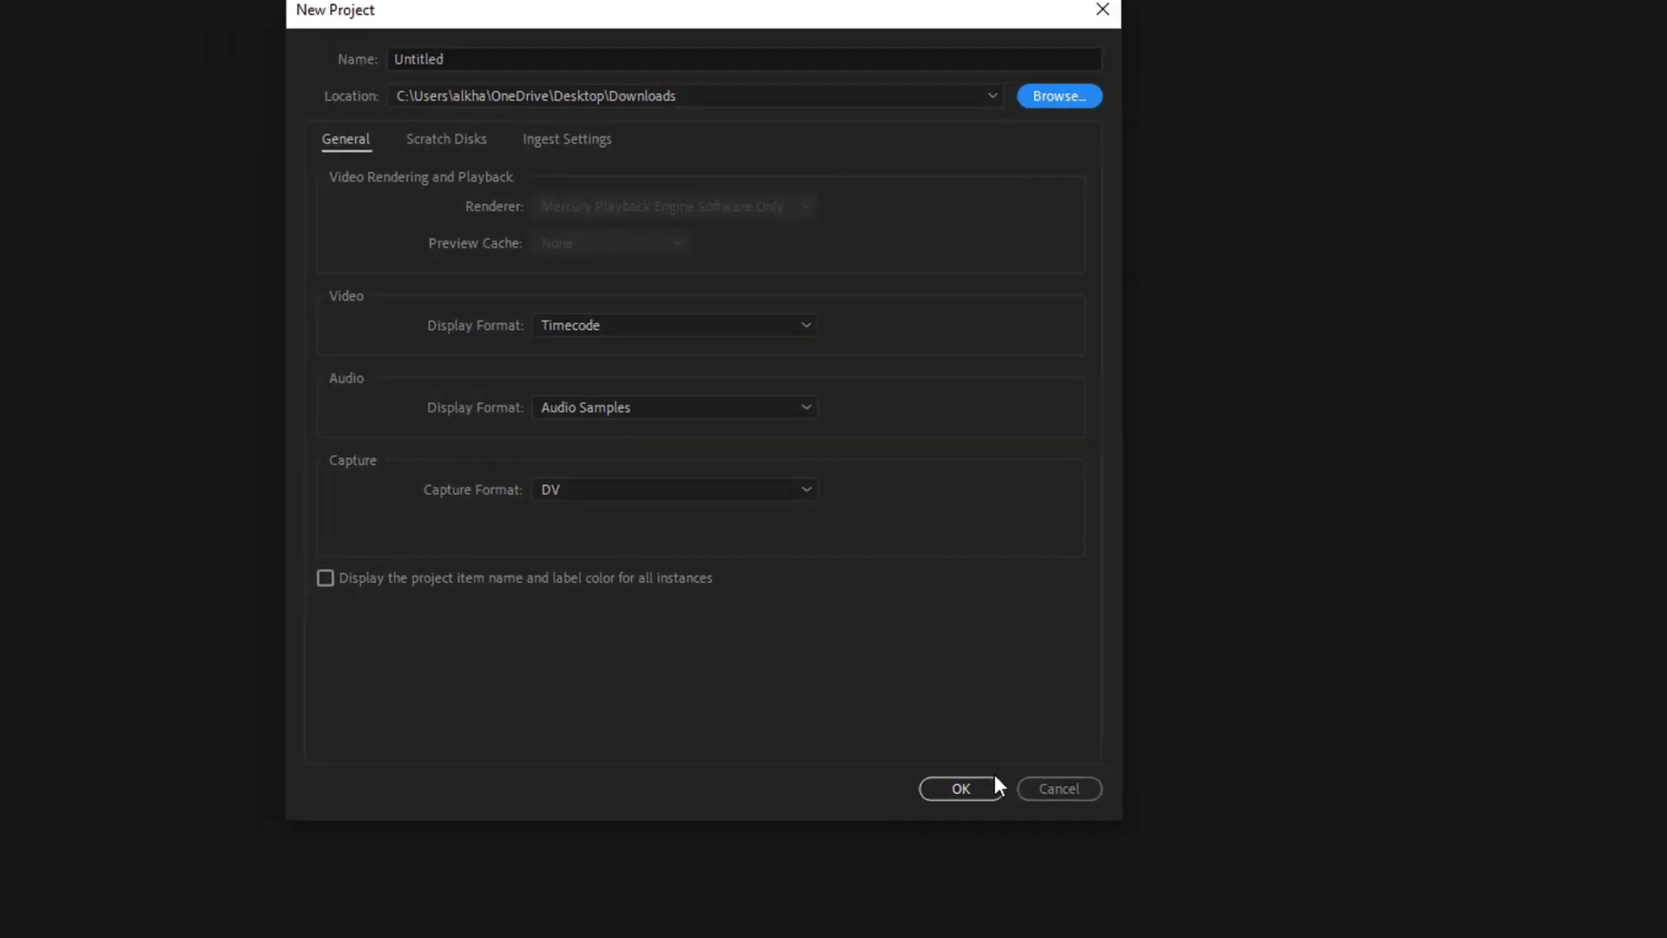
left_click(994, 781)
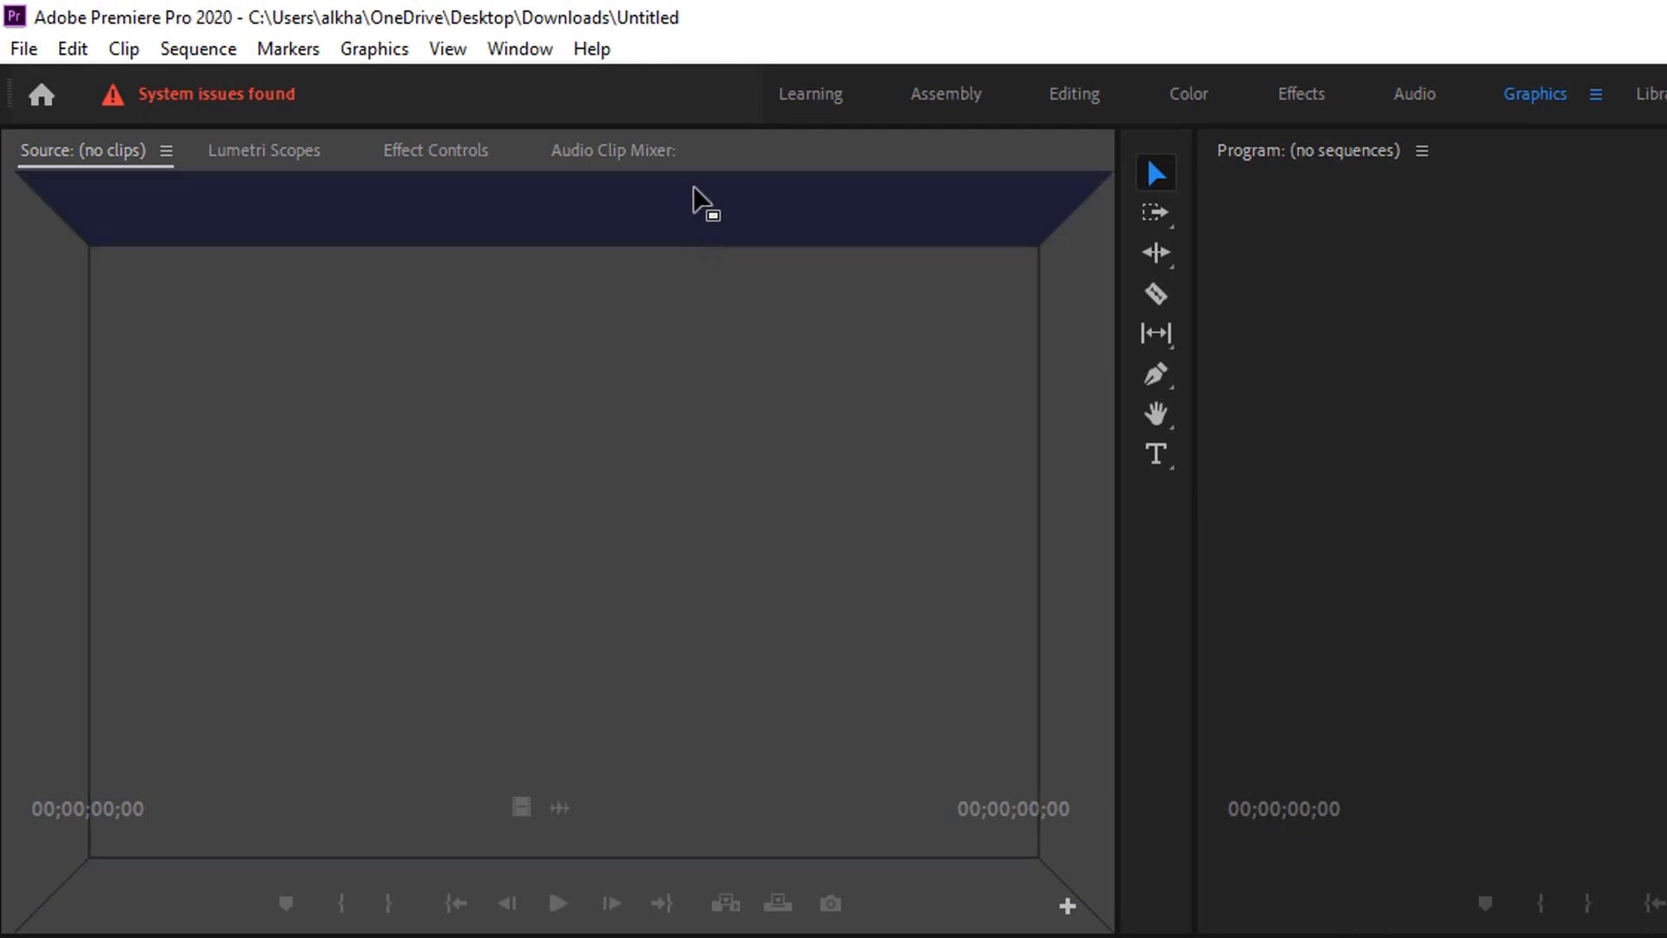
Step: Move the Project panel to the first tab position and close the Media Browser and Libraries panels
left_click_drag(702, 202, 803, 165)
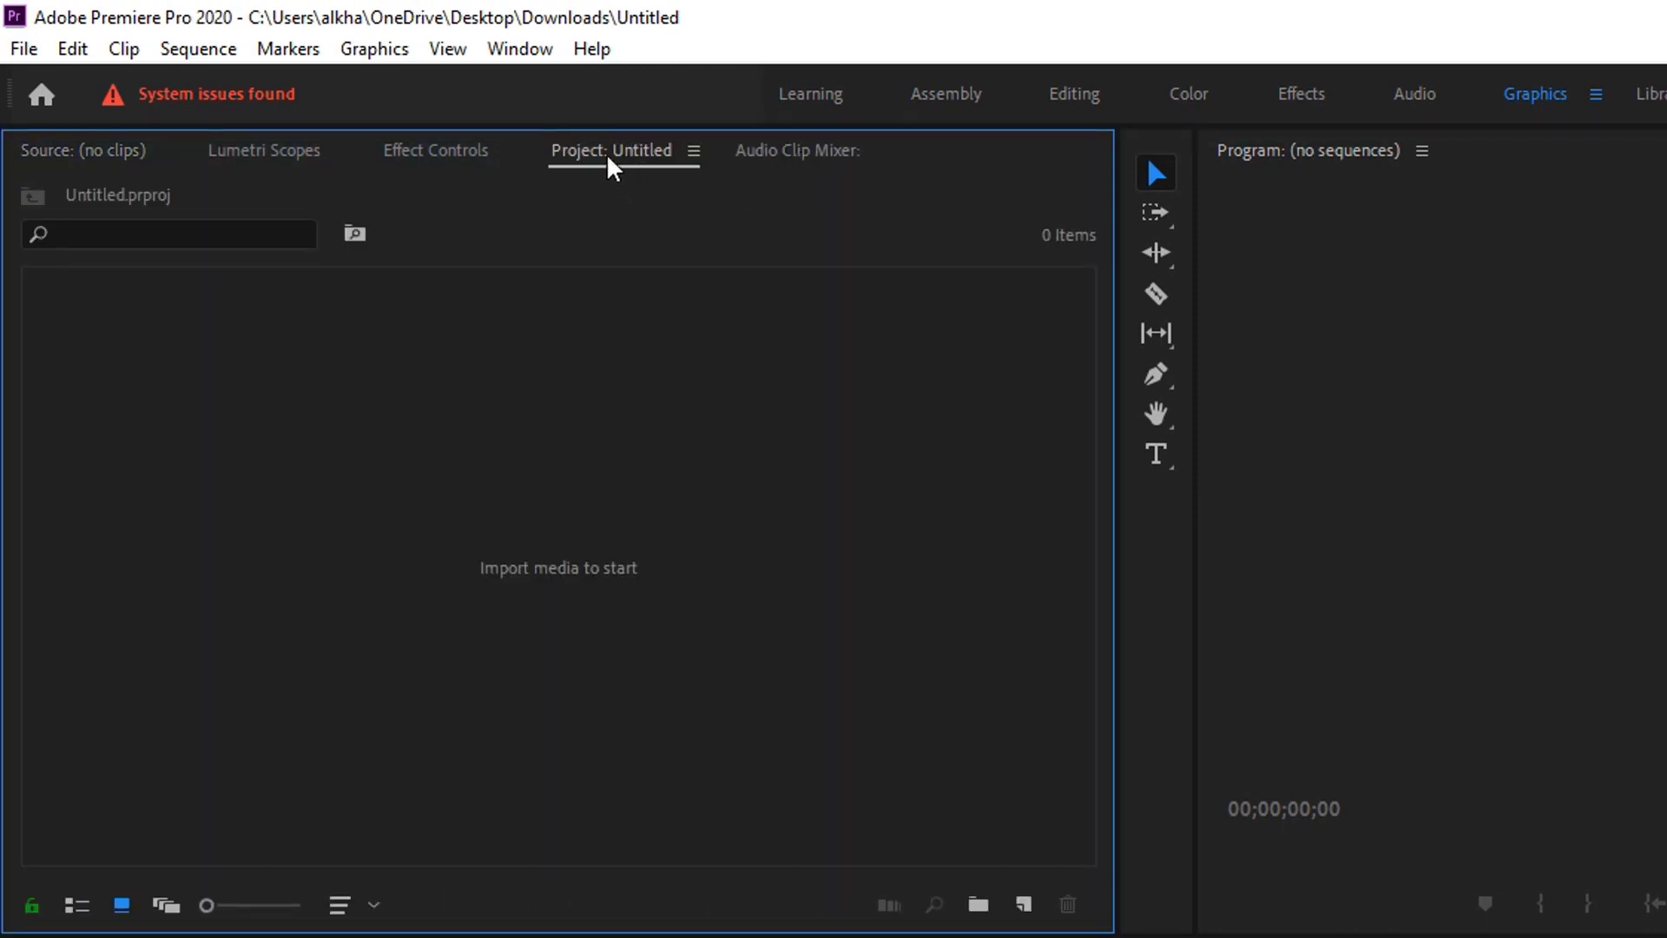
left_click_drag(613, 168, 121, 189)
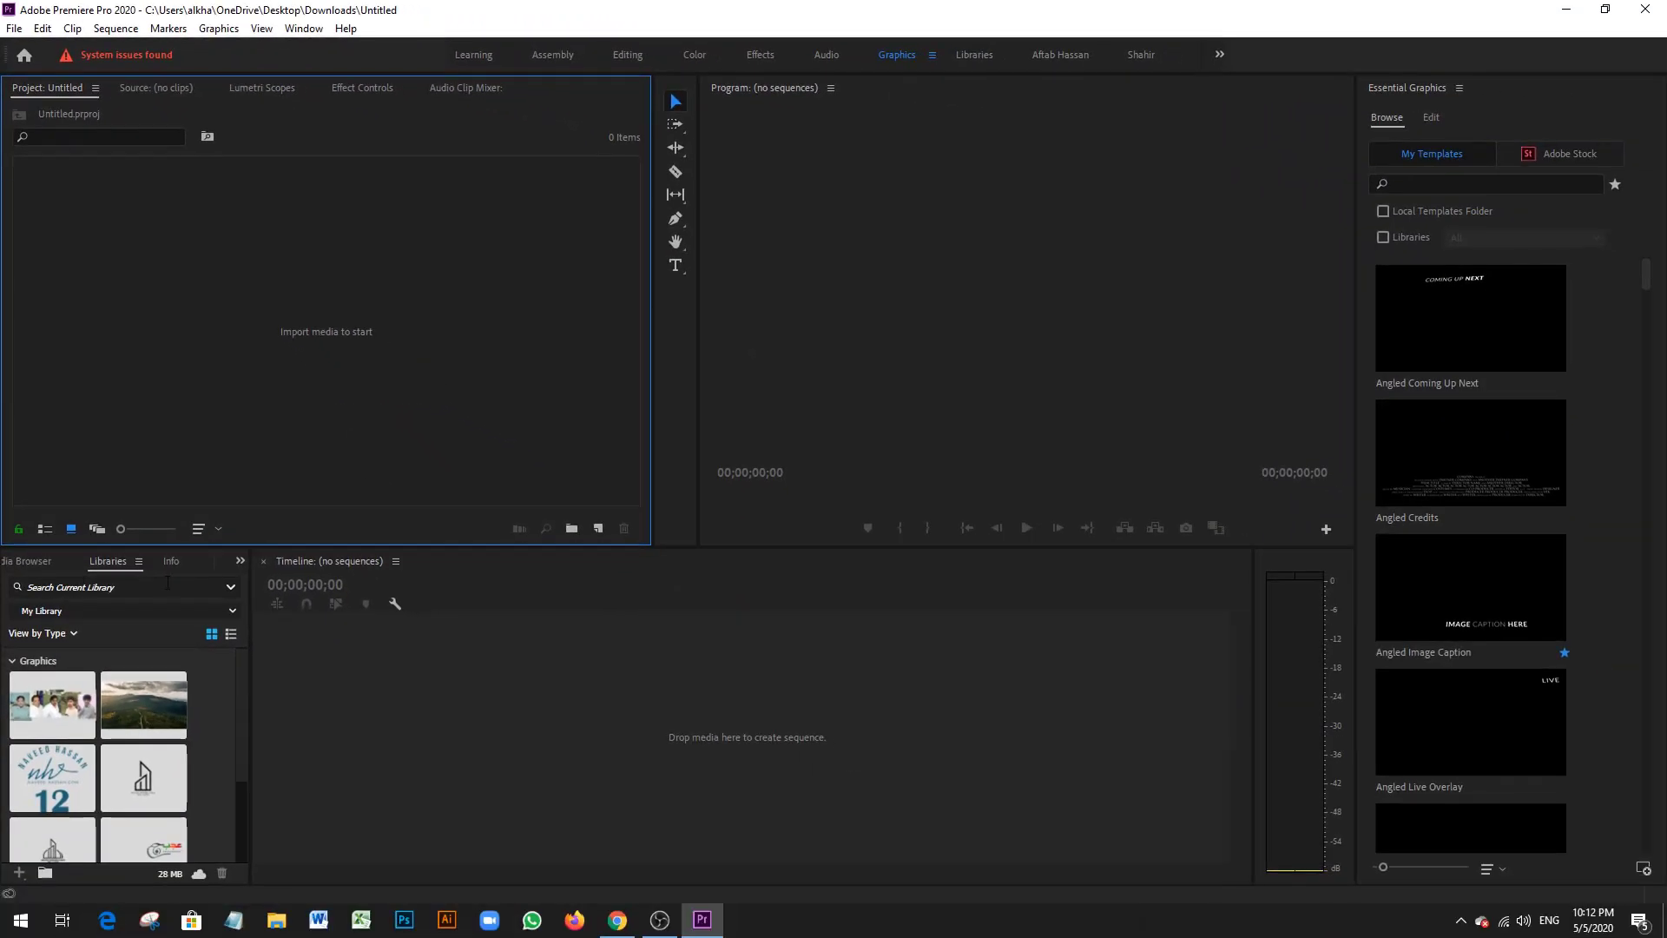
left_click(28, 560)
right_click(29, 560)
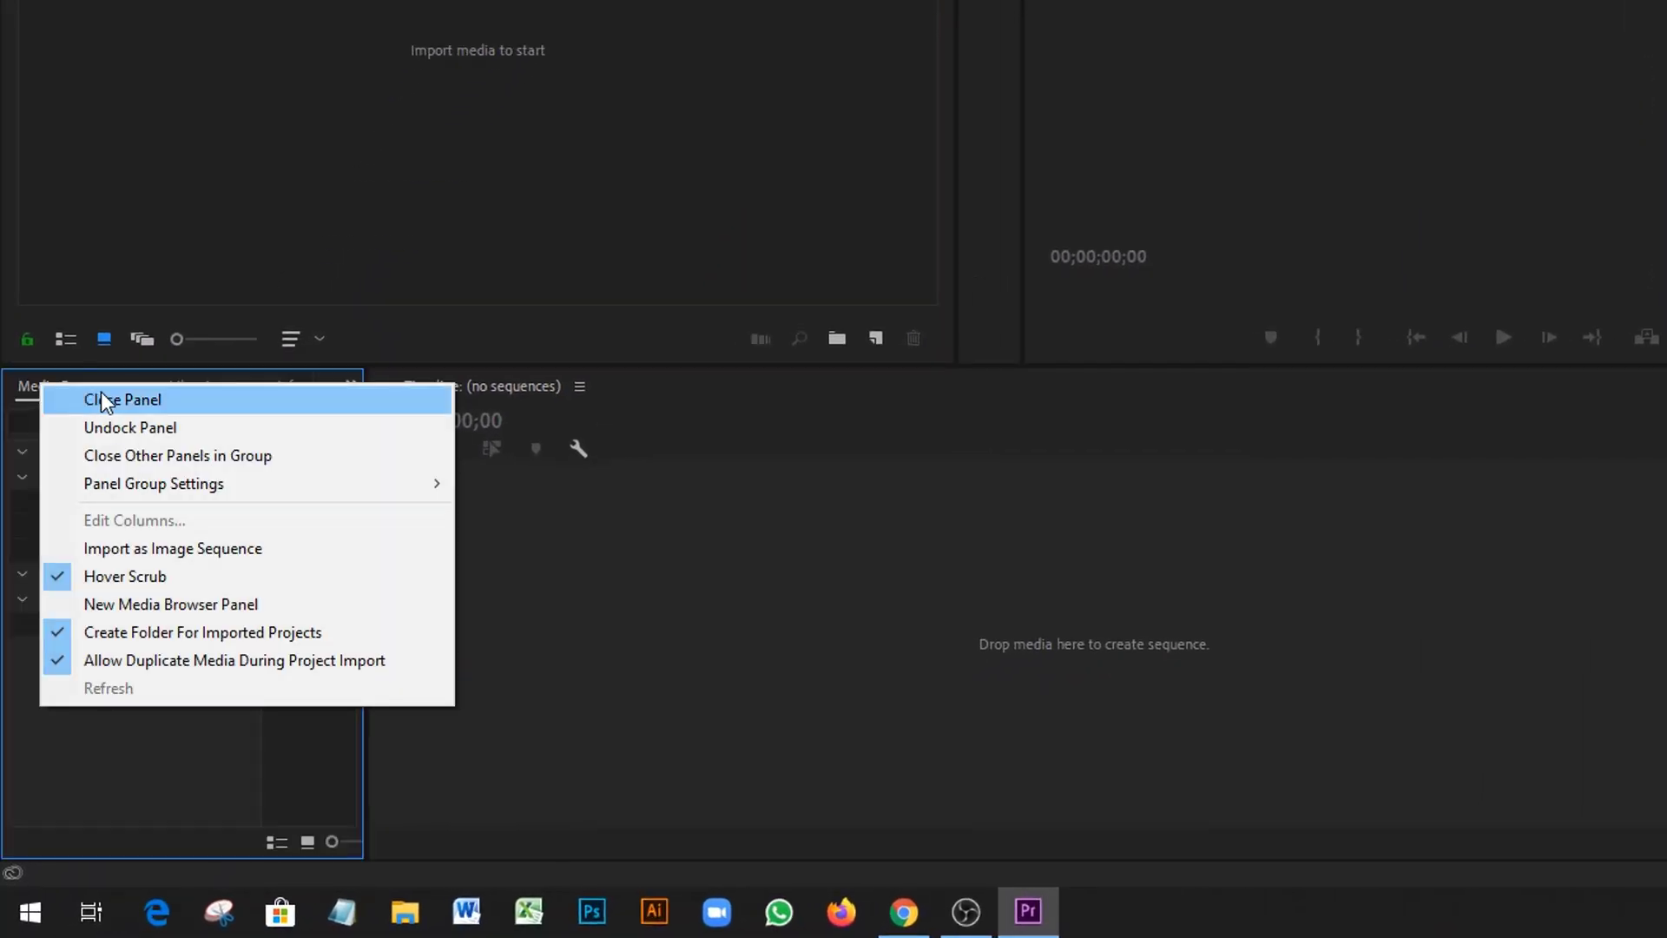
left_click(101, 398)
right_click(43, 392)
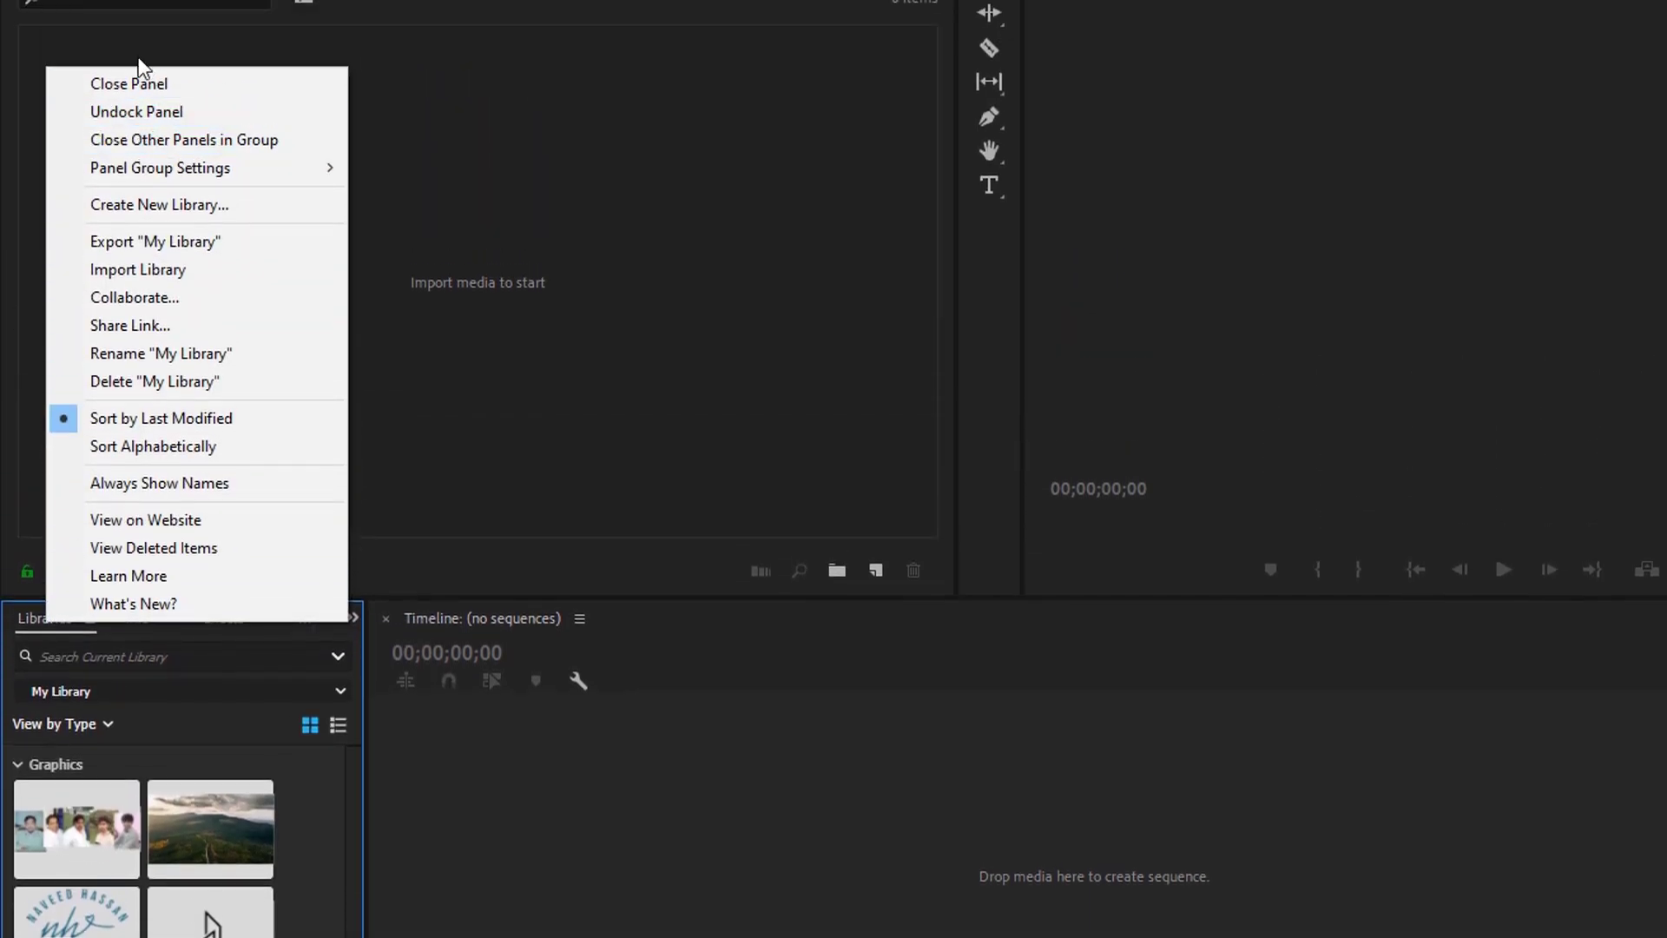
left_click(139, 83)
Step: Close the Info, Effects, Markers and History panels
right_click(29, 628)
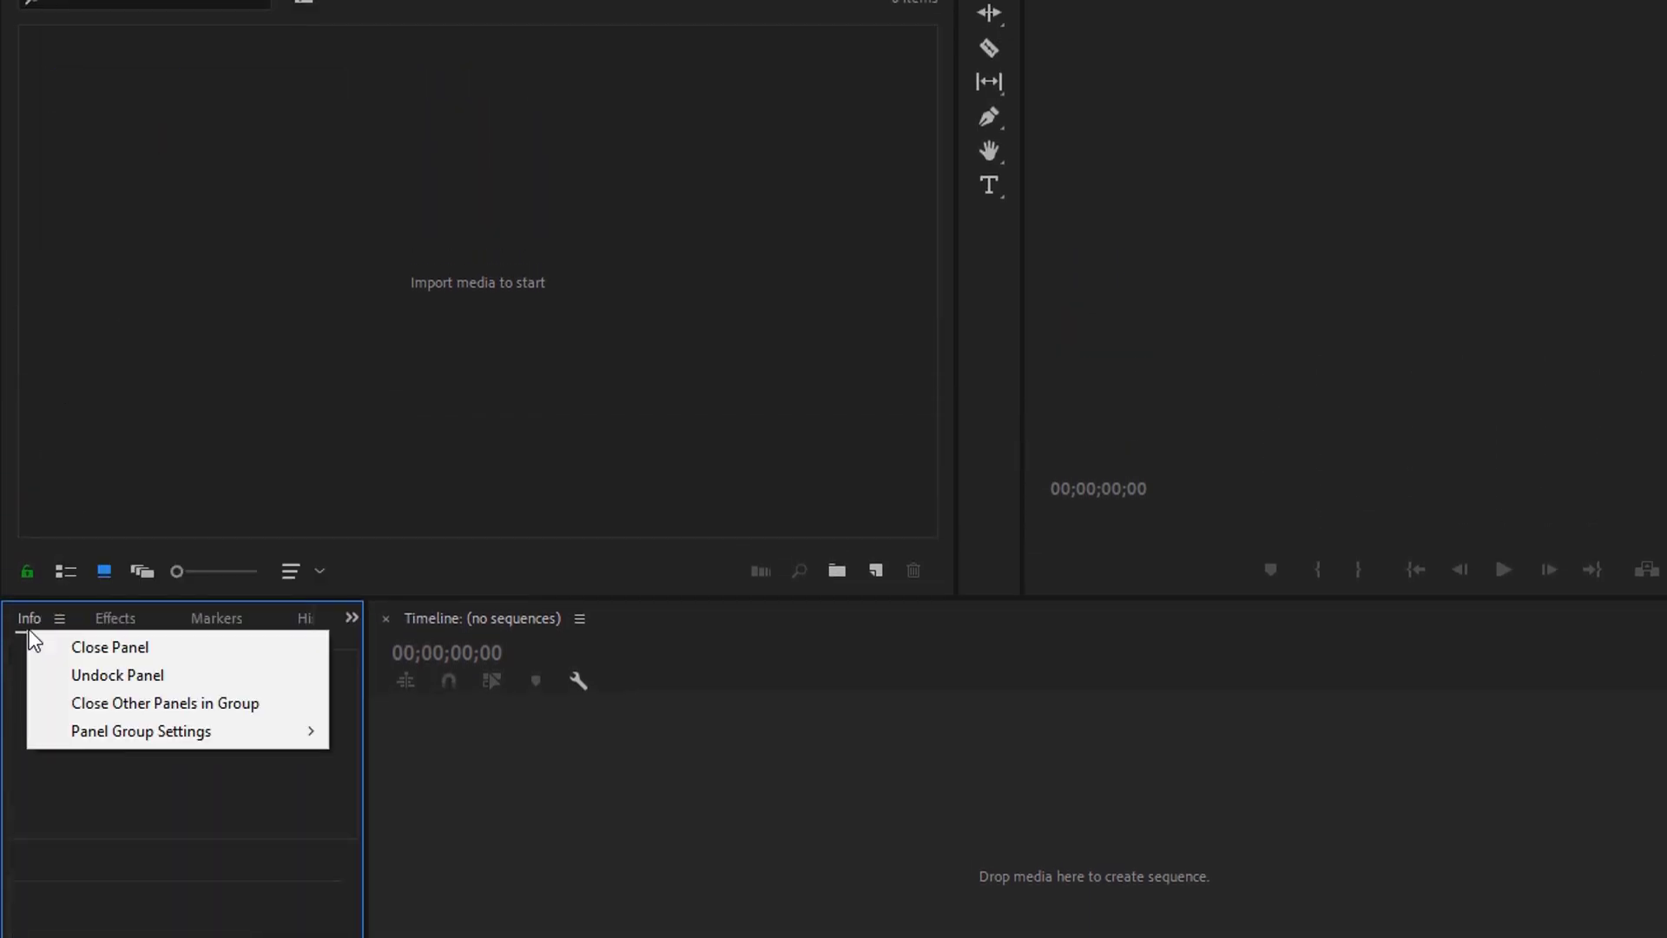
left_click(78, 644)
right_click(27, 616)
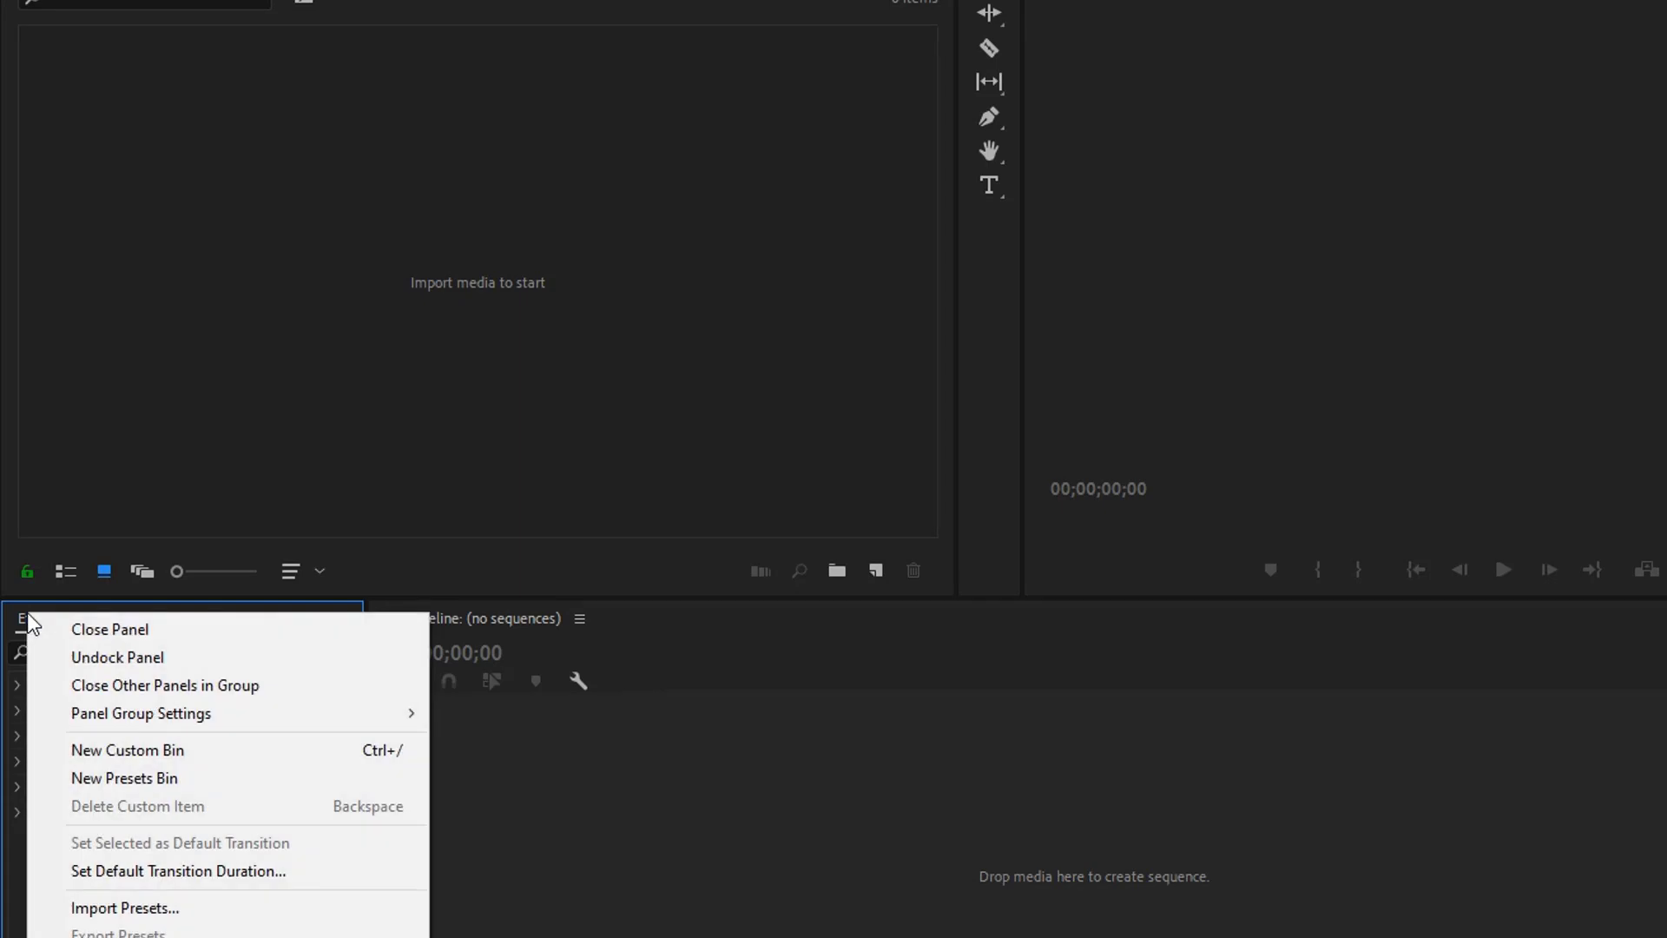
left_click(117, 633)
right_click(56, 618)
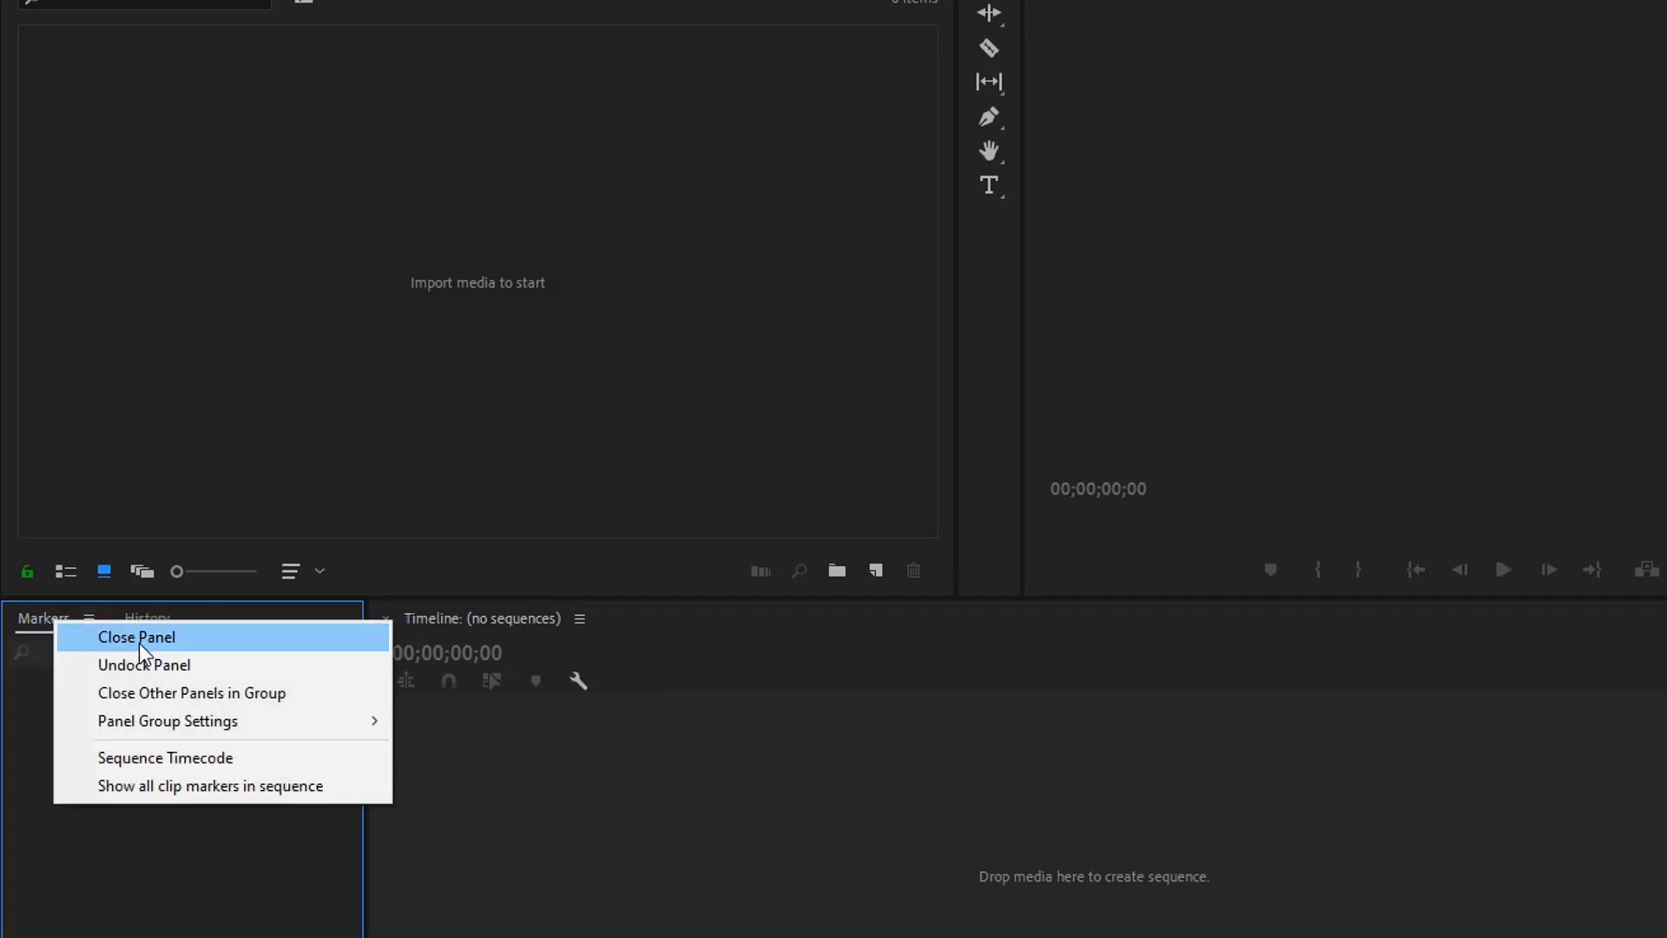
left_click(139, 641)
right_click(45, 633)
left_click(146, 653)
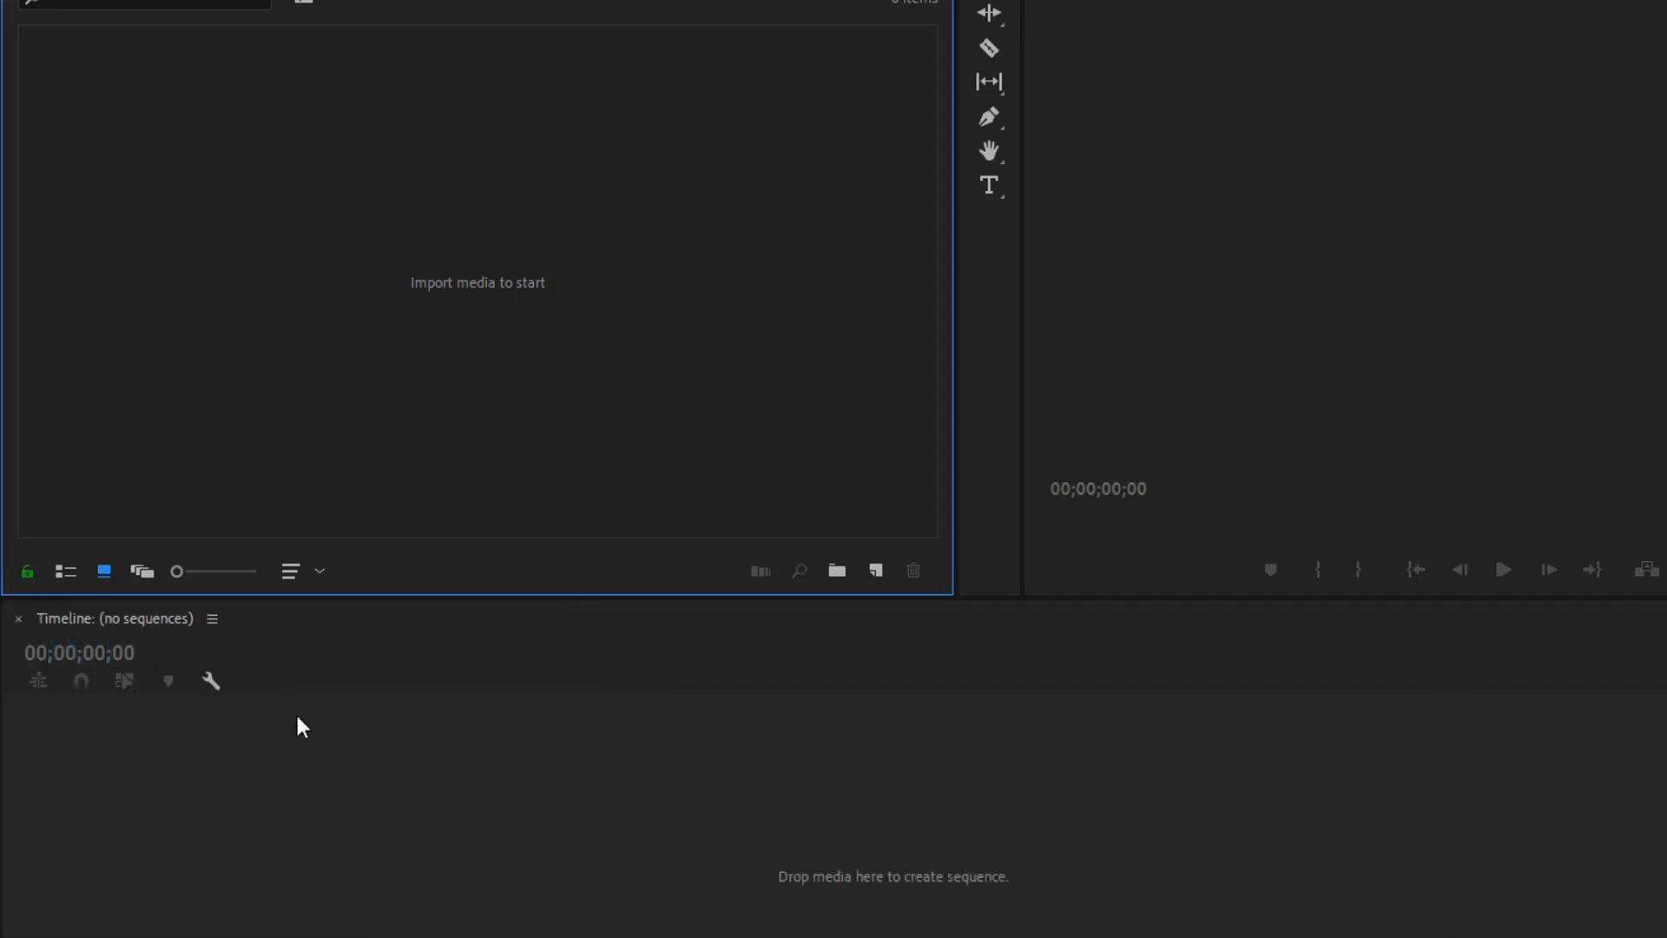
Step: Widen the Timeline by narrowing the audio meters
left_click(789, 922)
left_click(640, 370)
left_click(1618, 274)
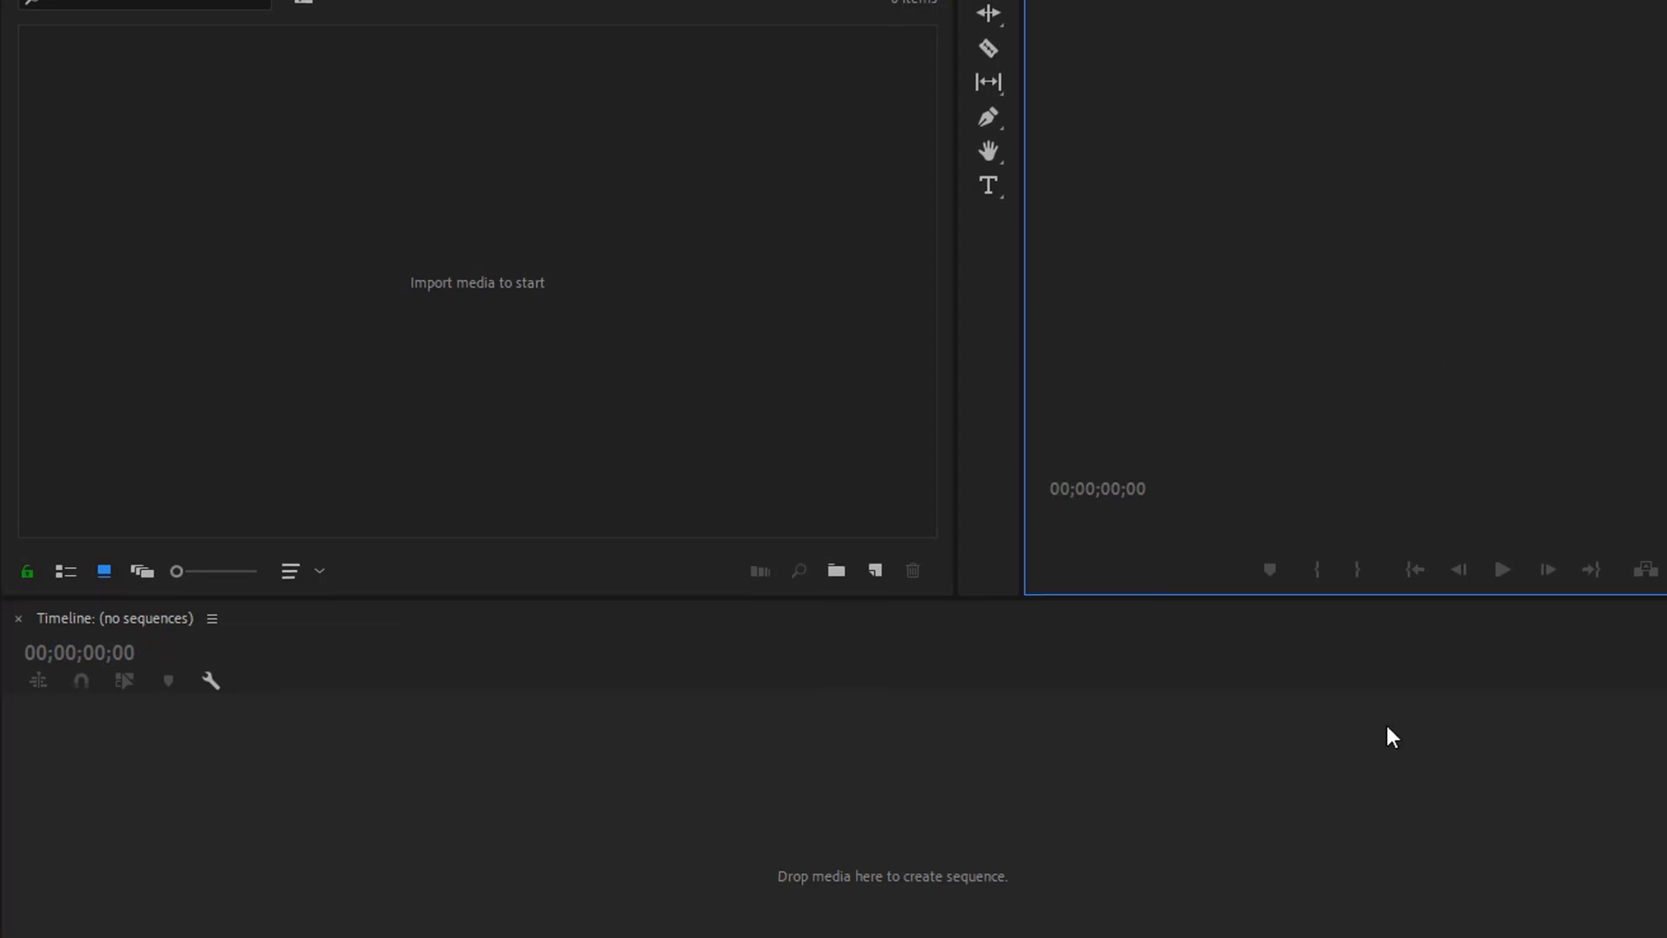
left_click_drag(1478, 744, 1548, 716)
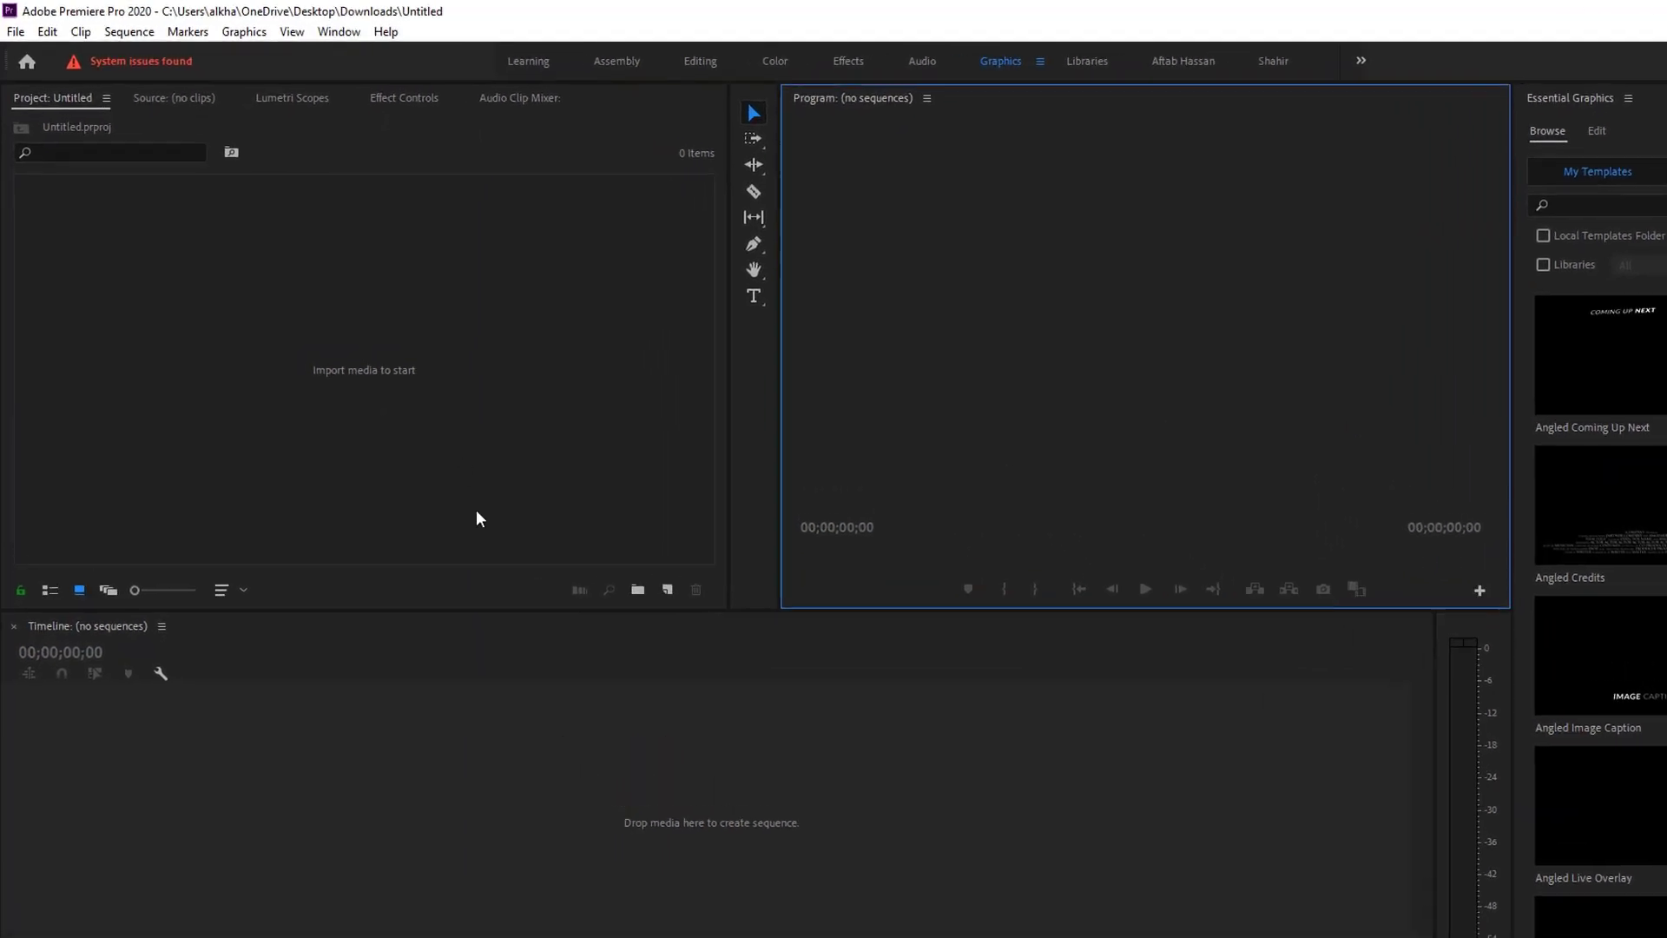
Step: Import clips 01.mp4 through 07.mp4 from Downloads into the Project panel
double_click(395, 401)
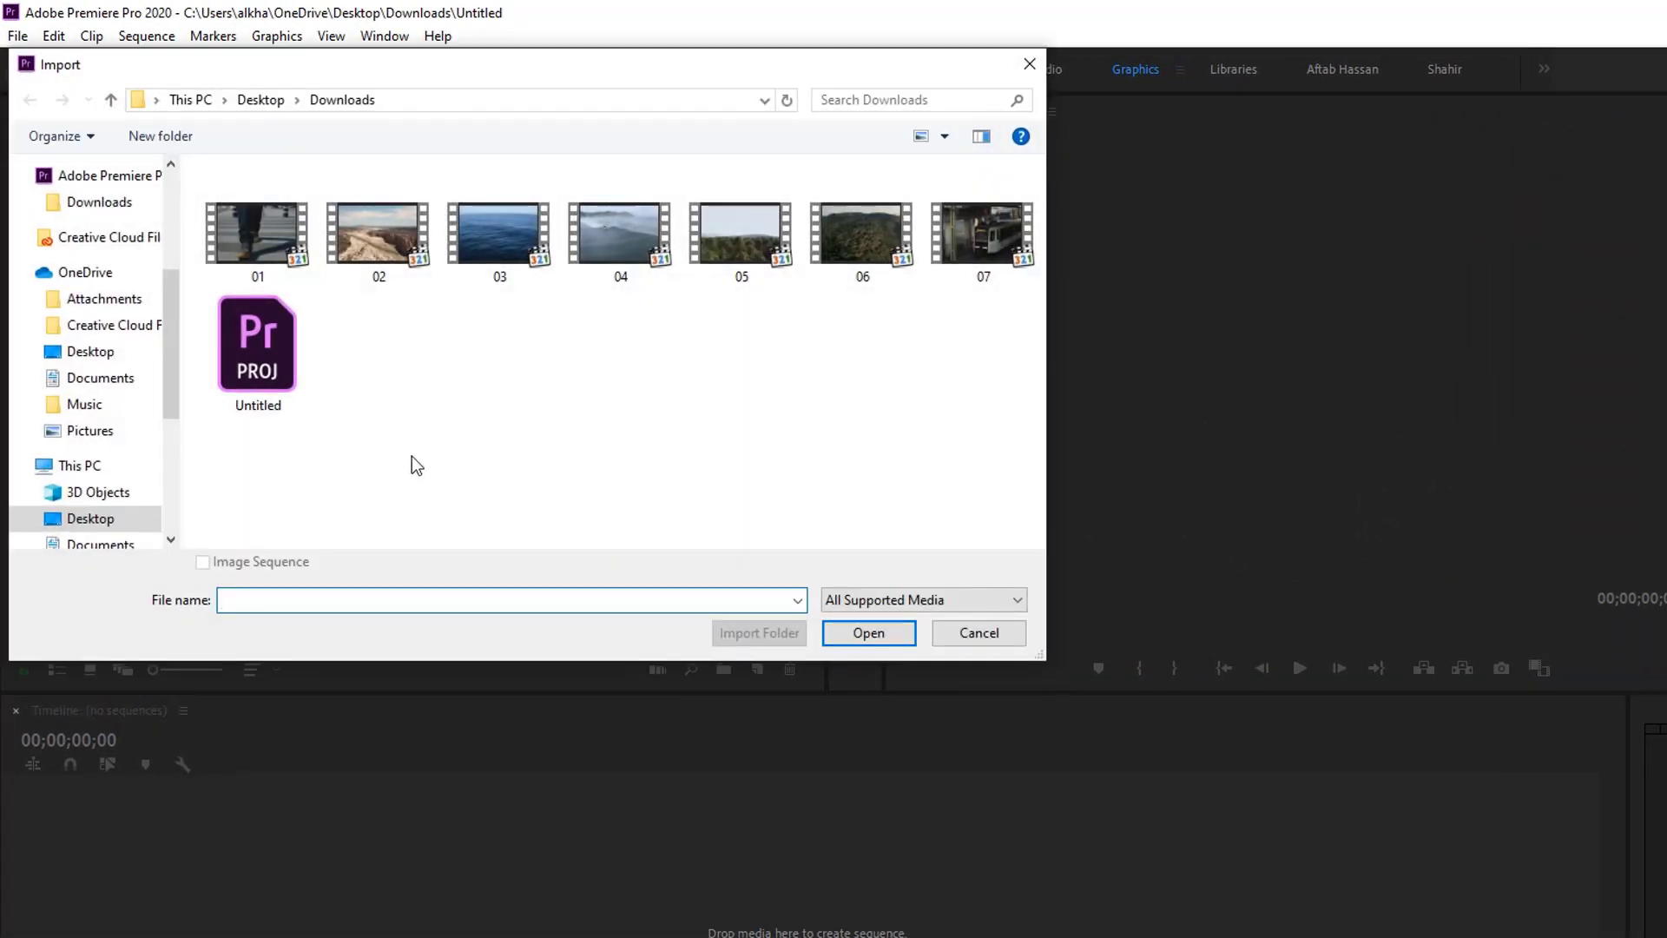
left_click(295, 261)
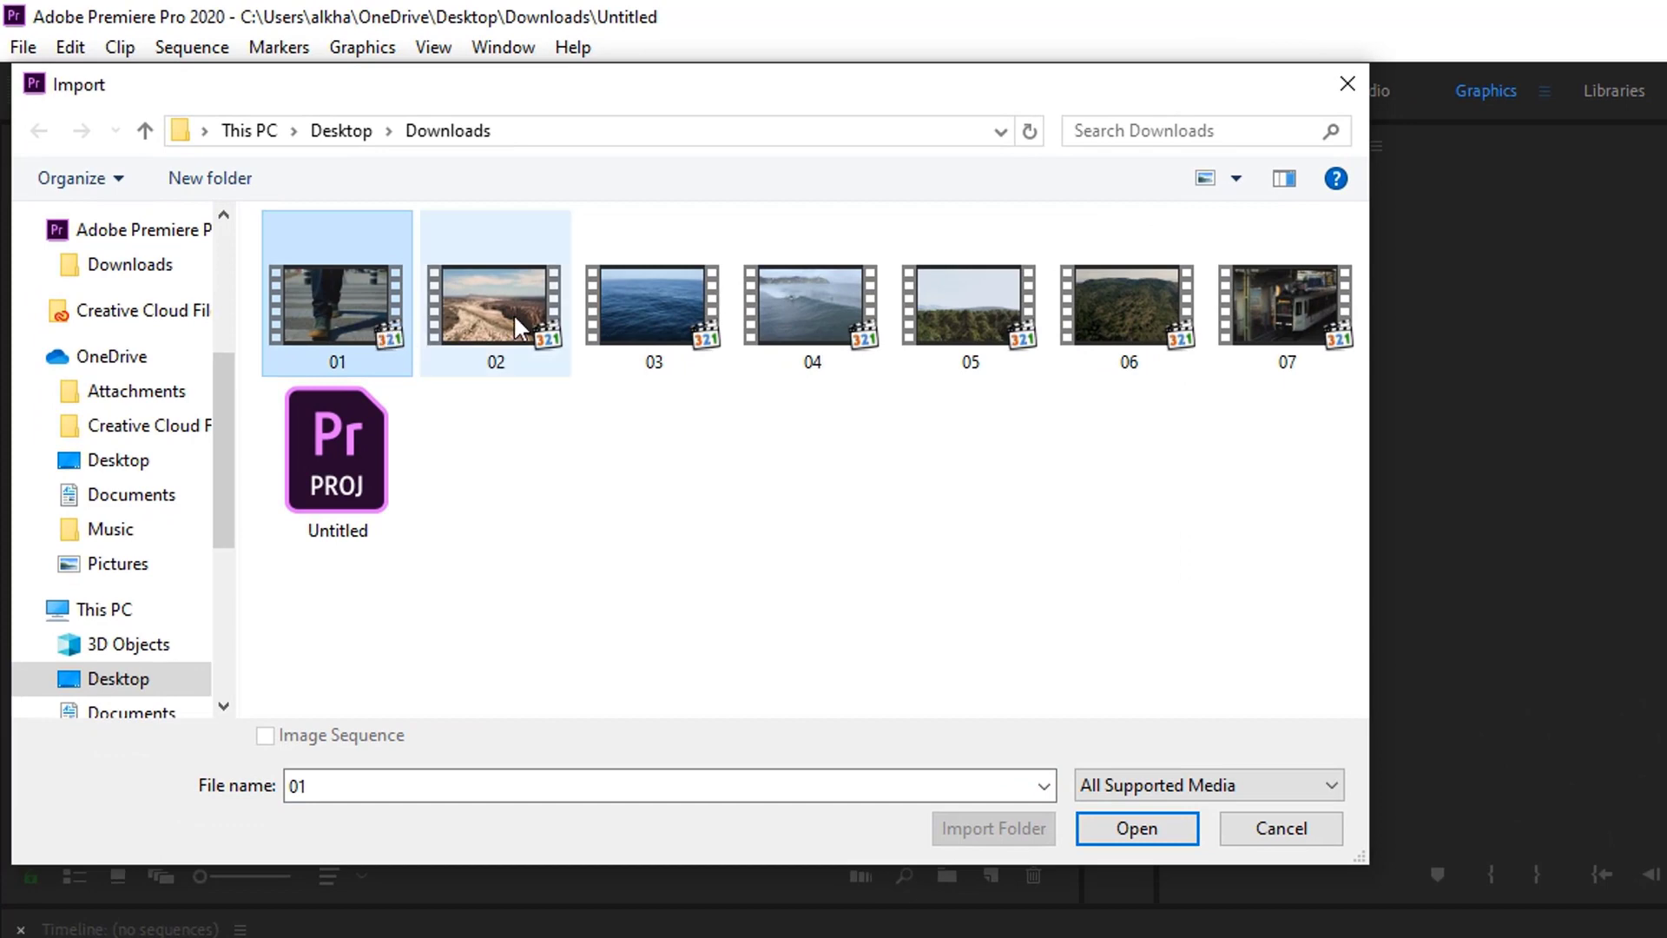
left_click(1295, 304, "shift")
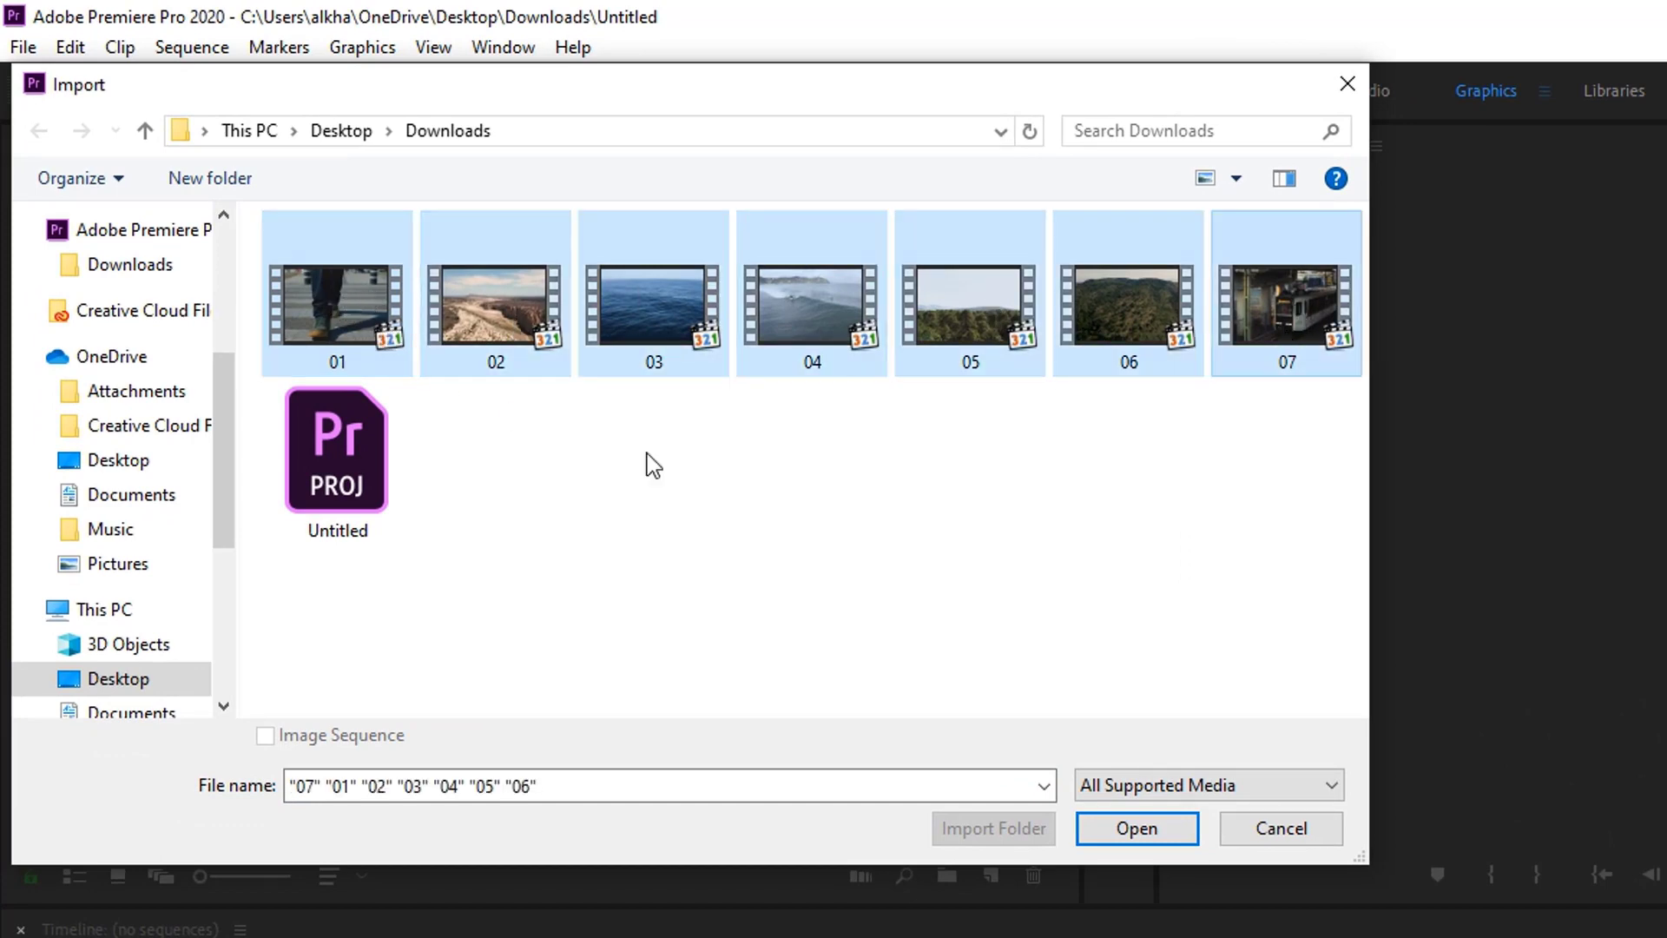
left_click(1135, 840)
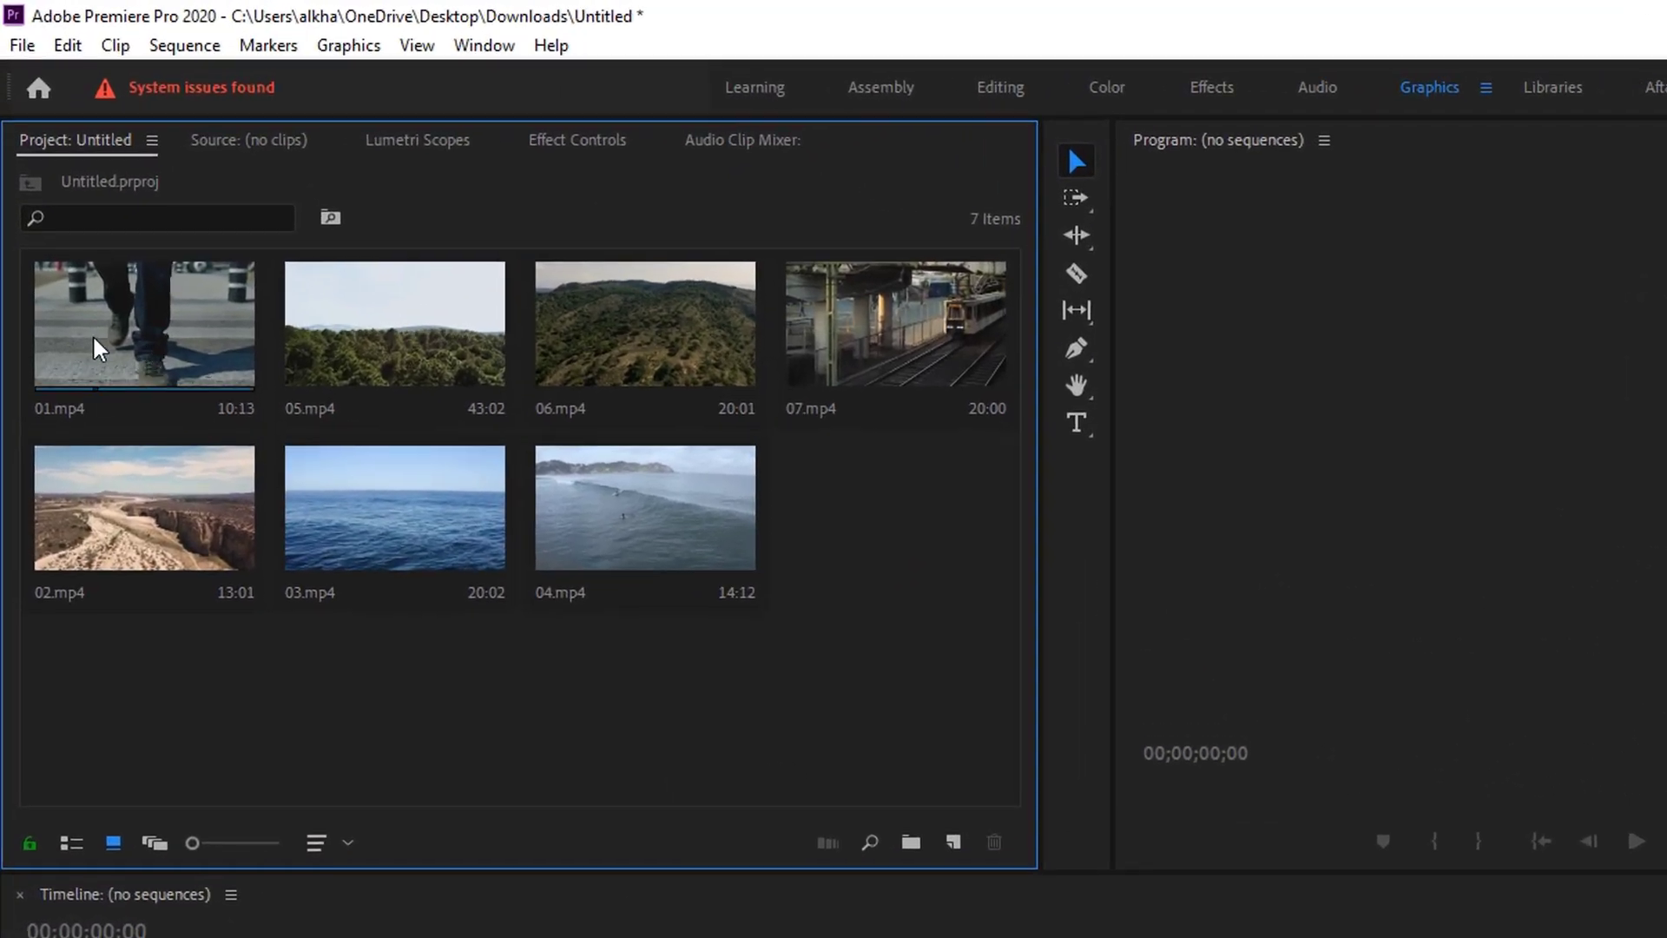
Step: Create sequence 01 from 01.mp4, append 07.mp4 on V1, and save the project
left_click_drag(78, 328, 450, 937)
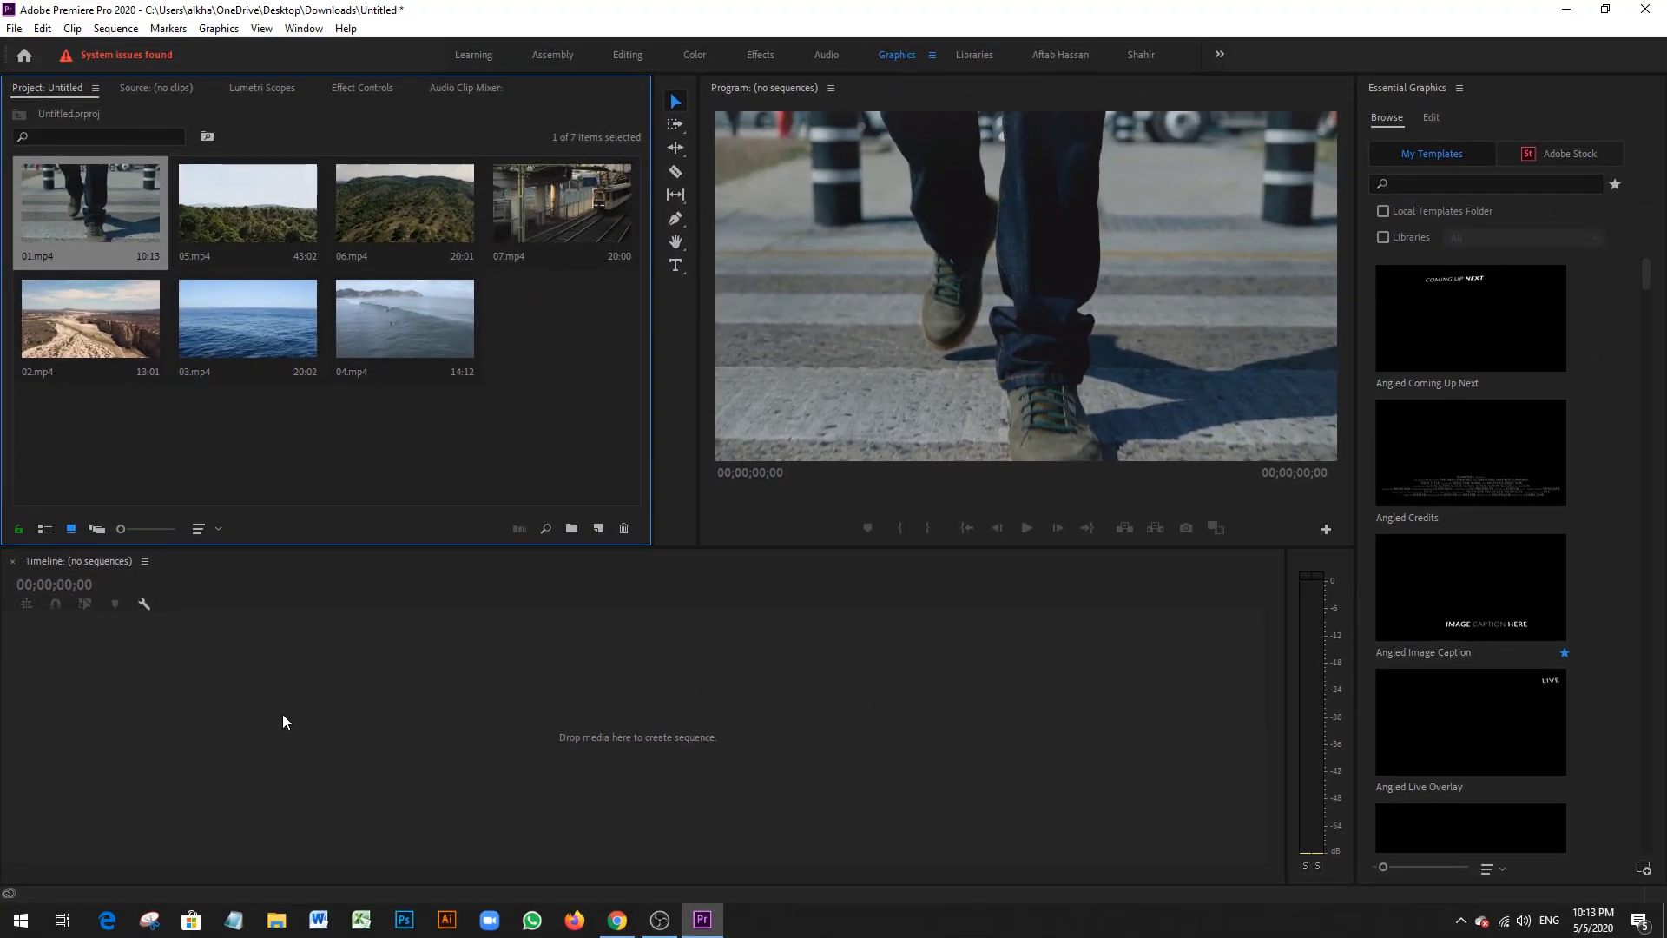
left_click_drag(283, 716, 283, 716)
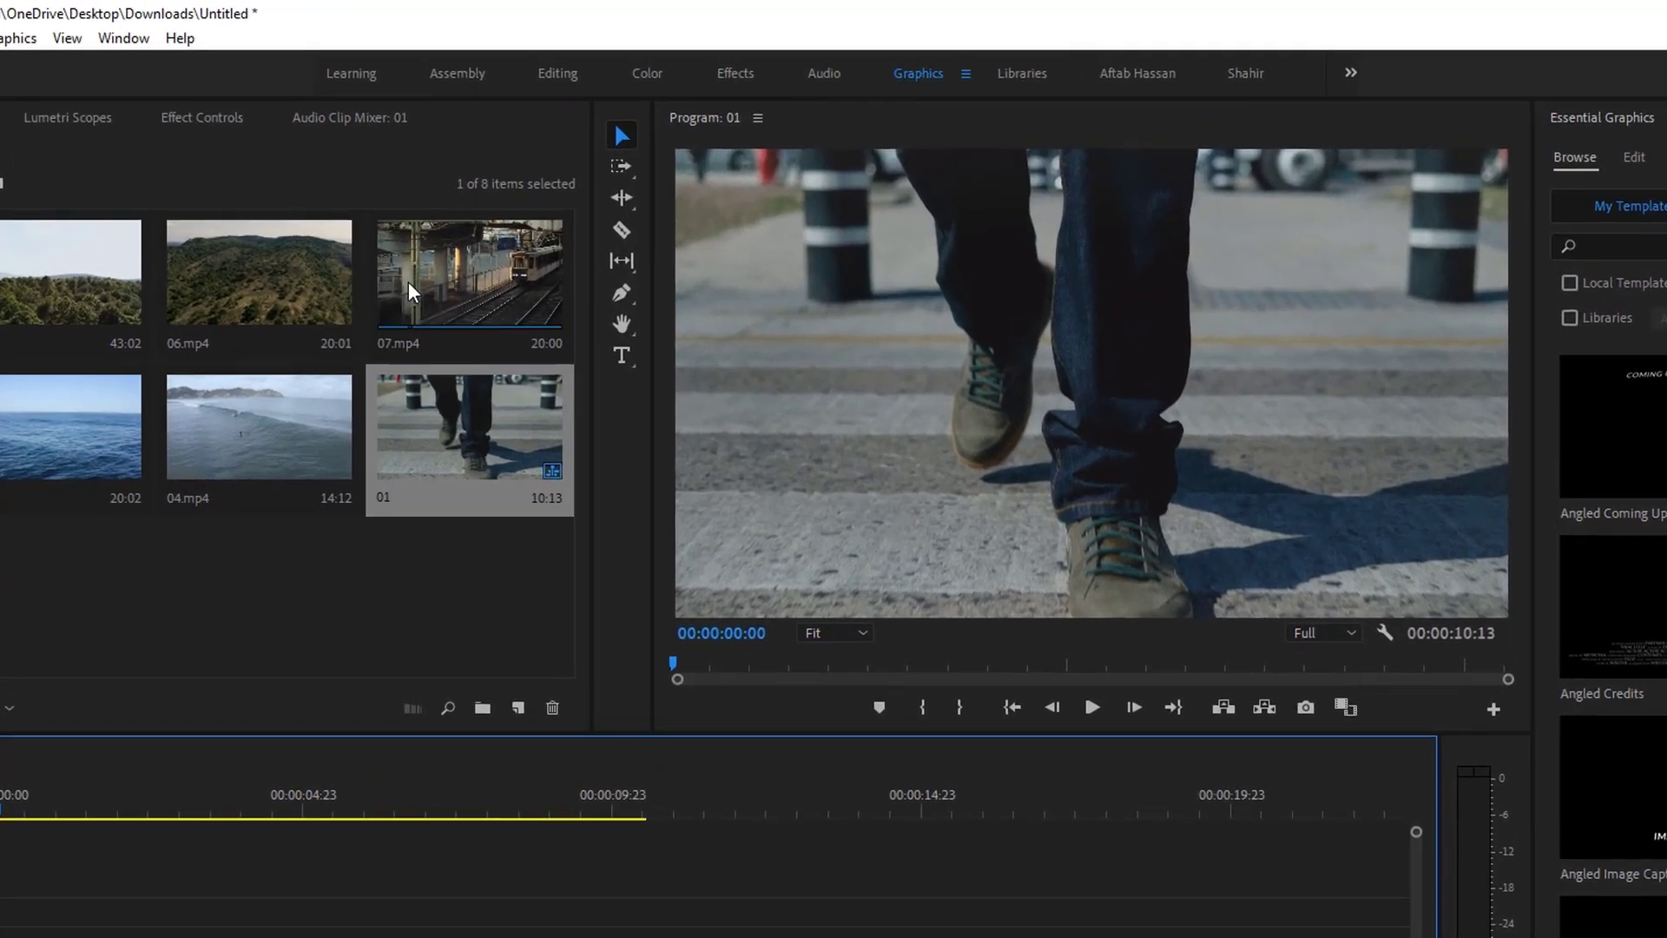
left_click_drag(412, 274, 621, 717)
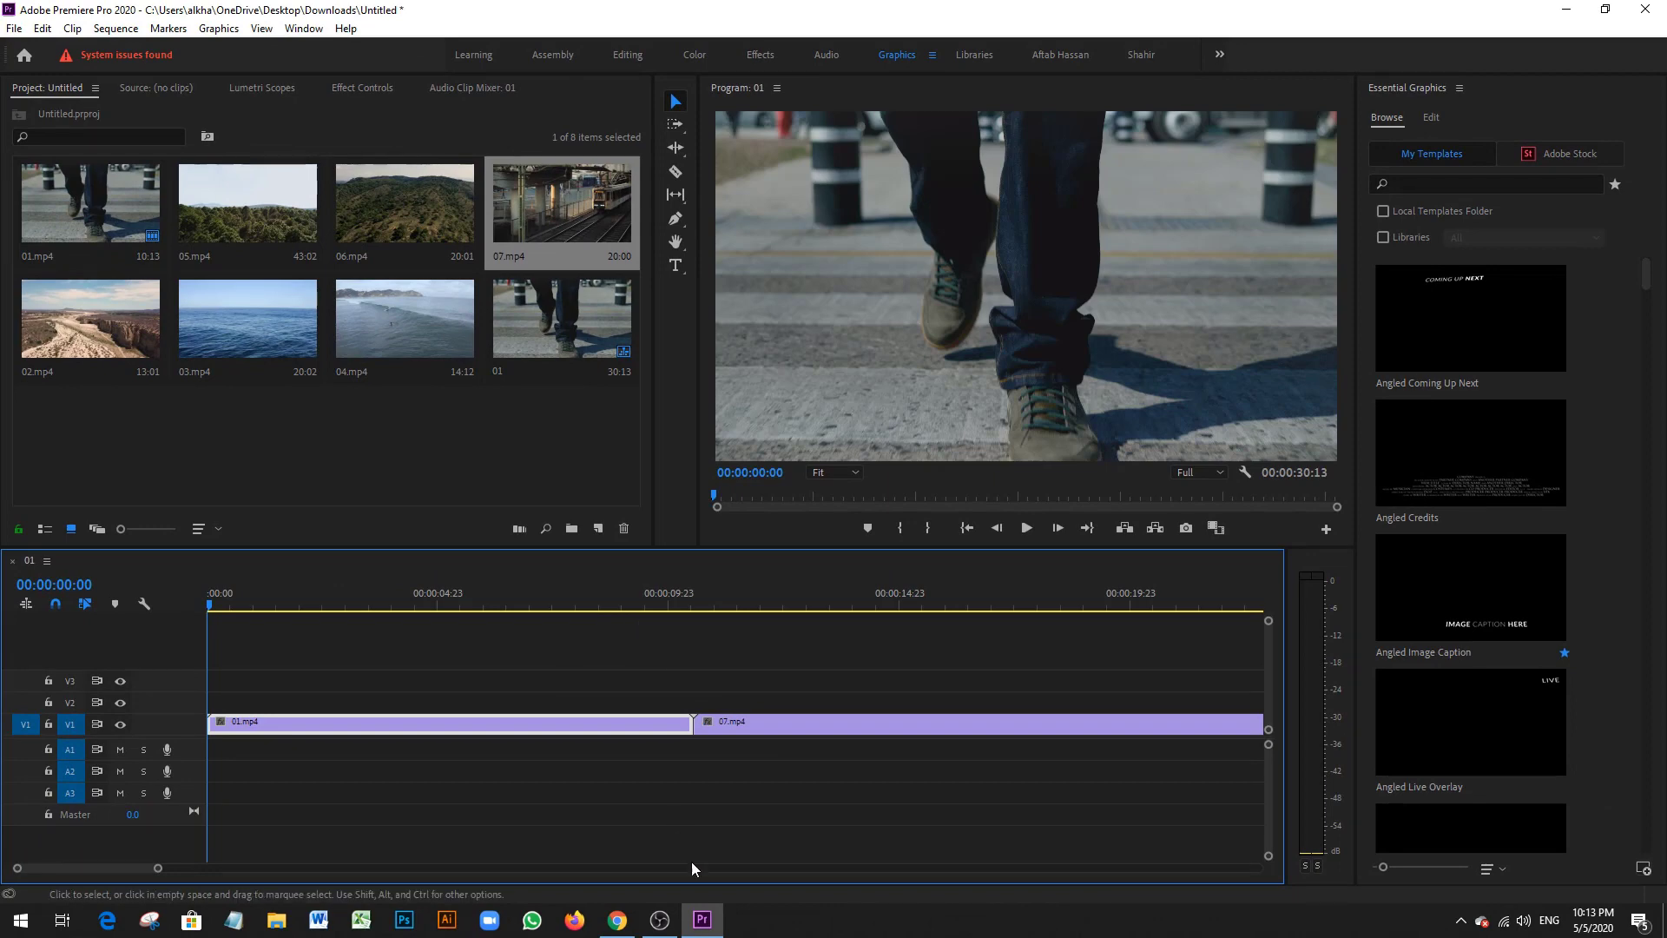
mouse_move(703, 919)
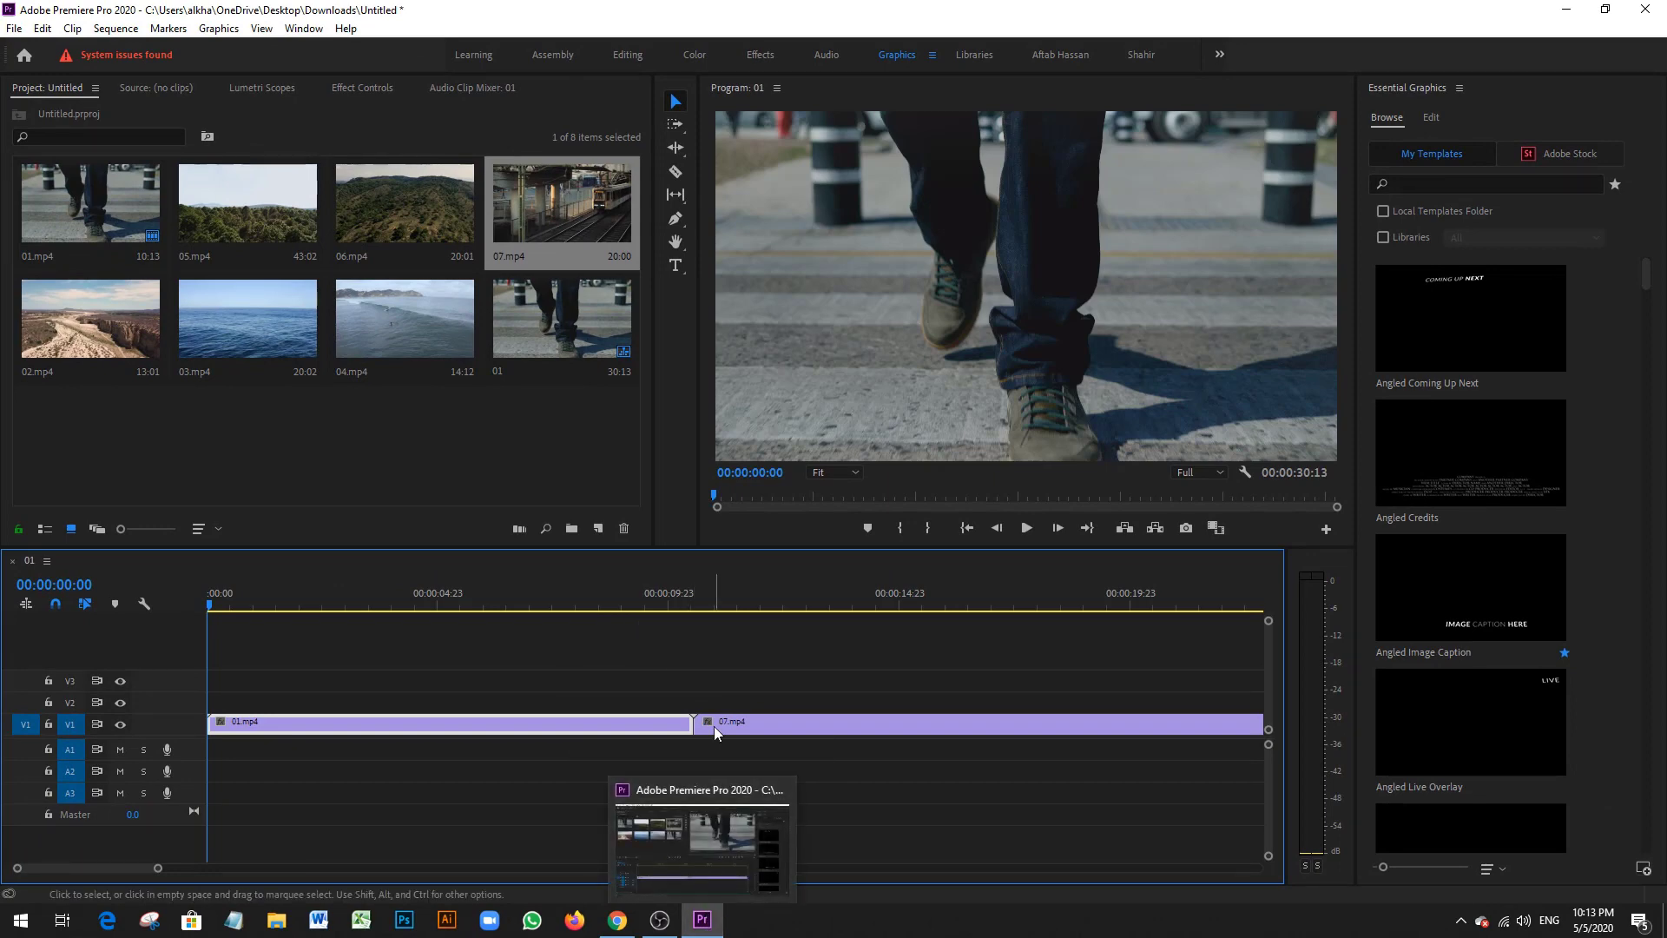
key("ctrl+s")
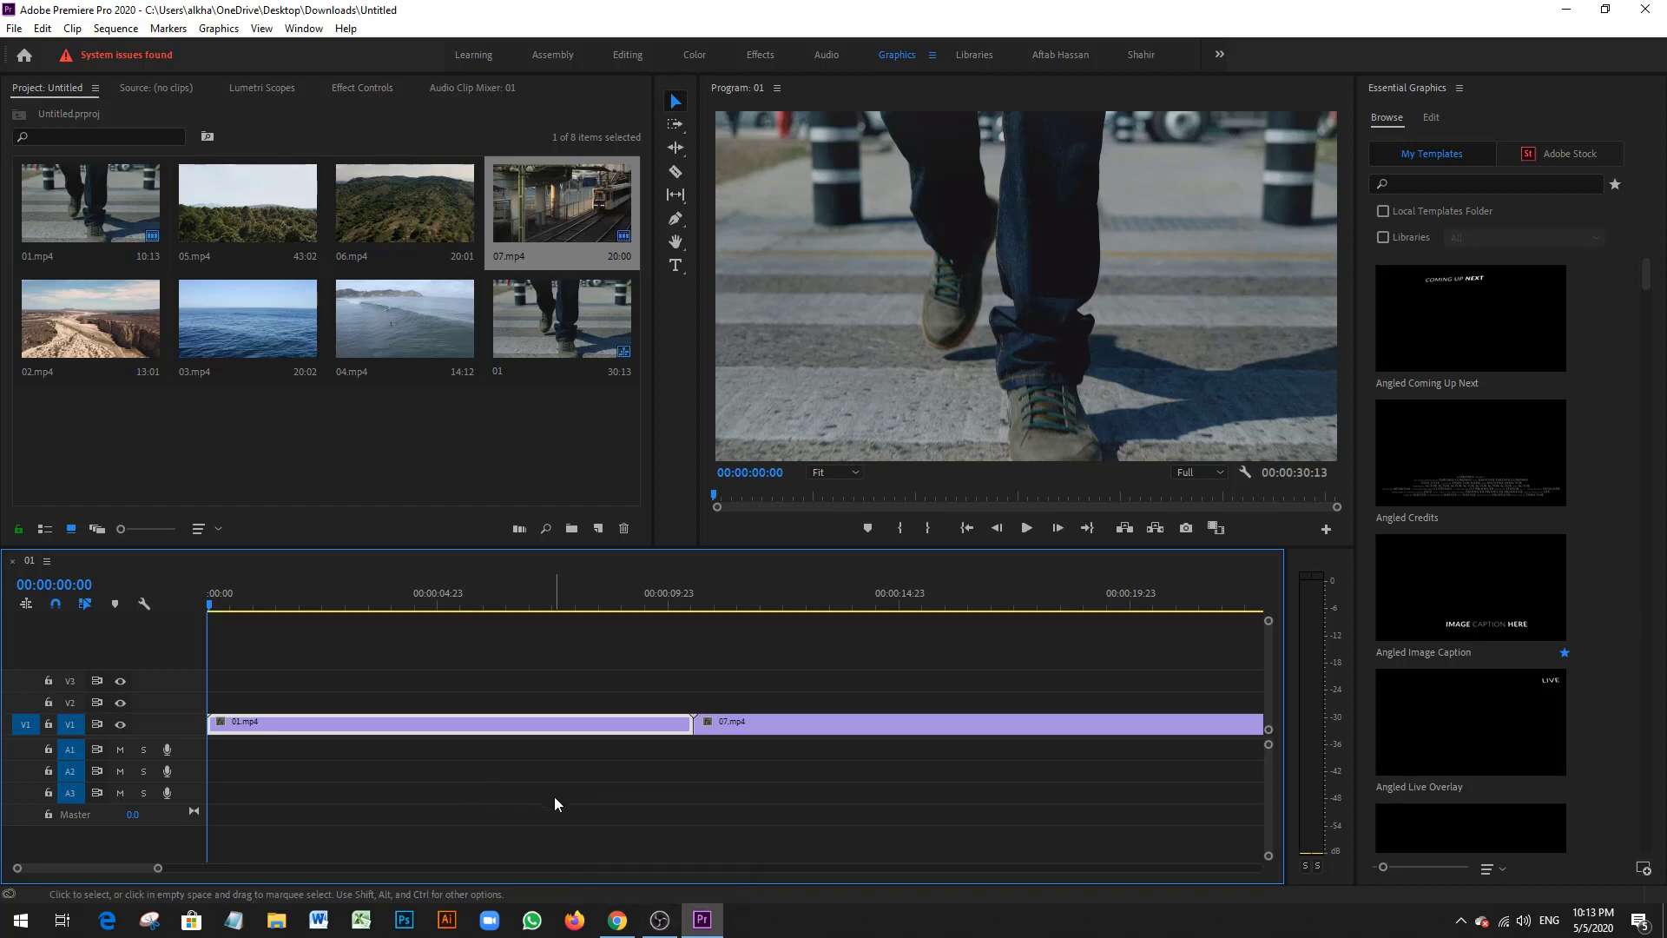
Step: In Chrome, show Mixkit's Premiere Pro templates filtered to Transitions
left_click(618, 912)
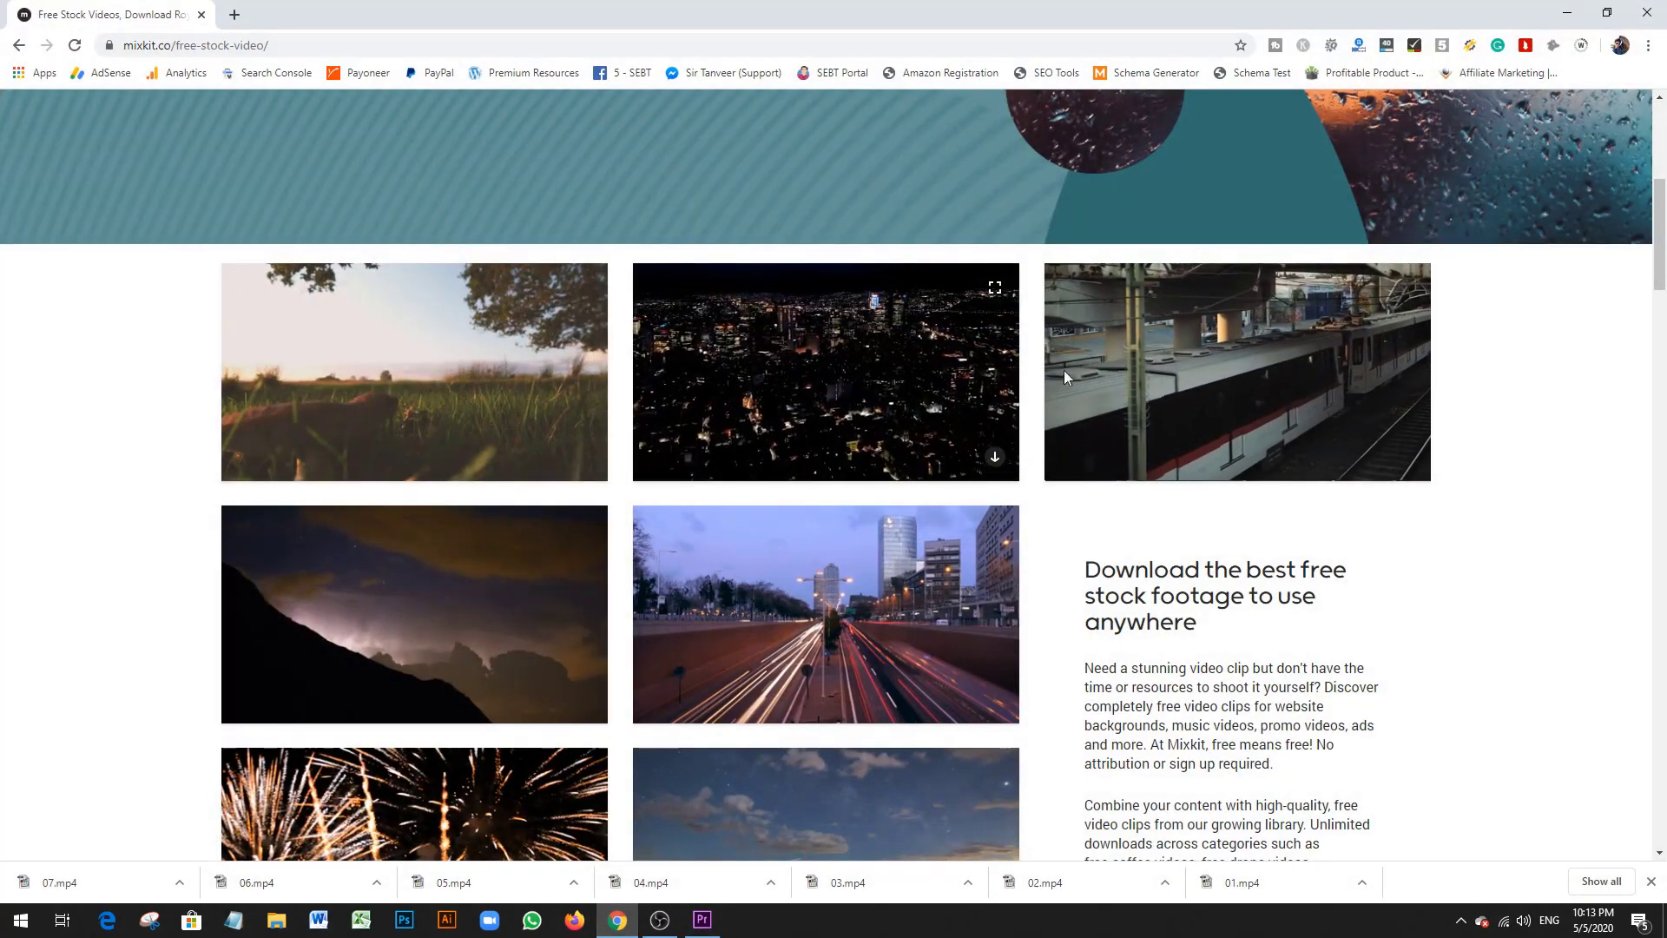
scroll(1111, 399, "up", 6)
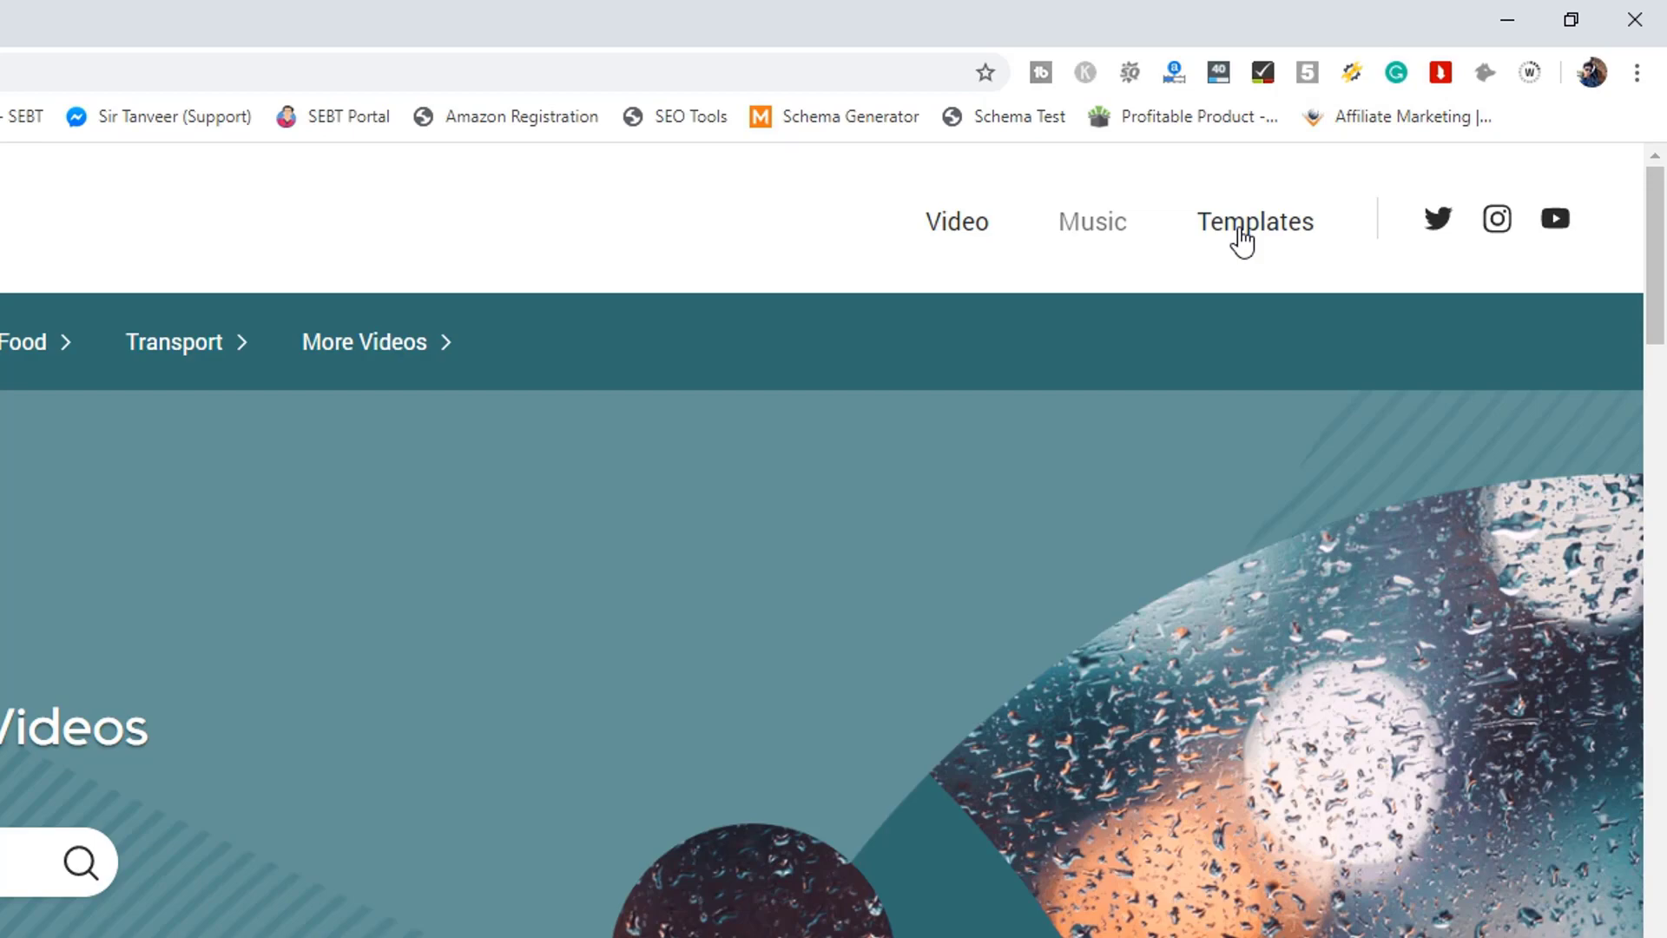
left_click(1243, 239)
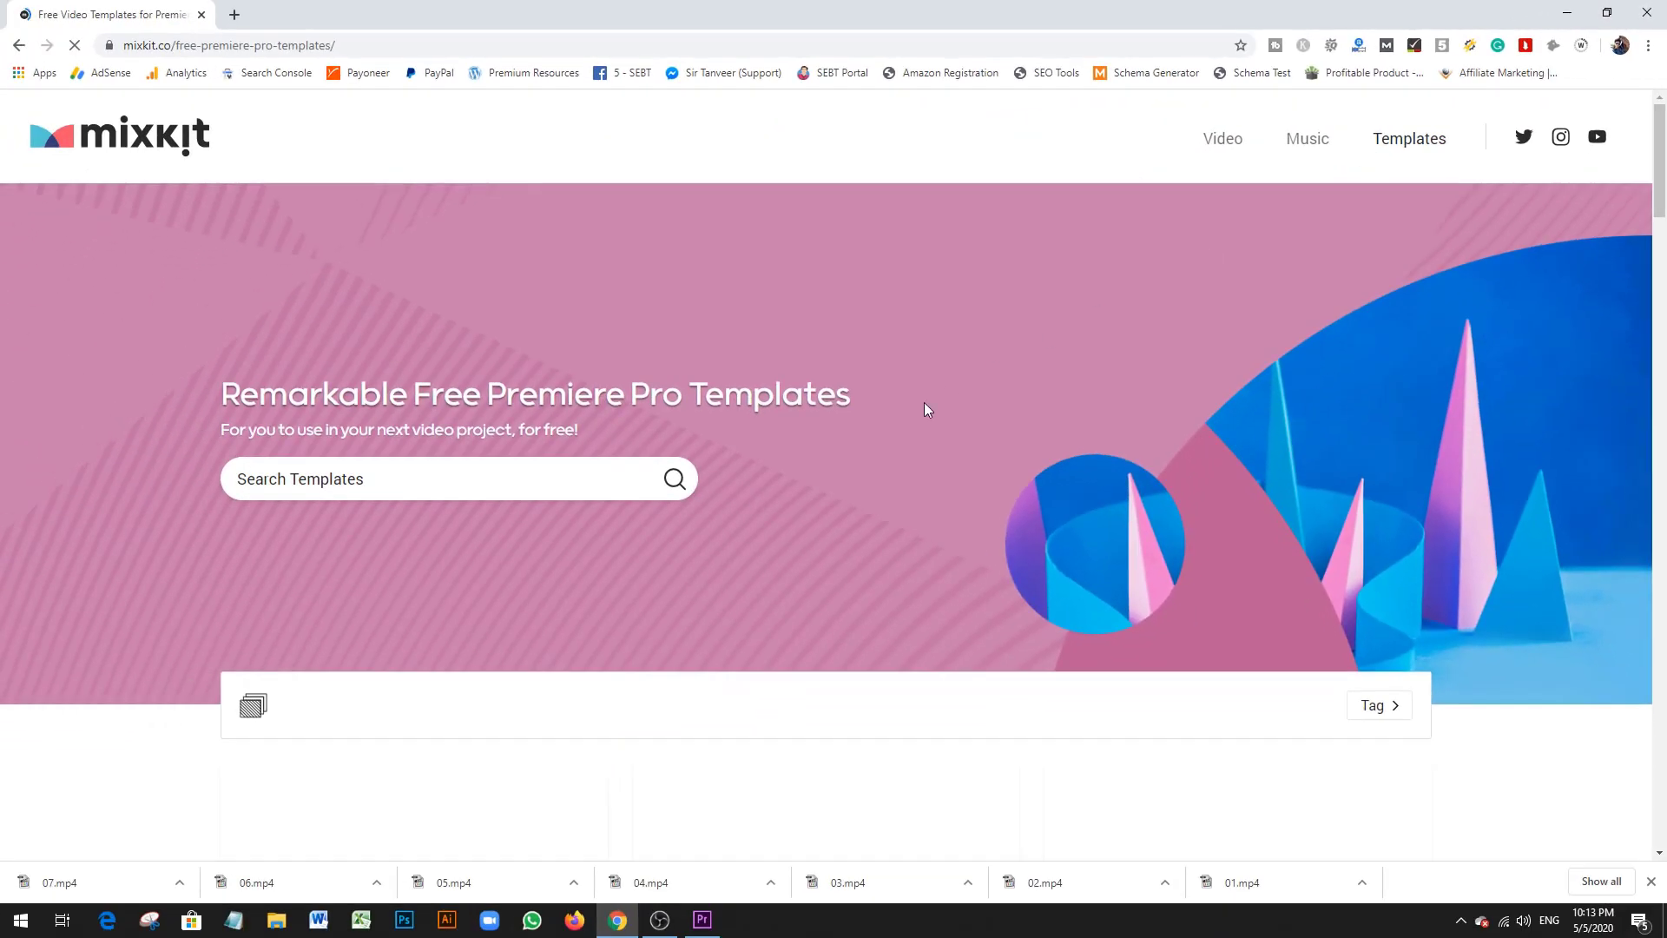
scroll(481, 649, "down", 3)
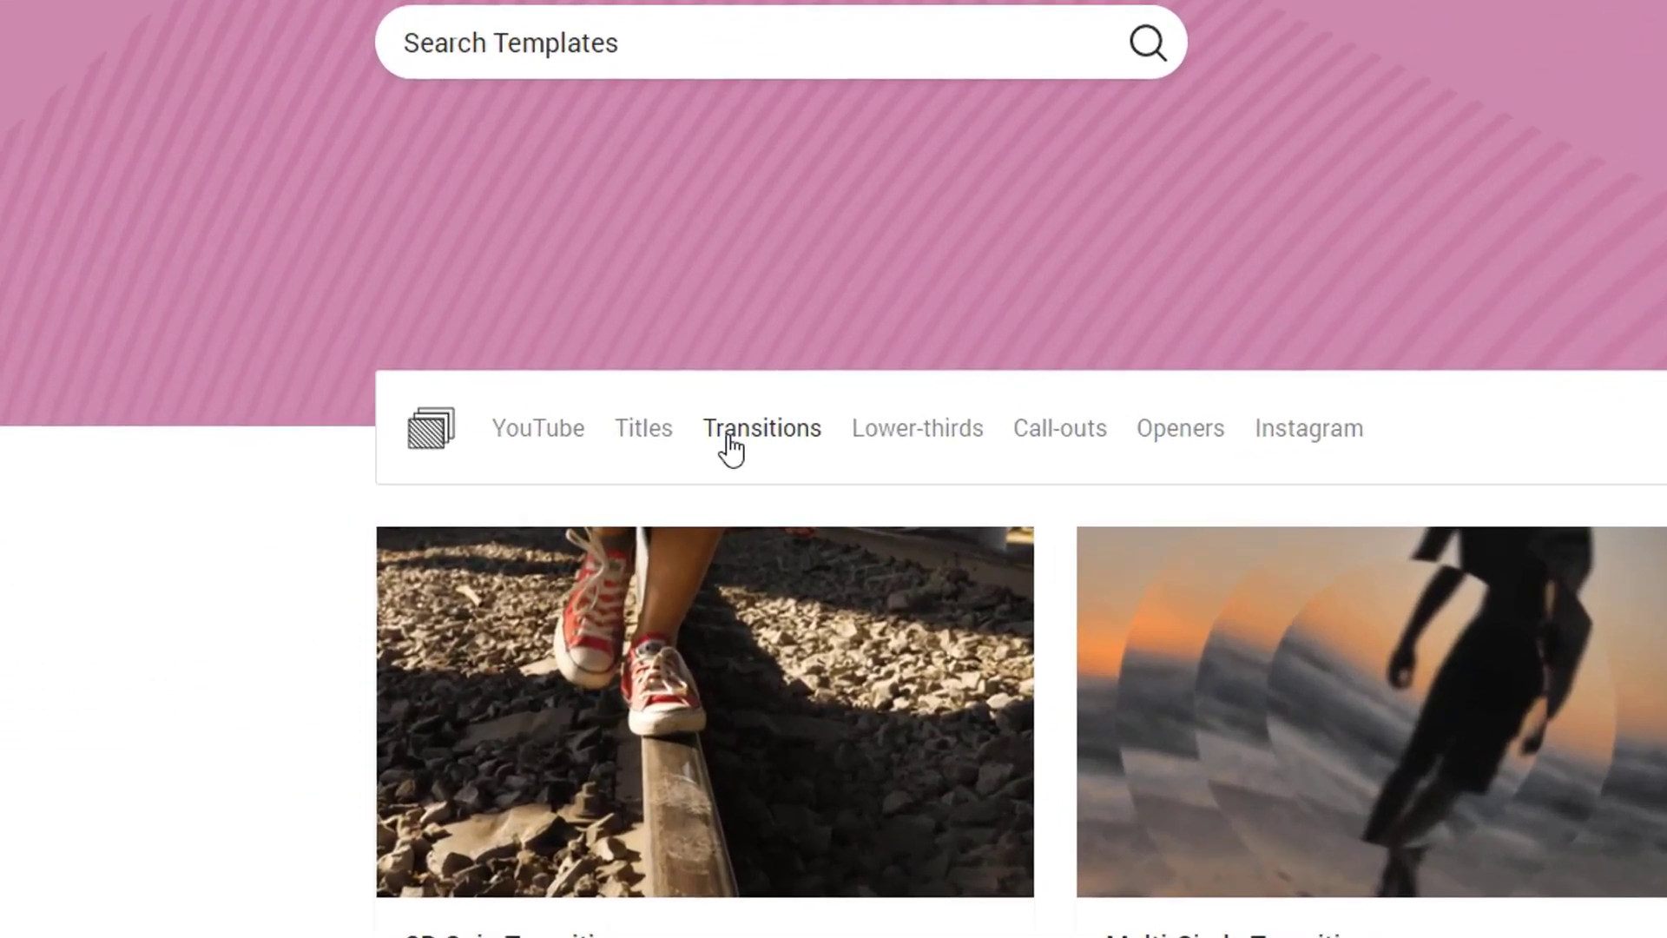
left_click(730, 434)
scroll(955, 347, "down", 6)
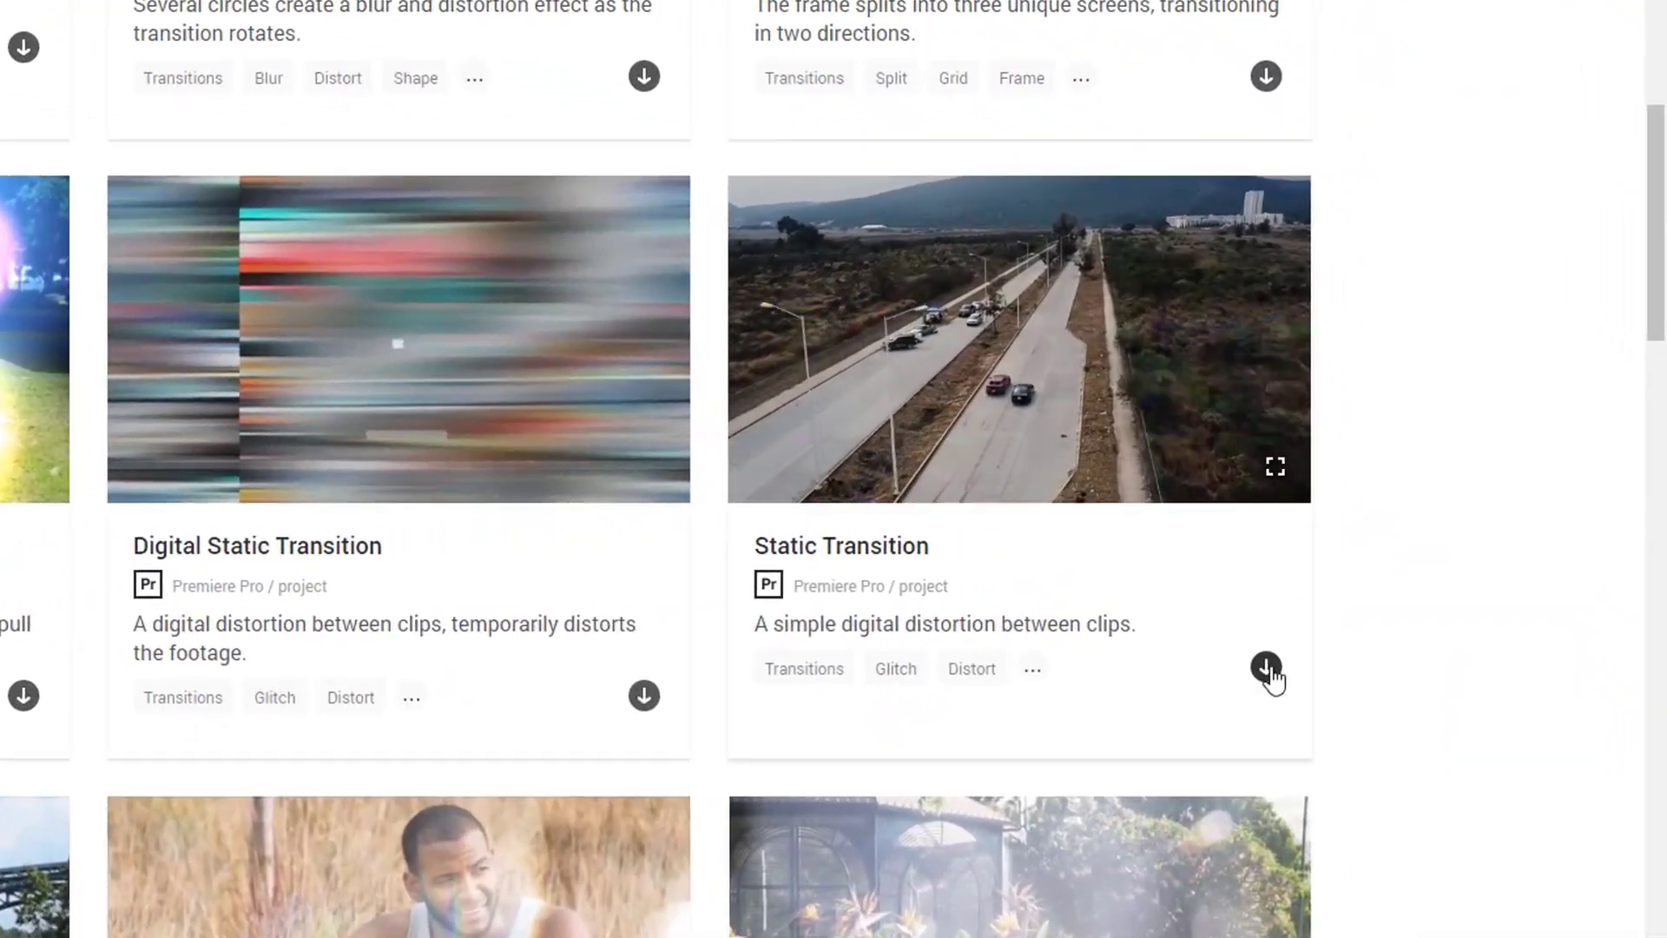
Step: Download the Static Transition template archive into the Desktop's Downloads folder
left_click(1401, 600)
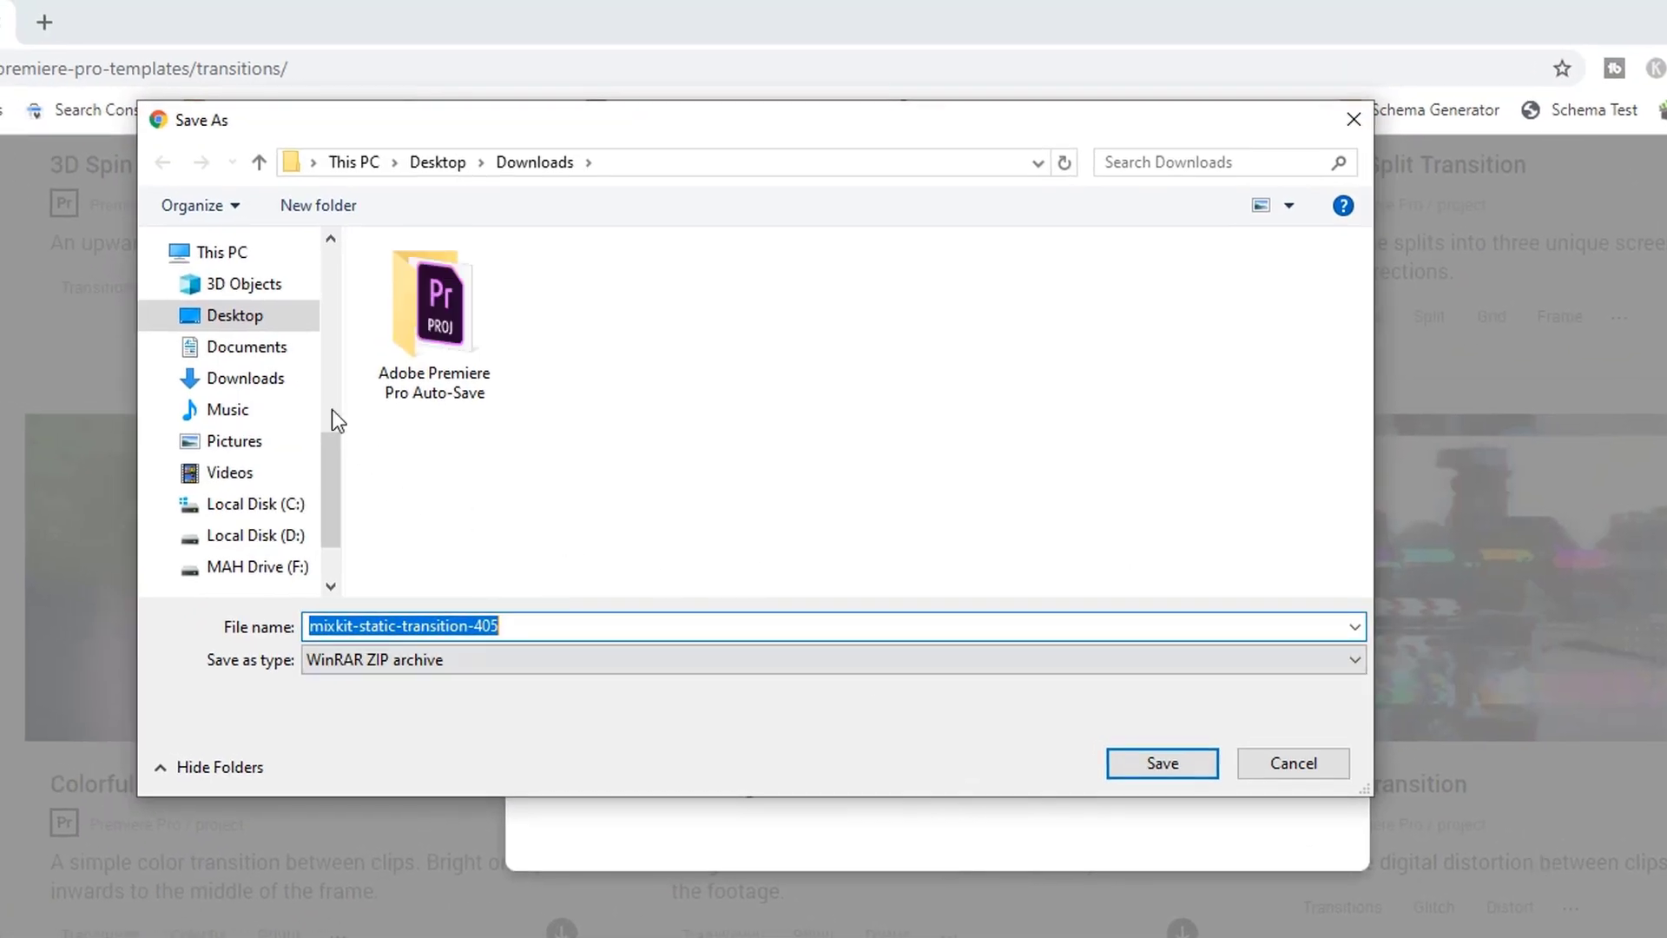
left_click(245, 317)
double_click(826, 401)
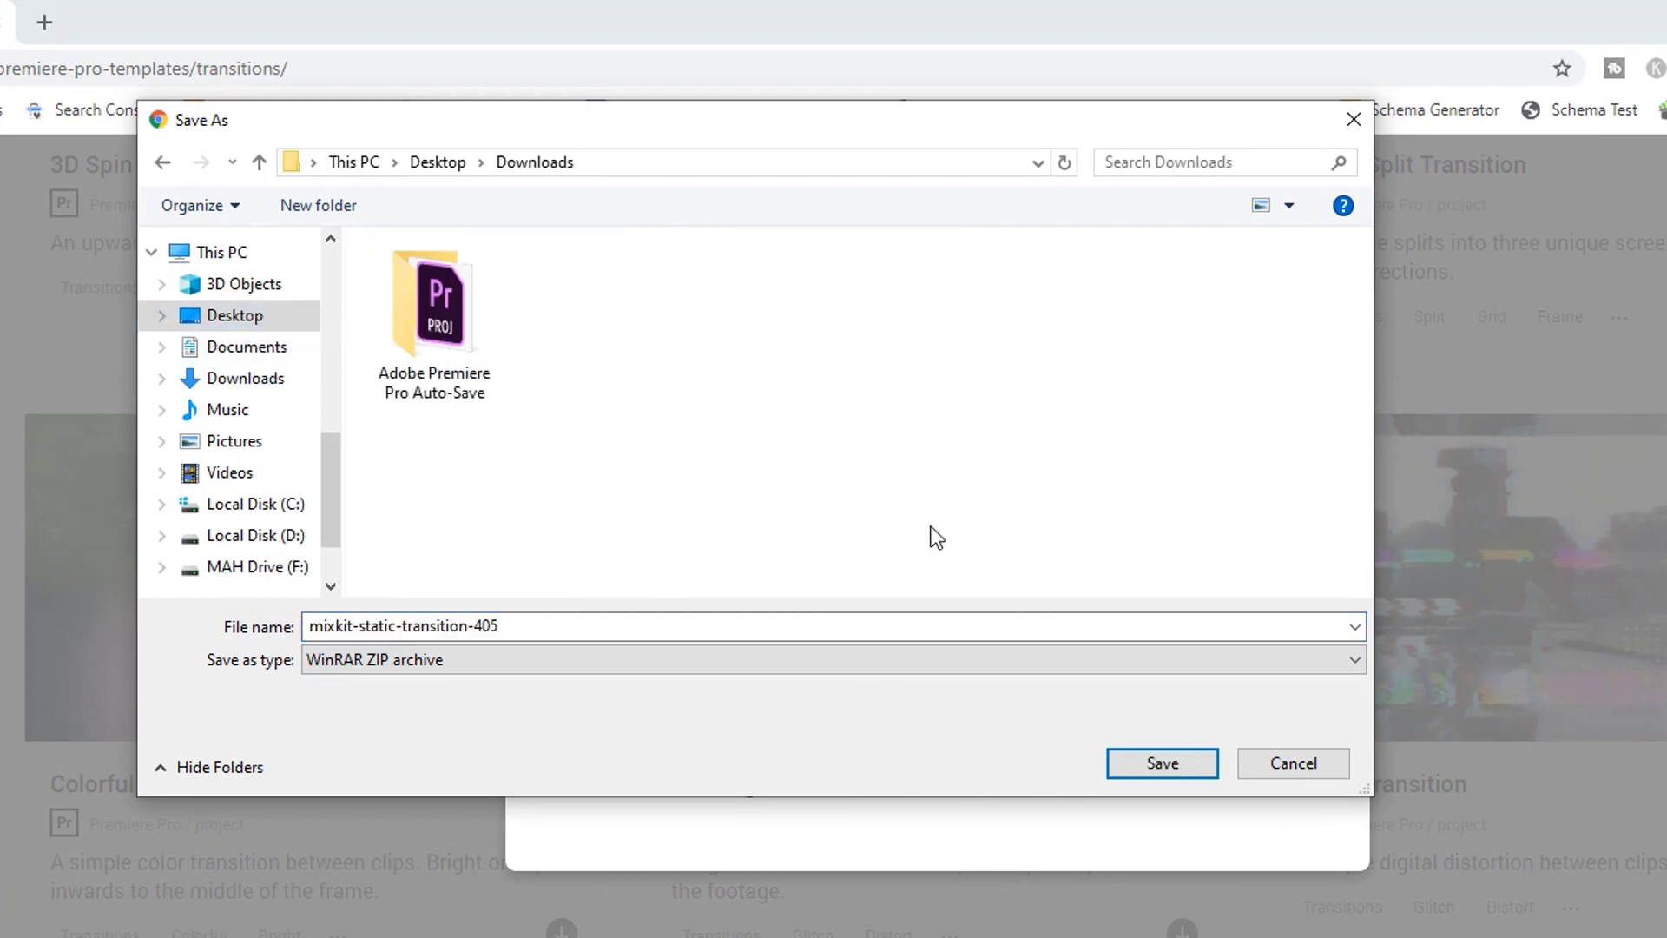
left_click(1163, 775)
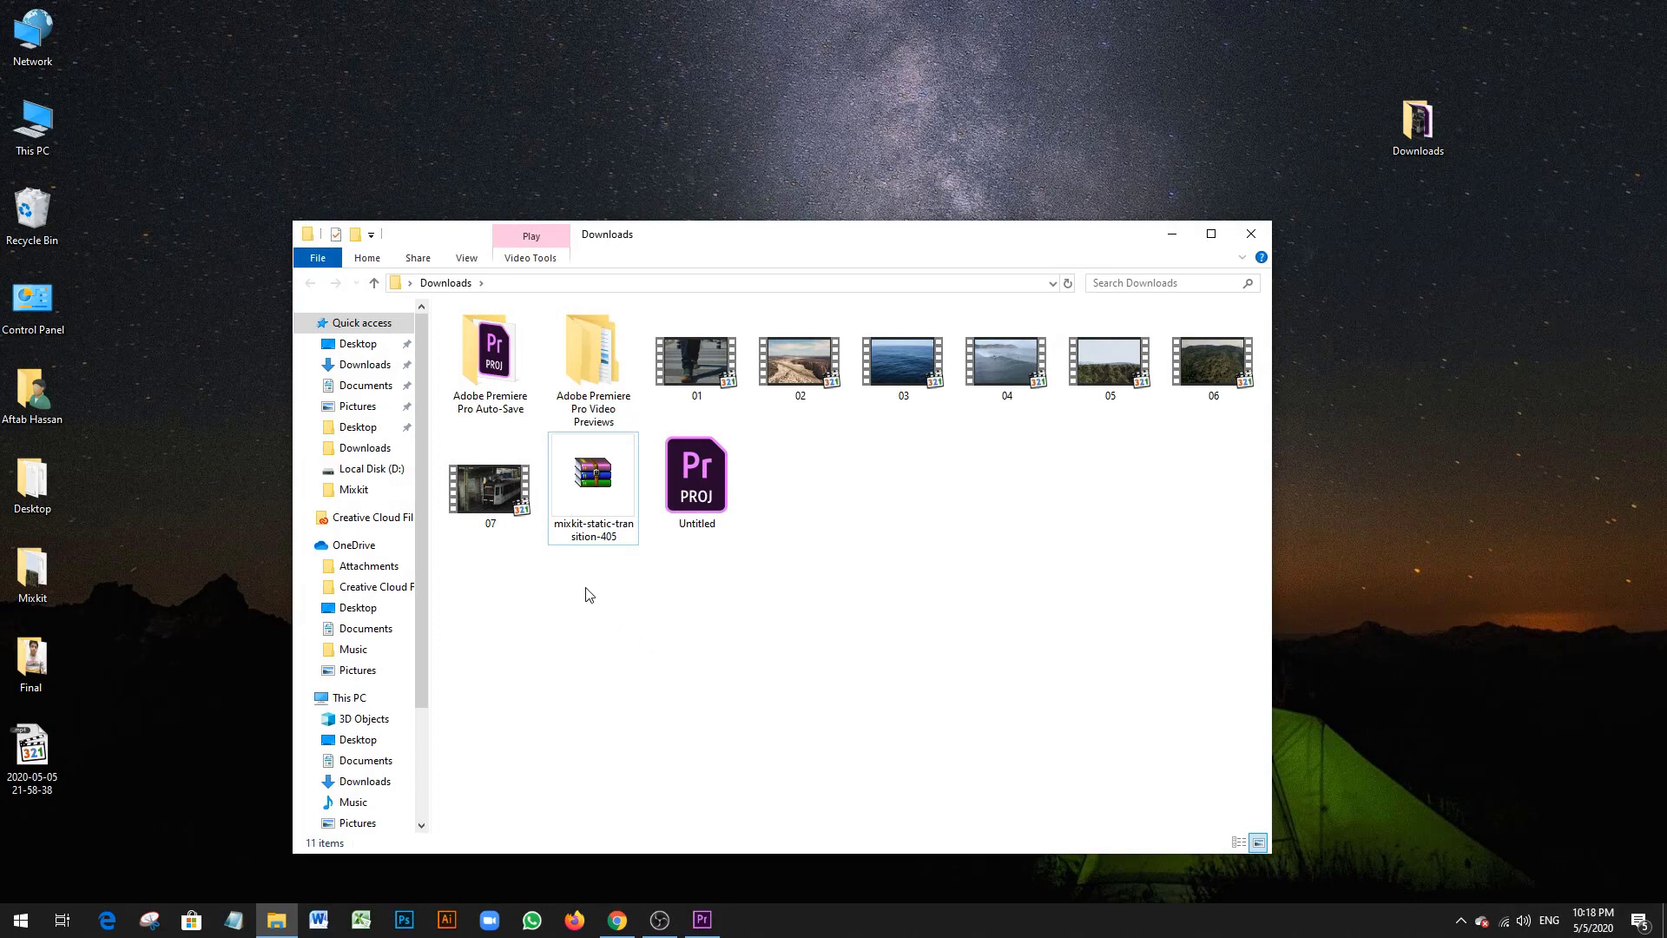
Step: Extract the mixkit-static-transition-405 archive here in Downloads
left_click(590, 491)
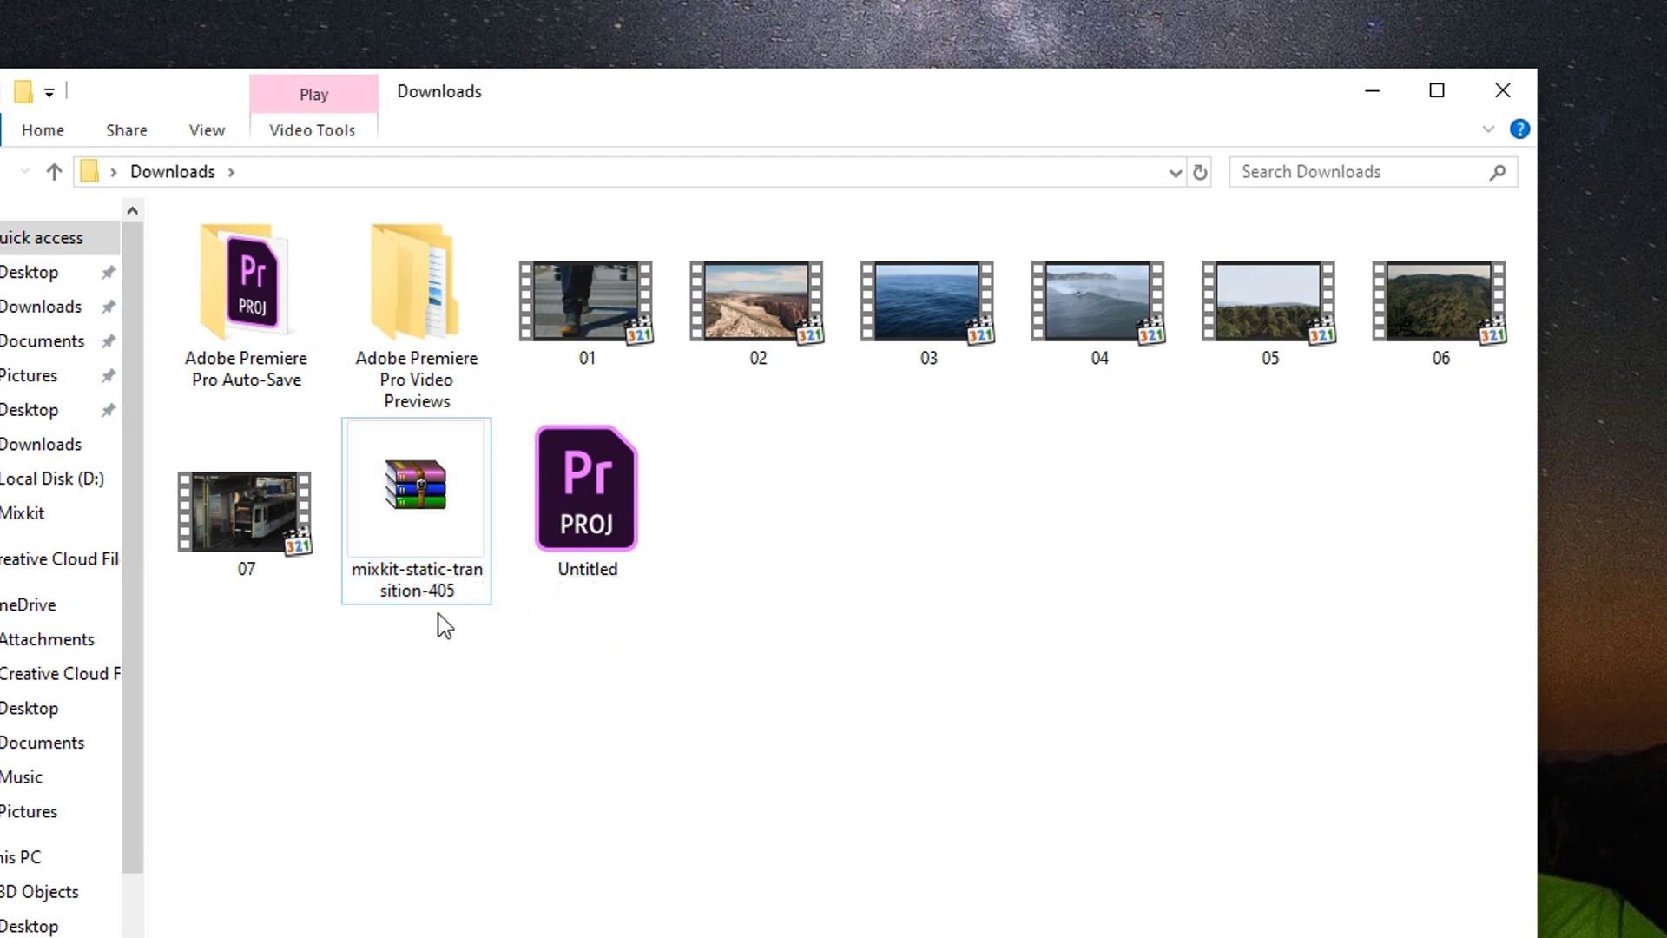
left_click(415, 490)
right_click(415, 488)
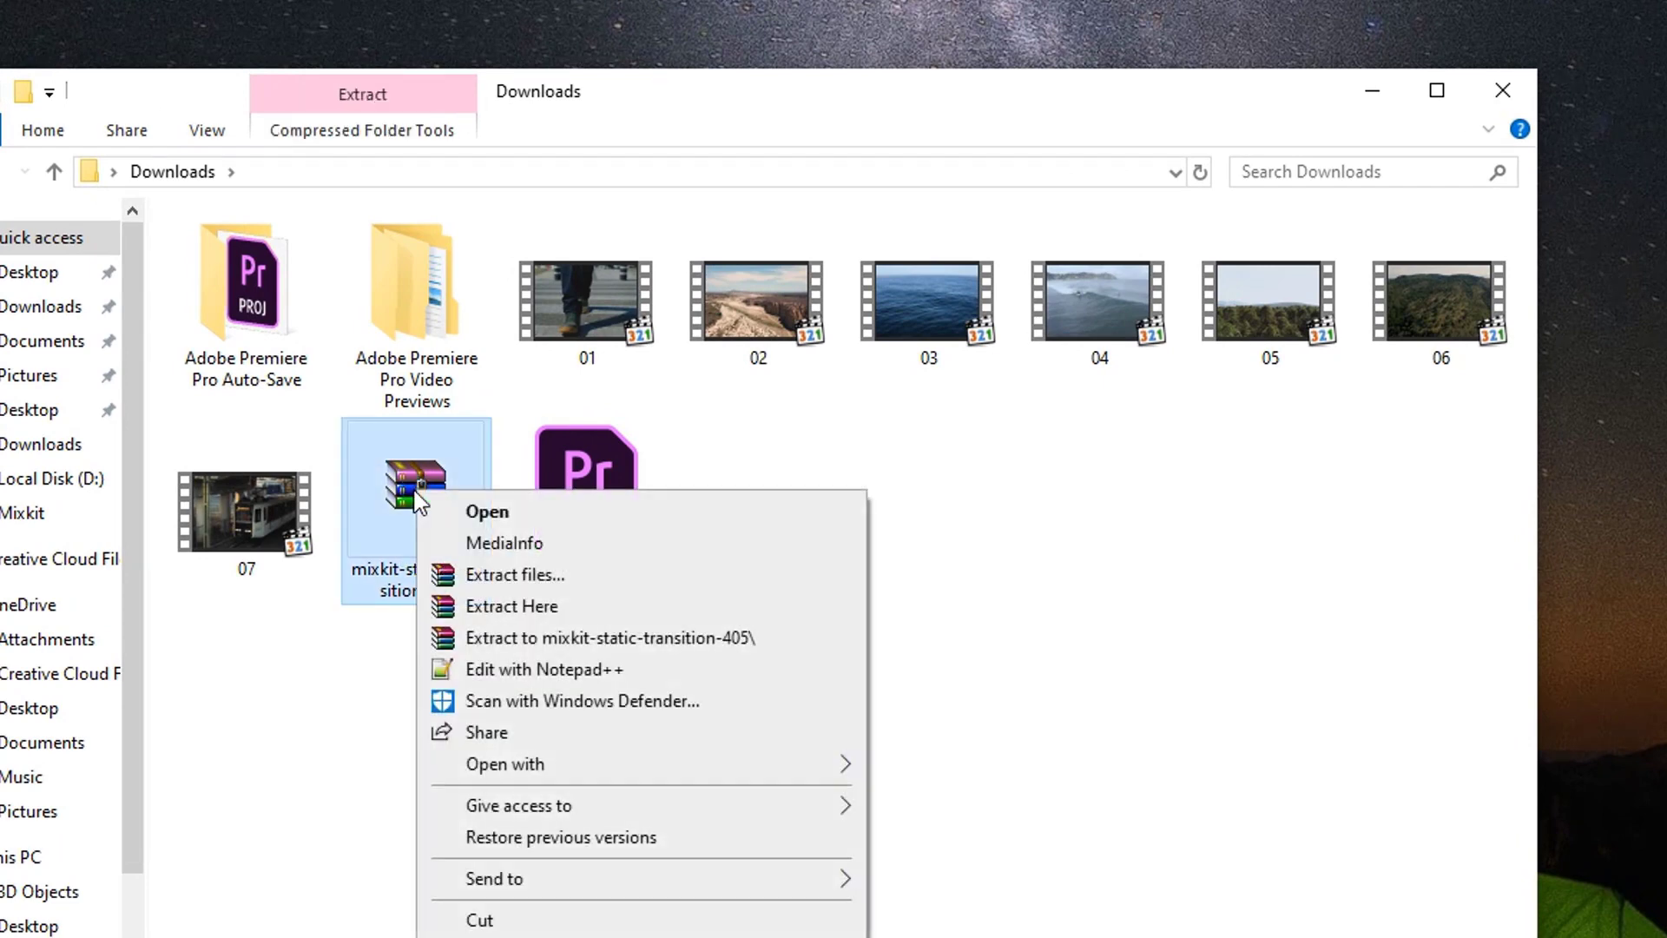
left_click(556, 606)
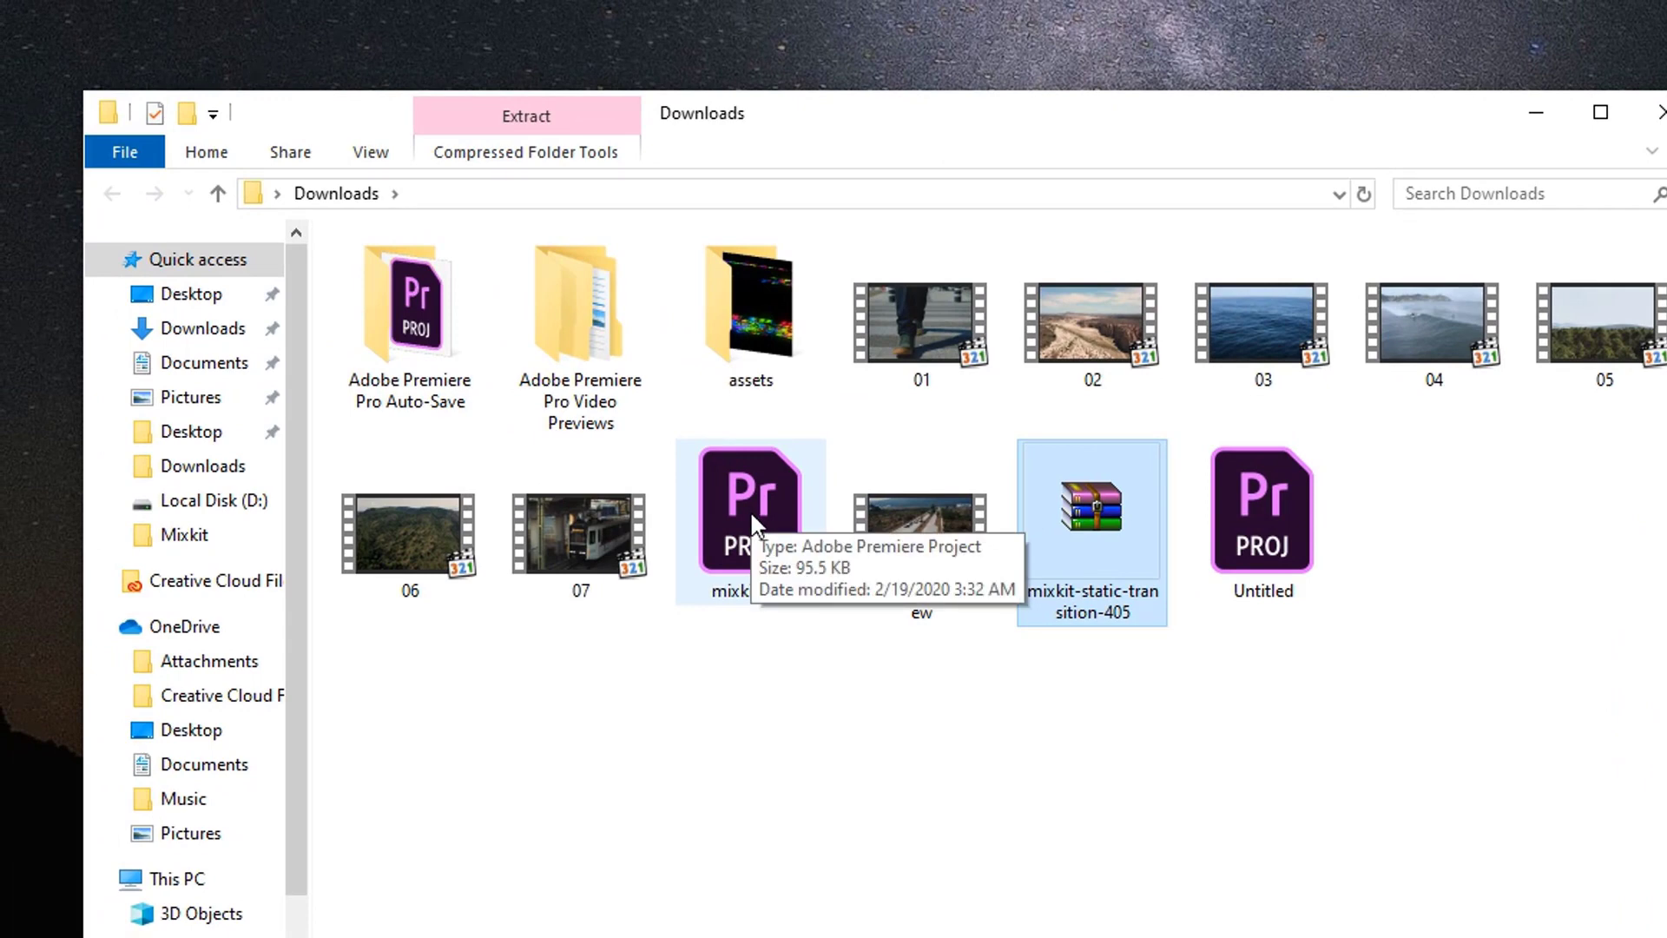
Step: Check the extracted assets folder, then drag the mixkit-405 project toward Premiere
double_click(758, 344)
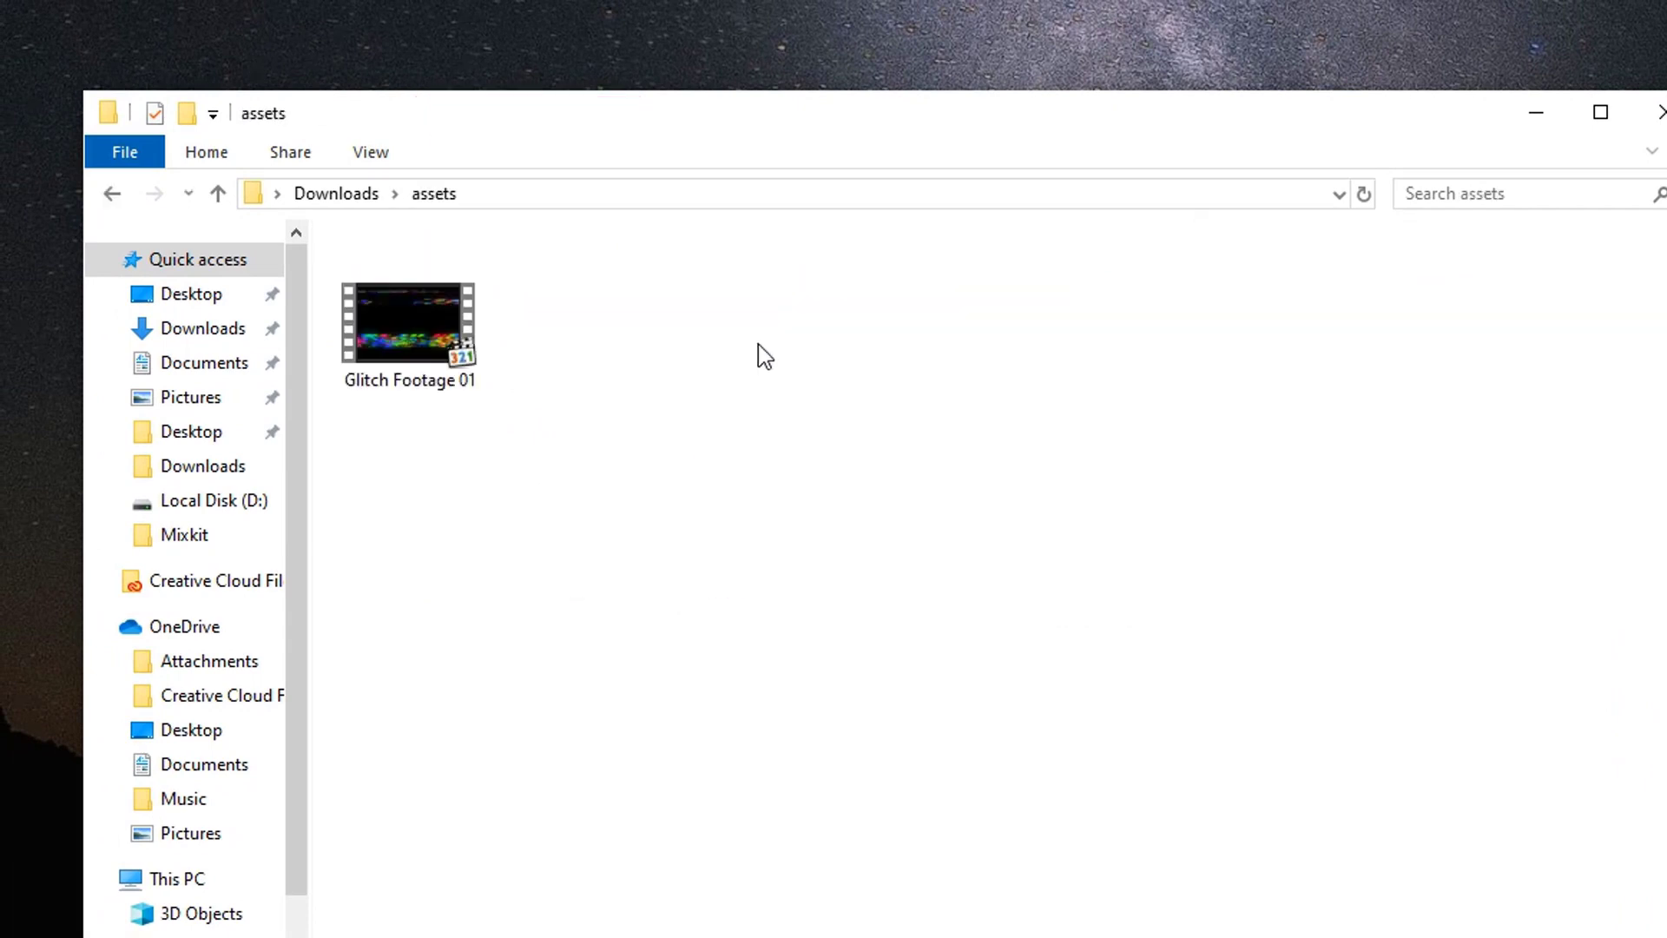
left_click(114, 194)
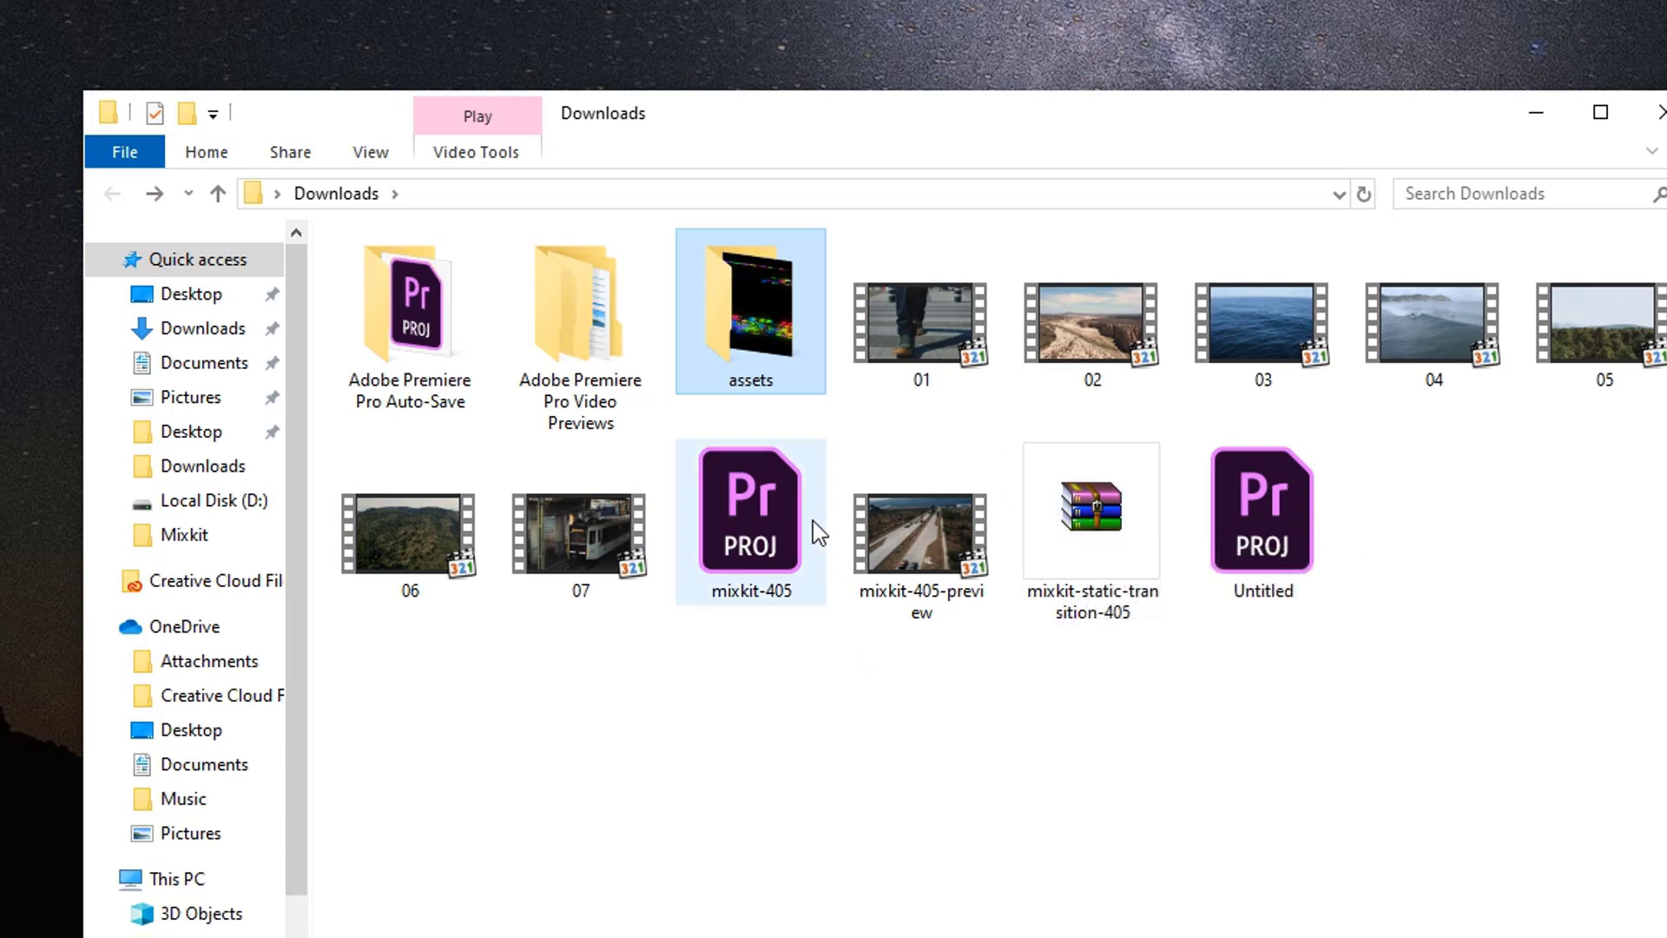
mouse_move(766, 519)
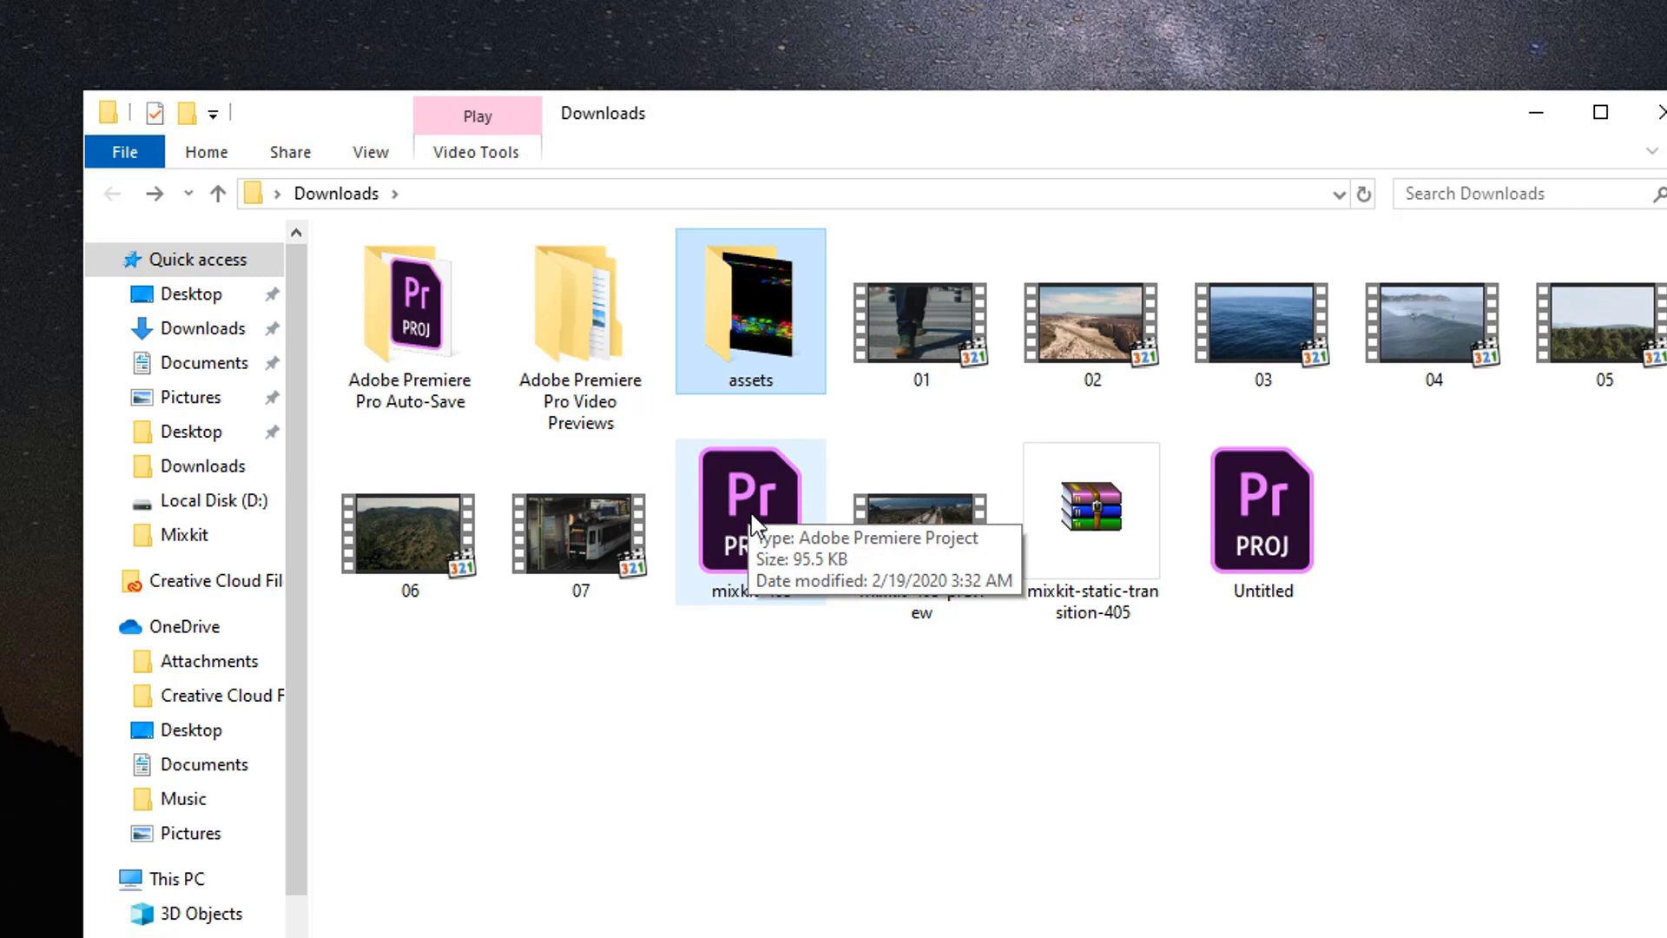
left_click_drag(718, 490, 724, 596)
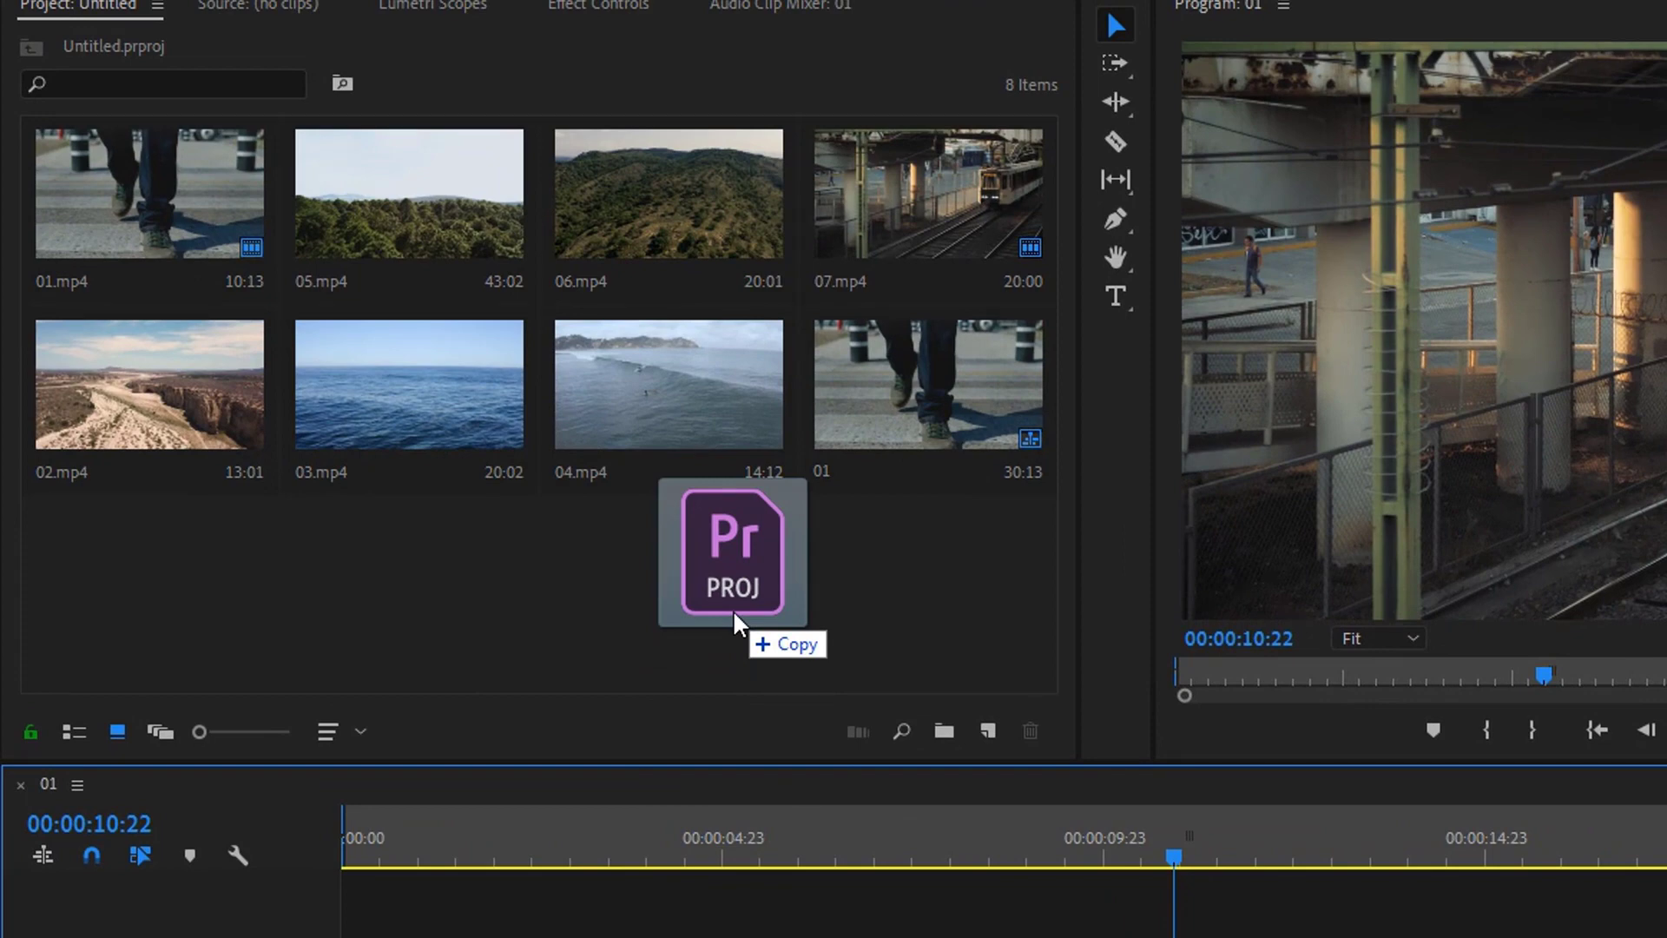
Step: Import the mixkit-405 project into Premiere without relinking its missing media
left_click_drag(732, 610, 733, 609)
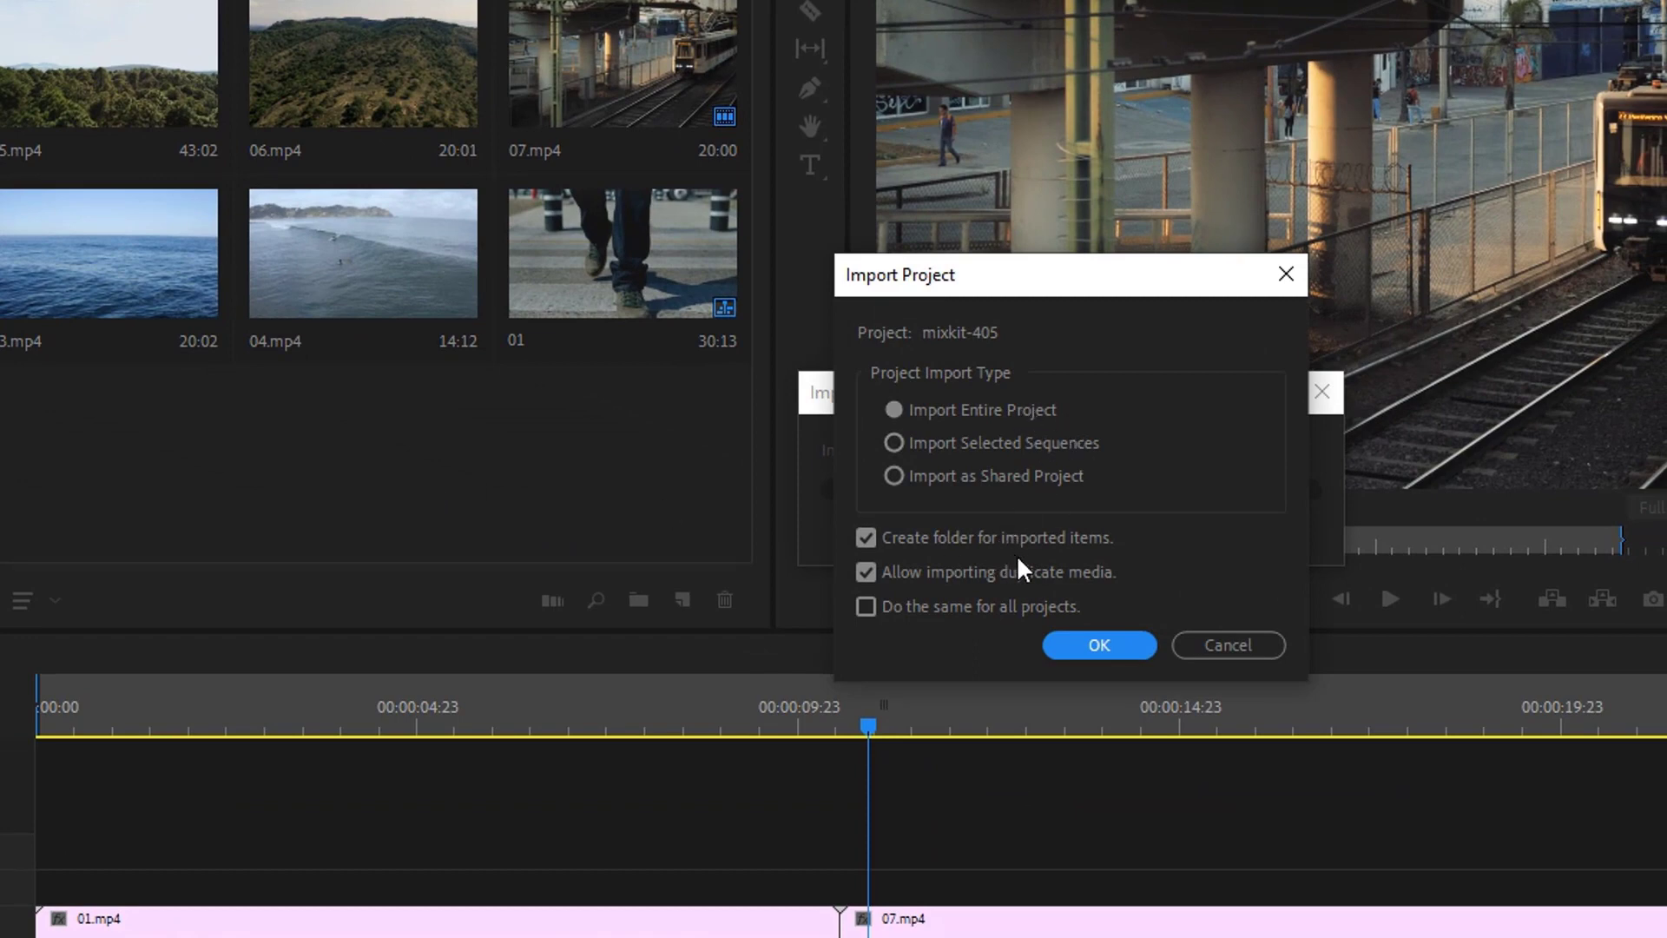
left_click(1094, 647)
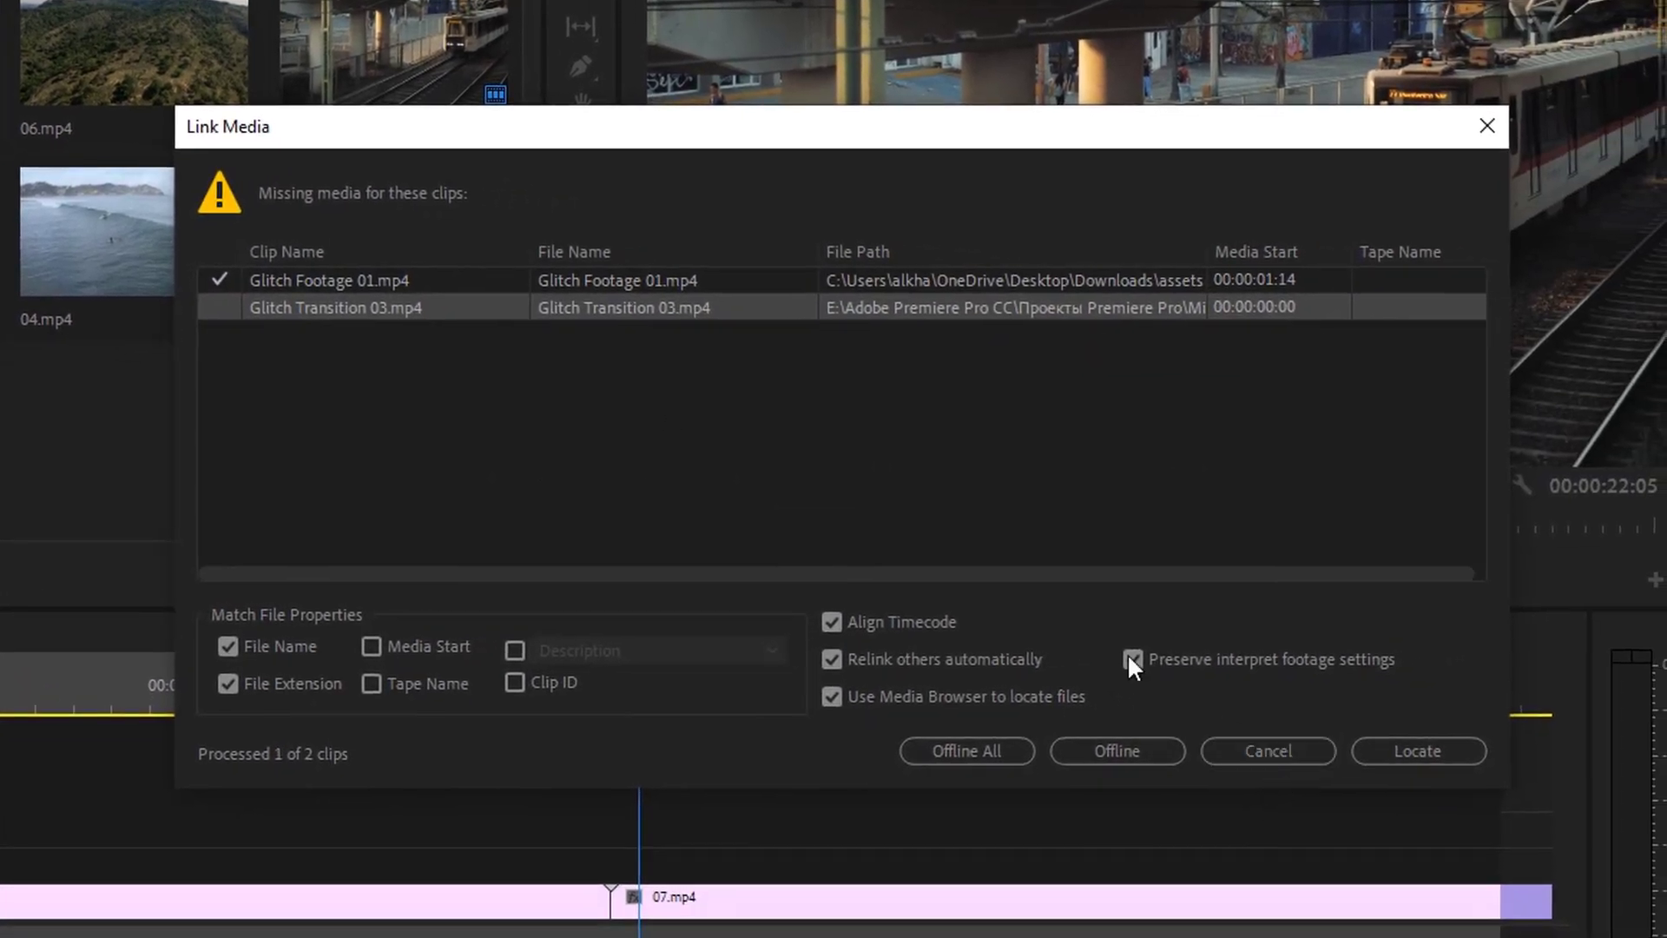
left_click(1268, 759)
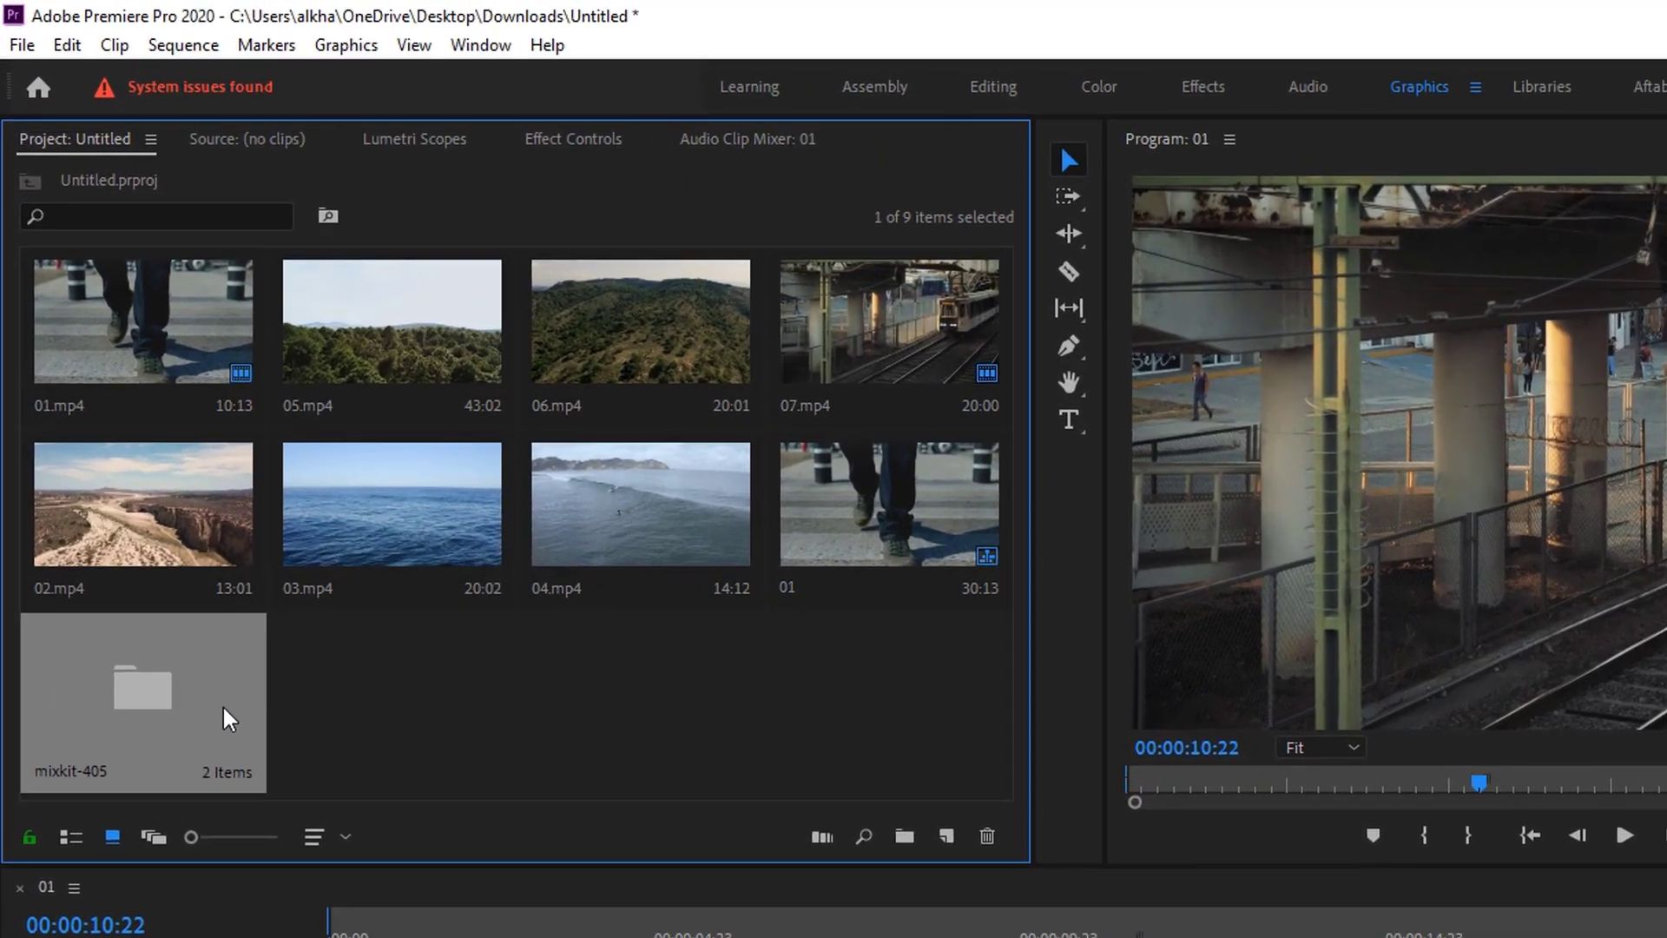
Step: Open the Glitch Transition 03 sequence from the mixkit-405 > Transition bin
double_click(223, 706)
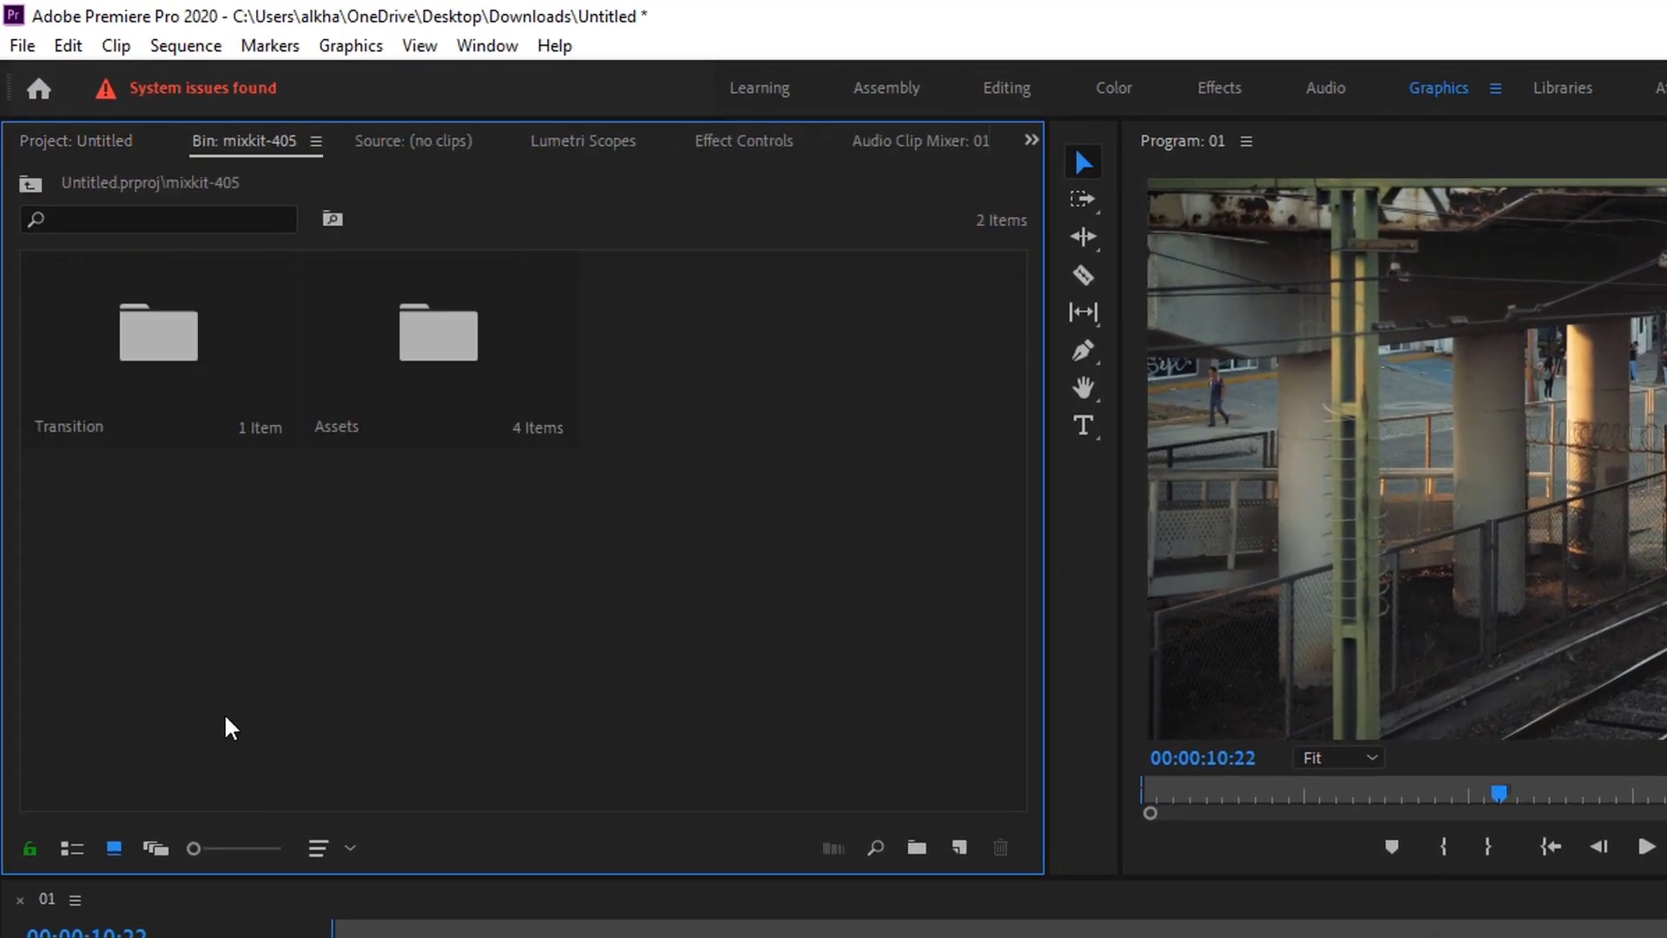
double_click(187, 368)
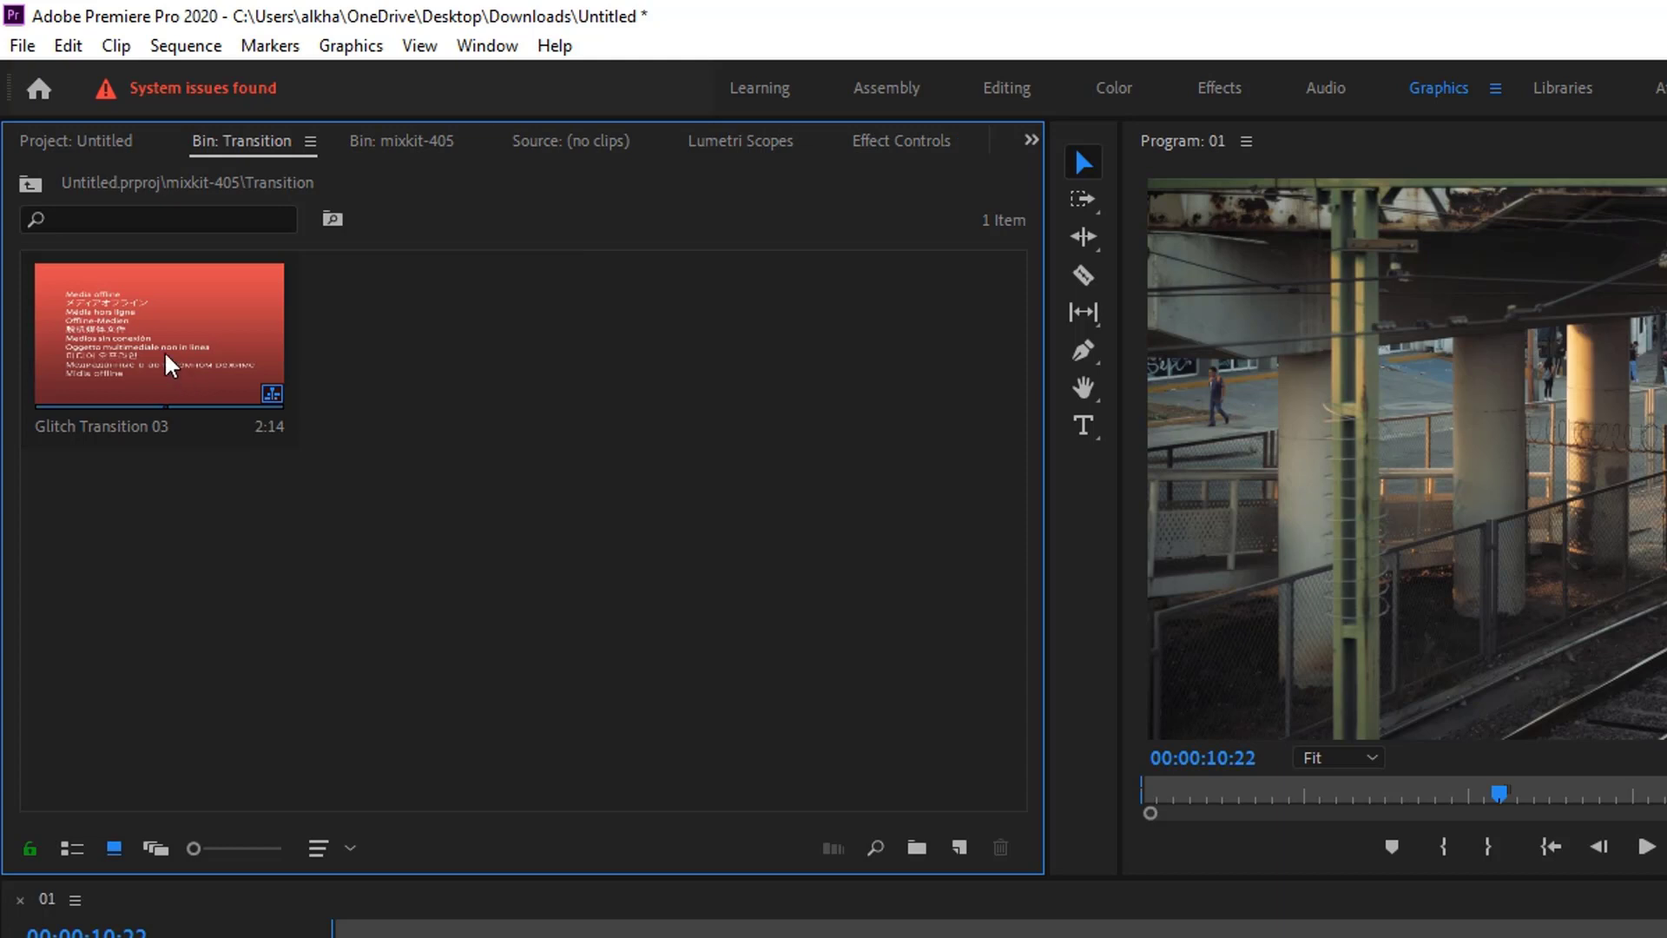
double_click(131, 352)
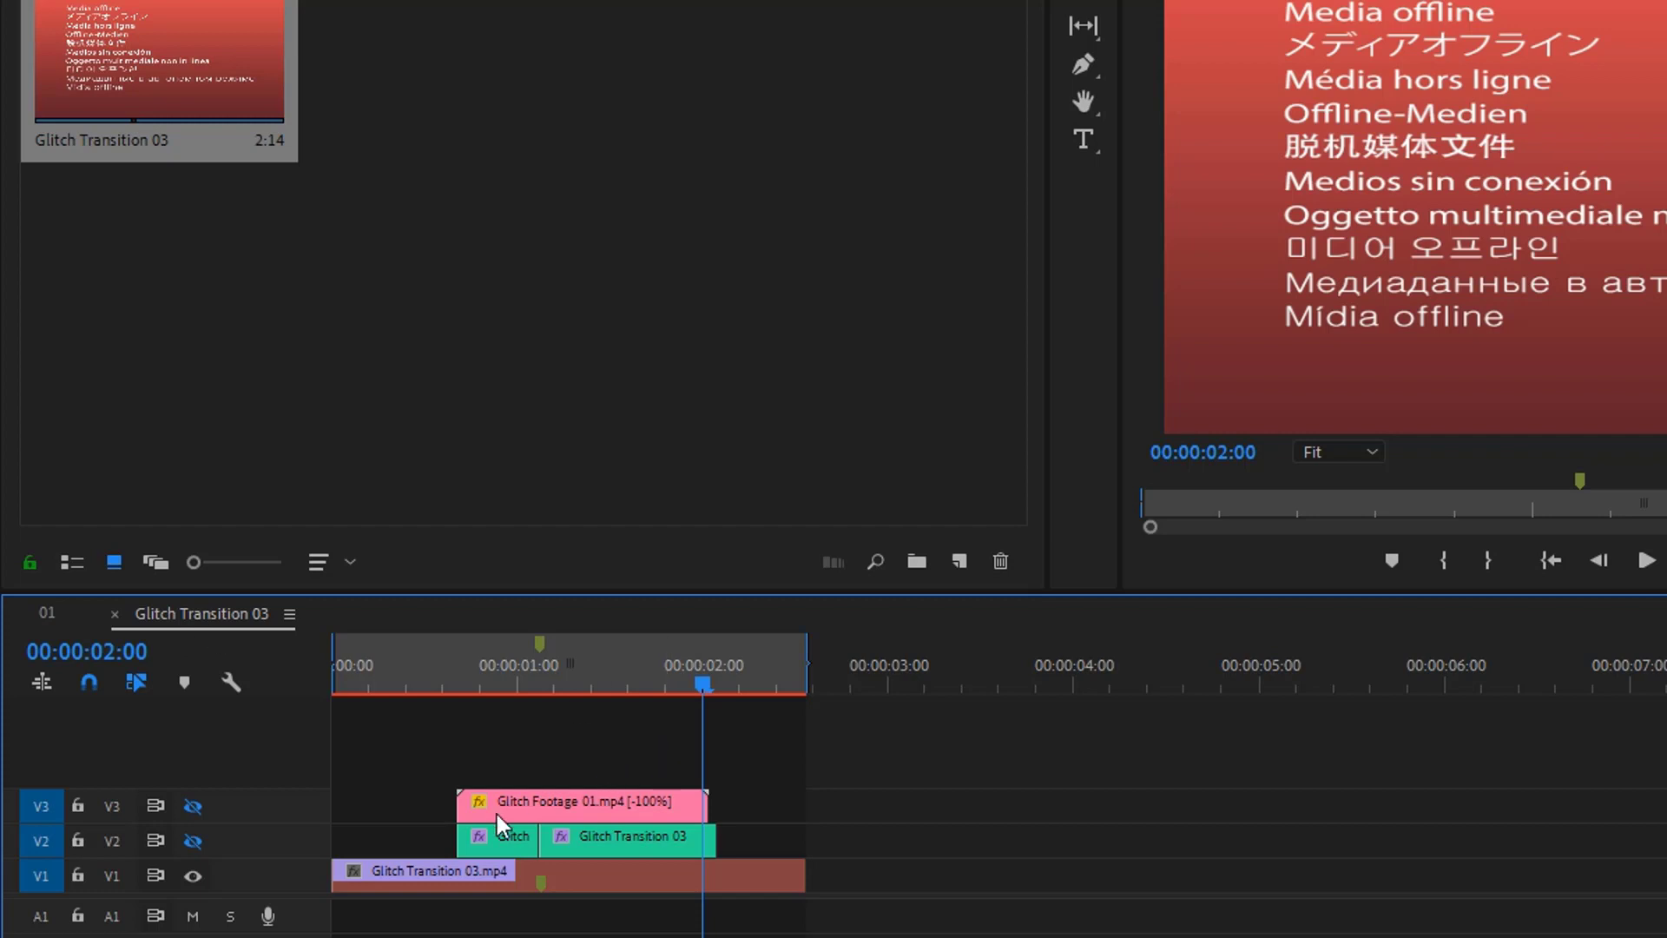
Step: Move the V2/V3 Glitch Footage 01 and Glitch Transition 03 clips into sequence 01 over the cut
left_click_drag(388, 732, 769, 861)
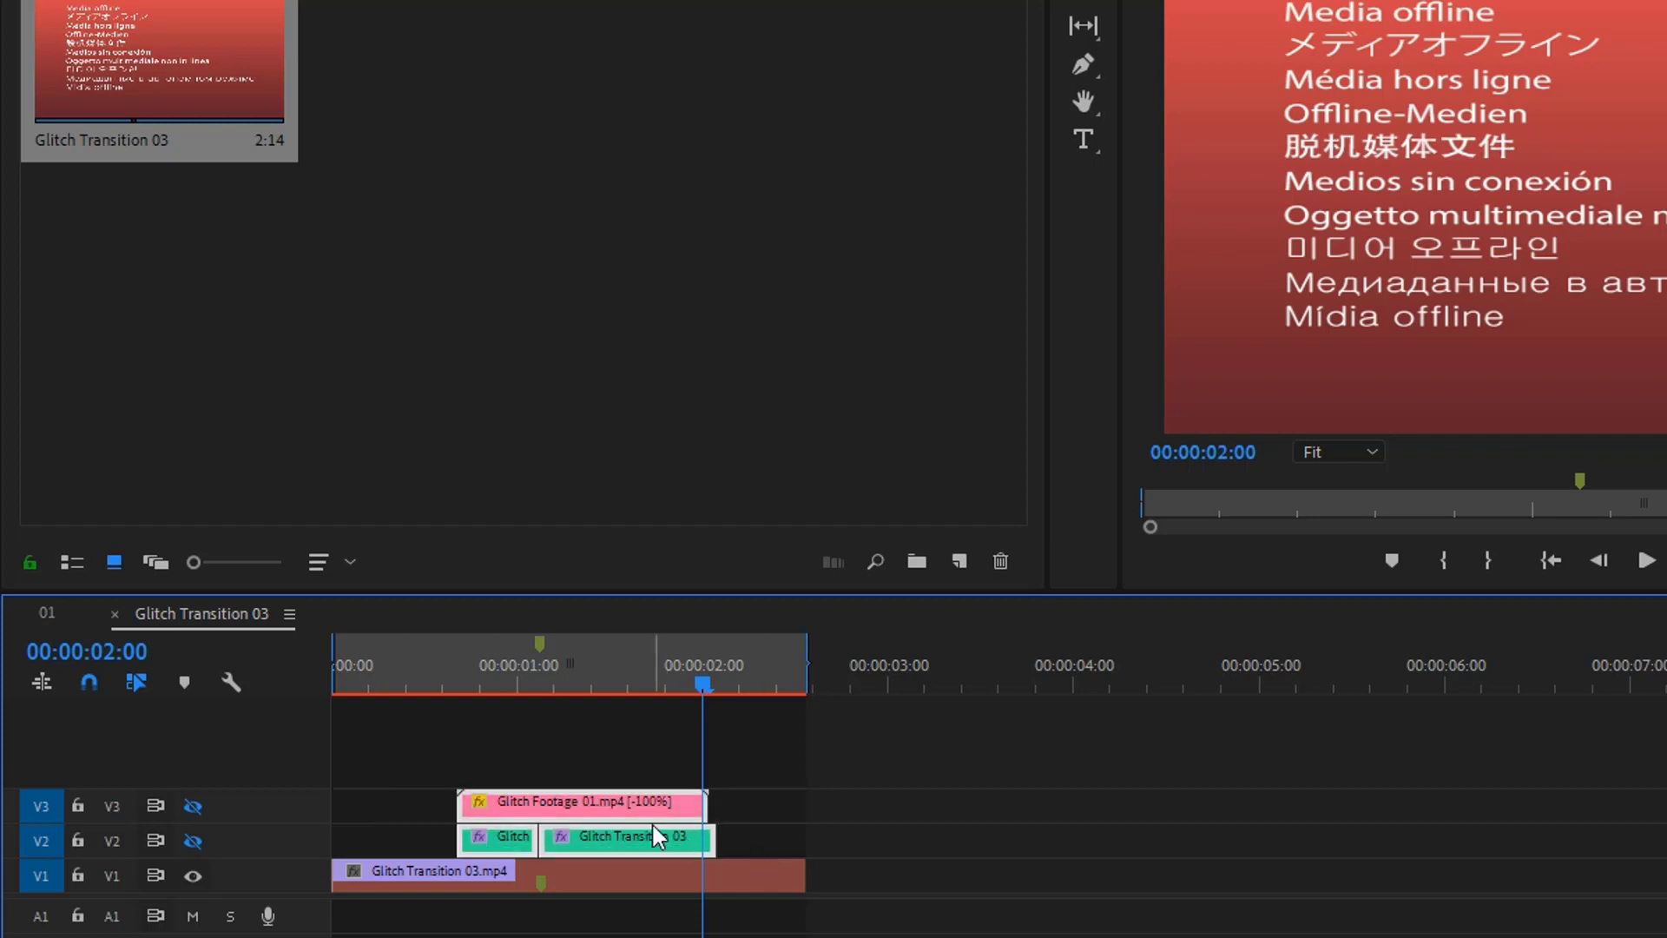
left_click_drag(642, 846, 1137, 835)
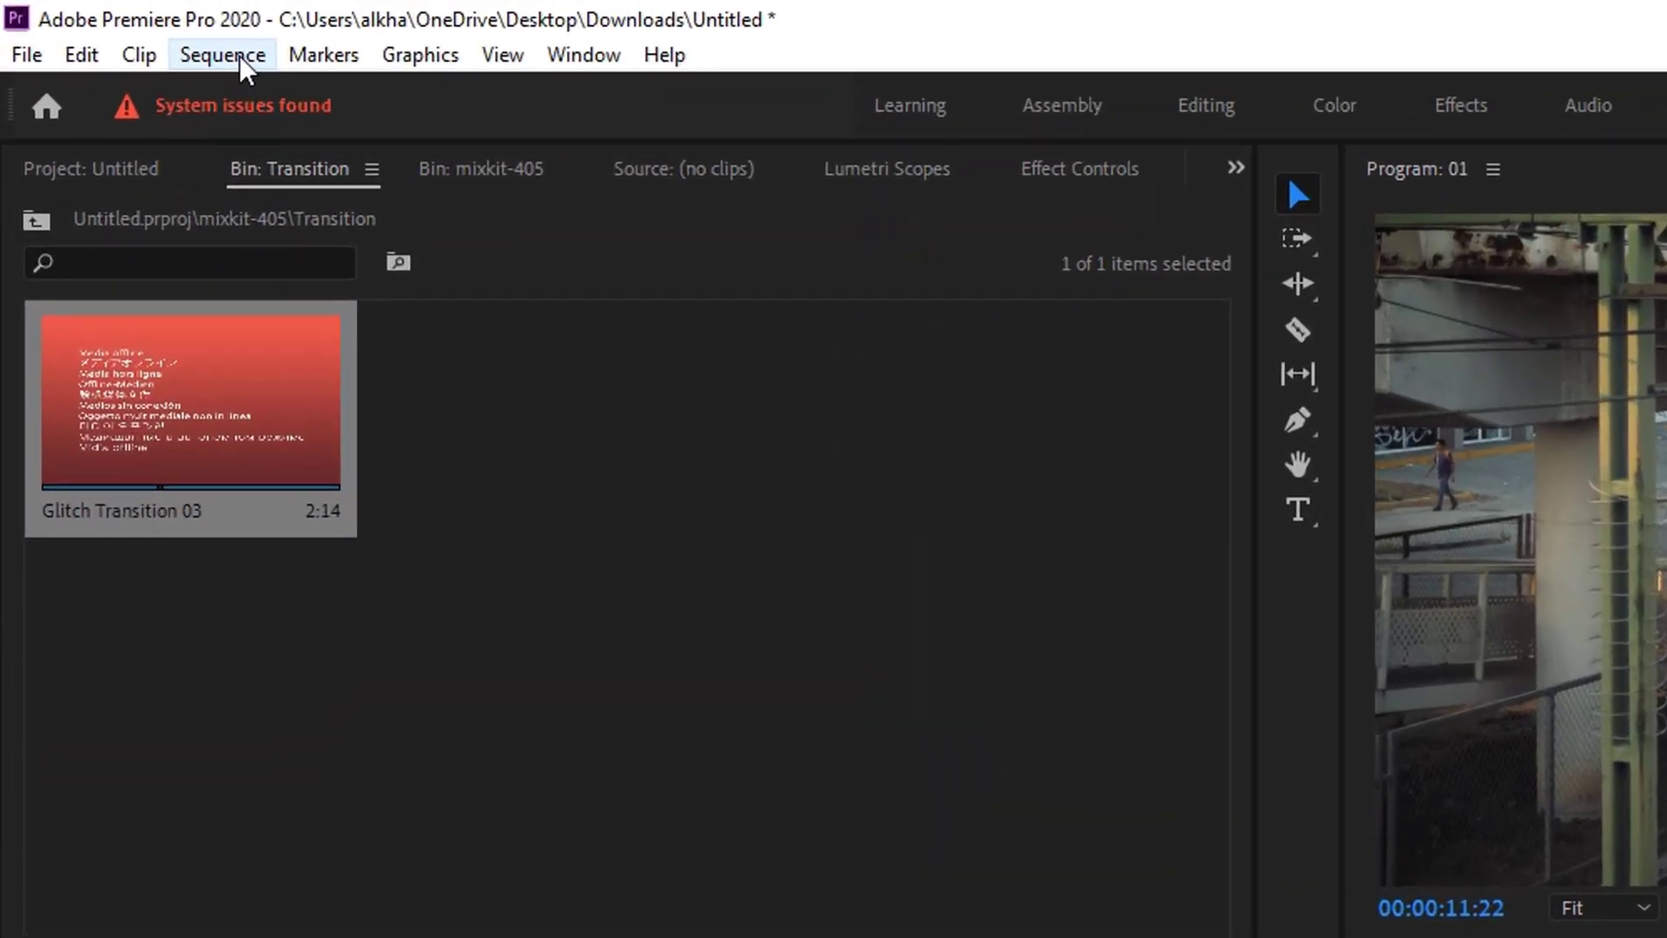
Step: Render effects In to Out and play back the glitch transition
left_click(125, 30)
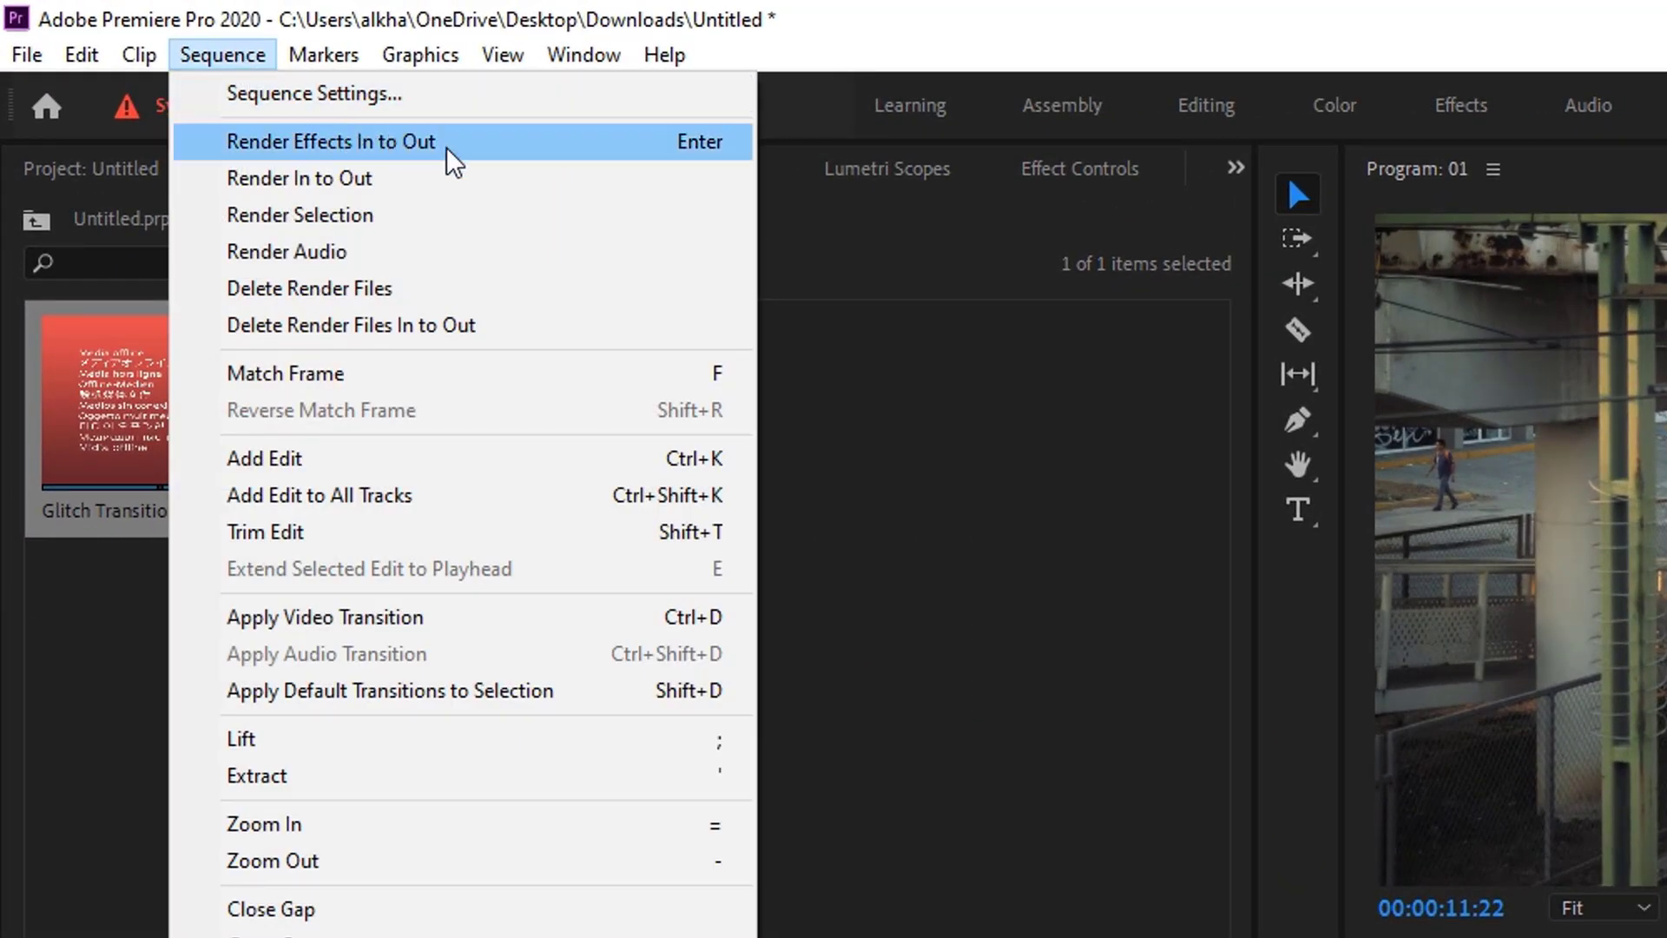
left_click(470, 142)
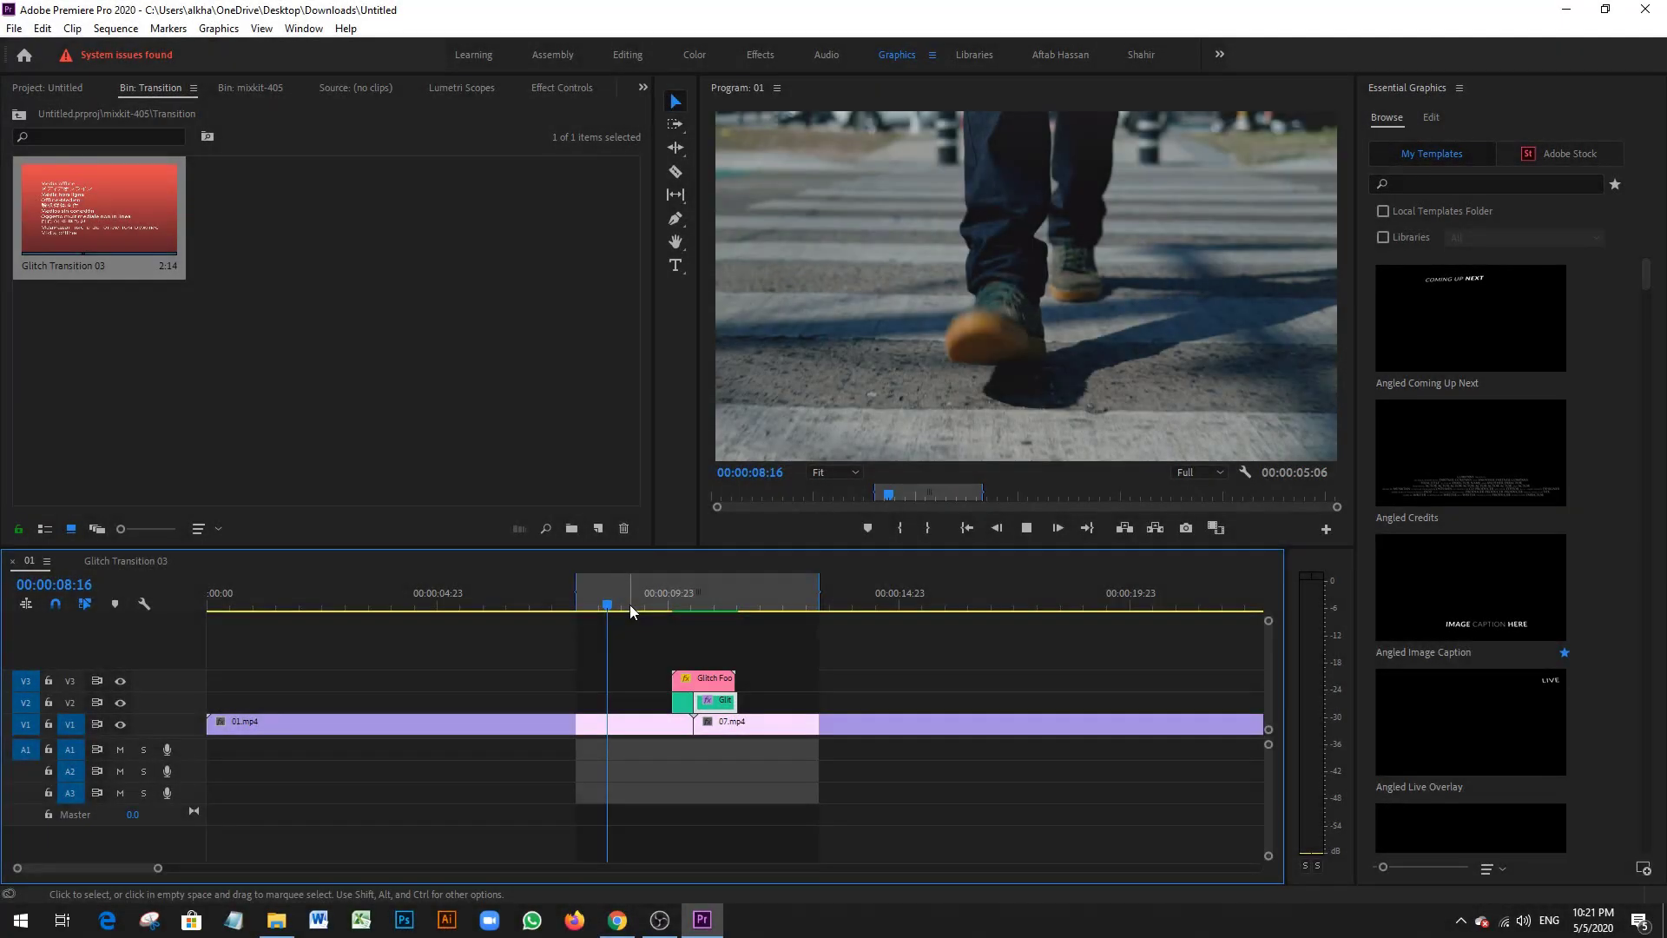
key("space")
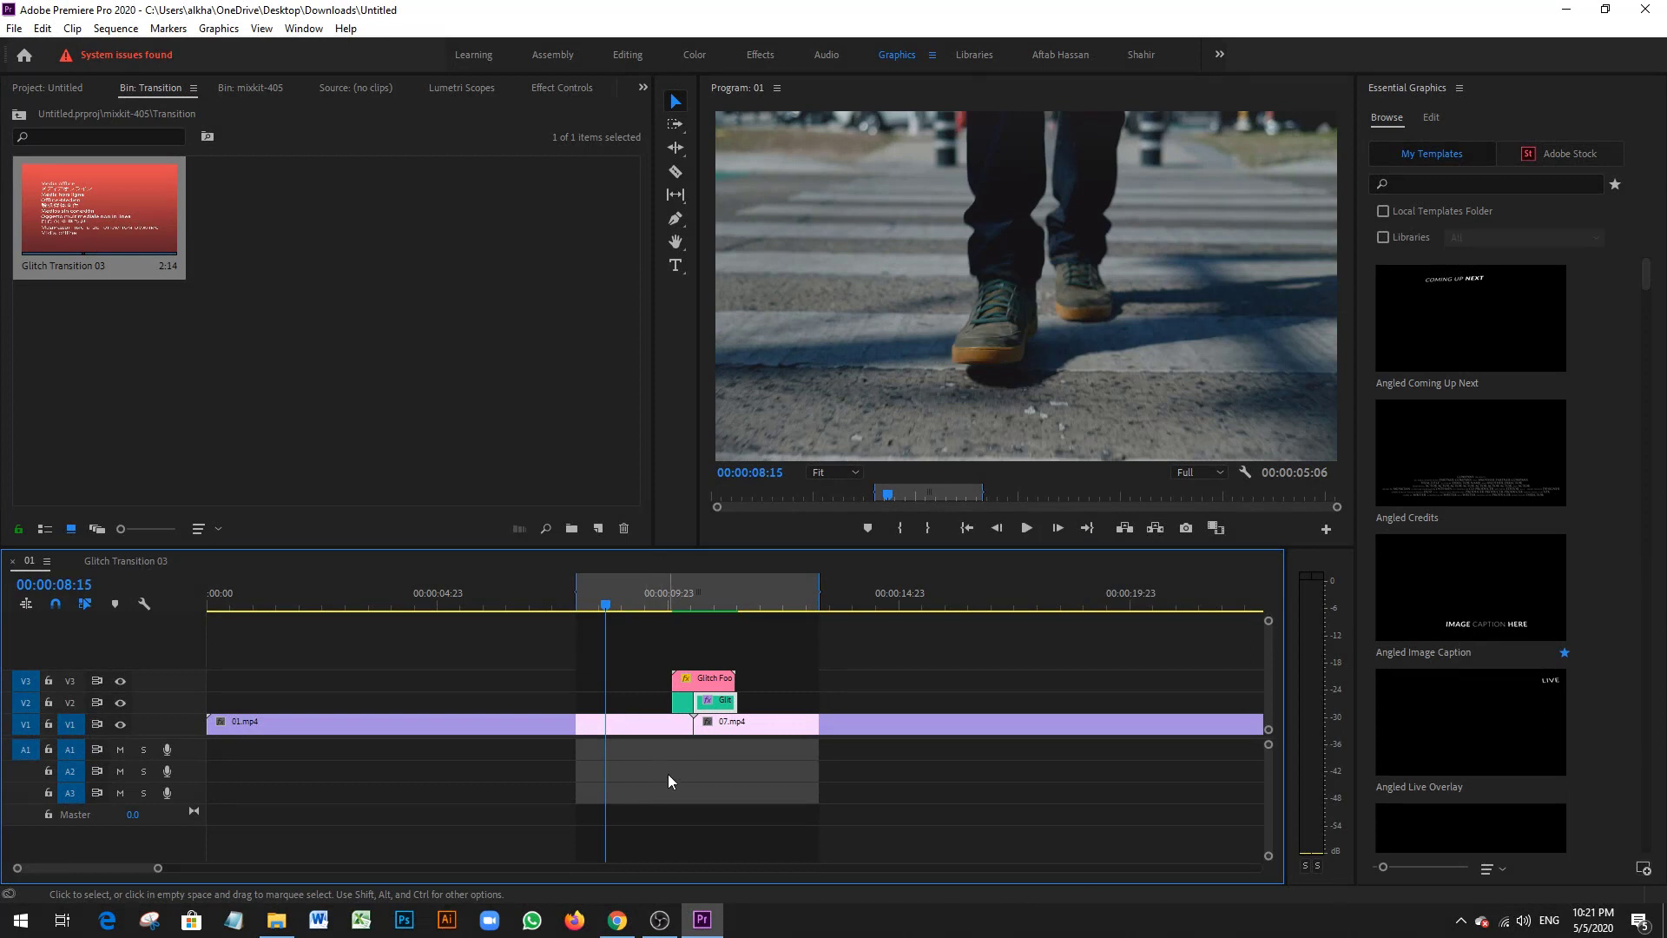
key("space")
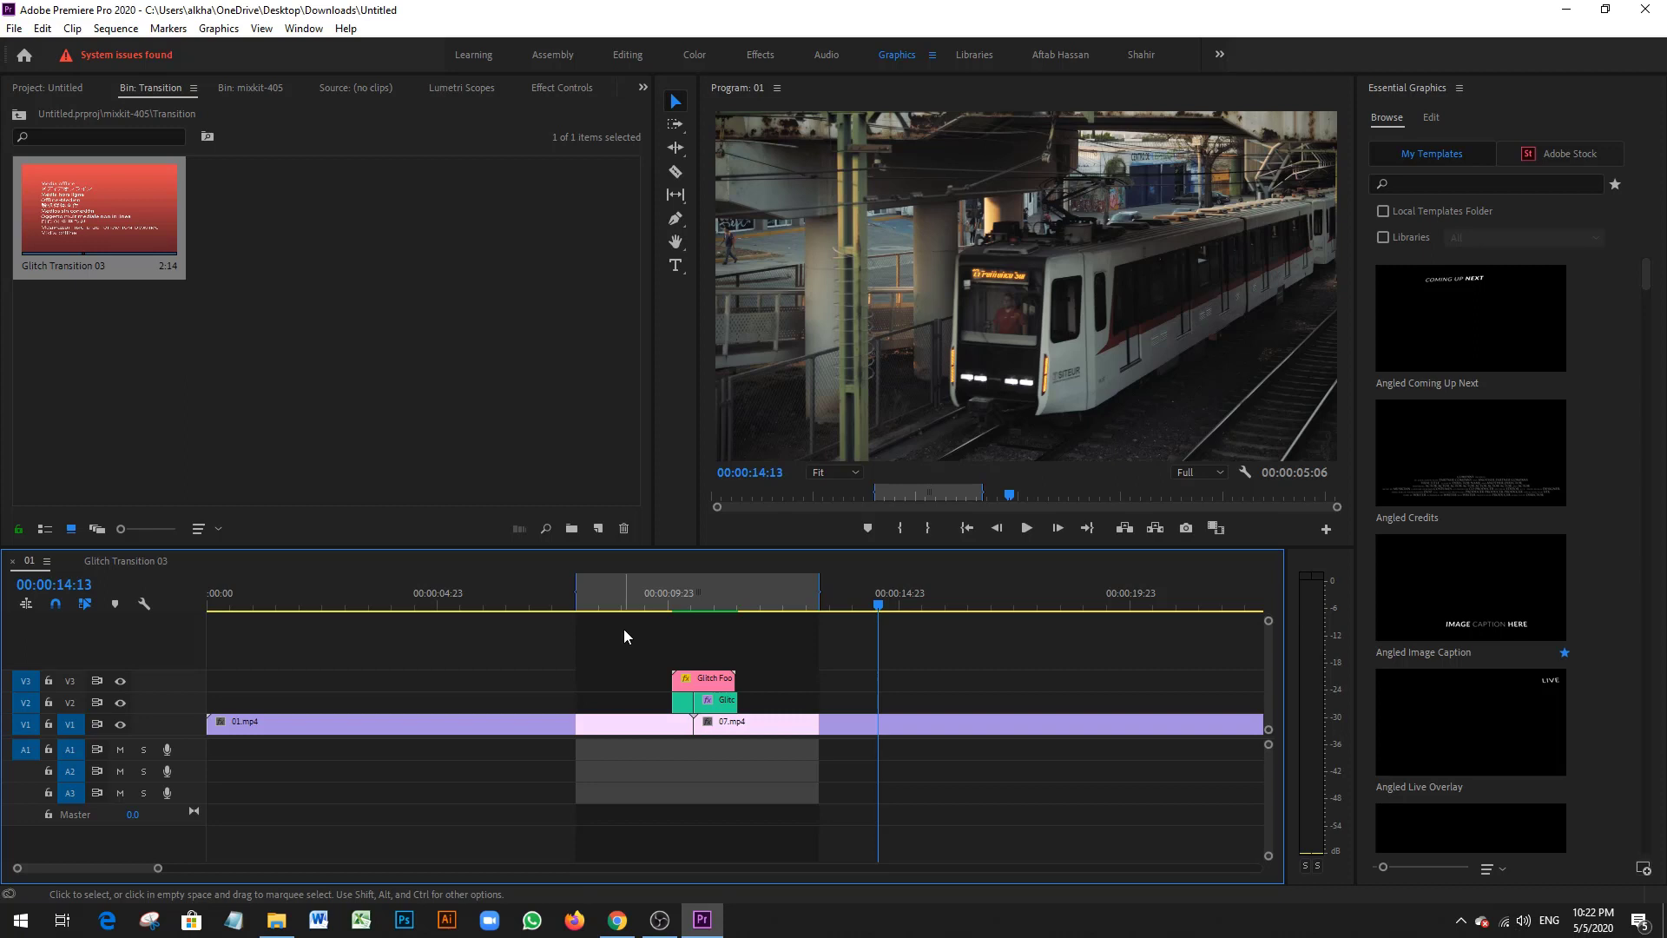
Step: Delete every clip from sequence 01 and return to the Project panel
left_click_drag(623, 629, 793, 748)
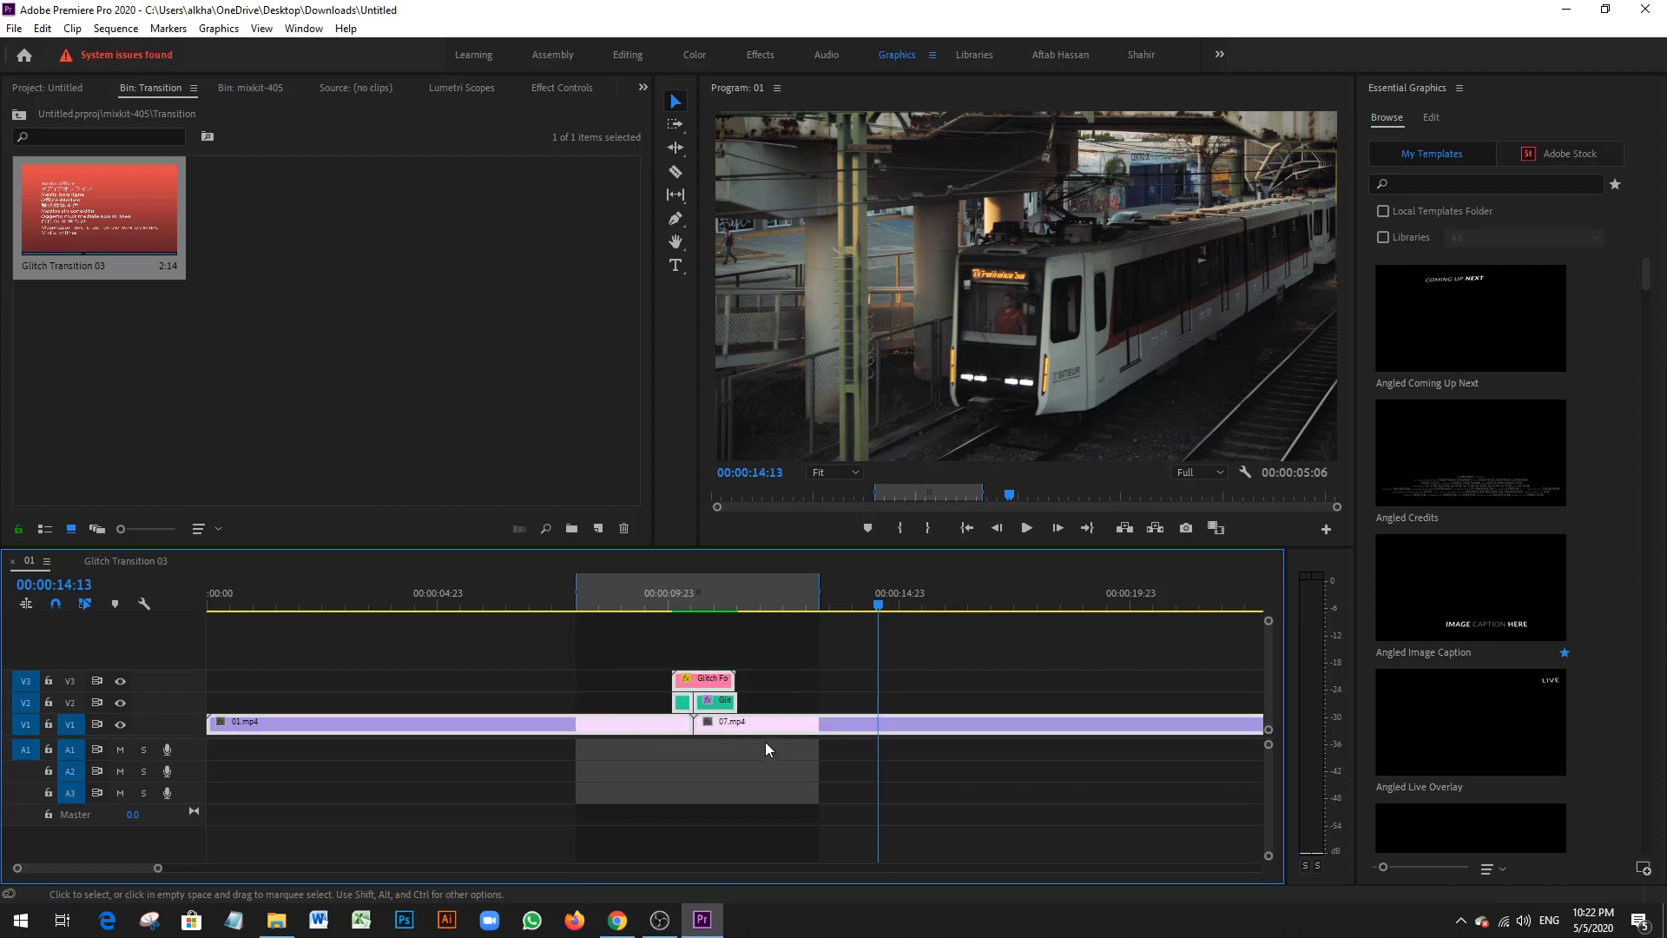
key("Delete")
left_click(70, 88)
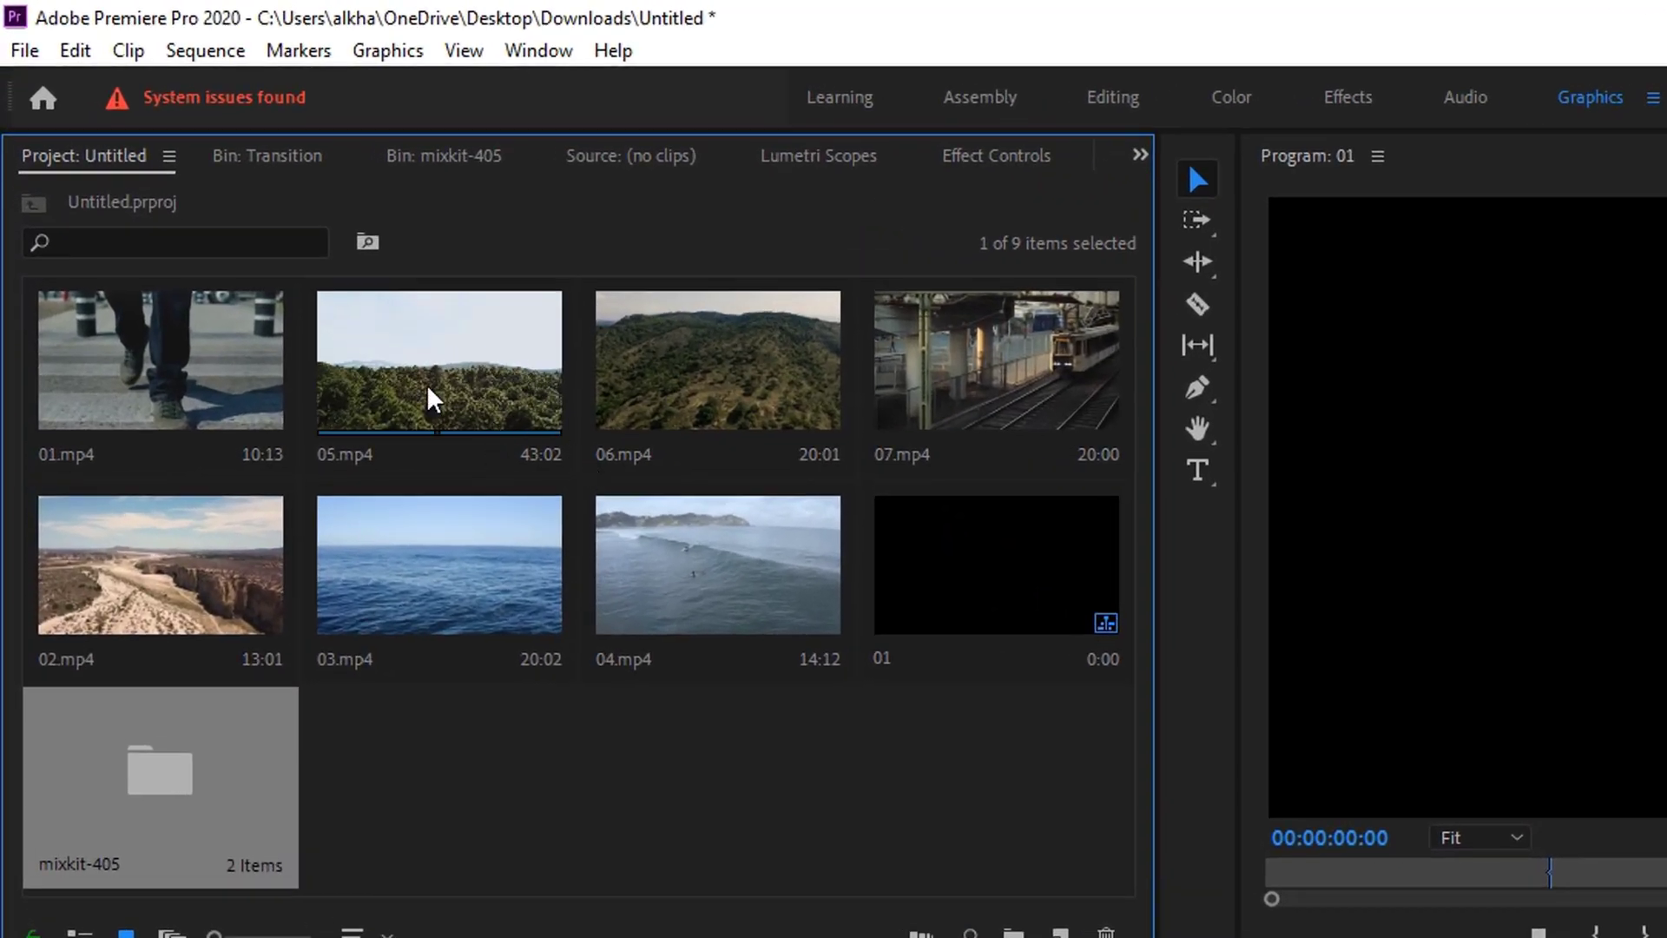
Step: Place 05.mp4 on V2 and cut it off at 00:00:10:13
left_click(462, 434)
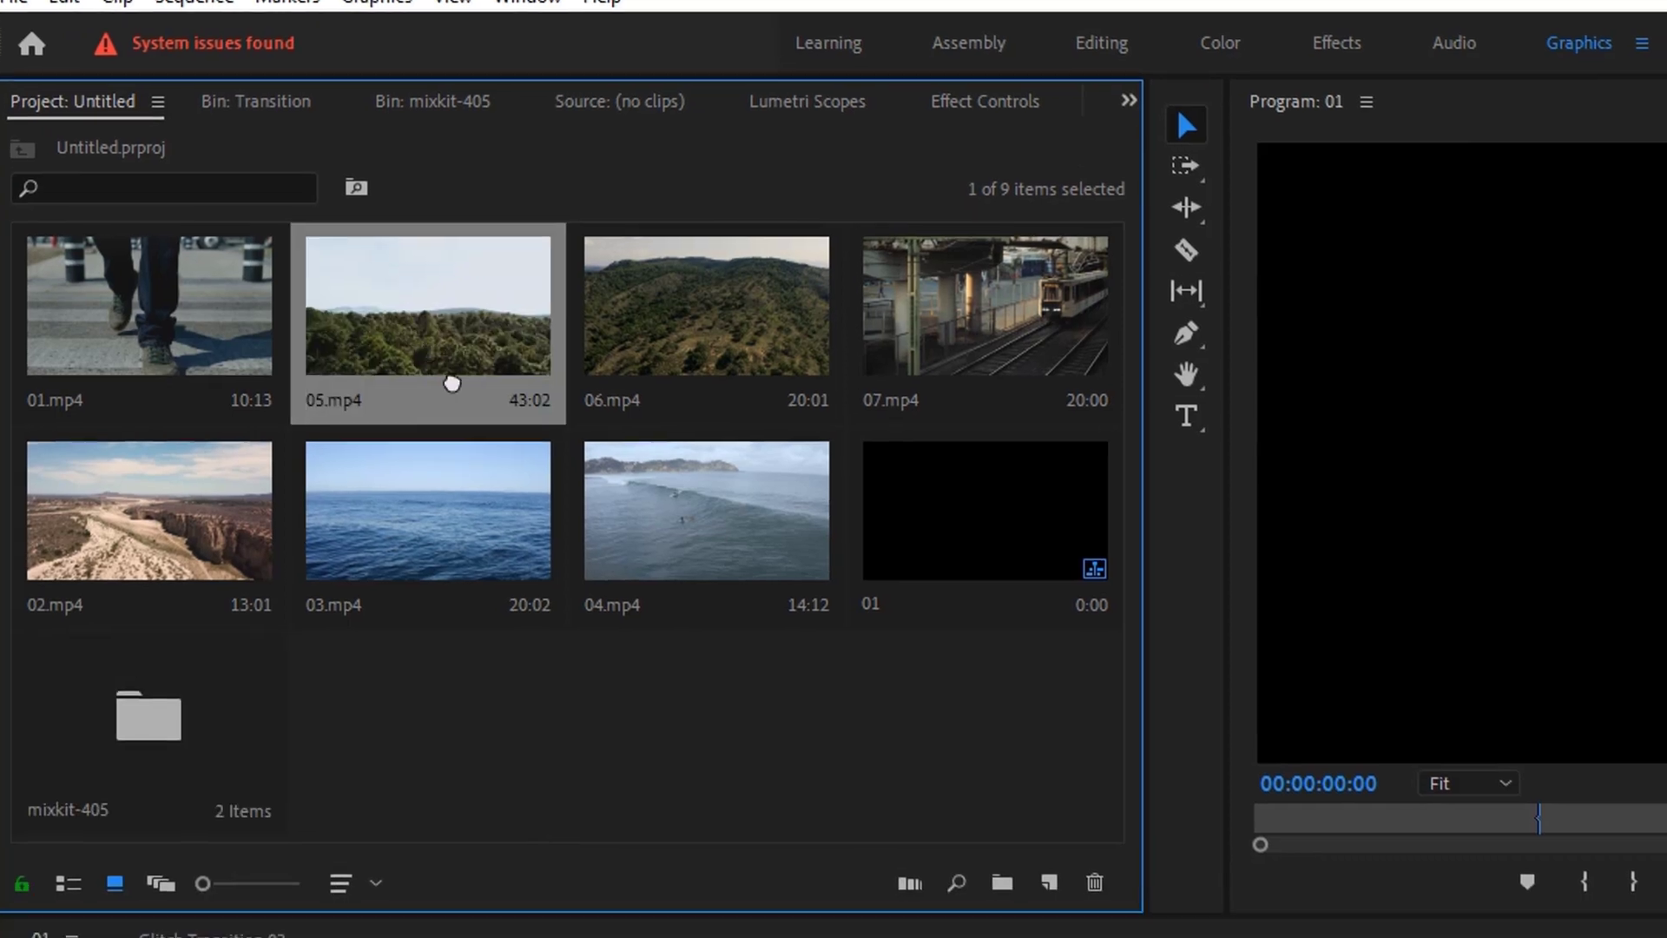
left_click_drag(451, 383, 252, 566)
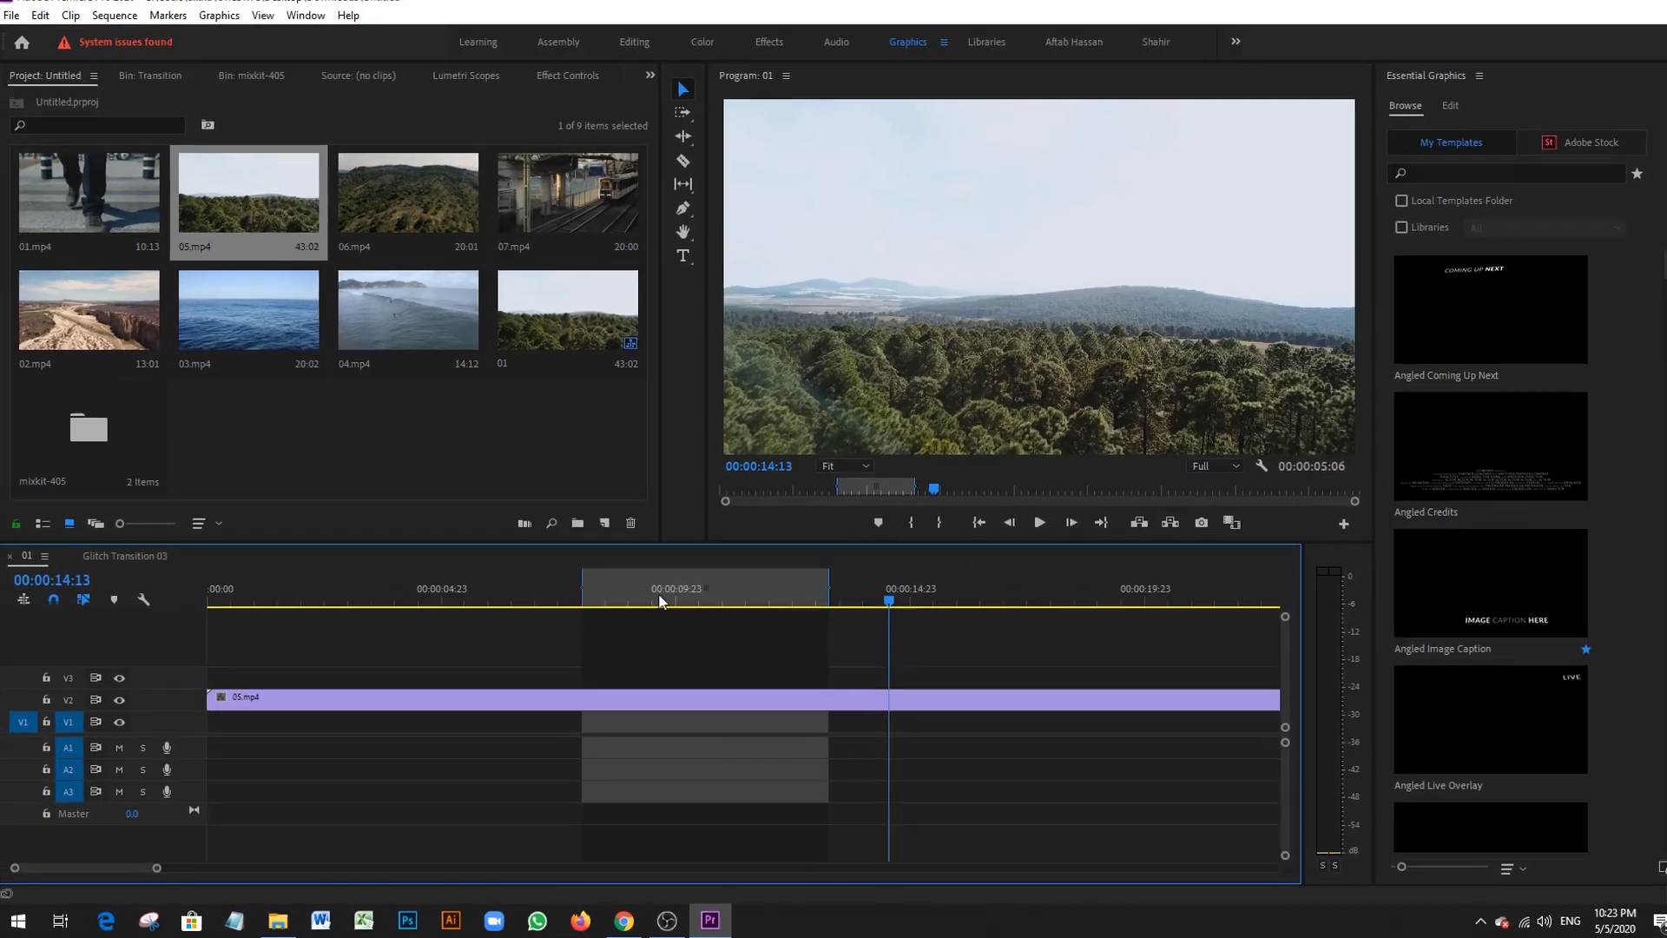
left_click(1092, 401)
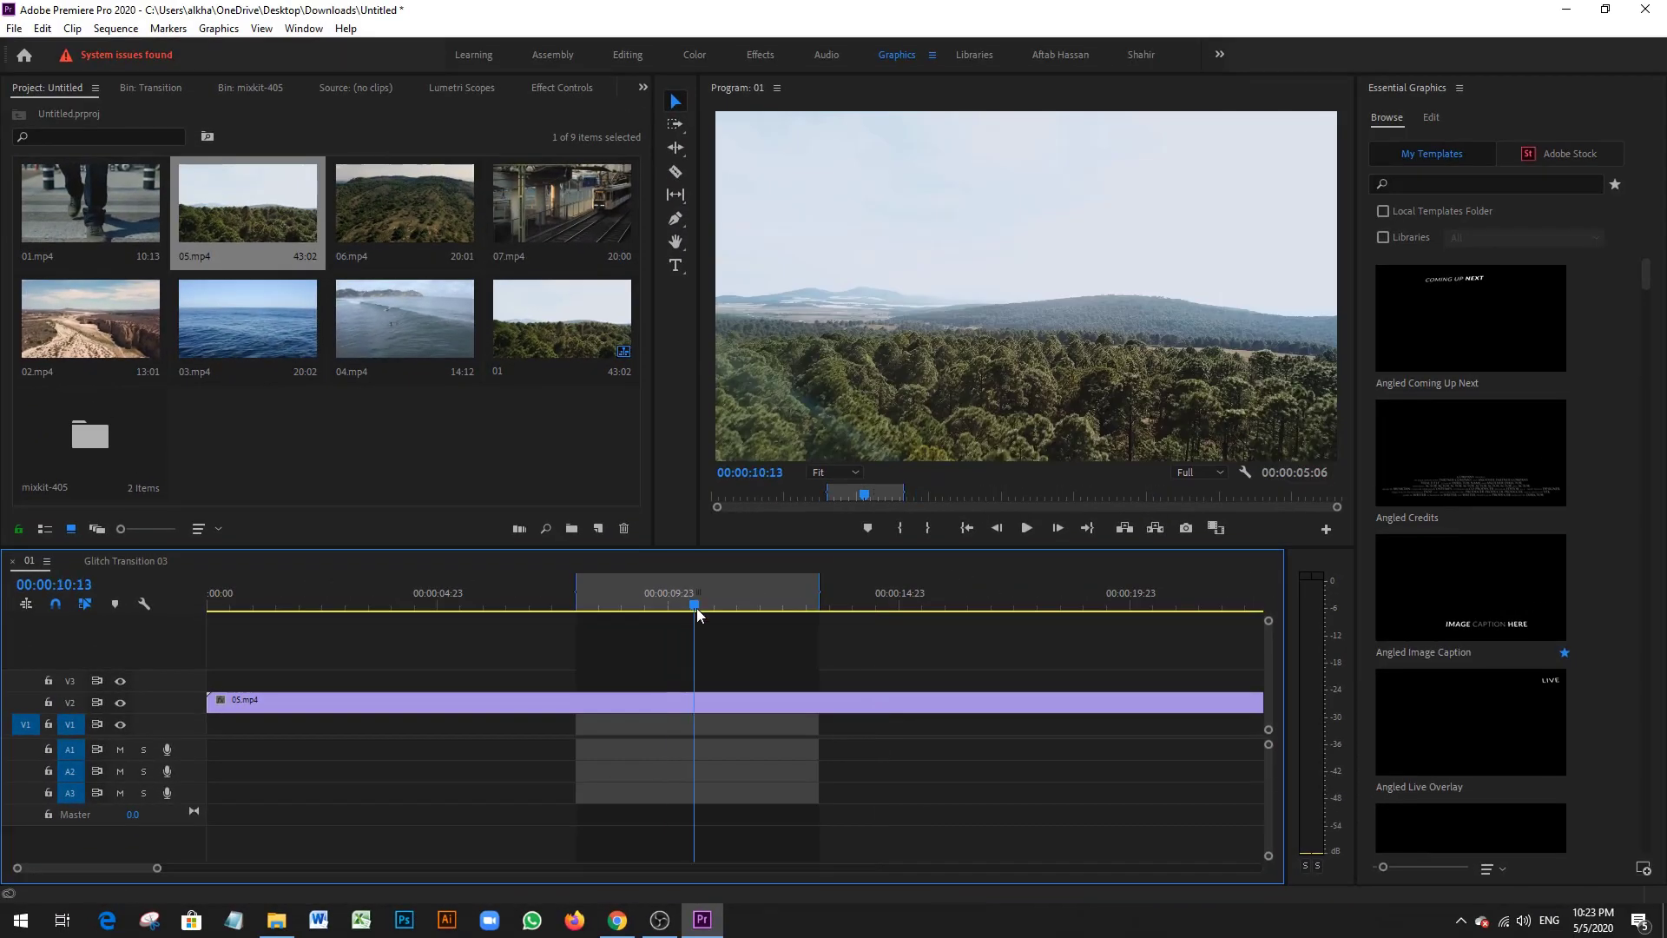
left_click(770, 703)
key("ctrl+k")
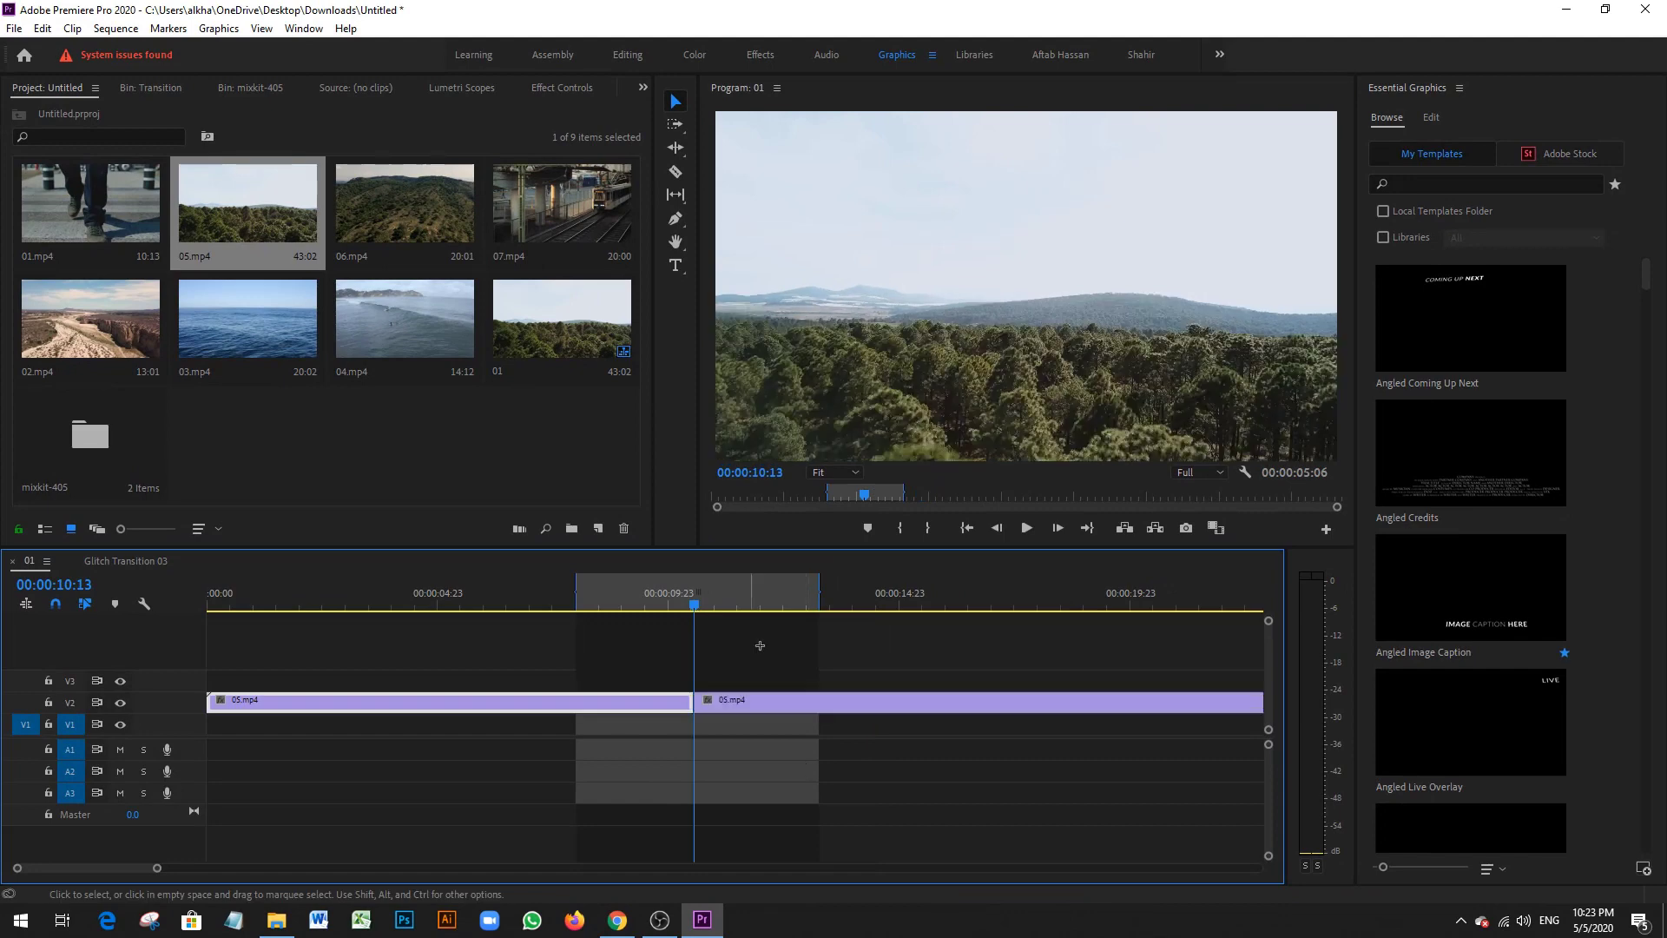
key("Delete")
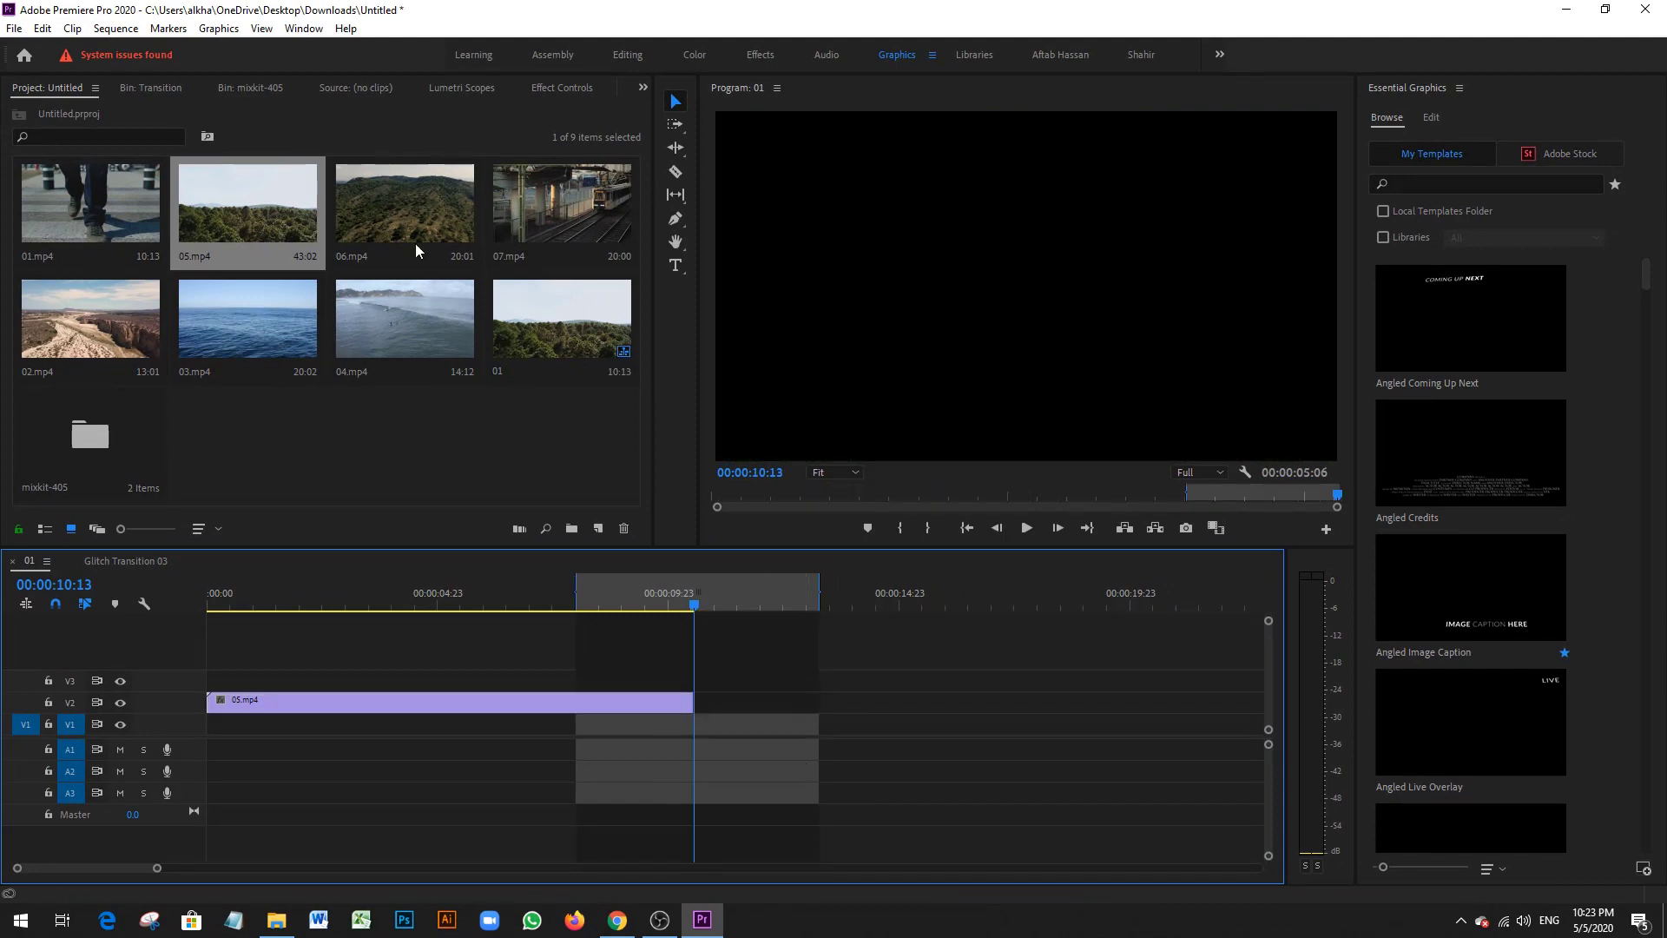
Step: Add 06.mp4 right after 05.mp4 and preview the cut between them
left_click_drag(405, 204, 677, 703)
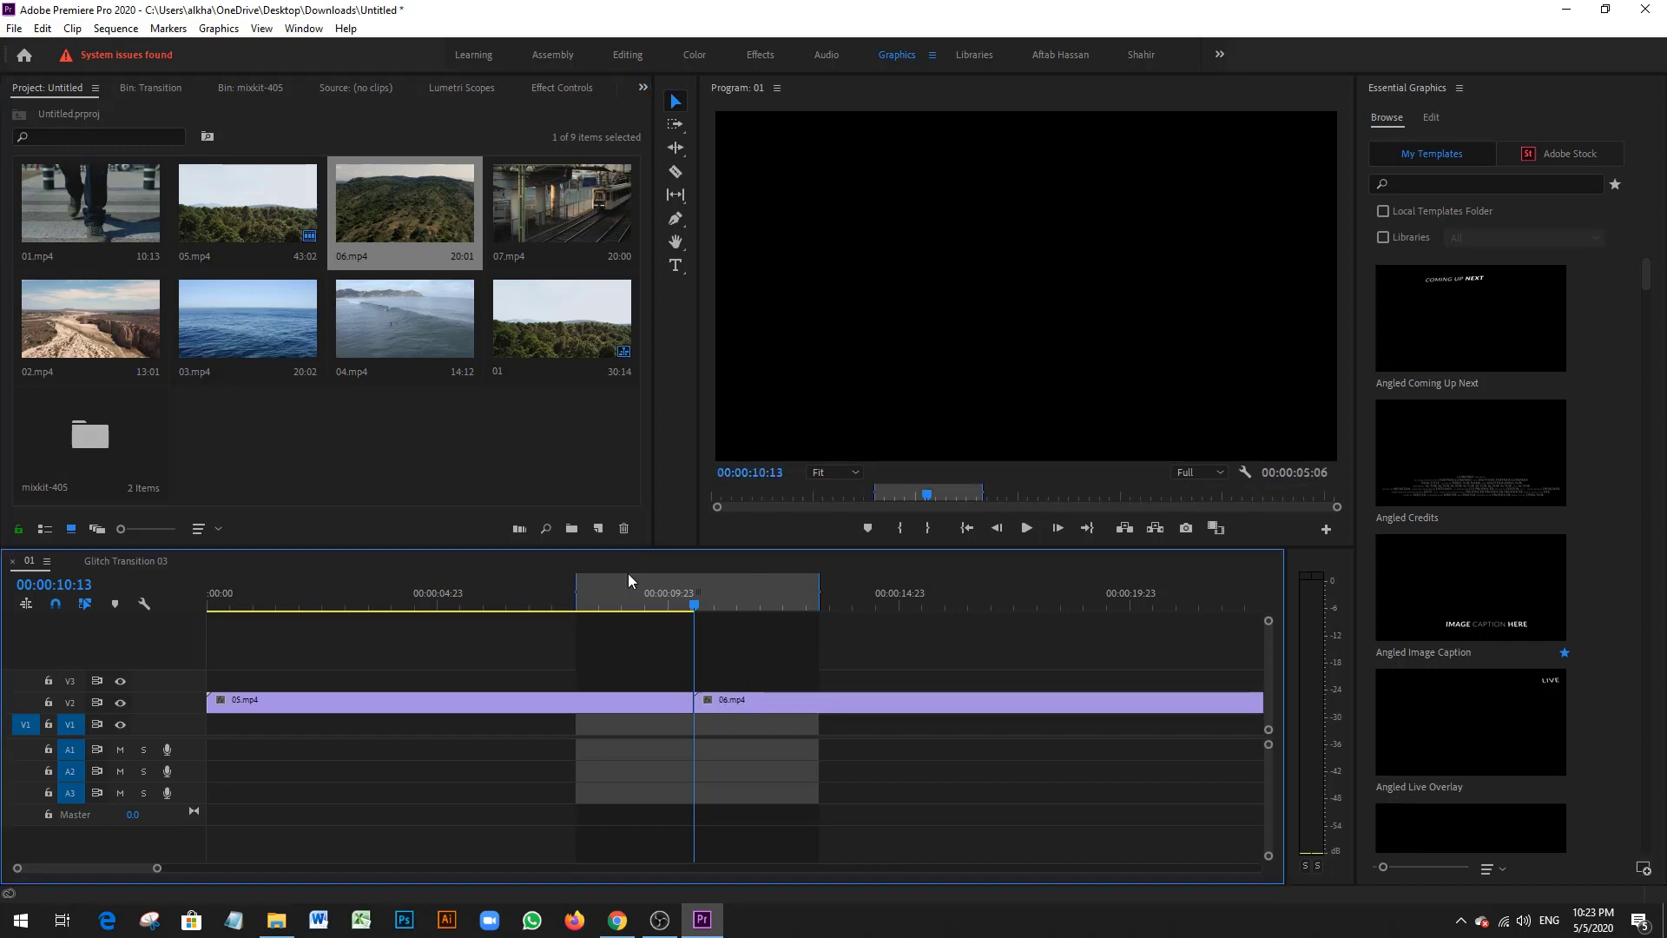
left_click(628, 574)
key("space")
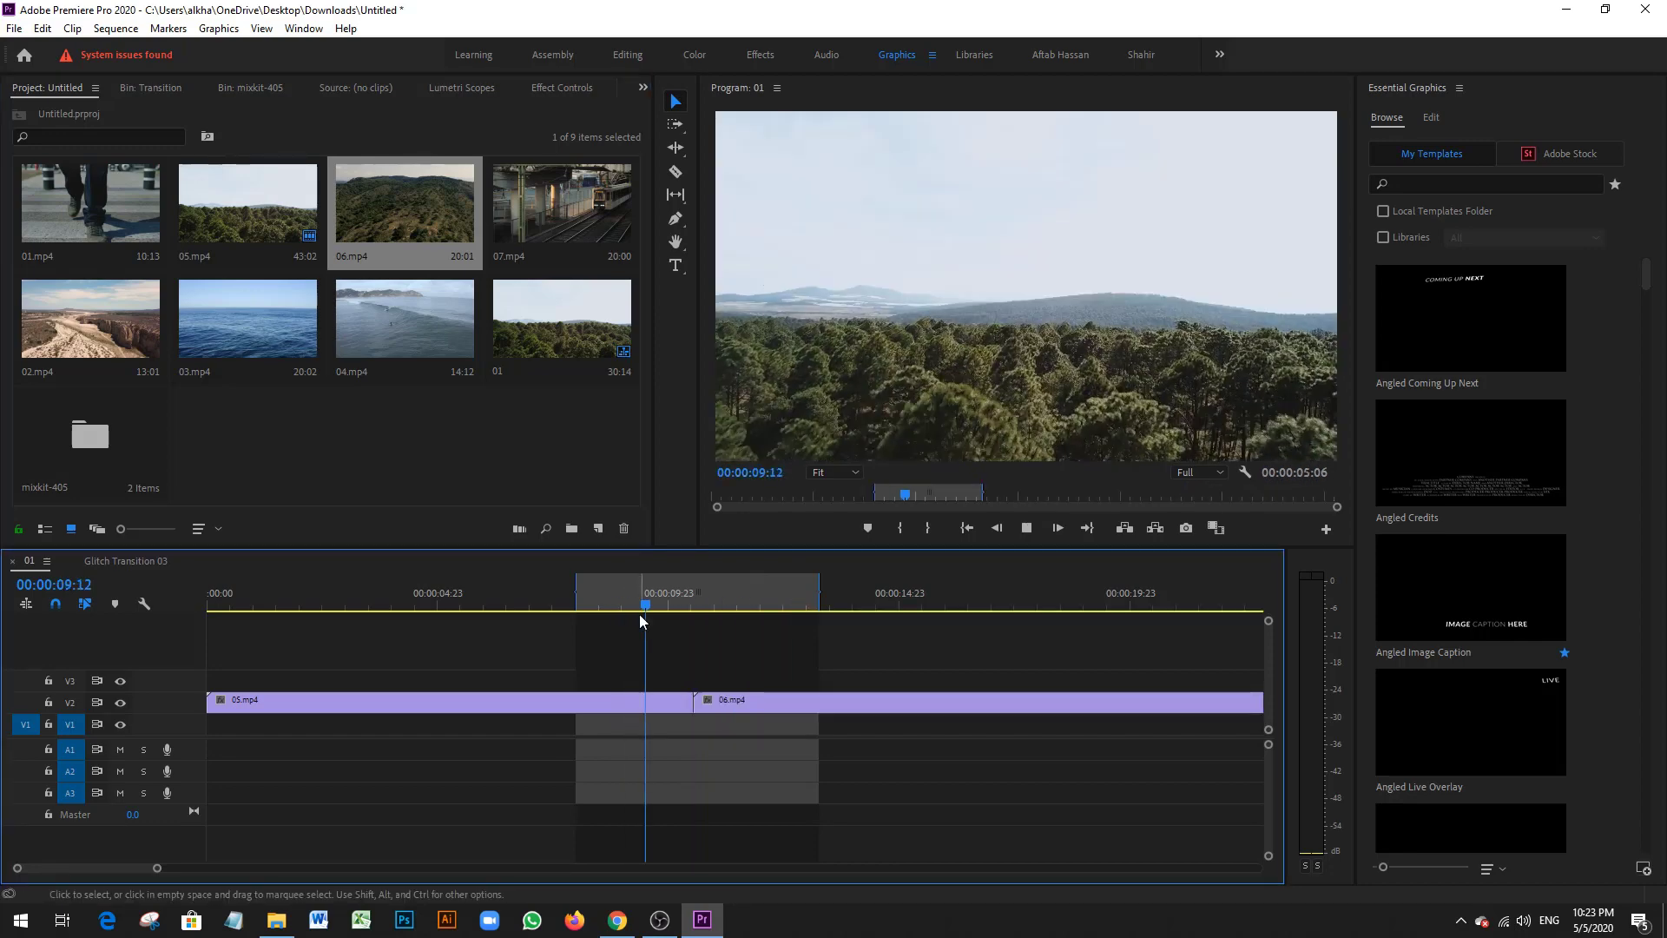
key("space")
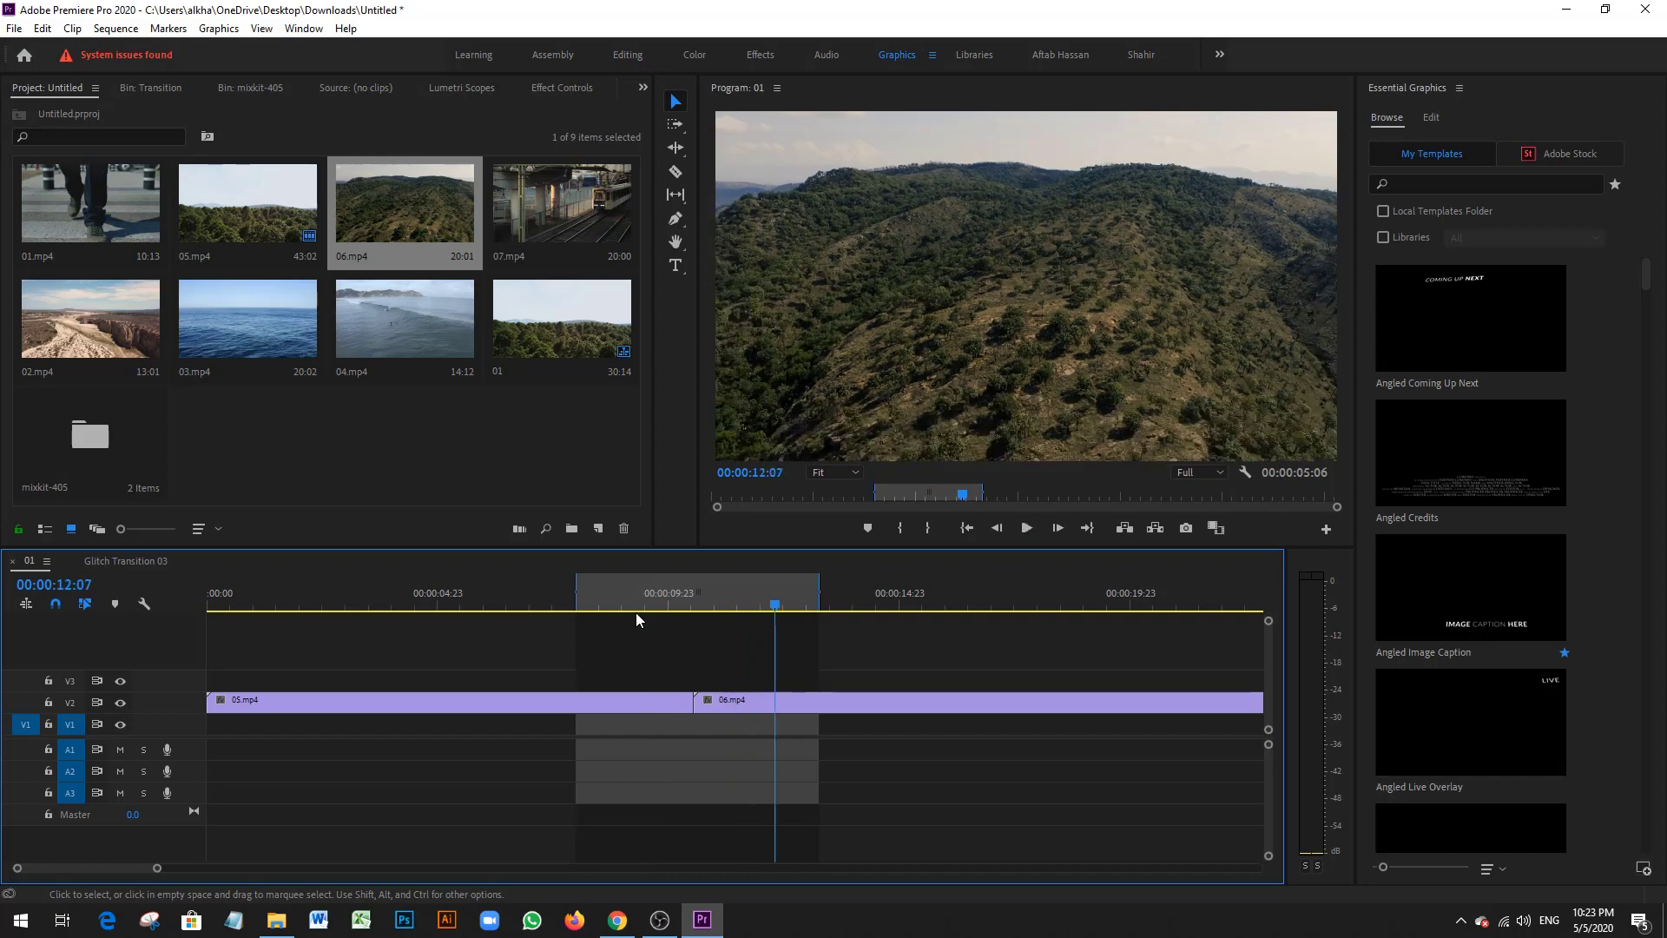
left_click_drag(652, 602, 672, 602)
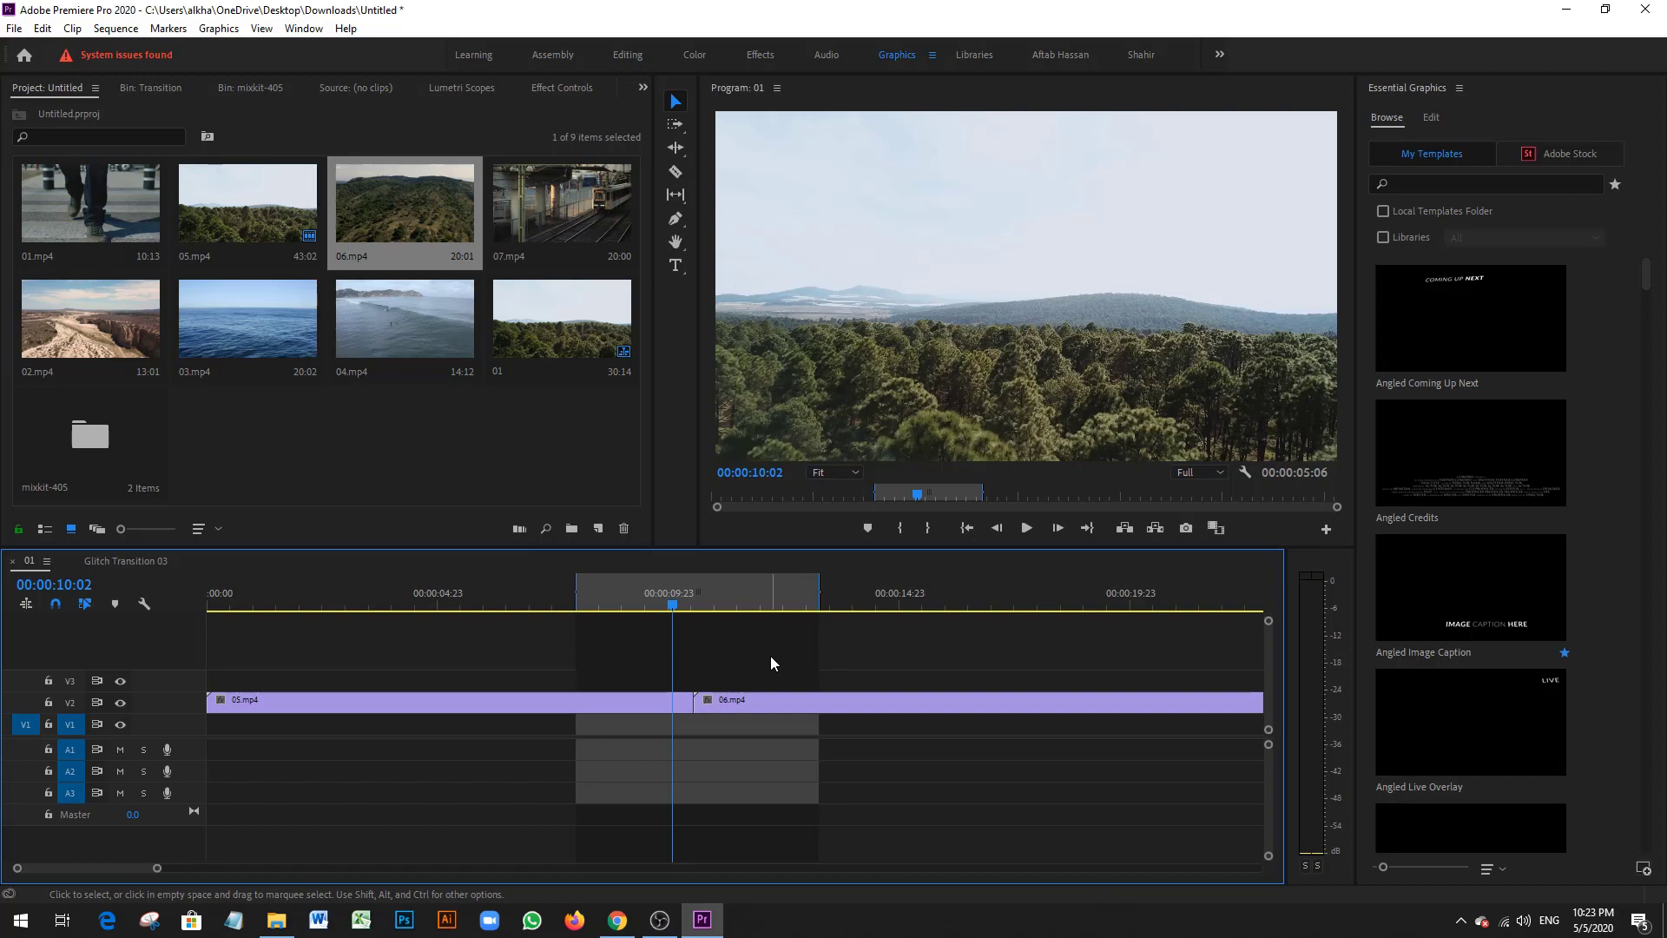
key("alt+Tab")
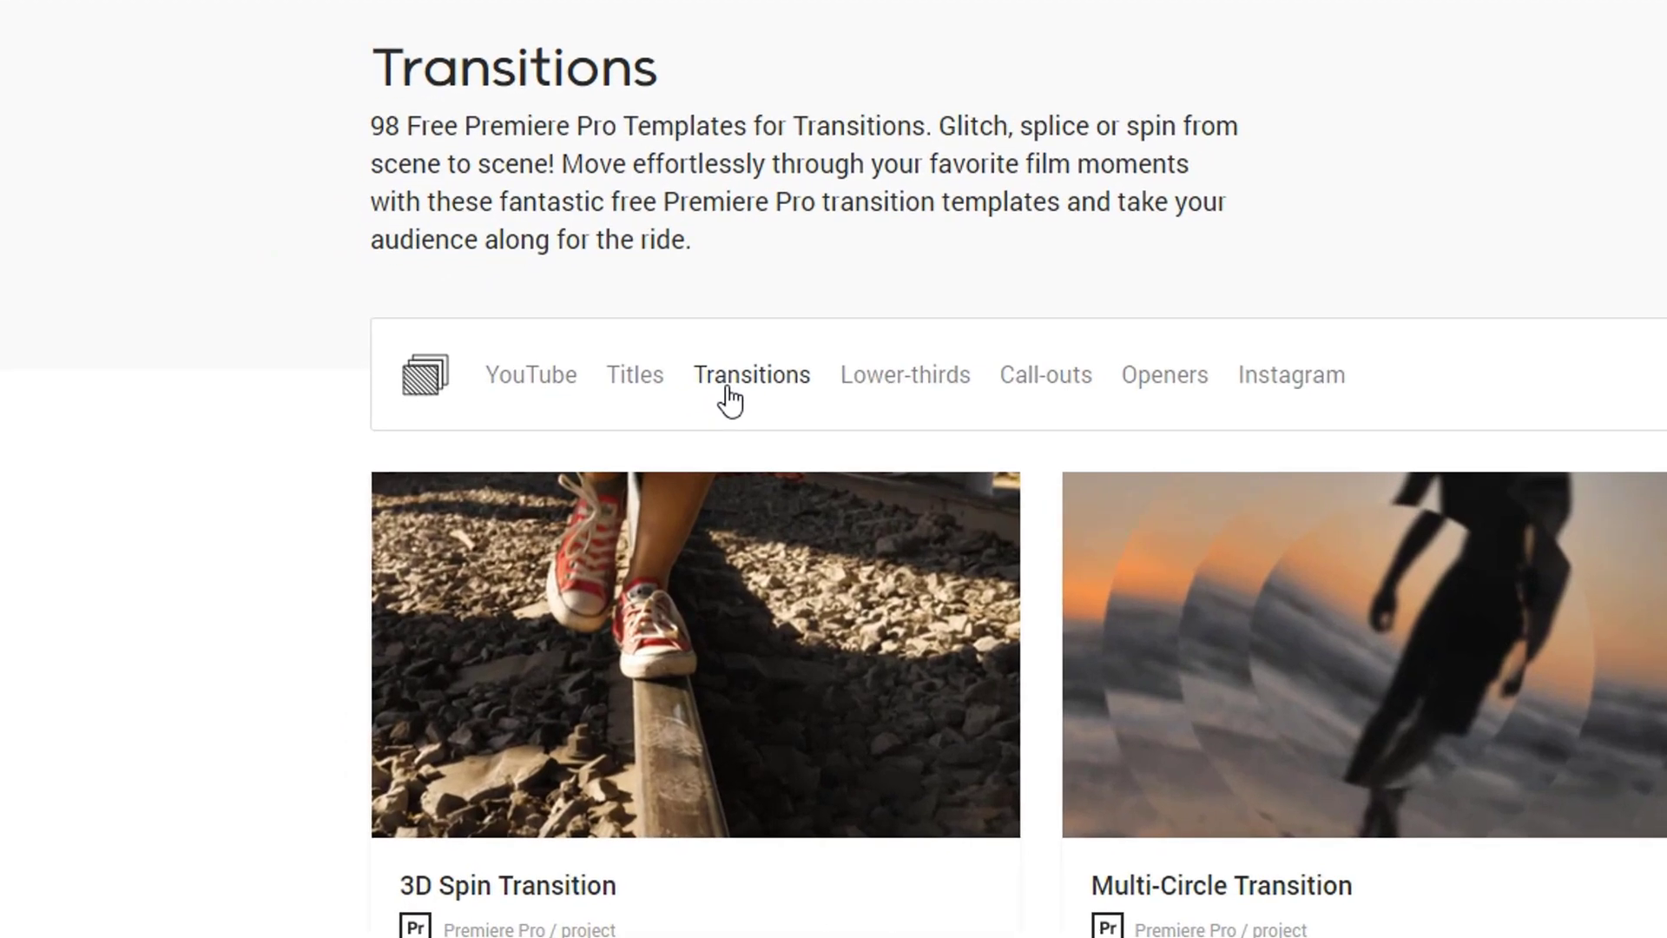
Step: Browse to the second page of Mixkit's Transitions templates
left_click(448, 413)
scroll(742, 392, "down", 10)
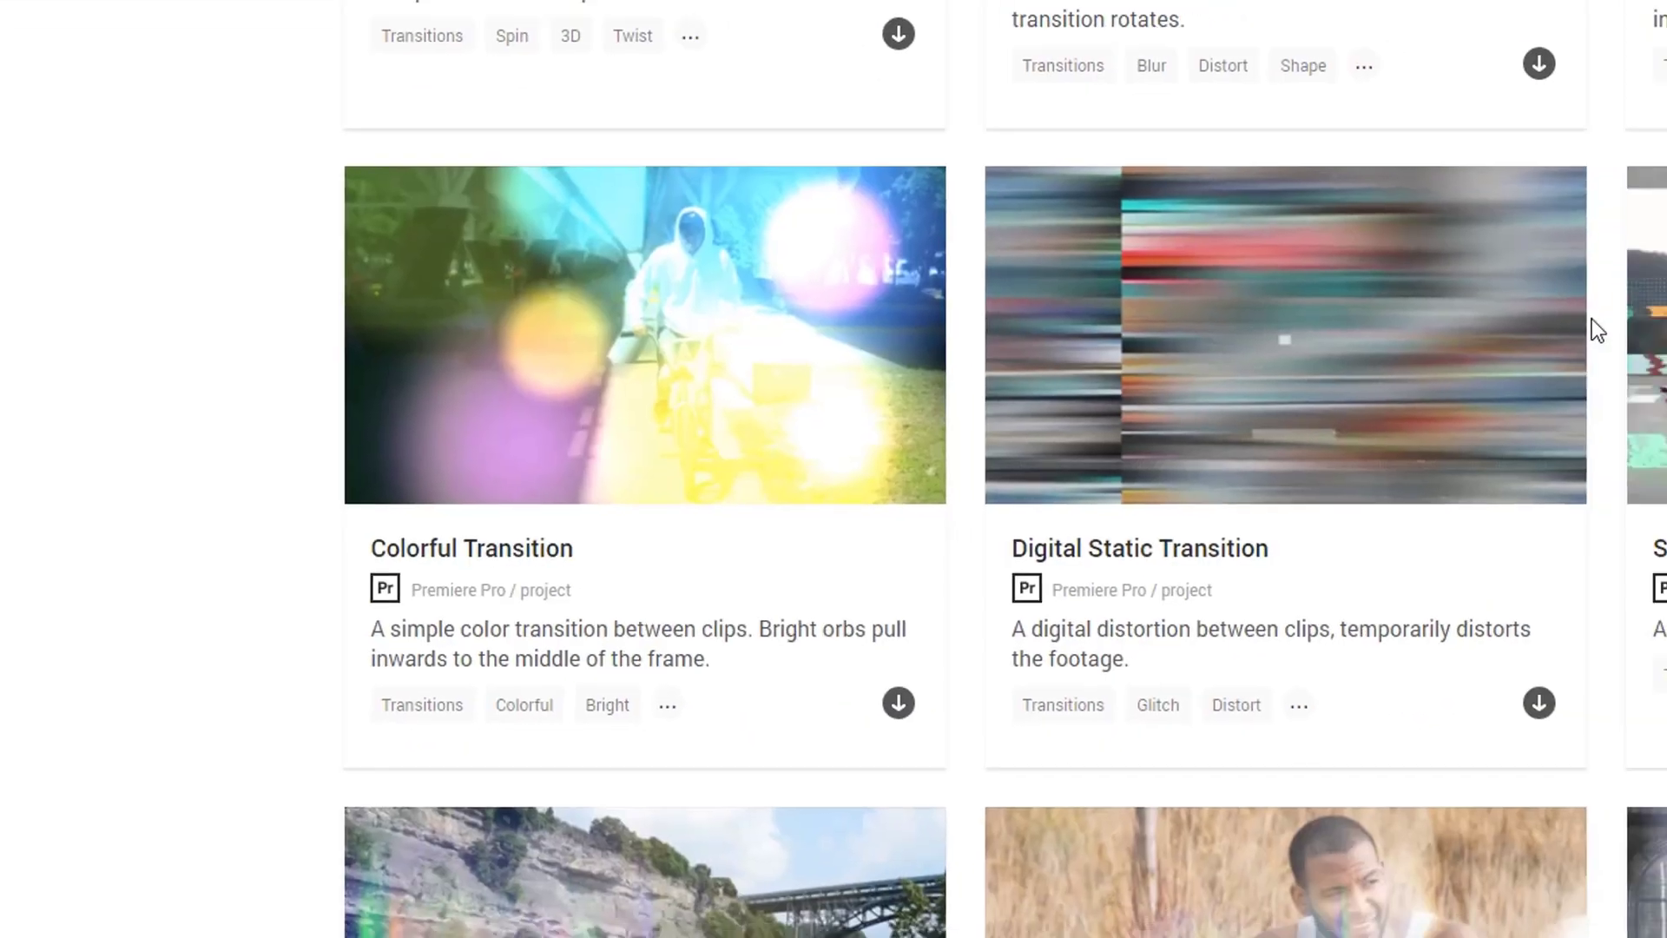
scroll(1068, 385, "down", 10)
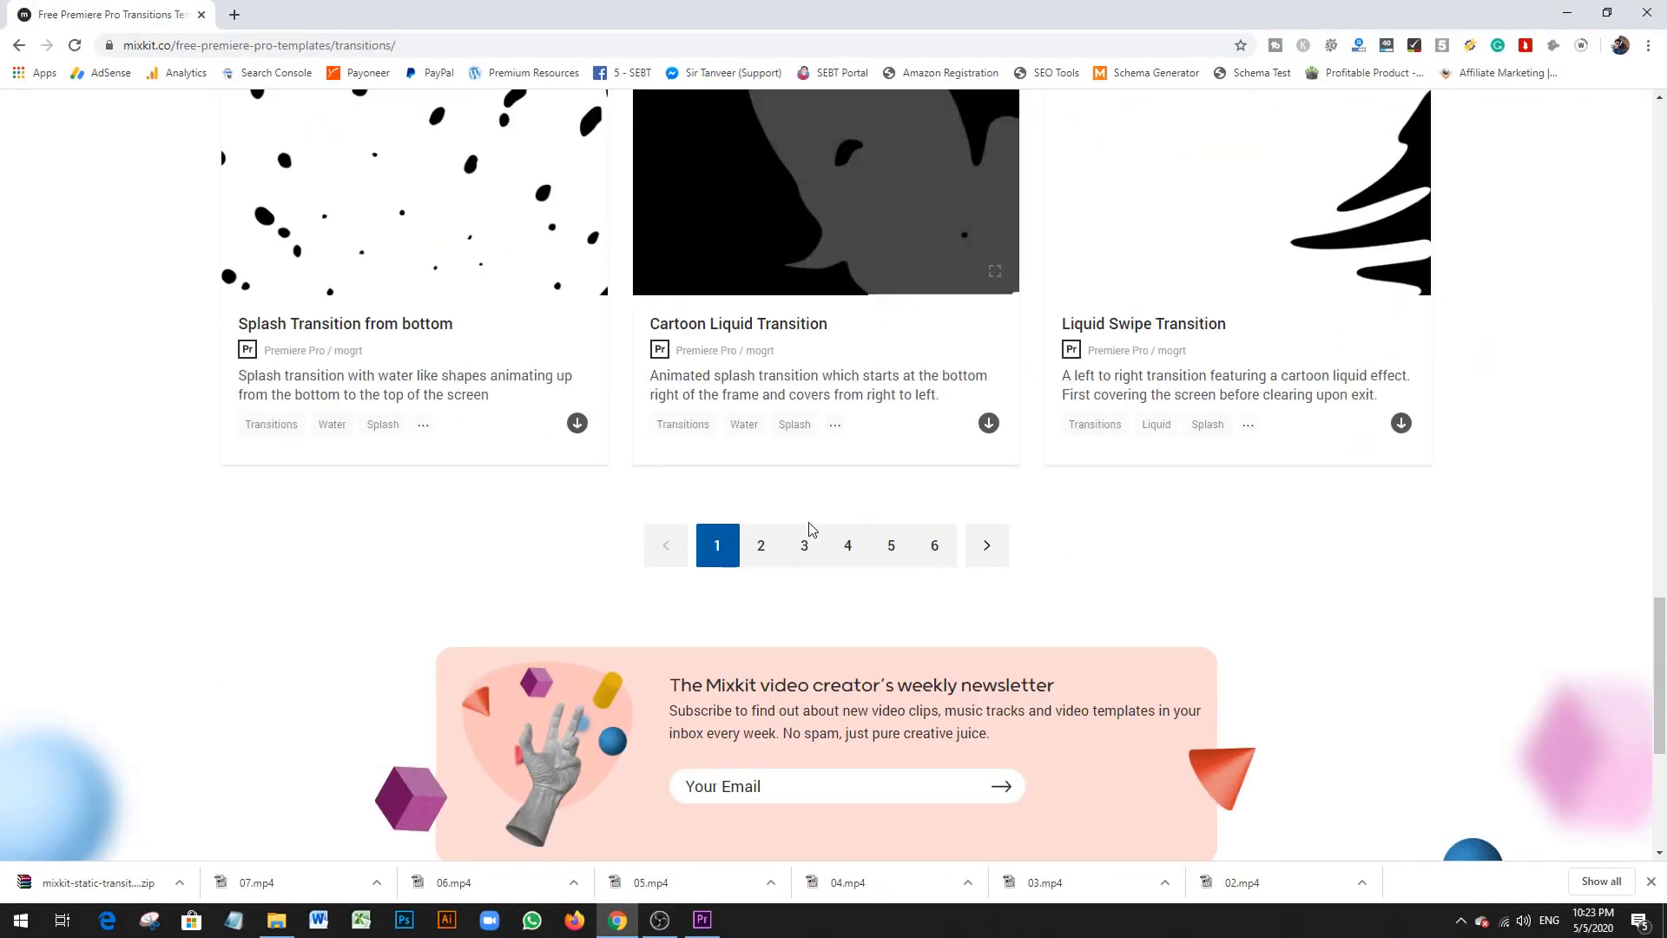
left_click(803, 552)
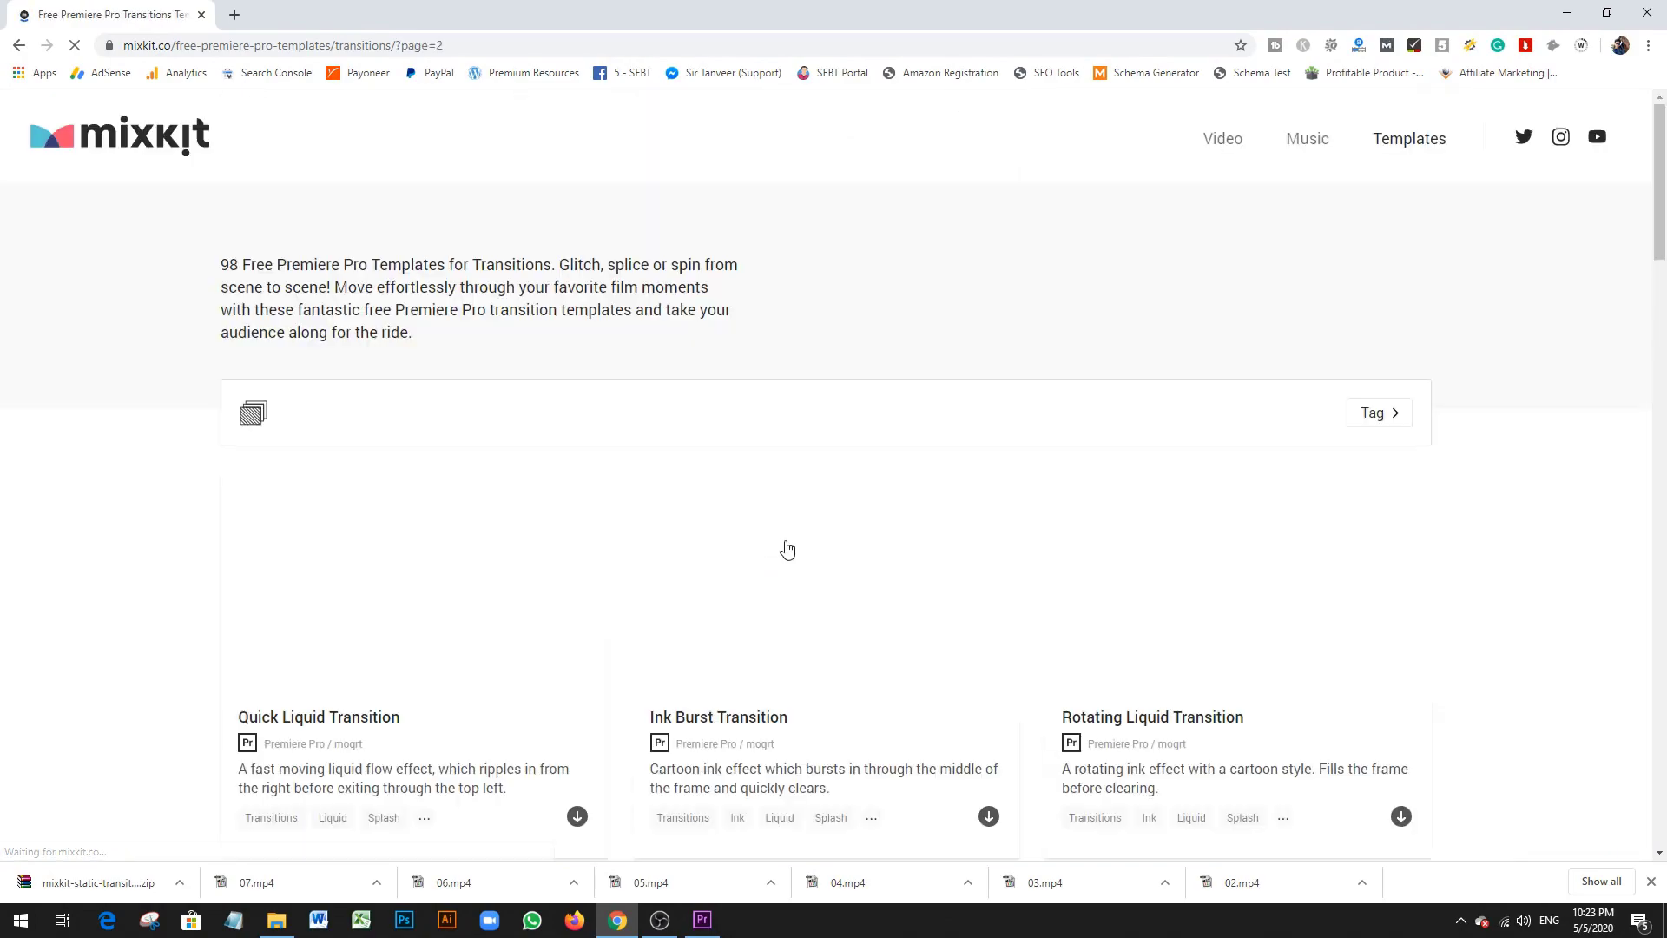
scroll(889, 502, "down", 1)
scroll(889, 503, "down", 15)
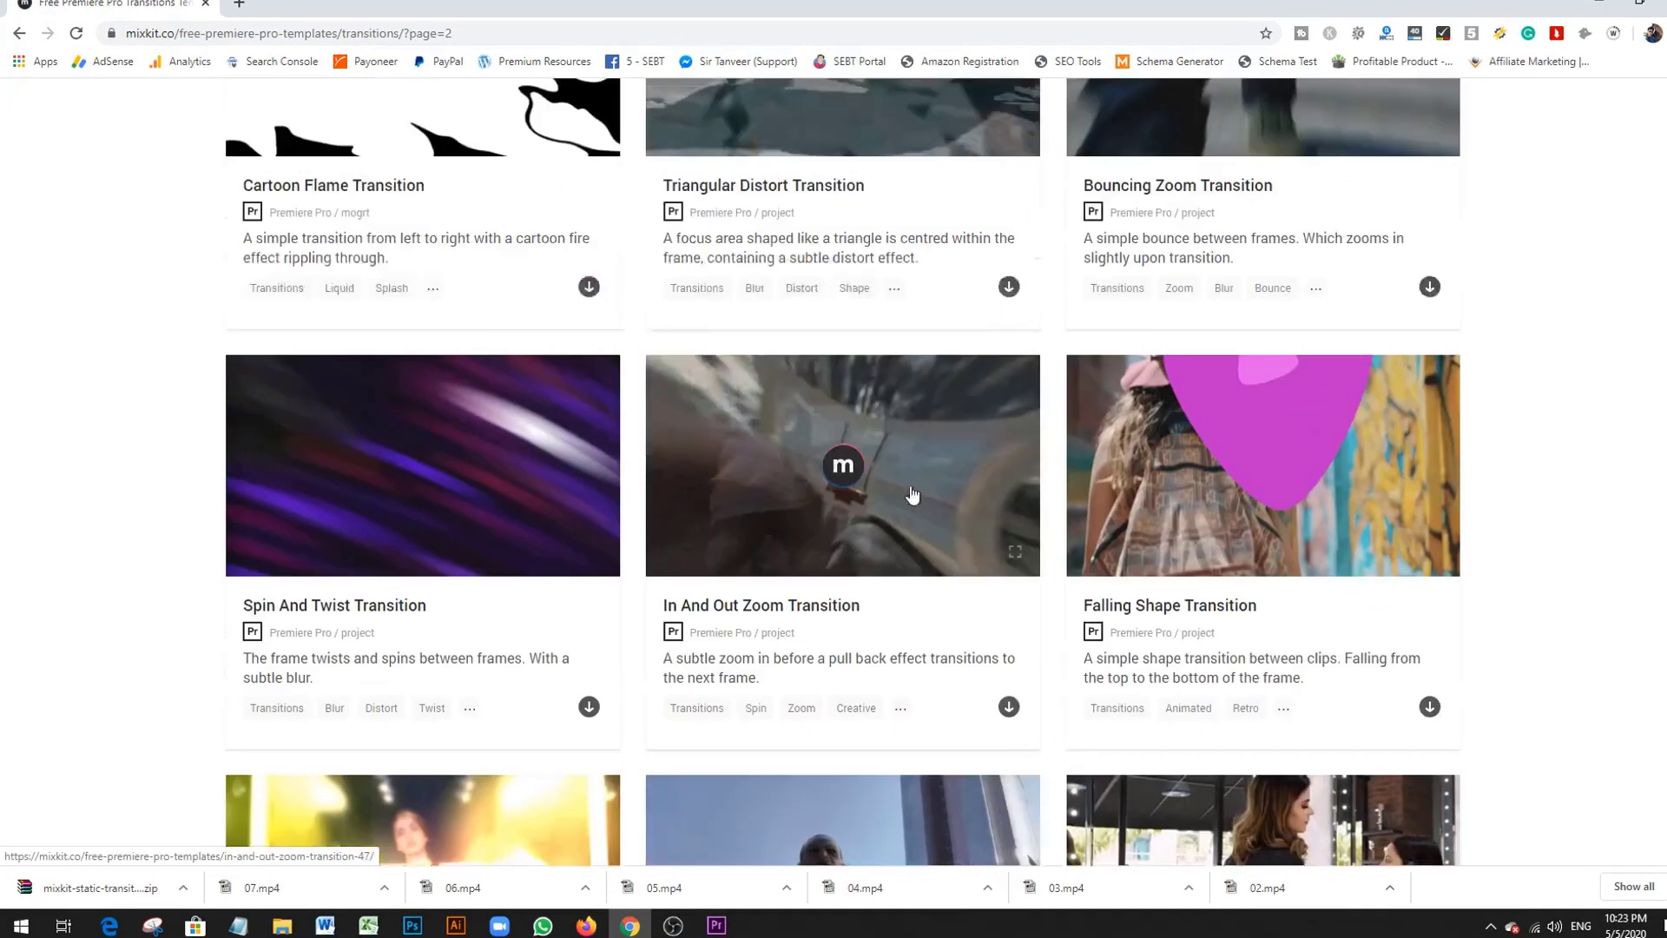
mouse_move(453, 512)
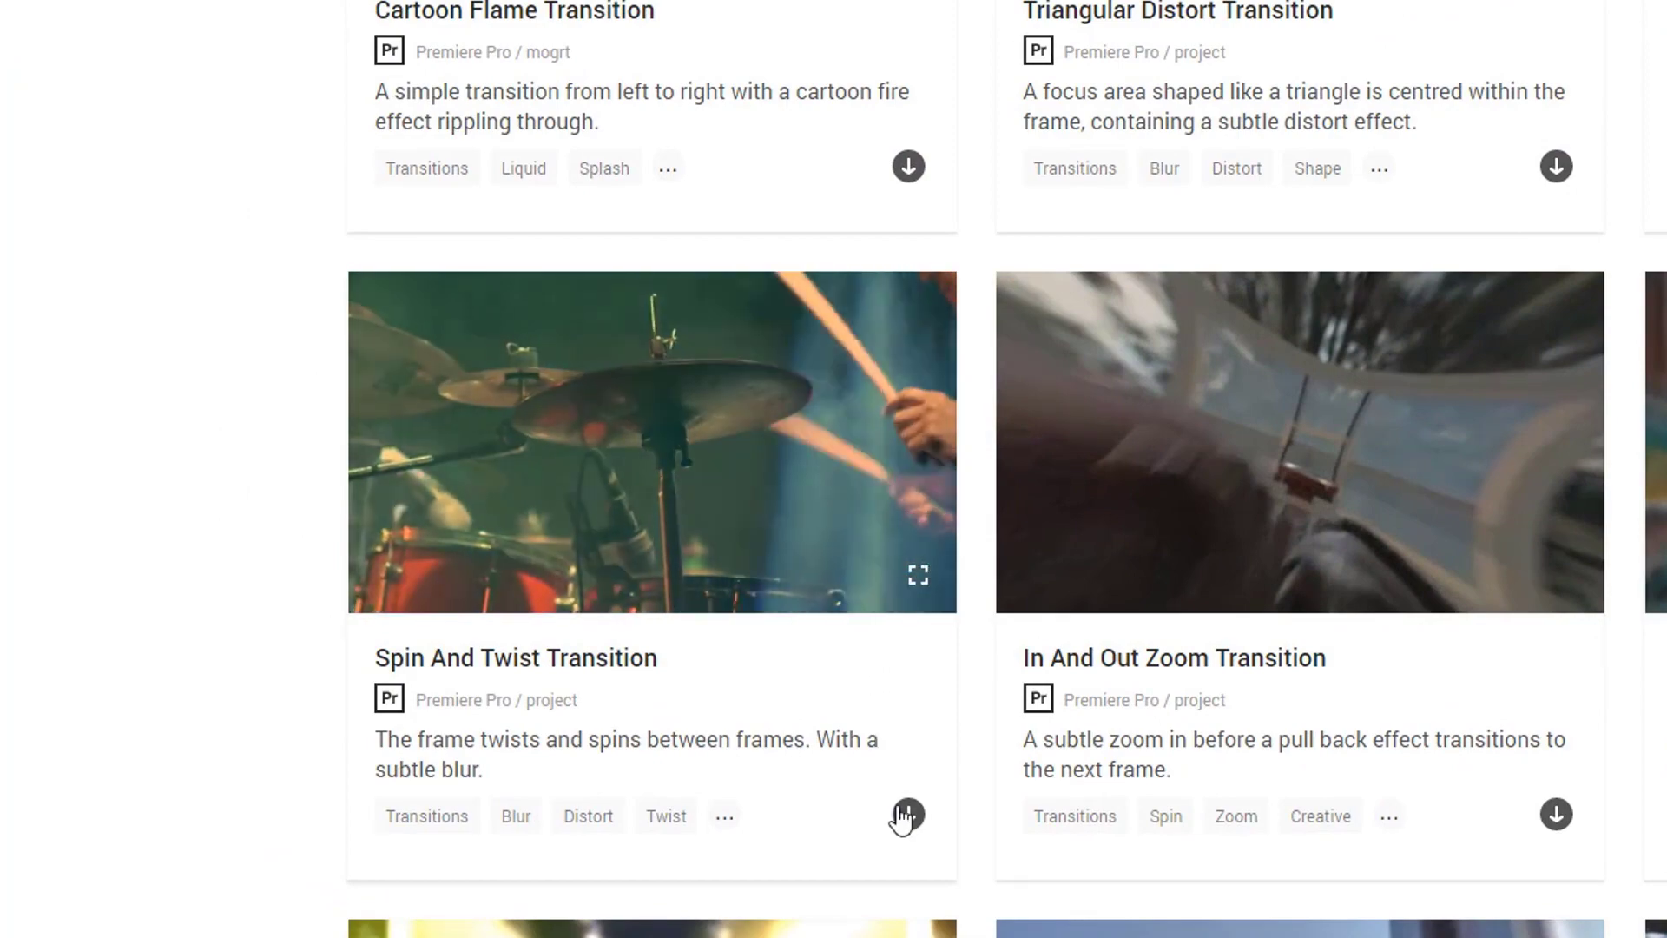
Step: Download the Spin And Twist Transition archive to the Desktop and minimize Chrome
left_click(907, 816)
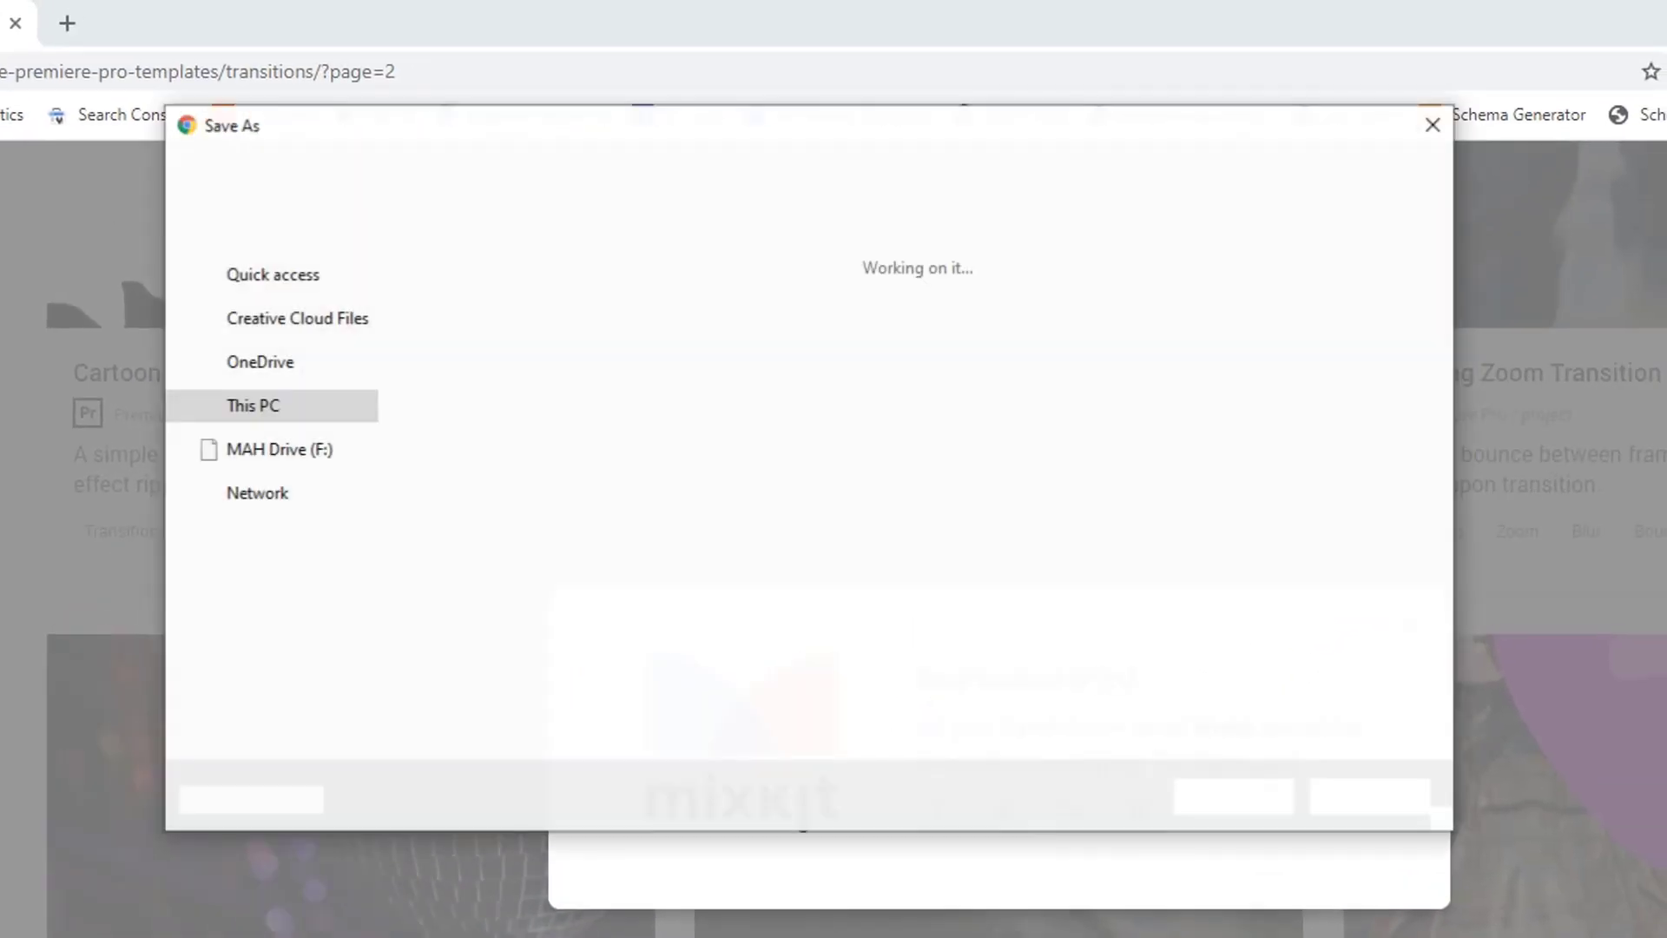
left_click(293, 340)
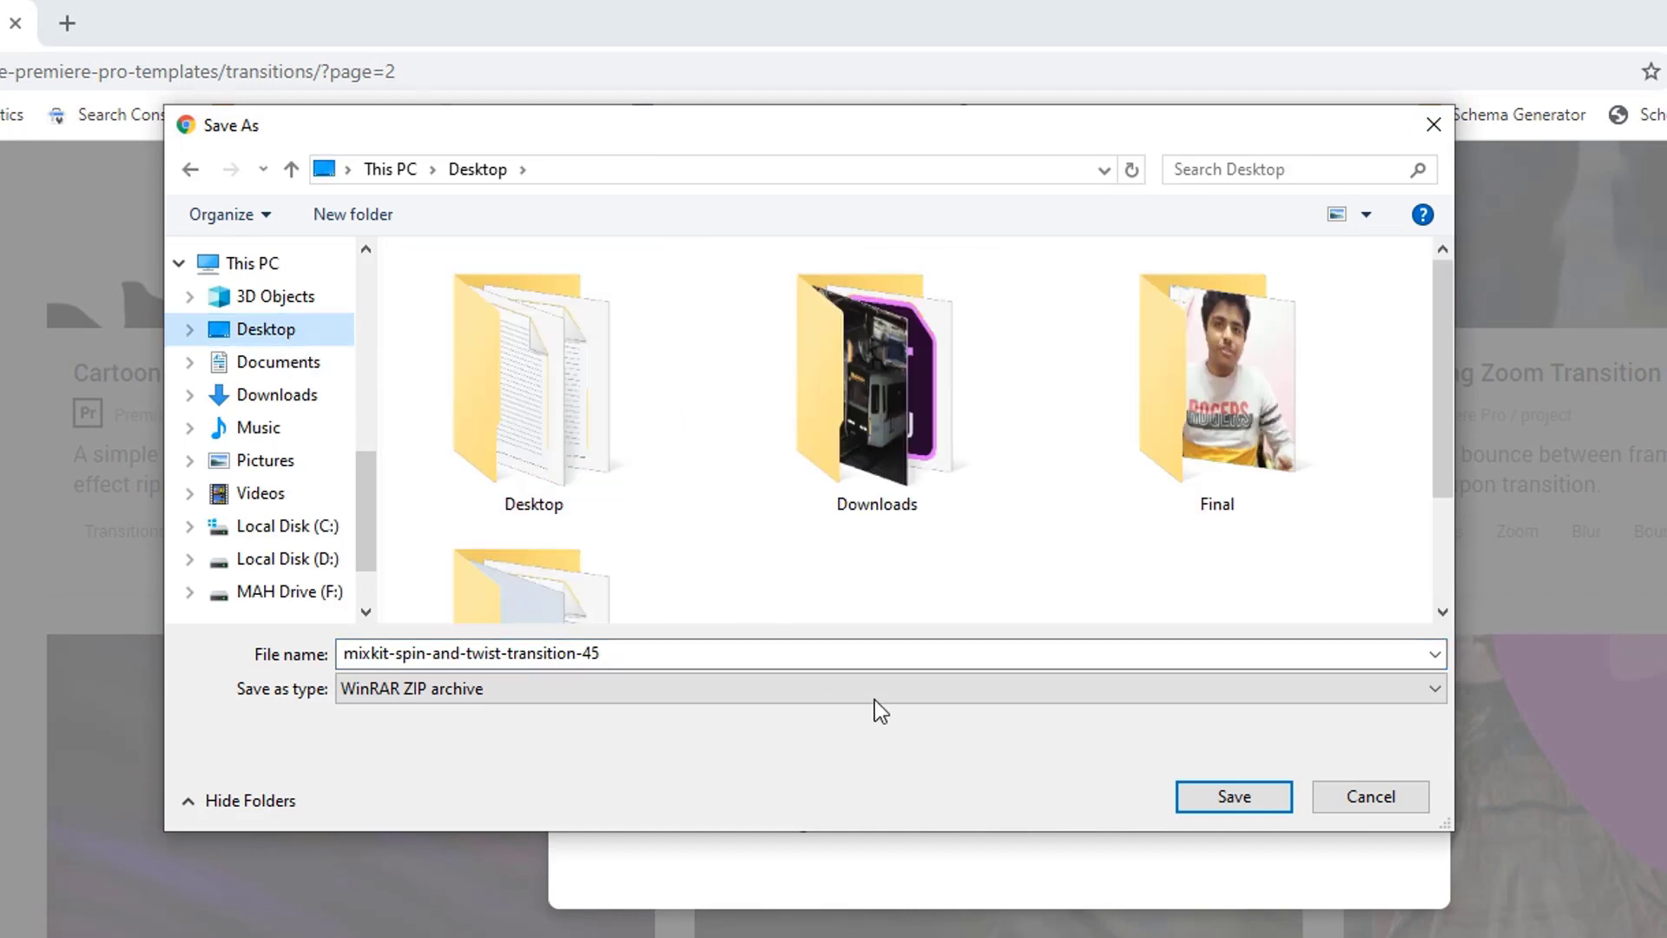
left_click(1229, 797)
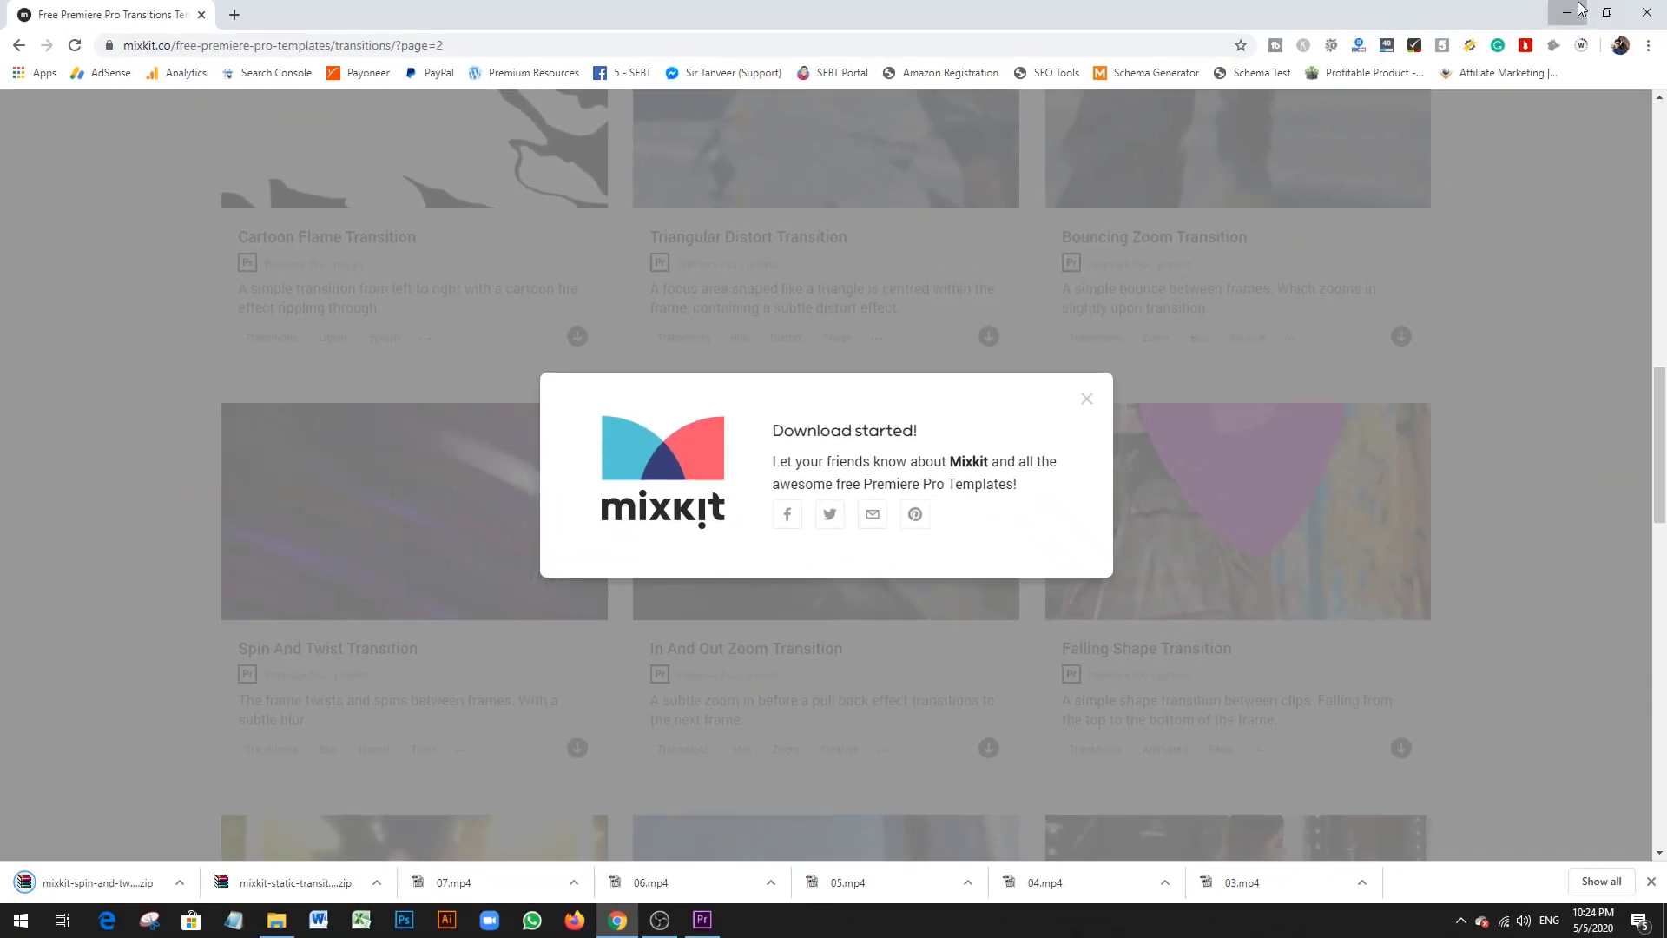
left_click(1564, 16)
Step: Extract mixkit-spin-and-twist-transition-45 on the Desktop and drag mixkit-45.prproj into Premiere's Project panel
left_click(1565, 12)
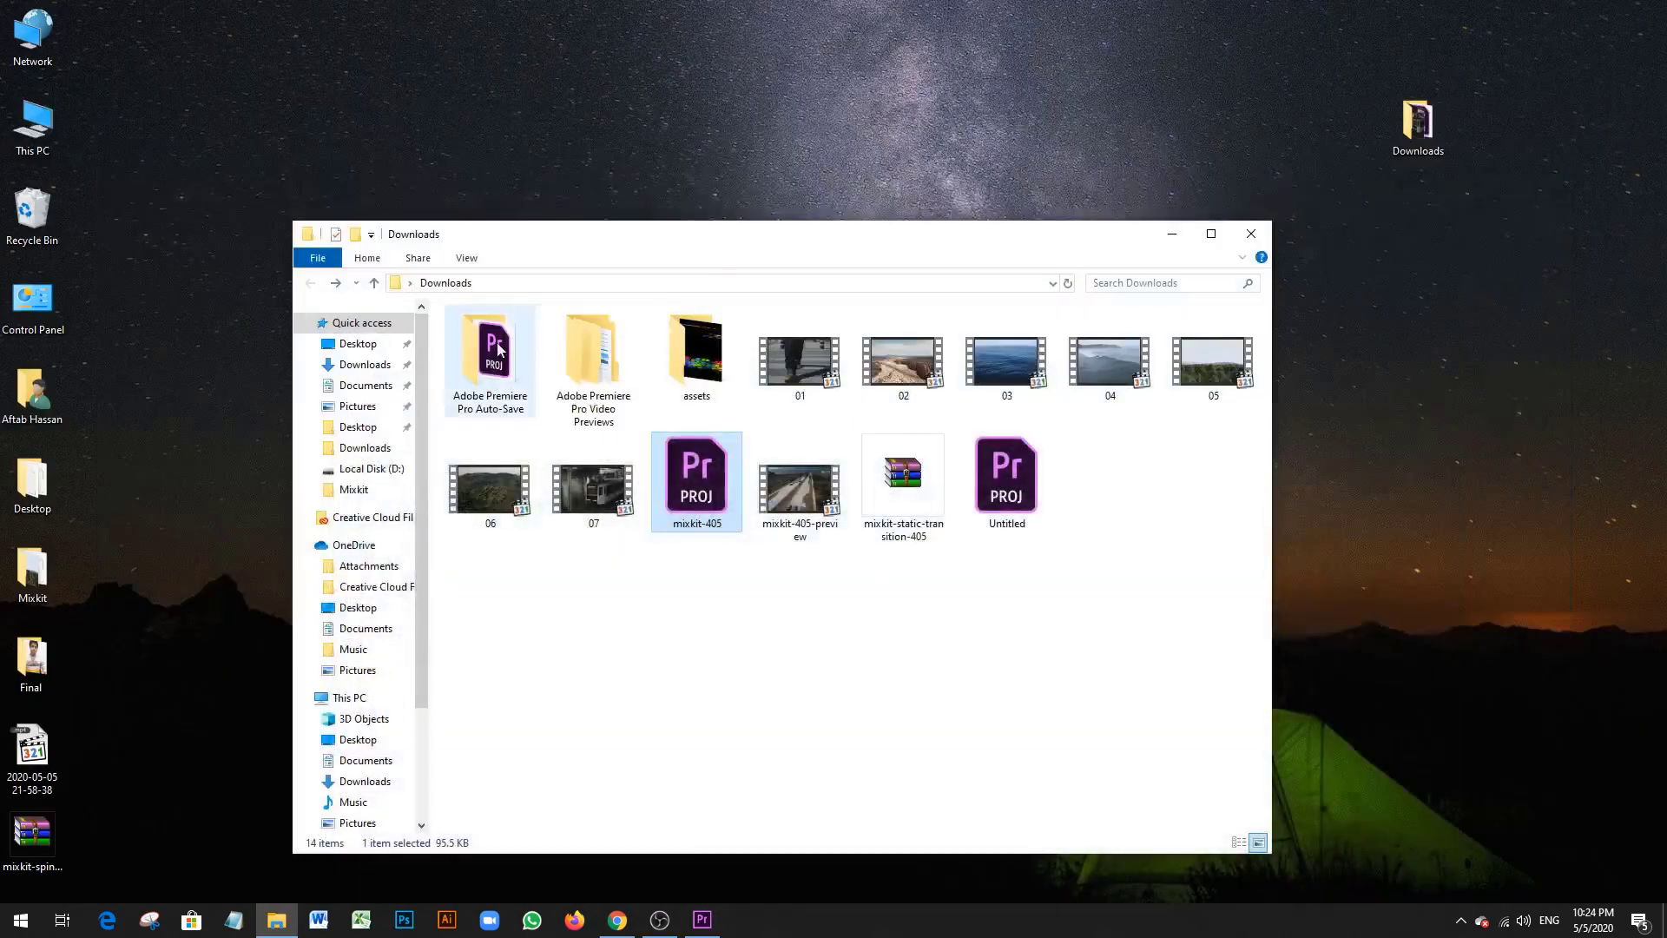
left_click(1251, 234)
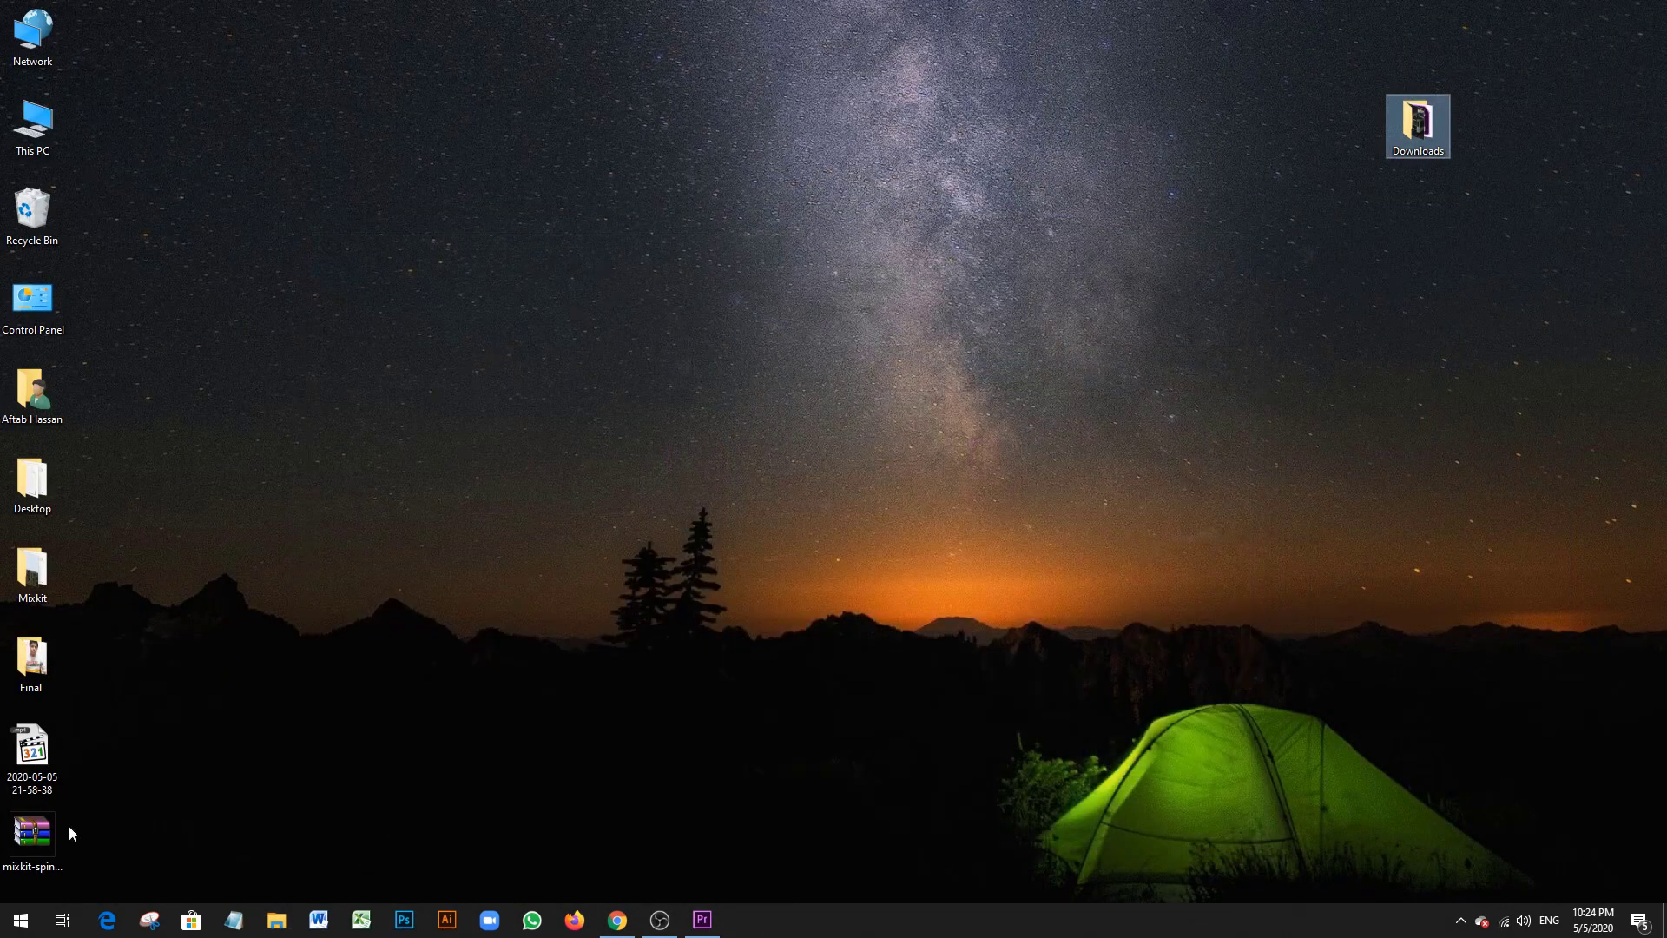
left_click_drag(35, 832, 854, 199)
right_click(843, 221)
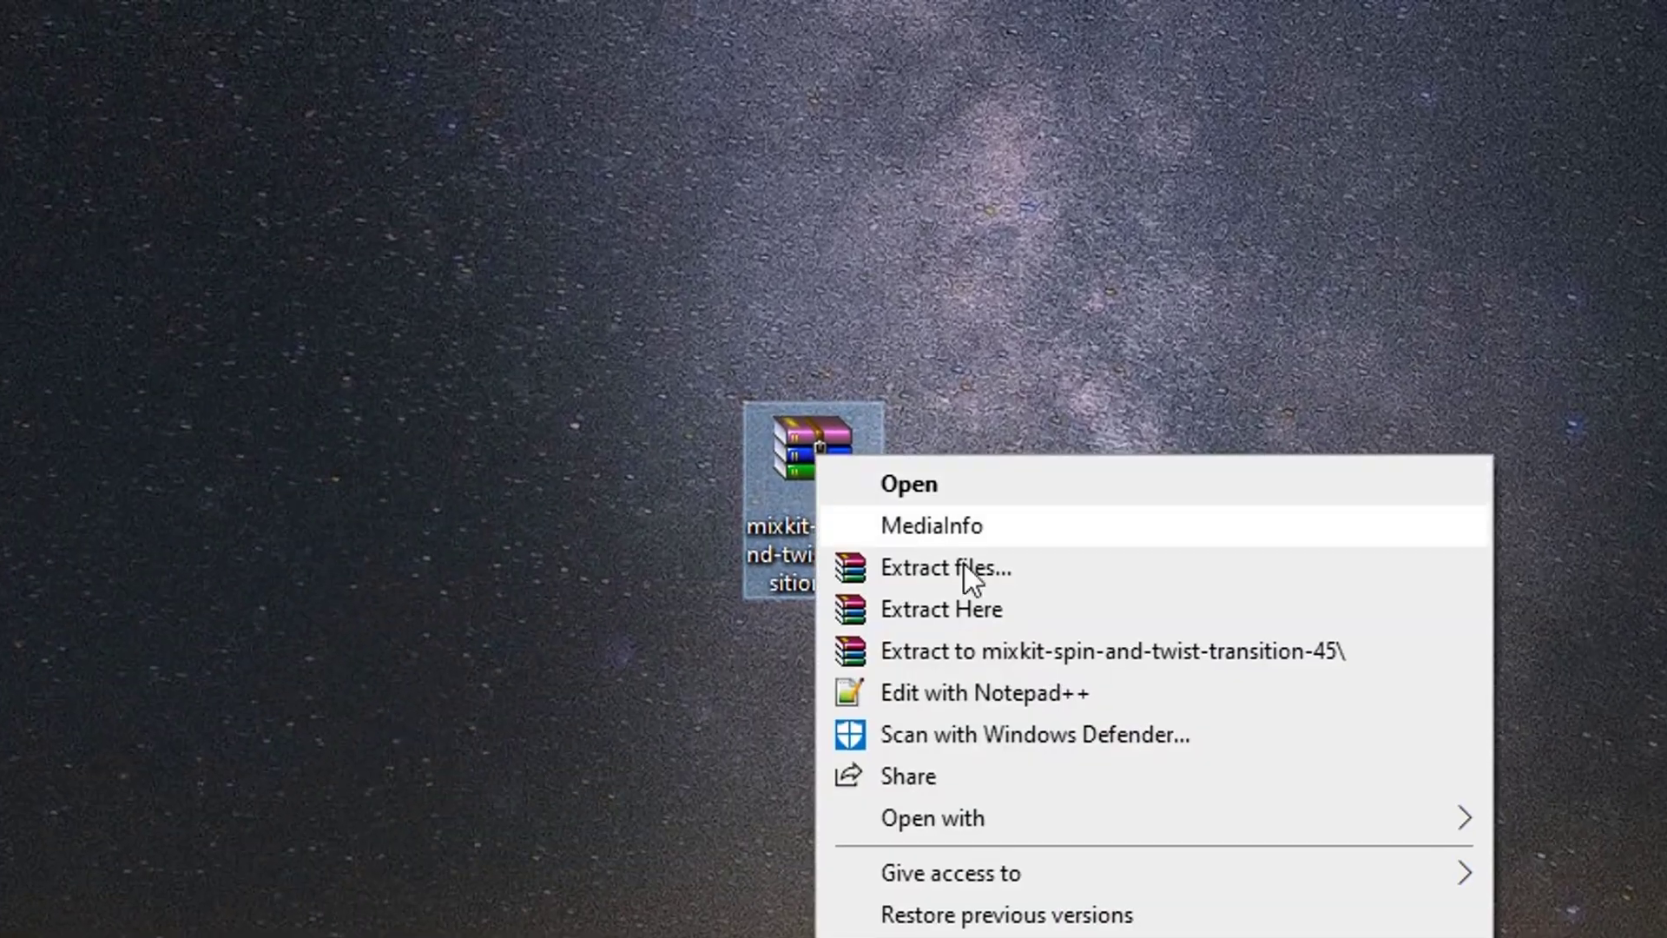
left_click(911, 294)
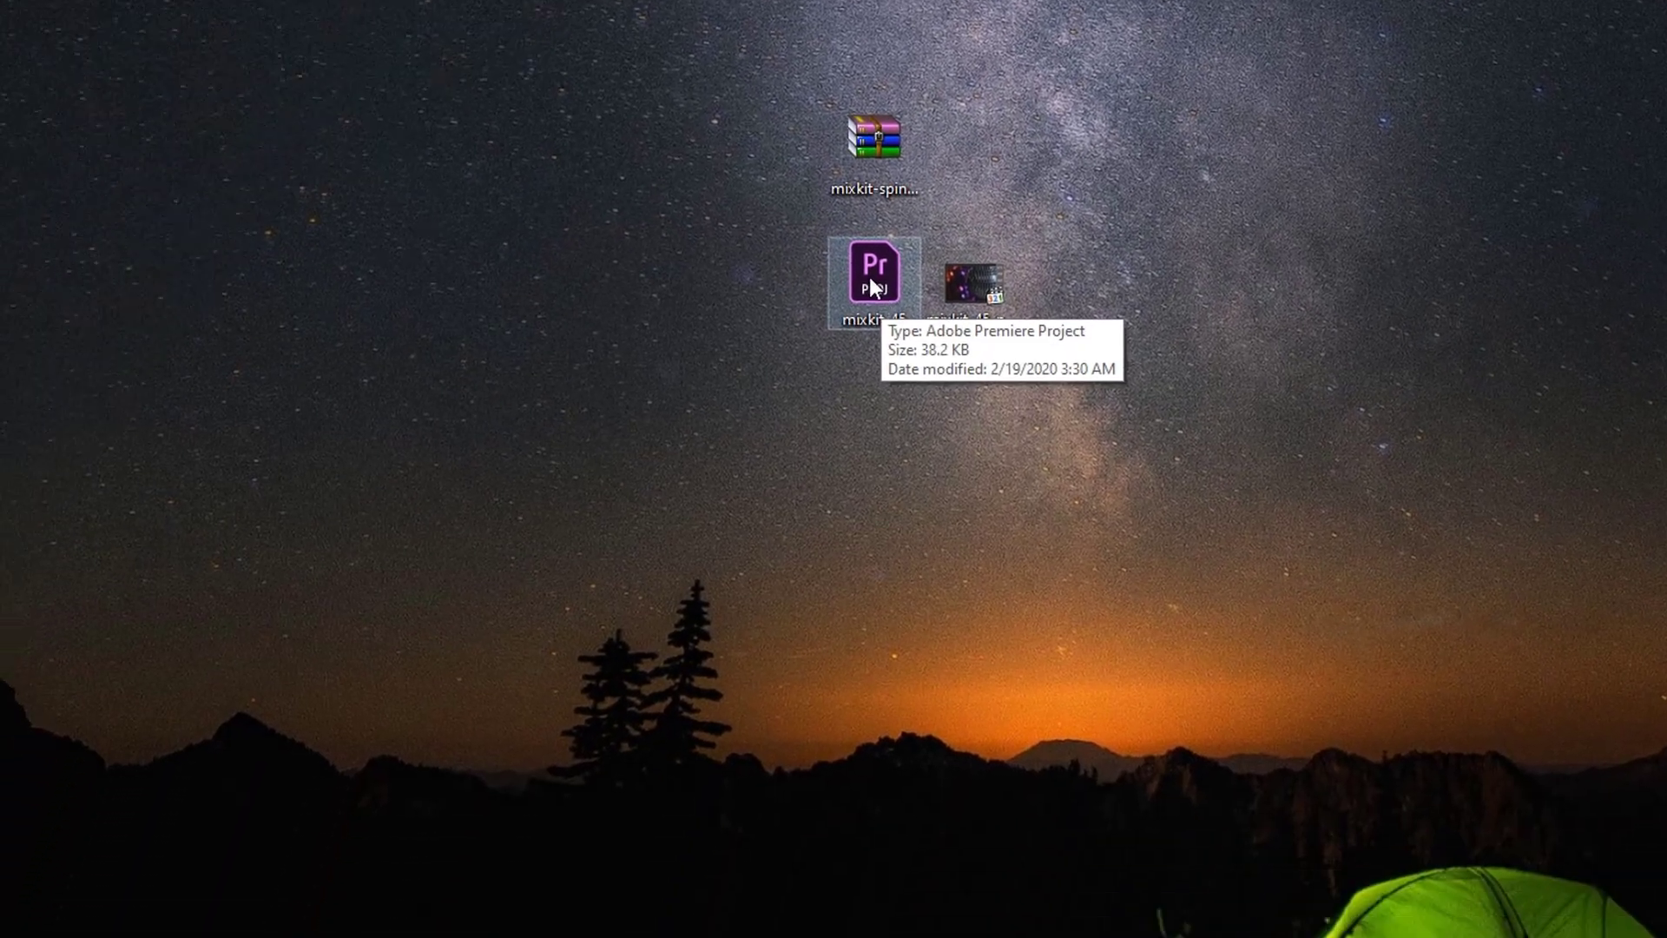
left_click_drag(816, 458, 671, 937)
left_click_drag(815, 665, 472, 223)
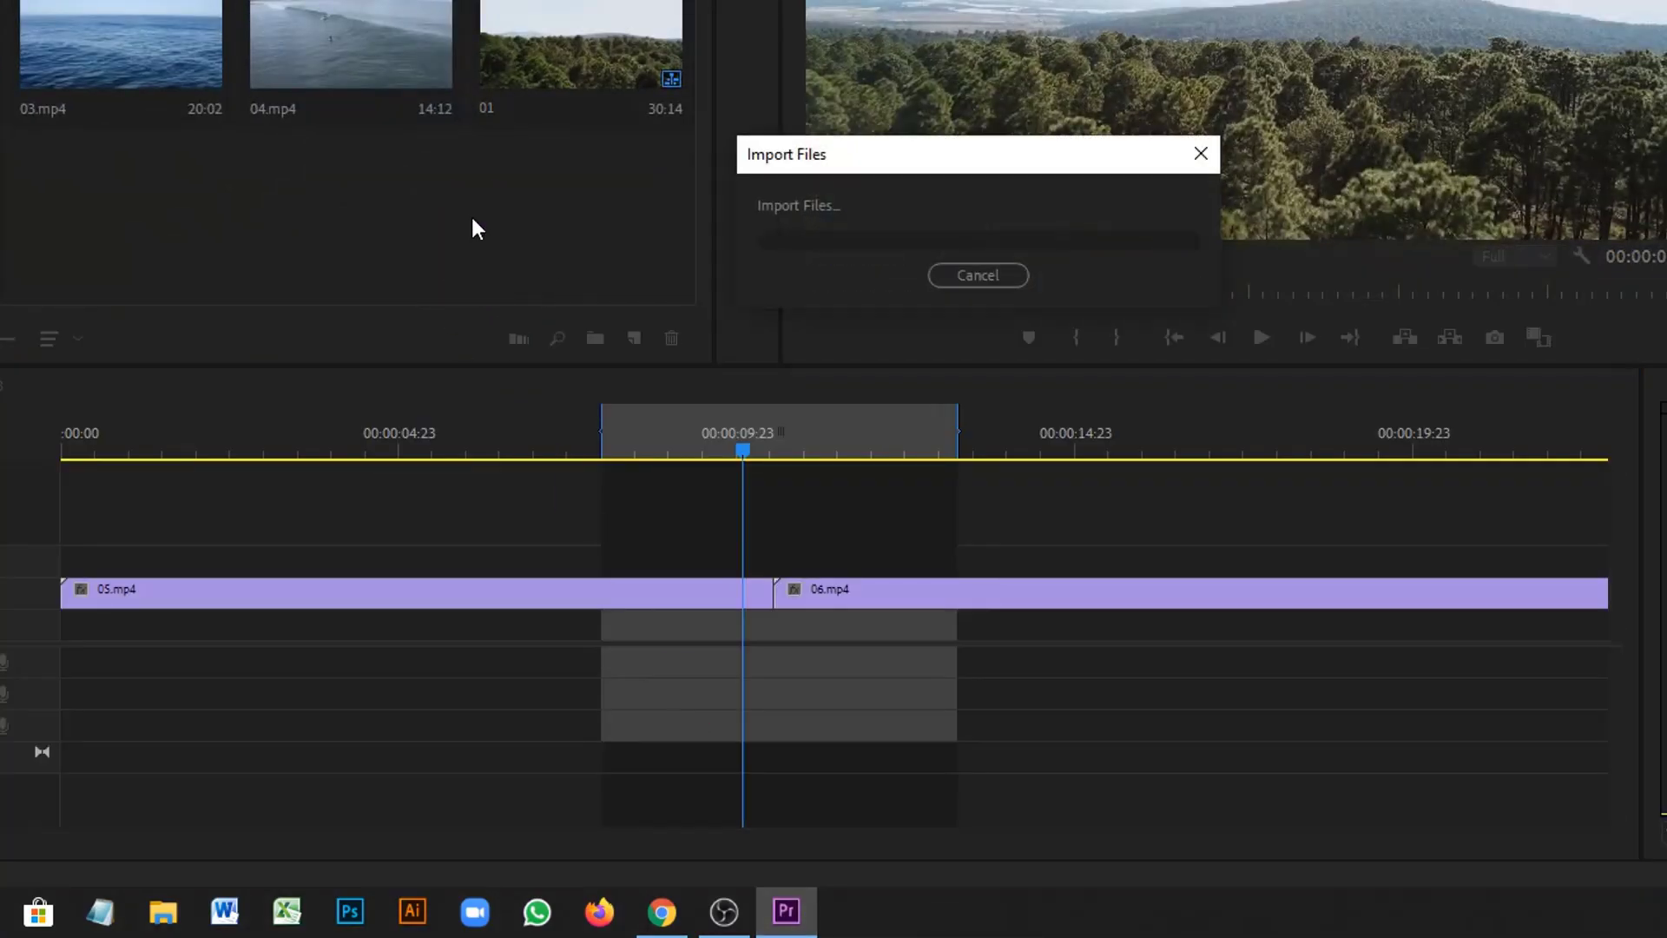
Step: Confirm the mixkit-45 import, skip Link Media, and open the Elastic Transition sequence from the mixkit-45 bin
left_click(1011, 376)
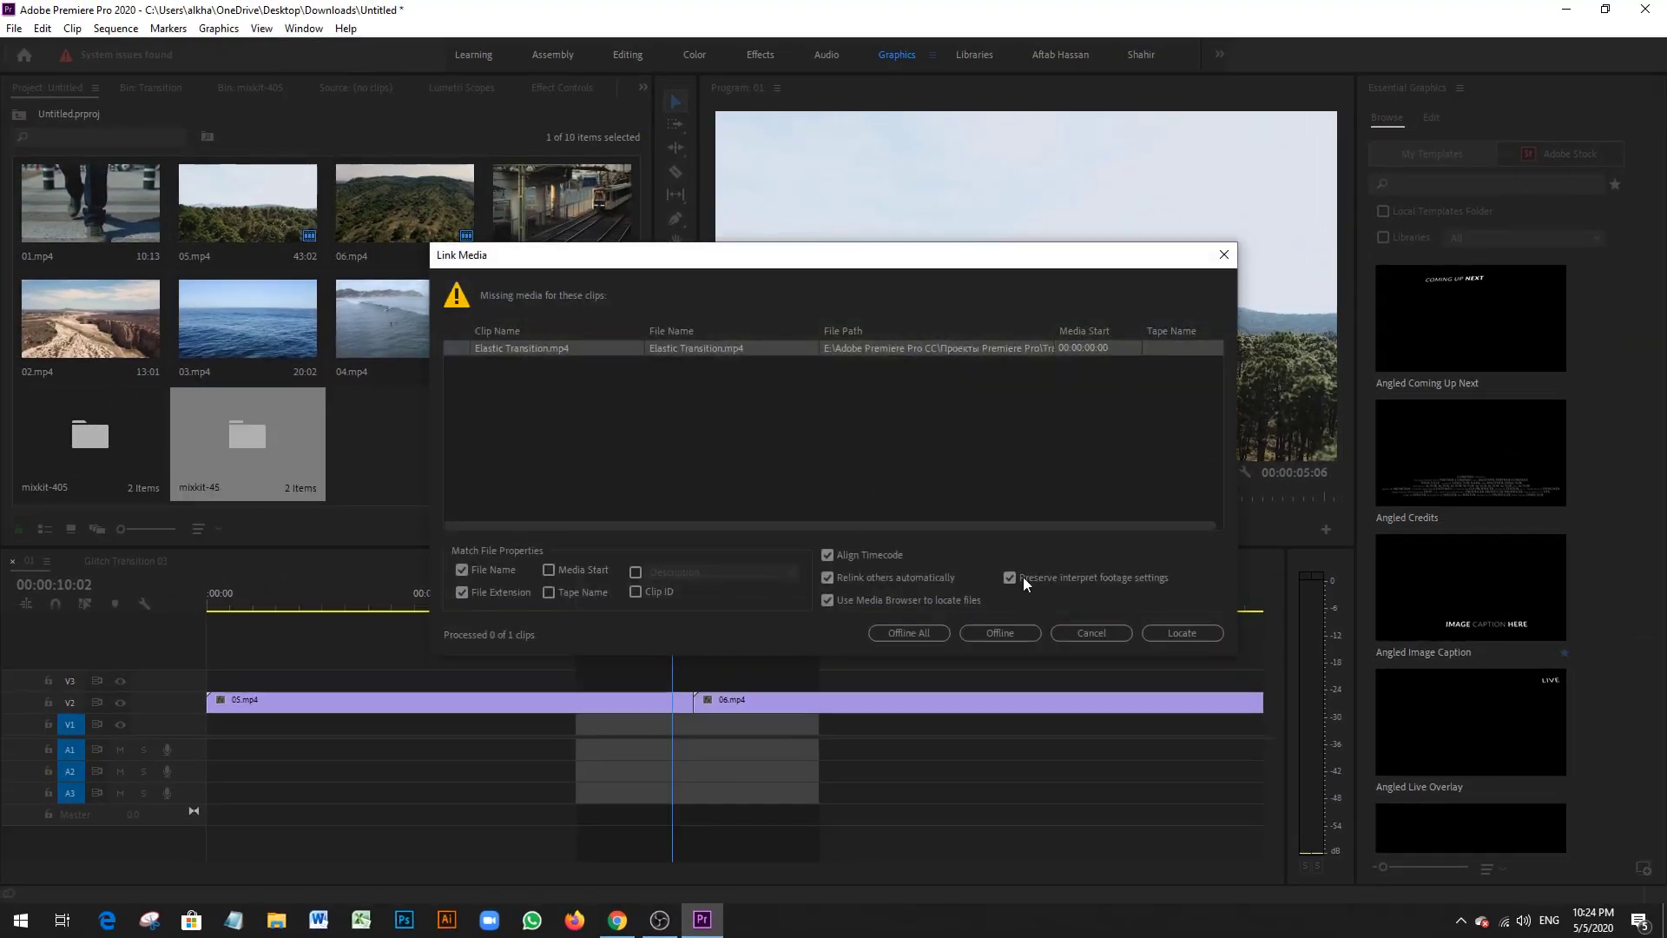
left_click(1101, 637)
double_click(283, 465)
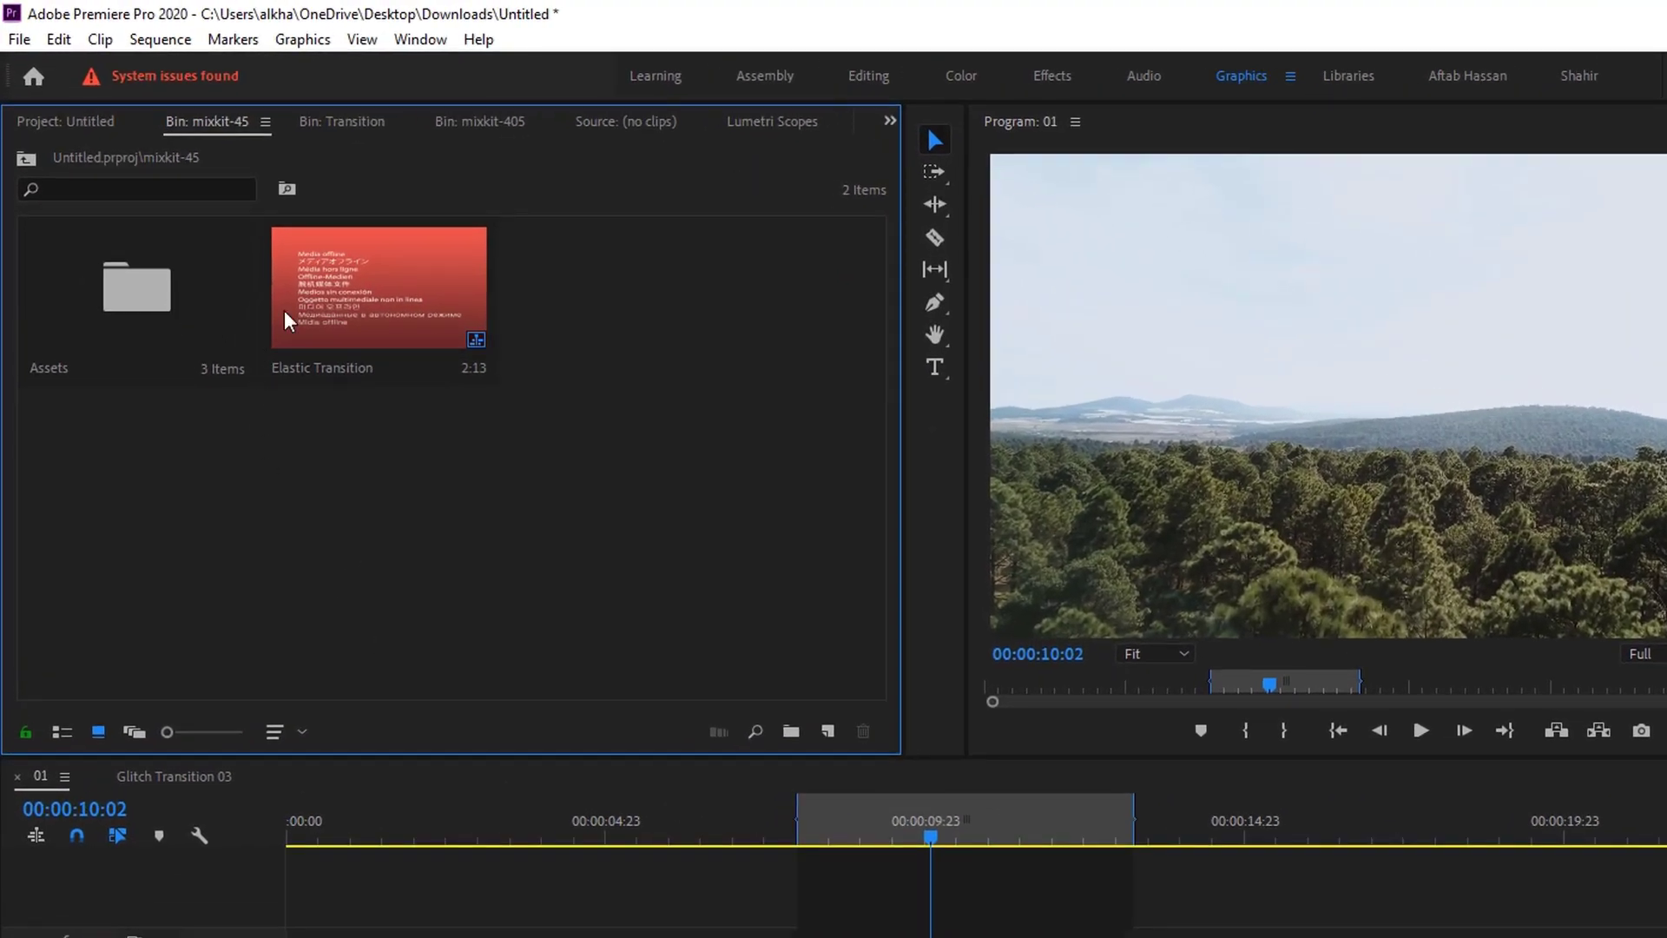
double_click(388, 294)
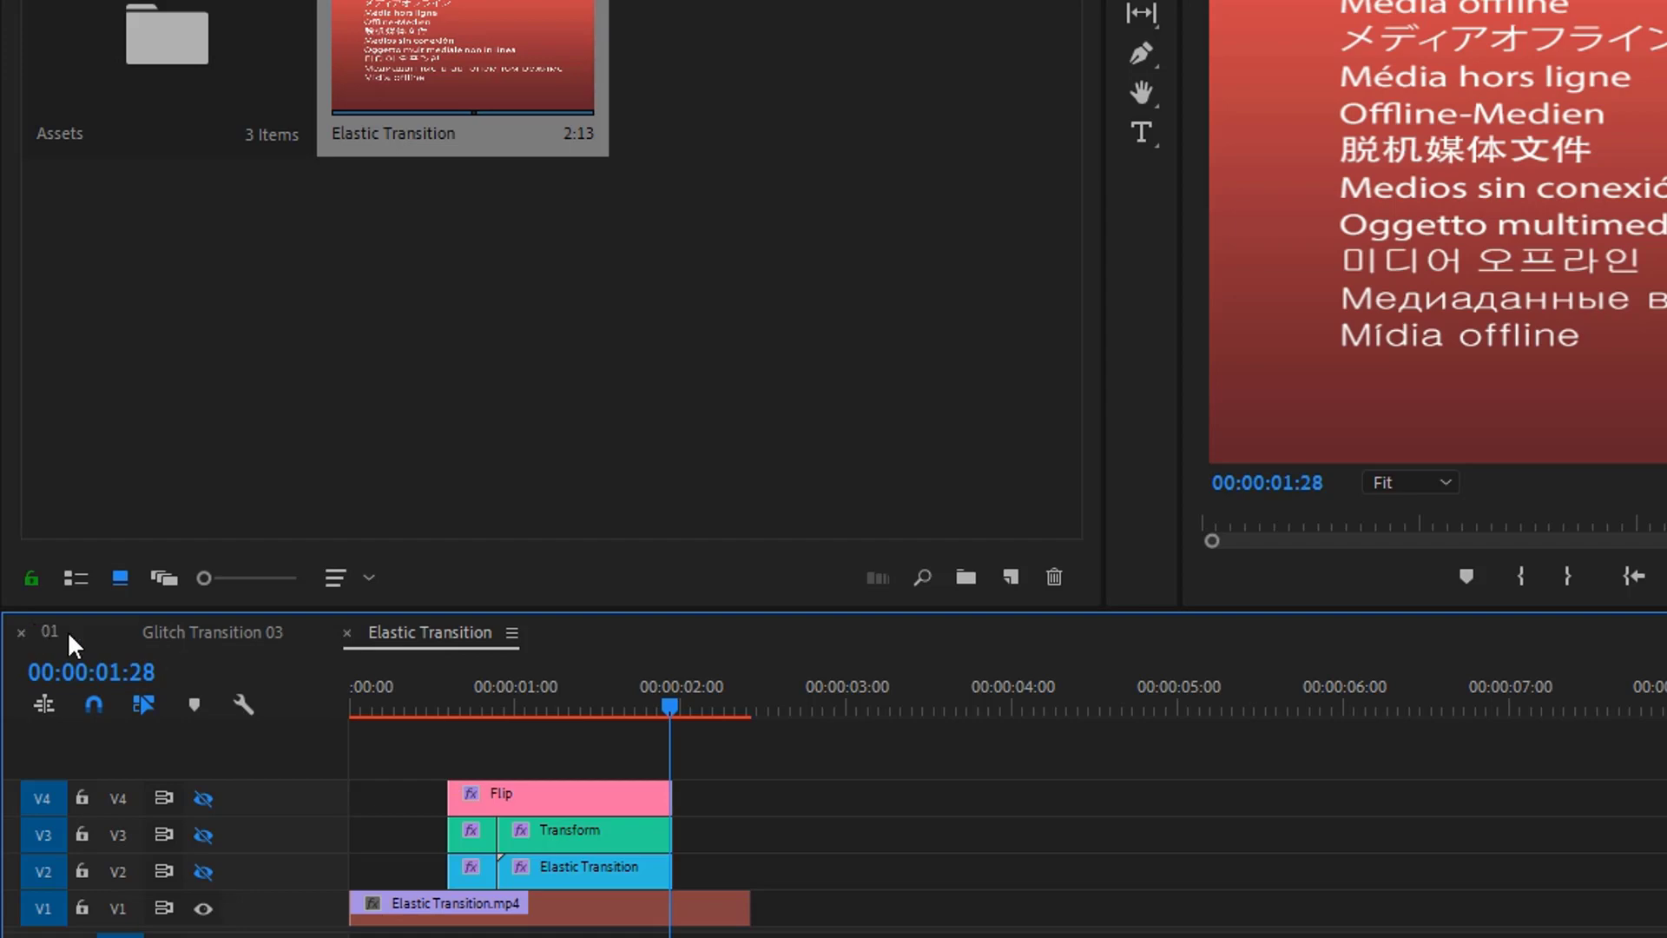
Step: Copy the V2–V4 Elastic Transition, Transform and Flip clips into sequence 01
right_click(227, 634)
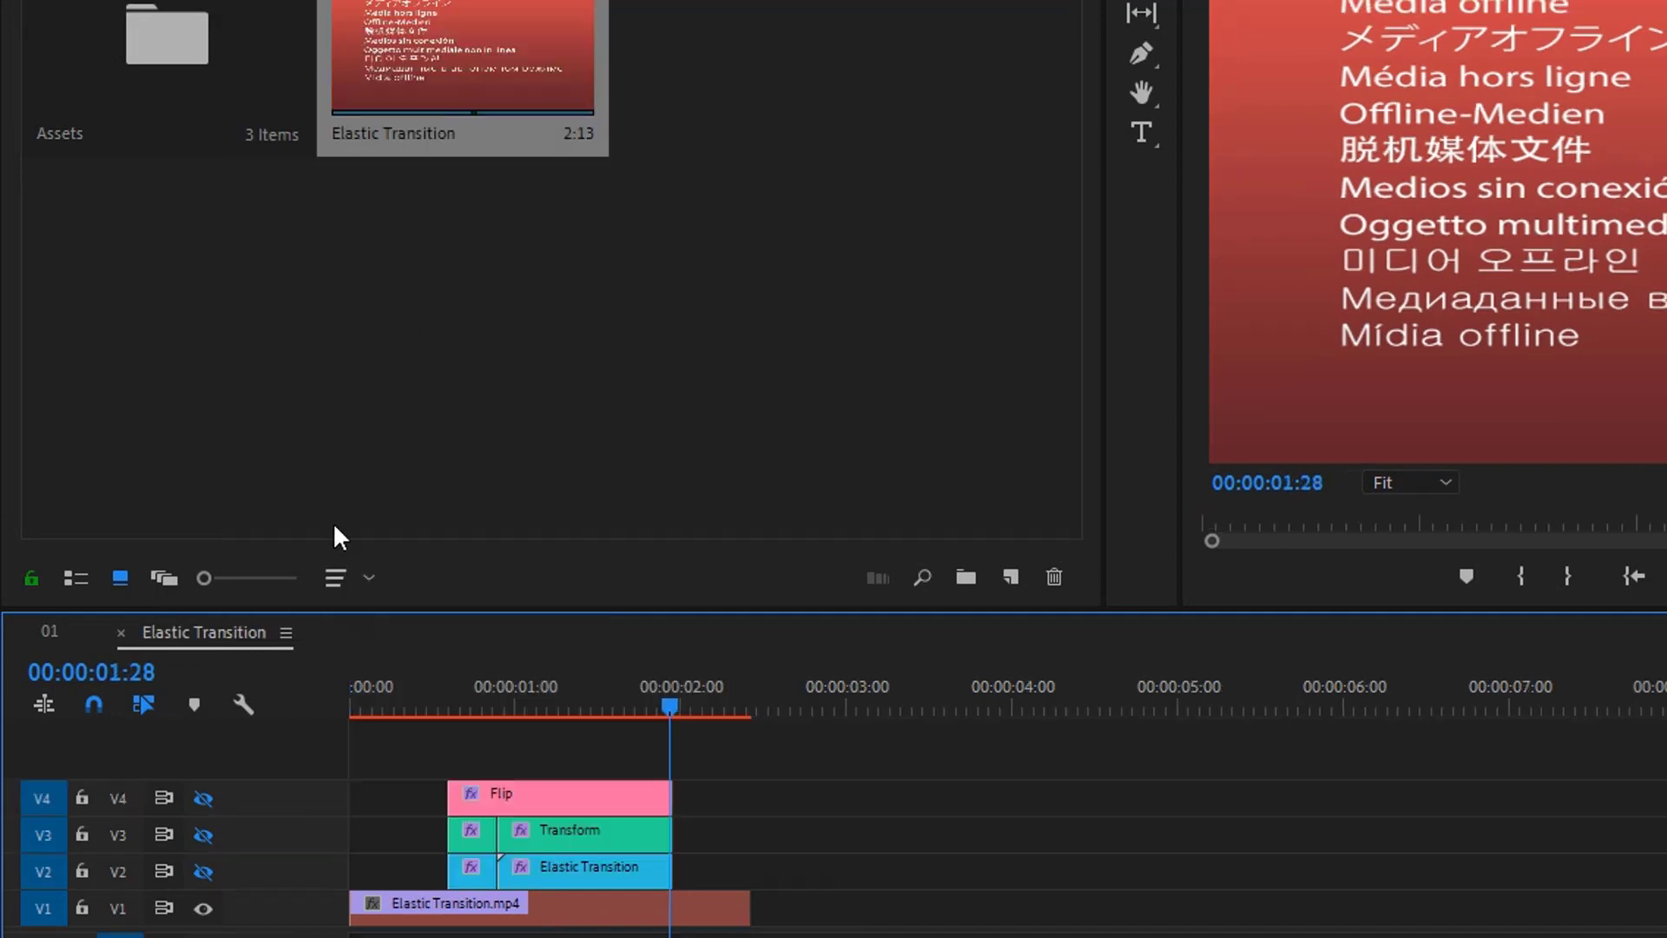
left_click_drag(478, 761, 752, 874)
left_click_drag(408, 763, 741, 874)
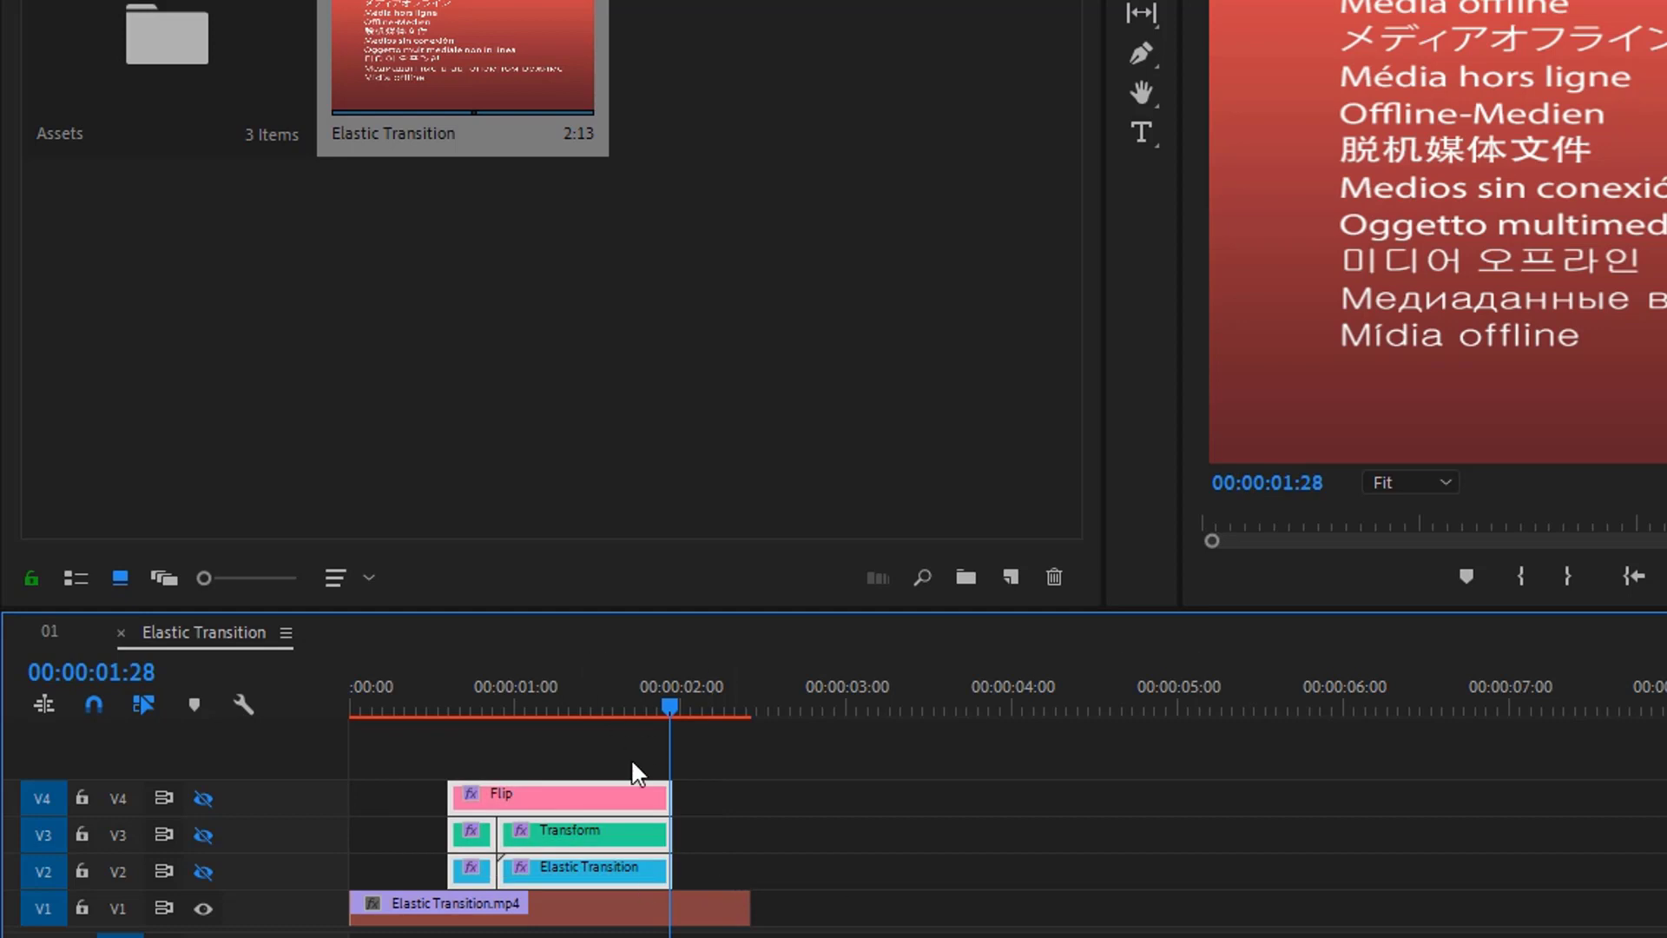
left_click_drag(586, 798, 1204, 751)
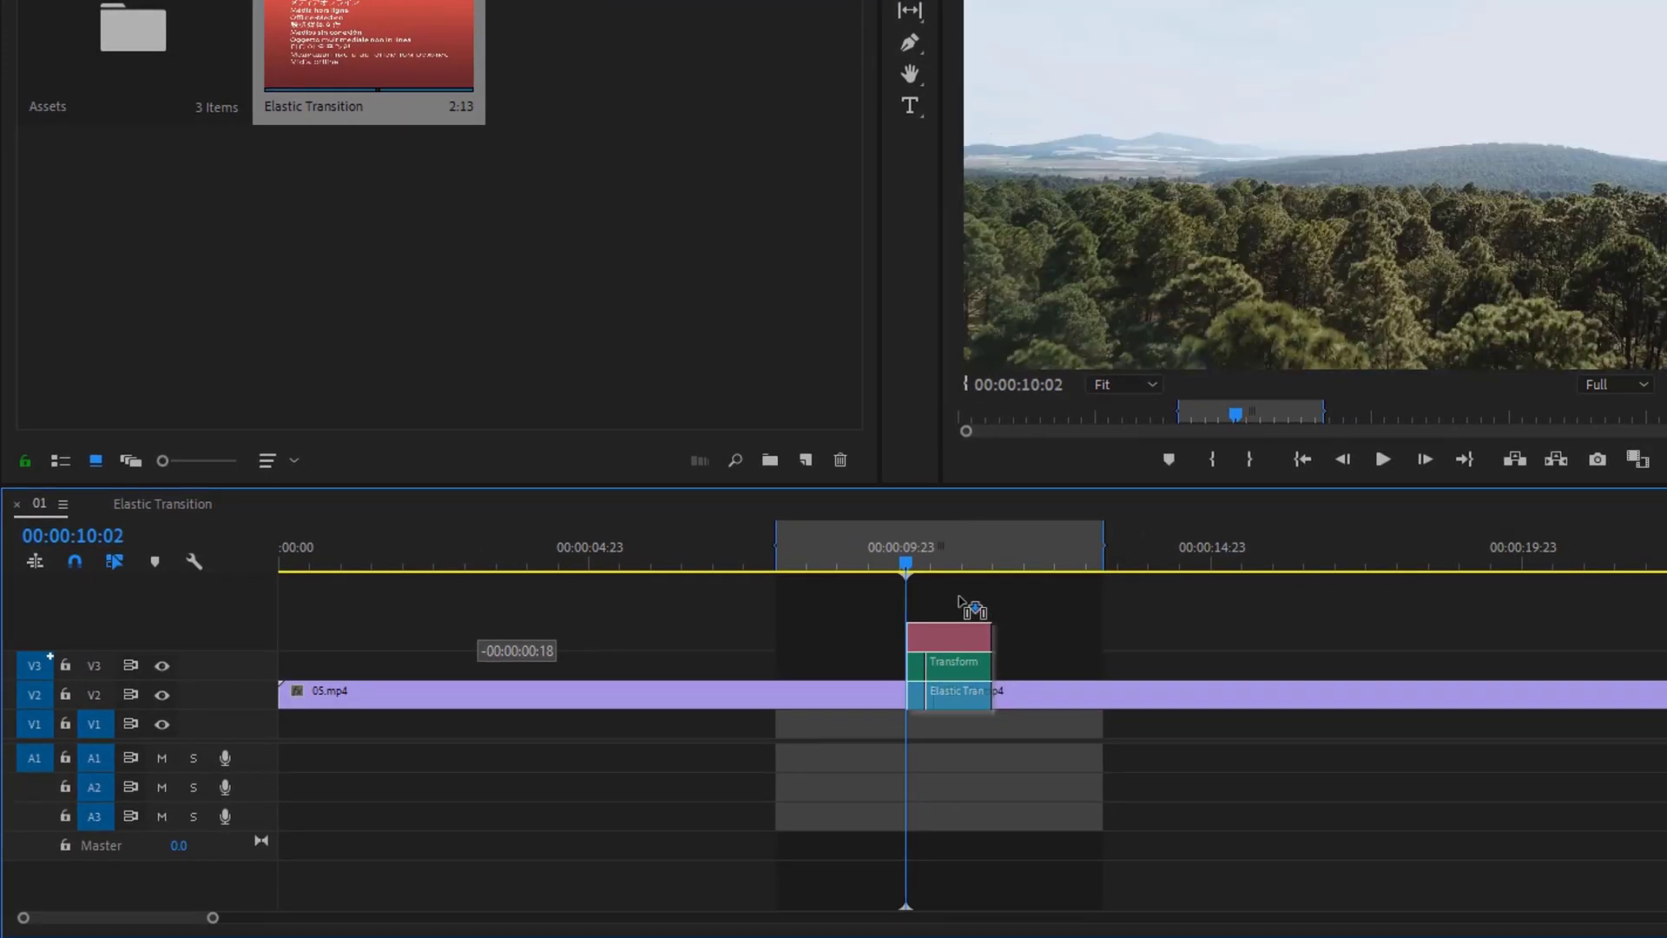
left_click_drag(959, 602, 1202, 664)
key("minus")
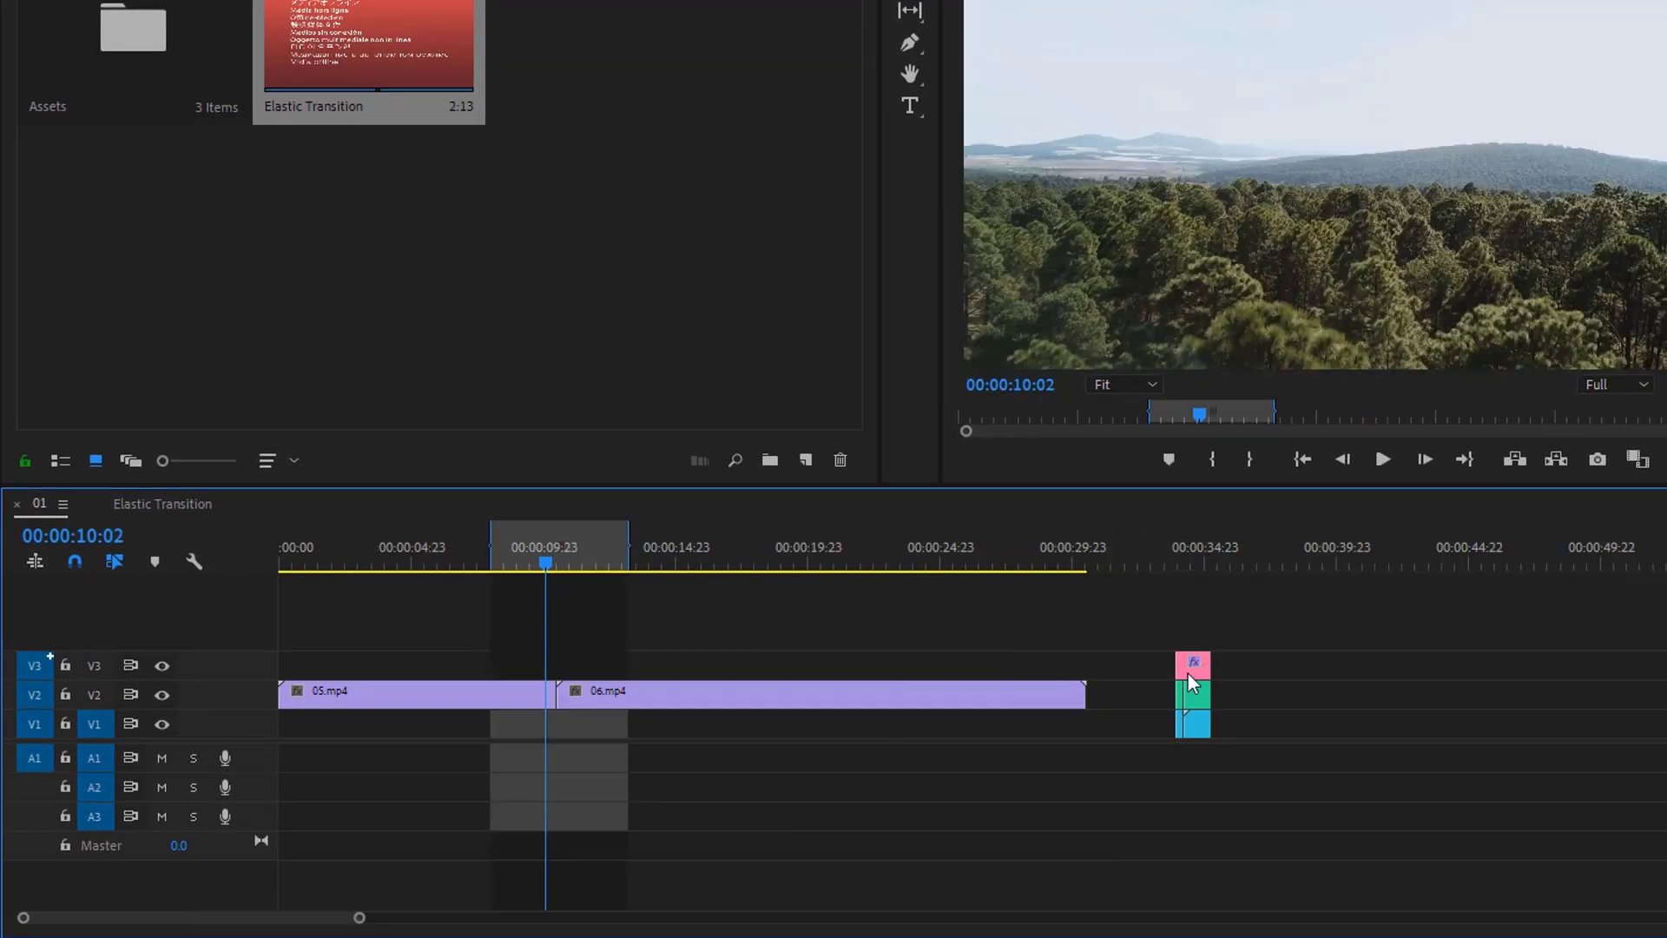
left_click_drag(857, 597, 441, 761)
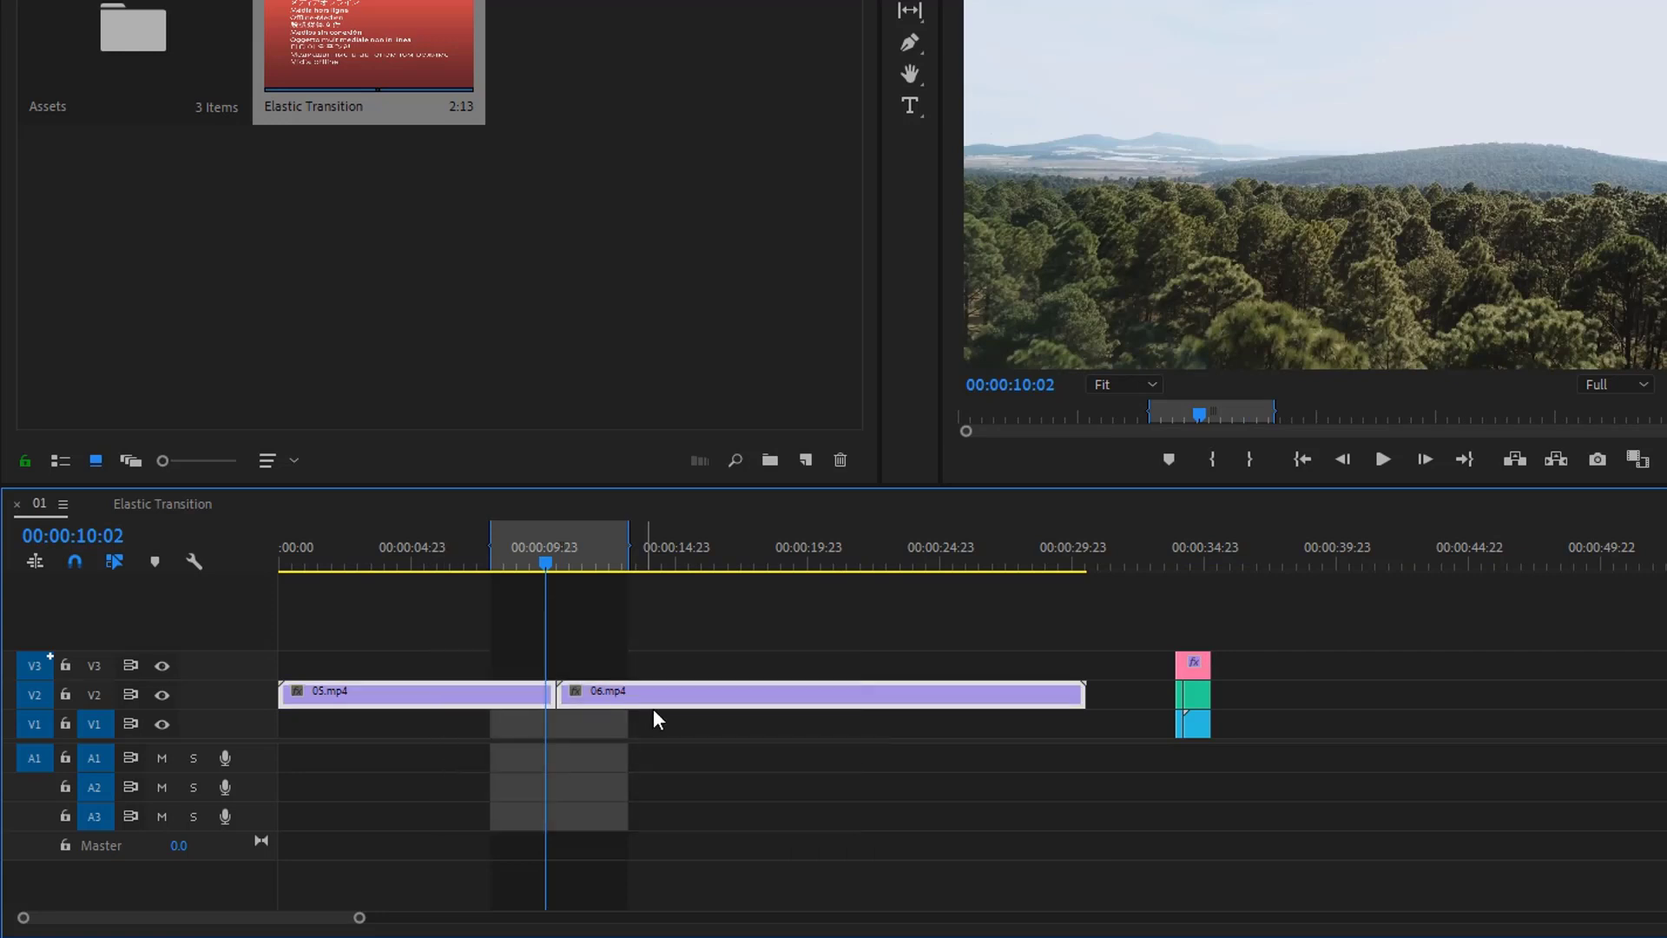
Step: Move 05.mp4 and 06.mp4 to V1 and snap the effect clips over their cut
left_click_drag(653, 707, 655, 726)
left_click(633, 685)
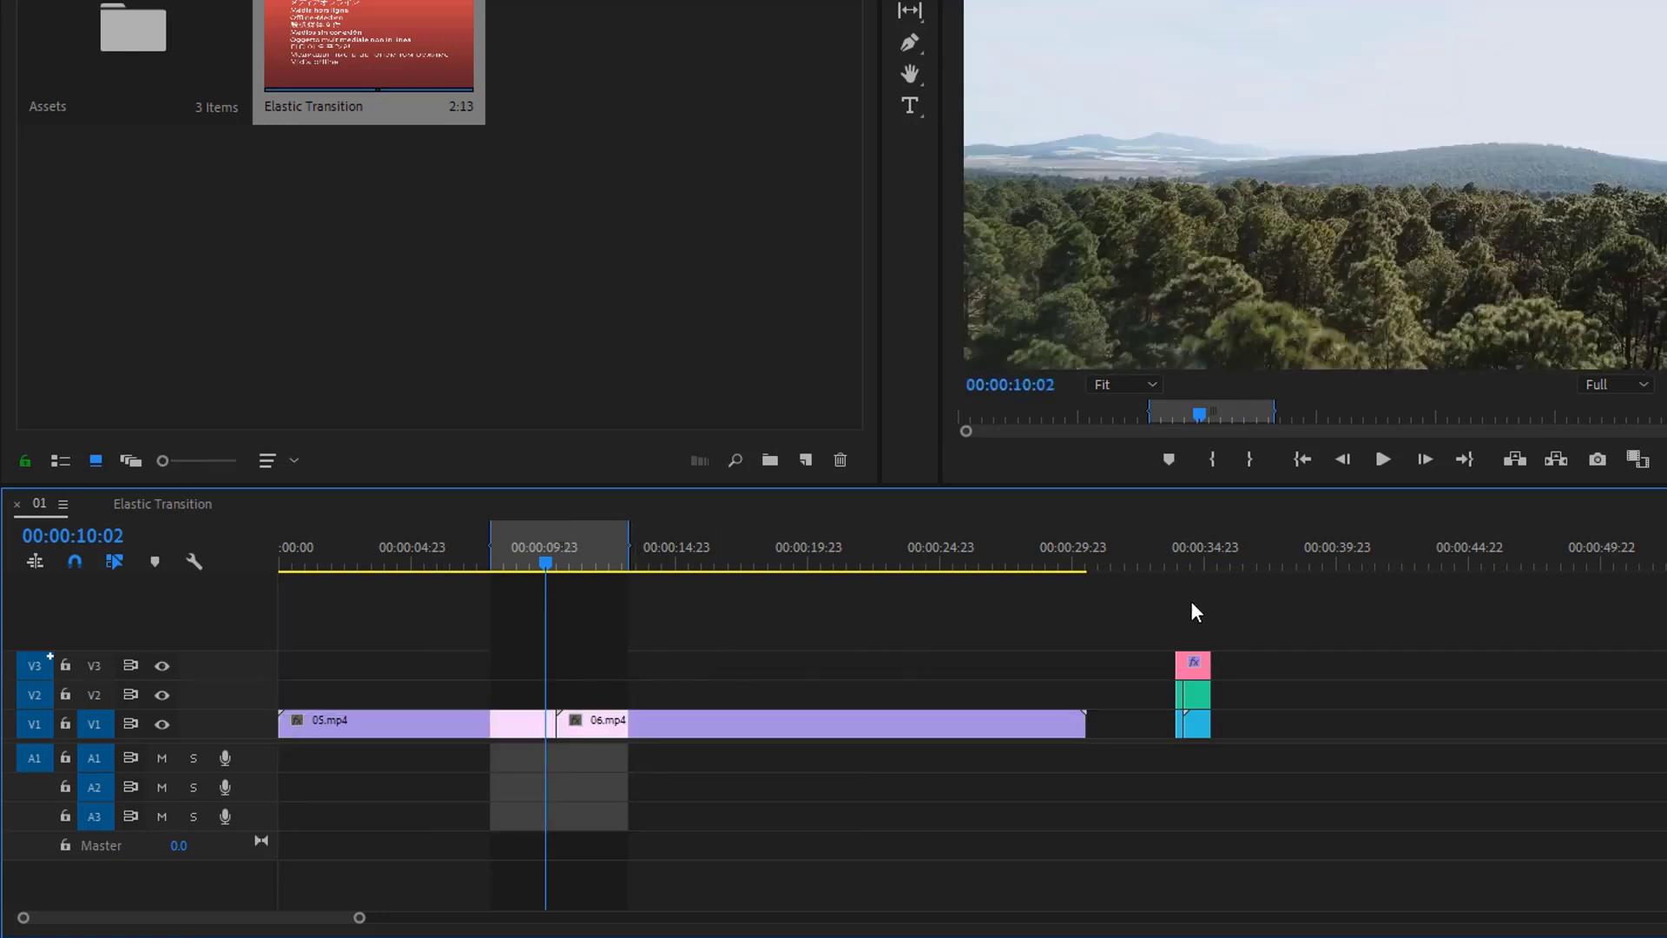
left_click_drag(1150, 619, 1261, 781)
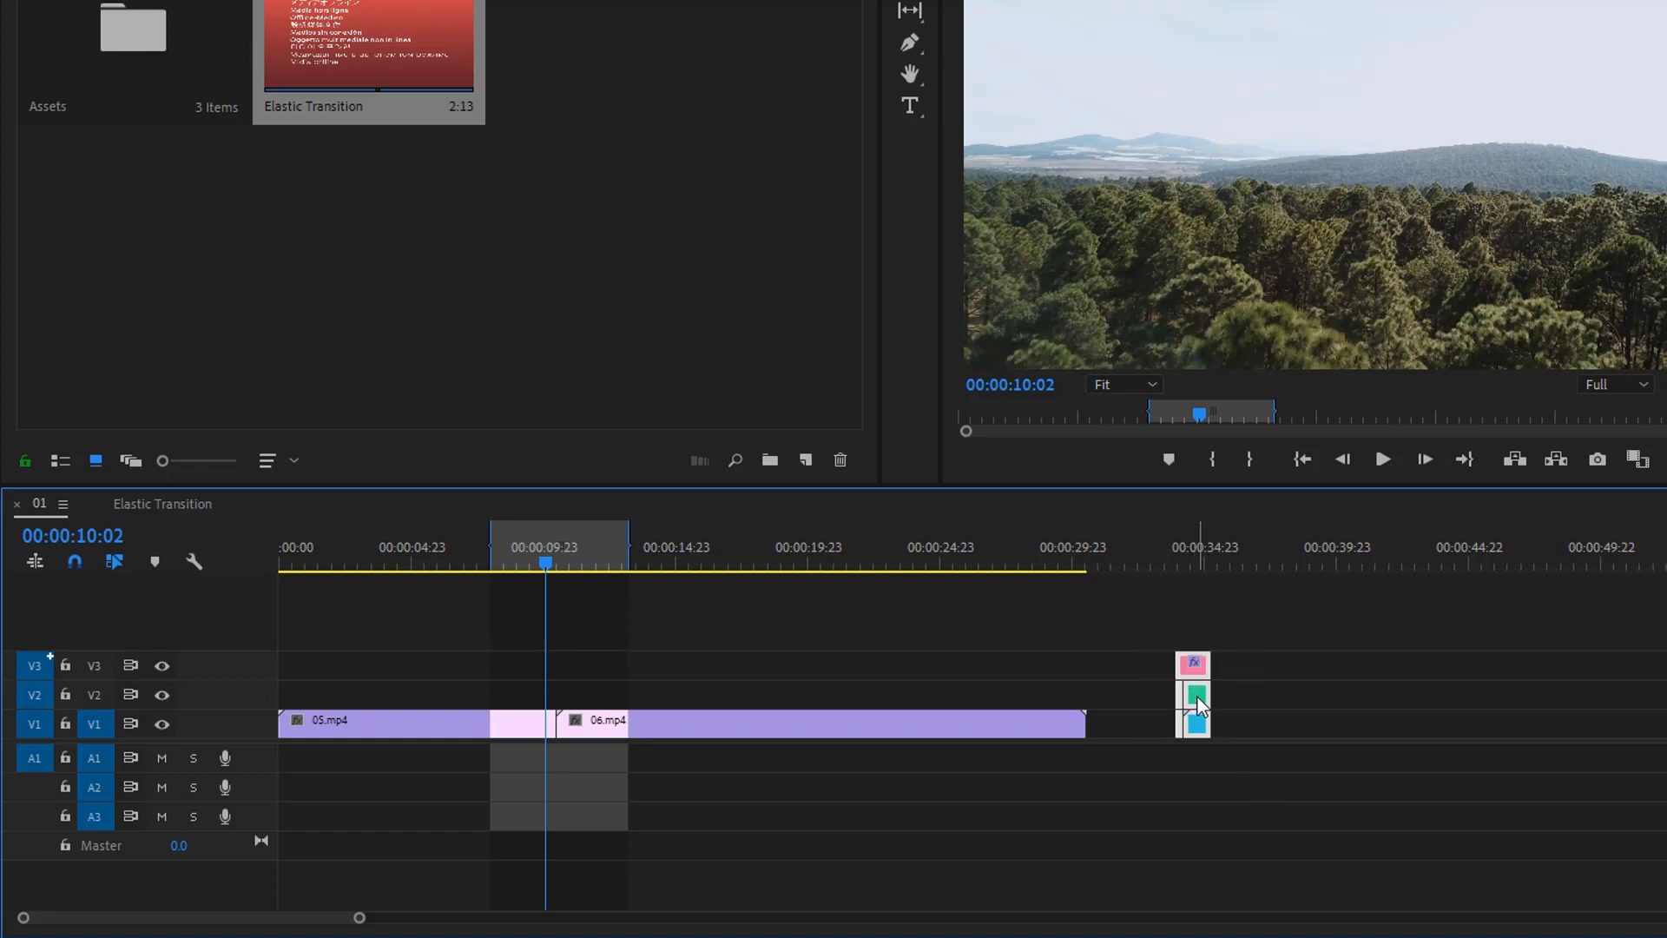
left_click_drag(1198, 698, 597, 674)
left_click_drag(868, 668, 831, 653)
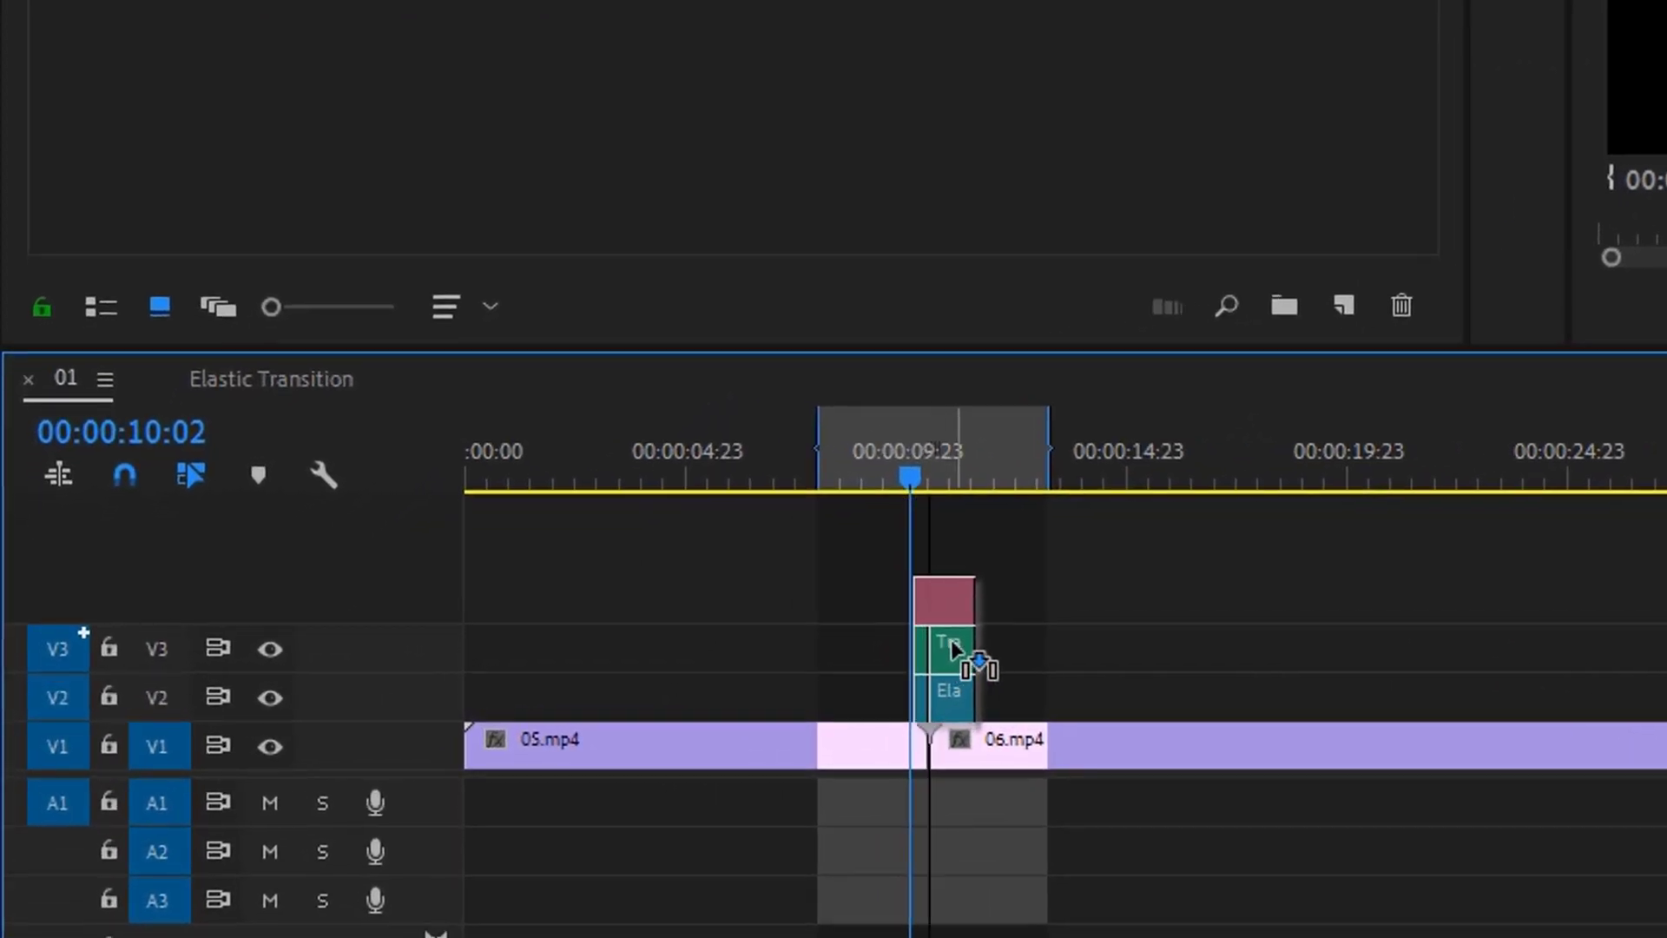
left_click_drag(953, 642, 951, 644)
scroll(806, 695, "up", 8)
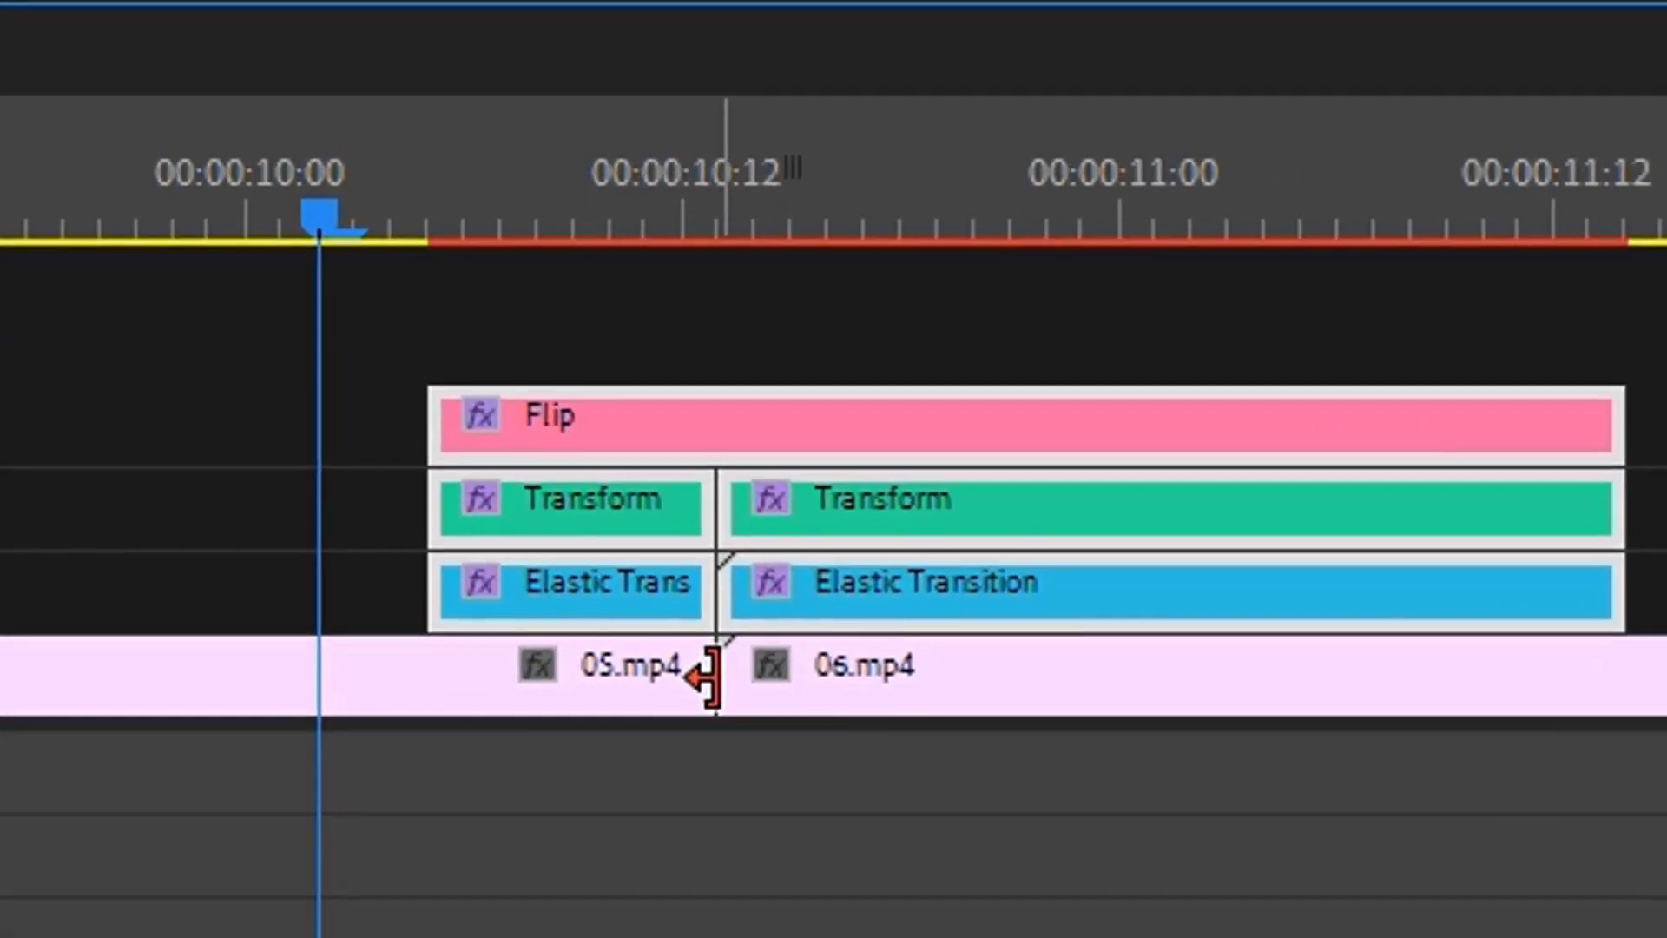
left_click(1507, 353)
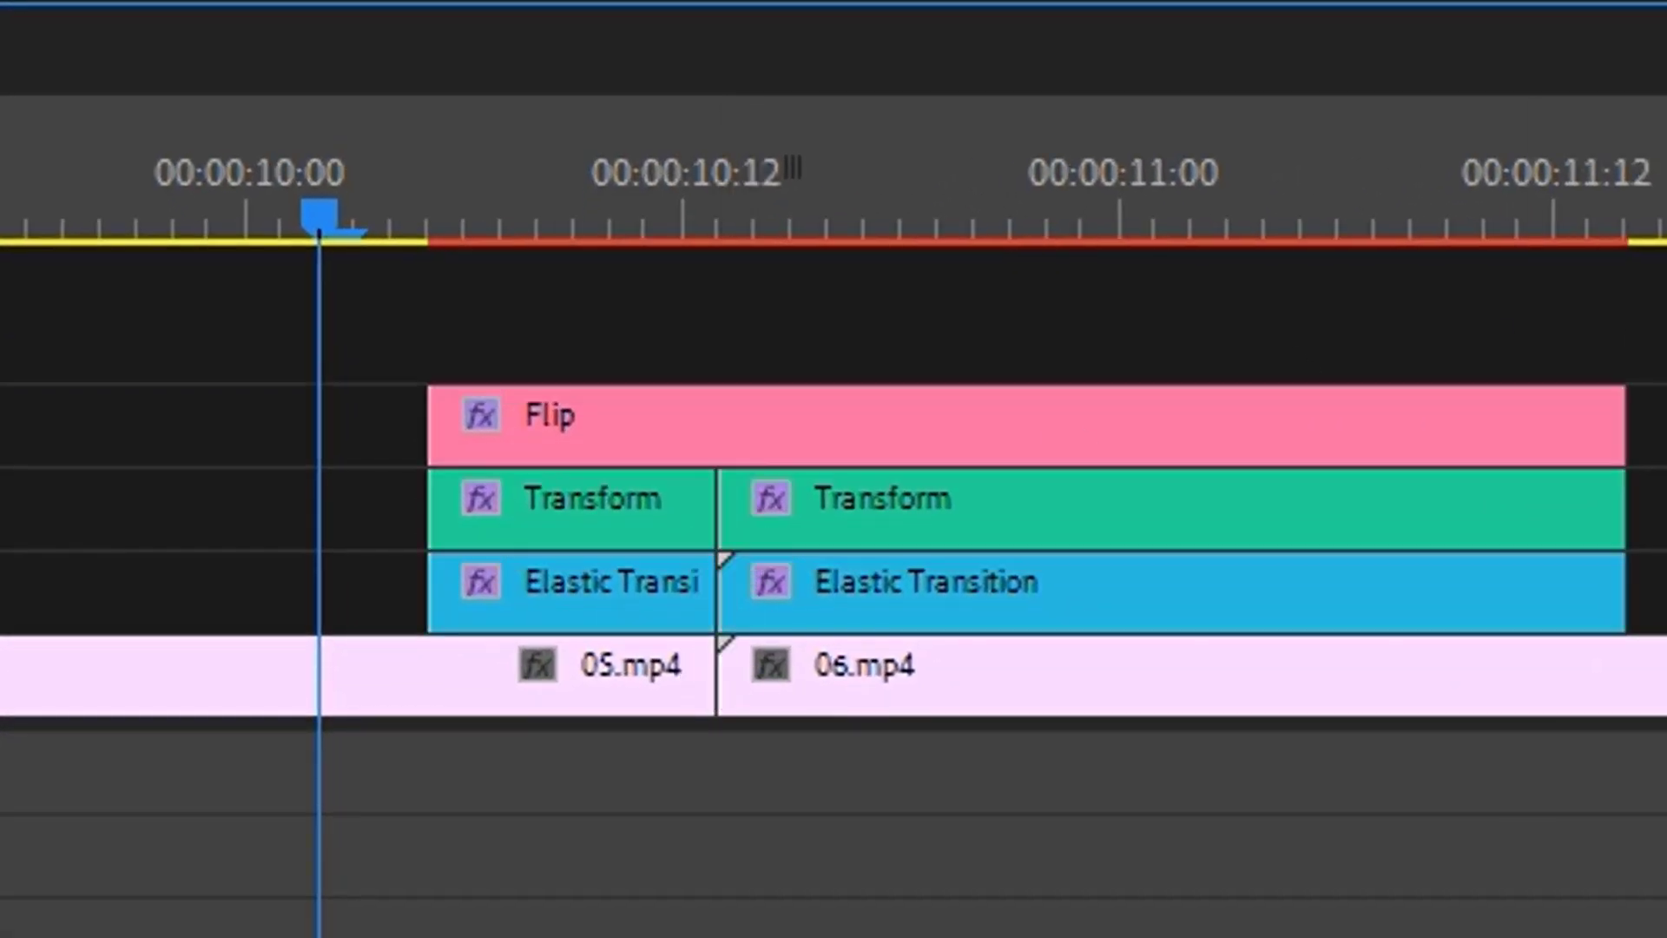
Step: Mark the In point at 00:00:09:06 and the Out point at 00:00:12:04
key("minus")
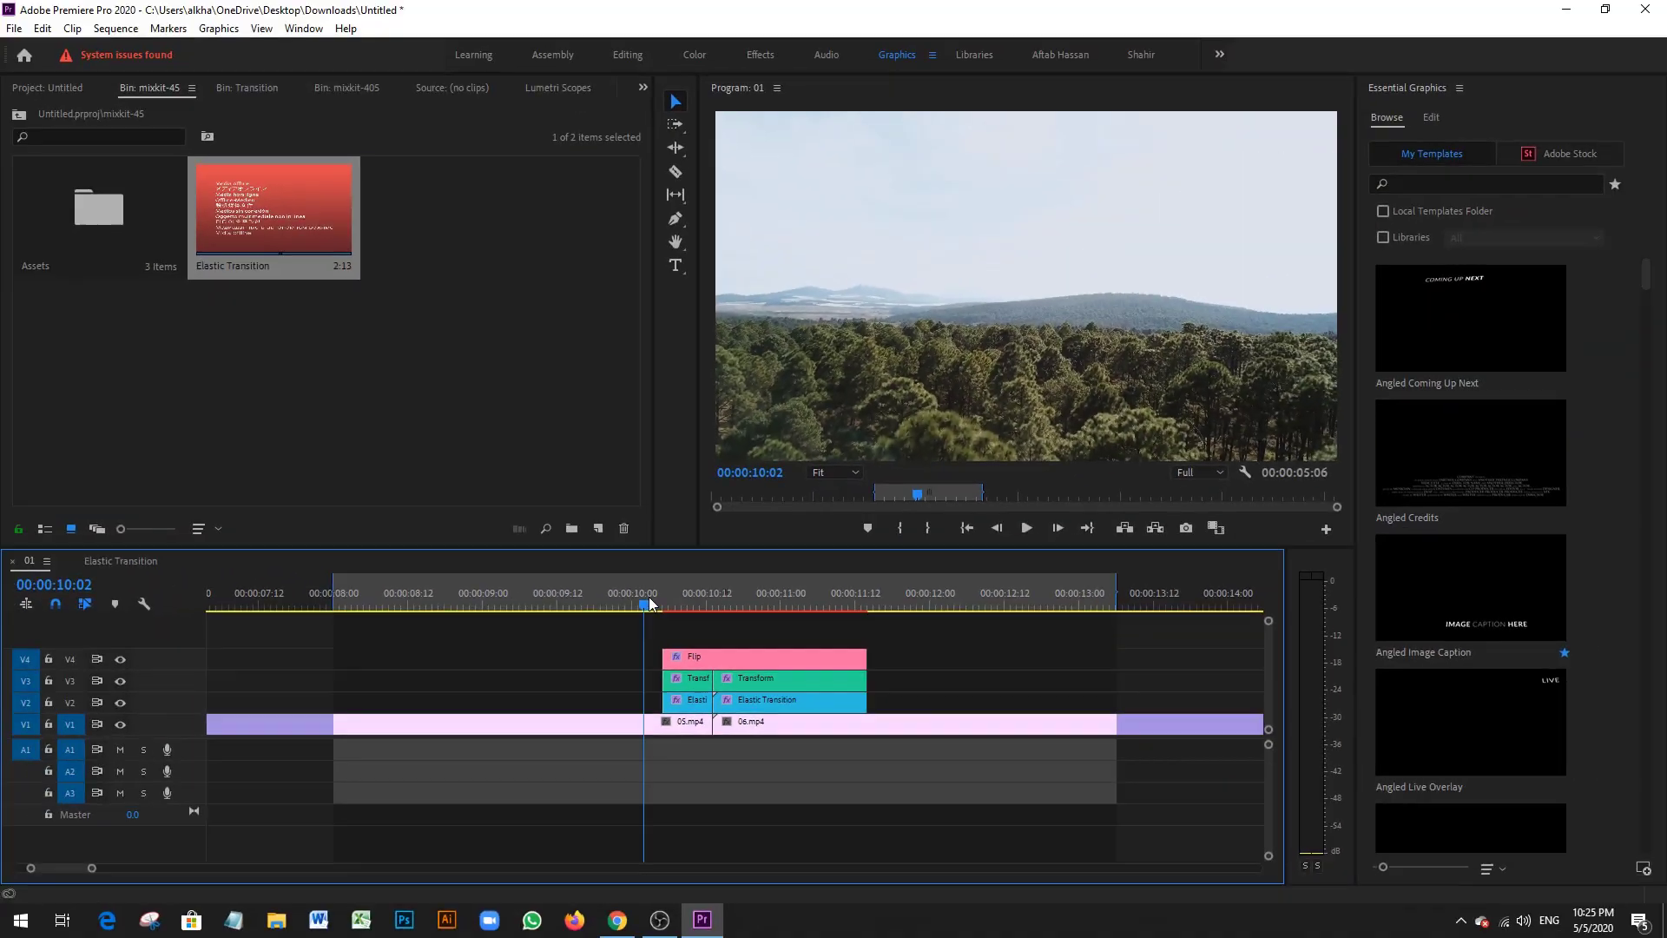
left_click(720, 187)
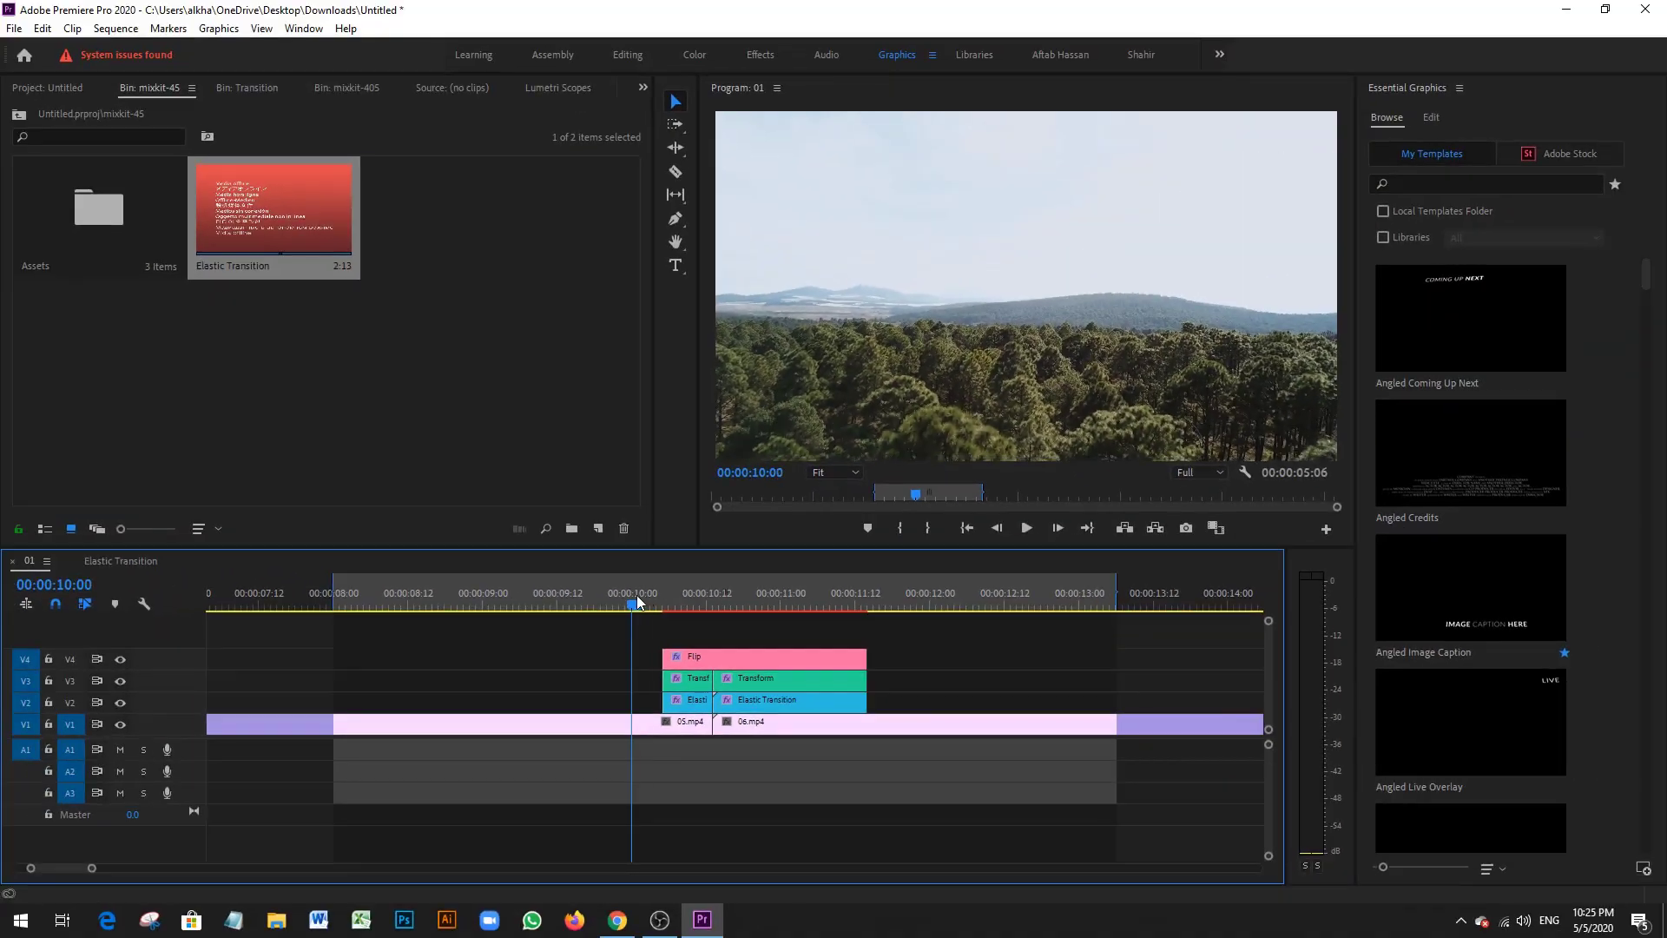
left_click_drag(634, 599, 526, 608)
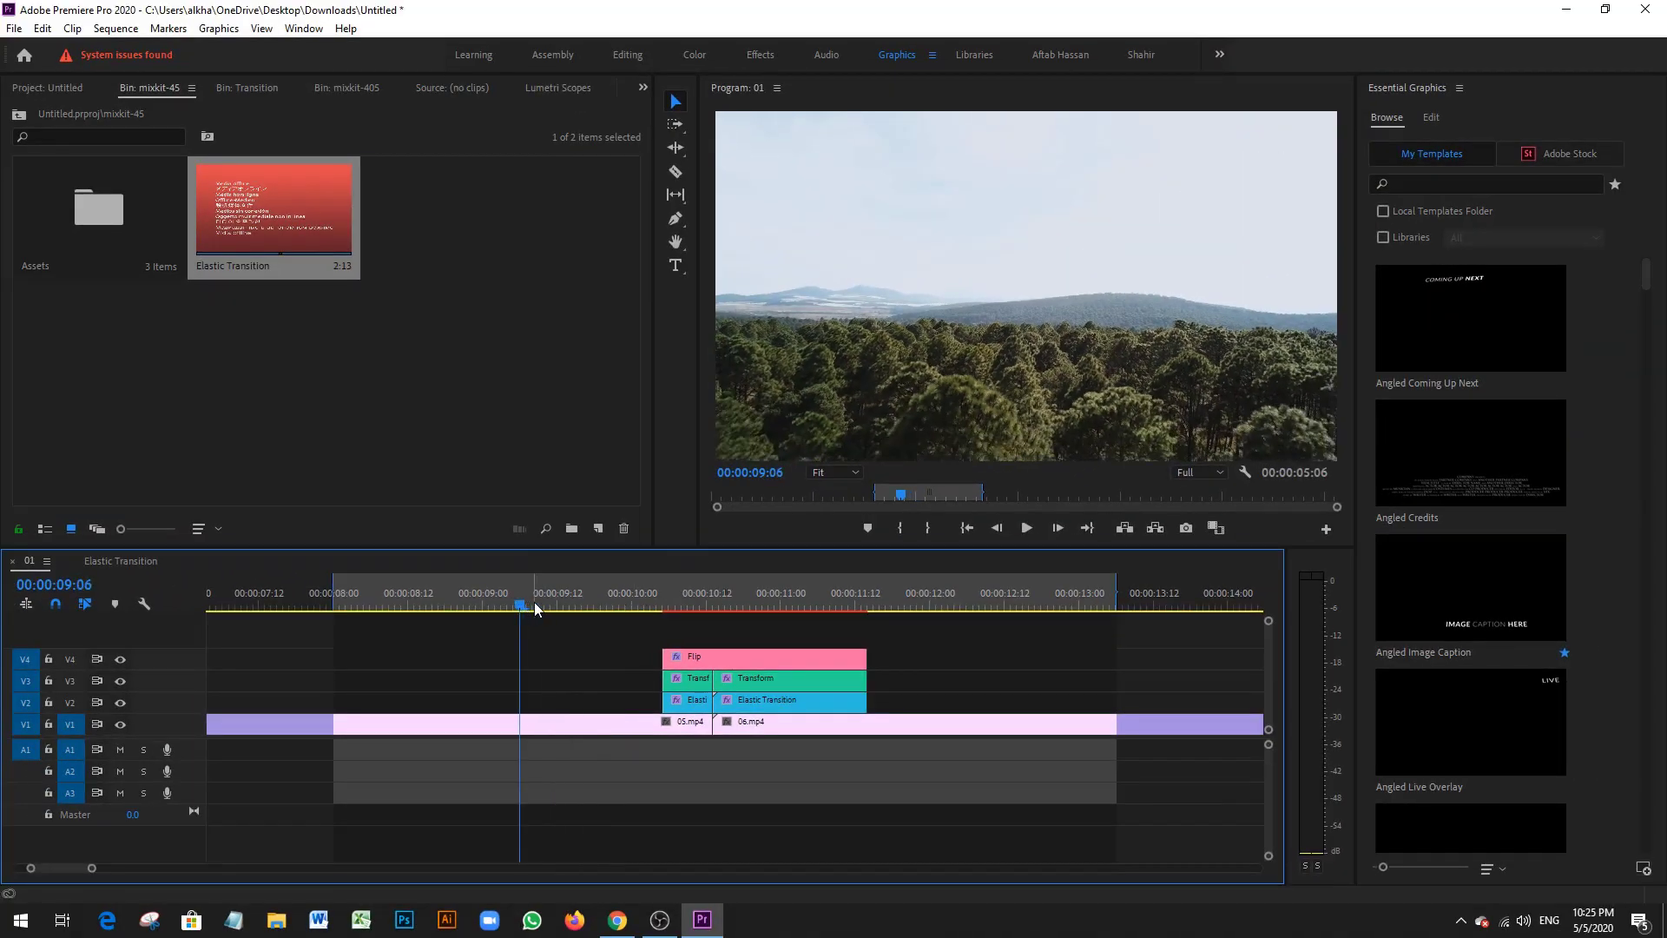
key("i")
left_click(955, 599)
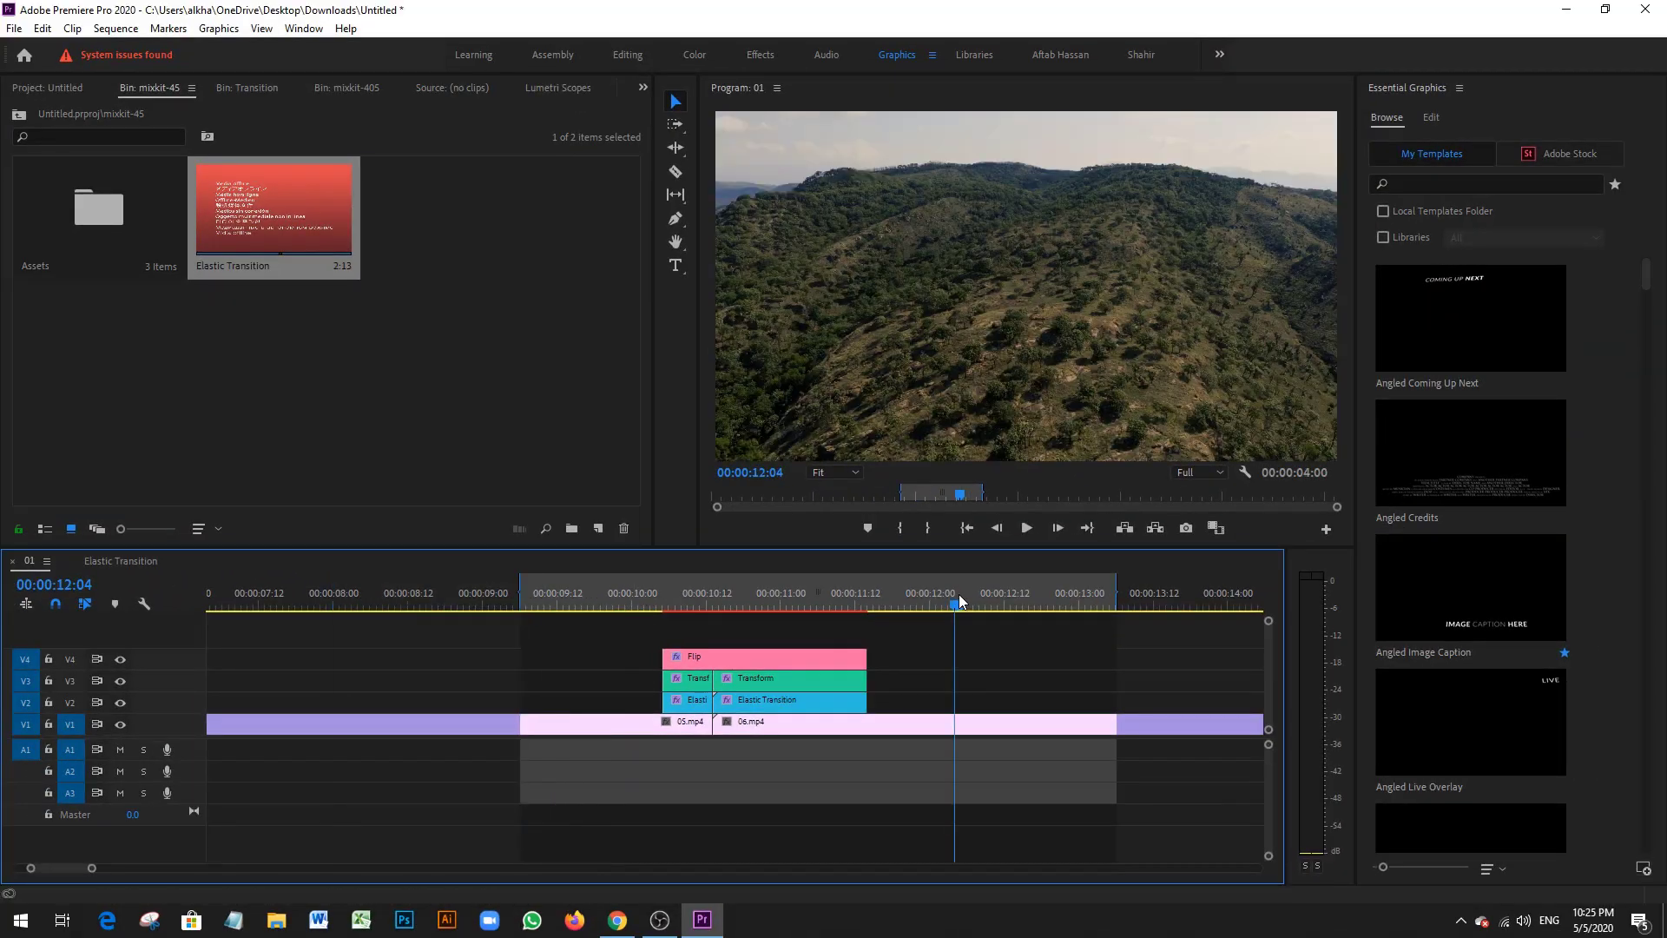
key("o")
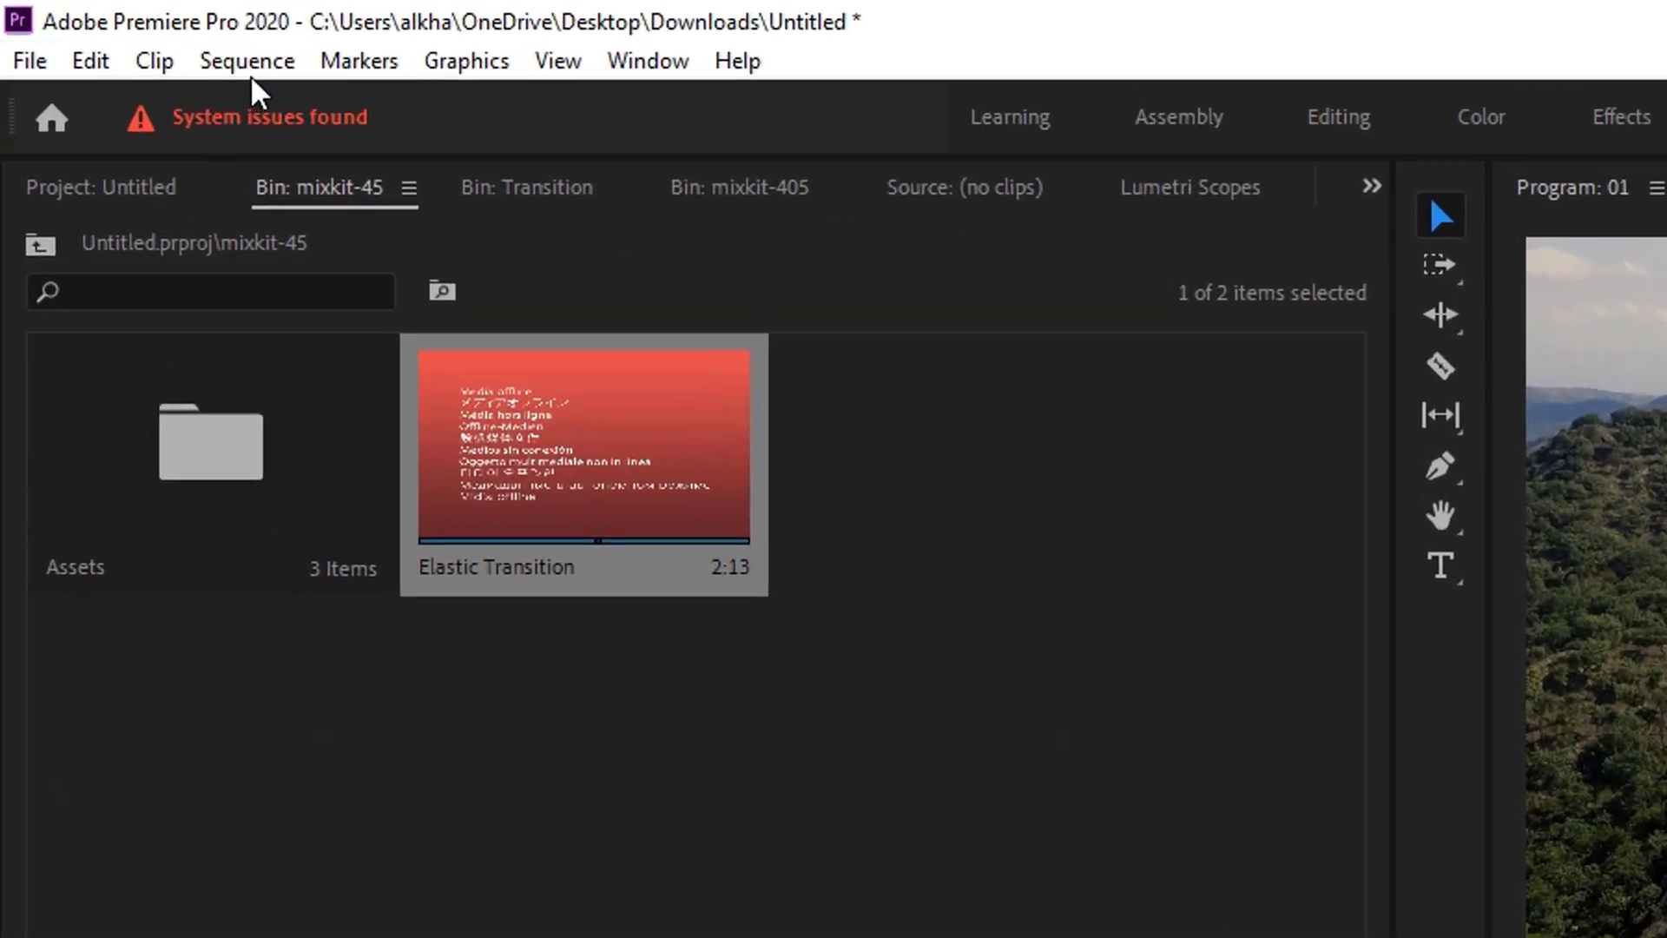
Step: Render Effects In to Out for the 09:06–12:04 range and save the project with Ctrl+S
left_click(250, 71)
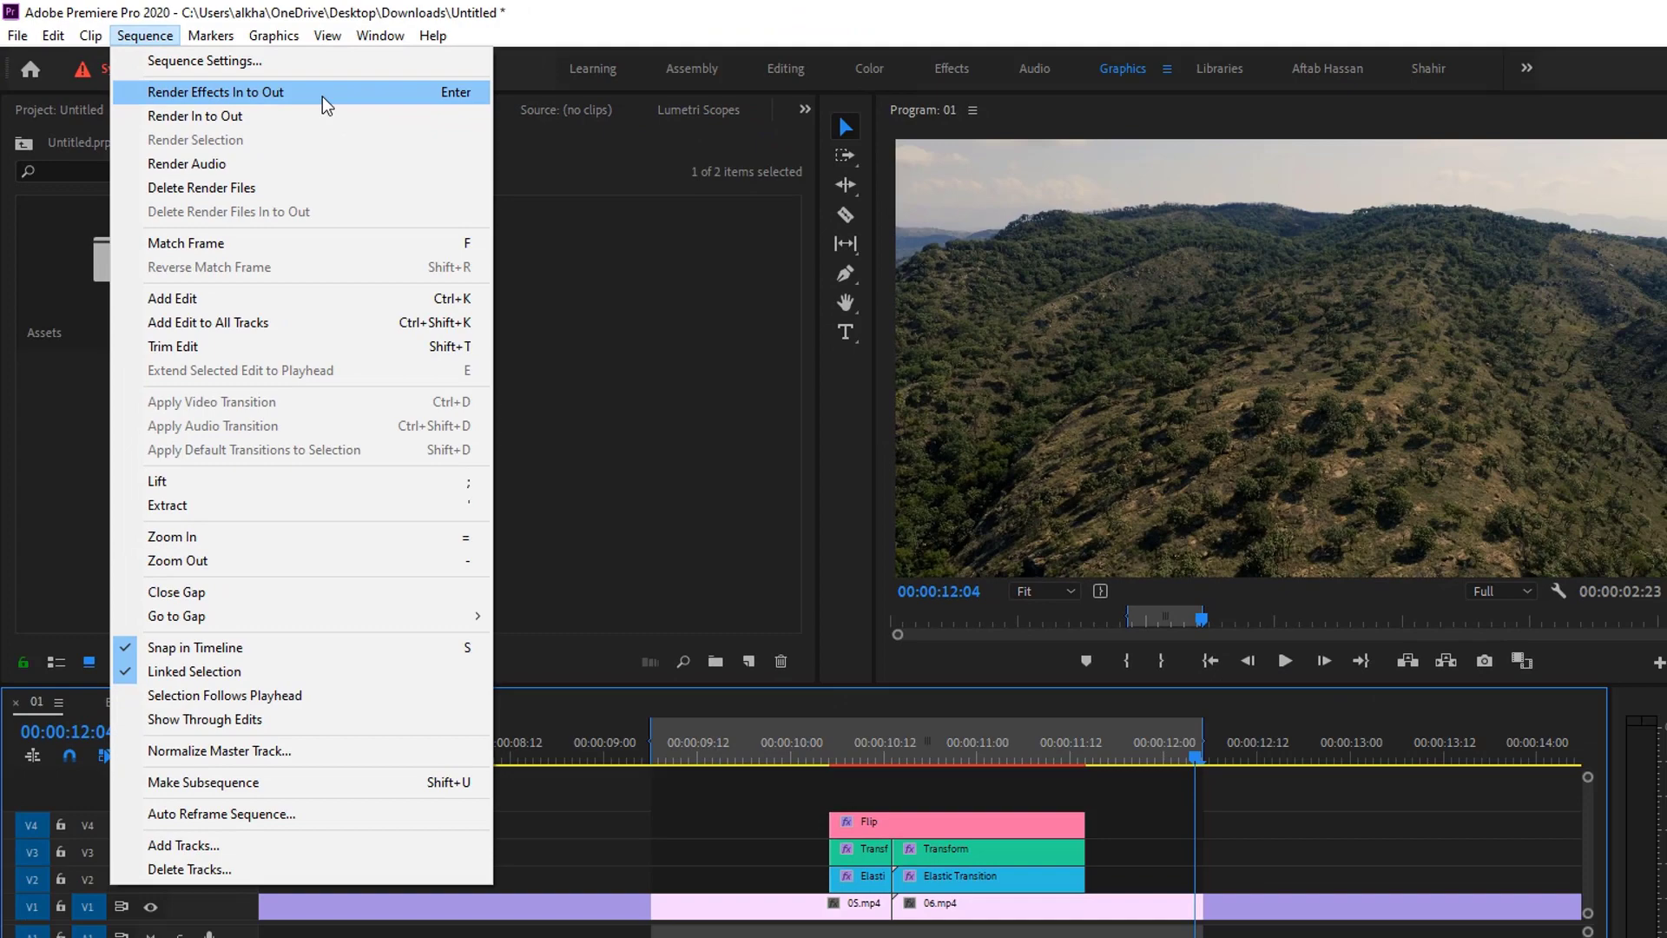
left_click(322, 96)
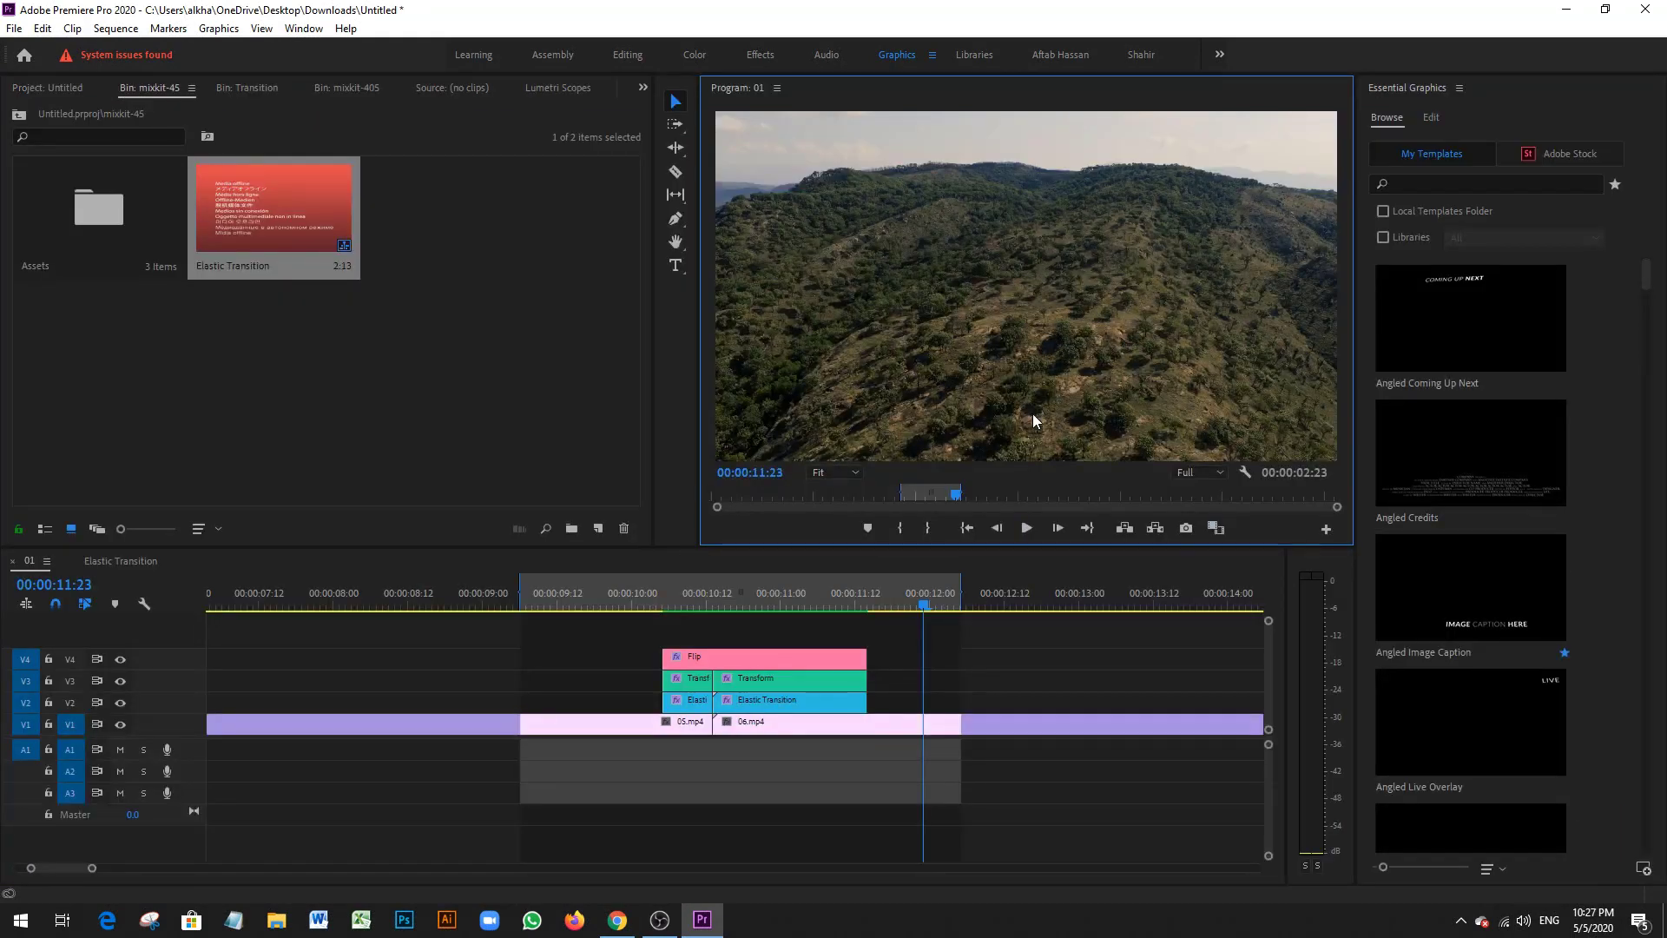
key("ctrl+s")
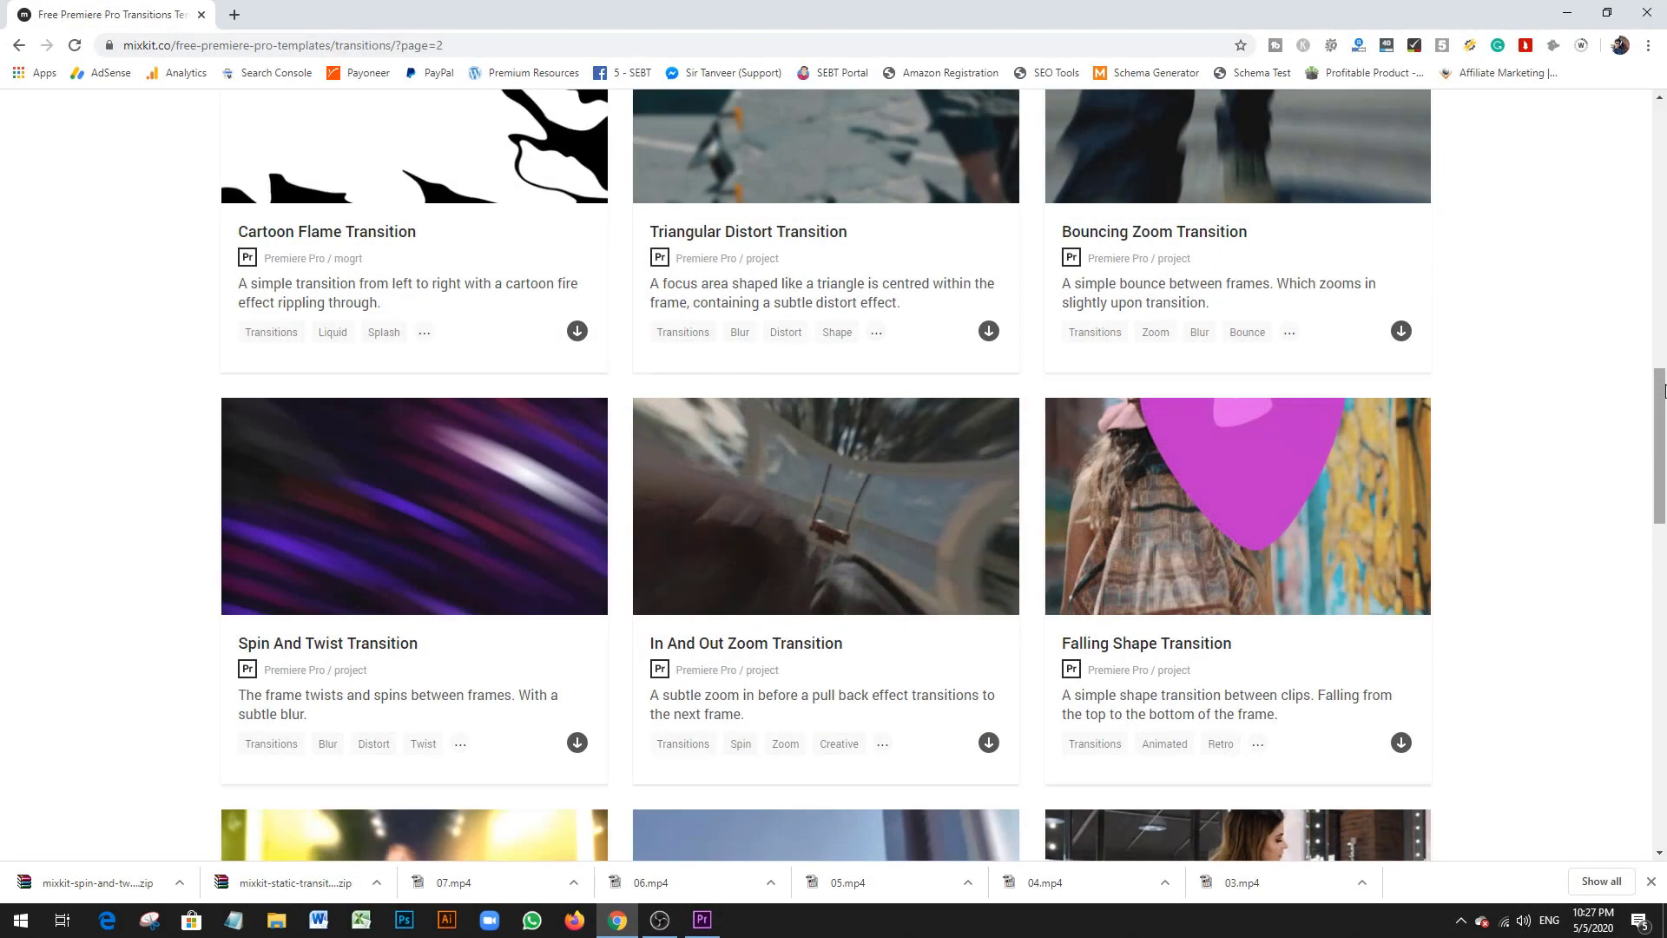
Step: Move from the Mixkit transitions pages to the Titles templates and find Title framed in a square
scroll(1664, 391, "down", 5)
scroll(1664, 390, "down", 10)
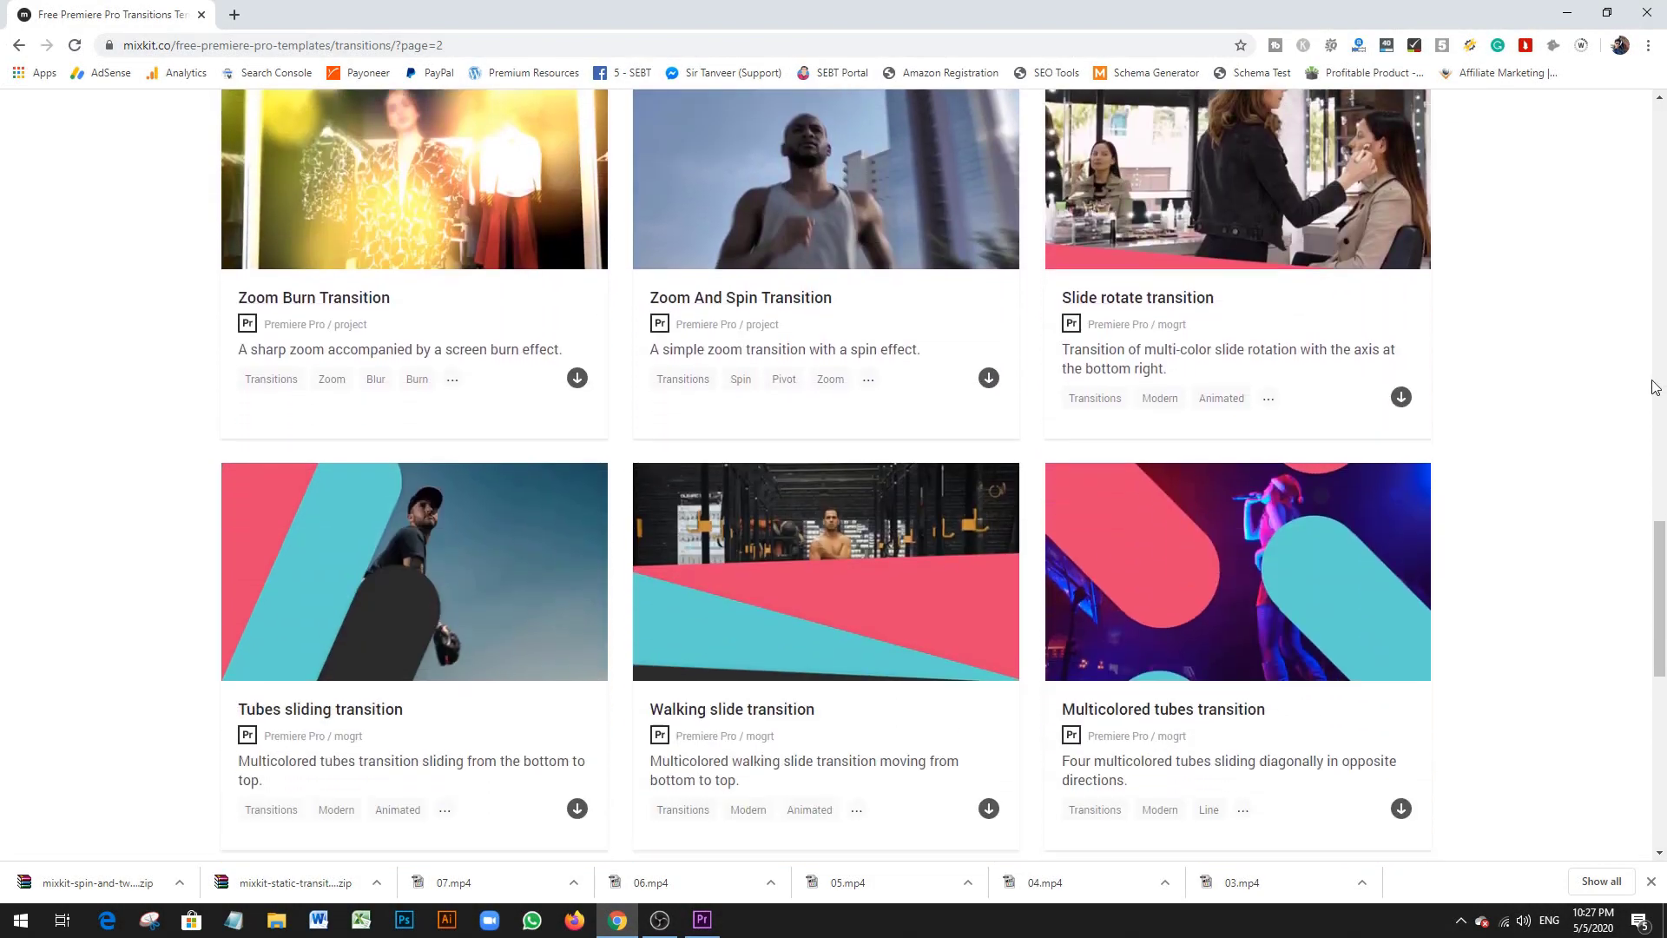
left_click(934, 395)
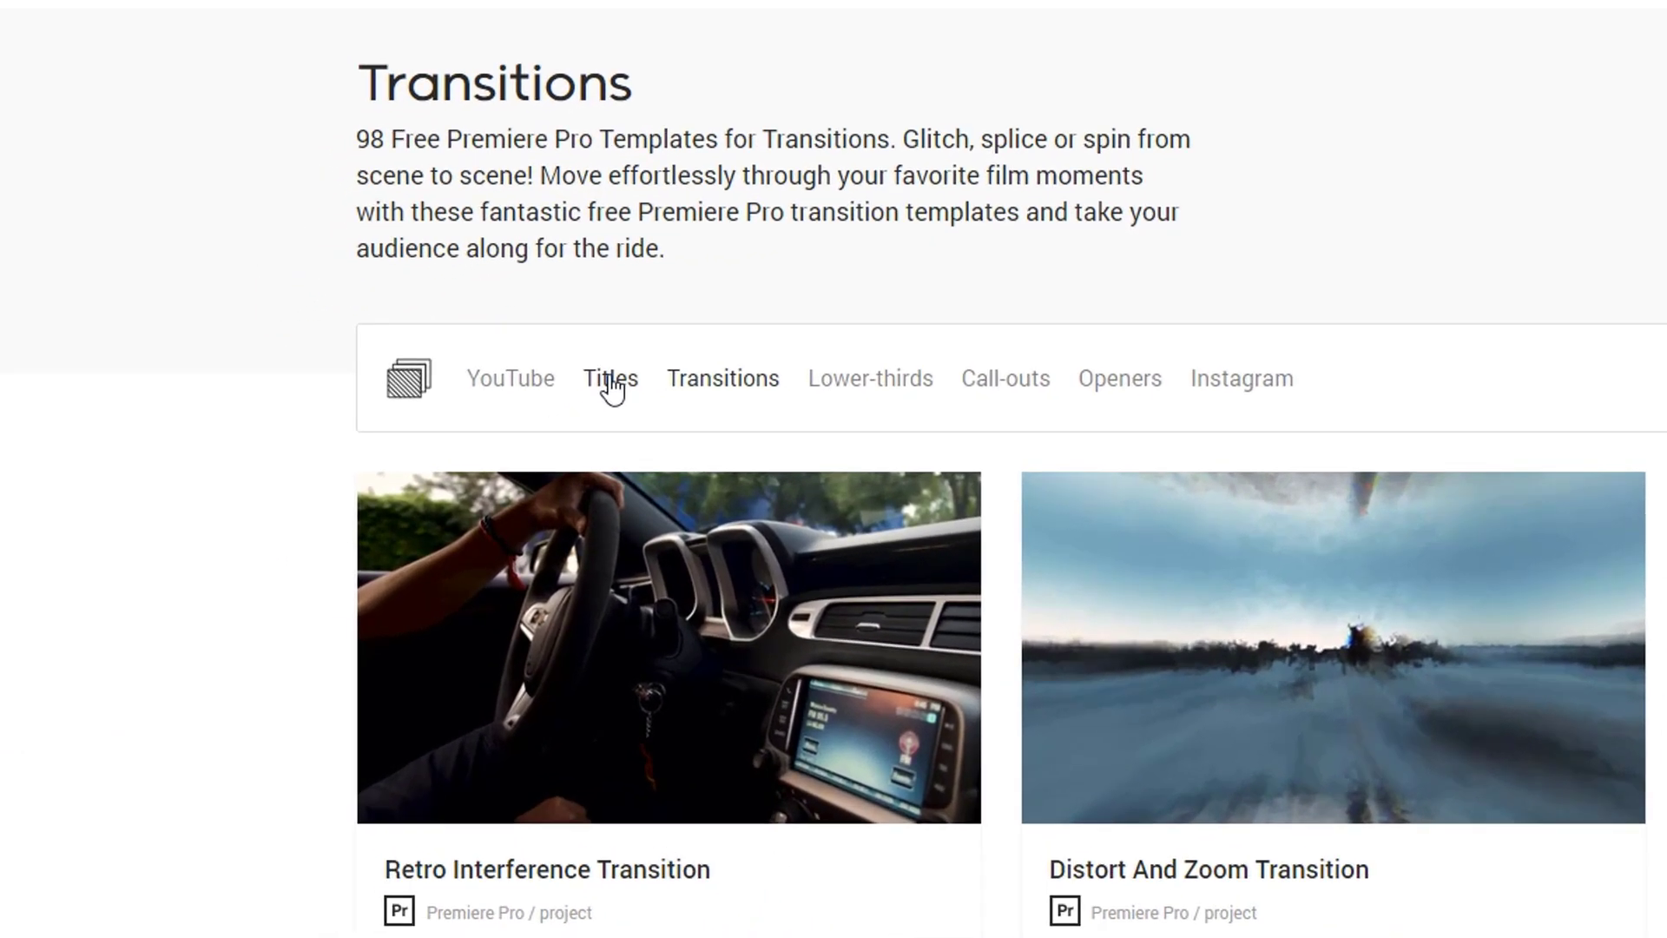
left_click(608, 382)
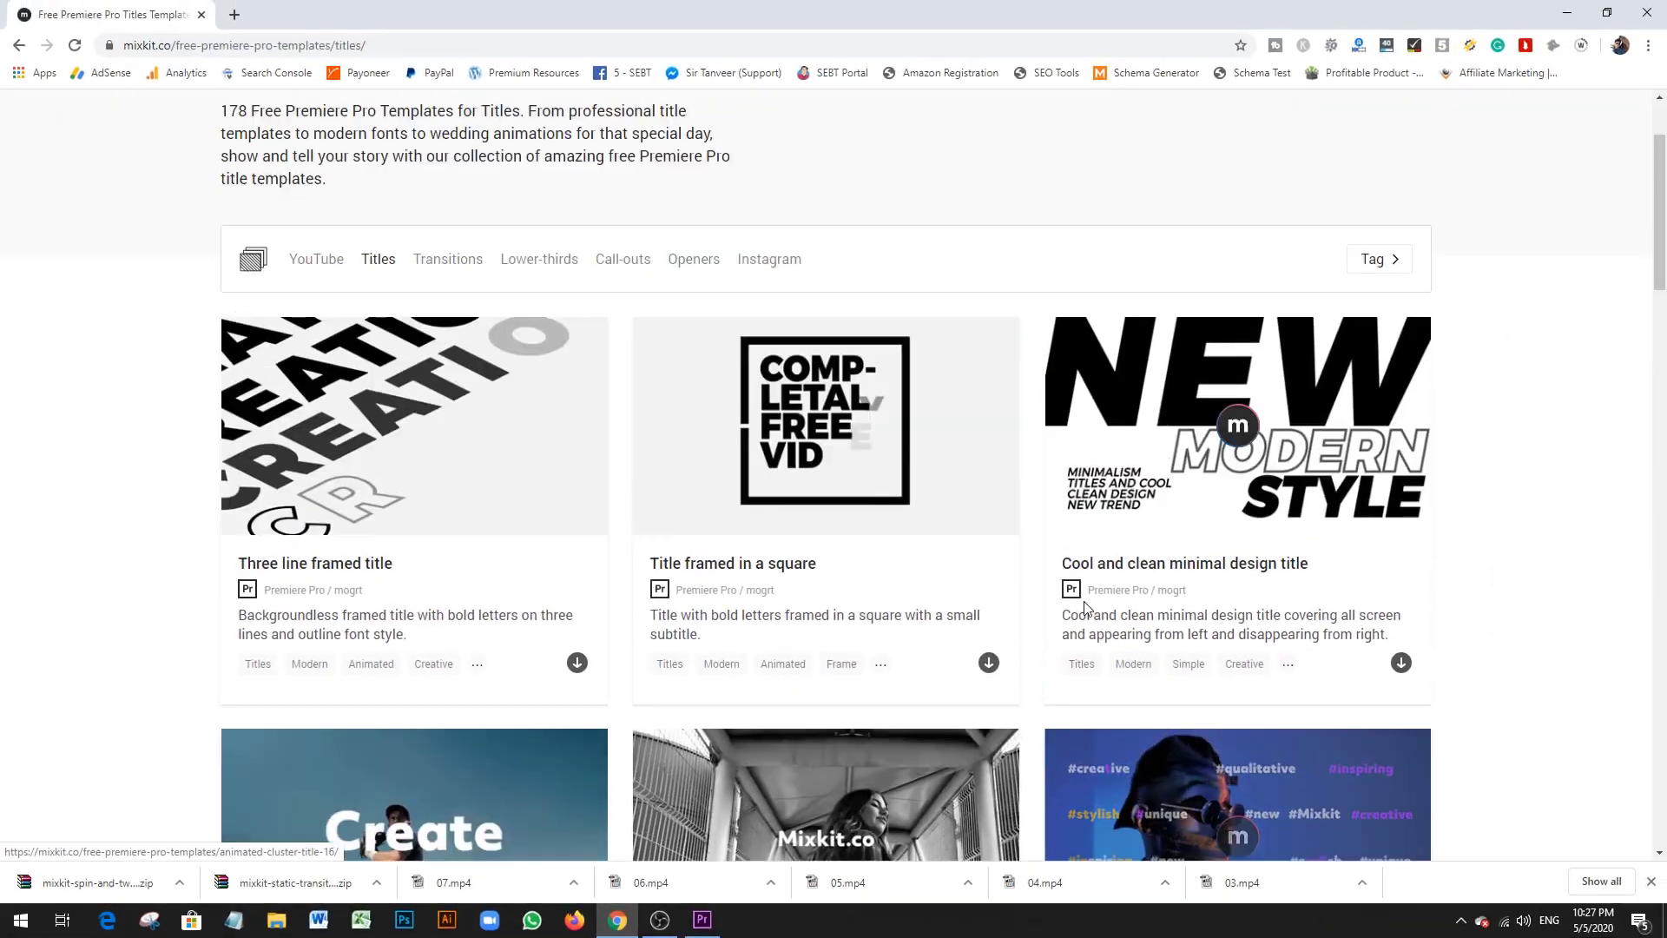
scroll(1053, 590, "up", 1)
scroll(1041, 581, "down", 2)
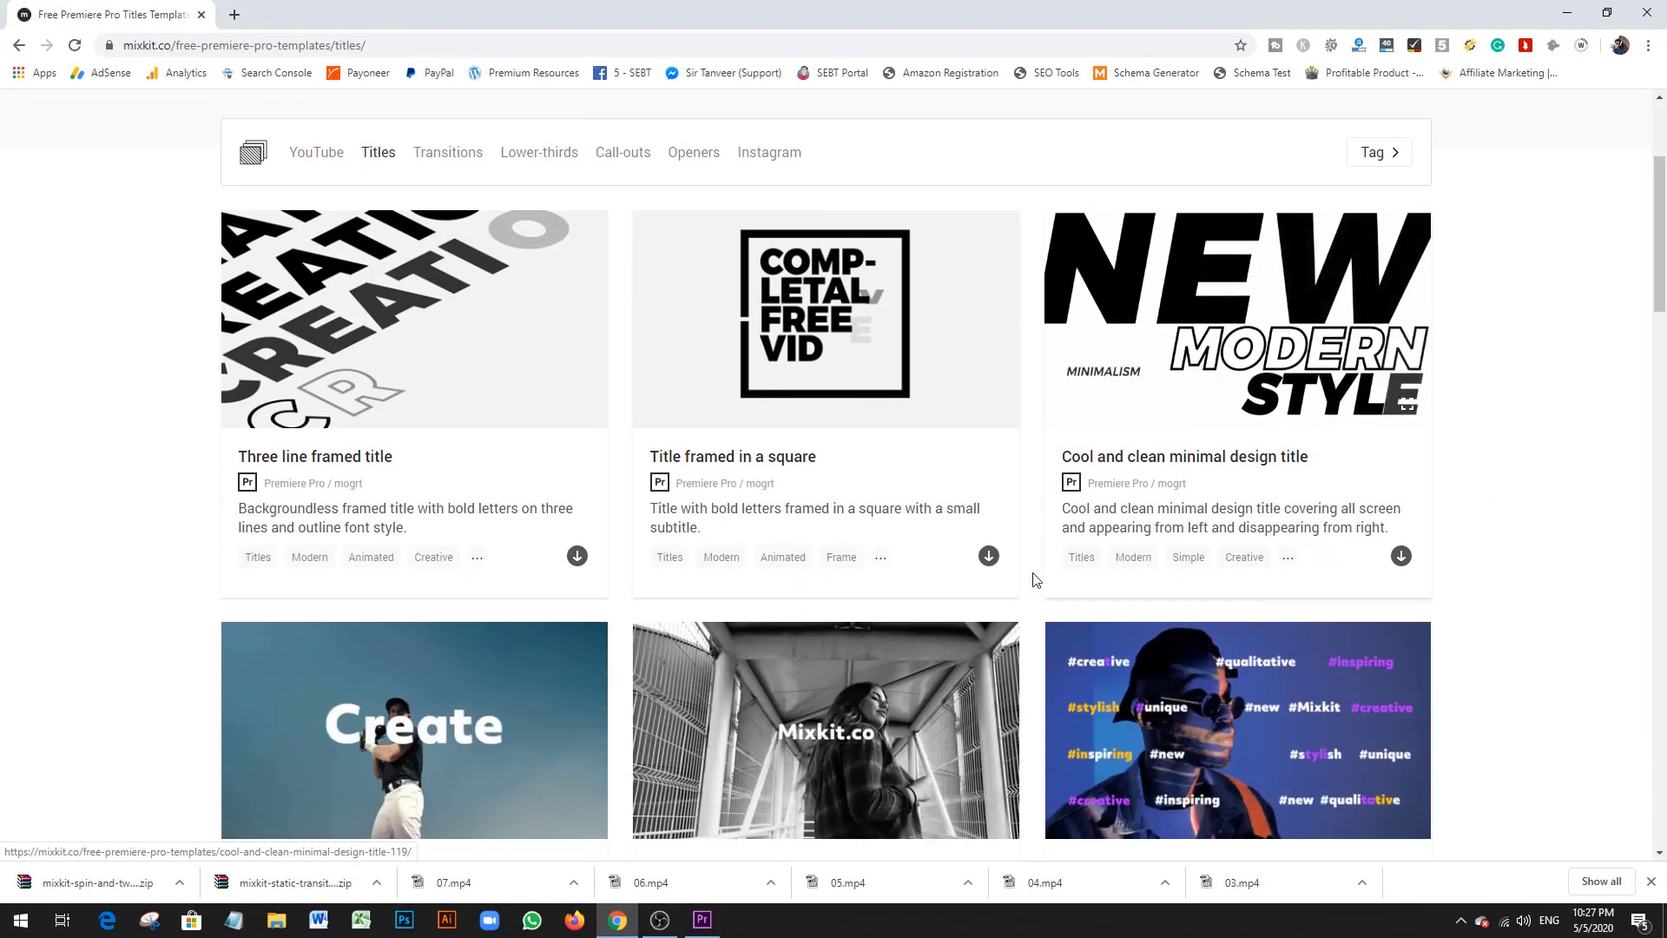
scroll(923, 549, "up", 1)
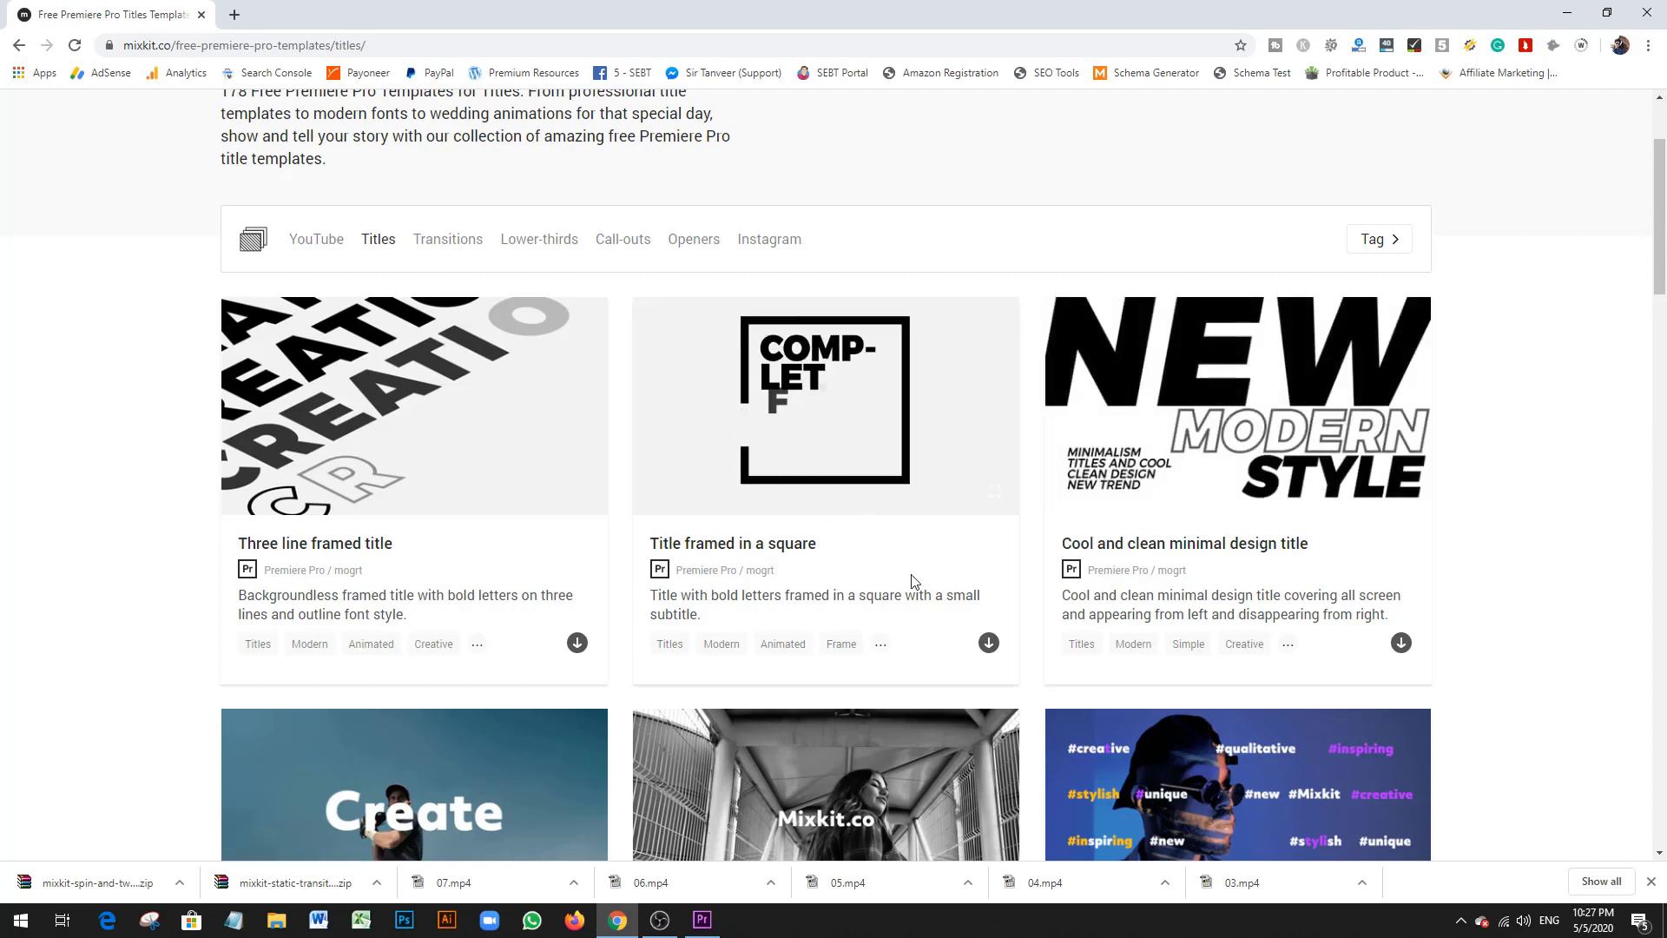
Step: Download the Title framed in a square template as a zip to the Desktop
left_click(989, 644)
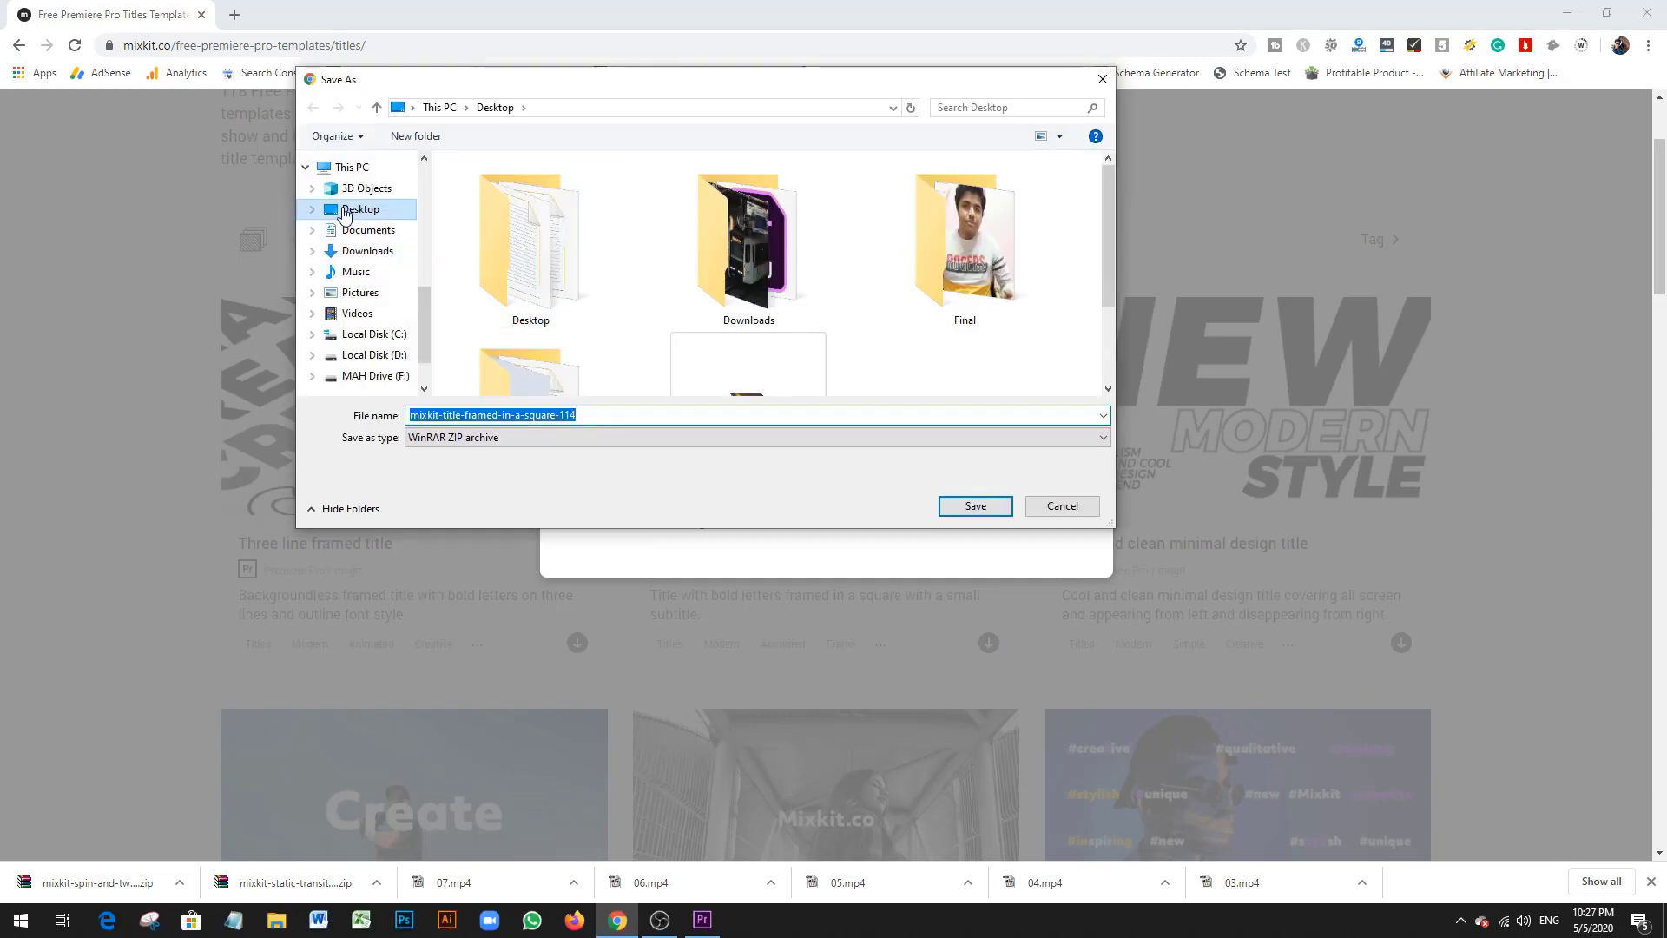
left_click(662, 420)
key("ctrl+a")
left_click(998, 507)
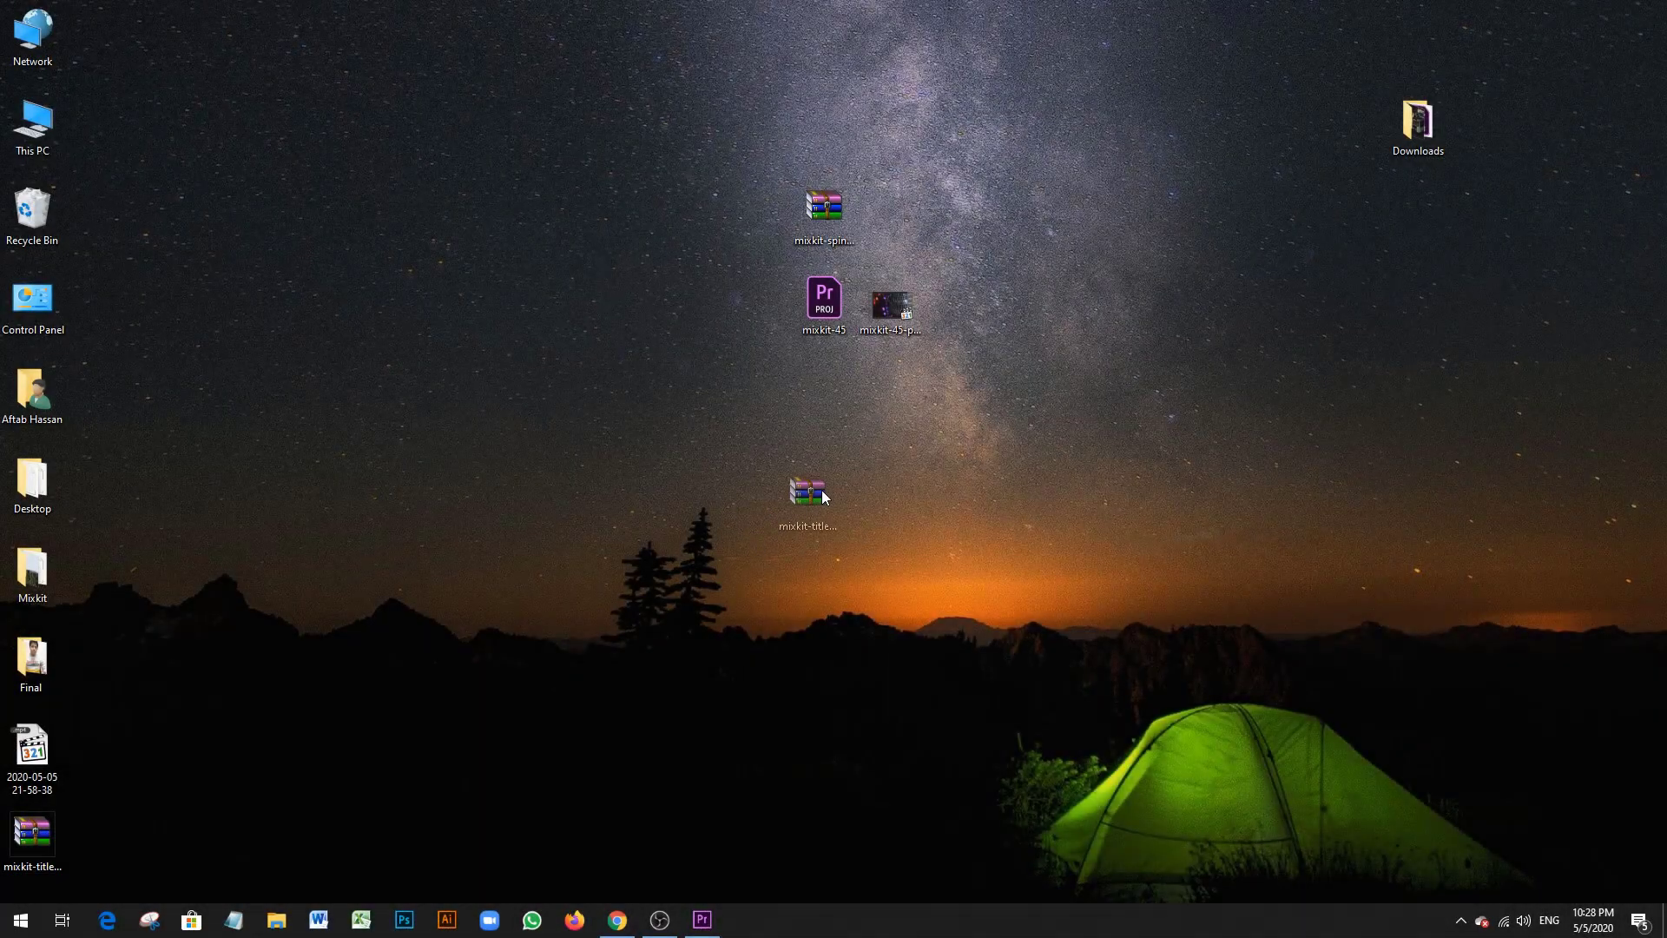
left_click_drag(823, 496, 883, 434)
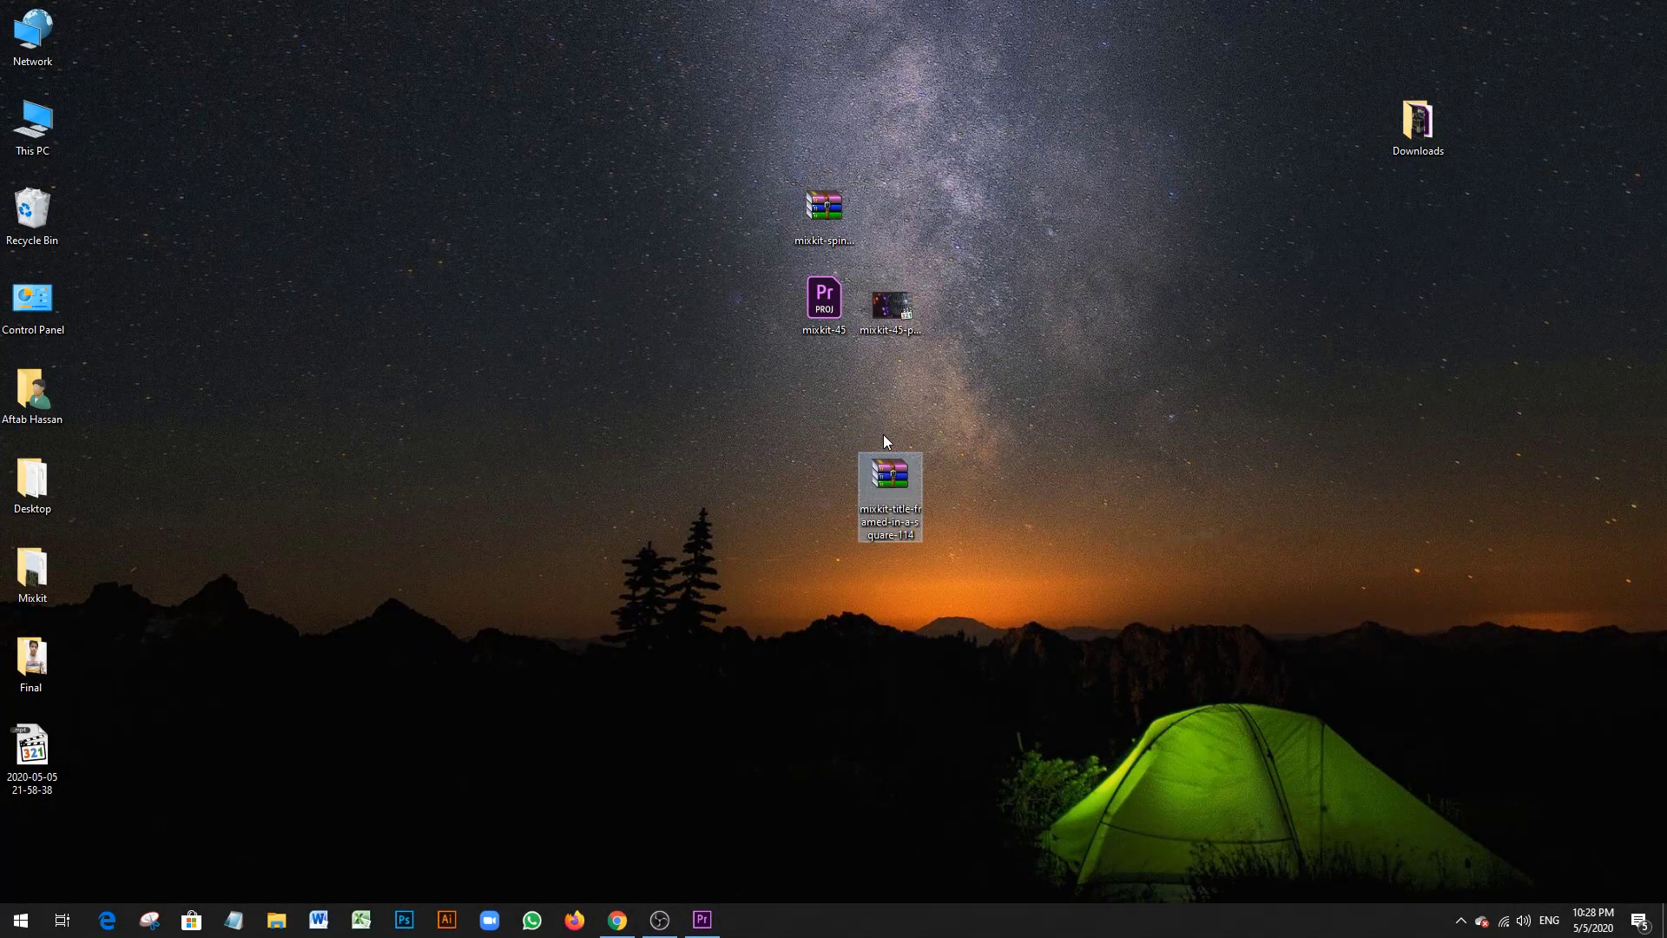
Step: Extract the zip in place and arrange the mixkit-114 preview, MOGRT and fonts files beside it
right_click(888, 482)
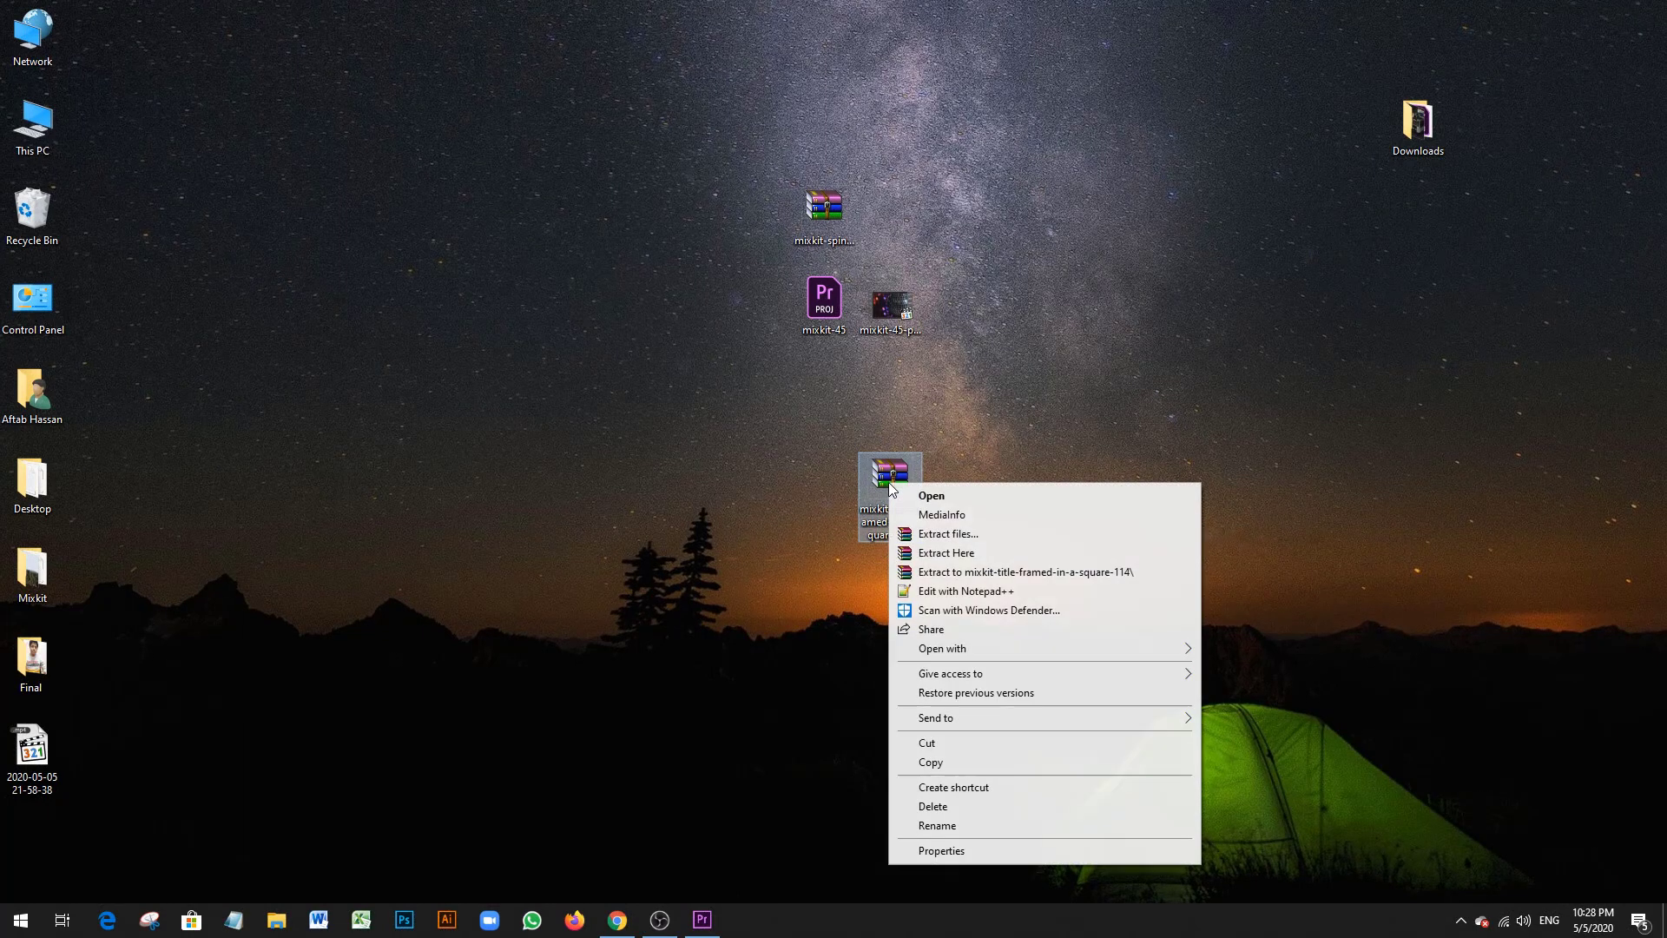
left_click(1053, 382)
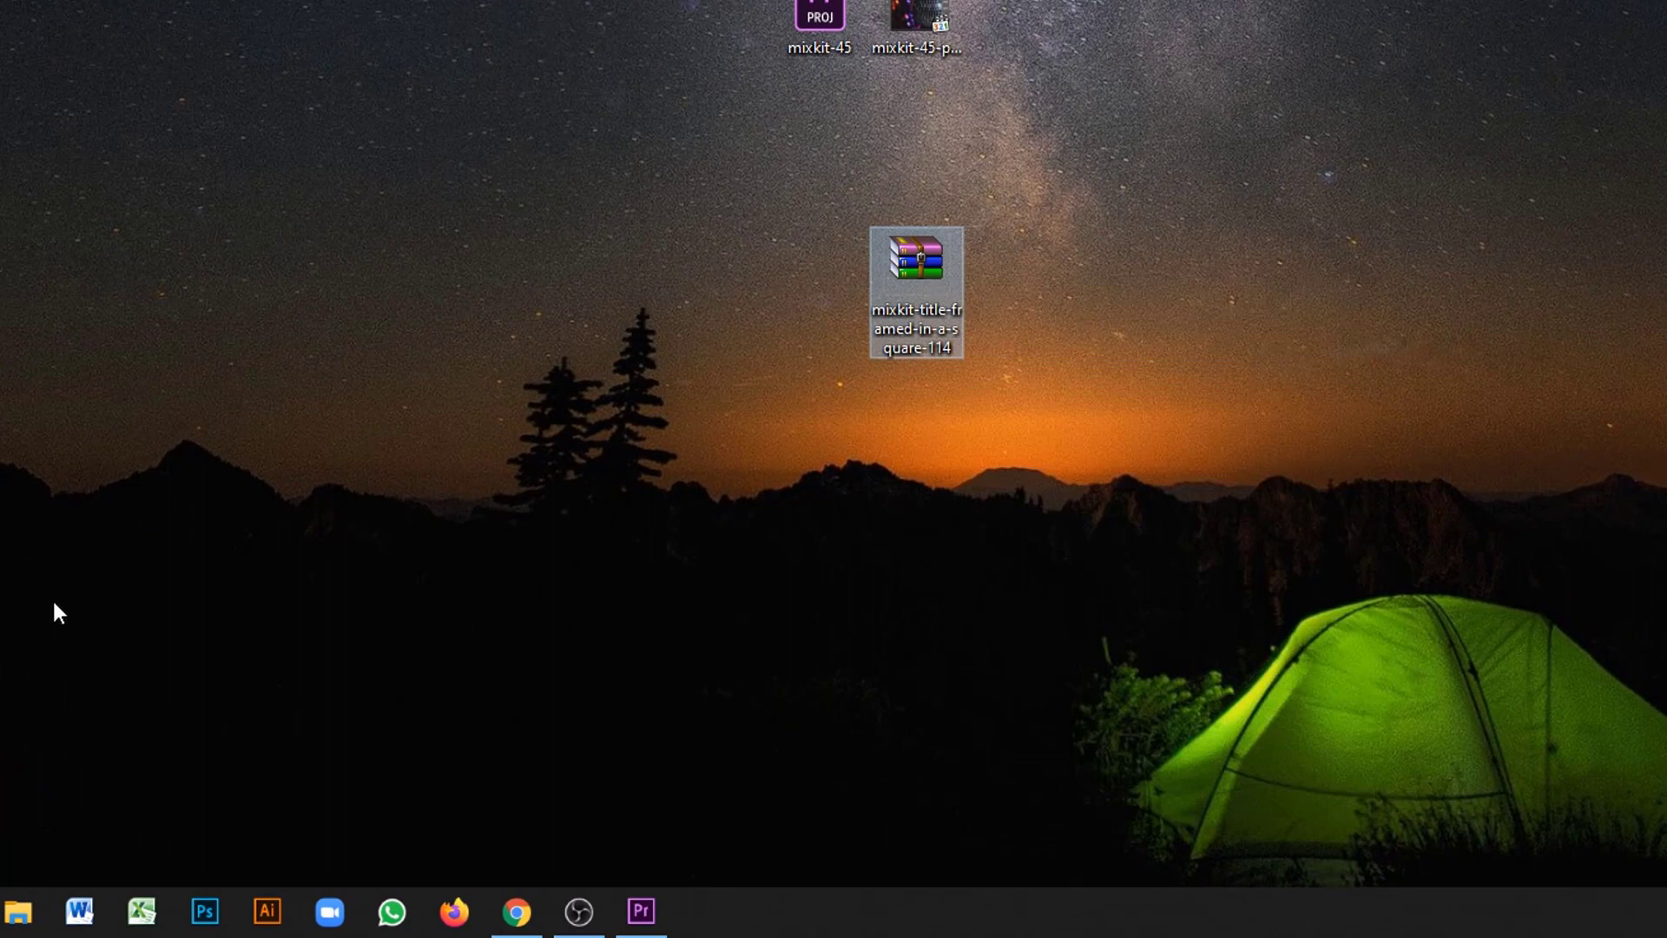
left_click_drag(1, 417, 838, 301)
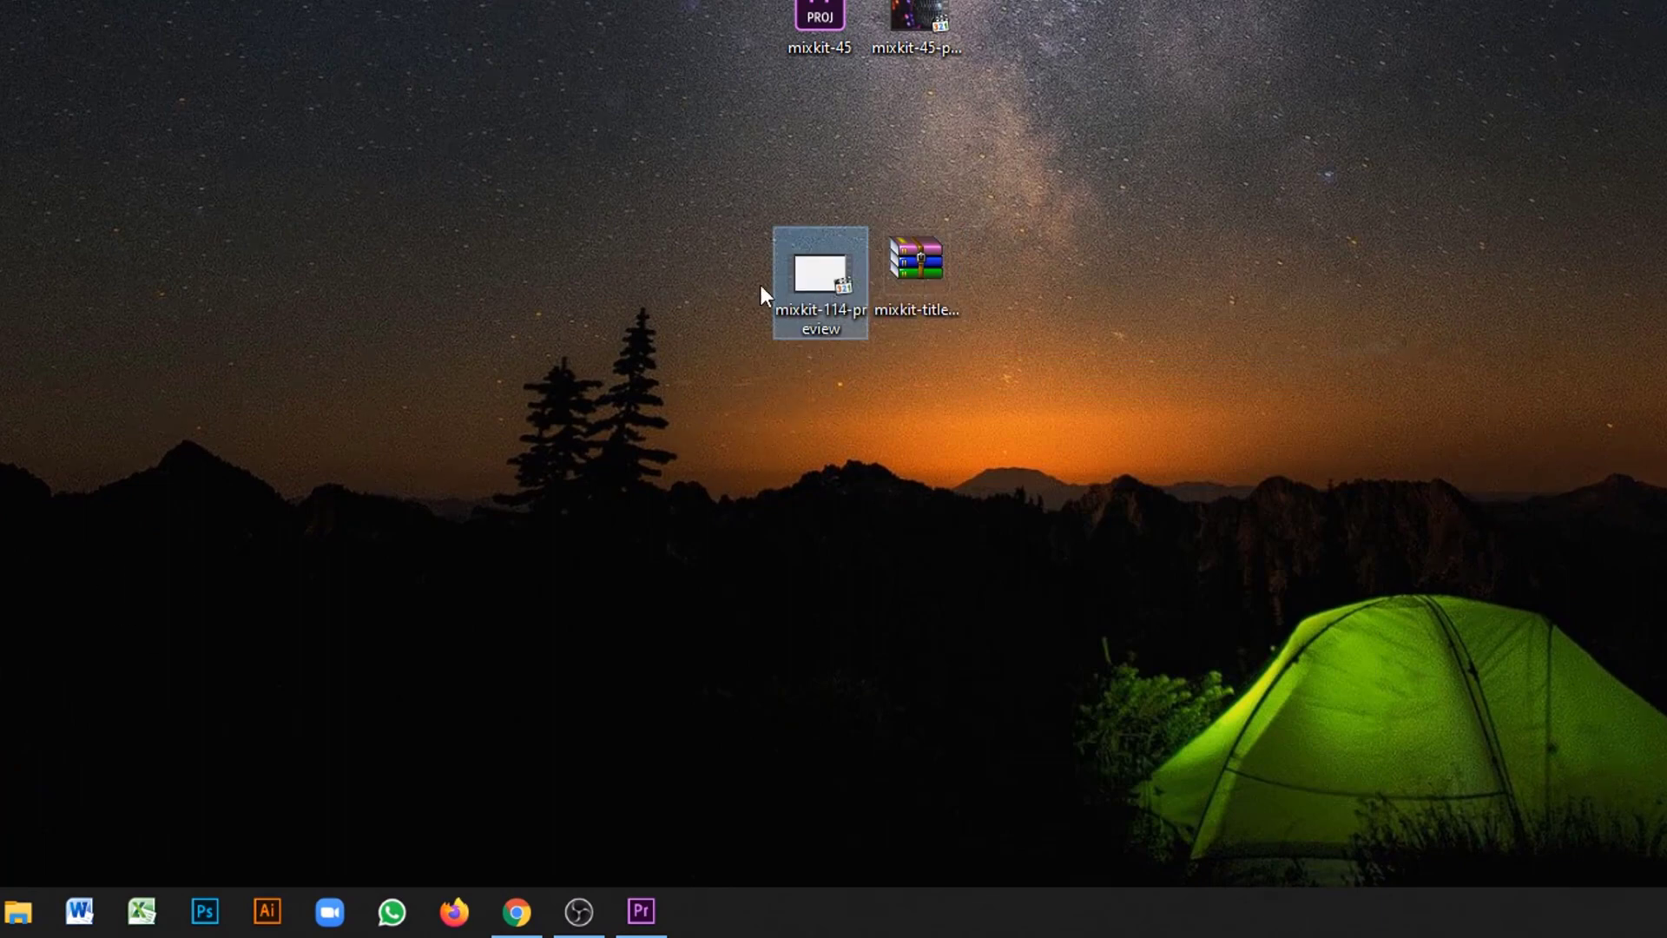
left_click_drag(2, 347, 827, 531)
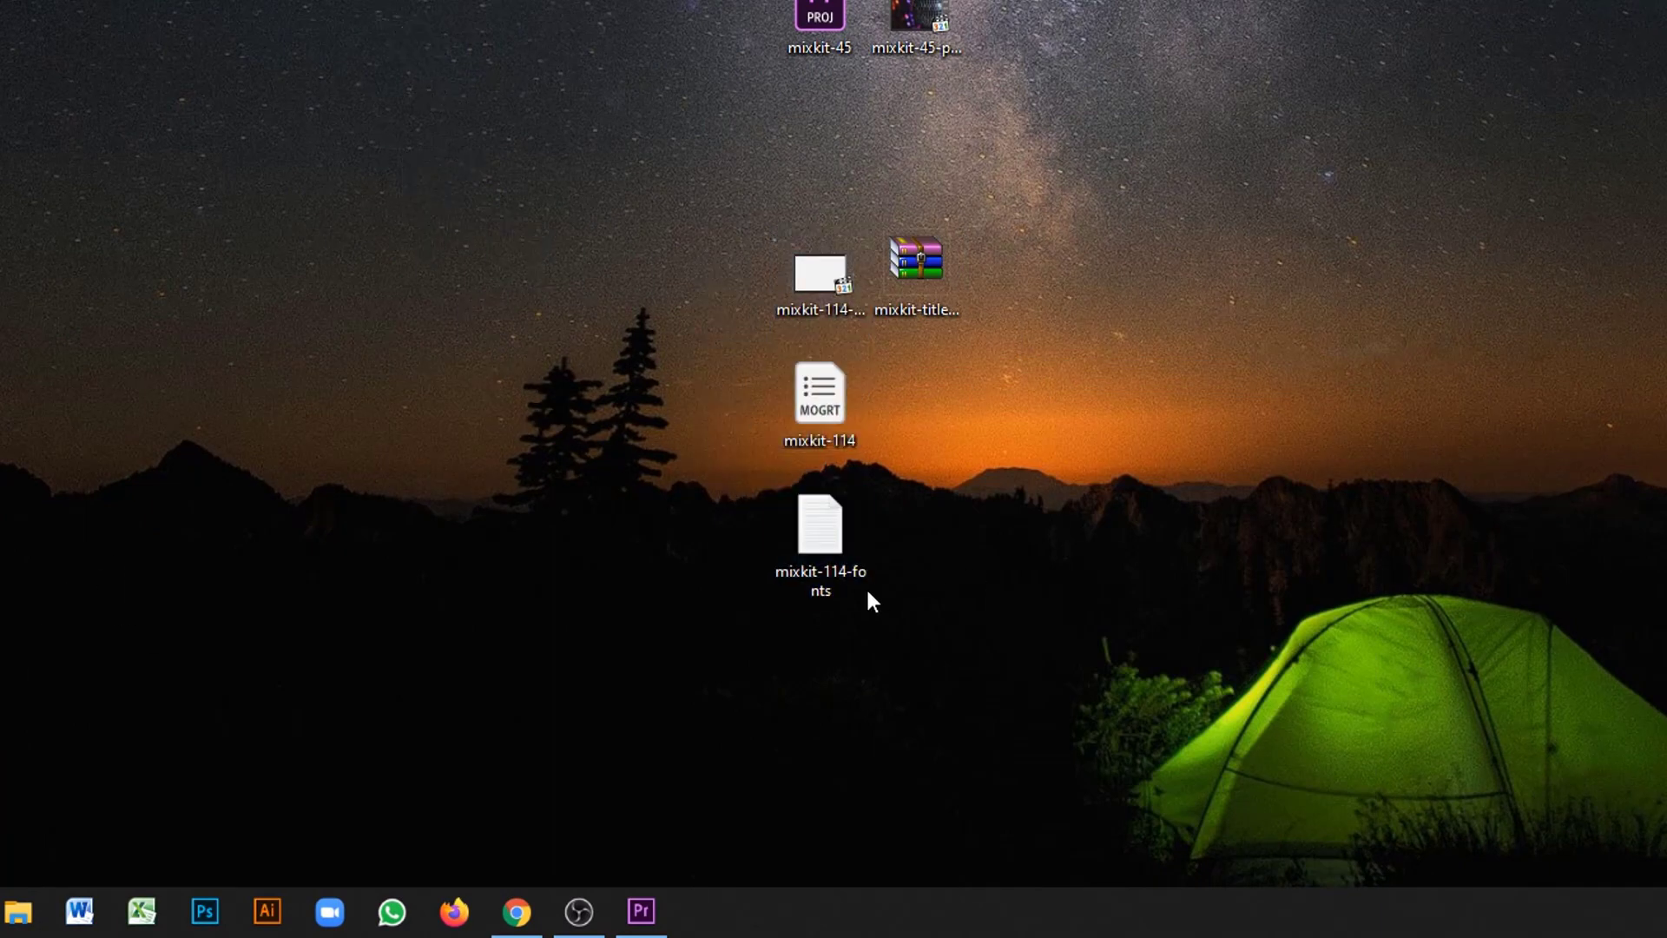
double_click(819, 541)
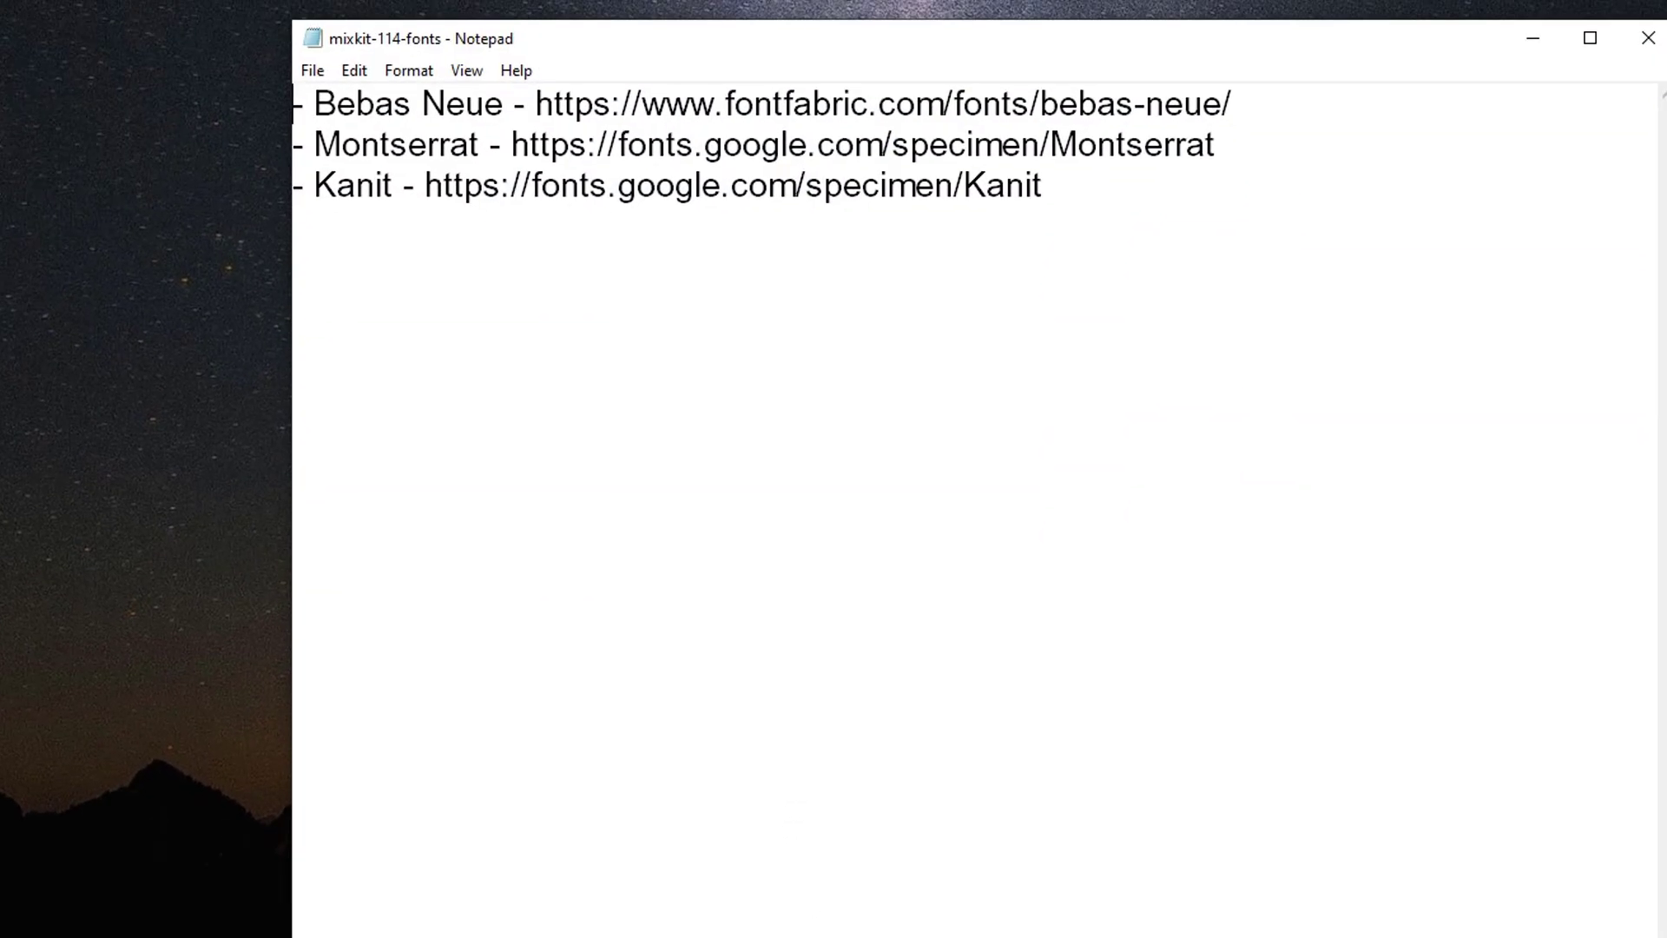
left_click(1645, 43)
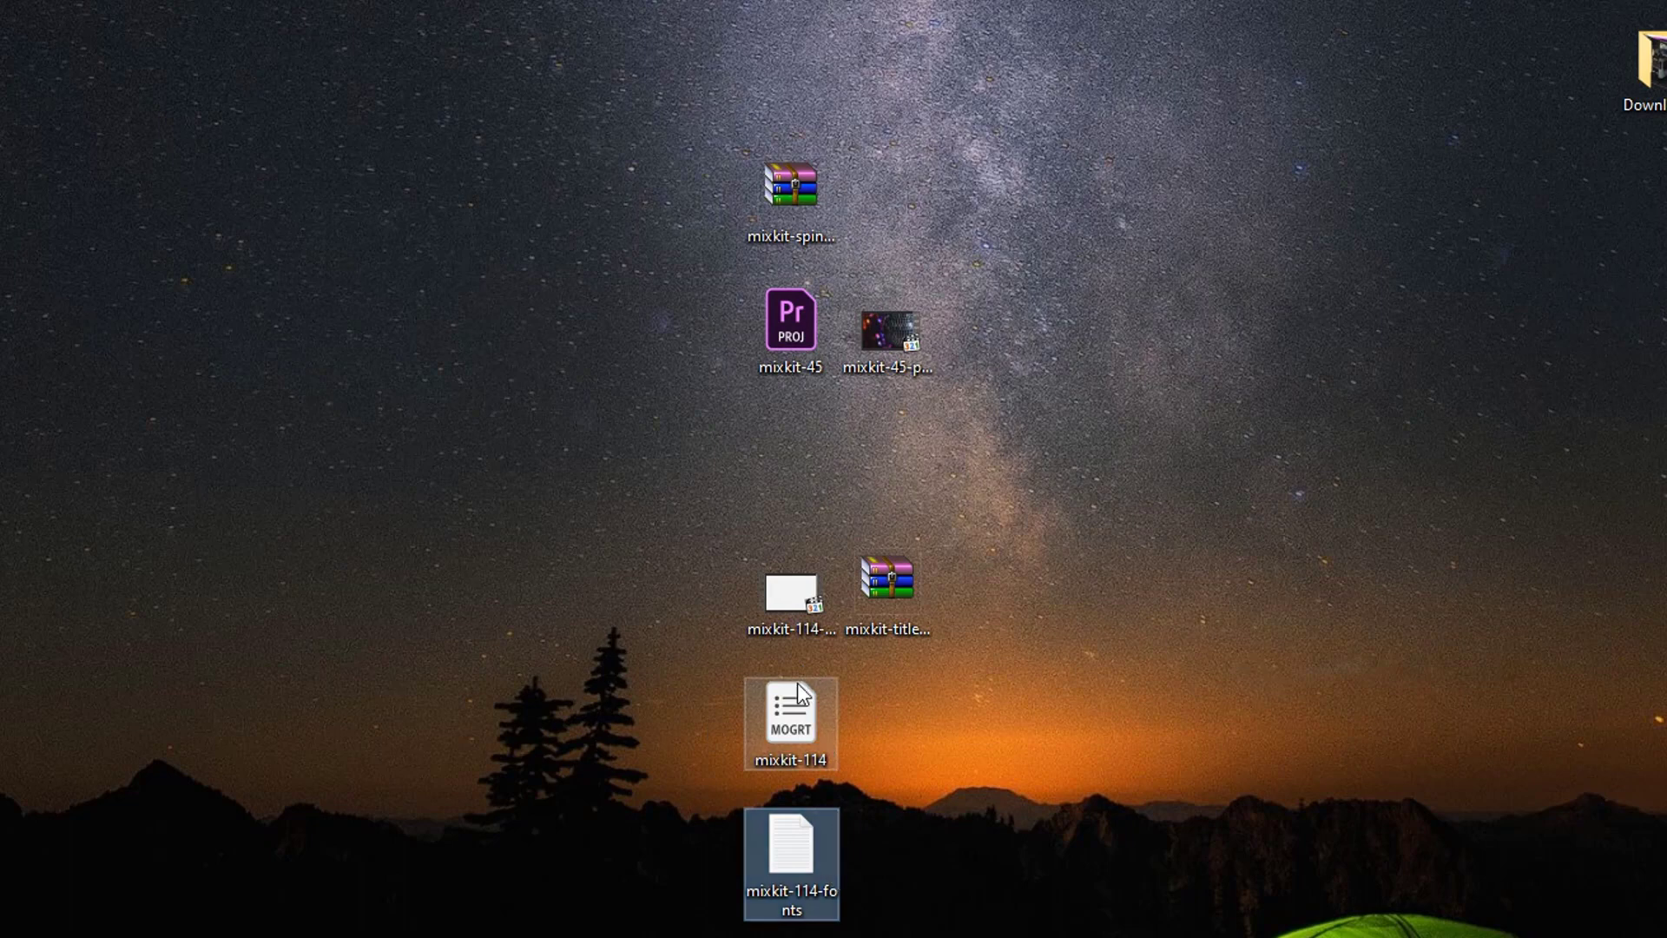
double_click(795, 842)
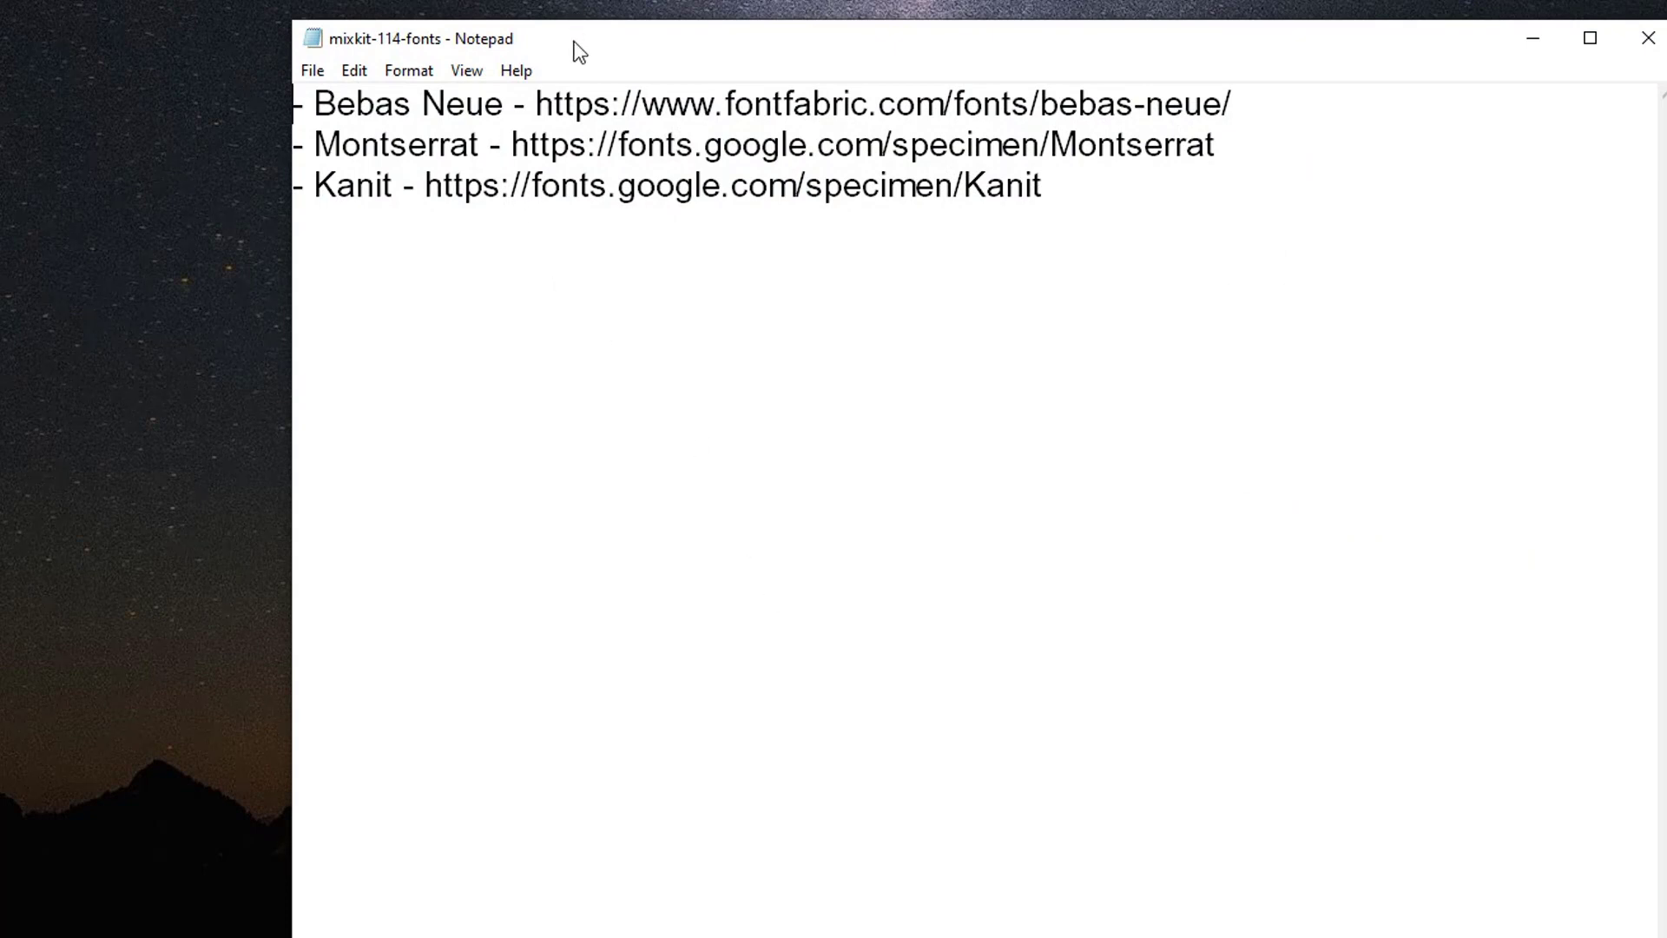
left_click_drag(535, 103, 1279, 115)
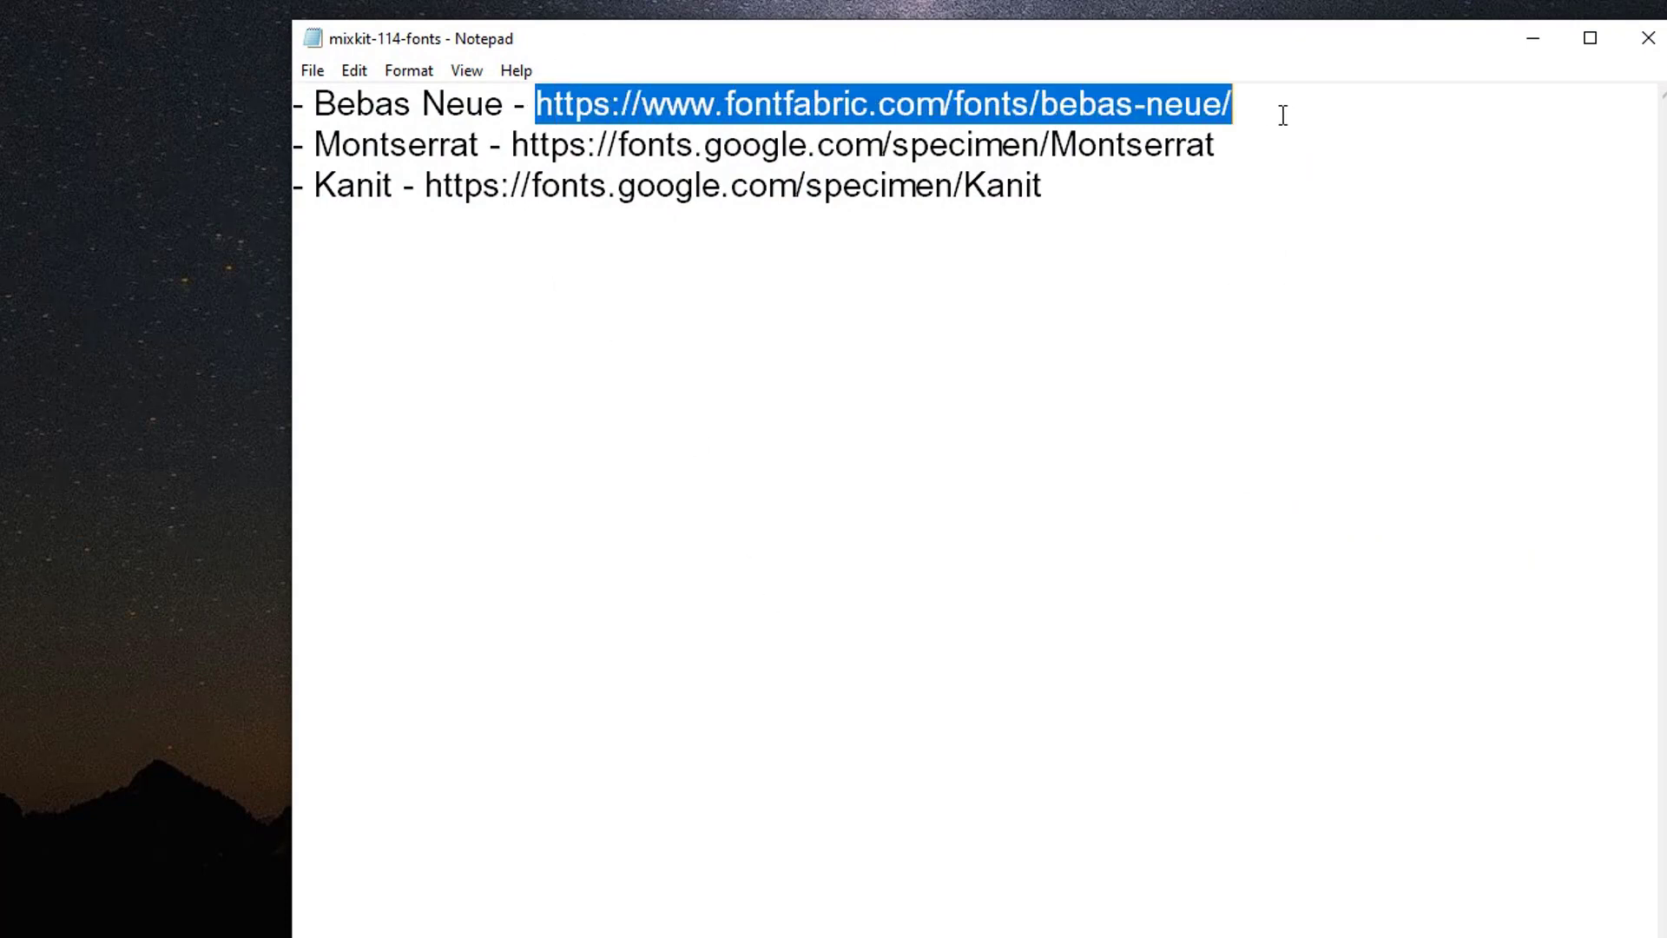
left_click_drag(511, 145, 1206, 145)
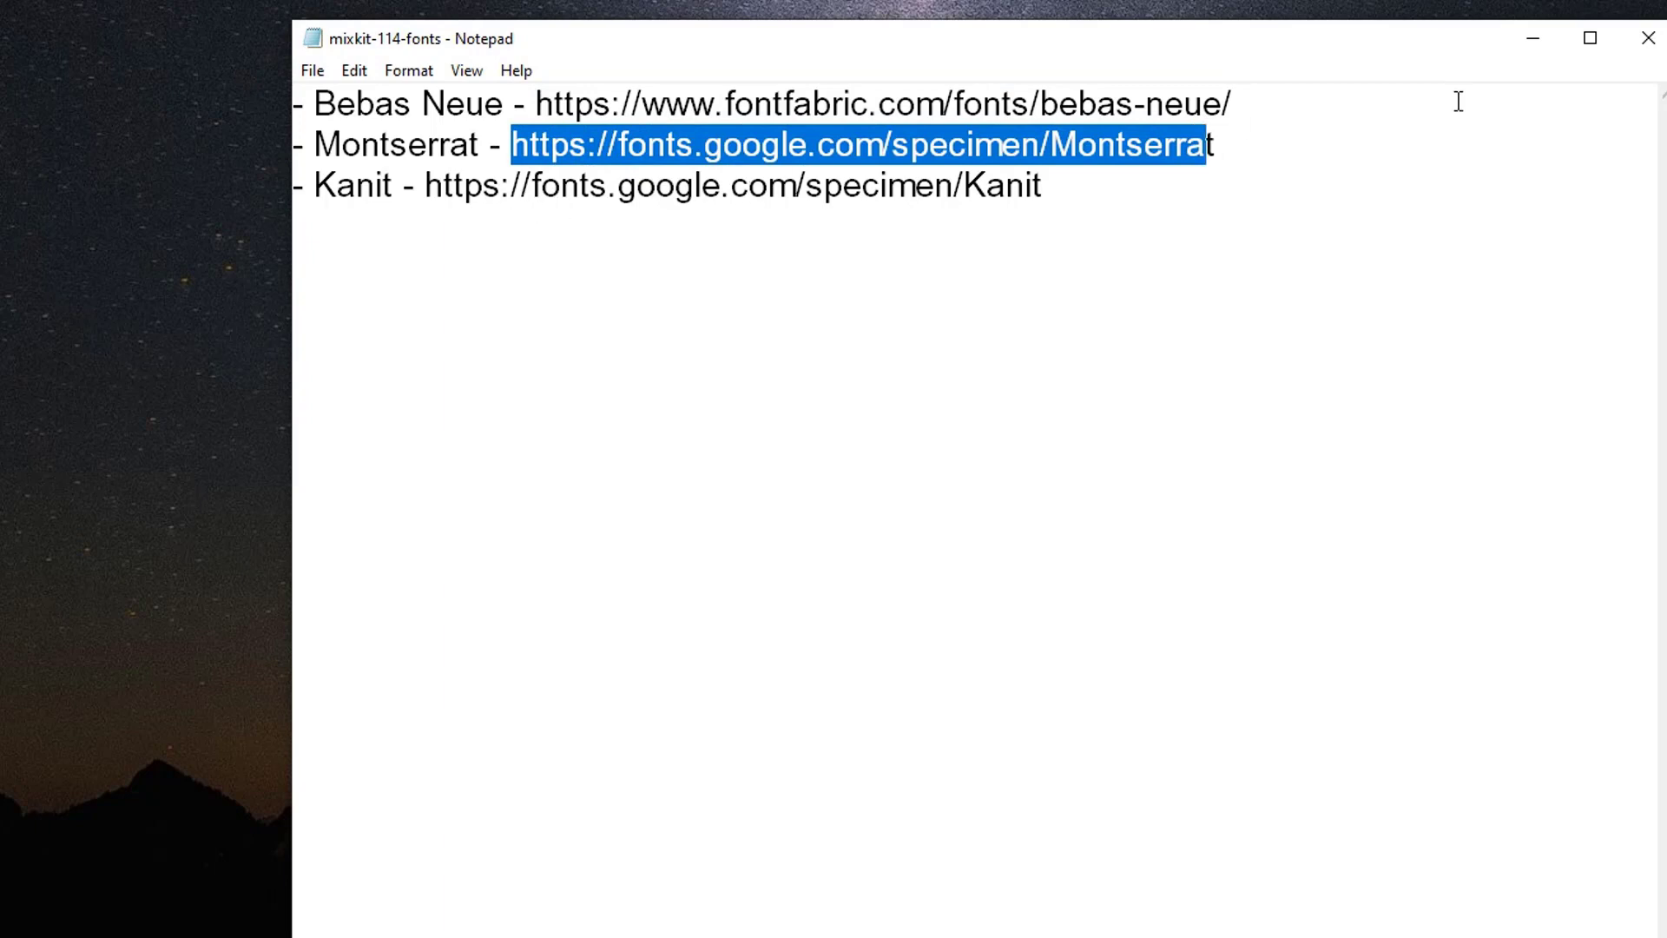
left_click(1648, 38)
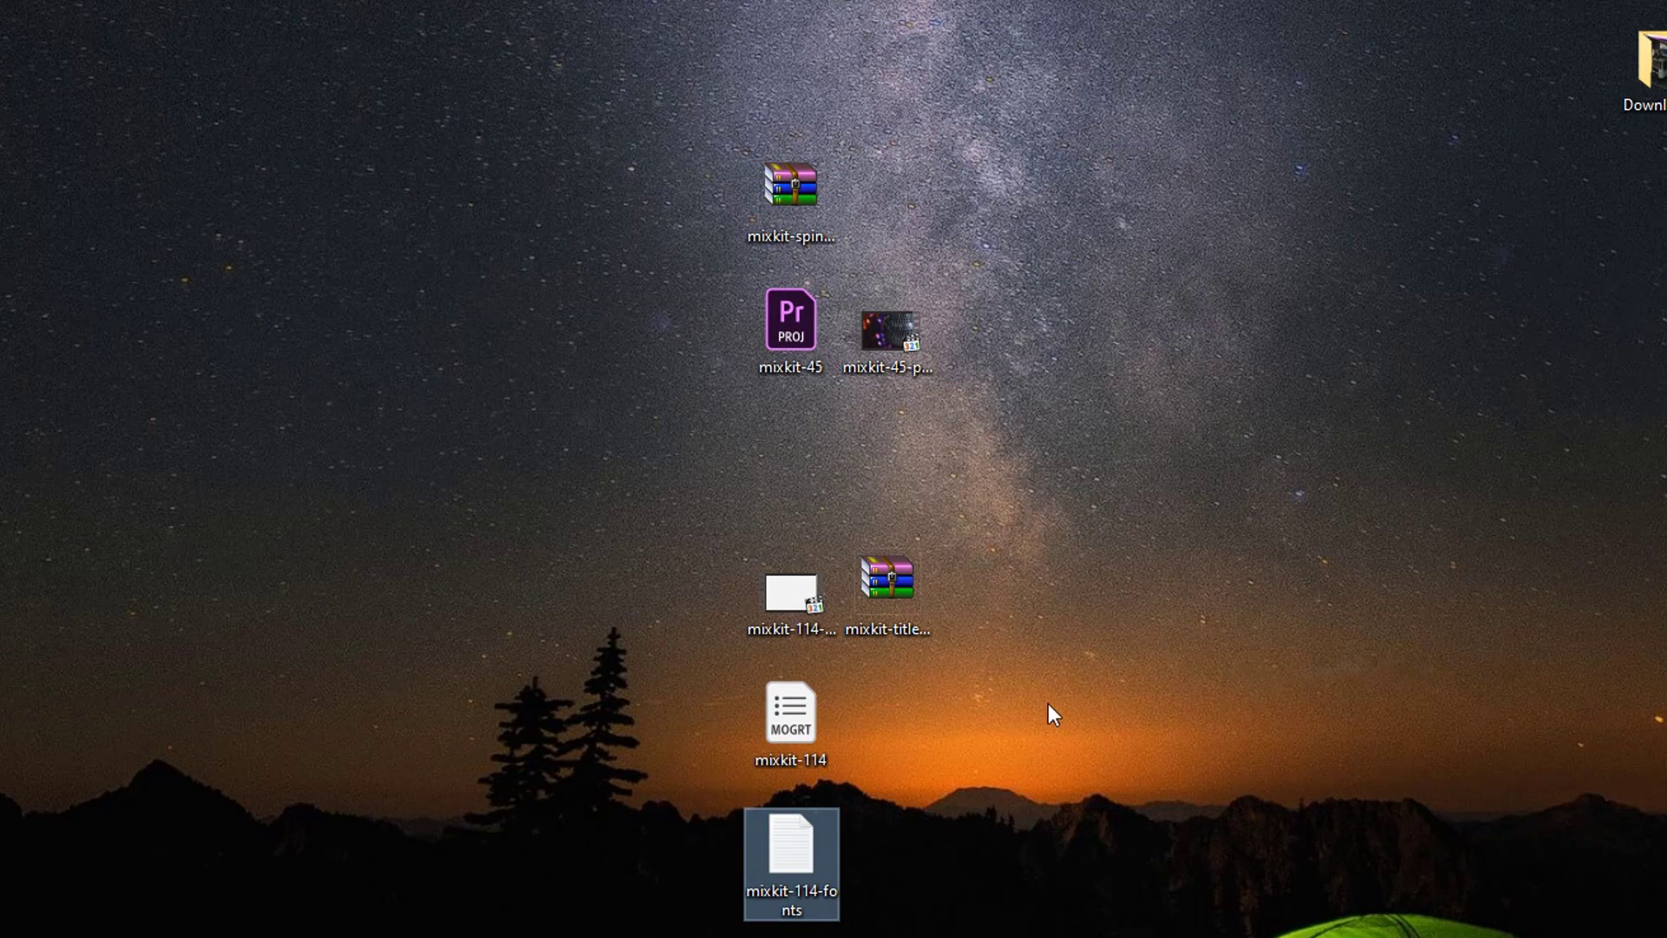
left_click(793, 735)
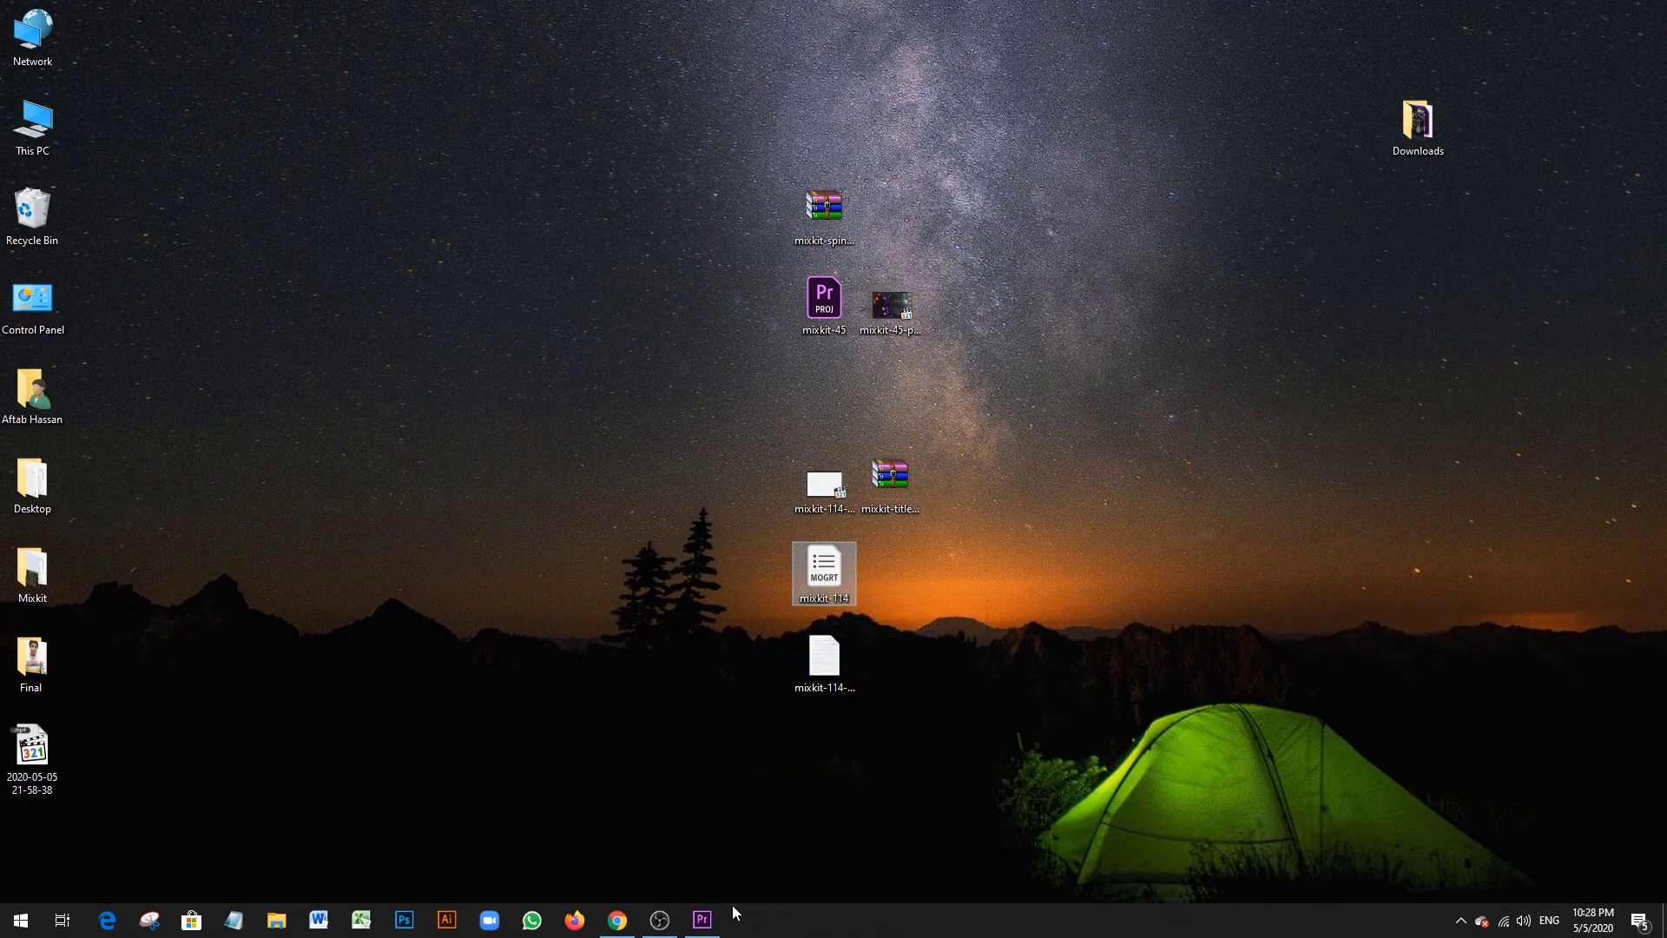
Step: Delete the transition clips on tracks V2–V4 of the Premiere timeline
left_click(708, 923)
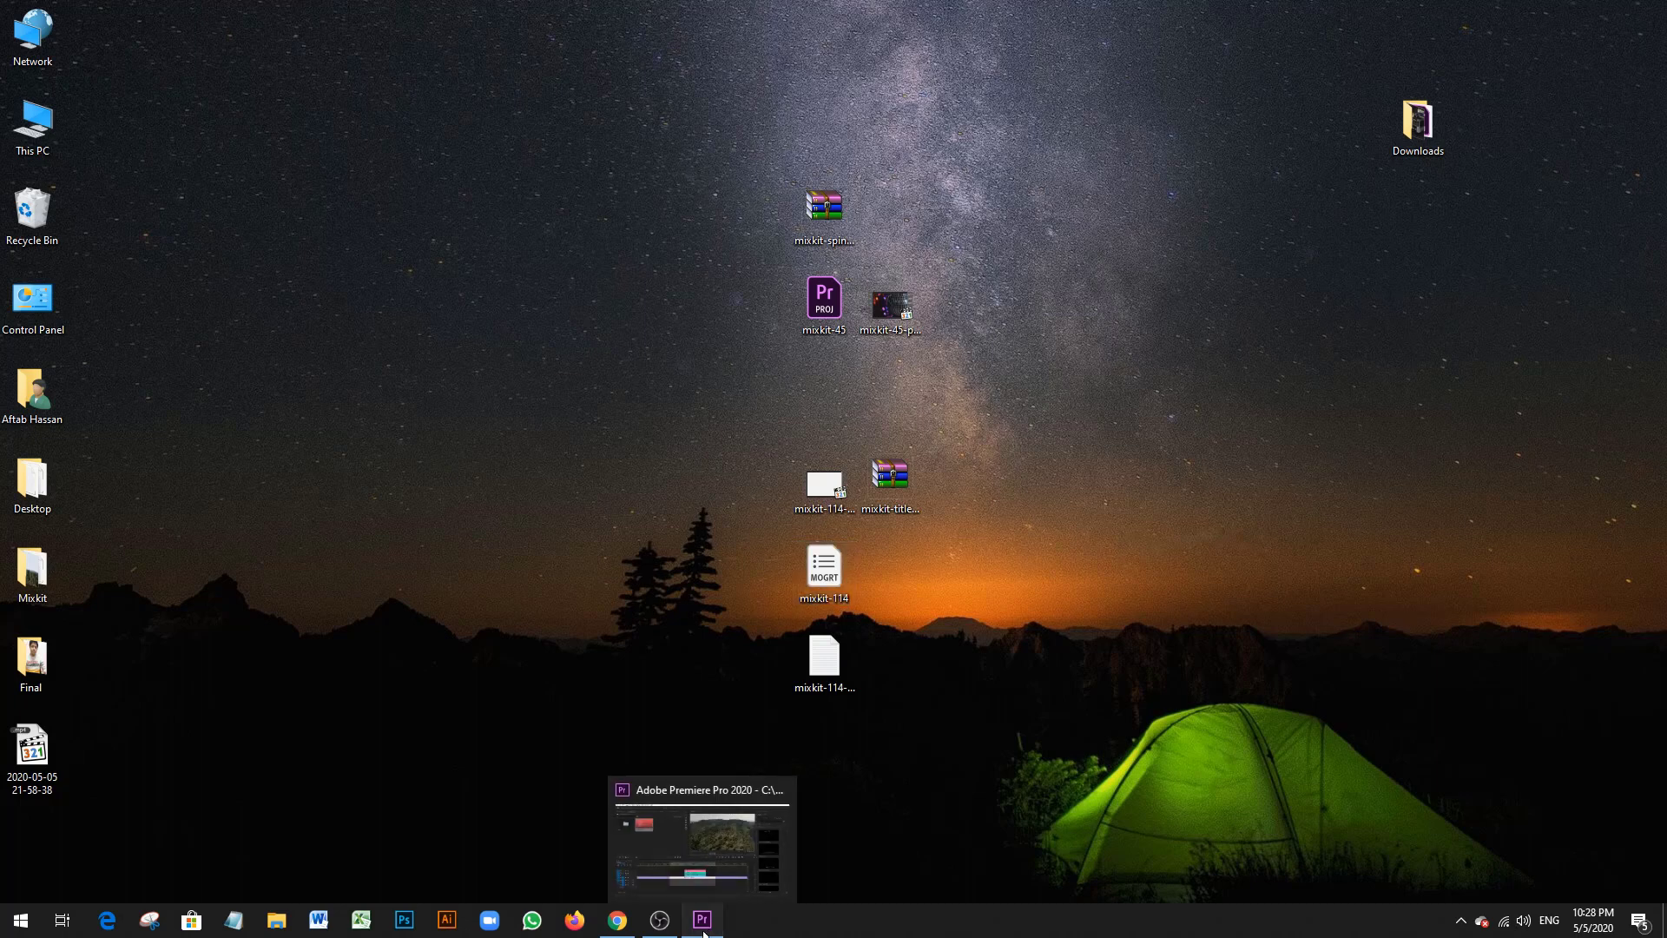
left_click_drag(618, 625, 885, 708)
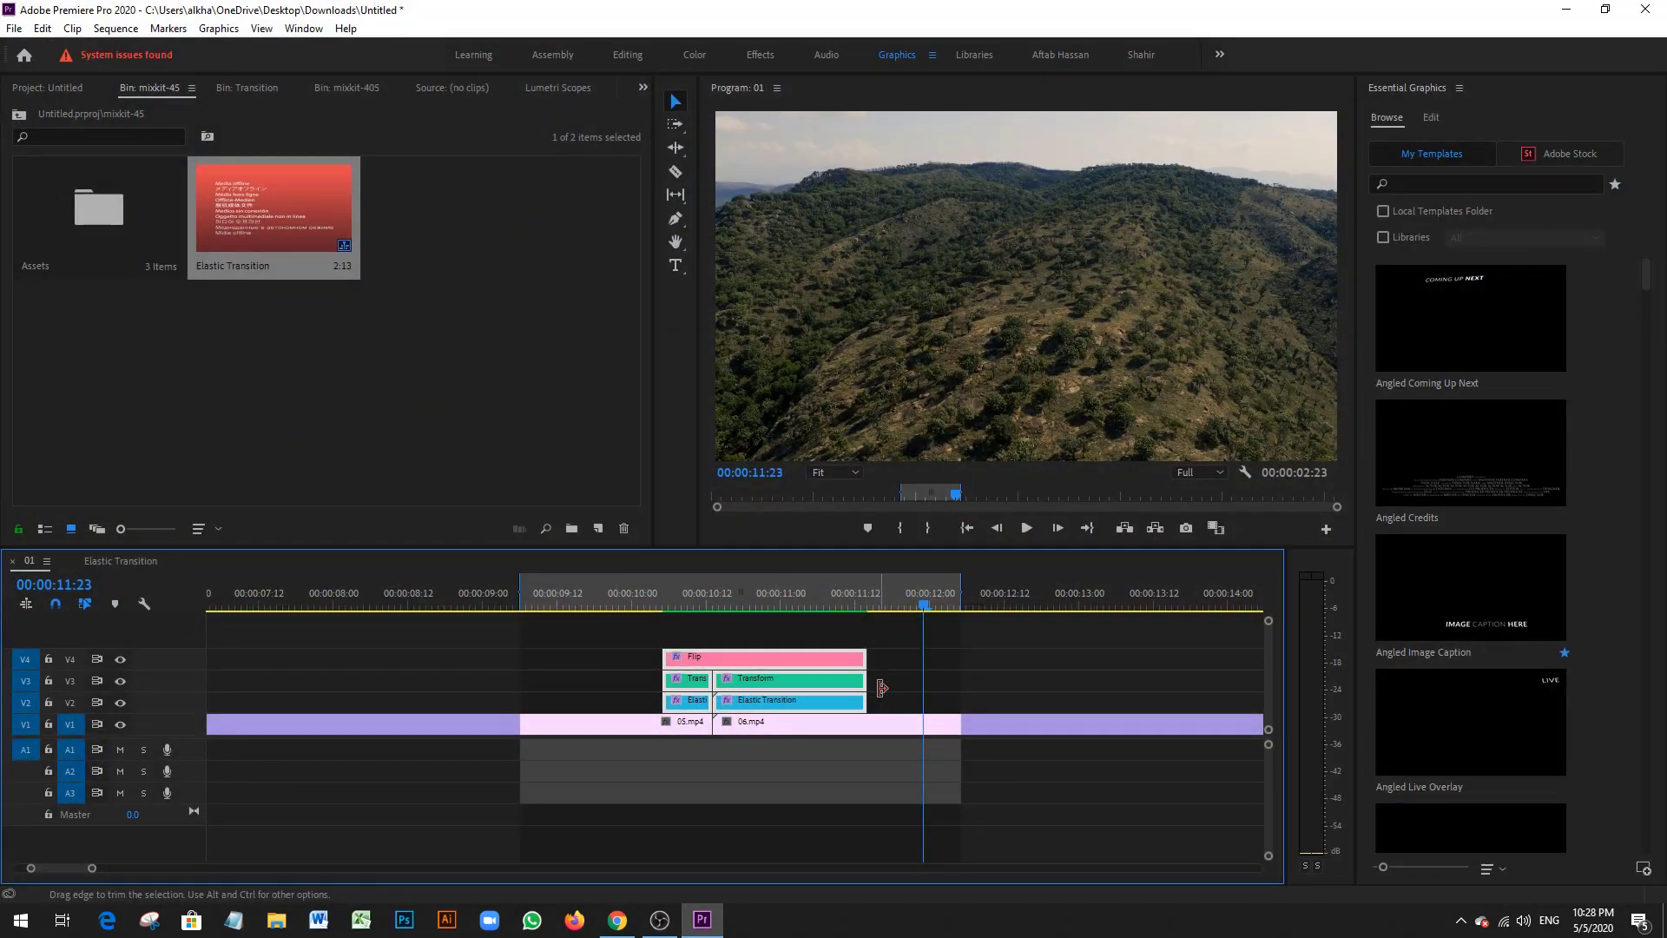
key("Delete")
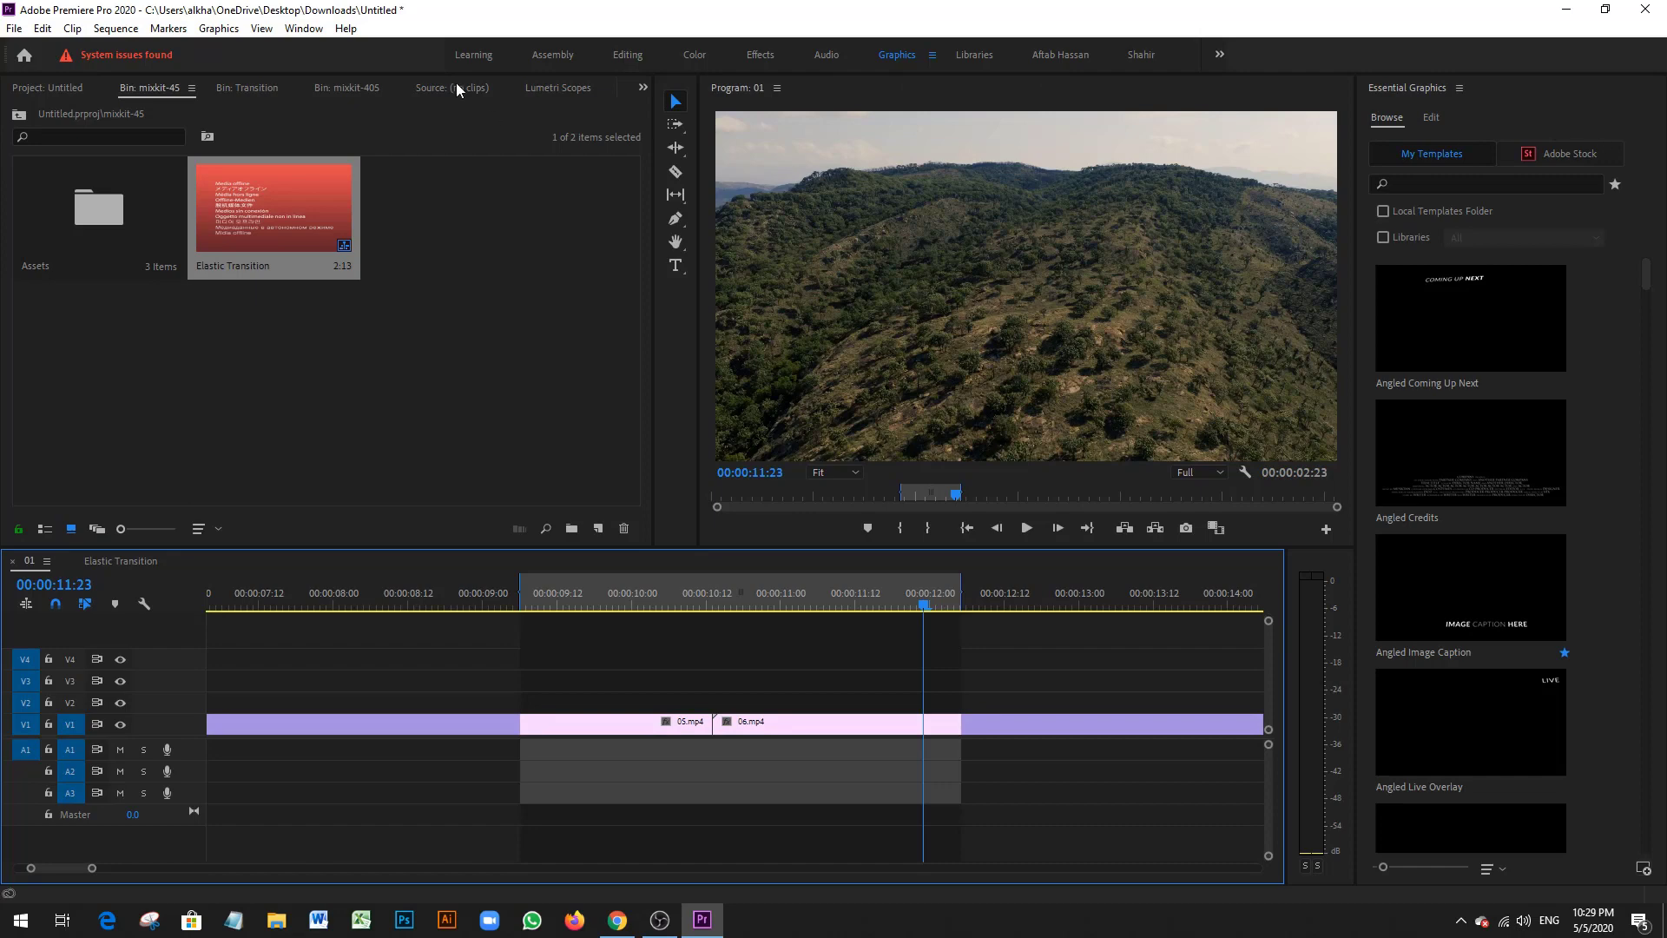
Step: Install mixkit-114.mogrt from the Desktop as a motion graphics template in Essential Graphics
left_click(303, 28)
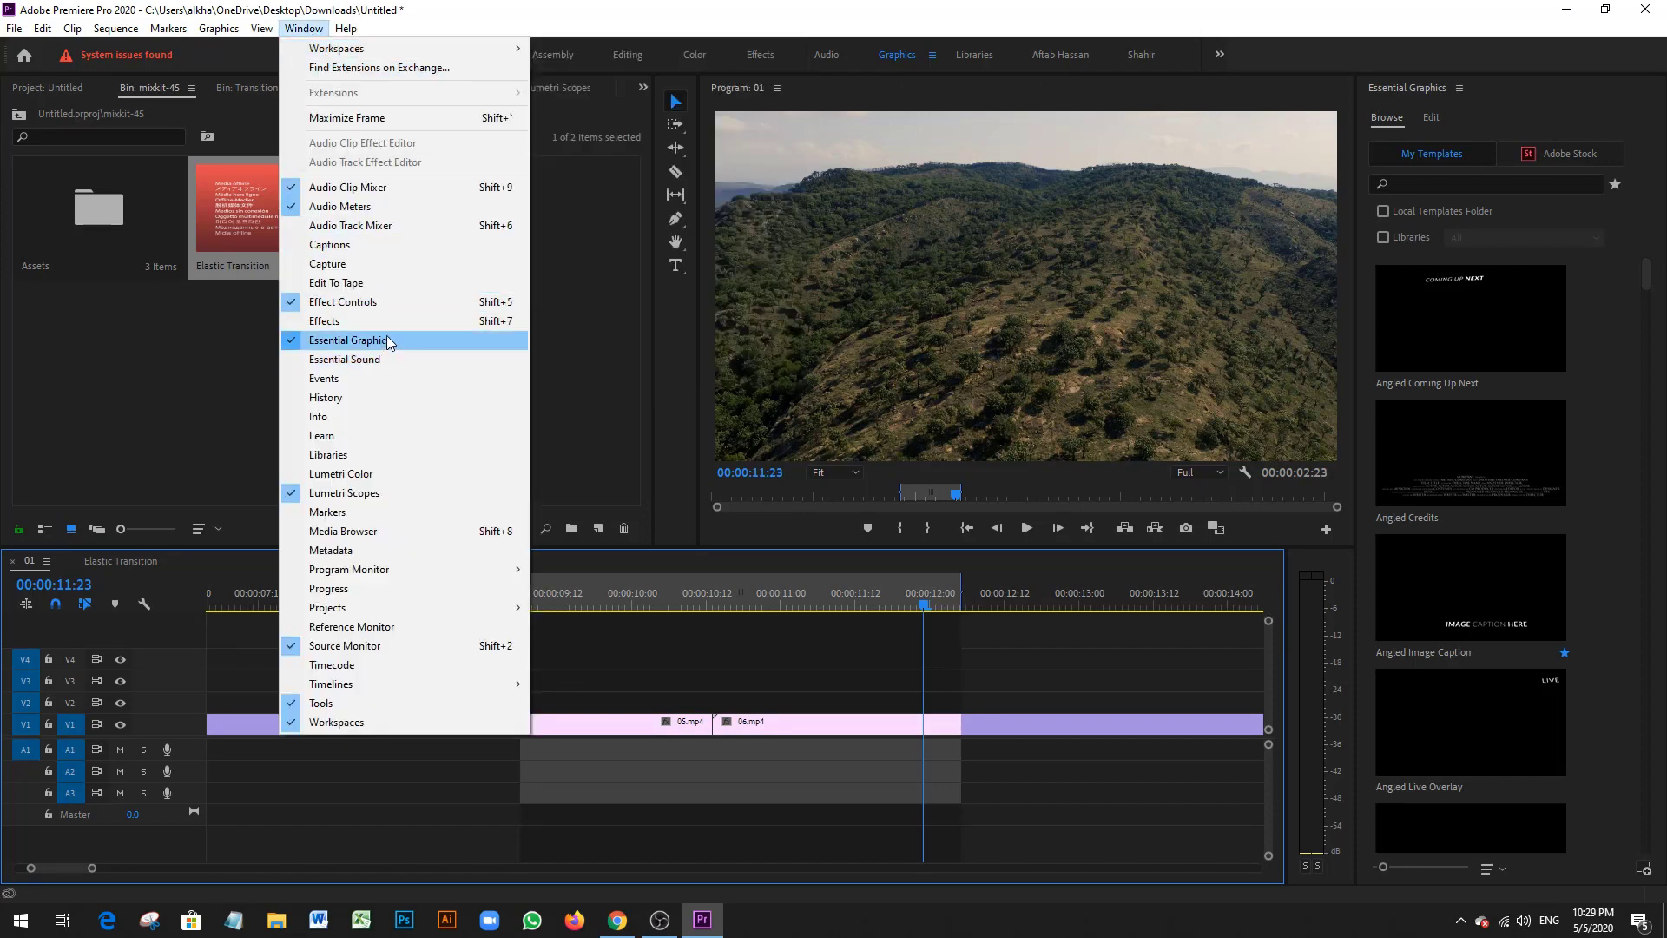
left_click(793, 645)
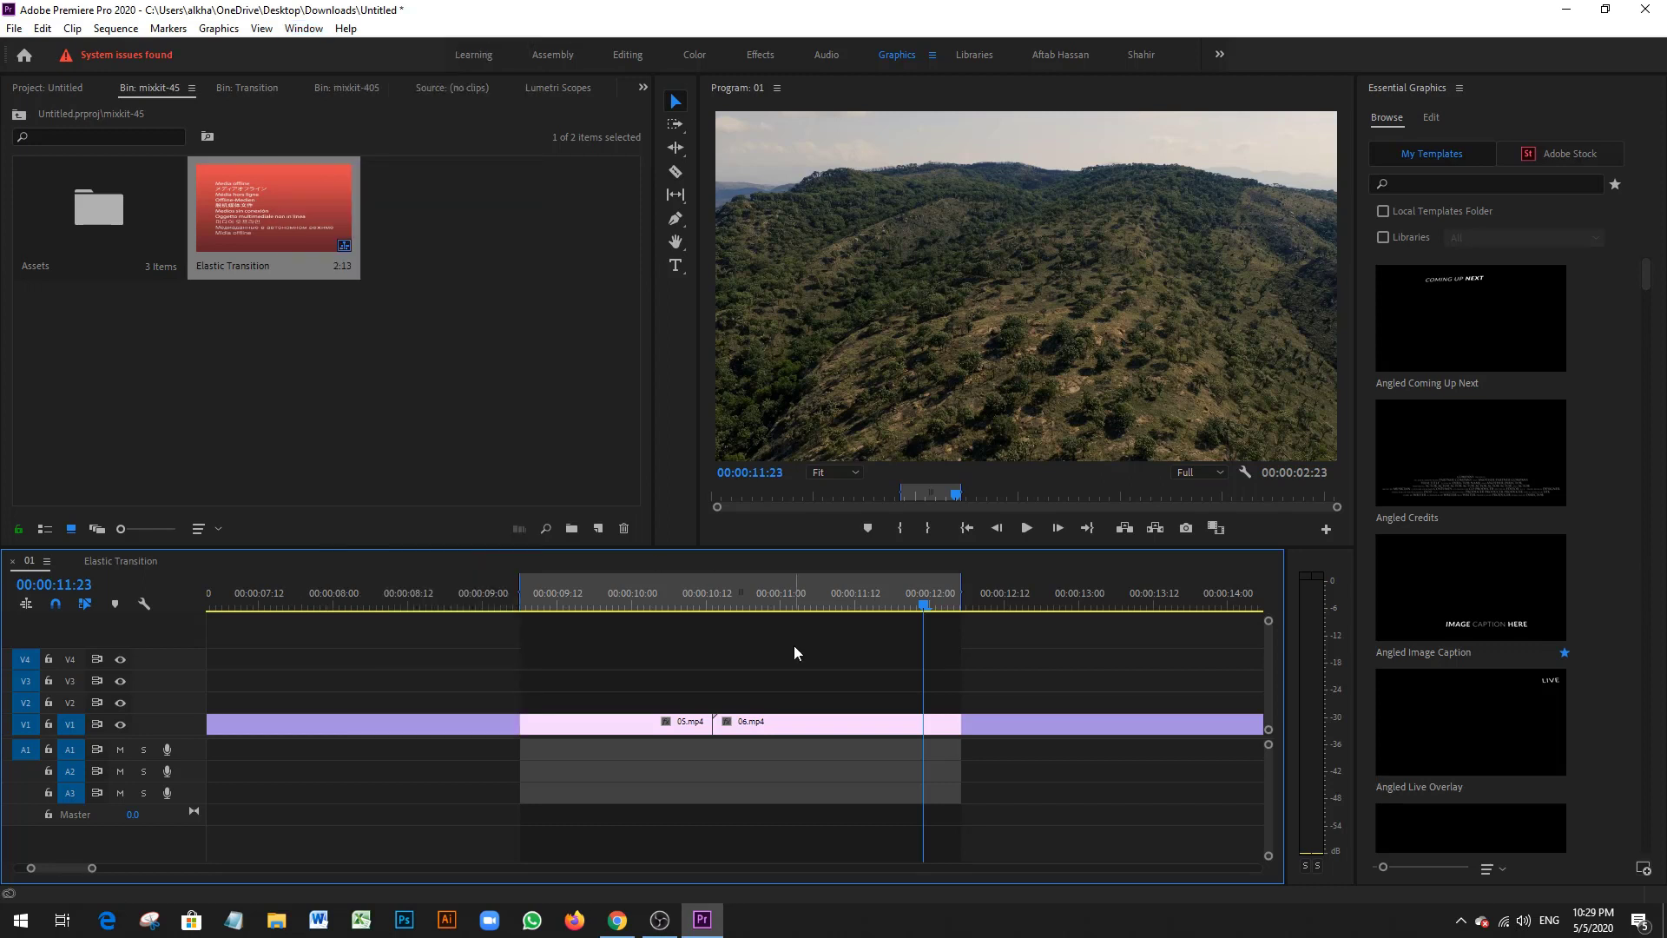
scroll(1580, 429, "down", 20)
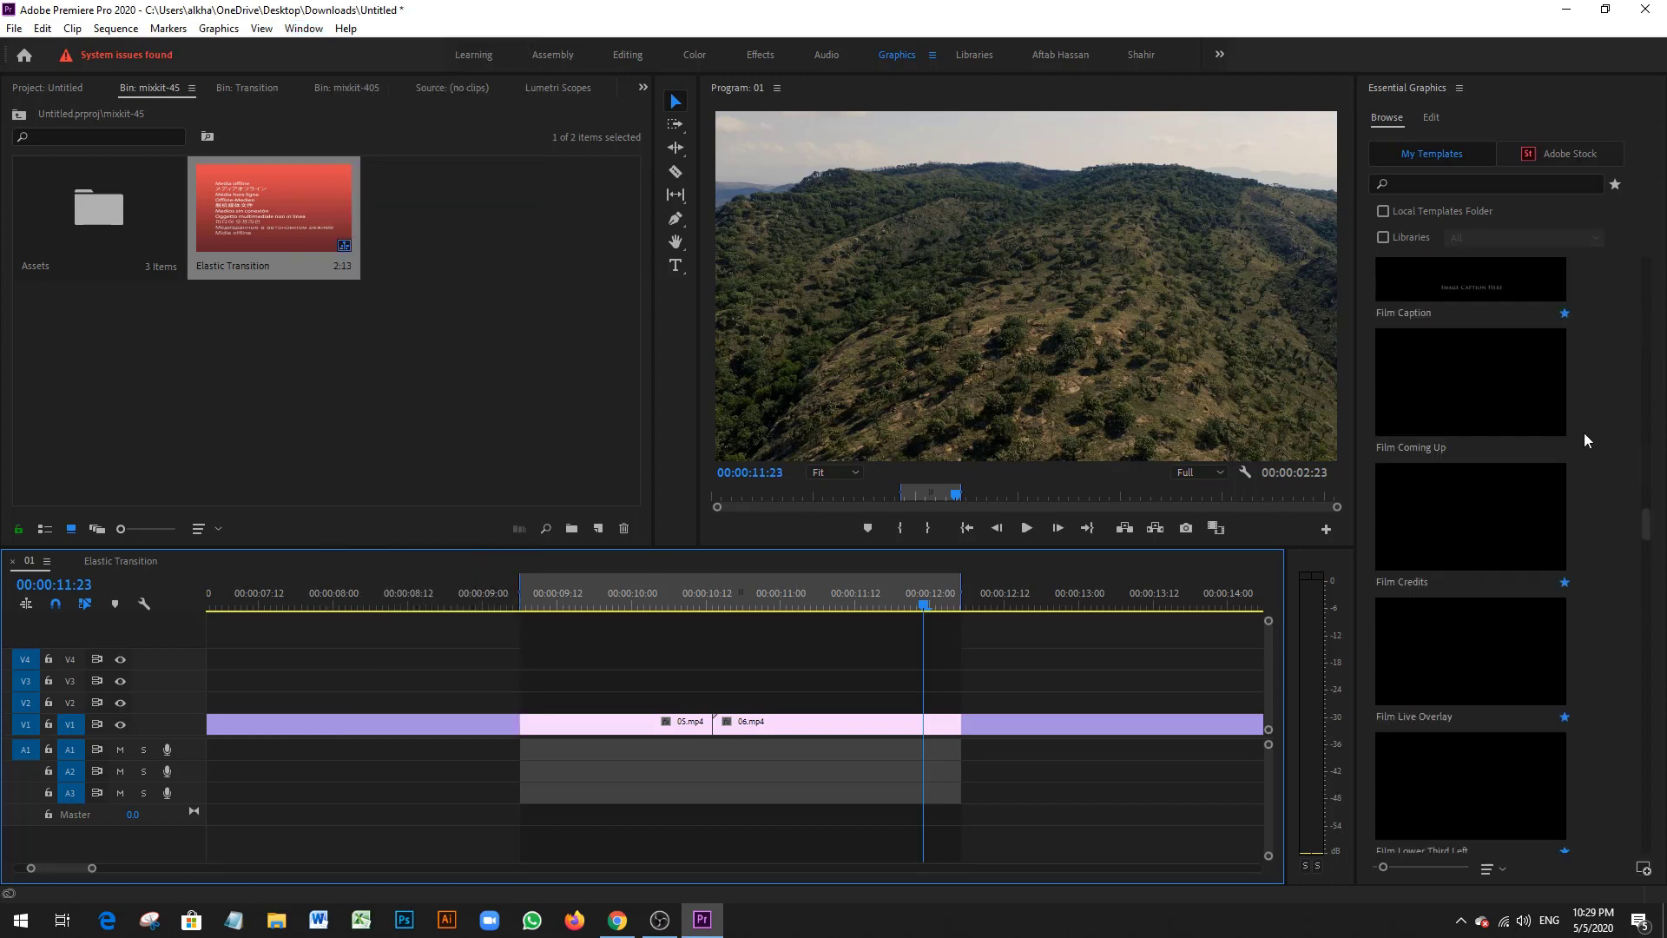
scroll(1586, 435, "down", 5)
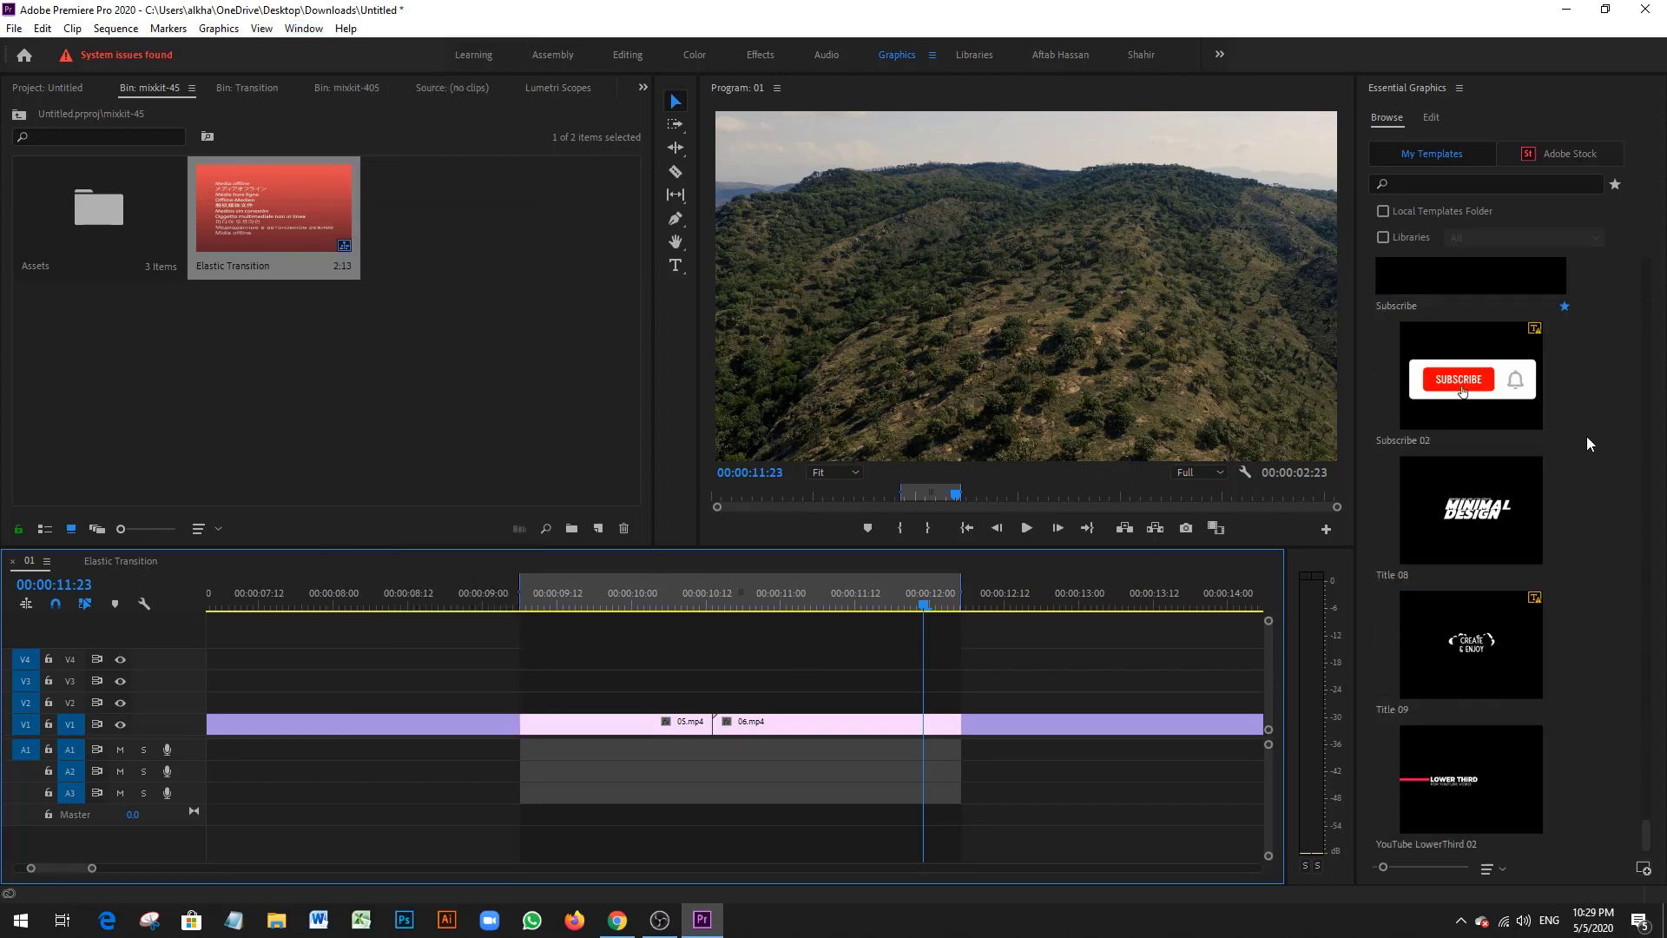
left_click(1643, 868)
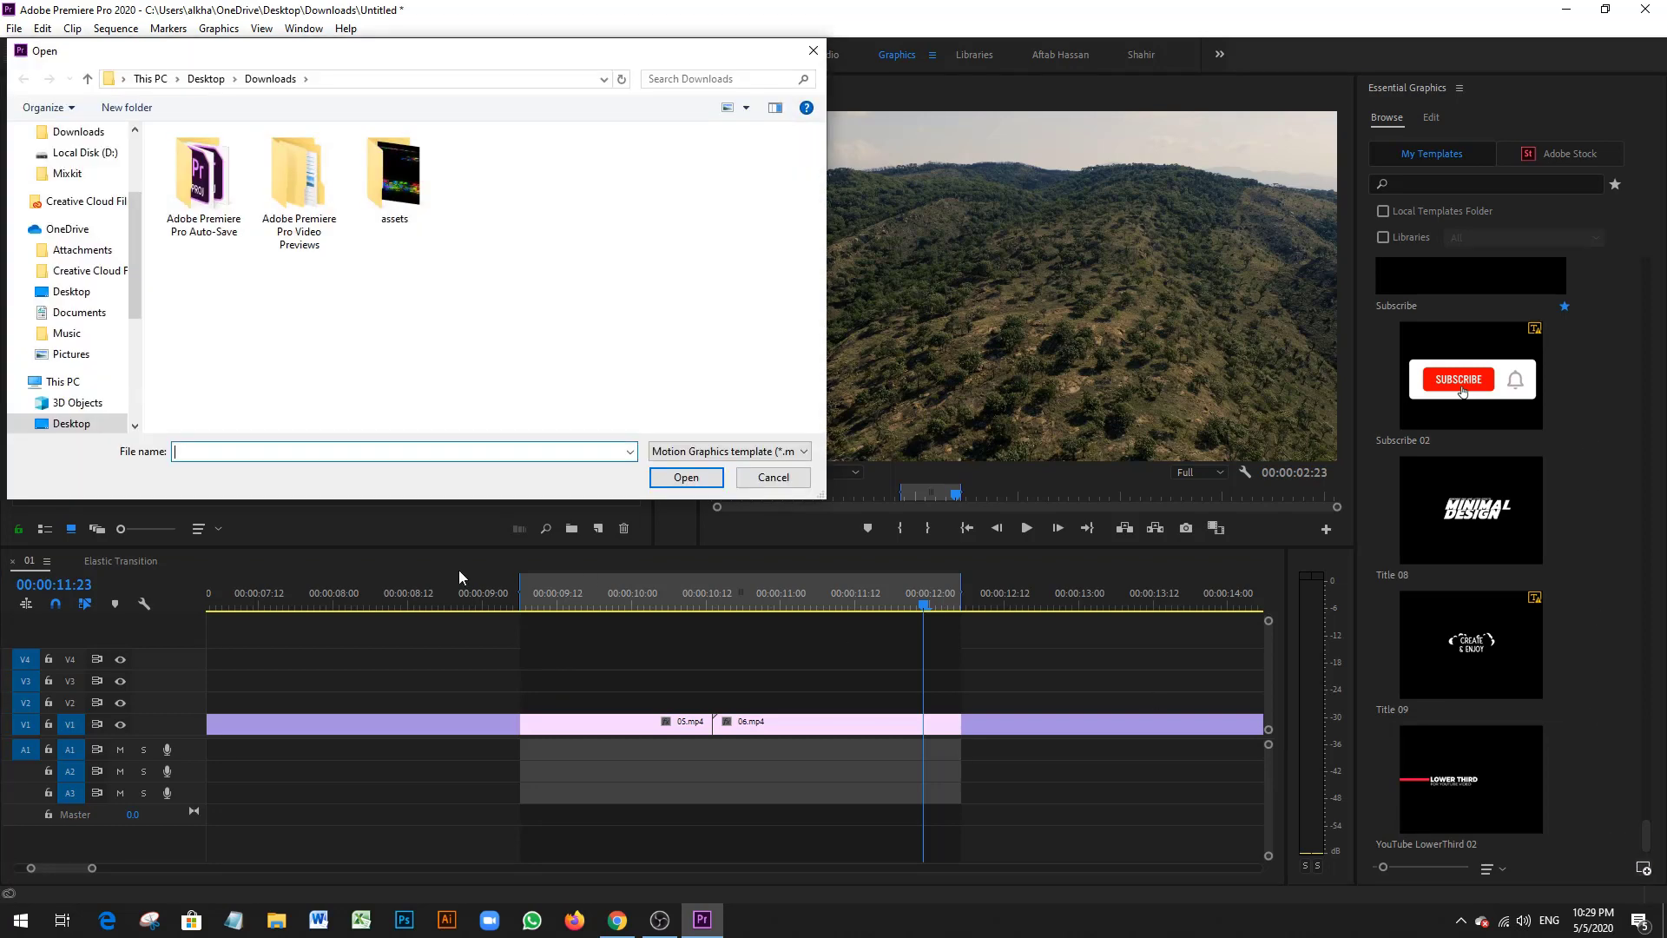
left_click(71, 292)
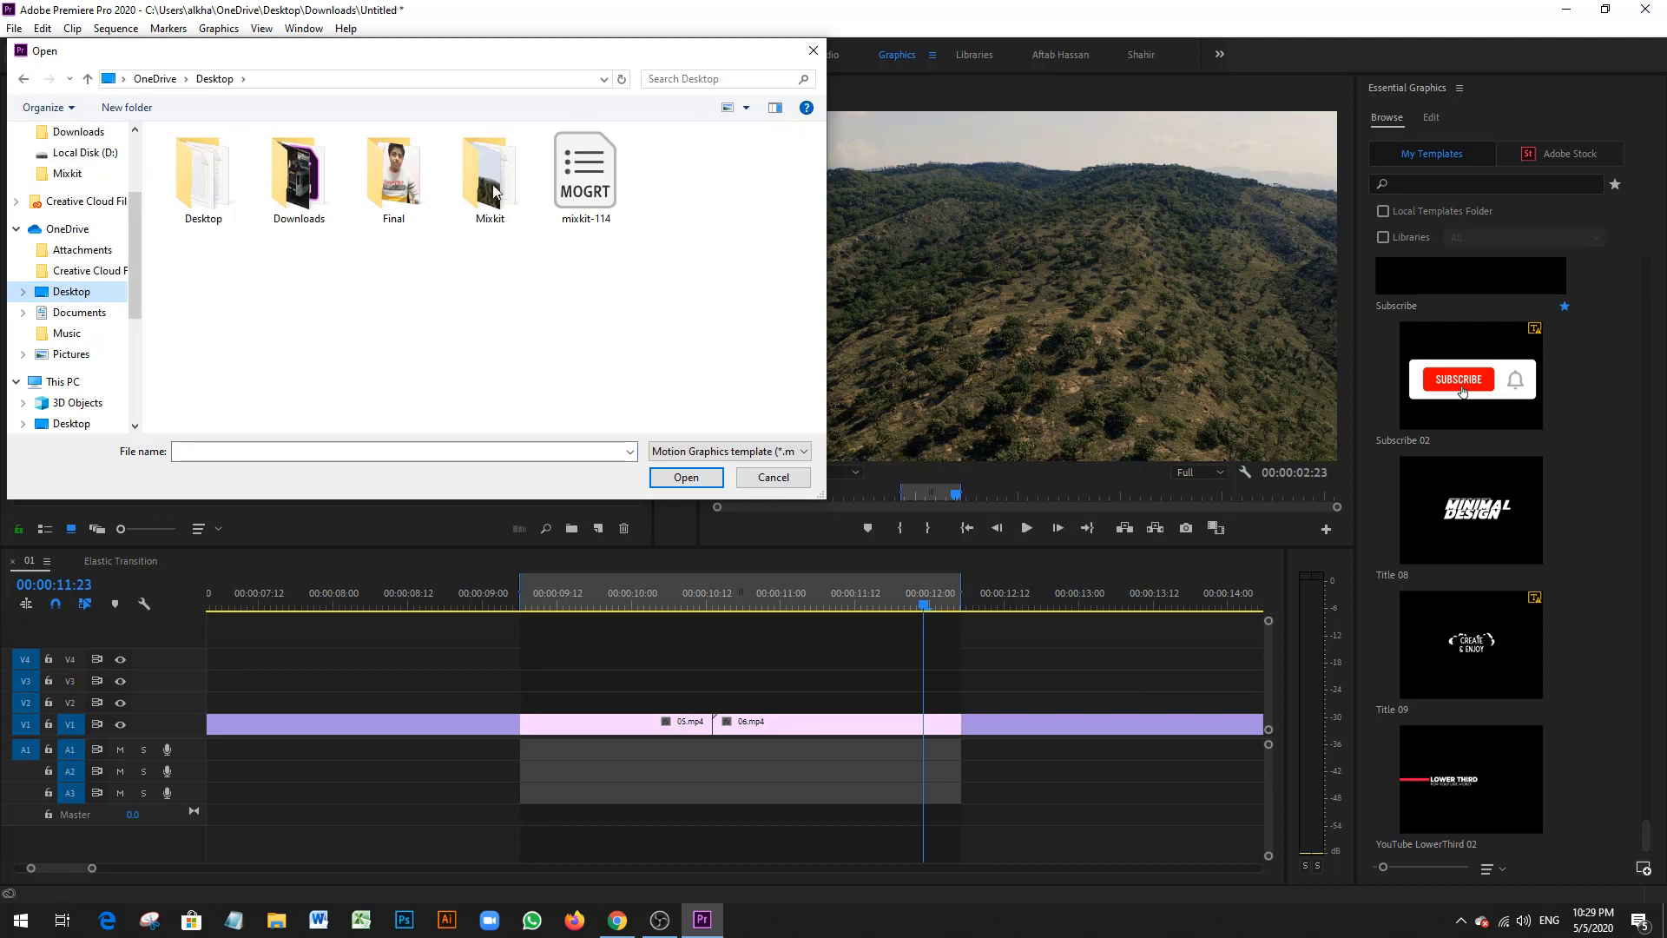
left_click(586, 175)
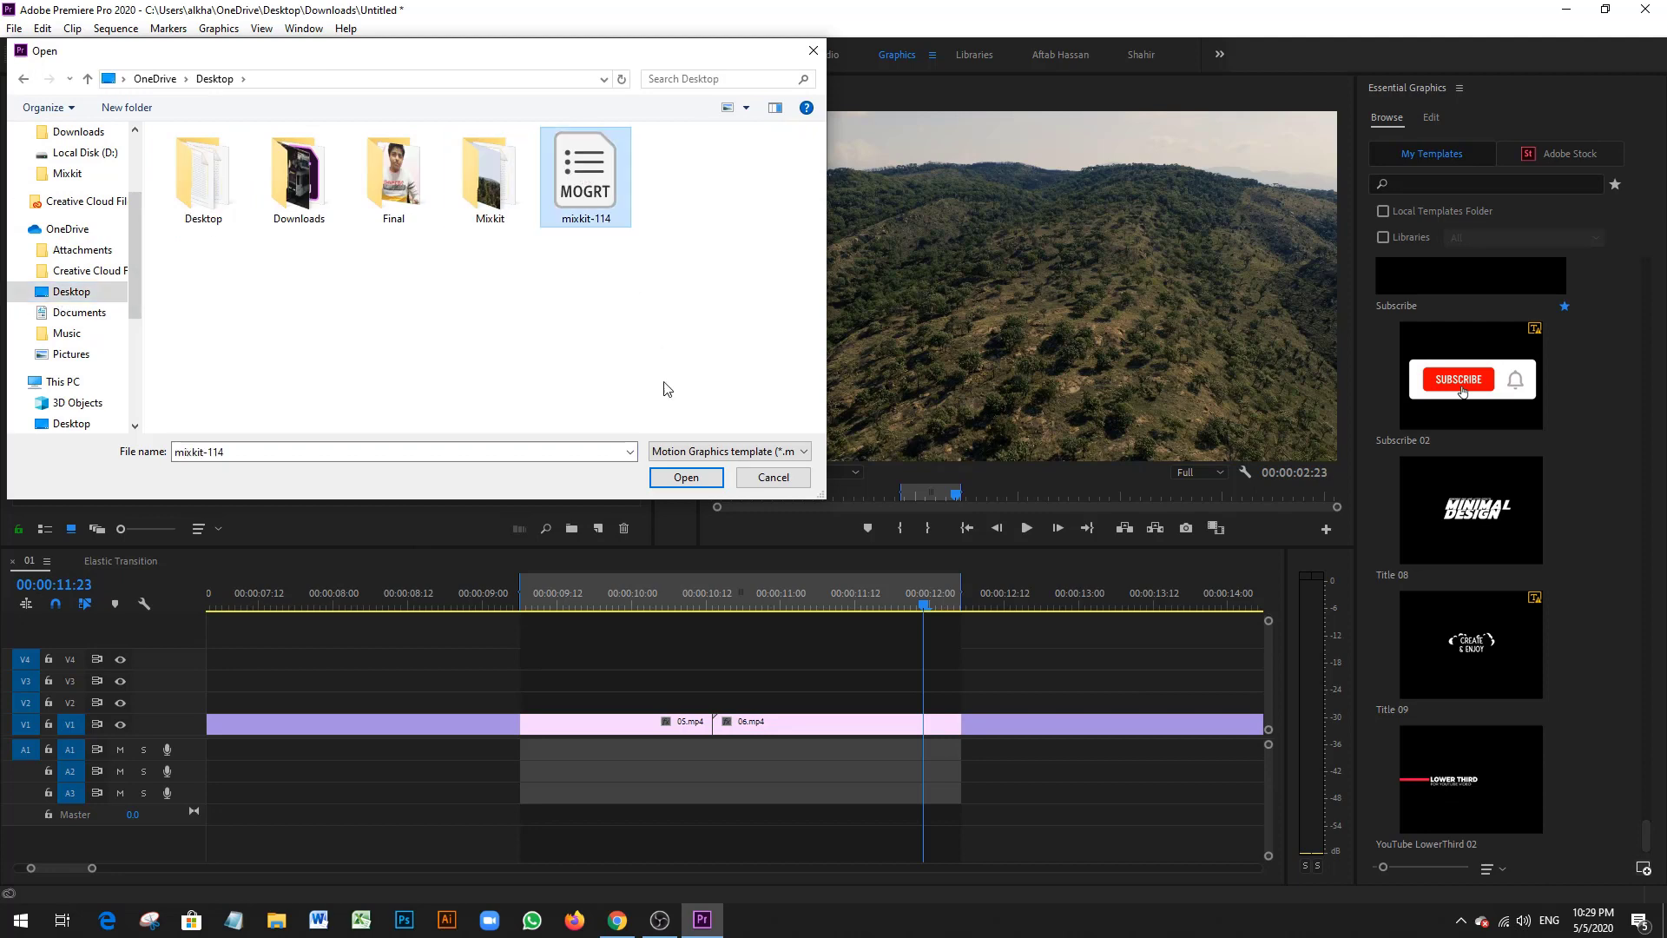
left_click(686, 476)
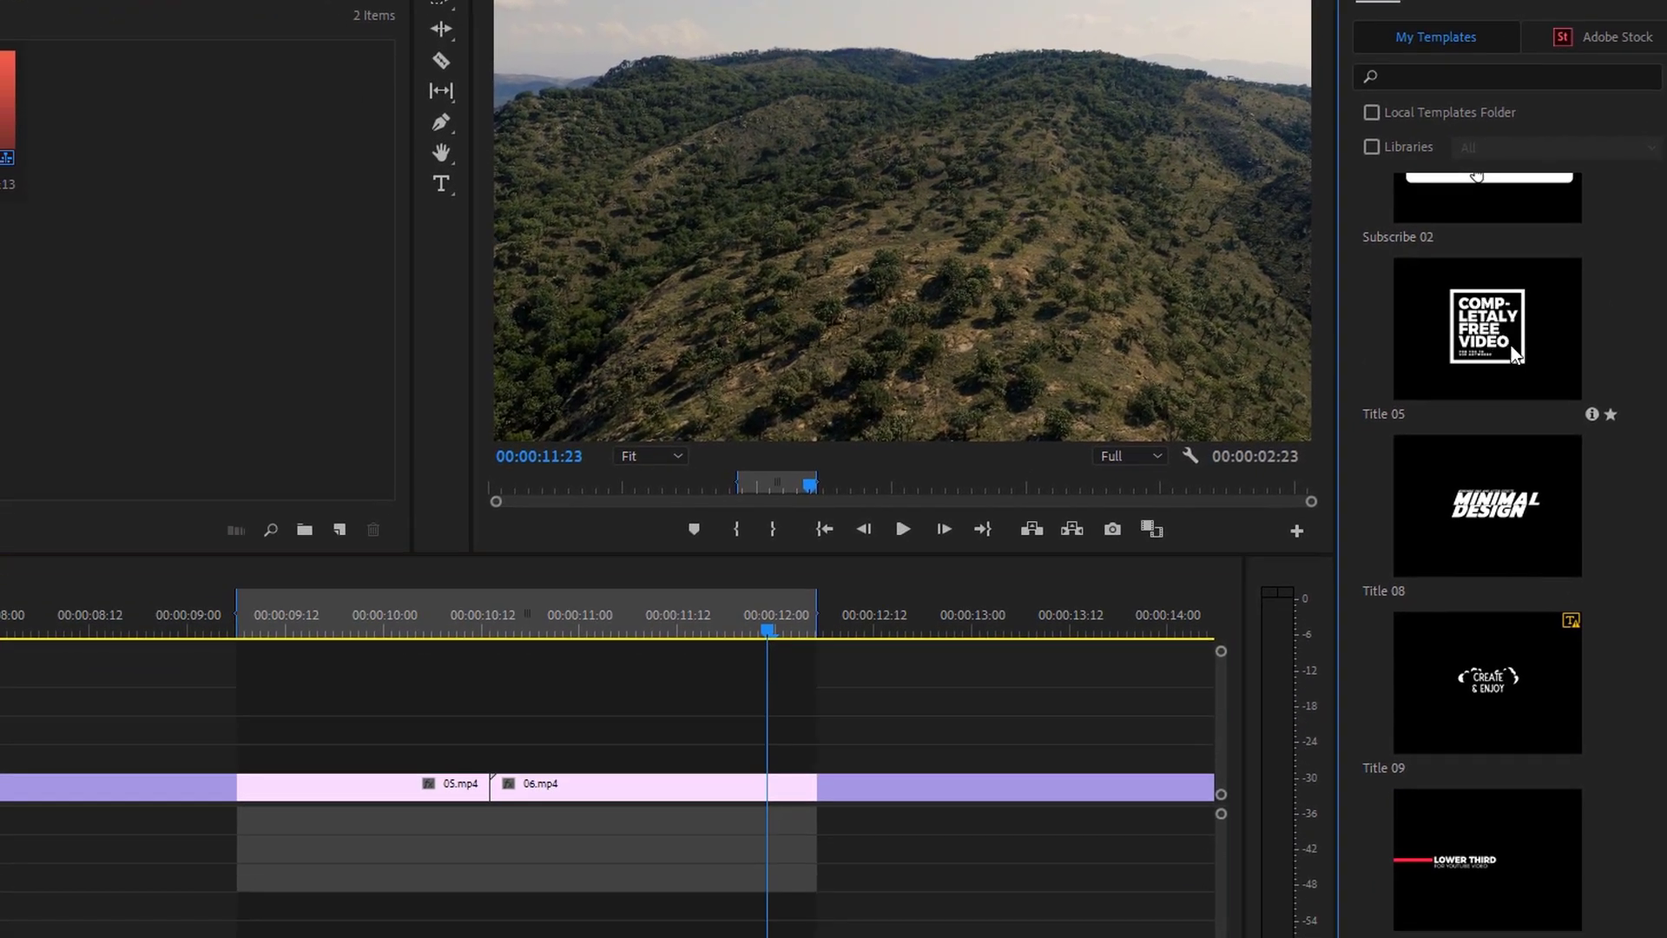
Step: Place Title 05 above 05.mp4, save the project, and move the playhead into the title
left_click_drag(1515, 356, 295, 751)
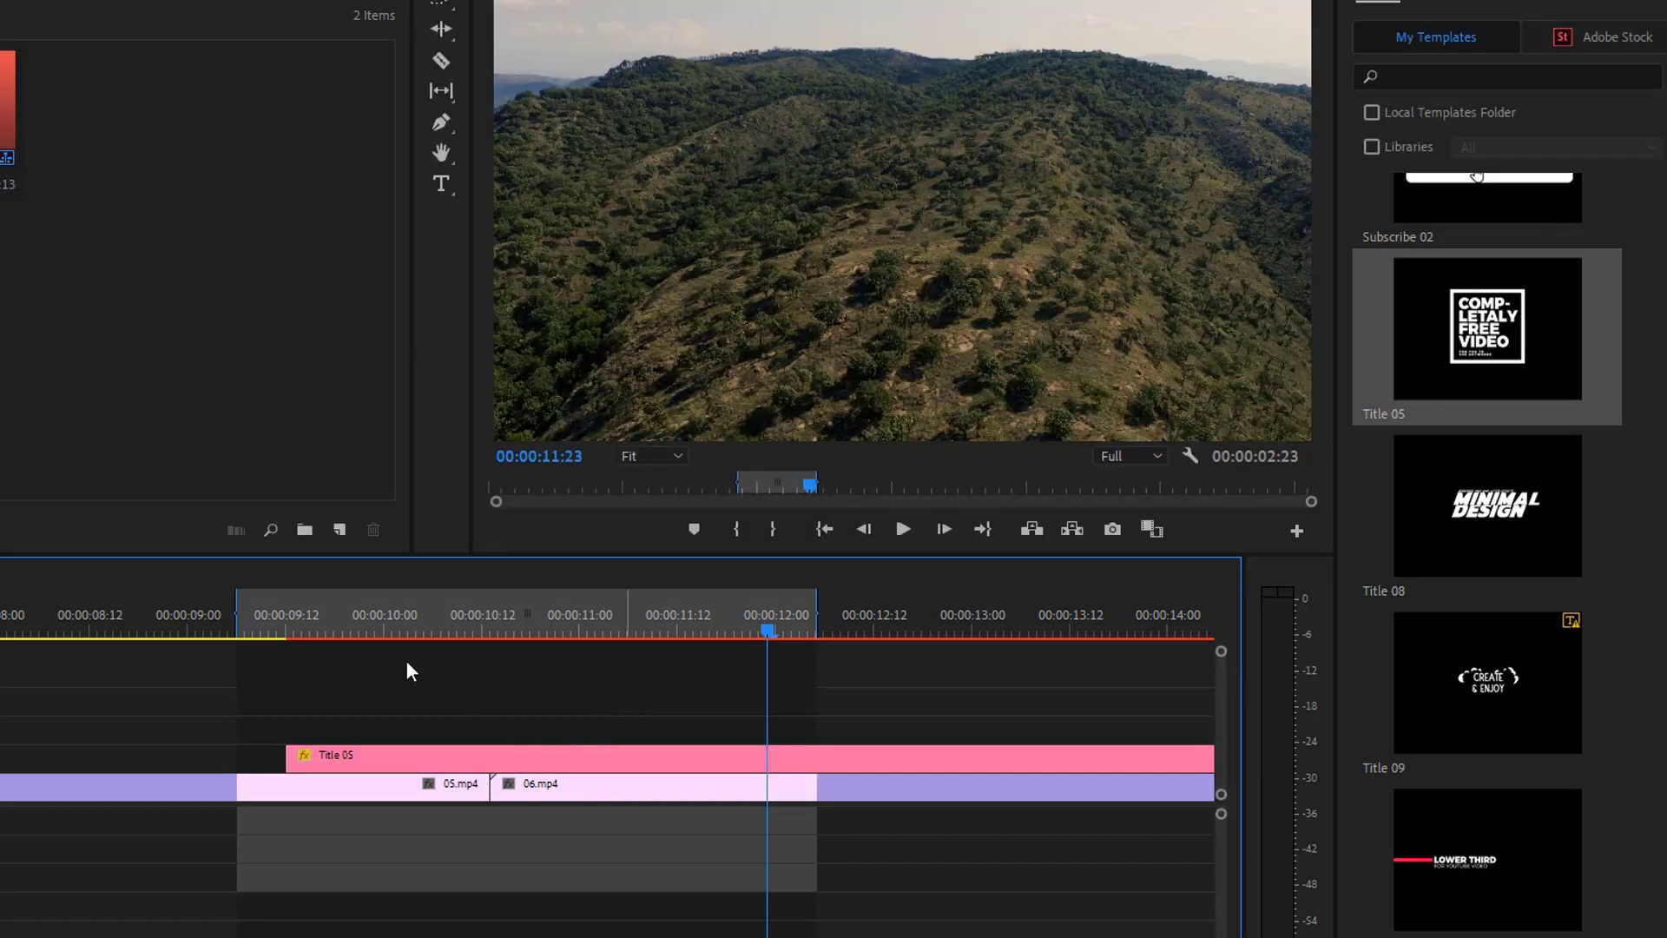
left_click(342, 617)
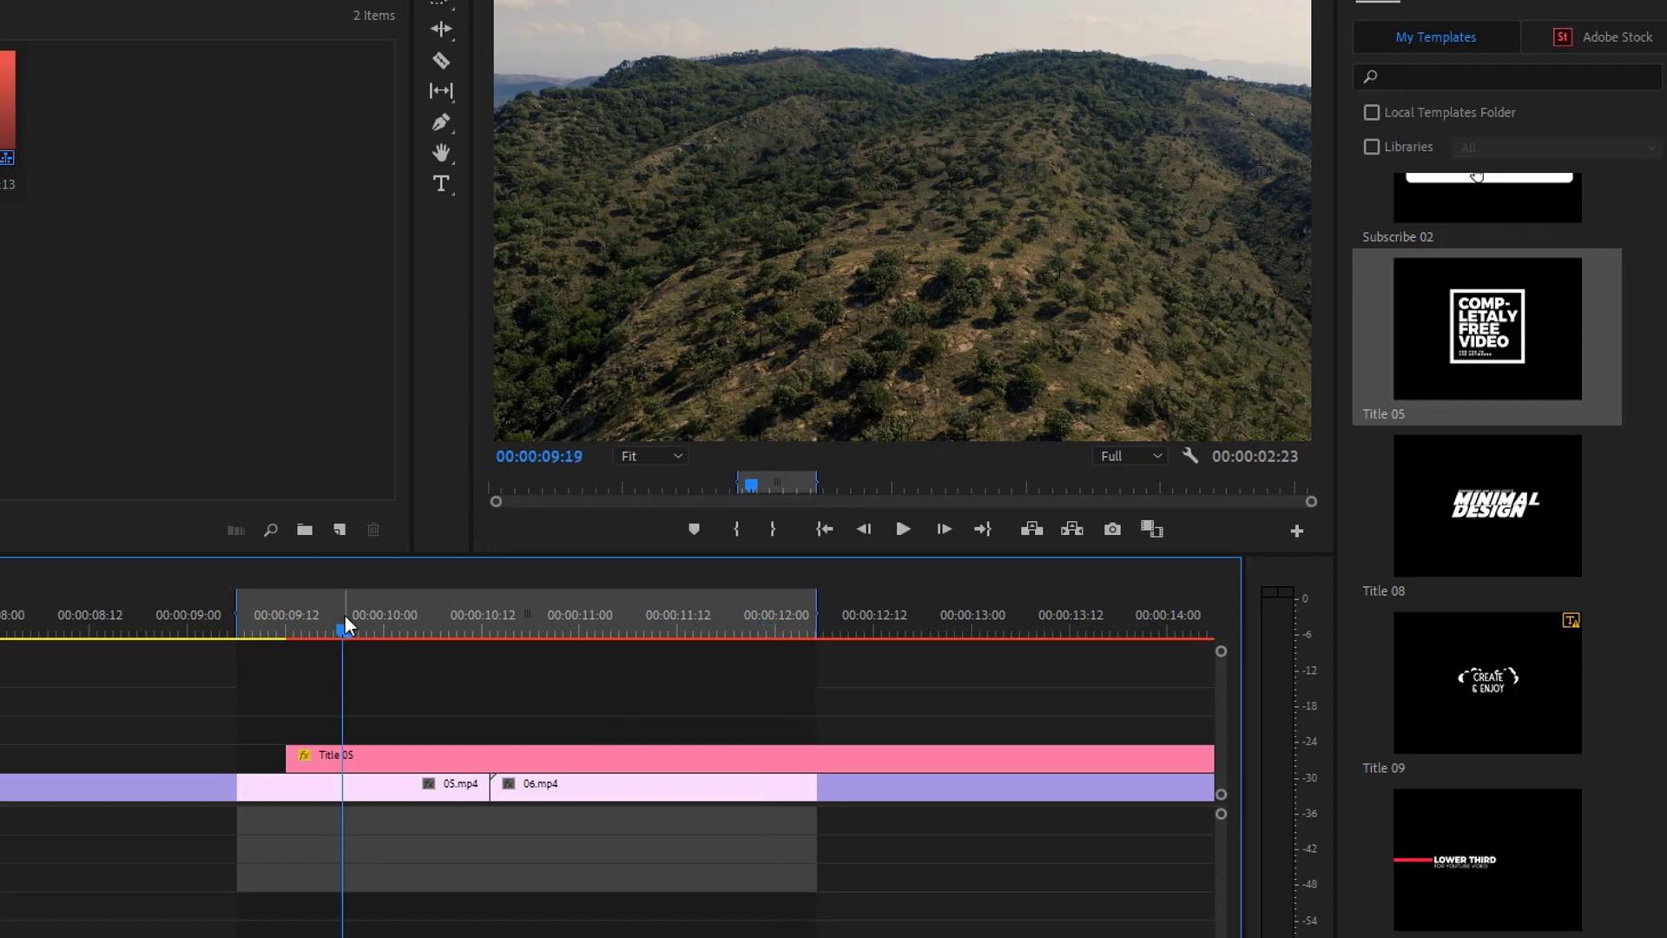
key("ctrl+s")
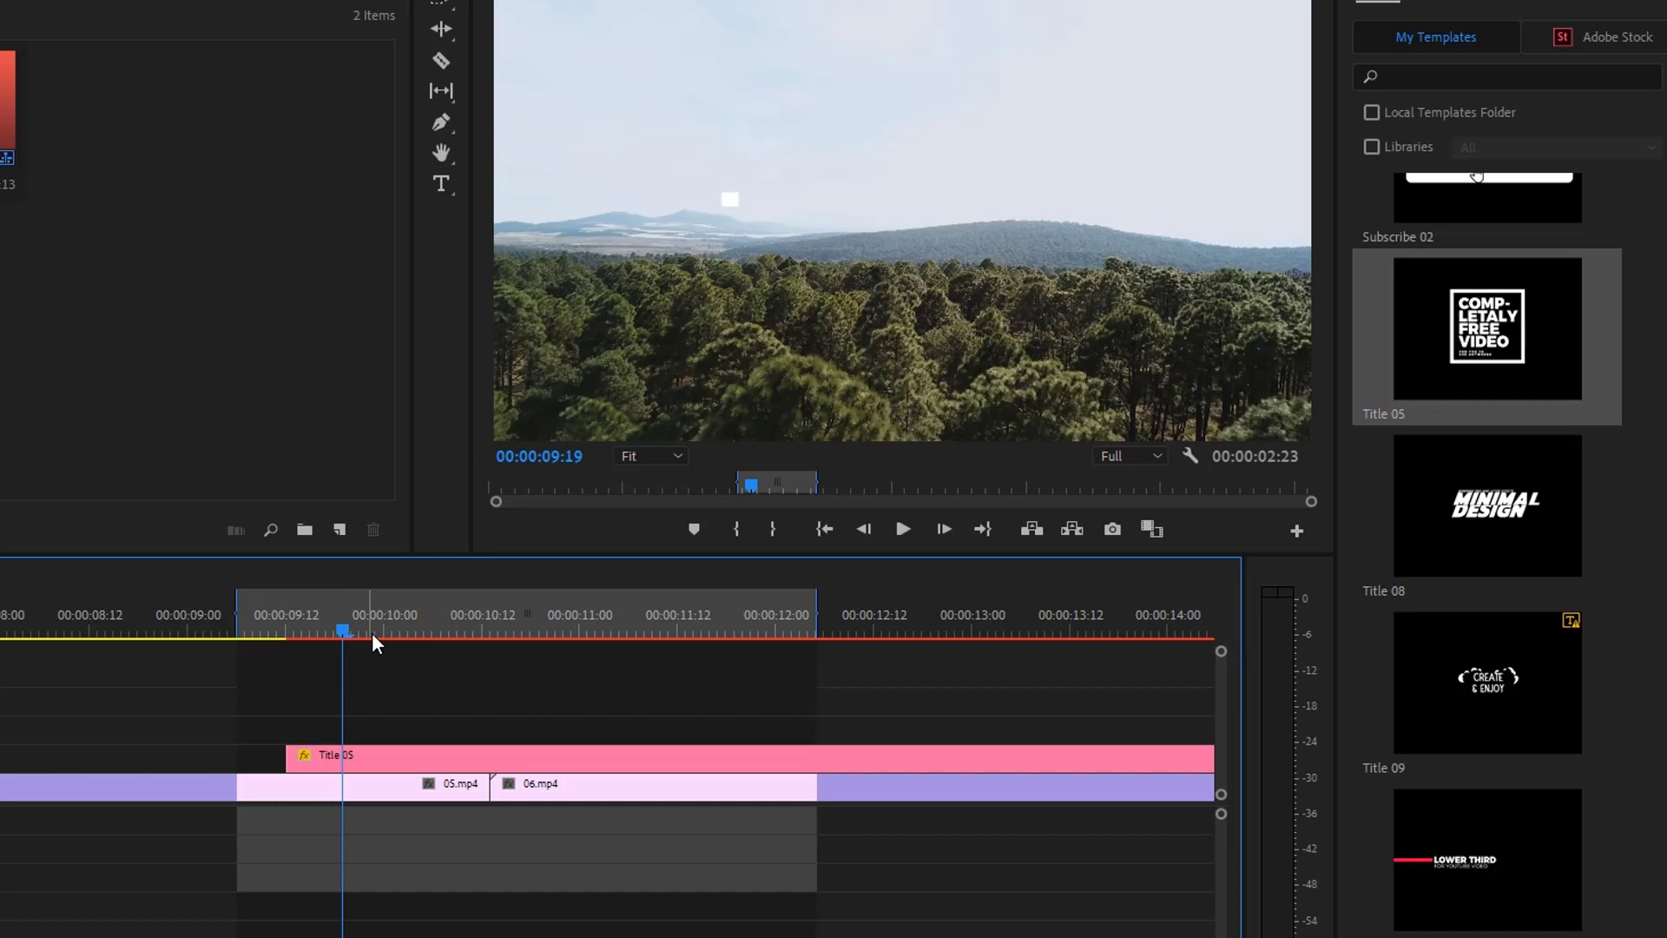
left_click(560, 627)
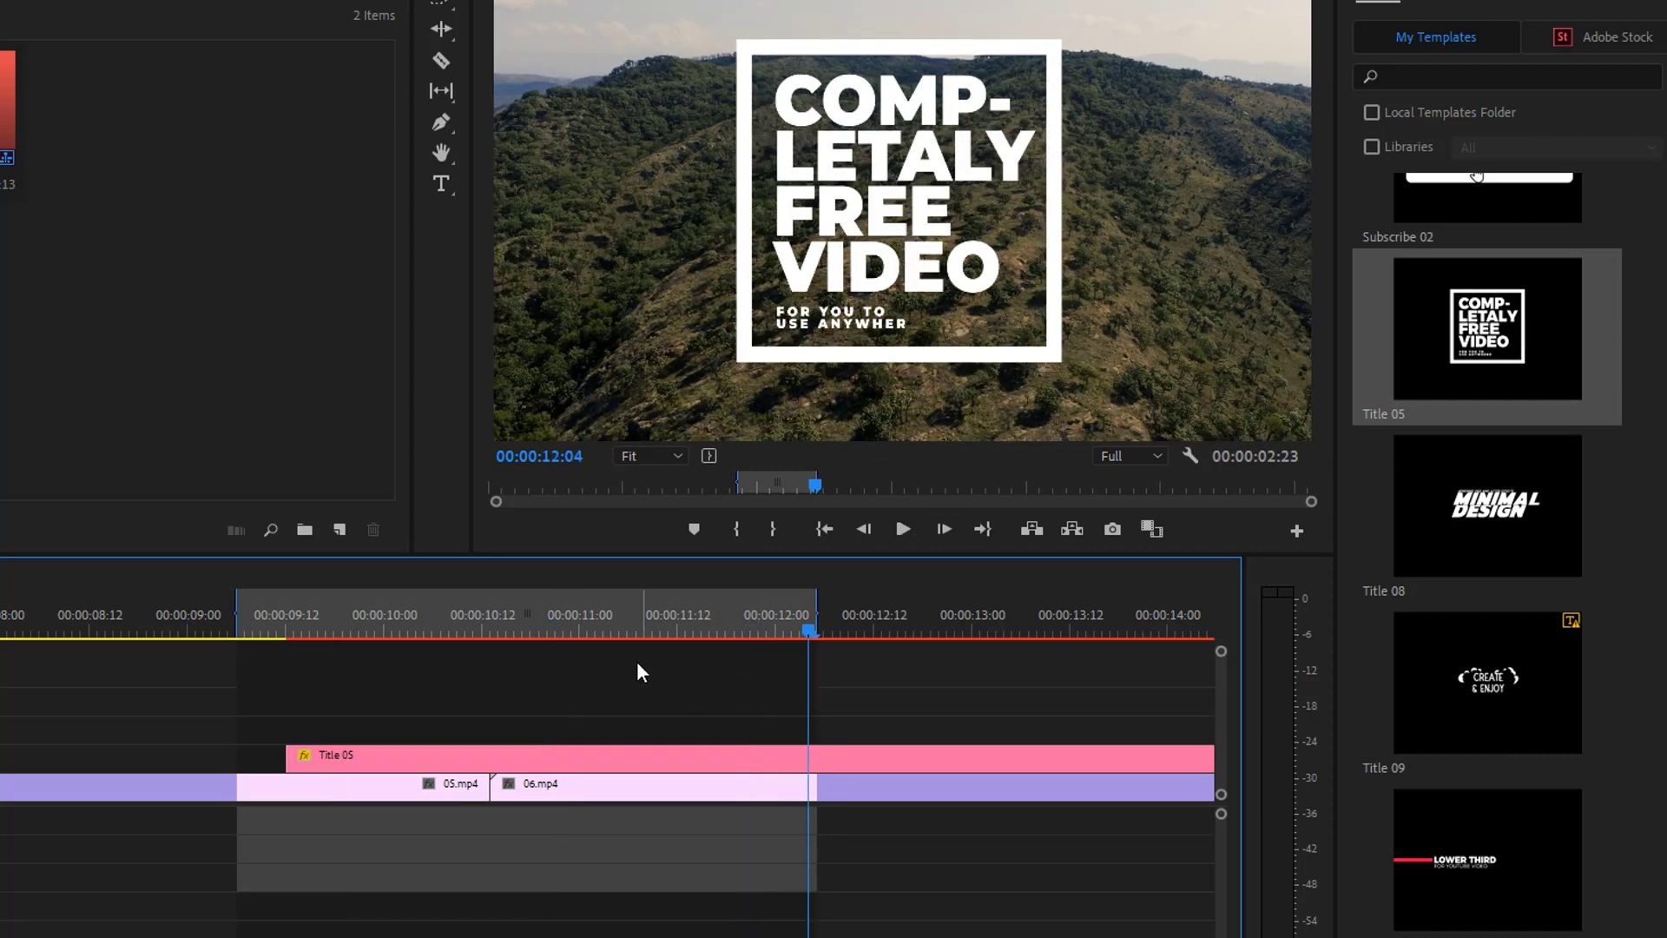
scroll(523, 664, "down", 2)
left_click(482, 760)
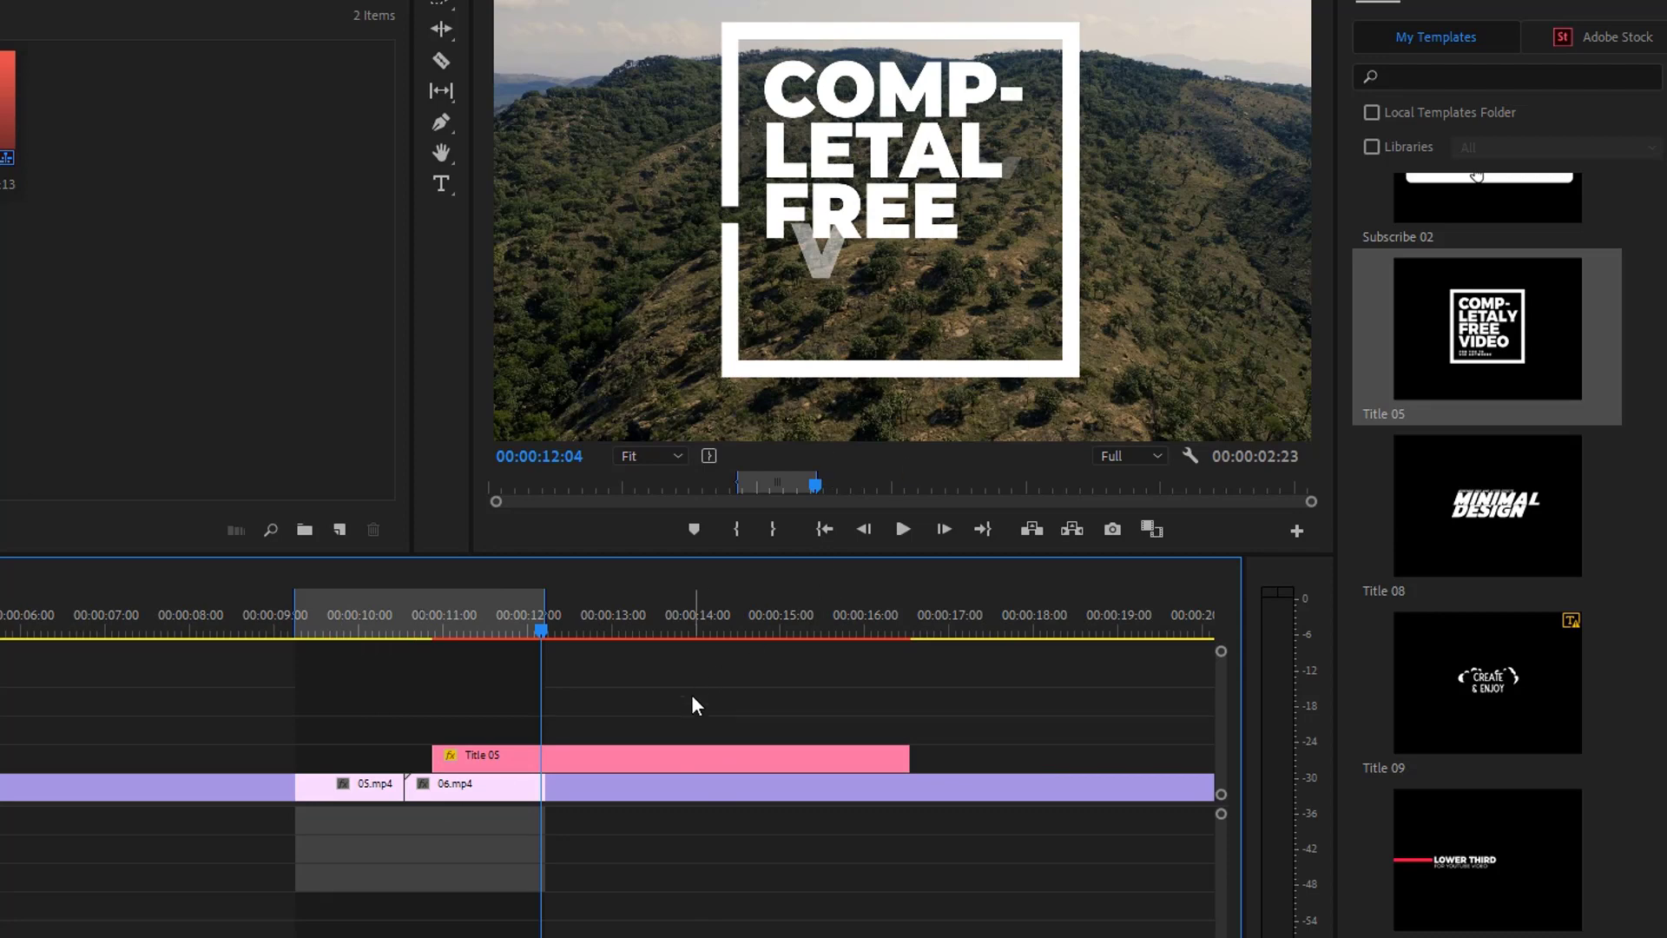
Step: Select the Title 05 clip and show its editable Essential Graphics settings
left_click(622, 761)
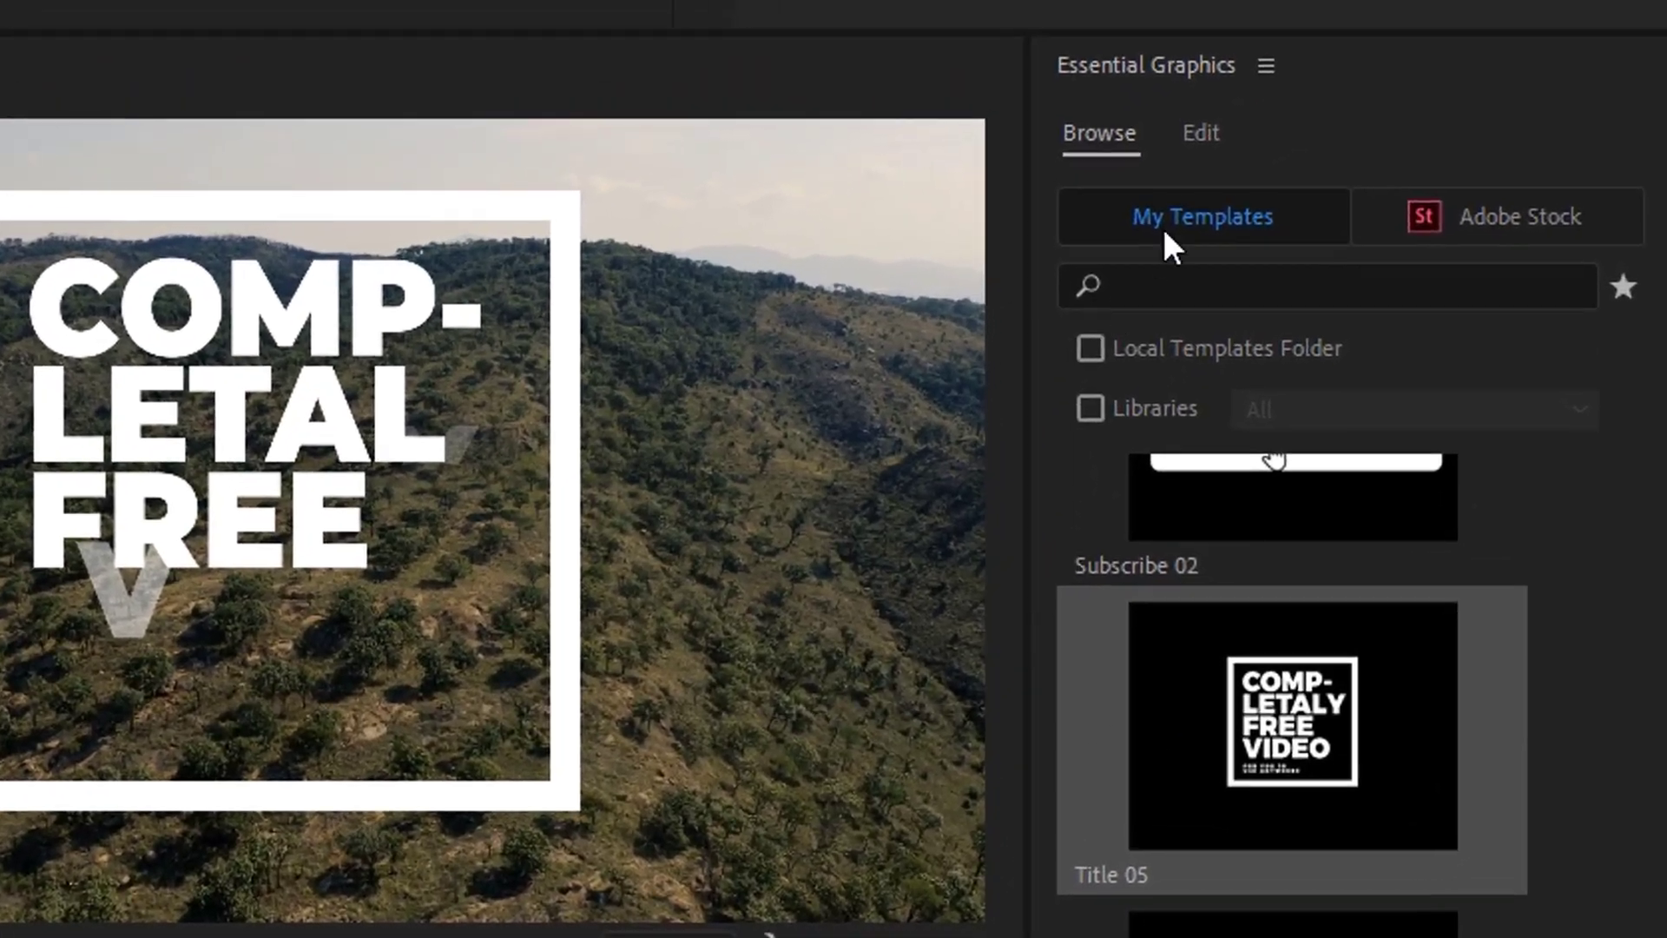
left_click(1445, 4)
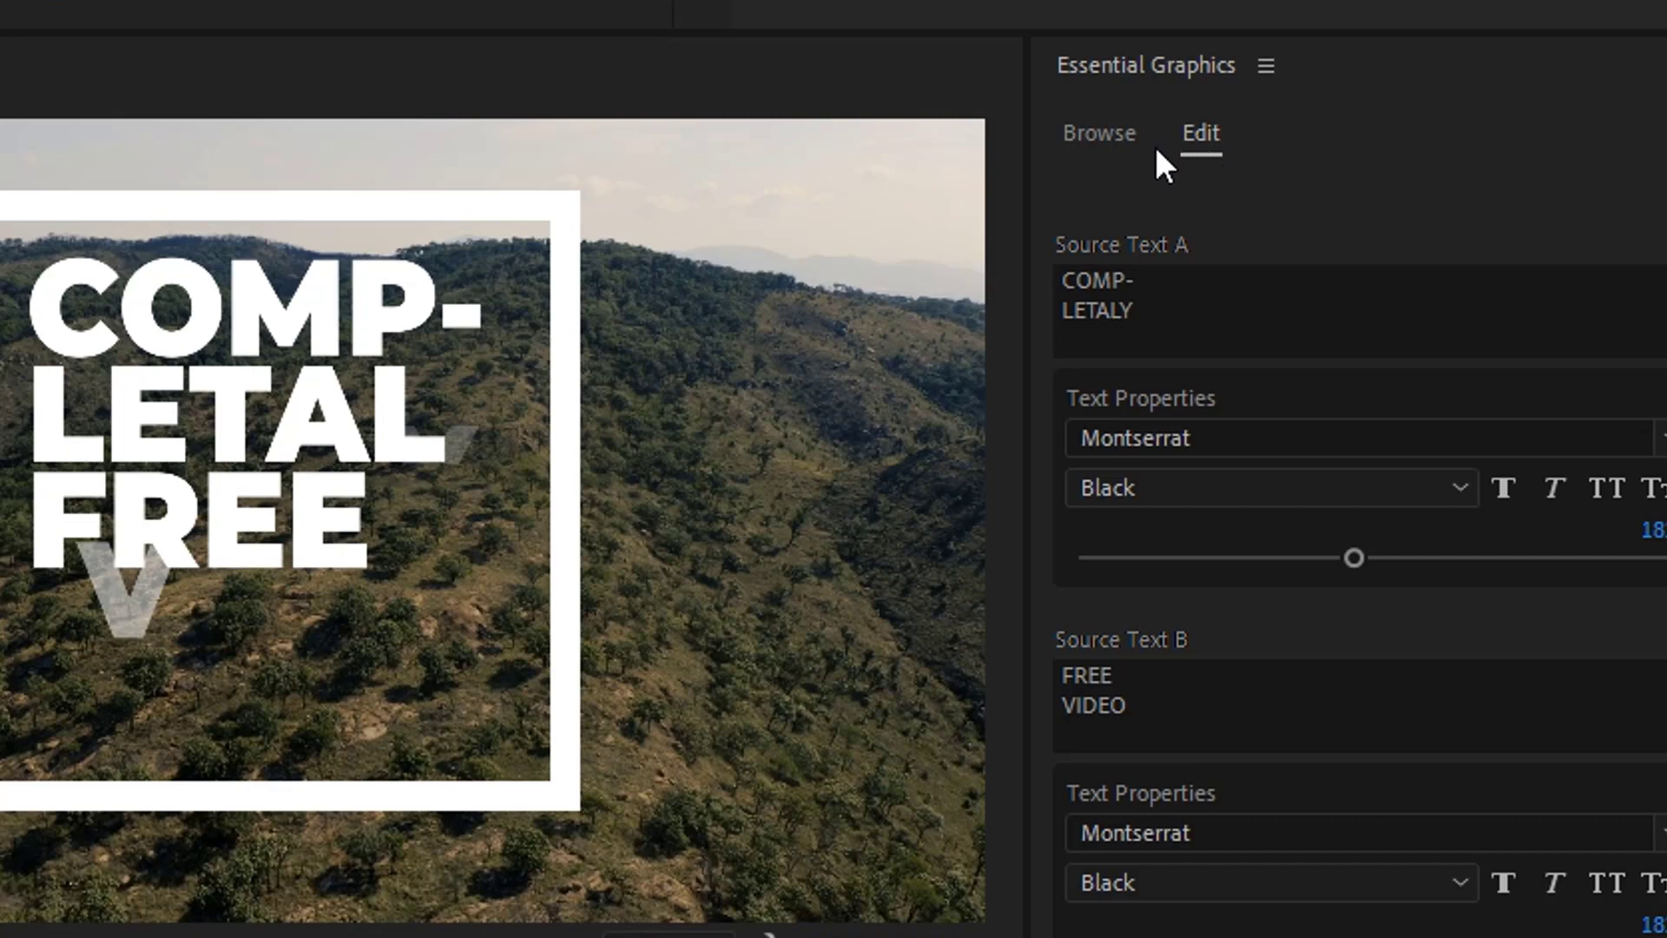
left_click(1127, 141)
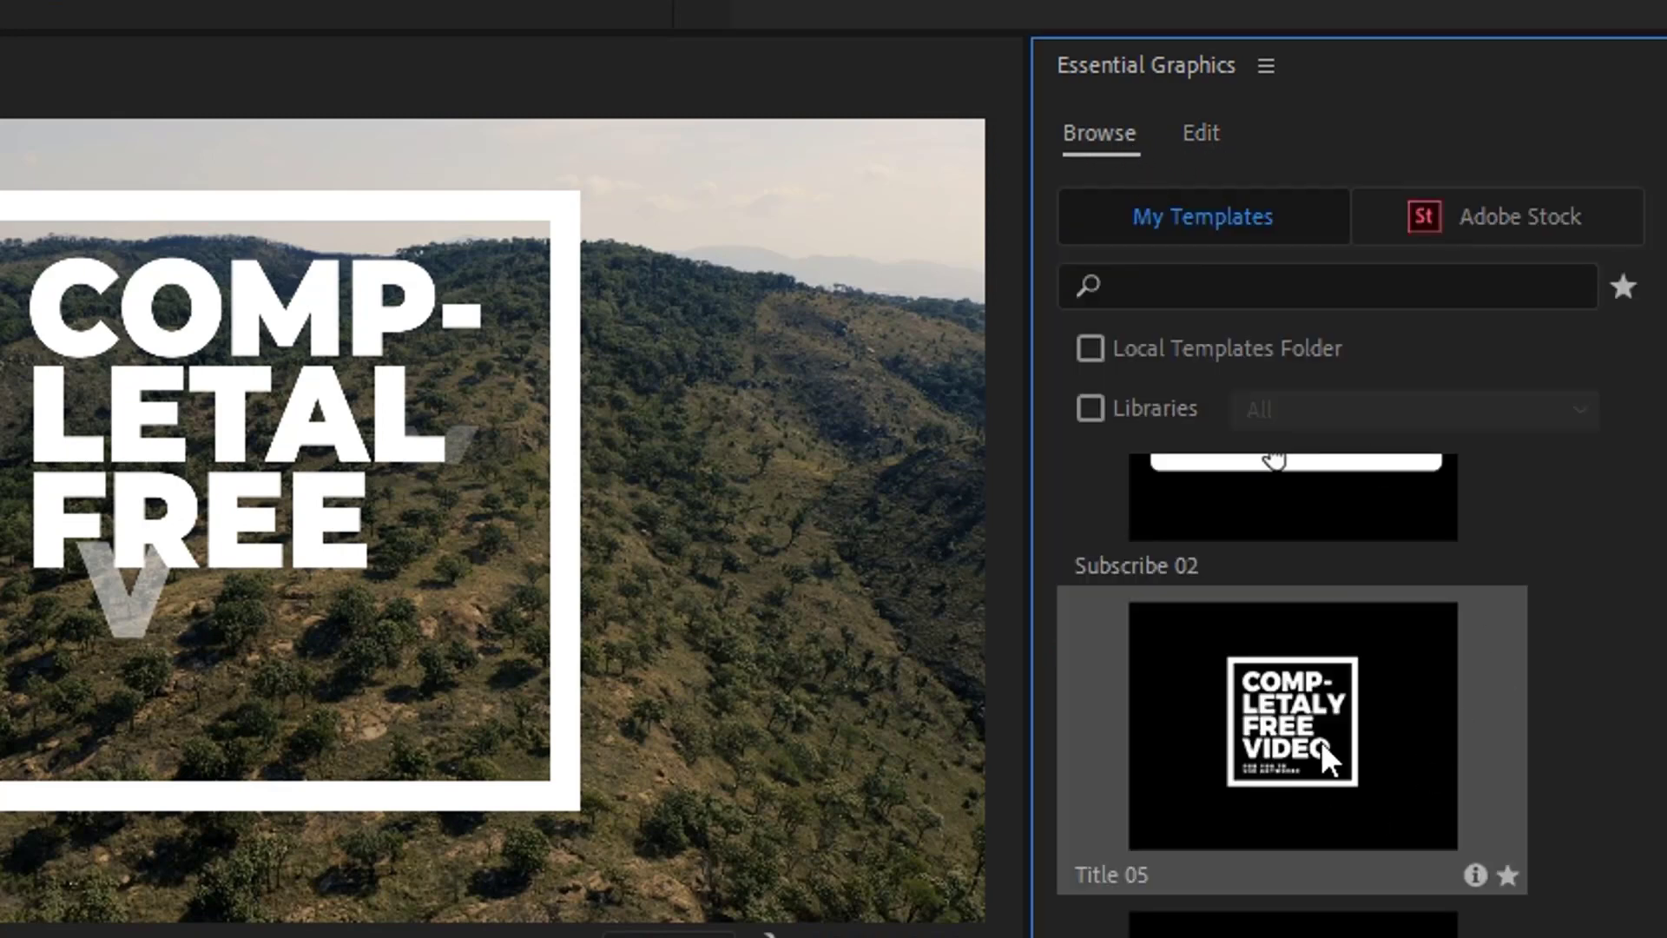
left_click(1210, 137)
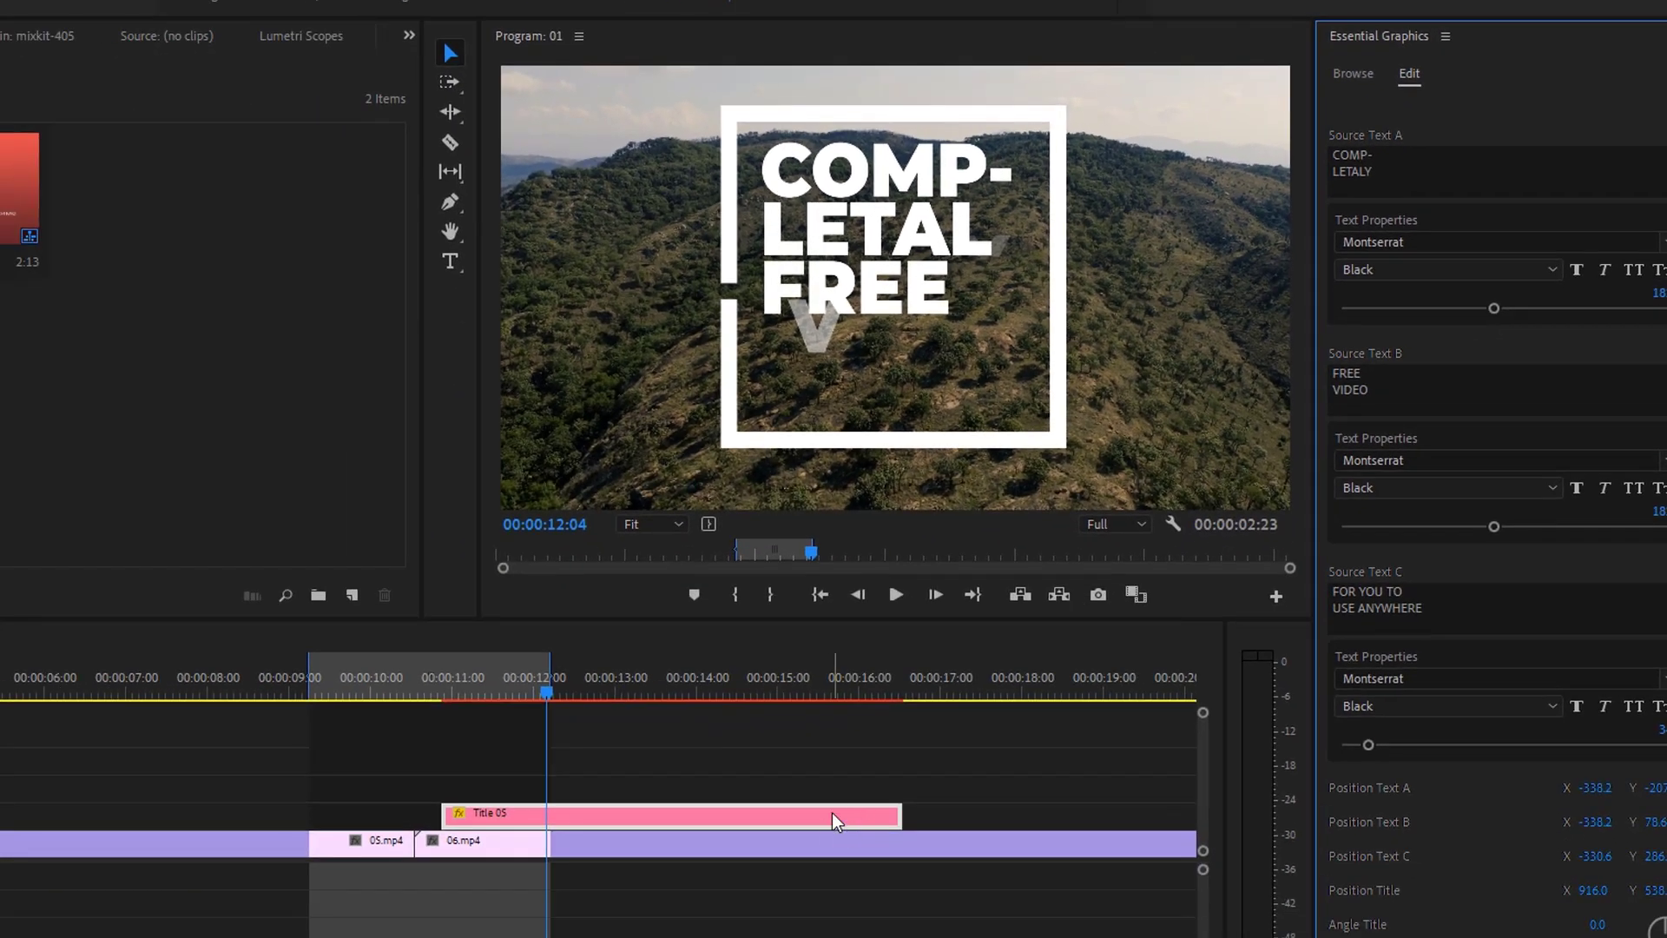
left_click(898, 778)
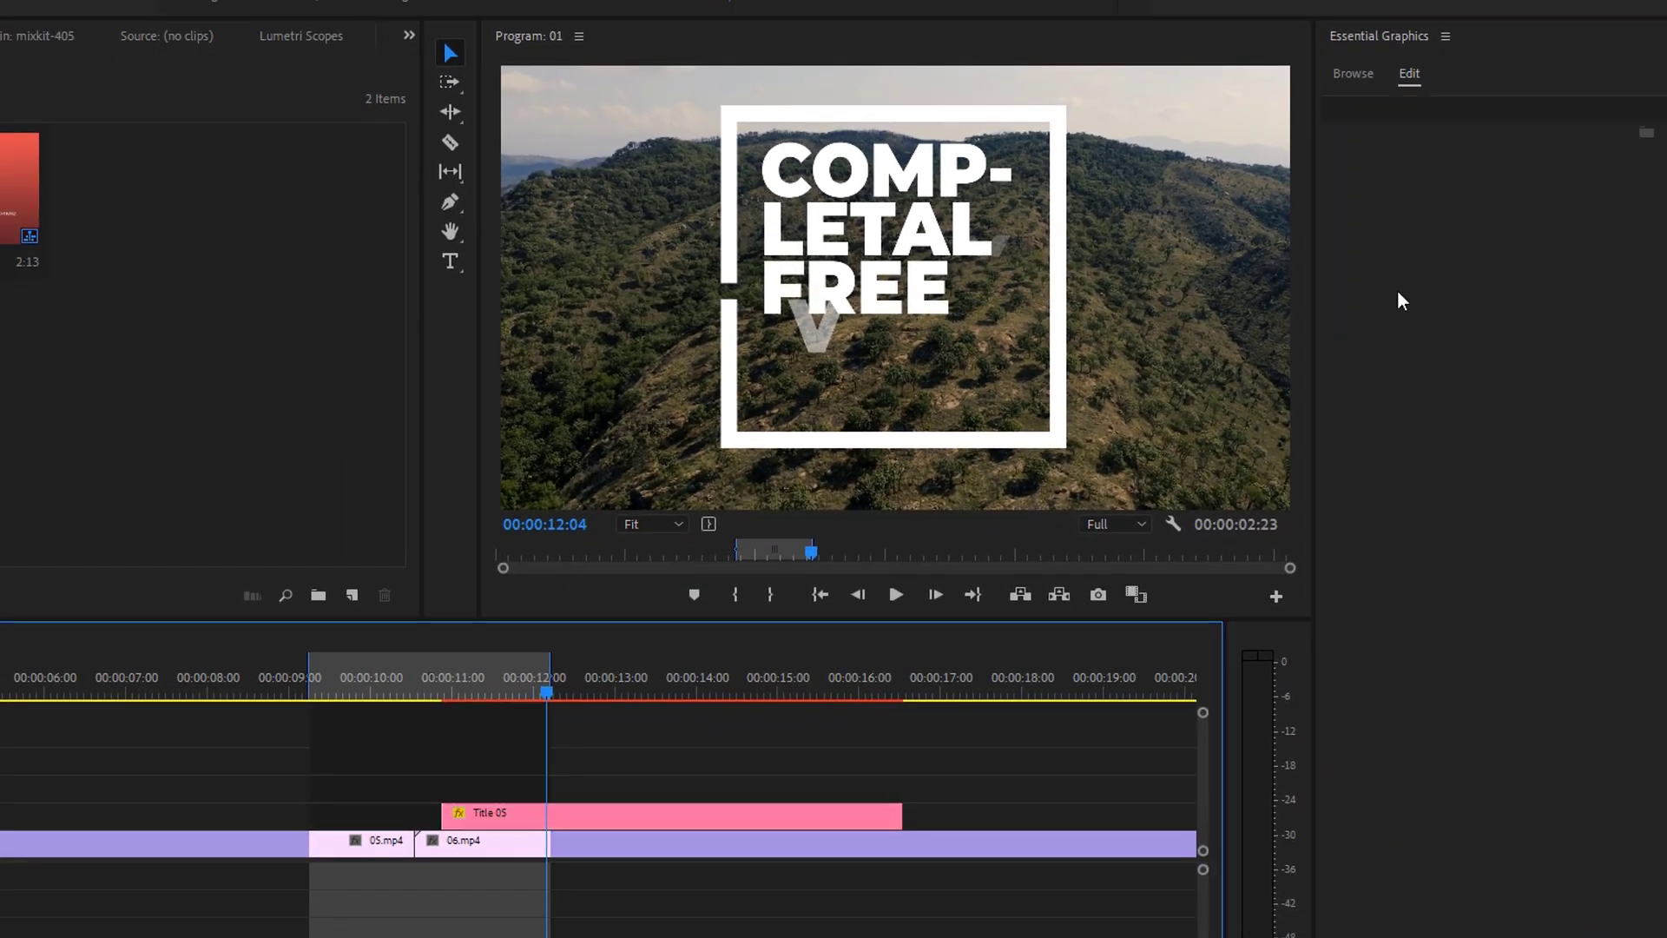
left_click(807, 825)
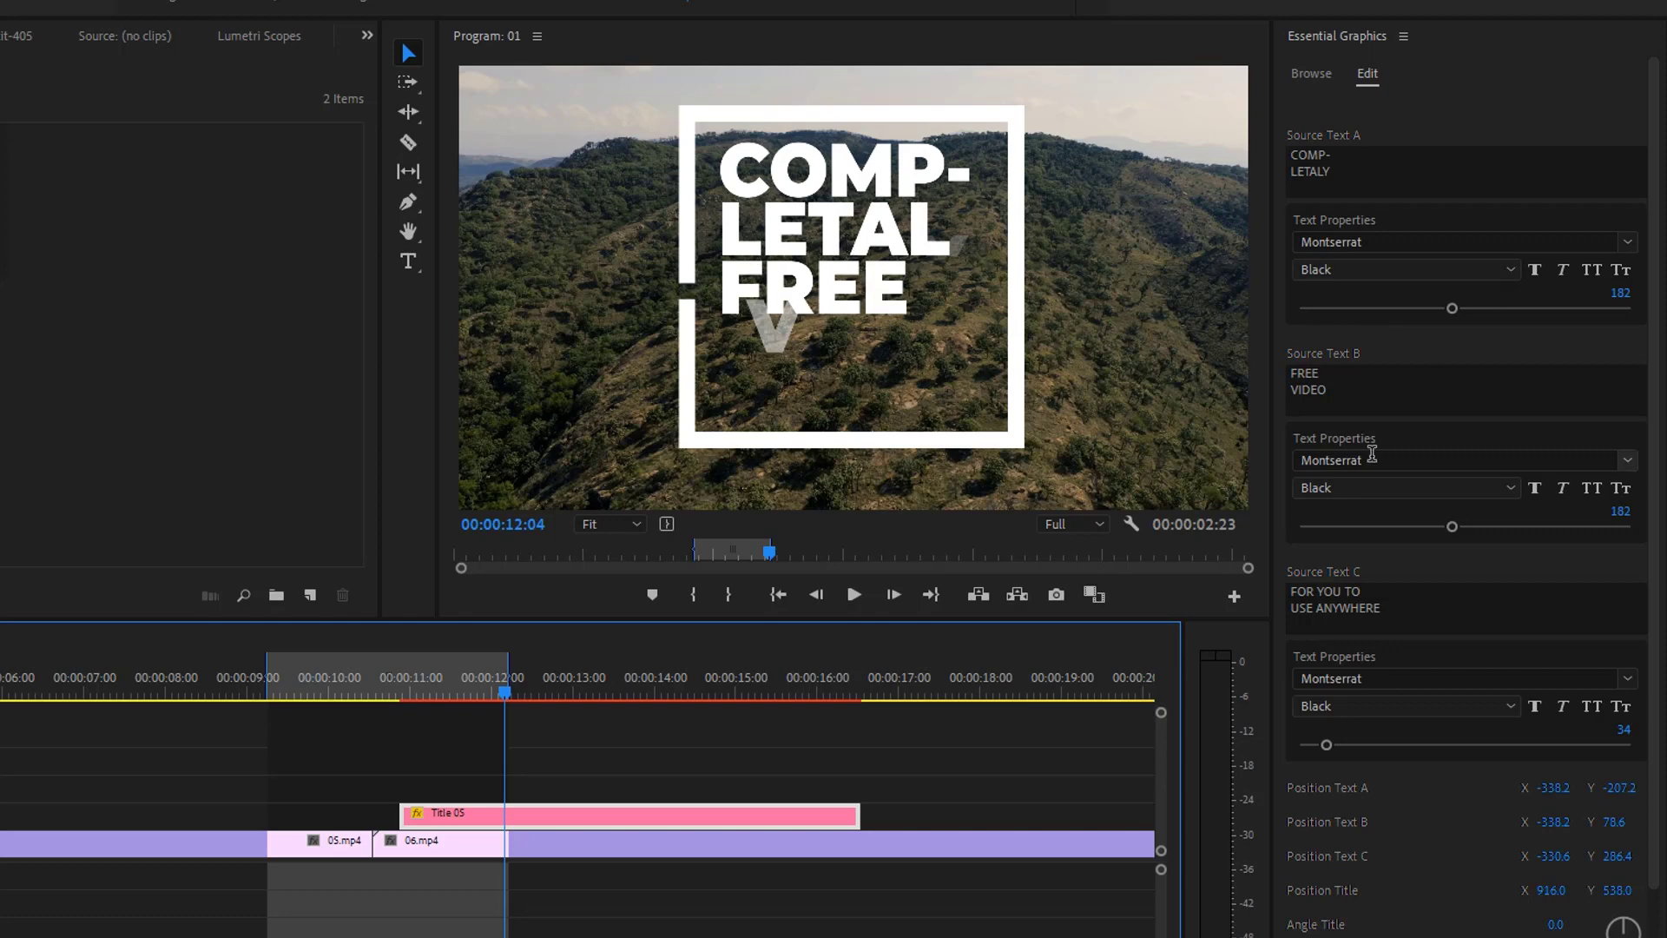
Step: Inspect the Color A swatch's picker and close it without changes
scroll(1367, 429, "down", 2)
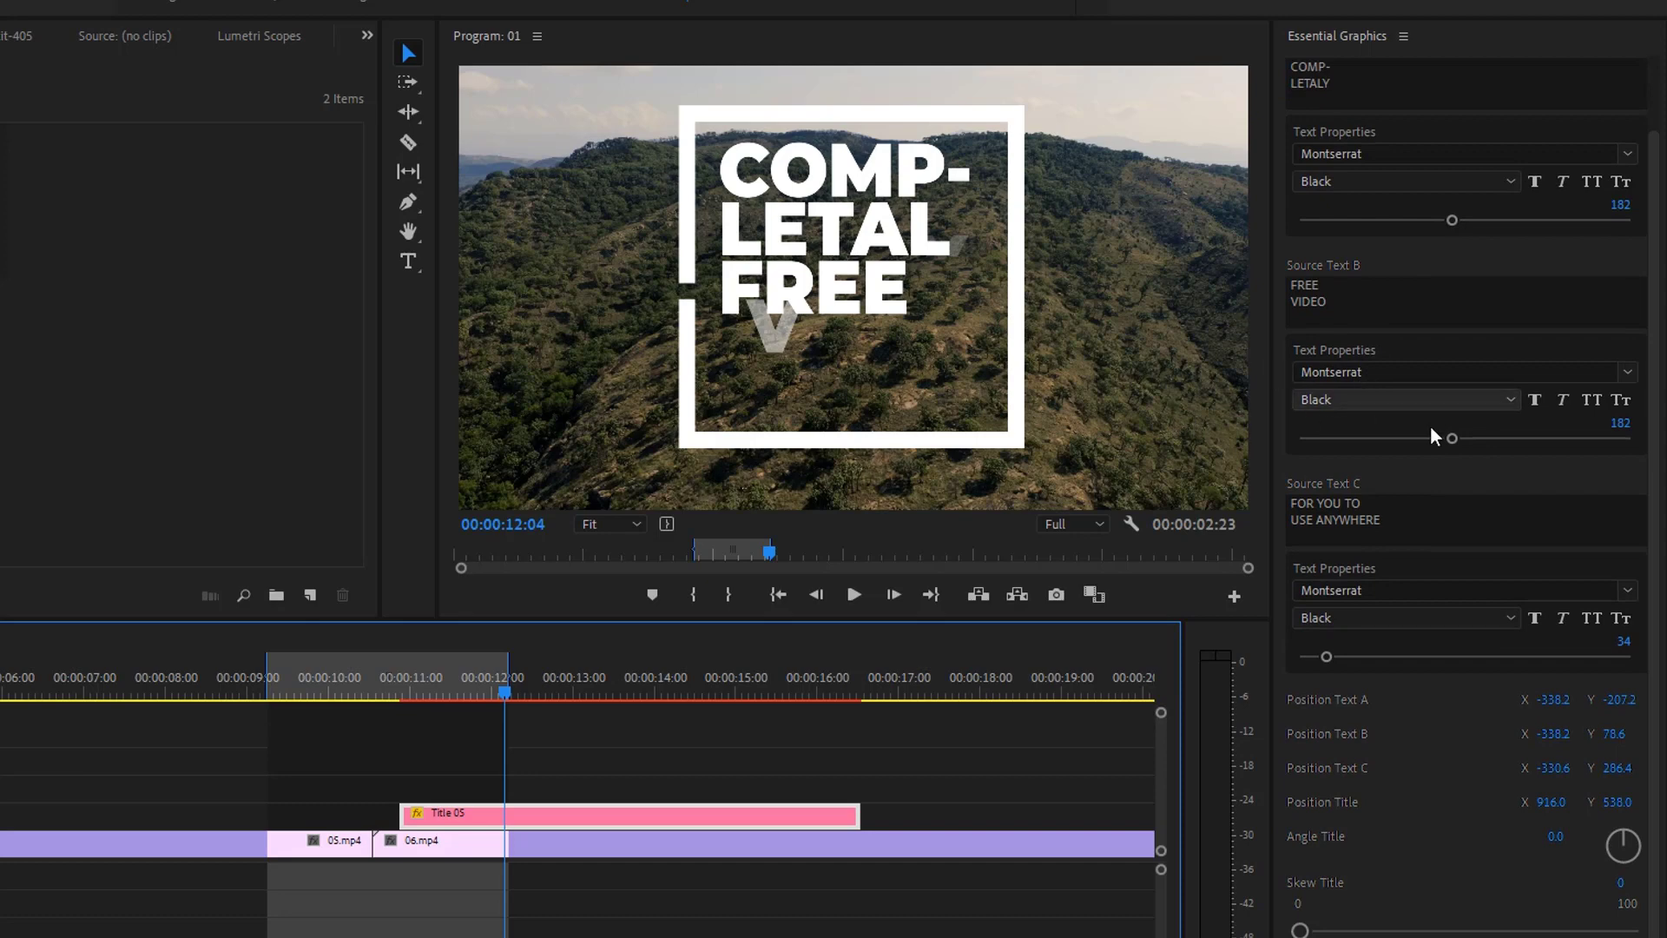
scroll(1429, 742, "down", 1)
scroll(1429, 742, "down", 1)
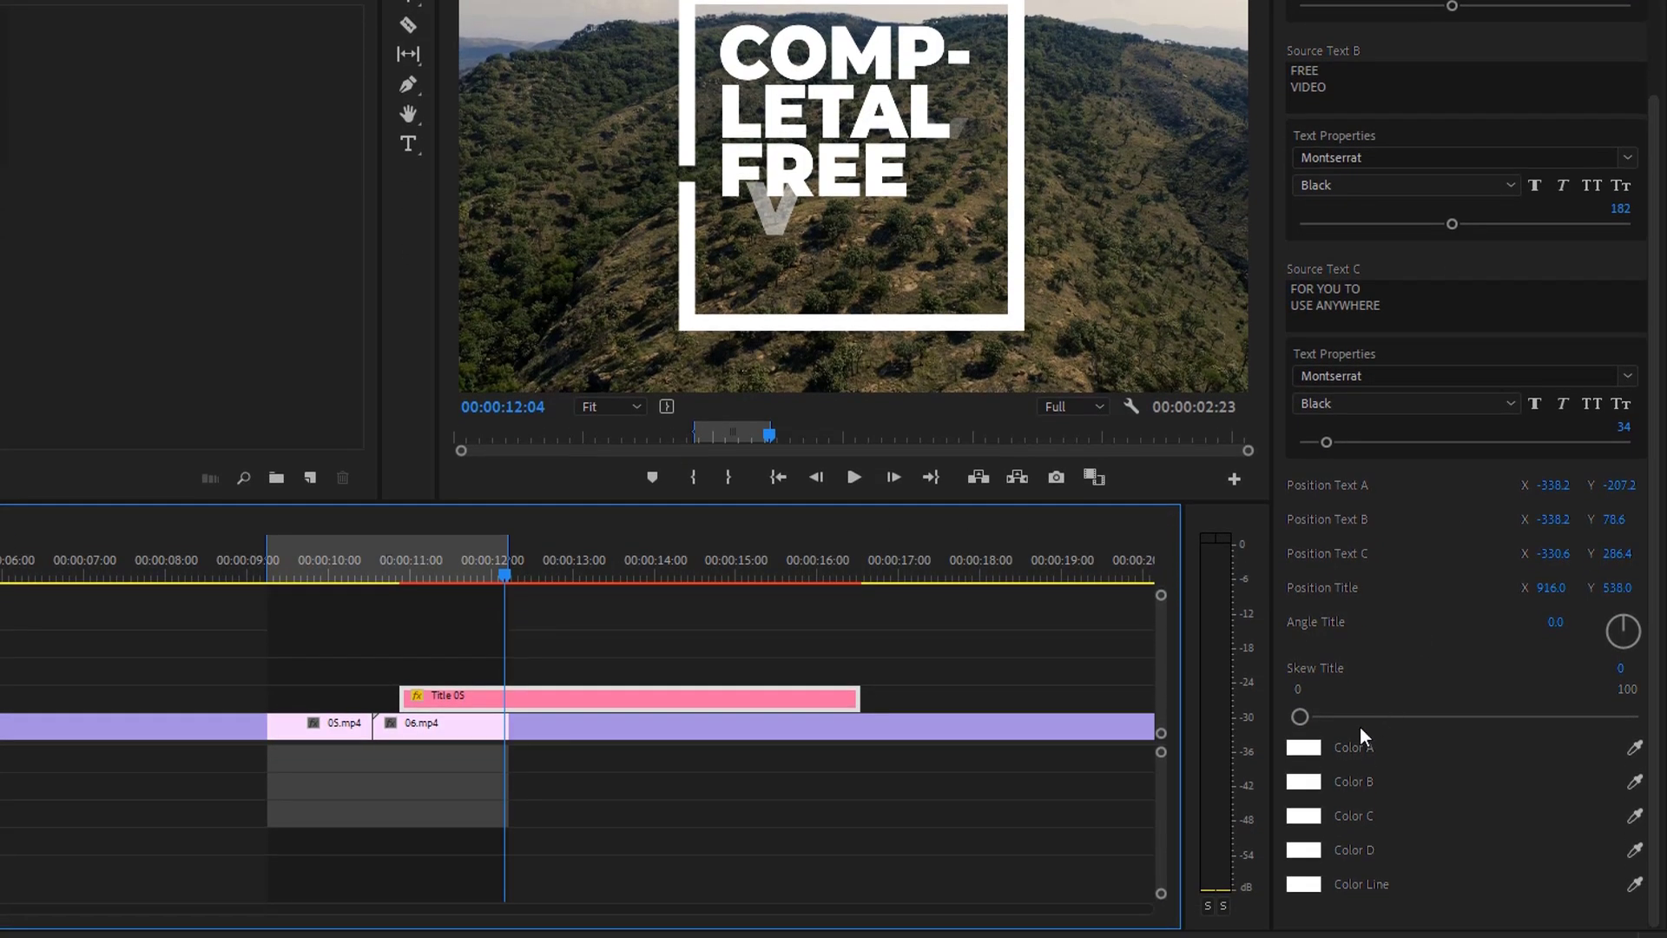
left_click(1313, 745)
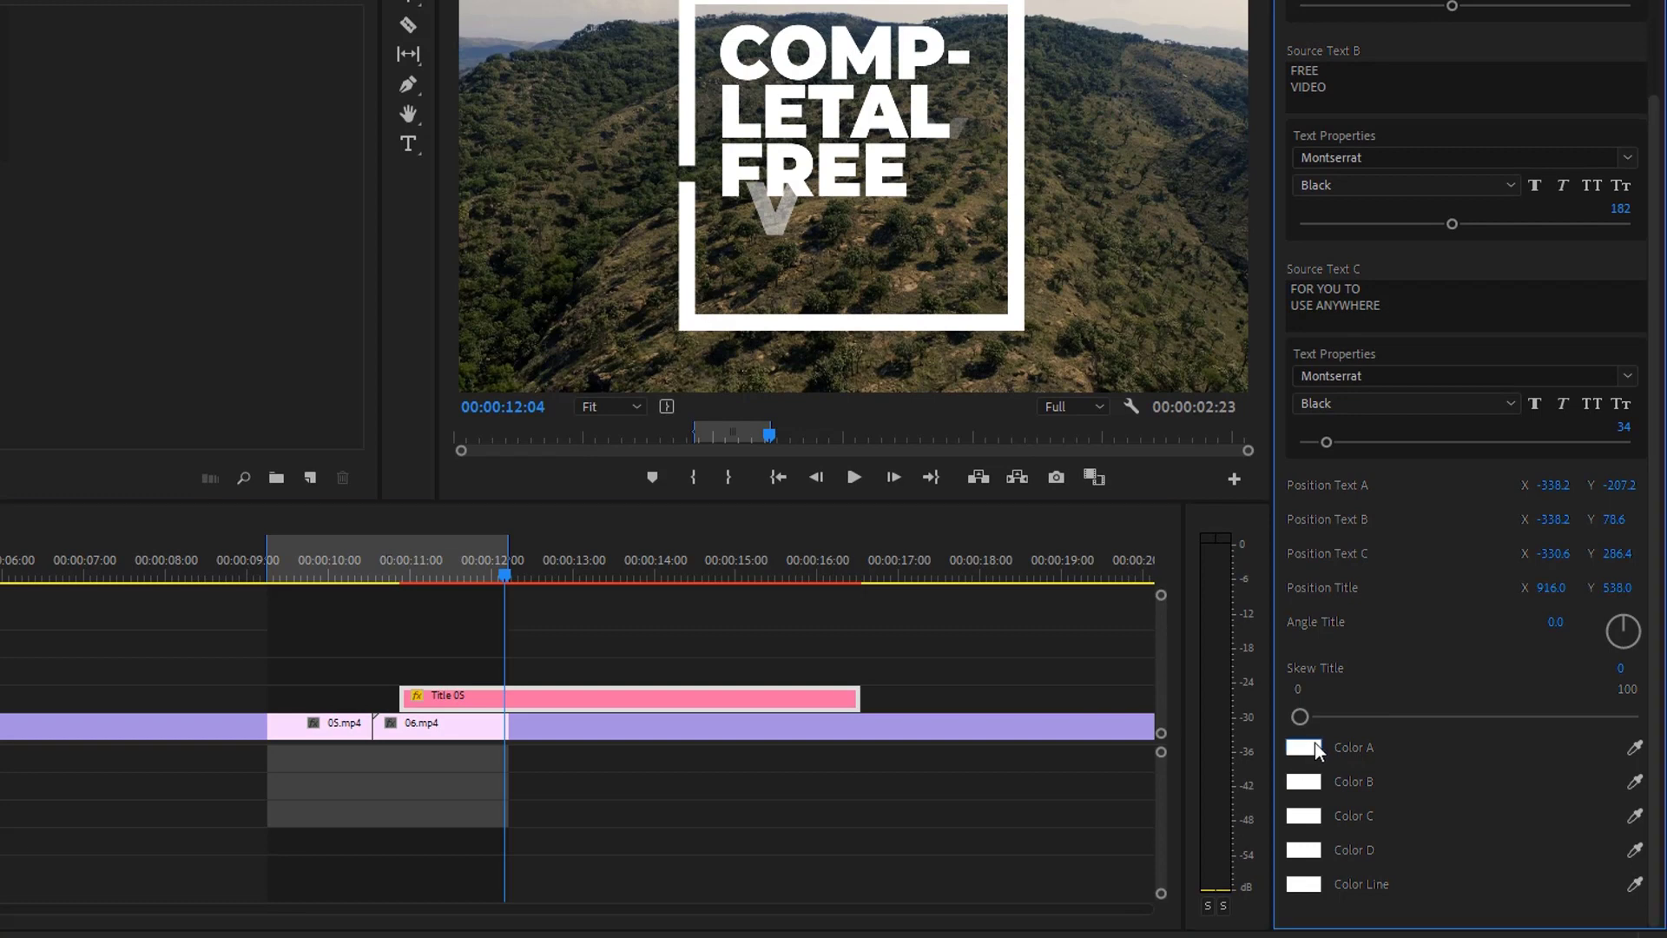
left_click(837, 269)
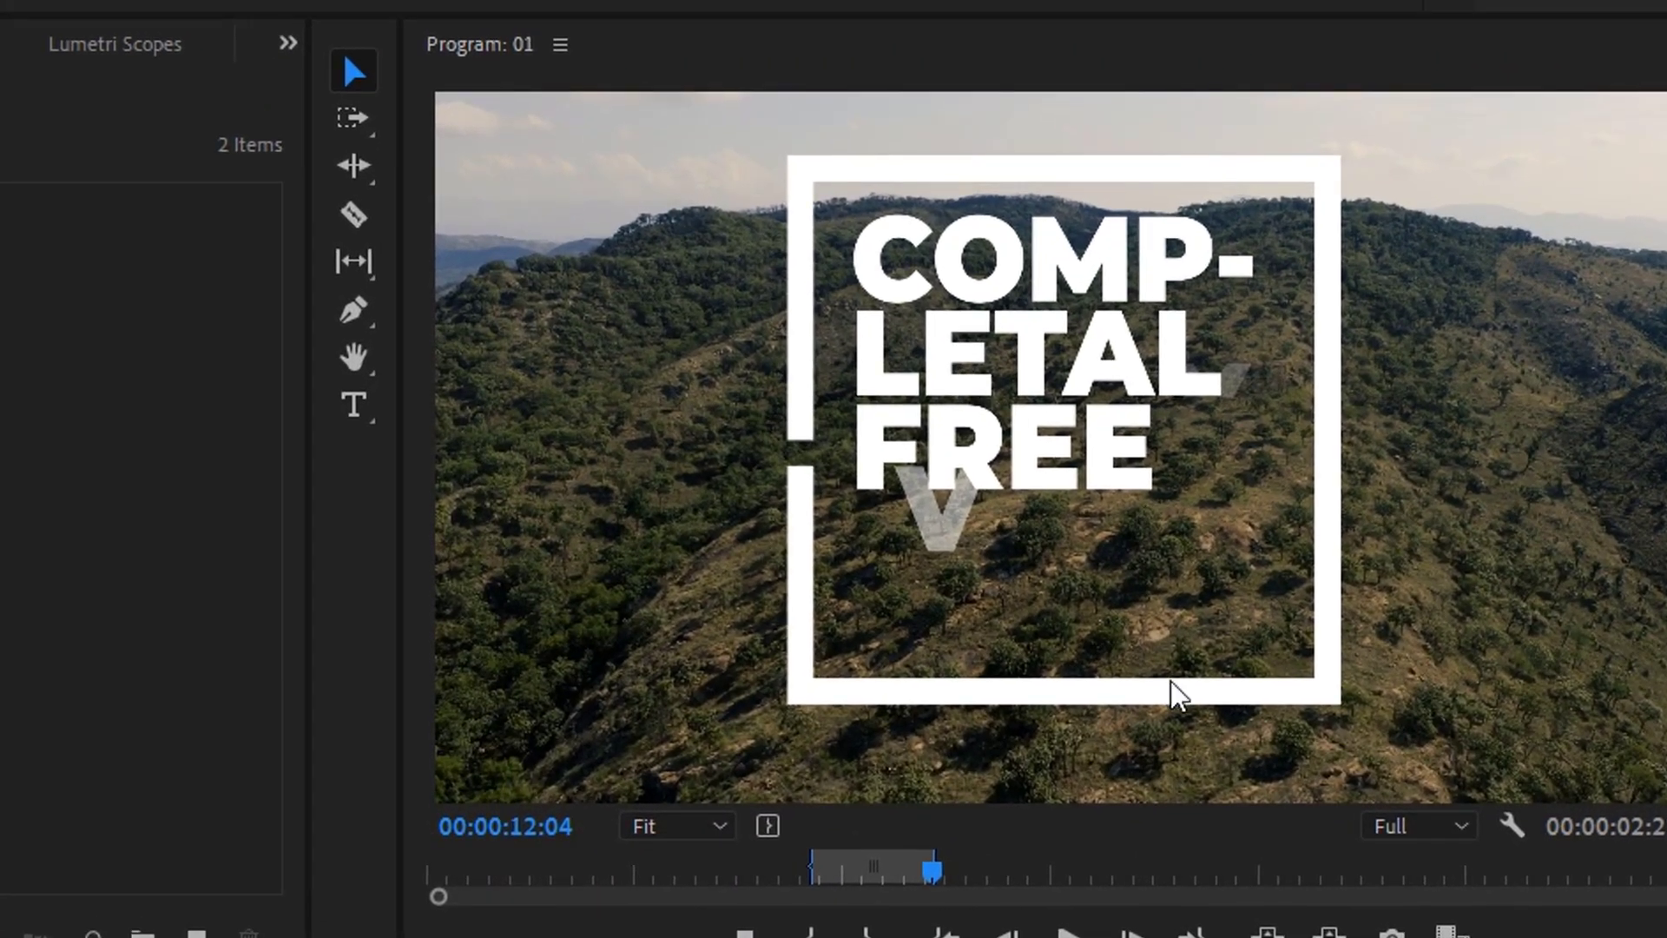
Step: Retype the title's three lines in the Program monitor as FREE, TEXT and FILE
key("t")
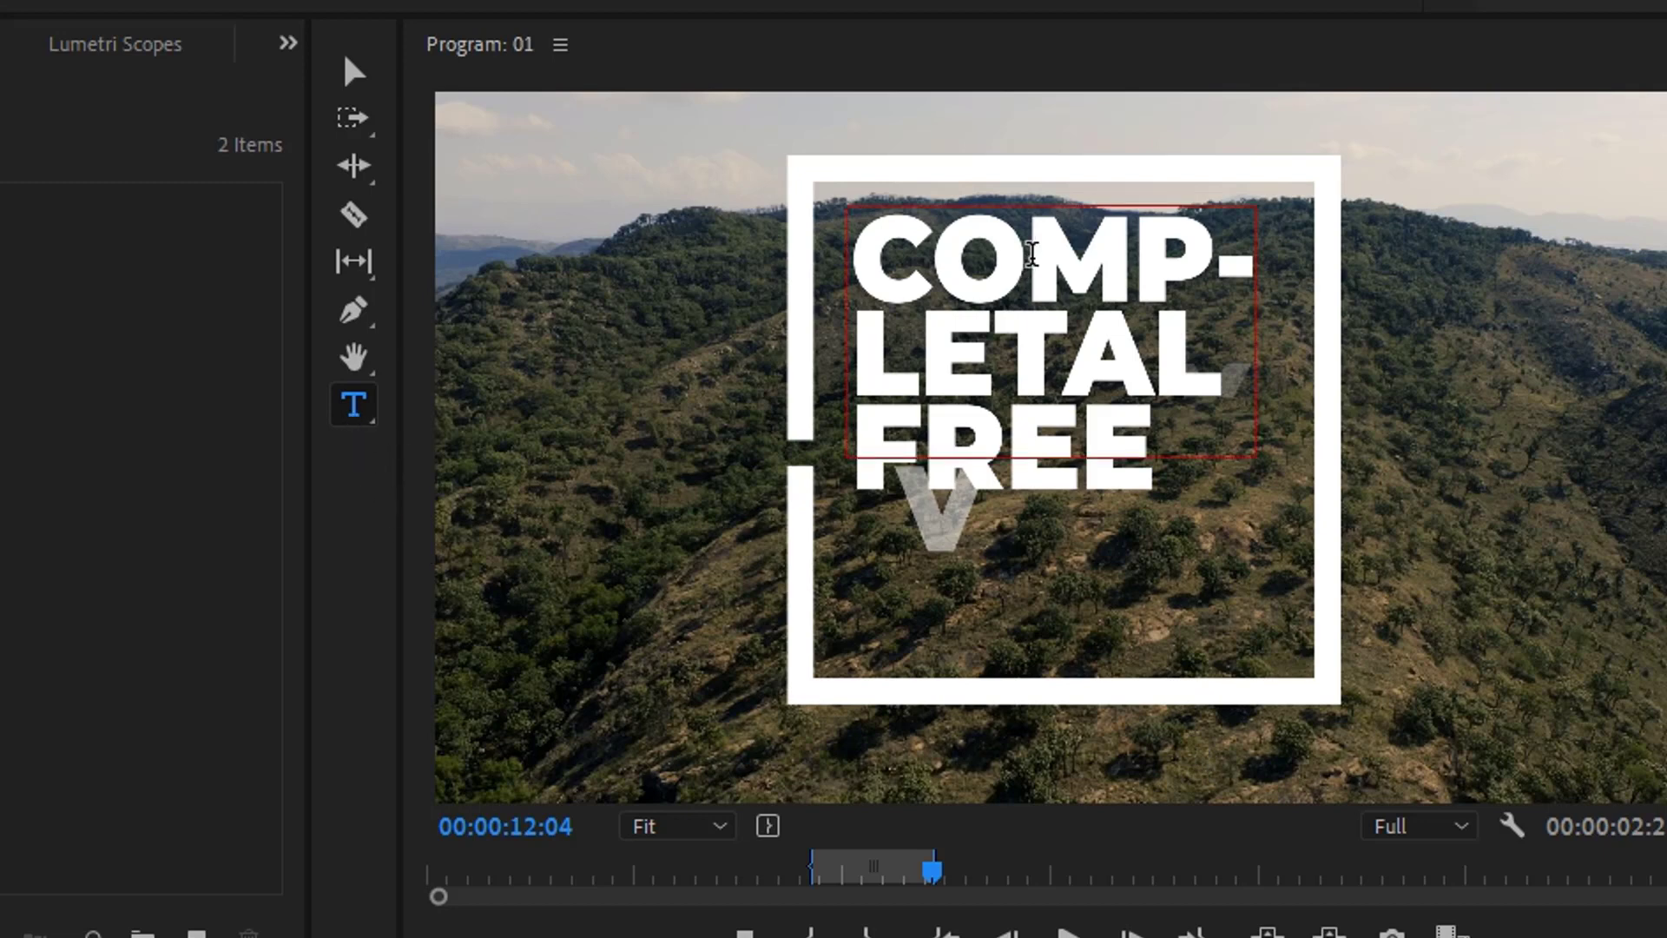
double_click(1032, 254)
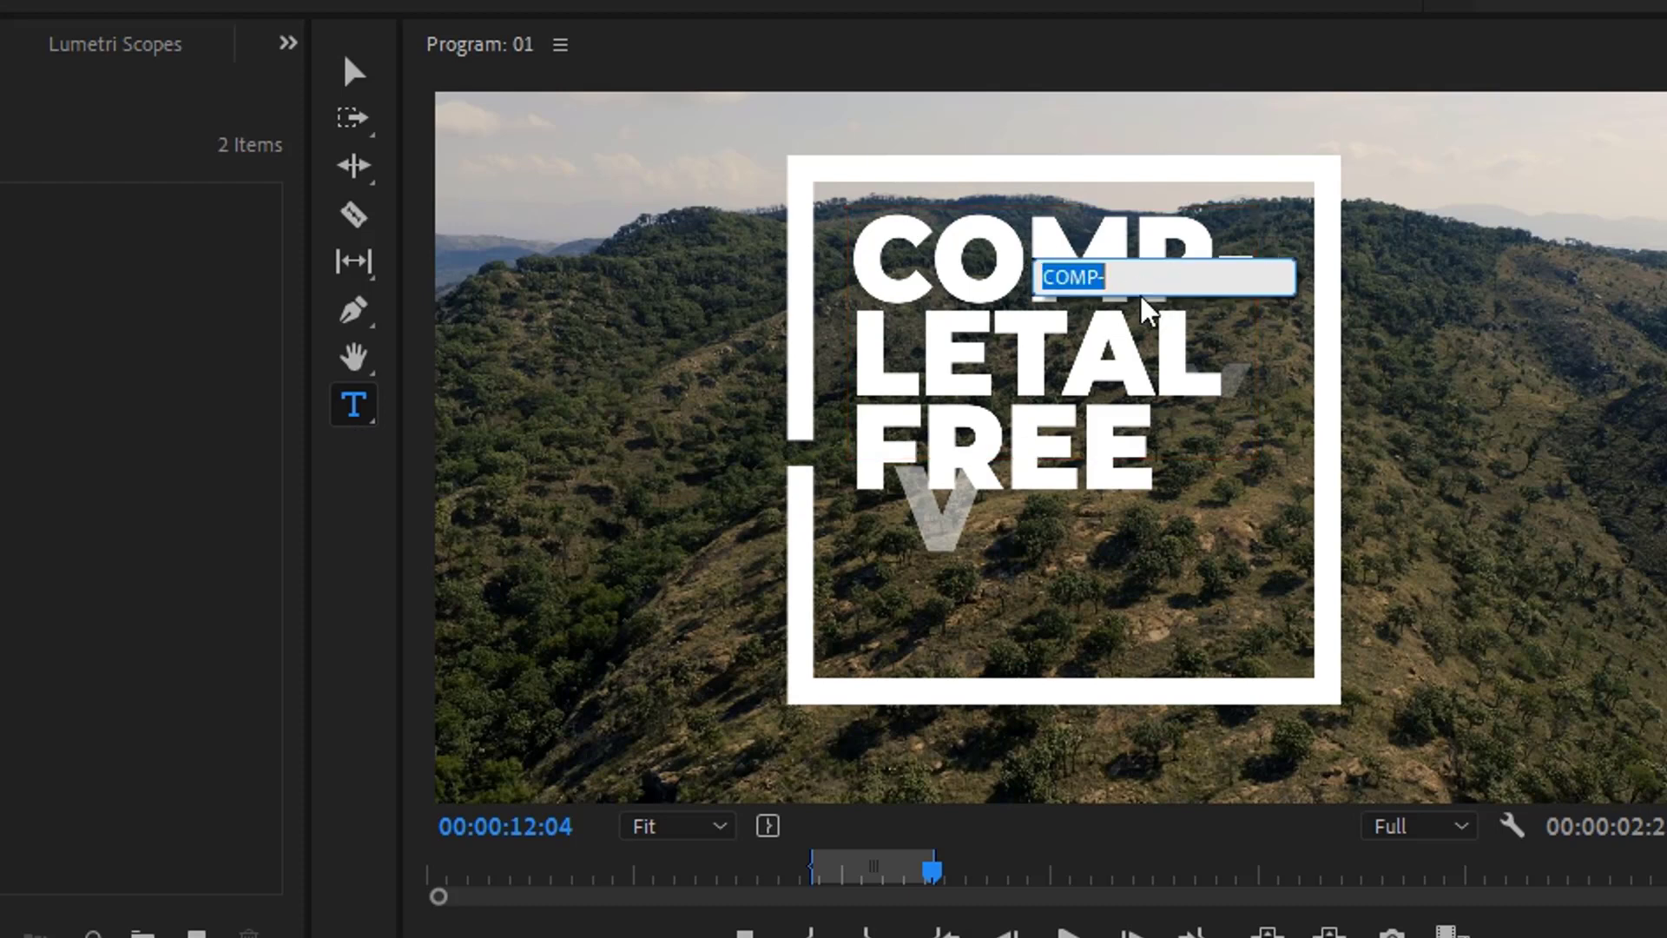
type("FREE")
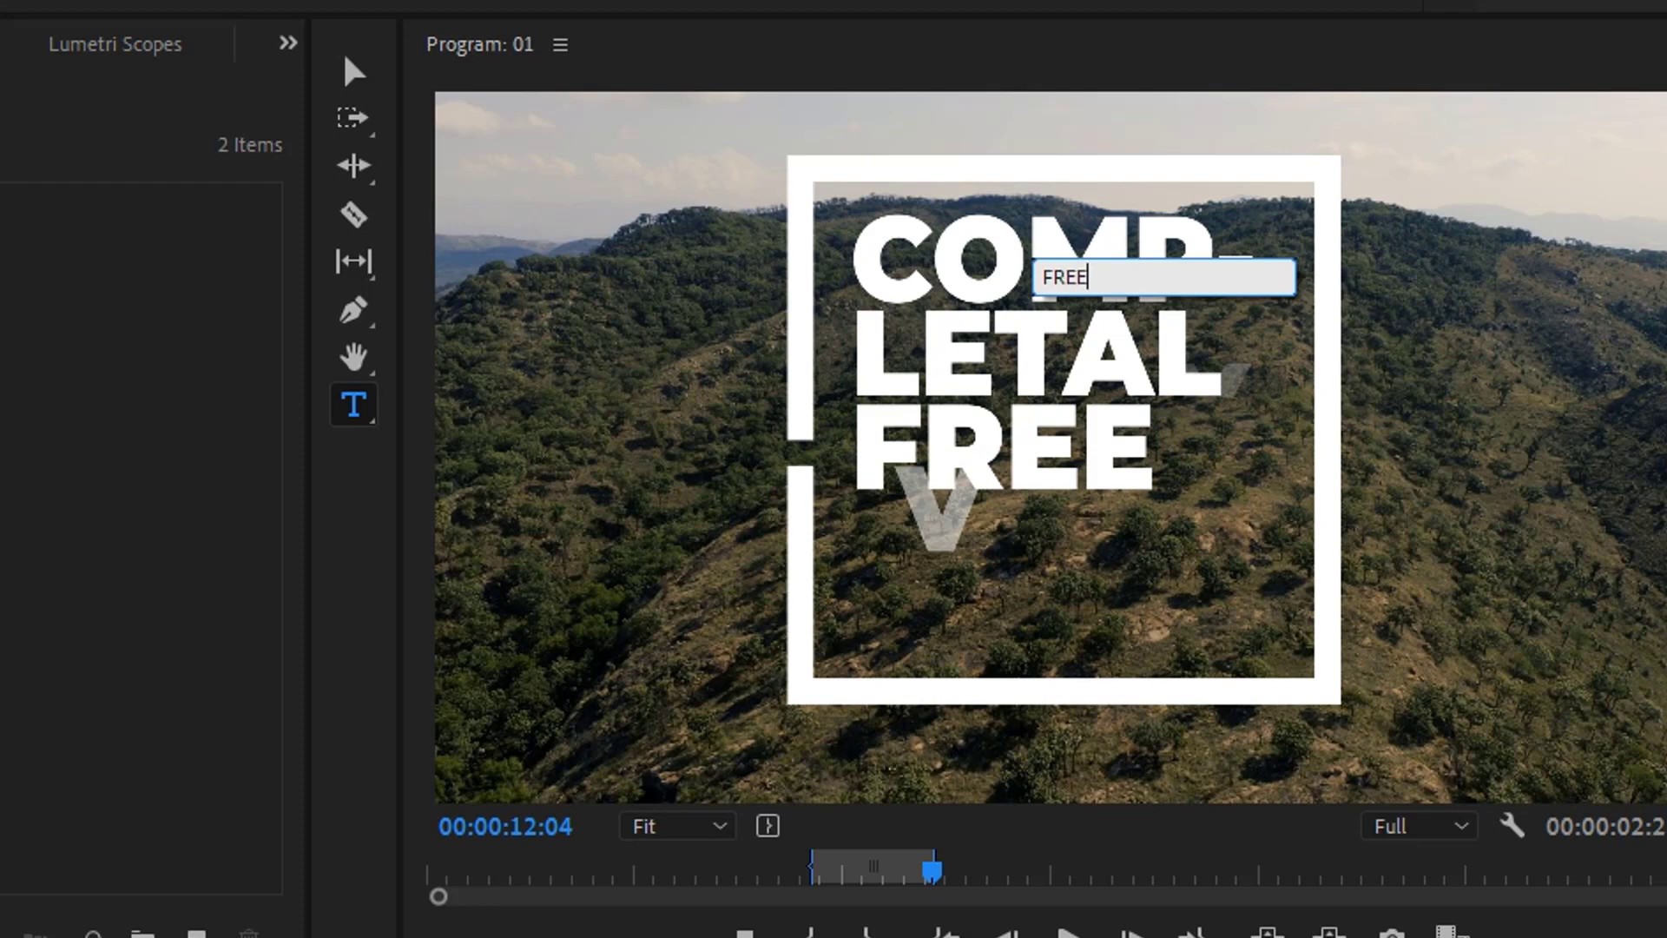
double_click(1086, 369)
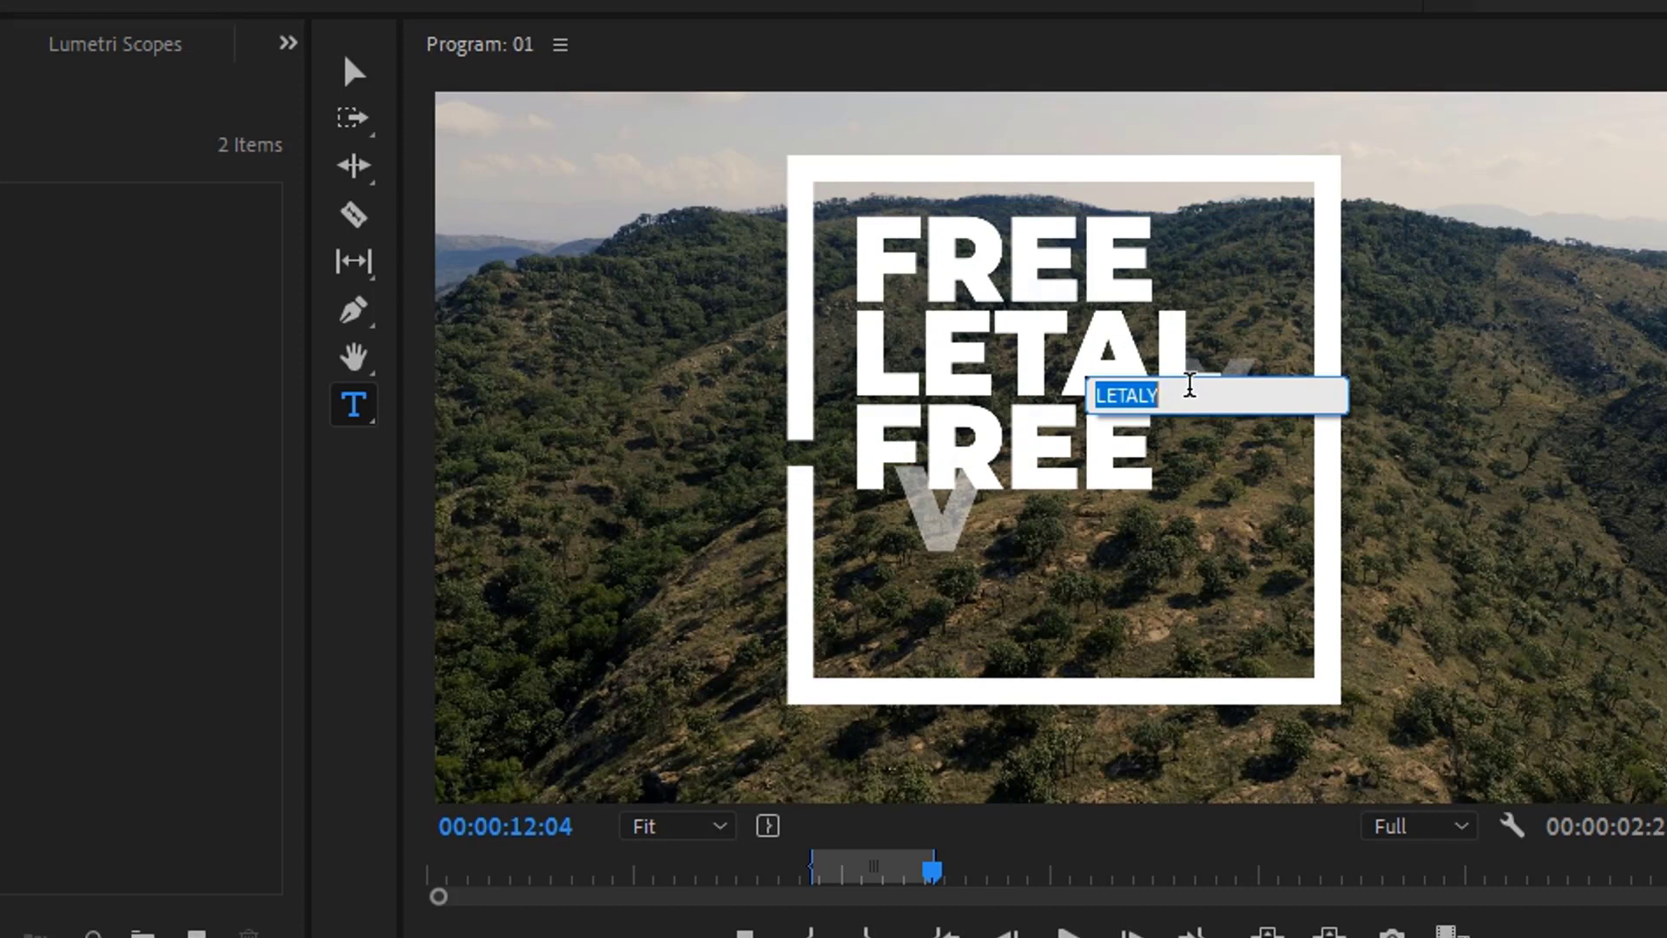
type("TEXT")
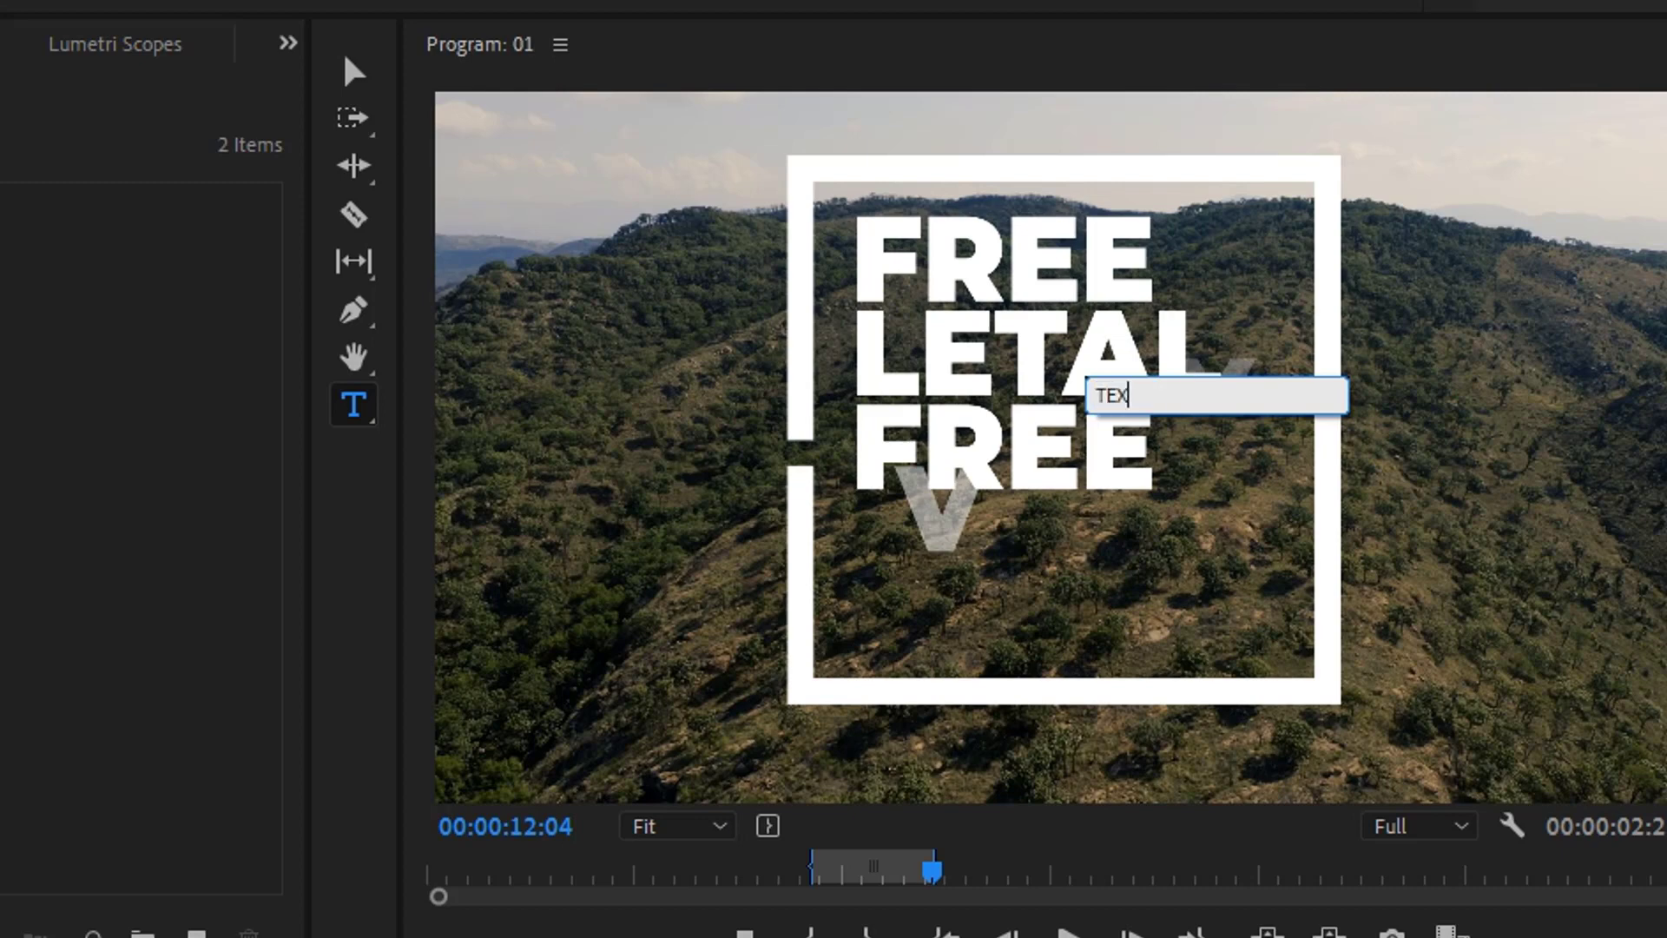
left_click(1039, 462)
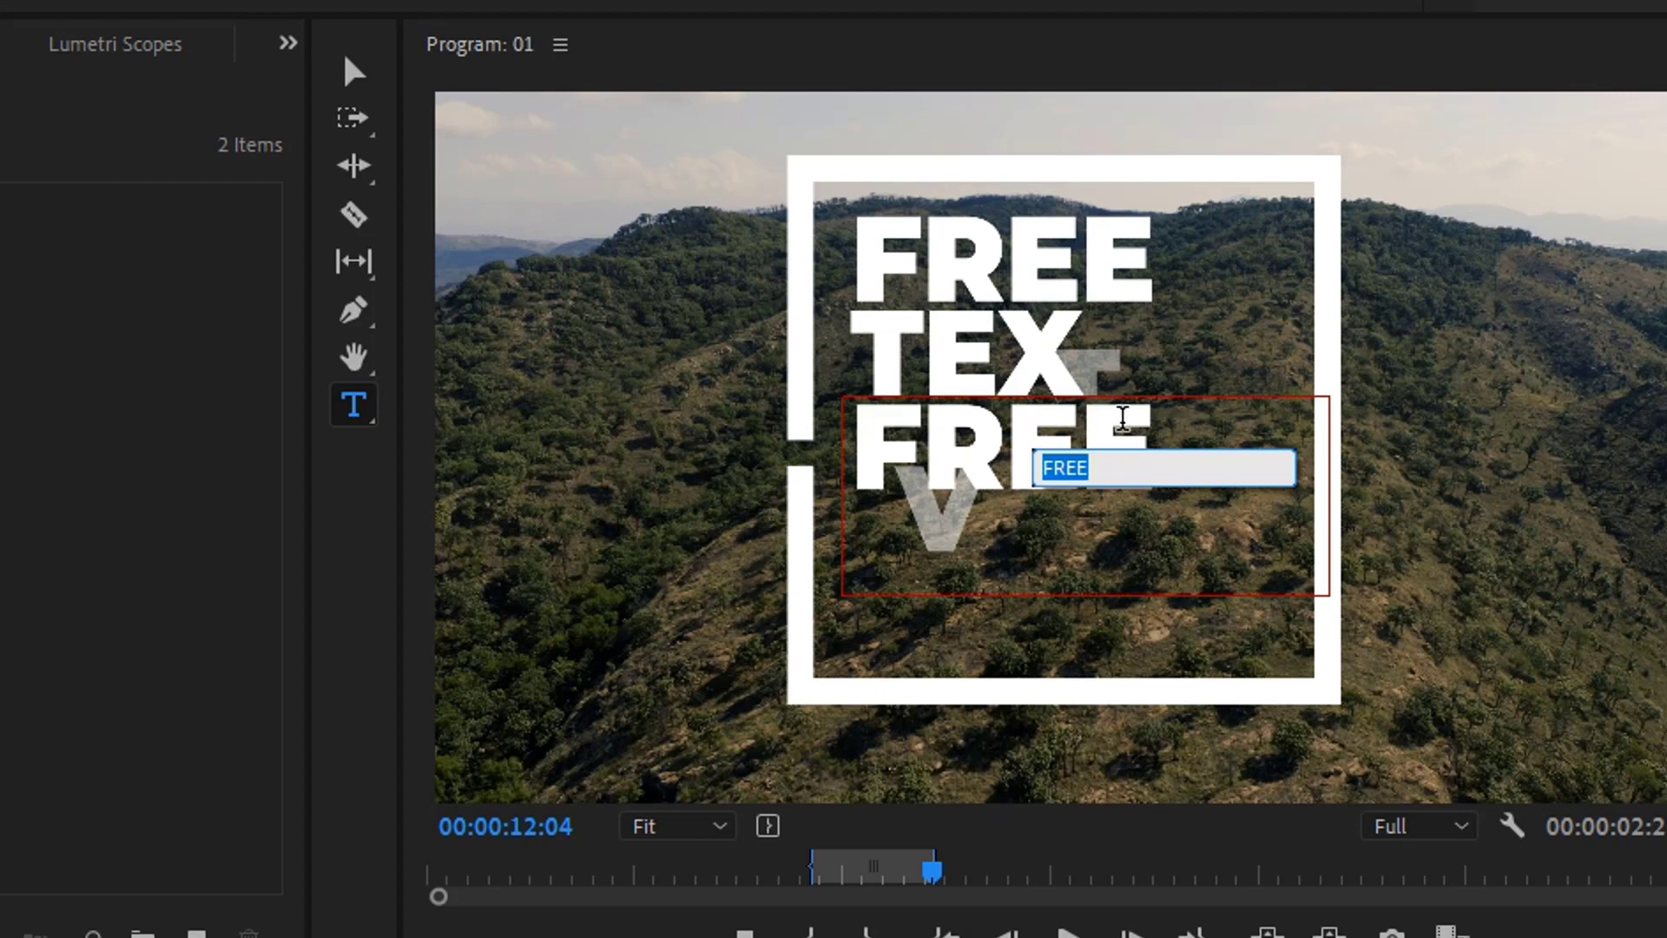
type("FILE")
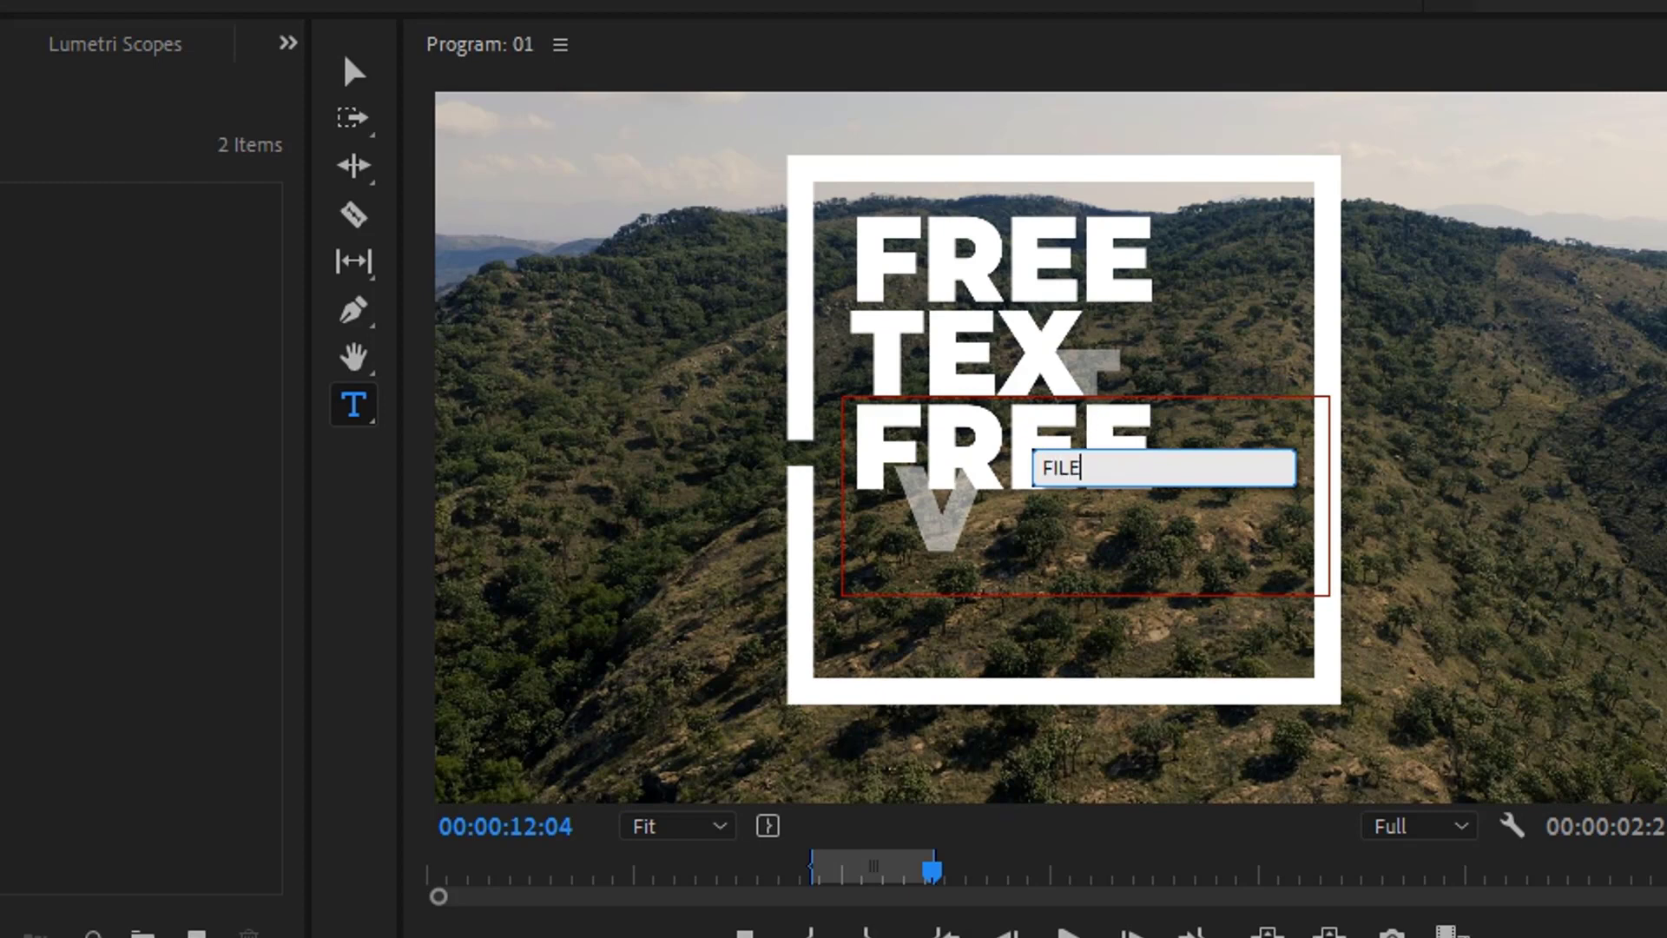
left_click(998, 328)
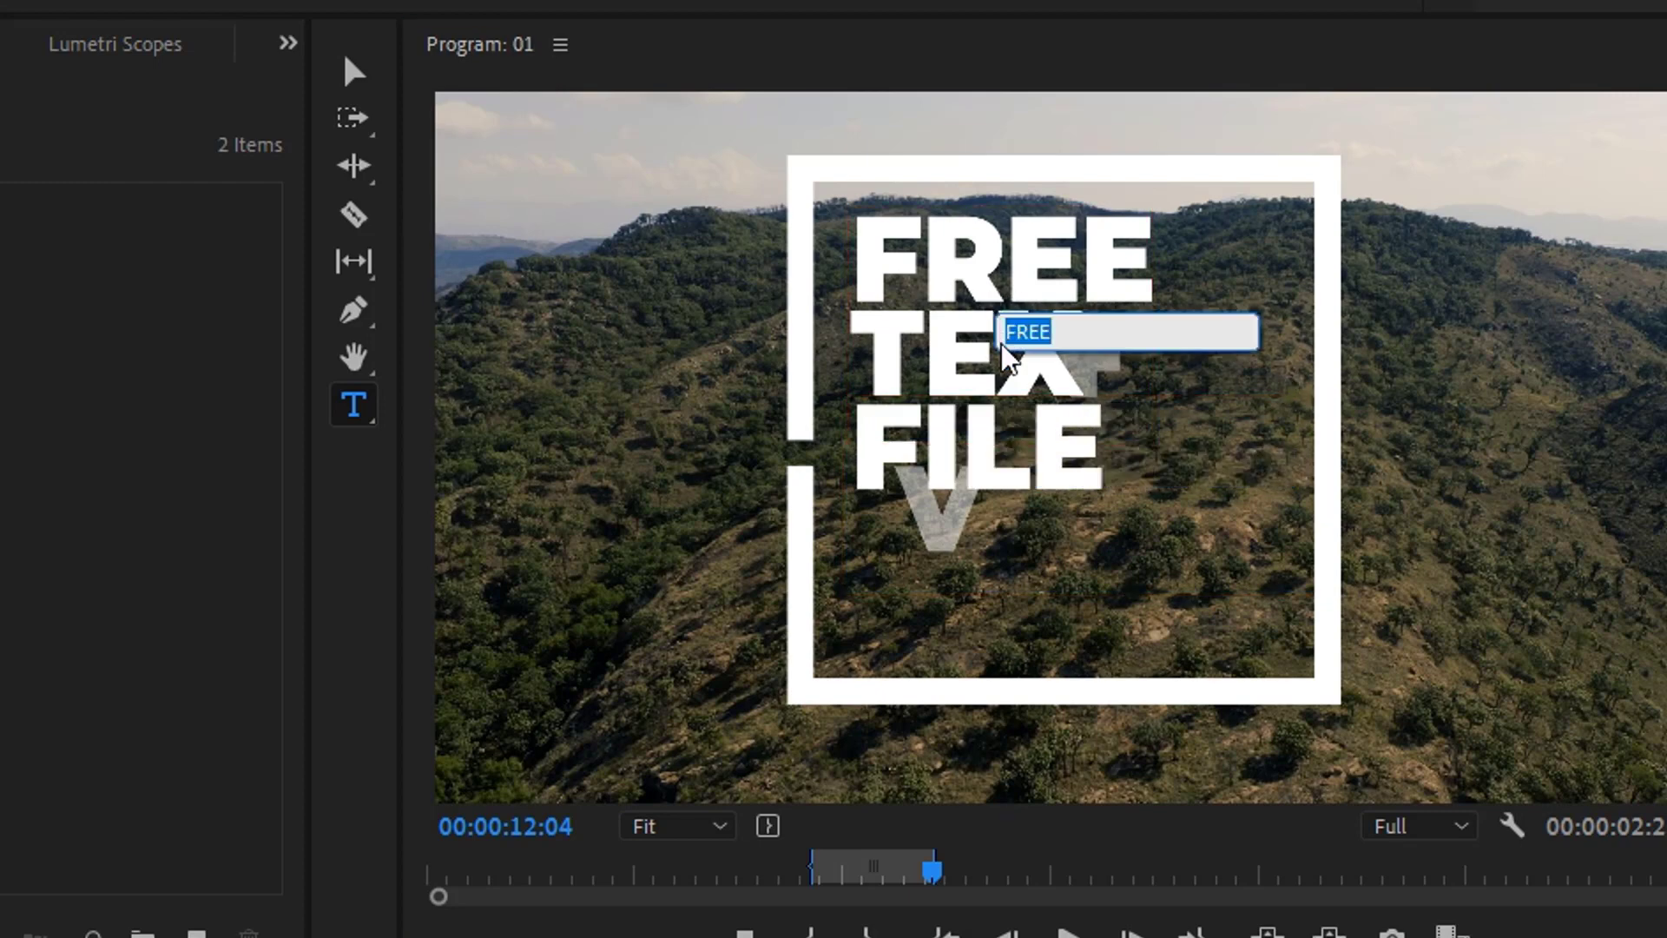
left_click(1095, 376)
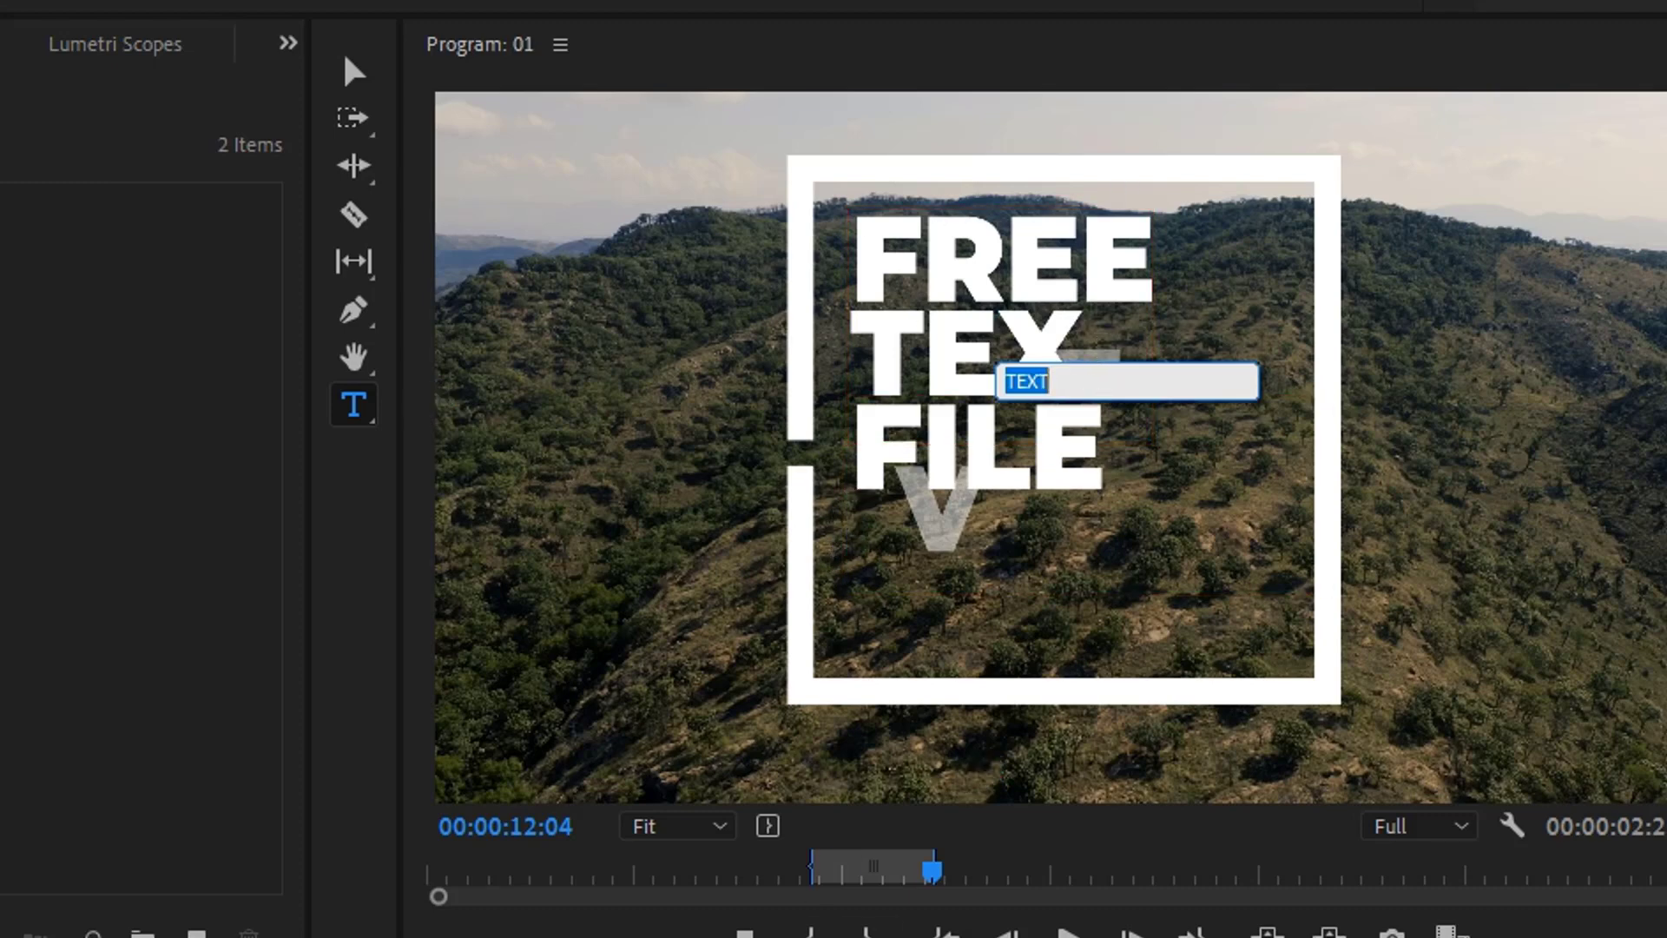
left_click(993, 672)
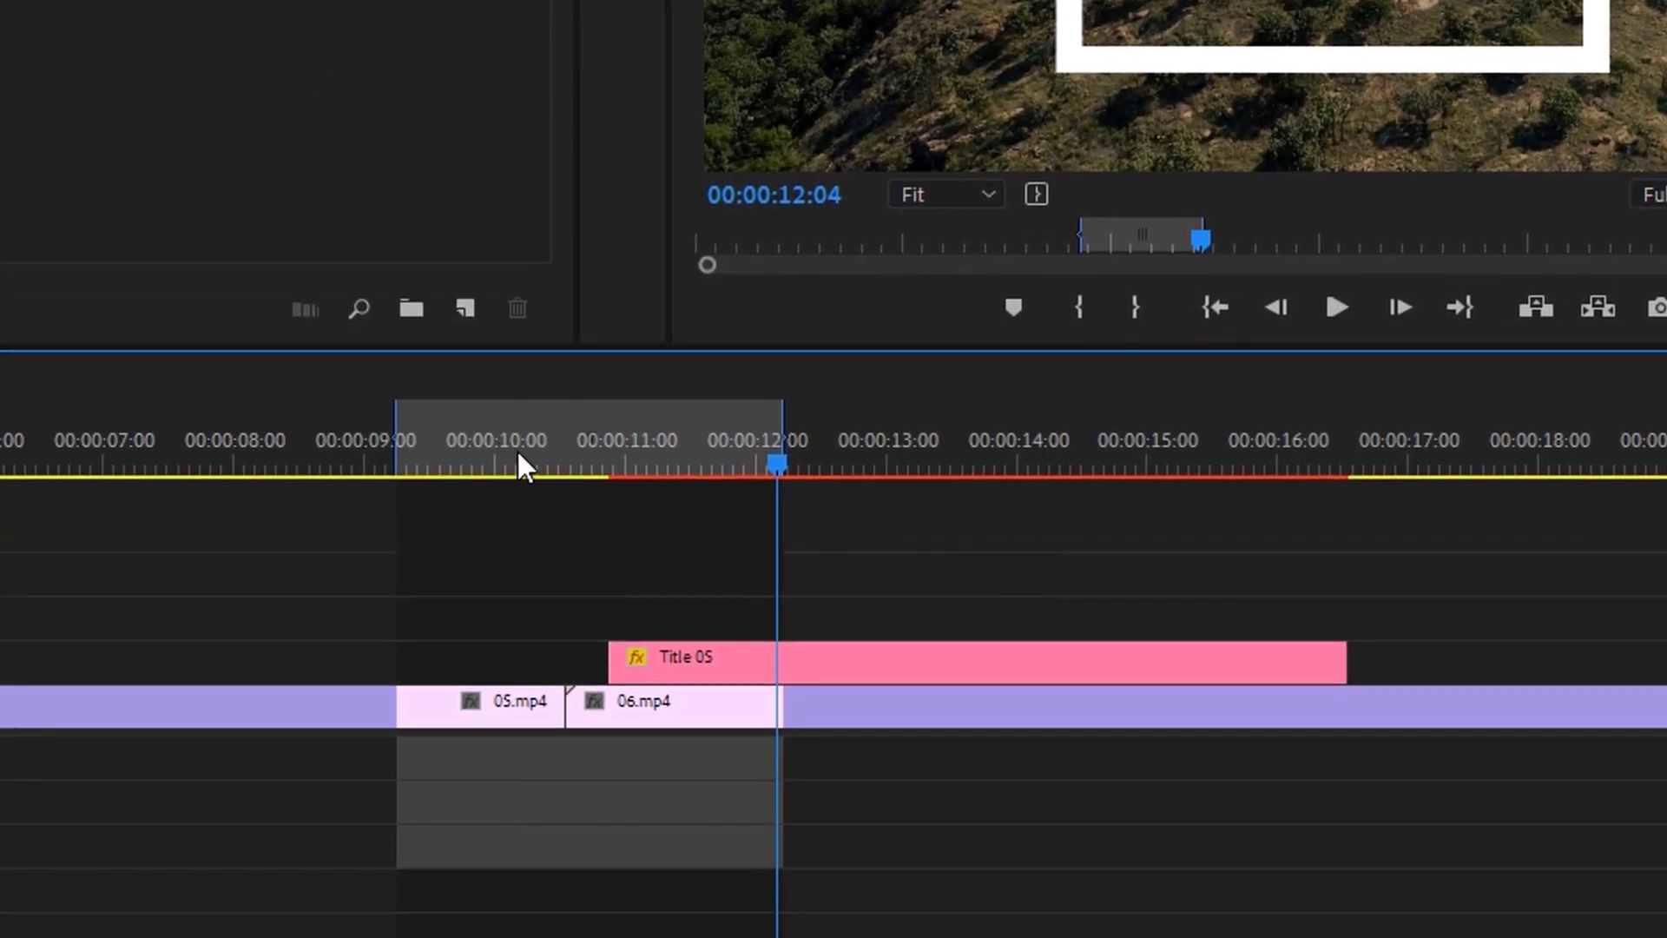
Step: Mark In at 00:00:10:15 and Out at 00:00:17:02, then render effects In to Out
left_click_drag(518, 455, 581, 456)
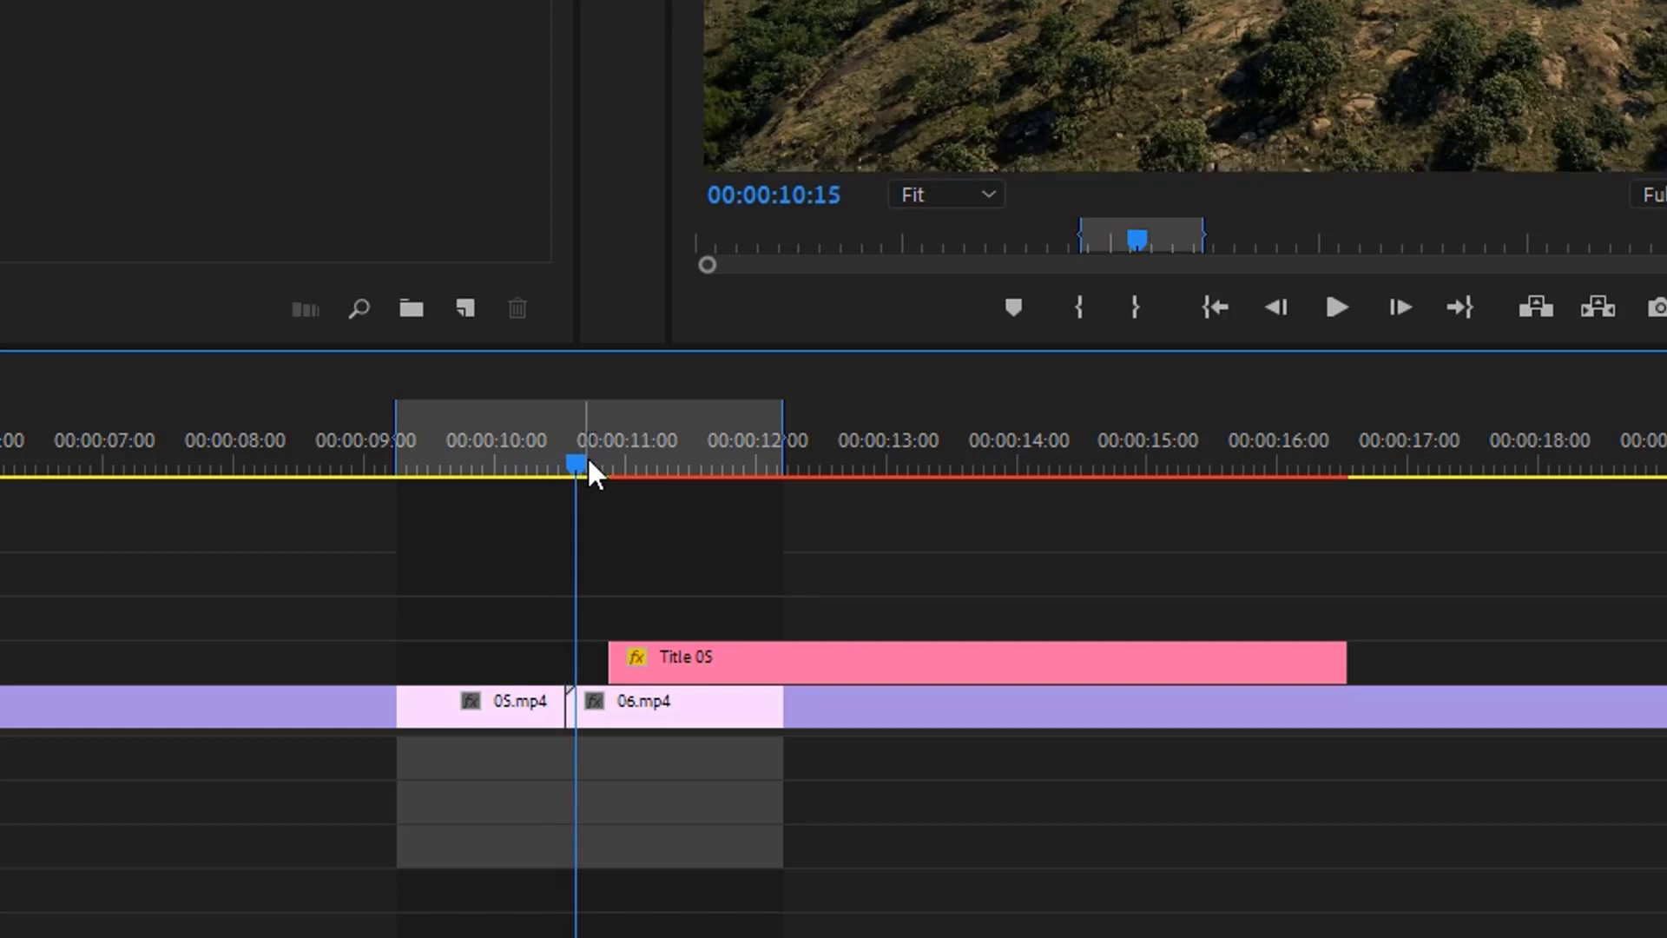
key("i")
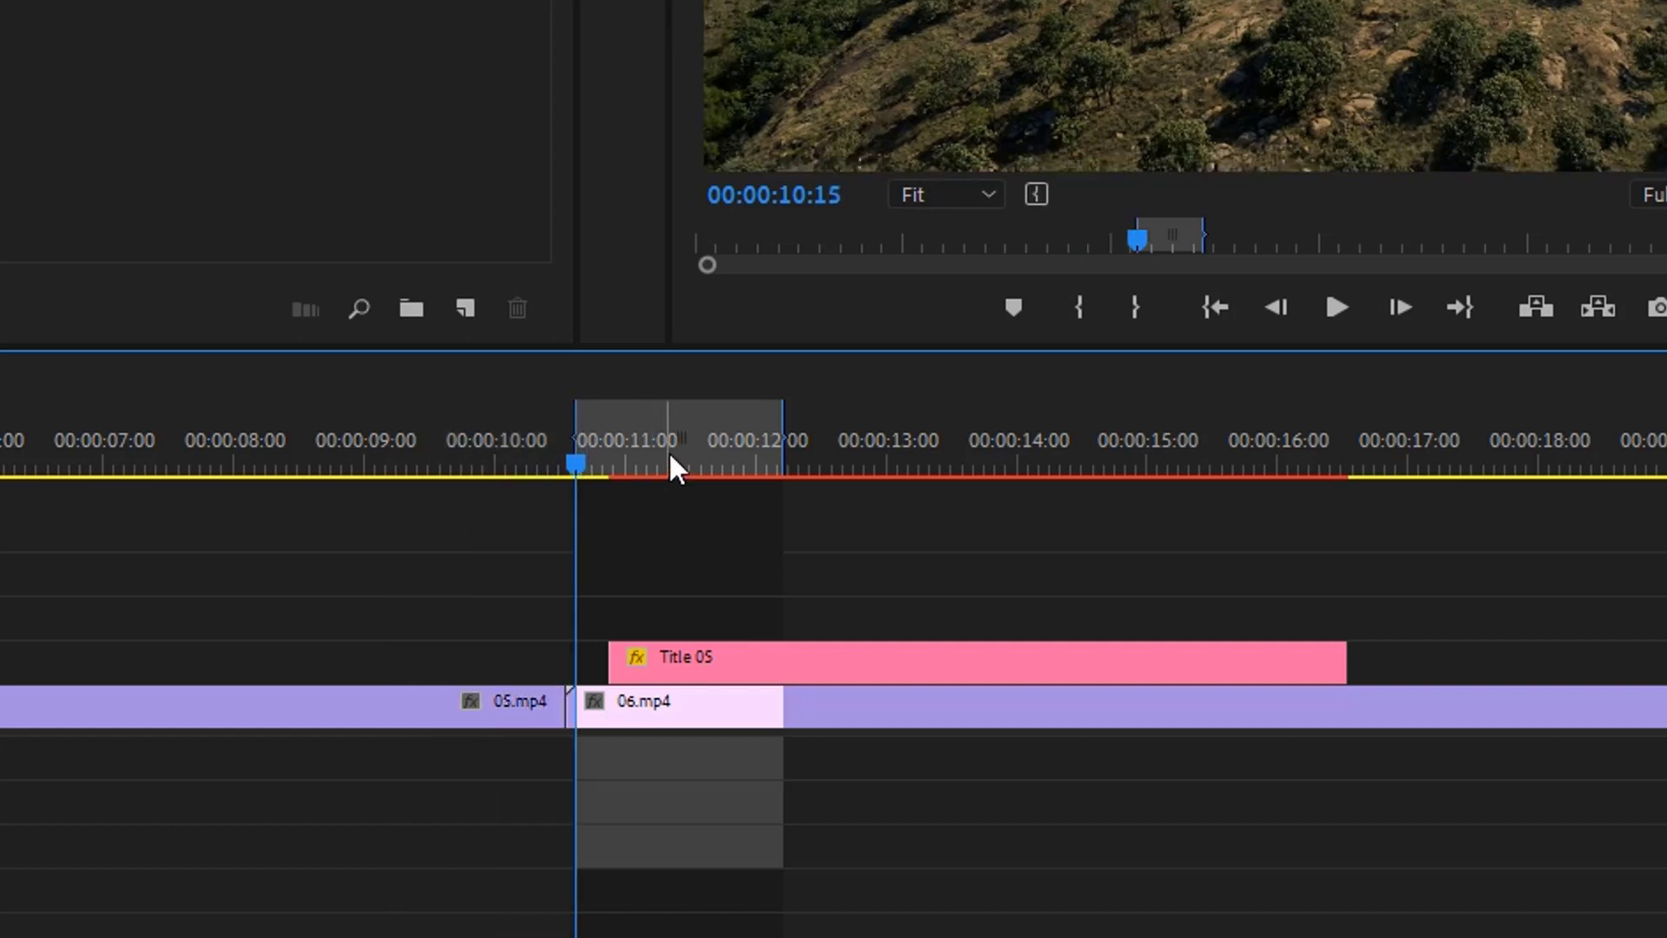
left_click(1420, 461)
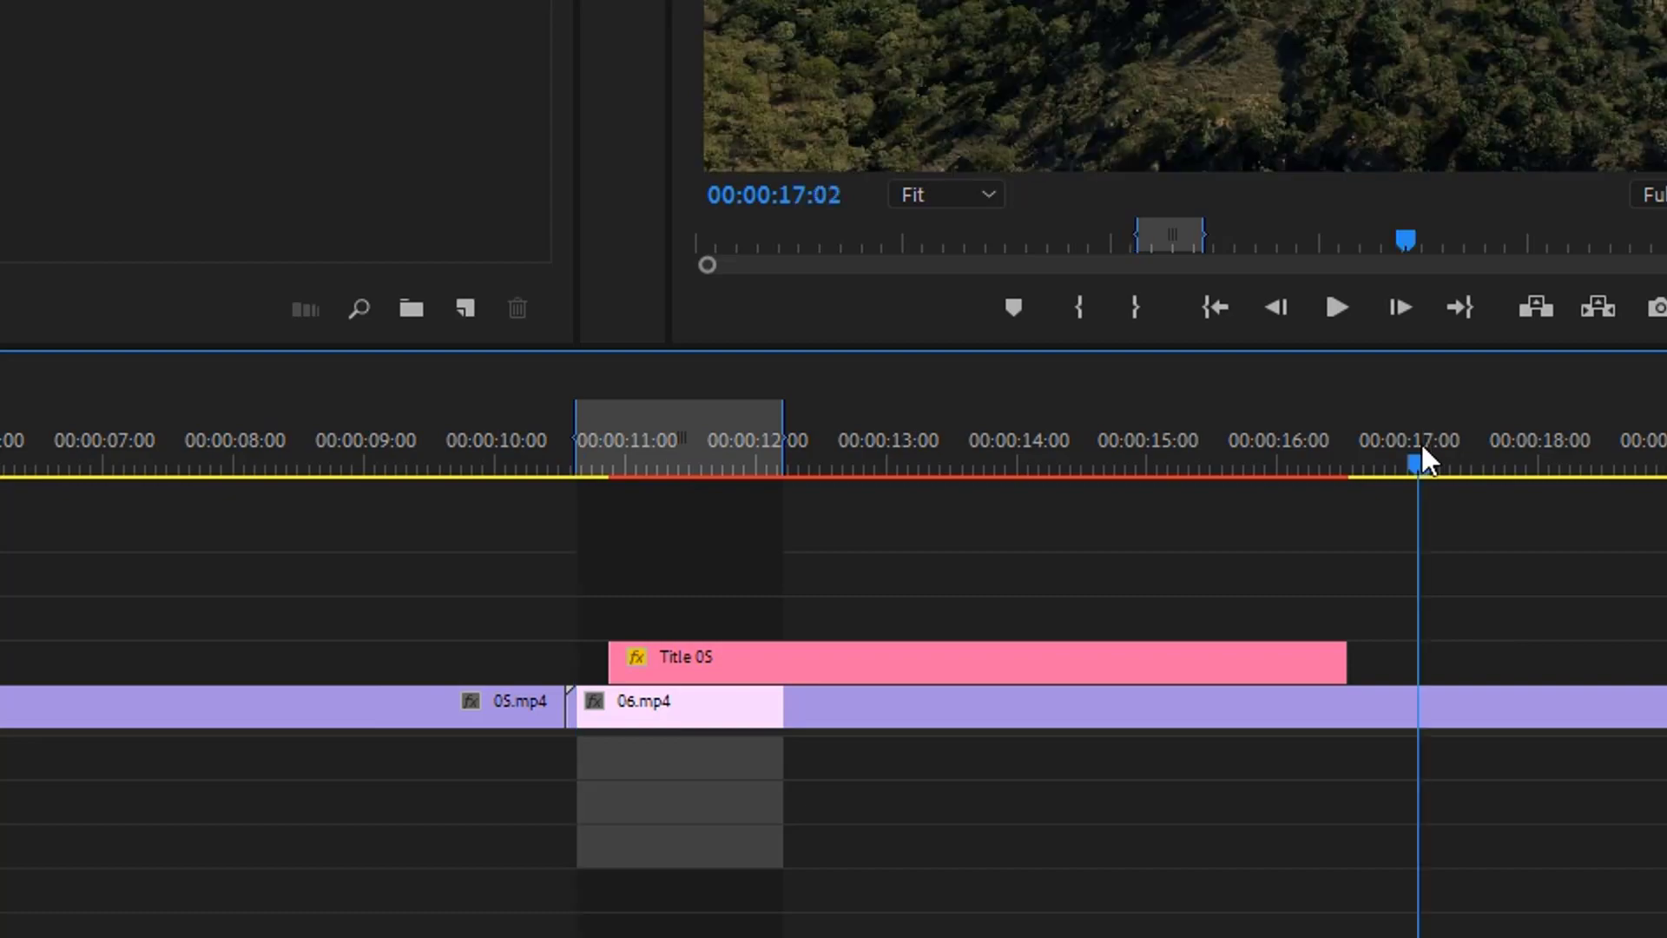
key("o")
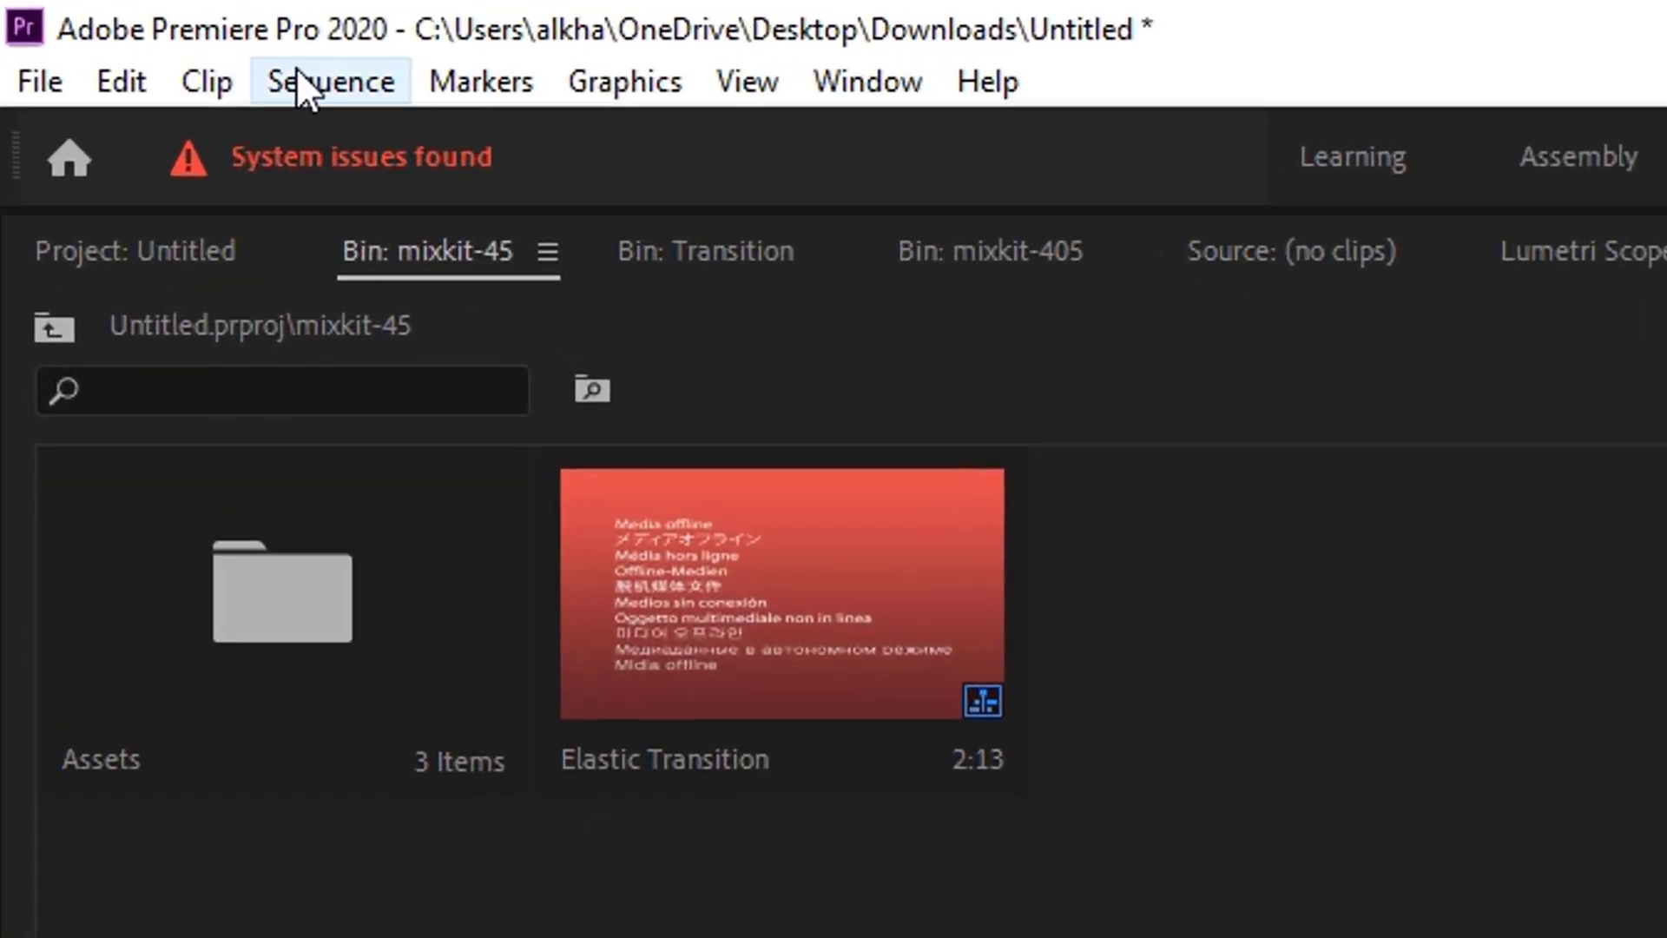
left_click(97, 13)
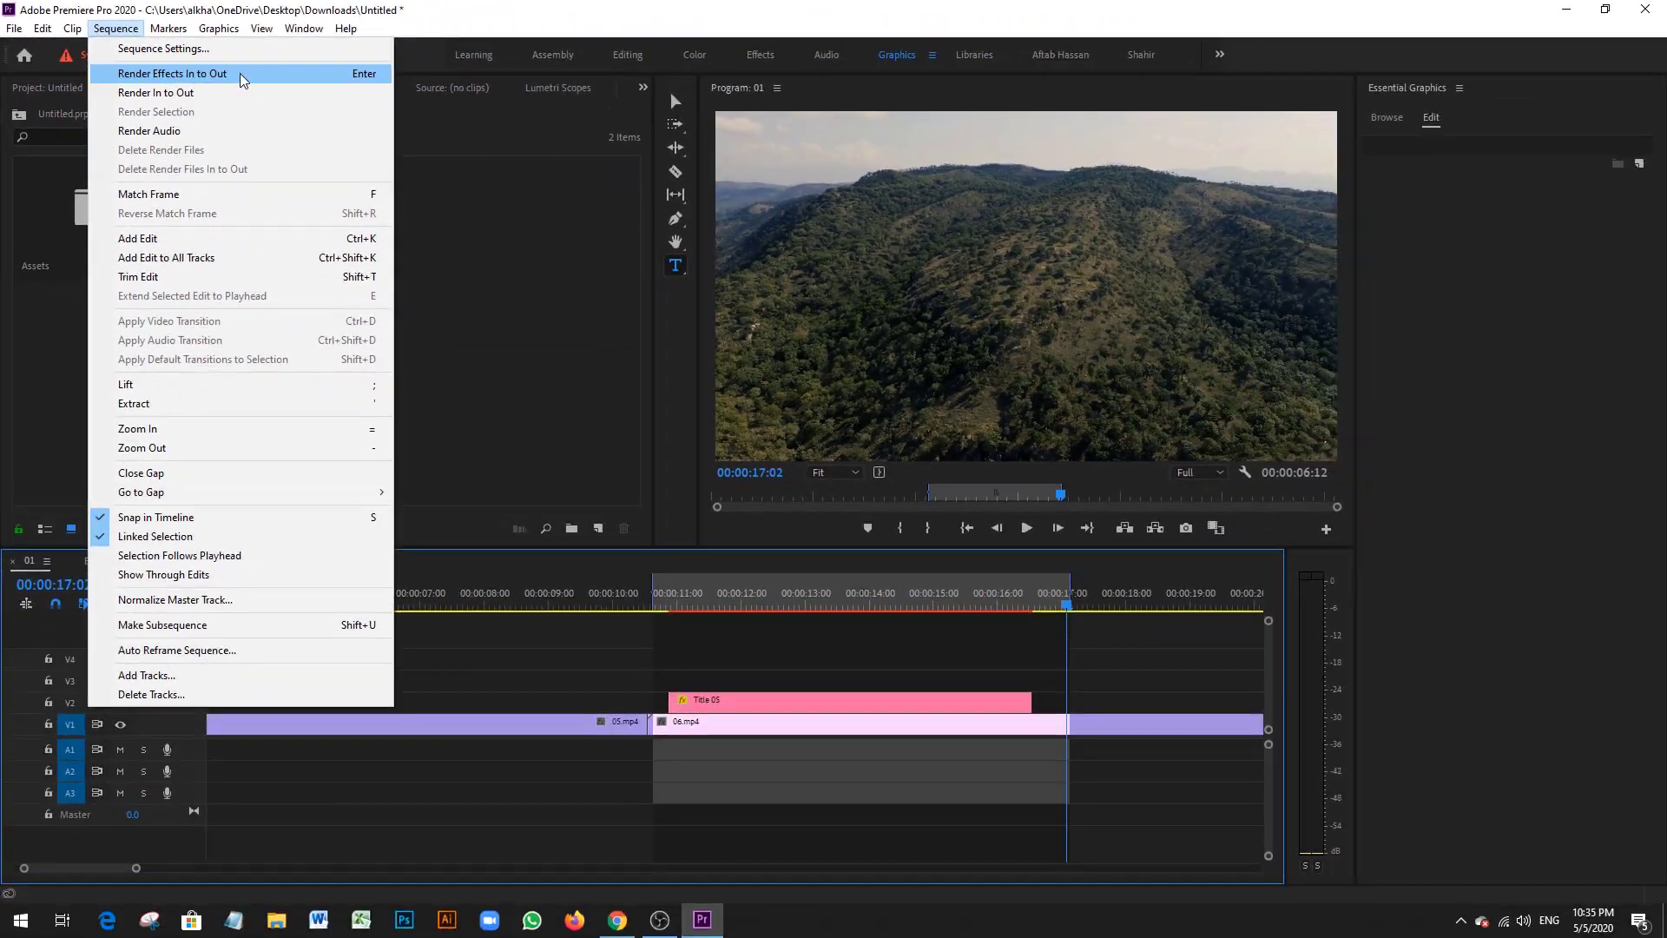
left_click(240, 73)
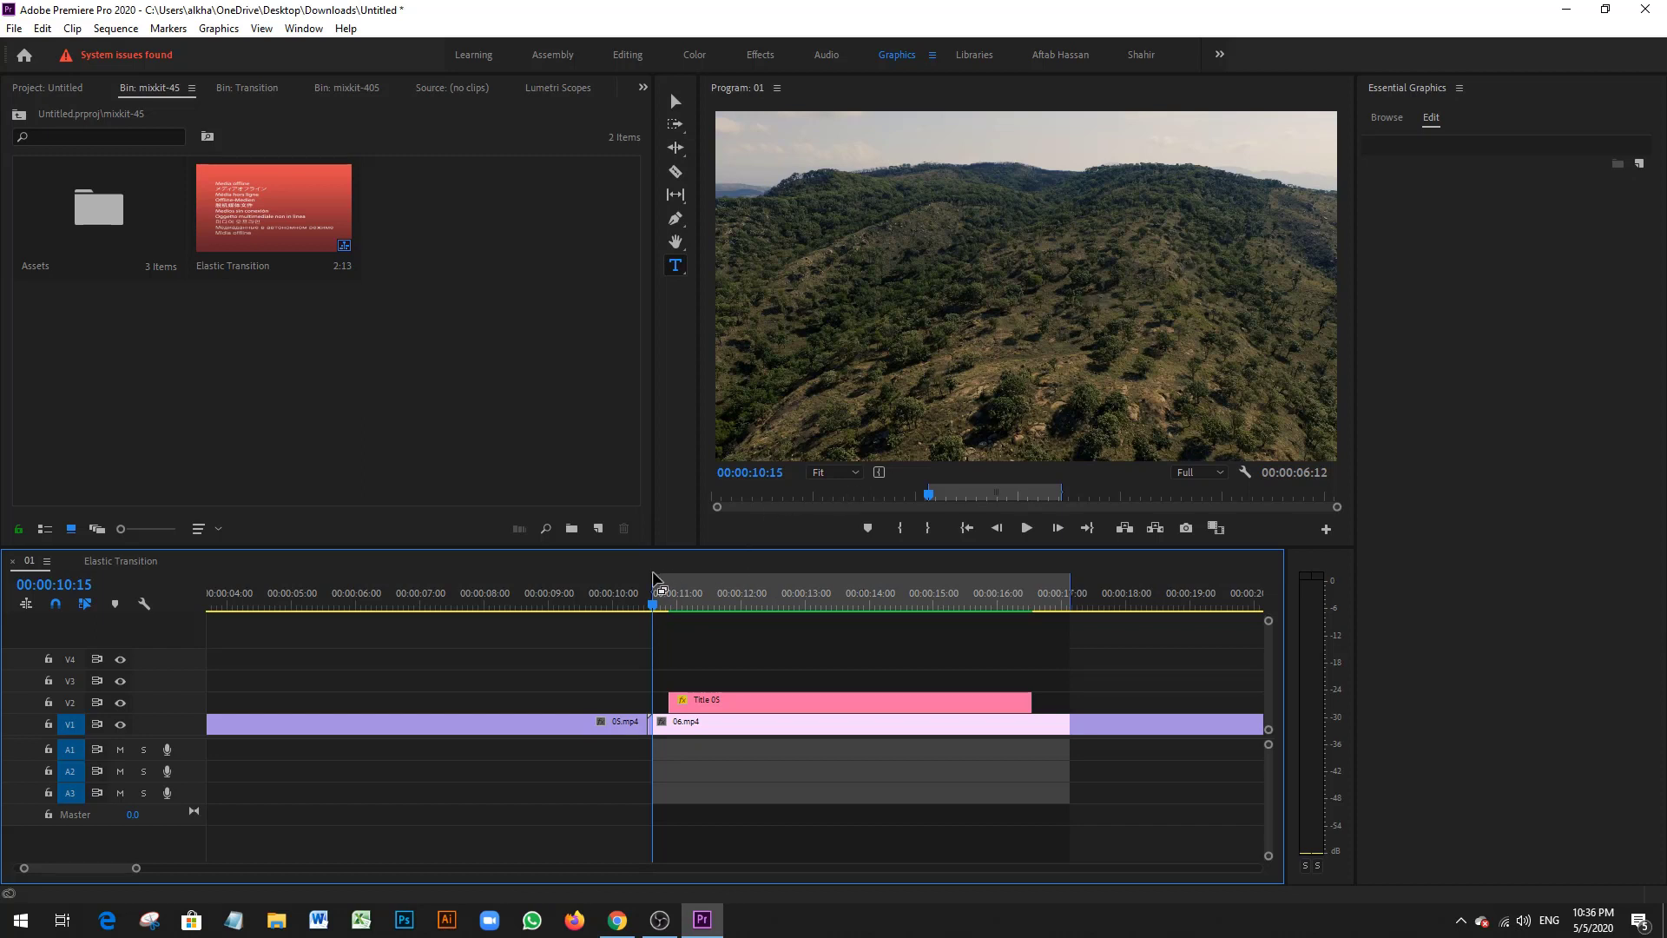
Step: Widen the range to start at 00:00:08:06, retype VIDEO as AFTAB, and preview the title
left_click_drag(652, 577, 417, 573)
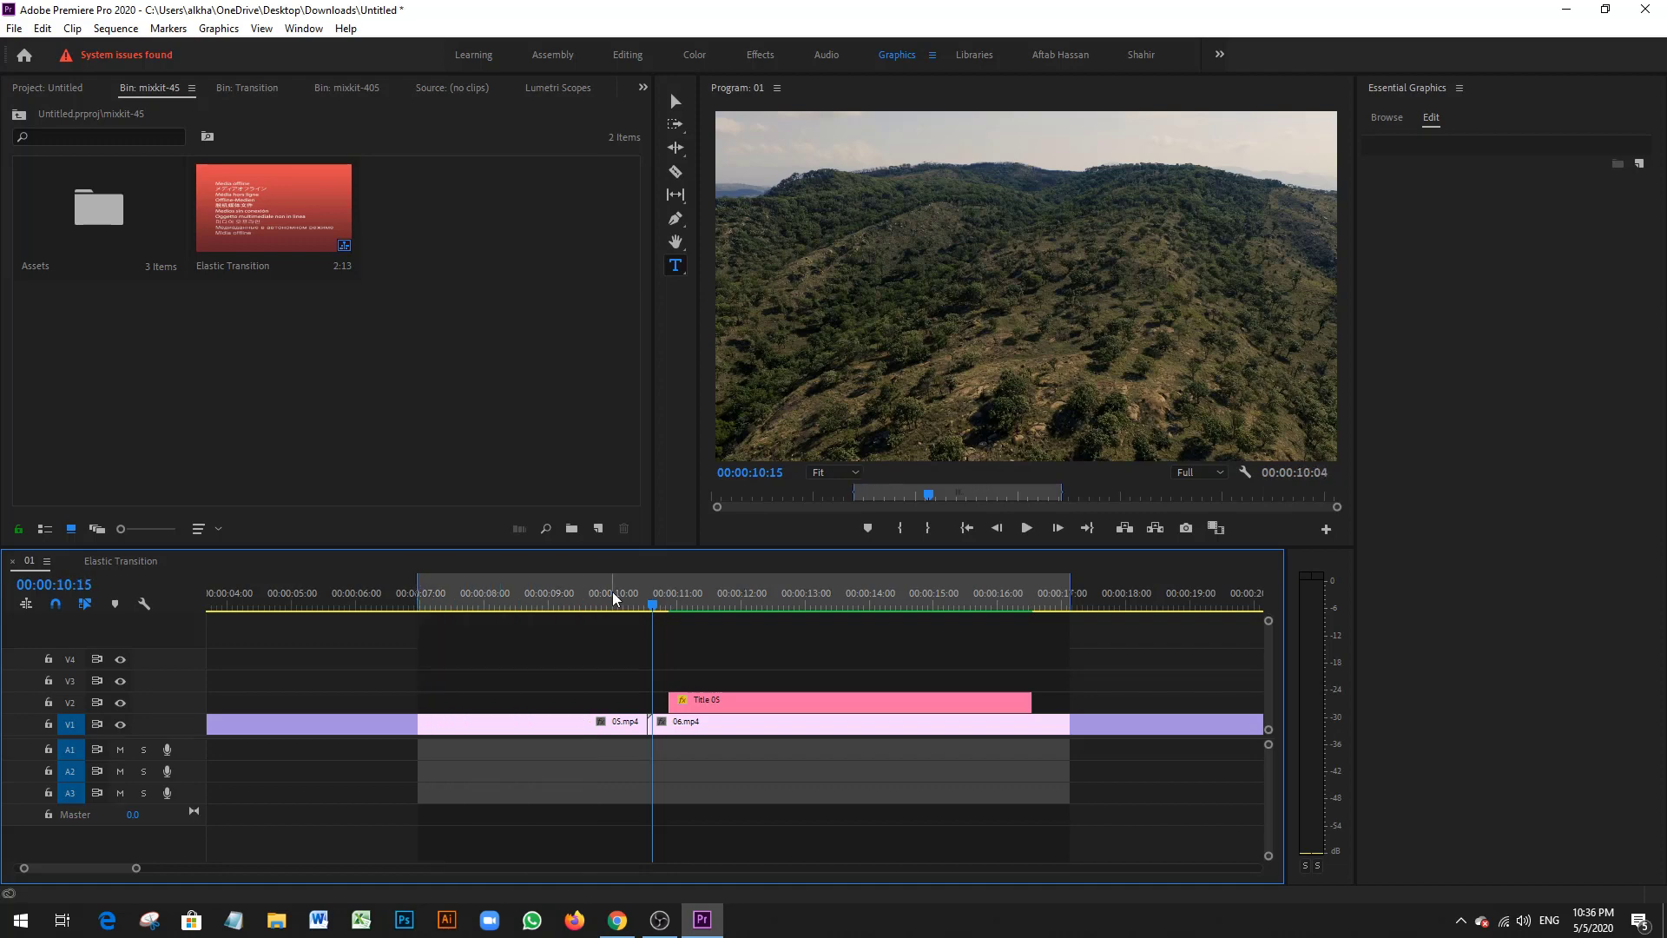
left_click_drag(613, 599, 575, 602)
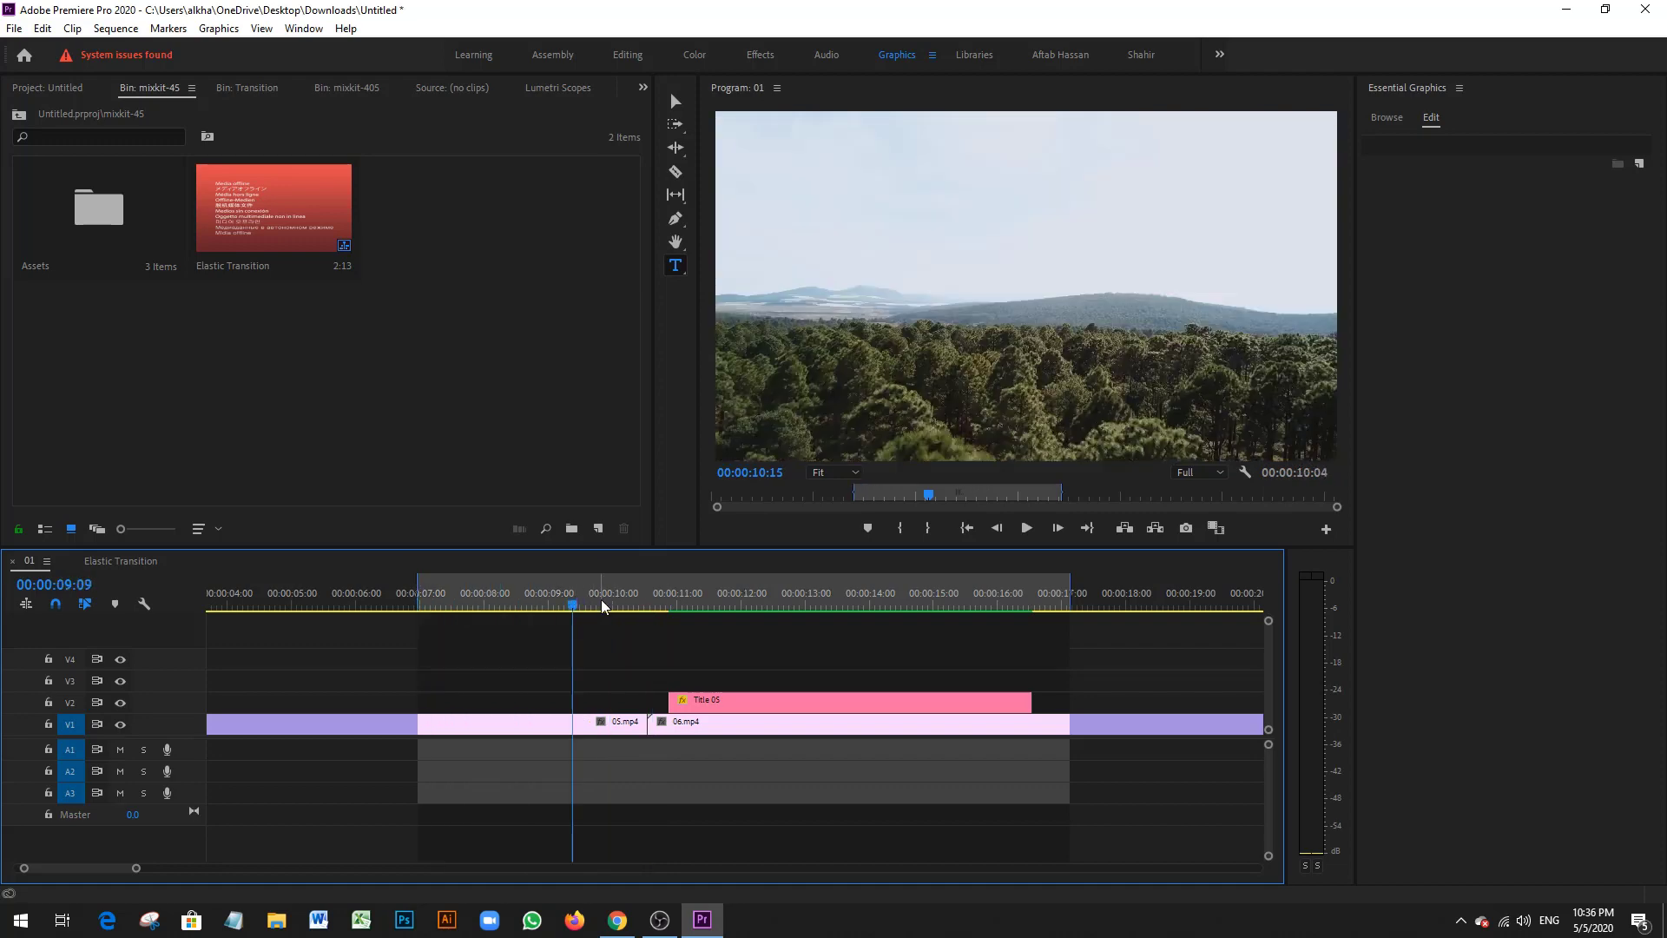
key("space")
key("space")
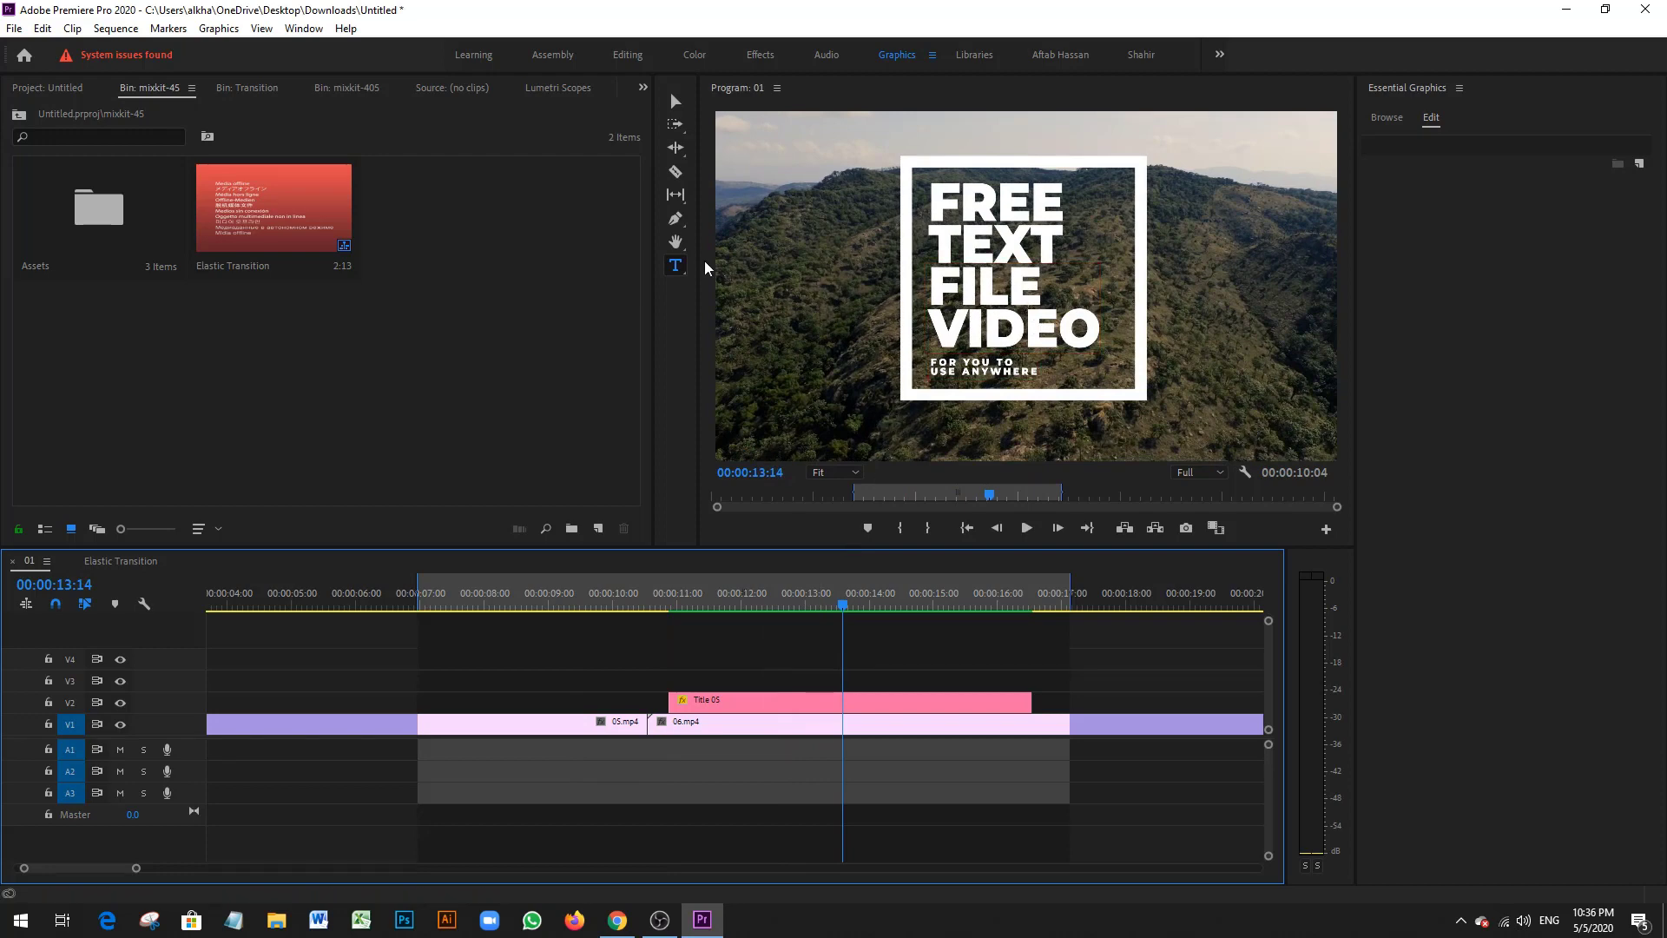
double_click(1008, 326)
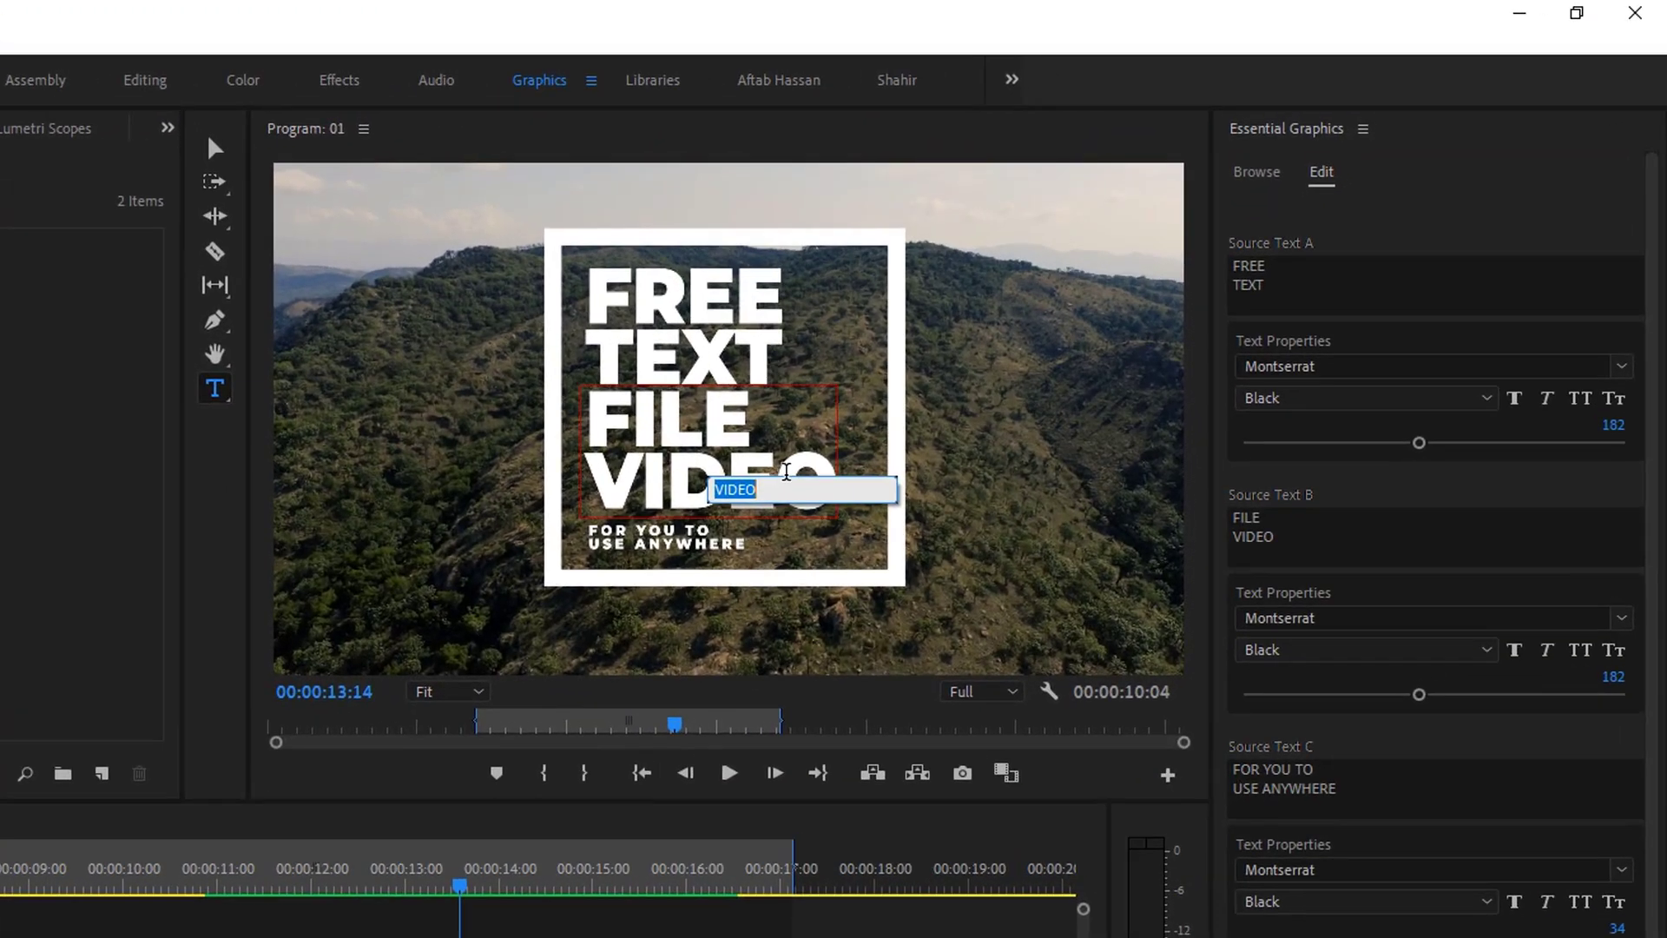
type("AFTAB")
left_click(456, 922)
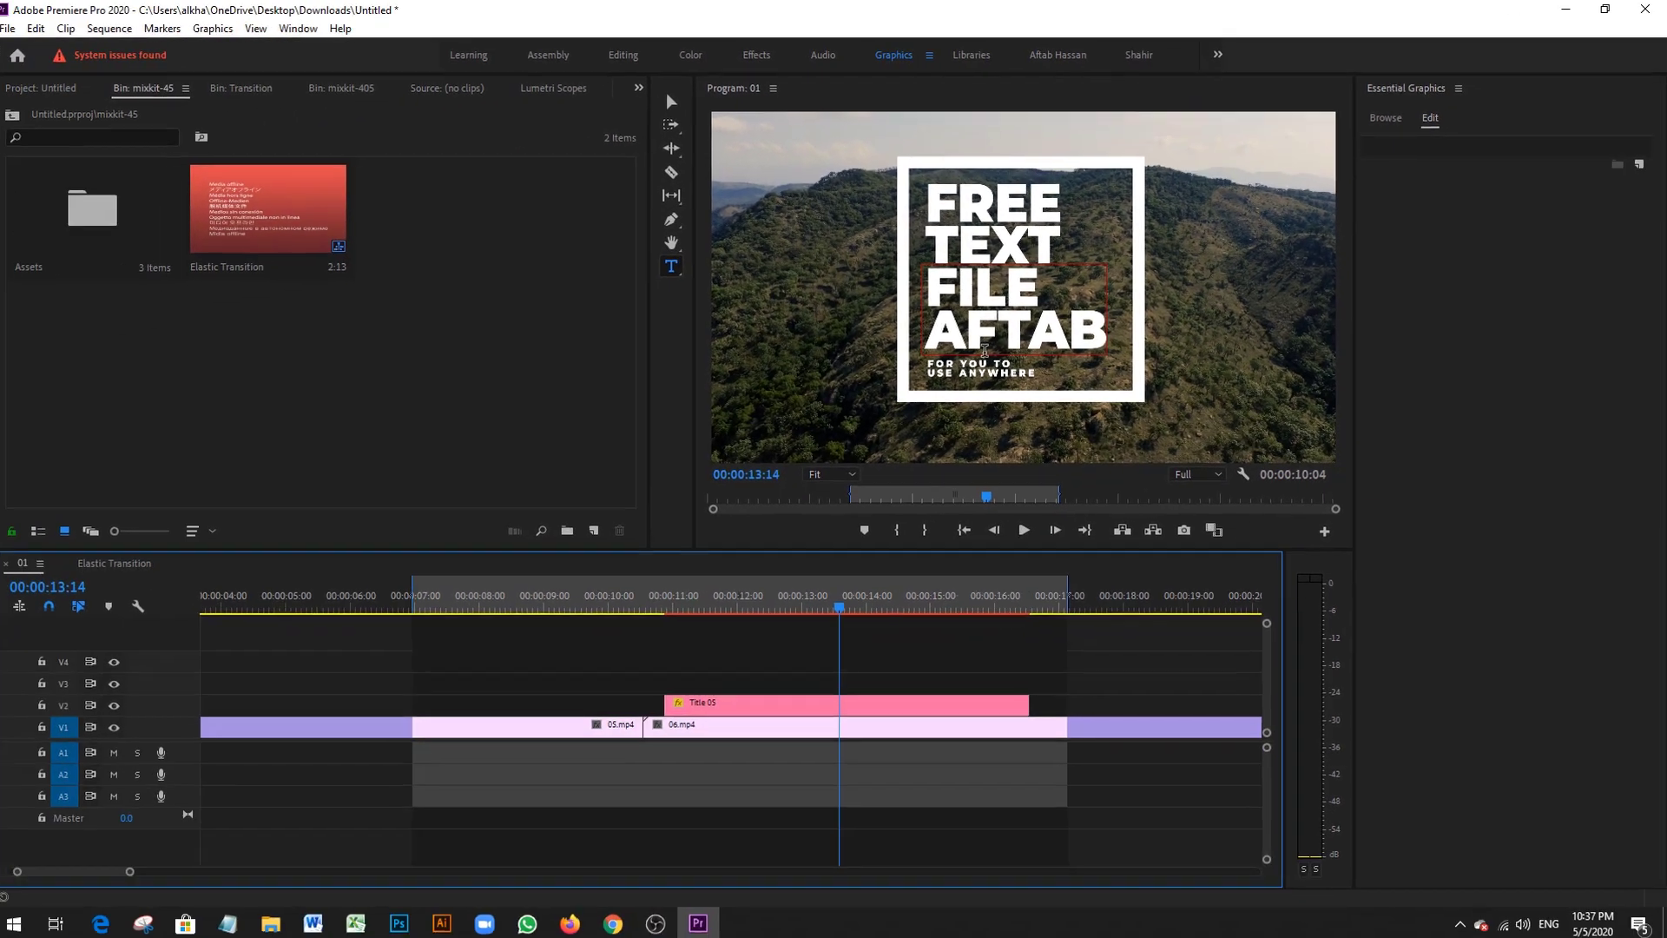
left_click(628, 594)
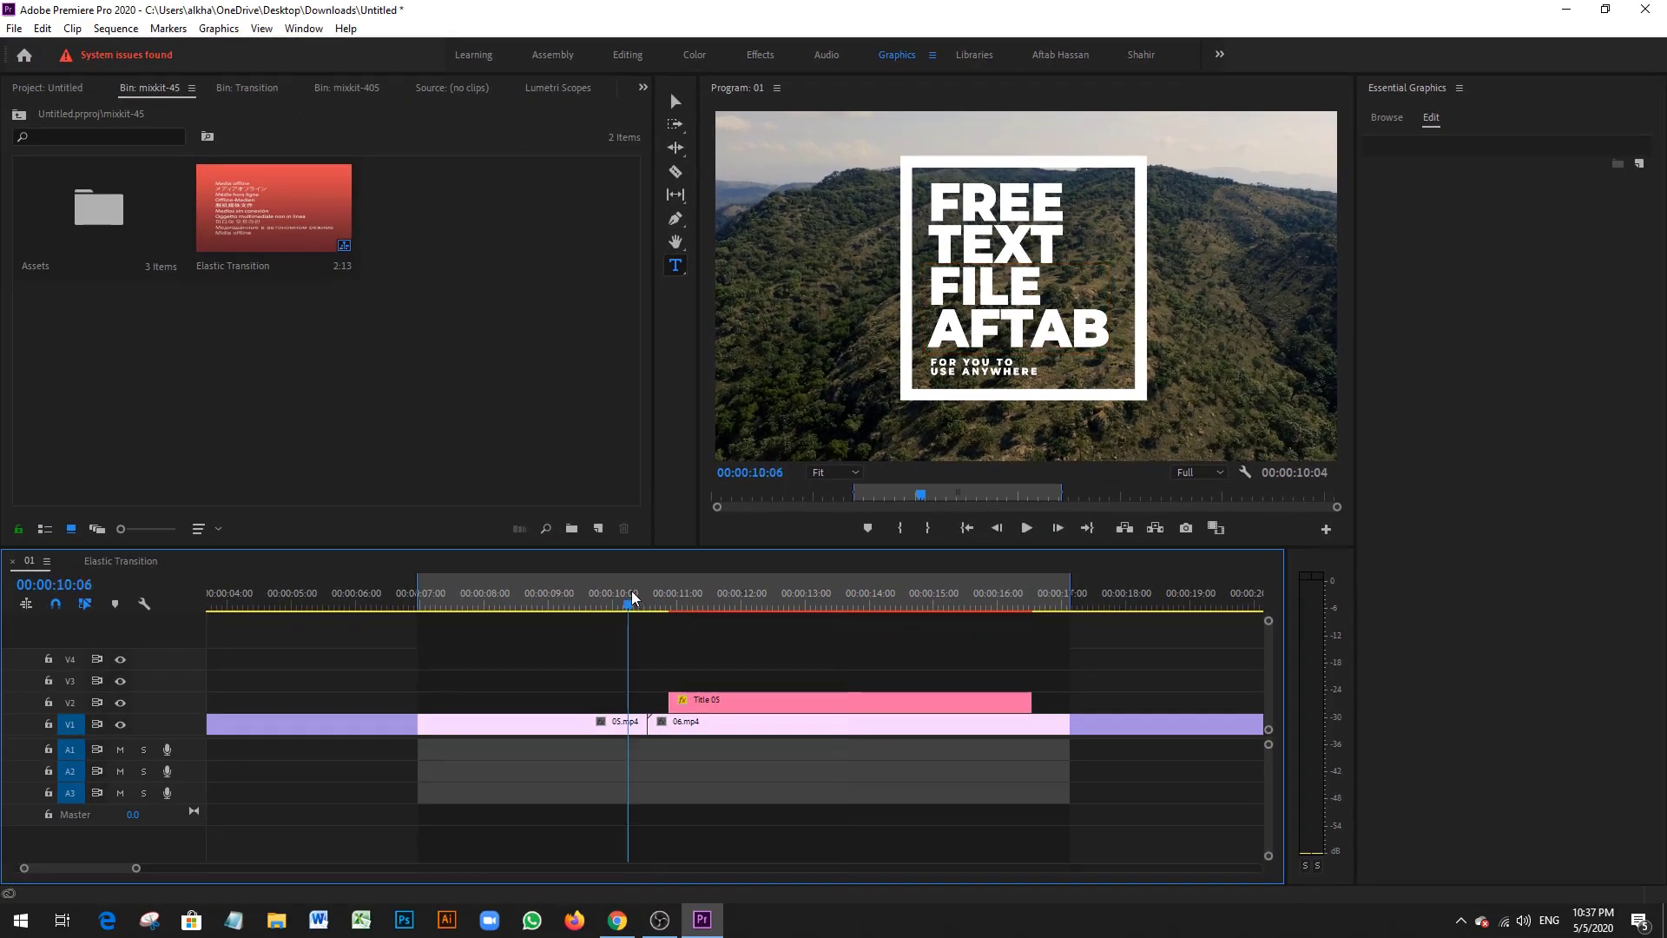
key("space")
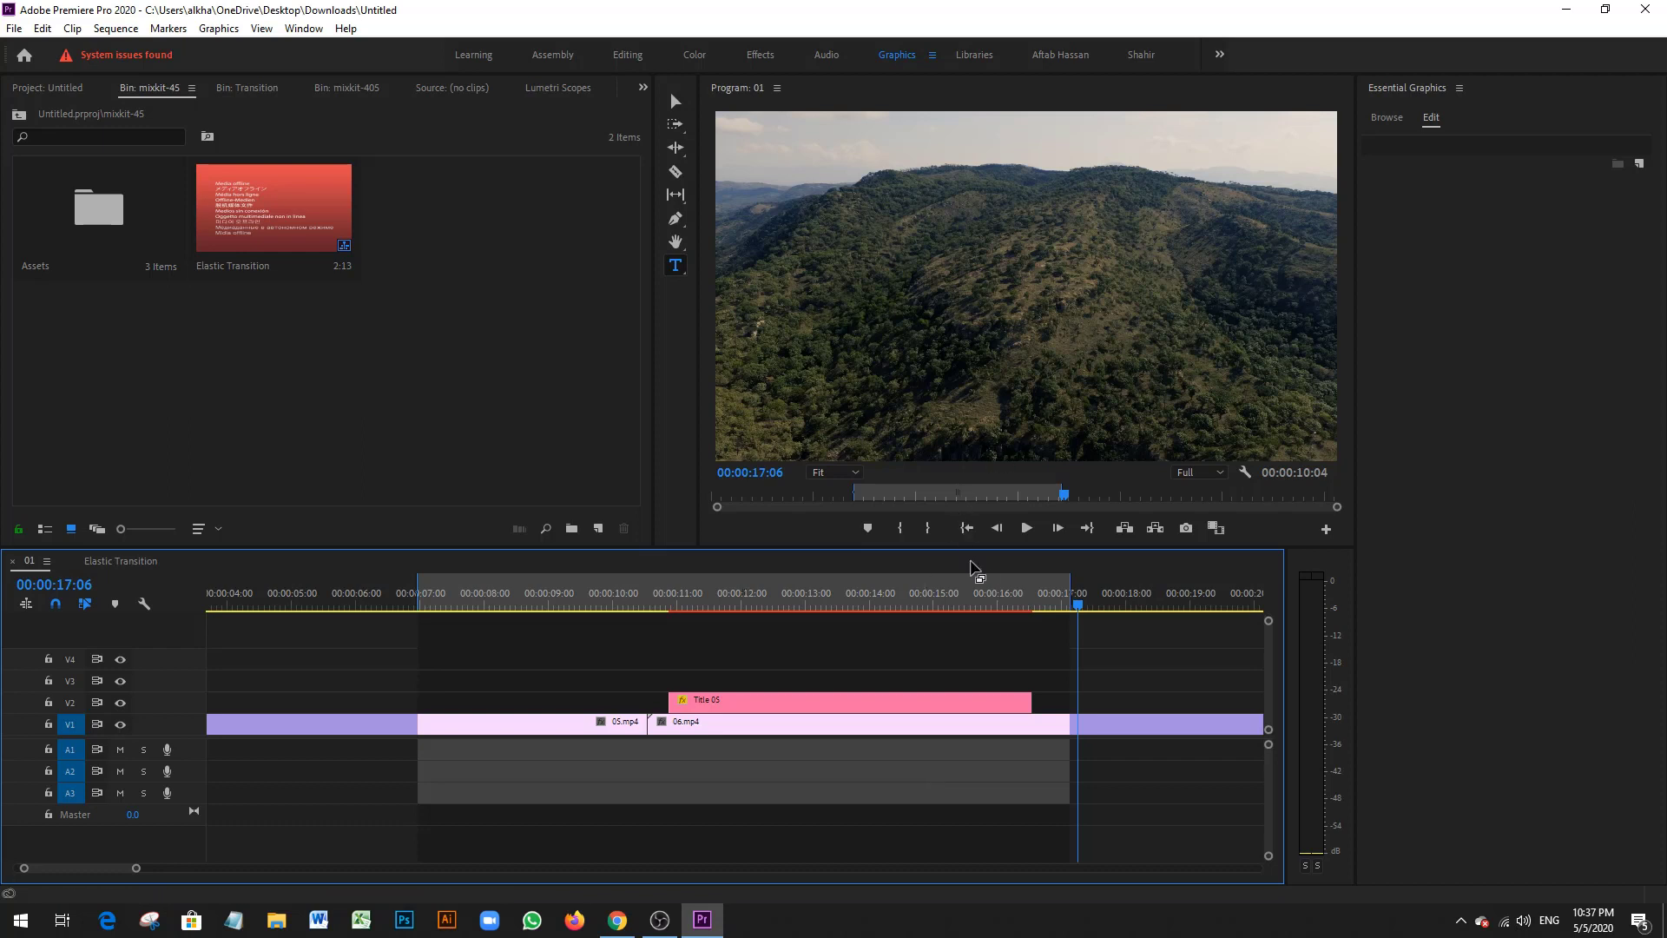
Step: Delete the Title 05 clip from the timeline and save the project
left_click_drag(734, 642, 870, 694)
key("Delete")
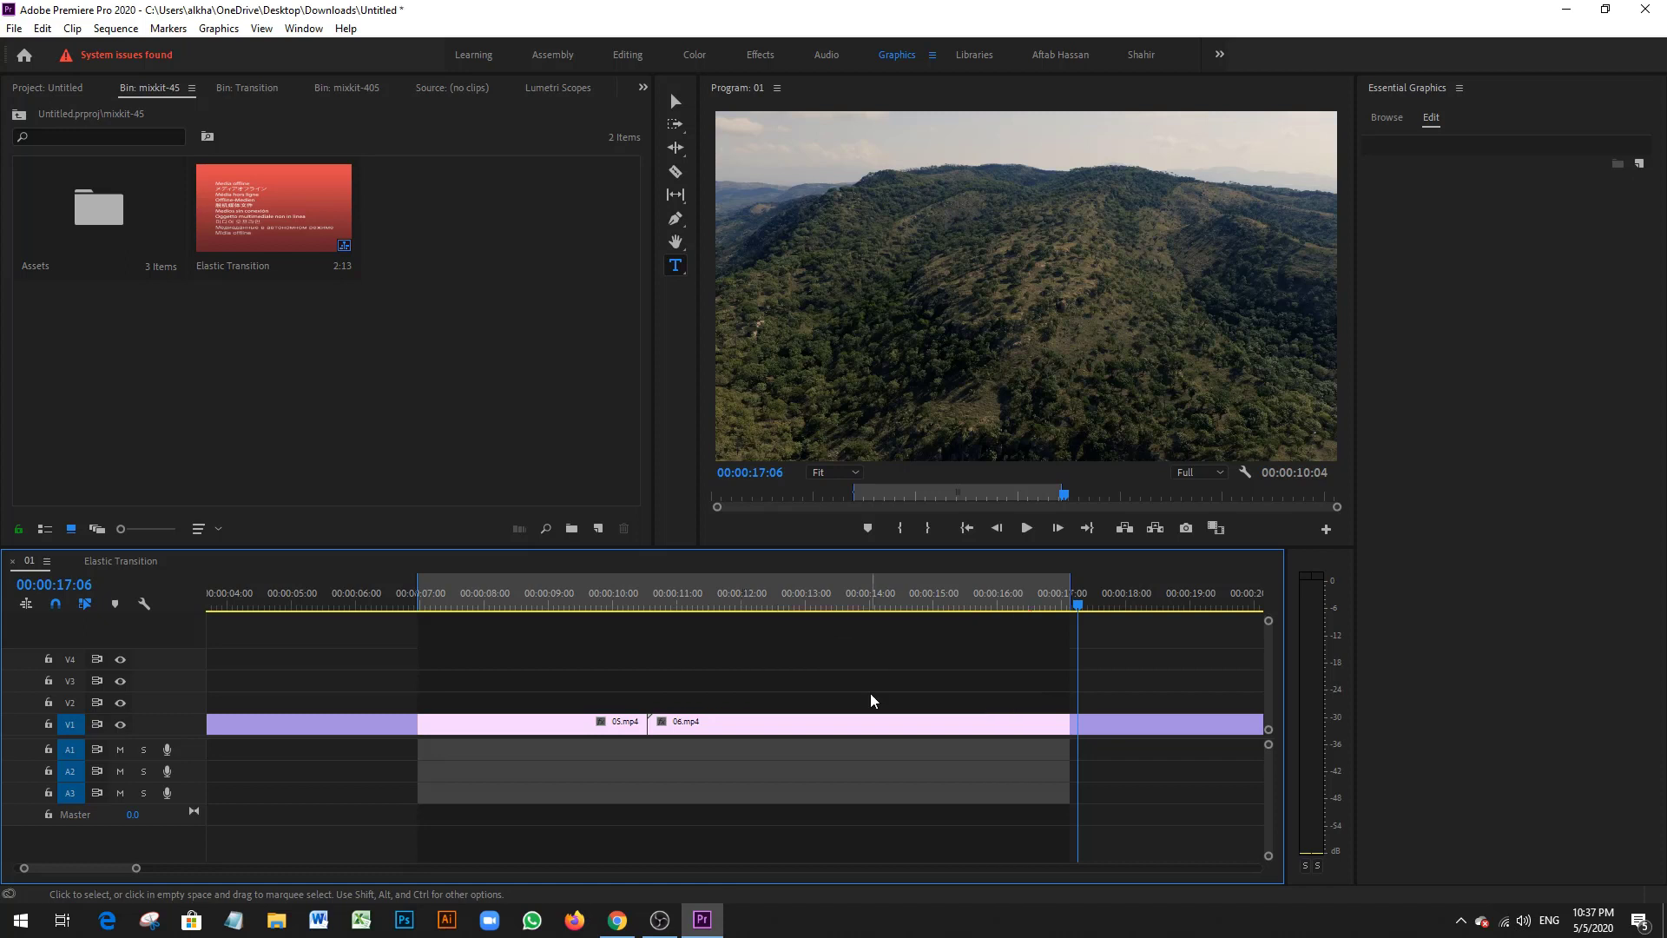
key("ctrl+s")
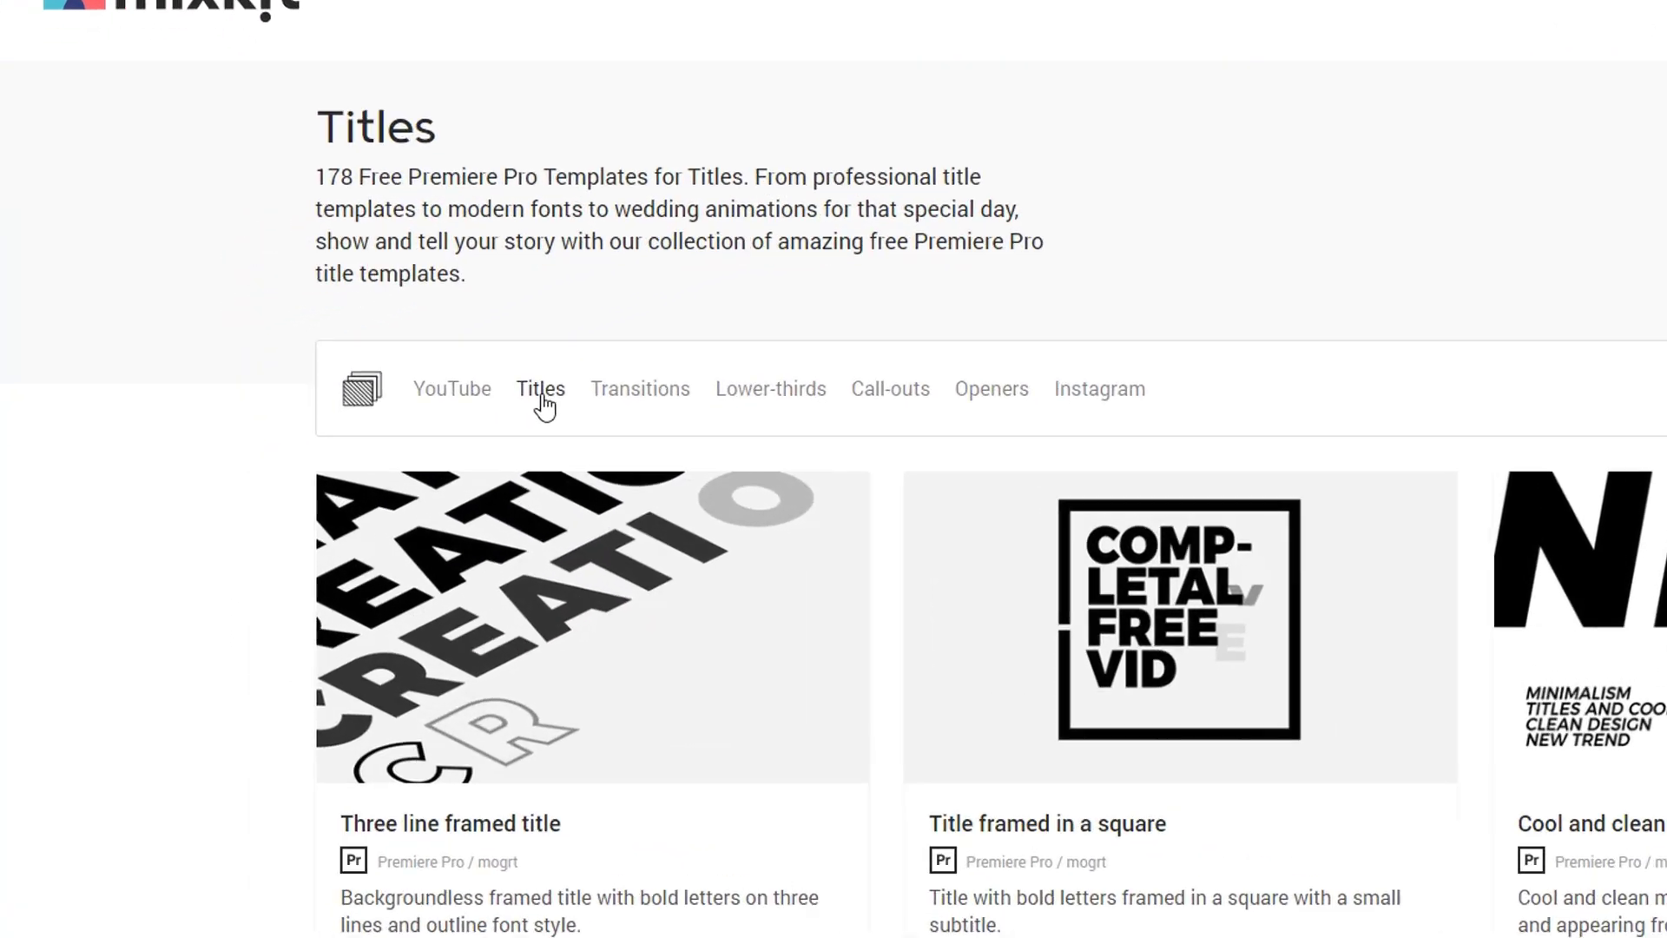
Step: Browse Mixkit's Titles templates across pages 2 onward, then go back to Premiere Pro
left_click(542, 398)
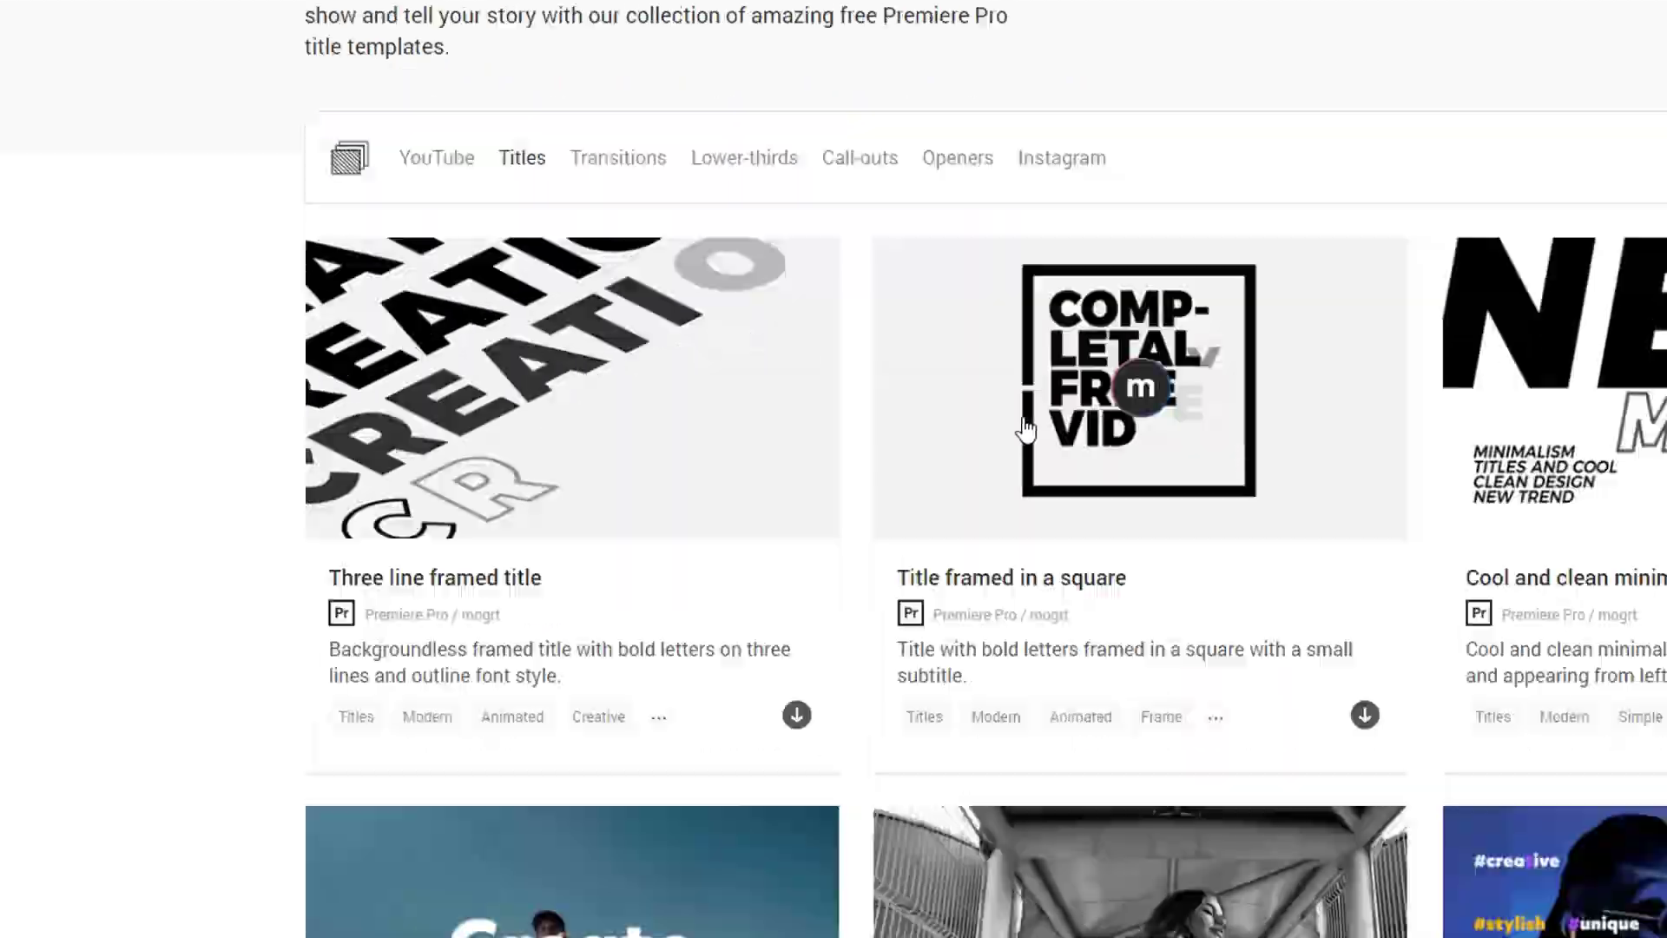
scroll(1026, 429, "down", 18)
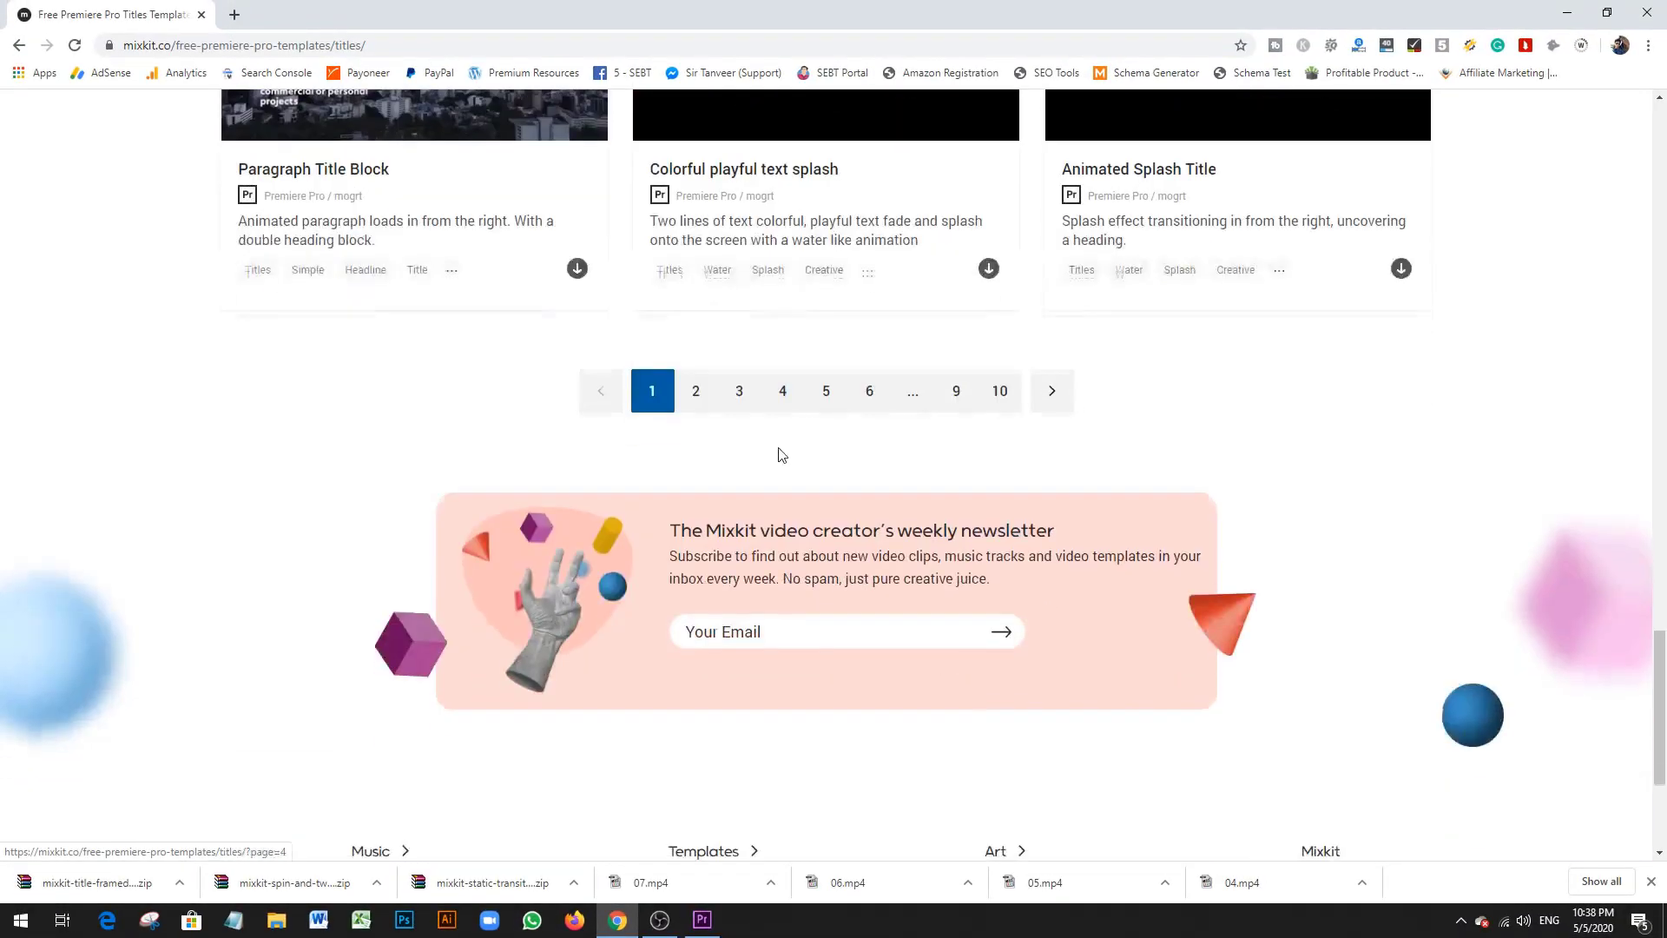
left_click(699, 401)
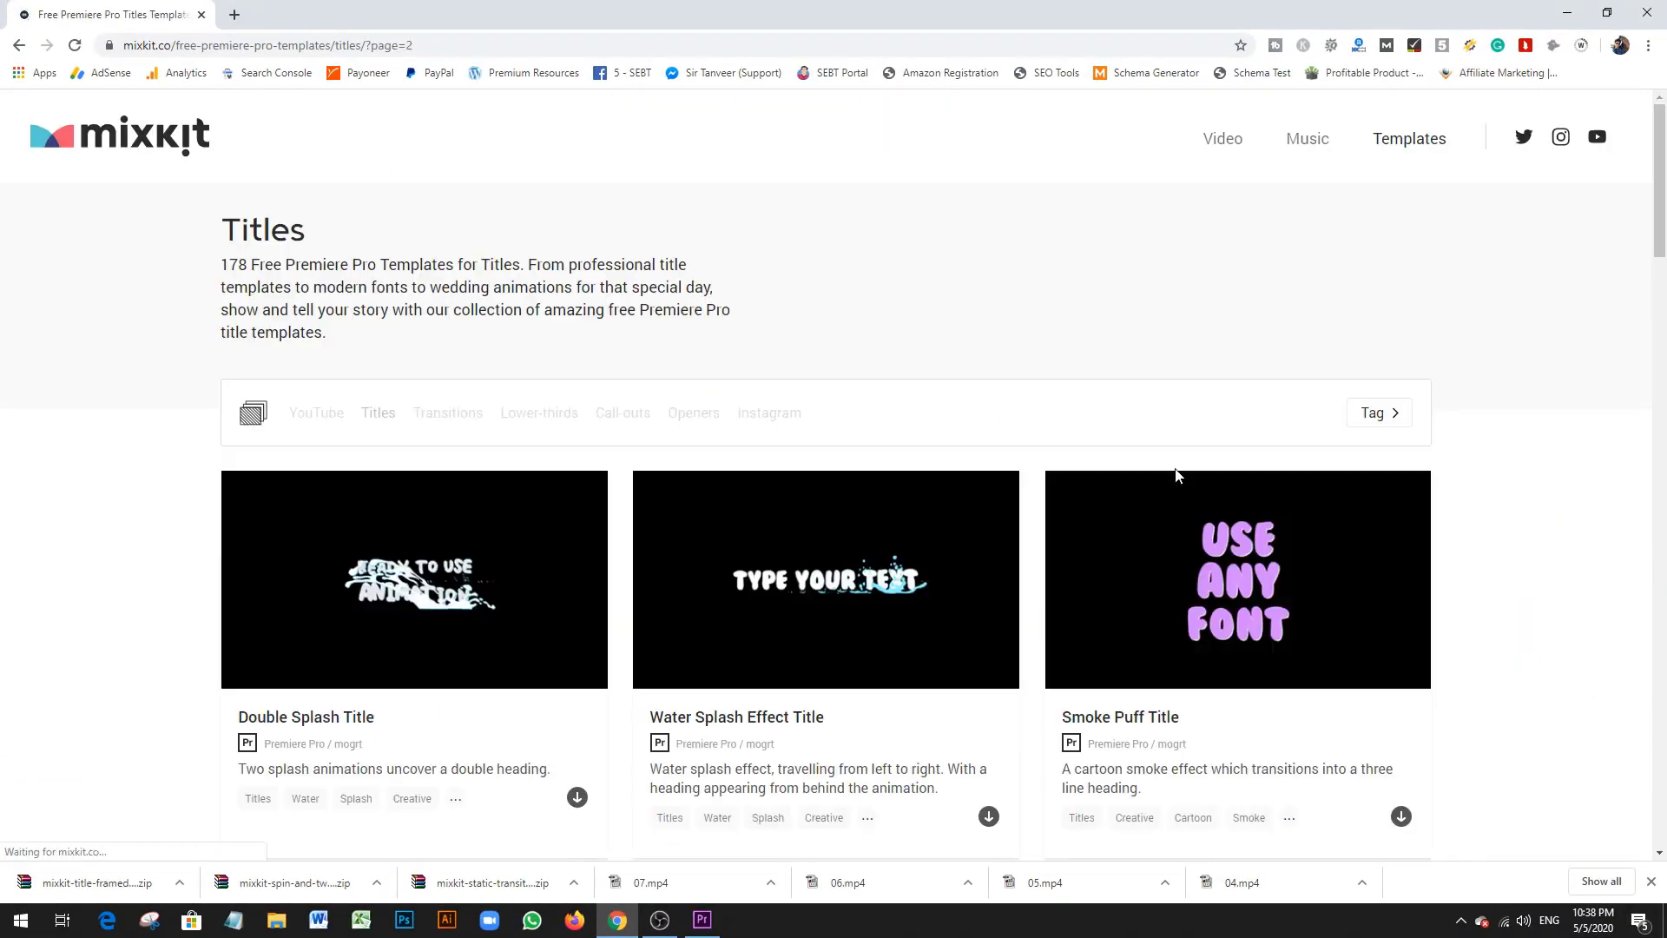
scroll(1185, 451, "down", 12)
scroll(1185, 451, "down", 18)
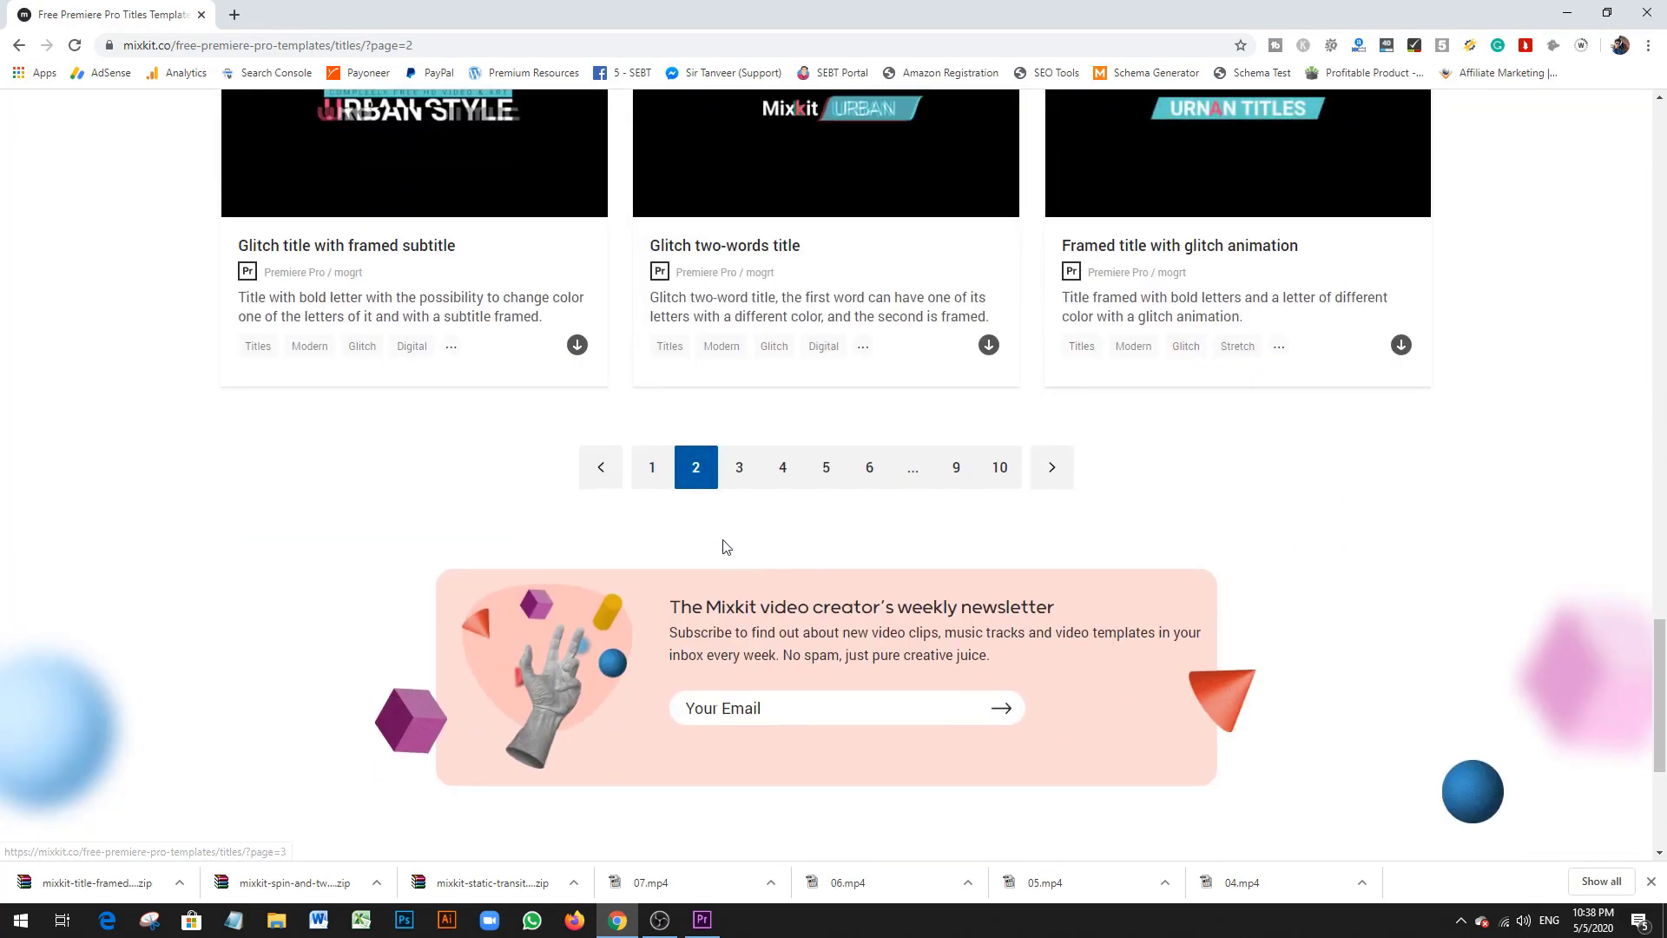
left_click(741, 467)
scroll(1356, 405, "down", 12)
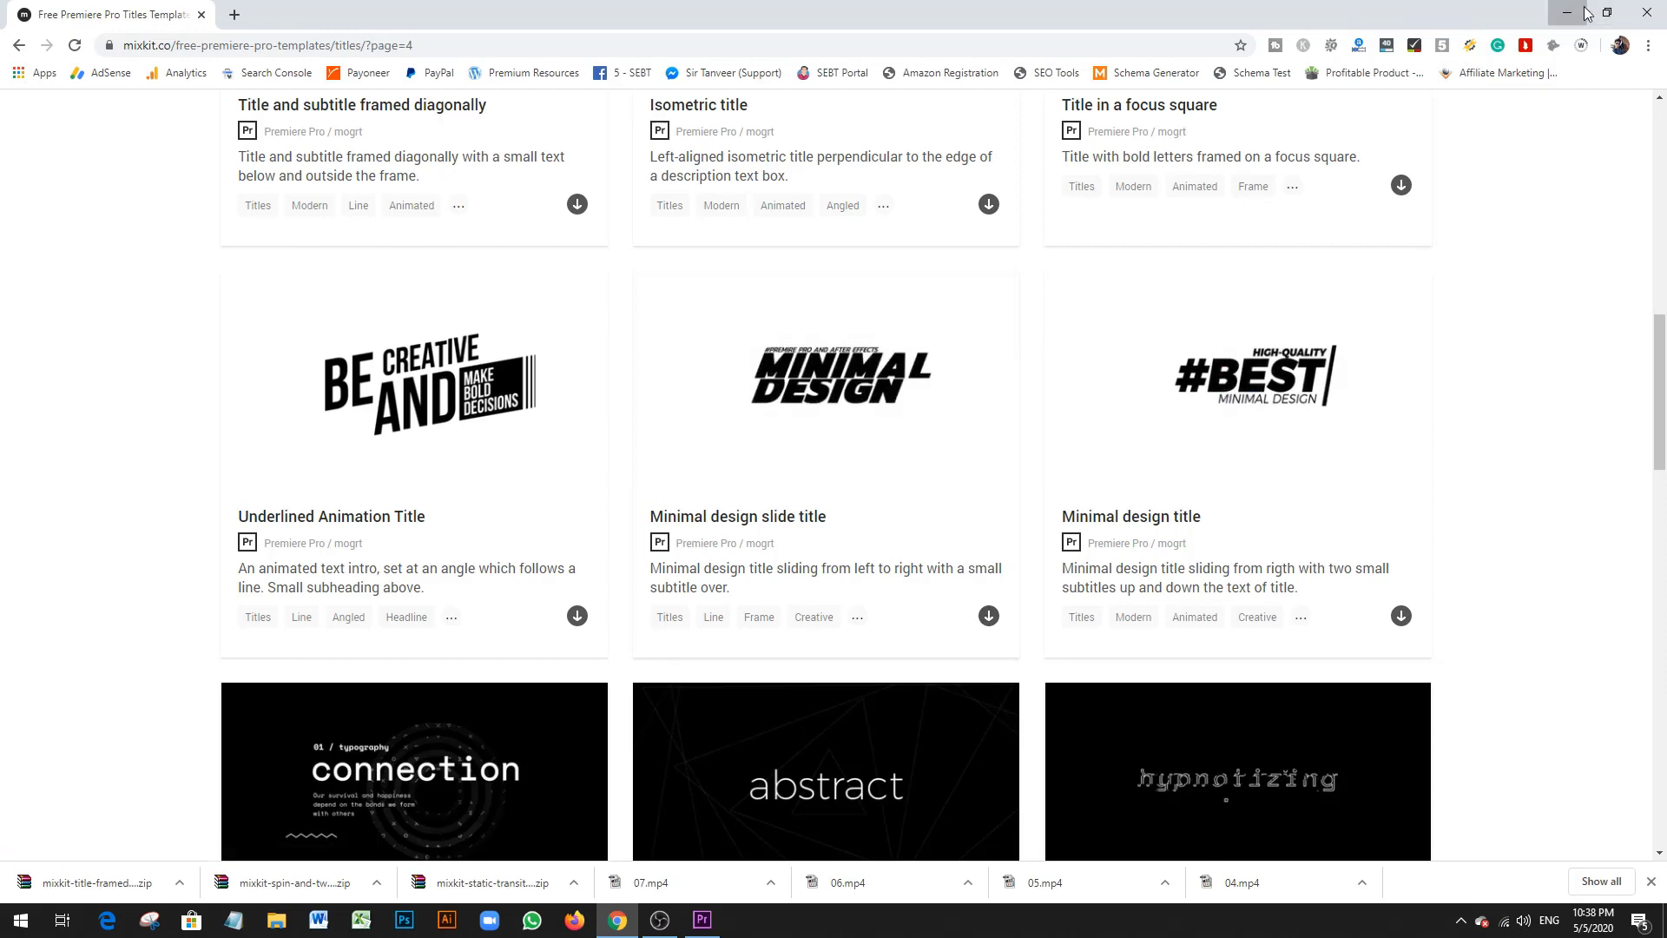
key("alt+Tab")
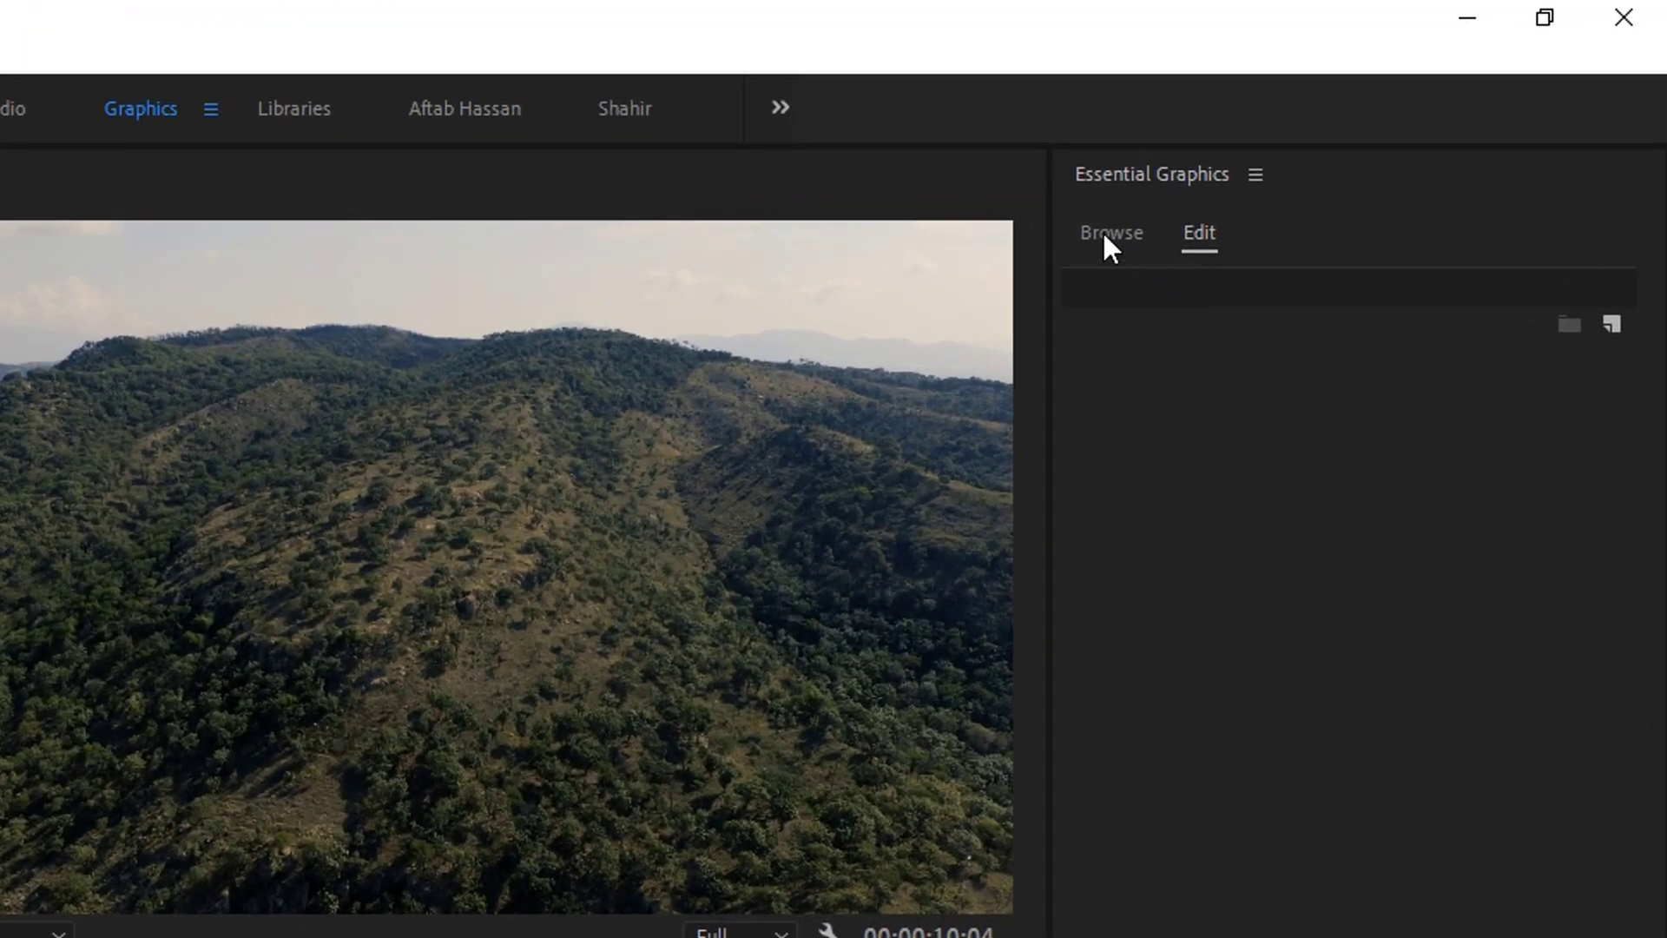
Step: Add the Title 08 MINIMAL DESIGN template above the footage and scrub to 00:00:12:11
left_click(1105, 231)
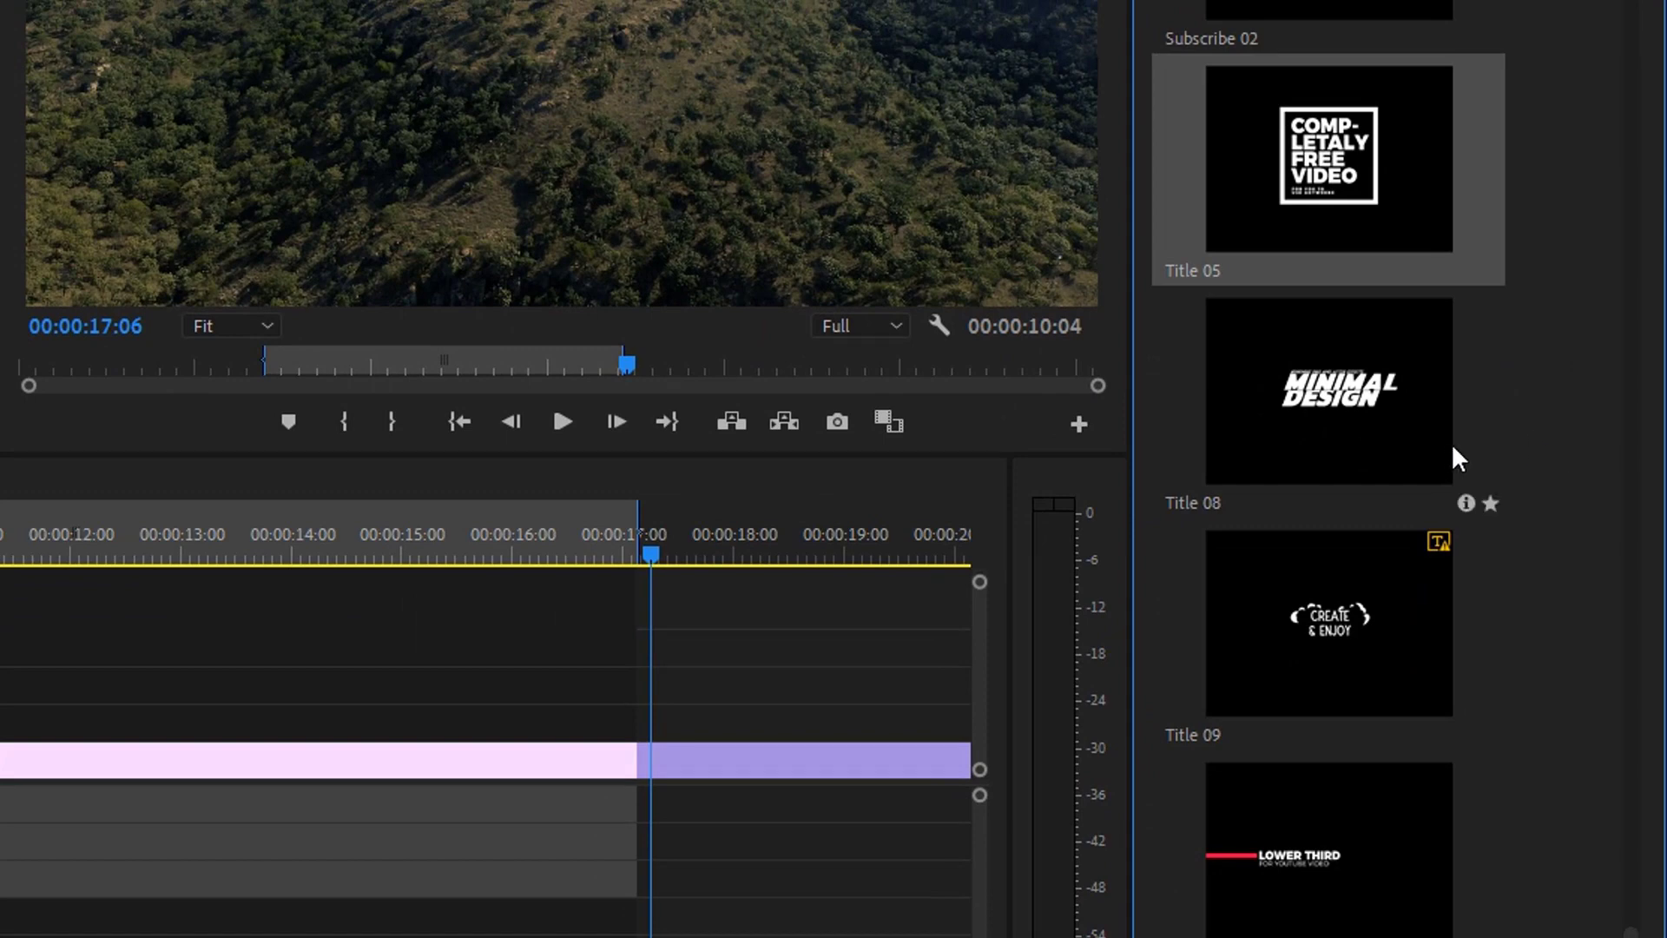
right_click(1290, 428)
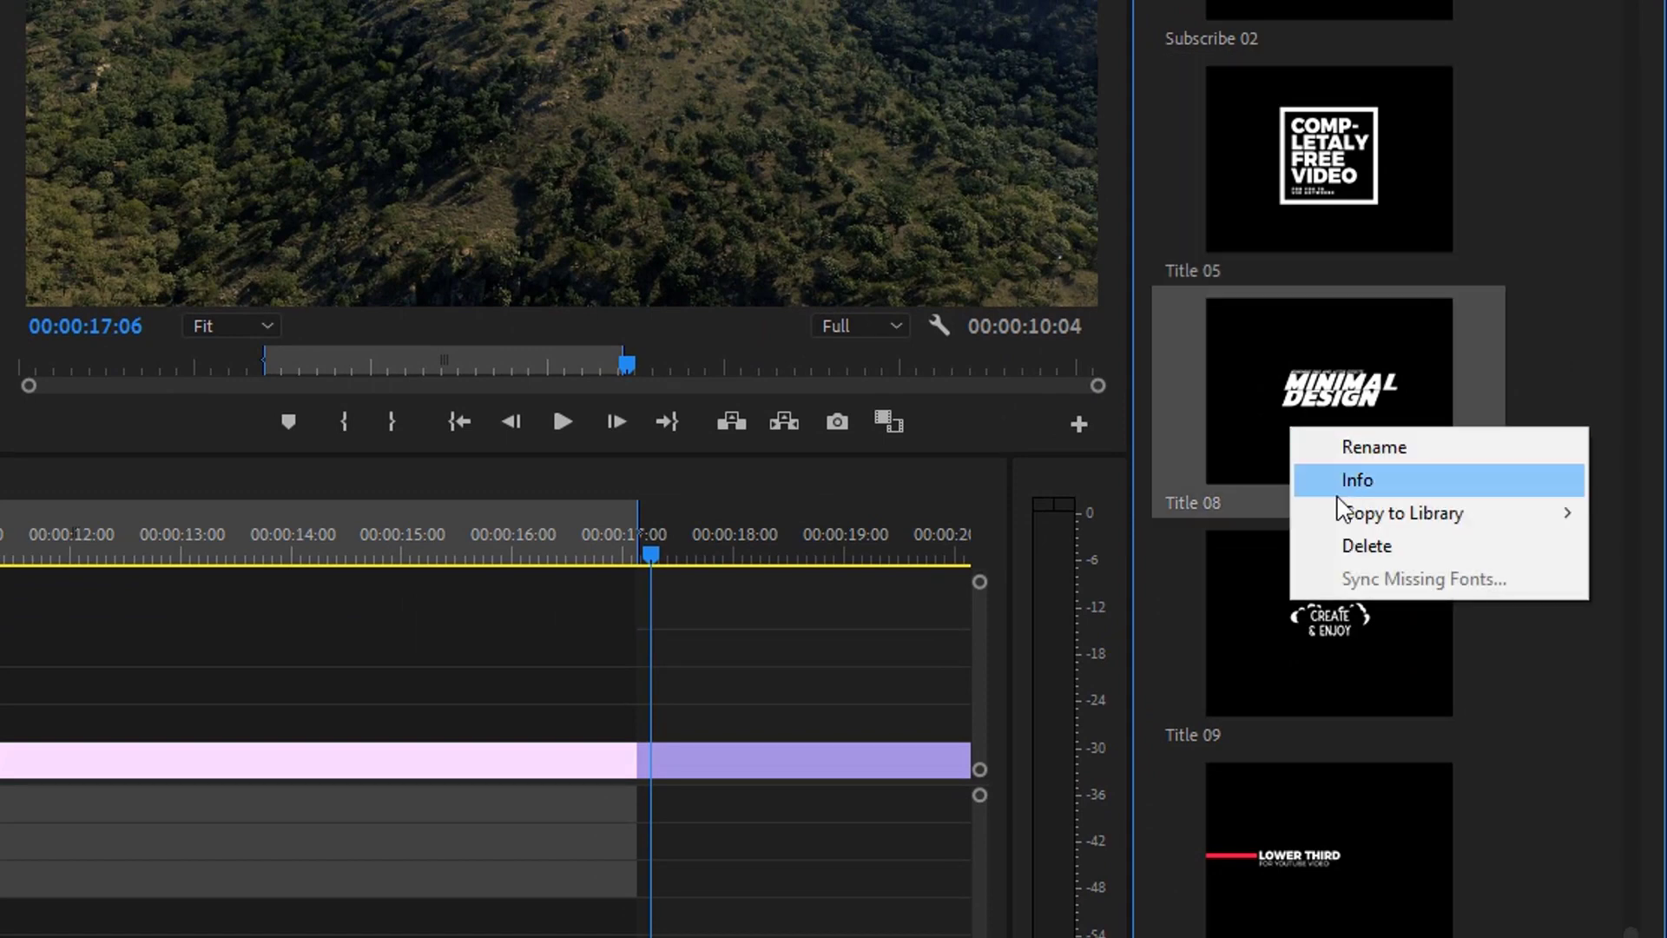
left_click(1437, 348)
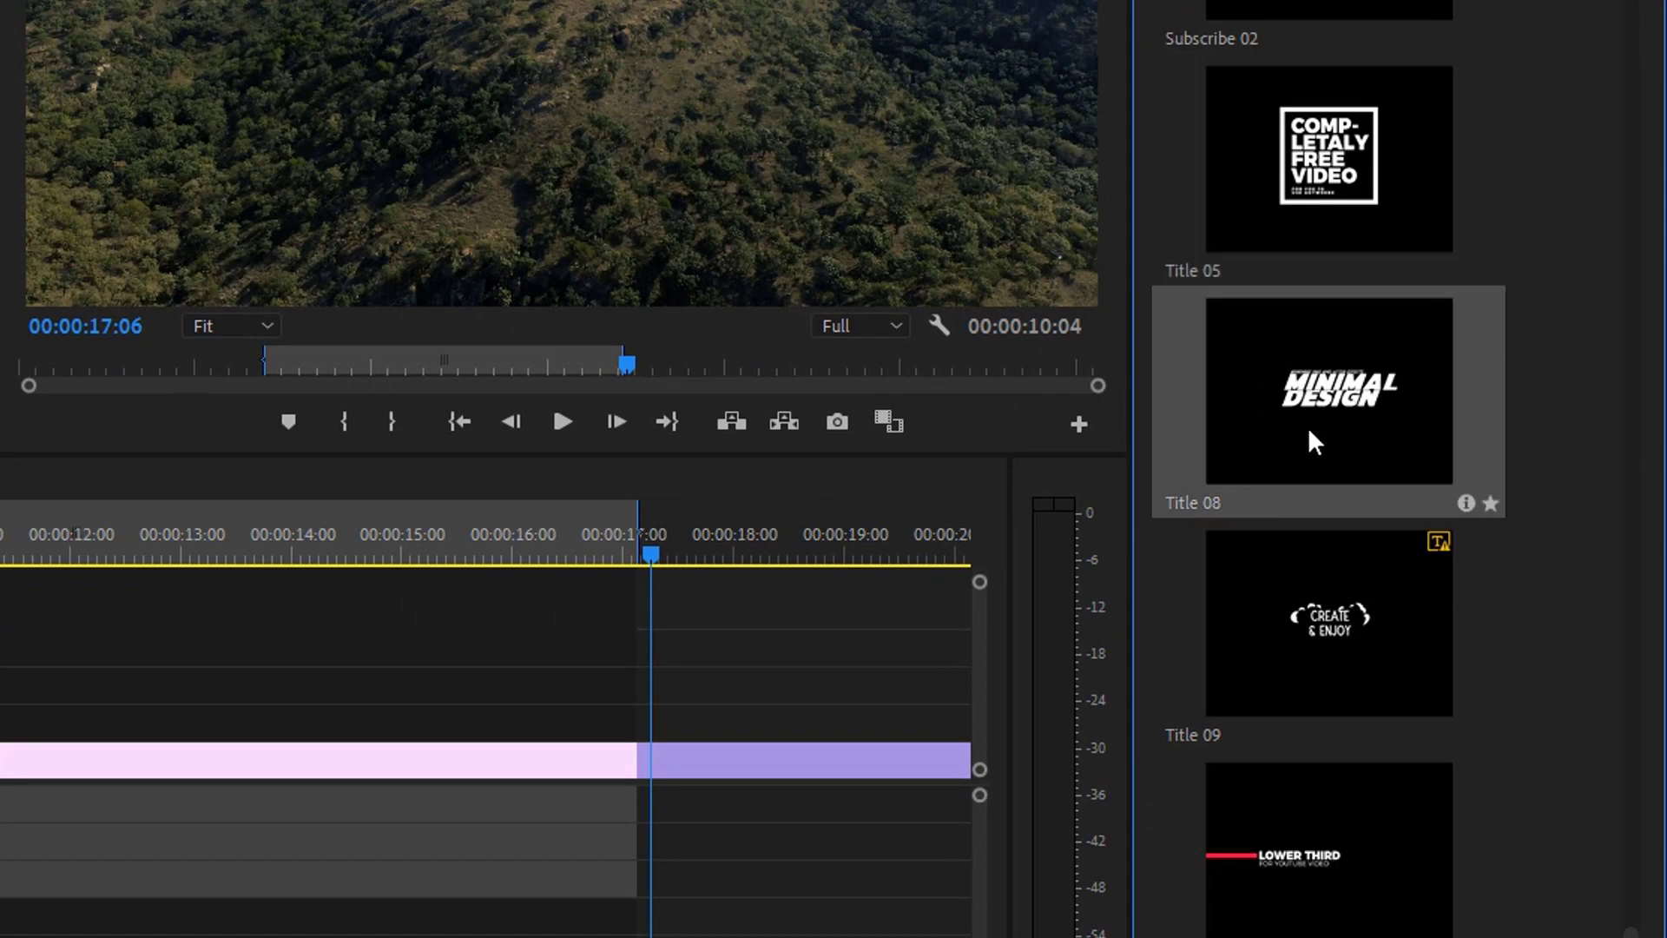
left_click_drag(1366, 379, 0, 706)
left_click(576, 549)
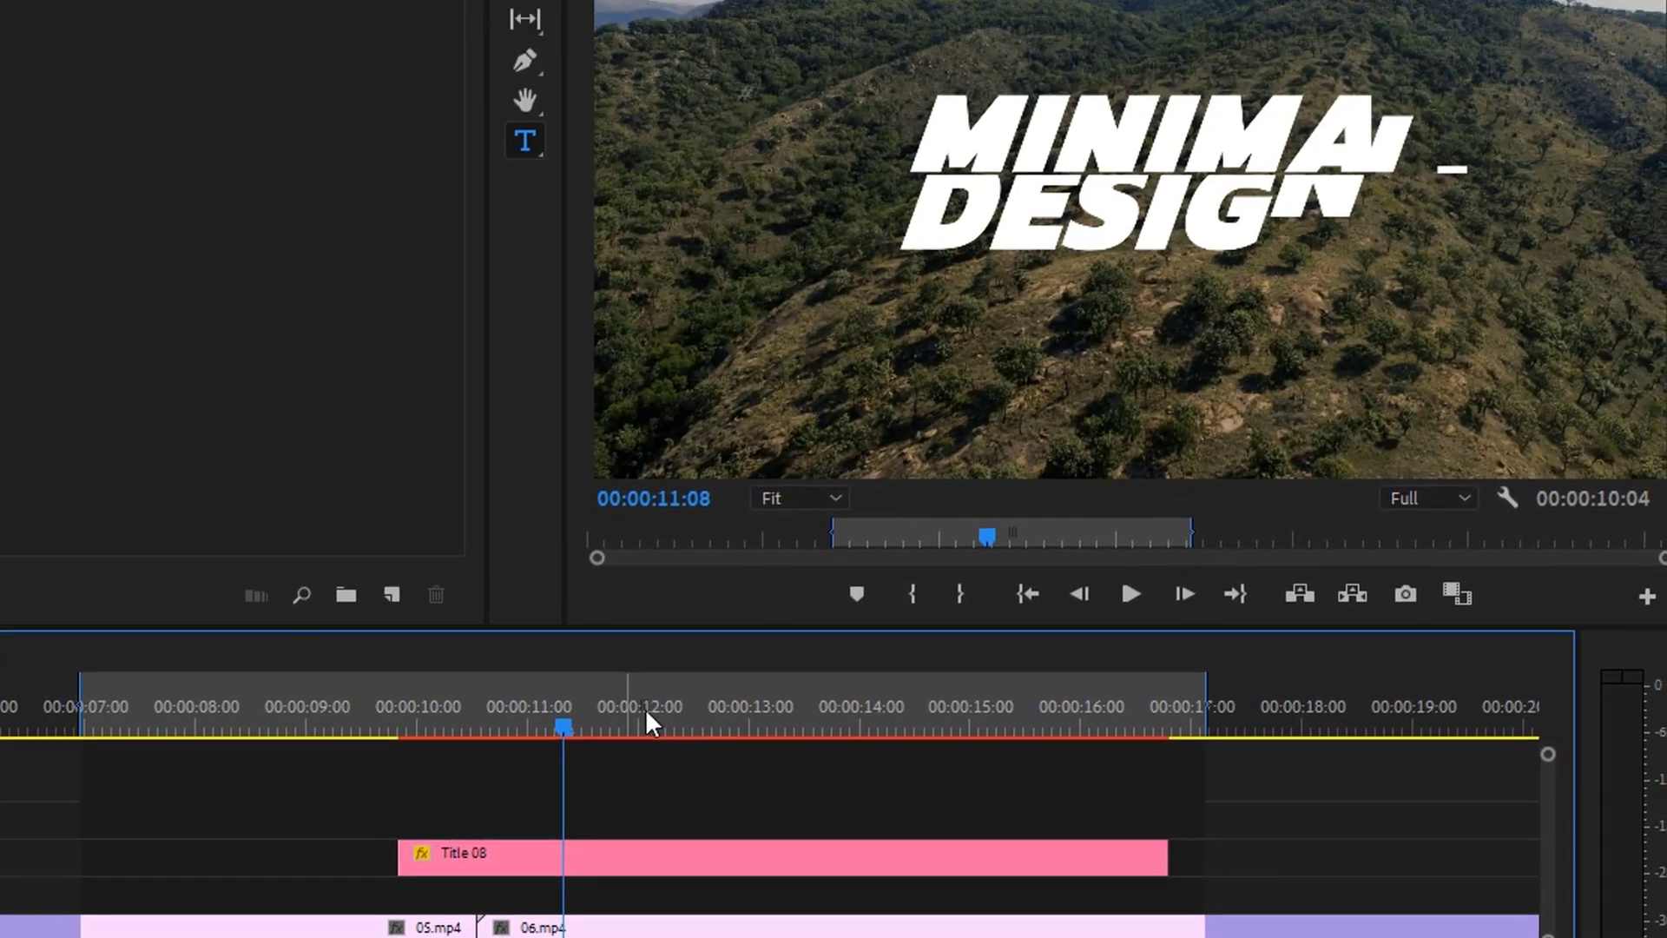
left_click(690, 710)
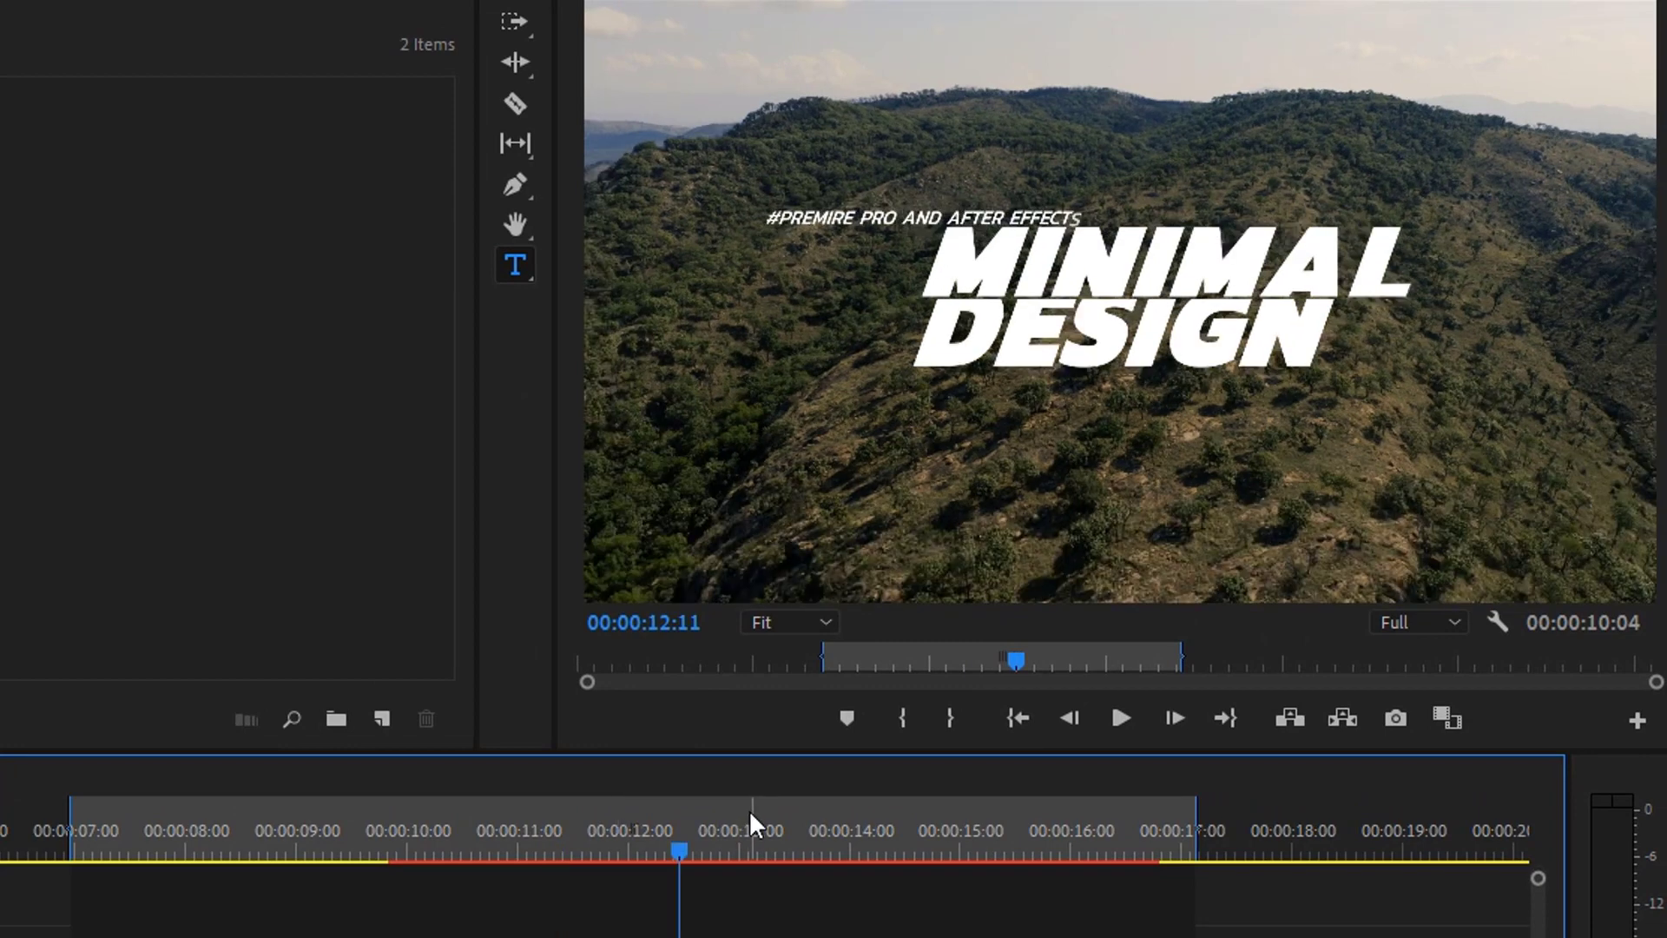
Step: Replace MINIMAL and DESIGN in Title 08 with the person's first and last name
left_click(1207, 261)
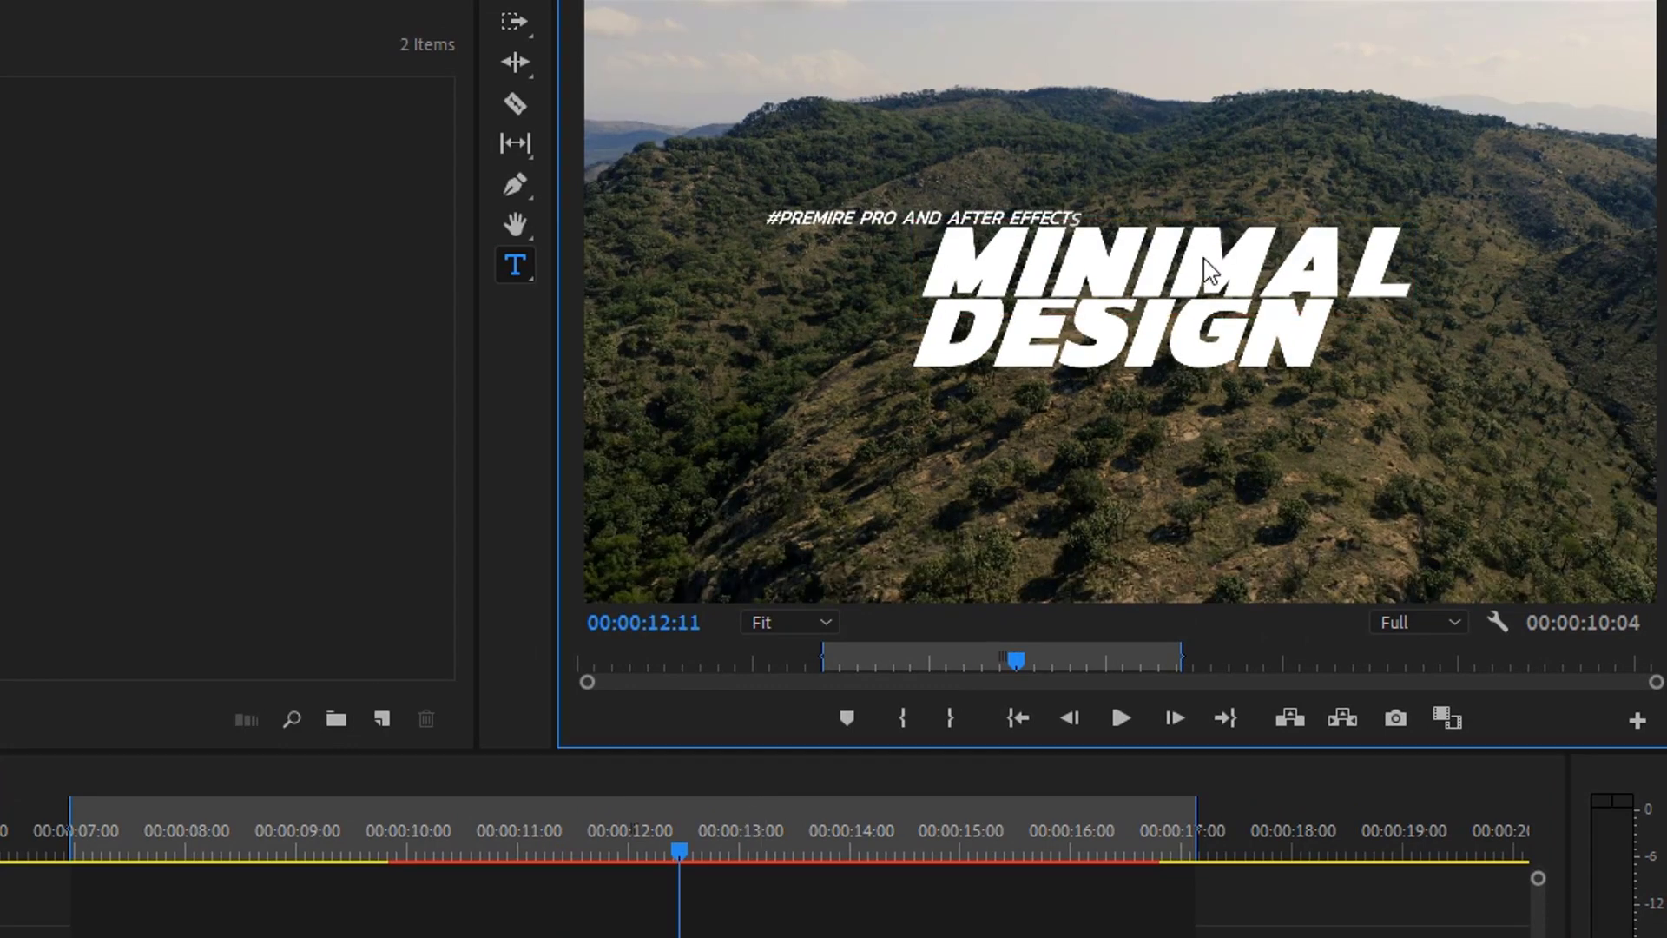
double_click(1347, 258)
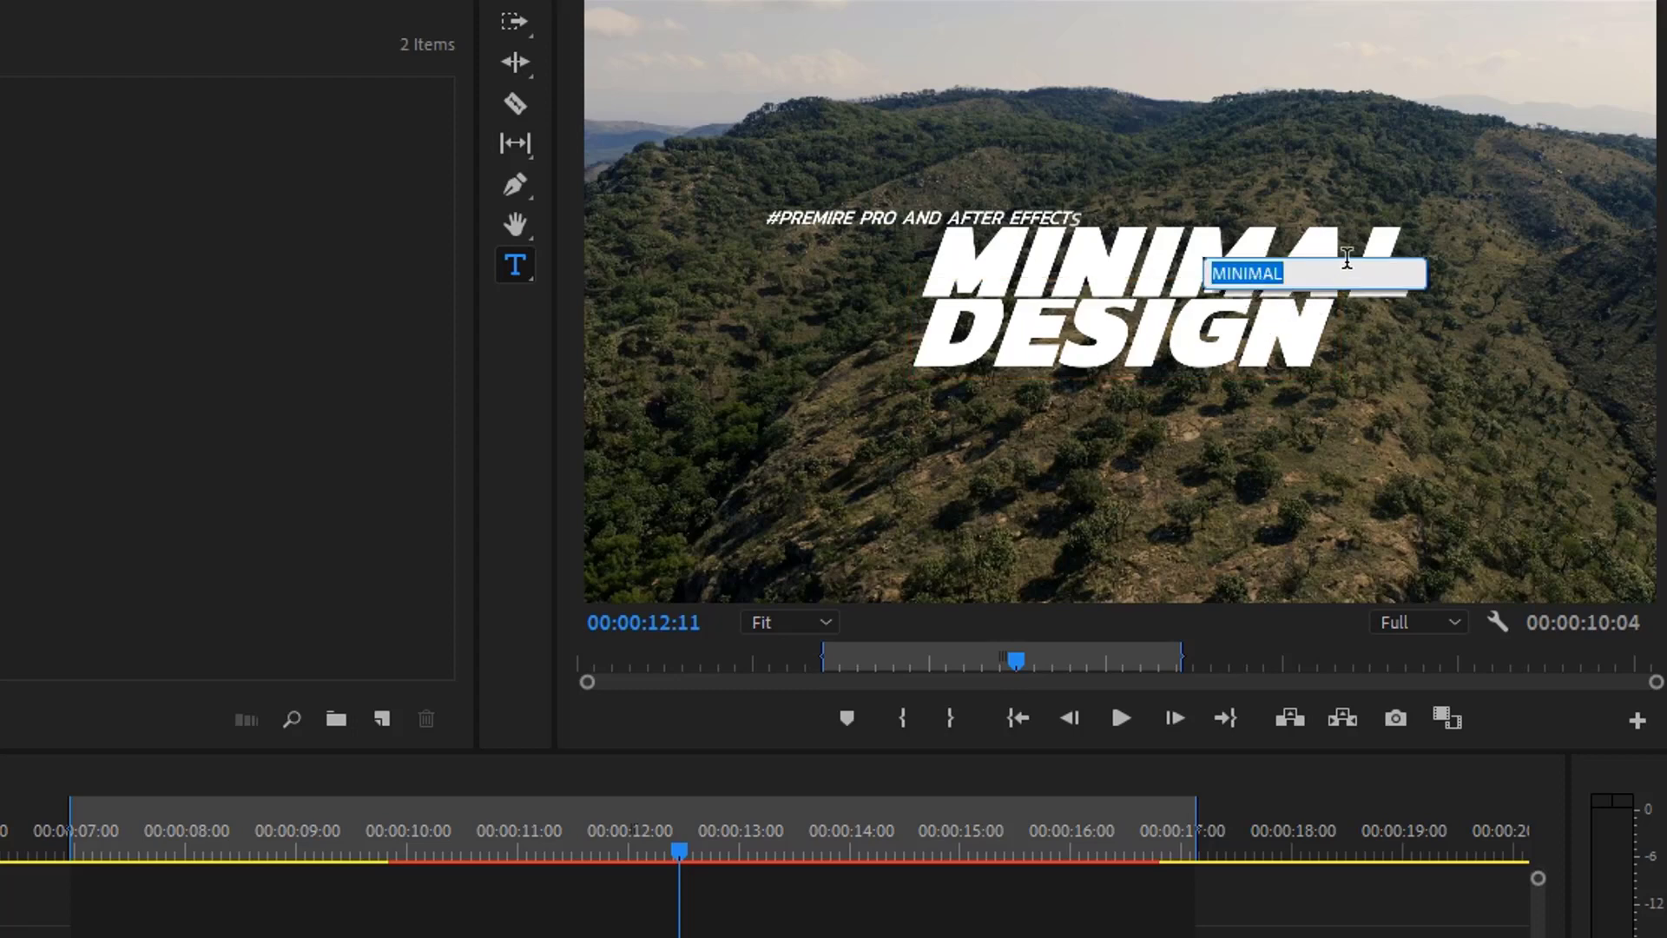
type("AFTAB")
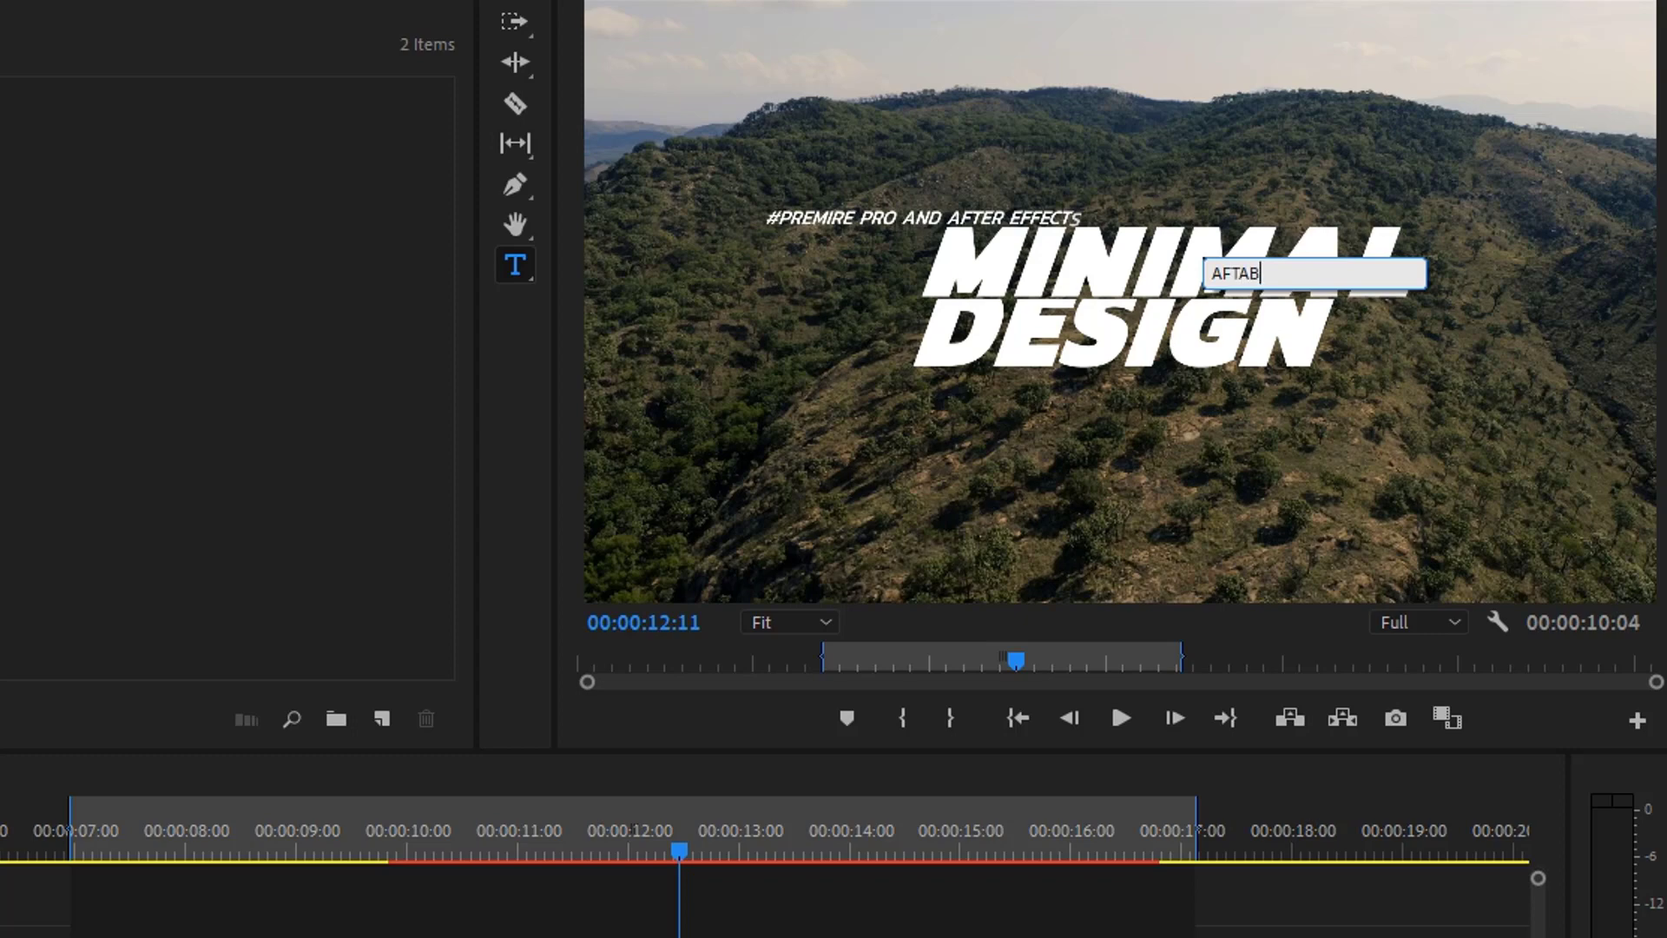
double_click(1120, 348)
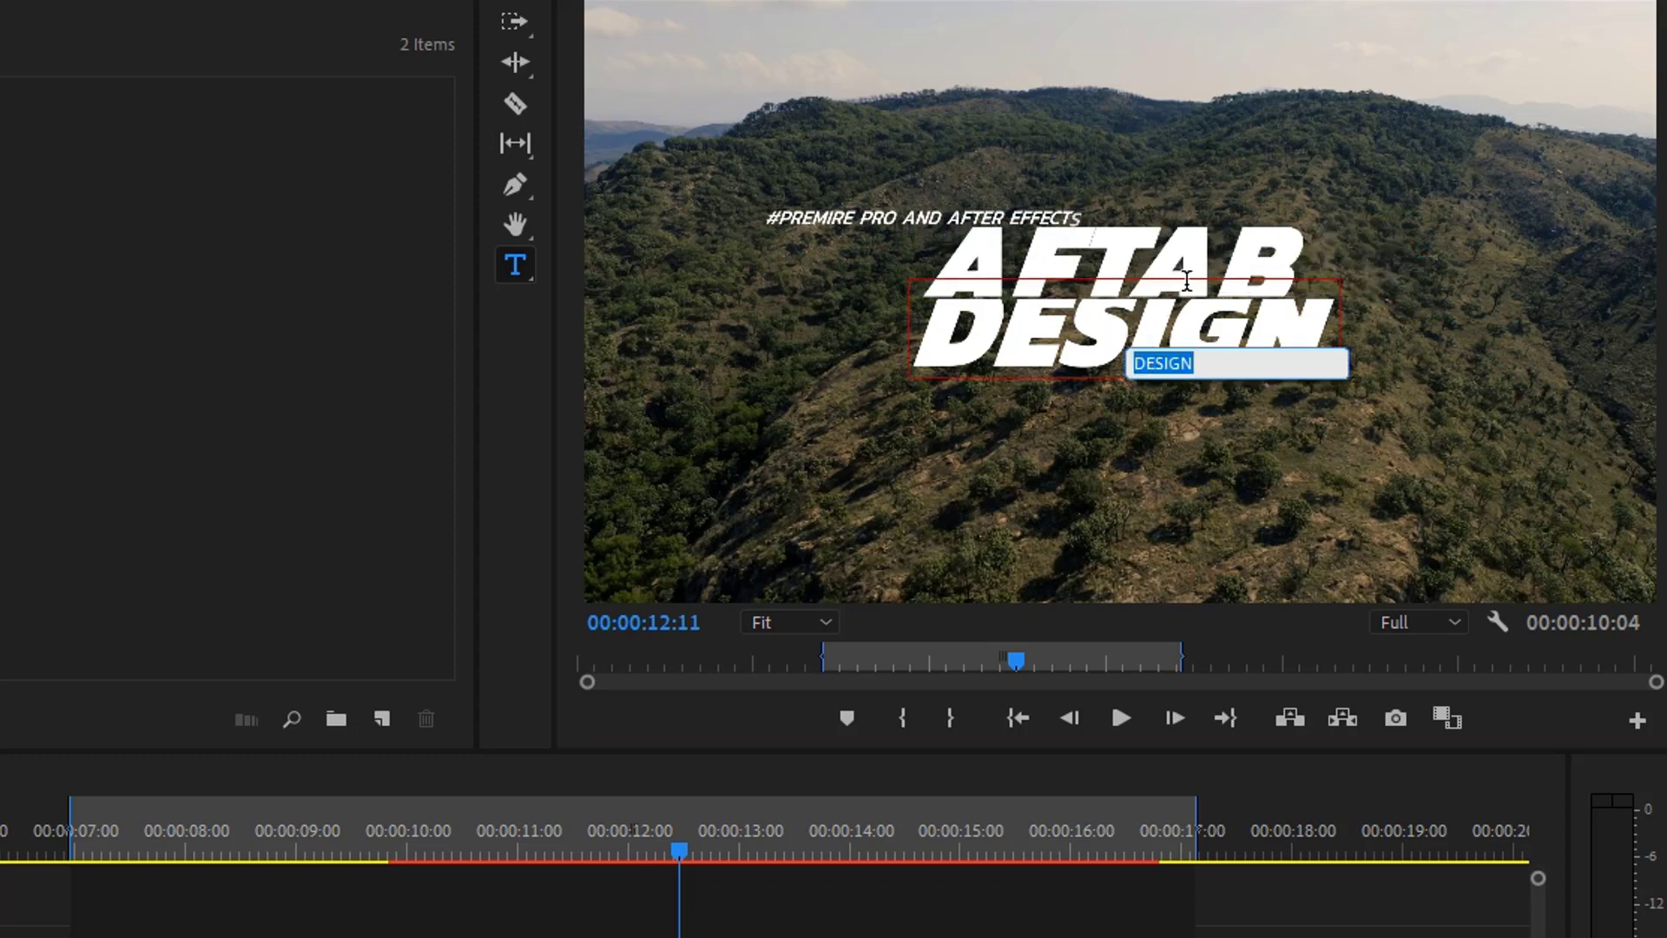
type("HASSAN")
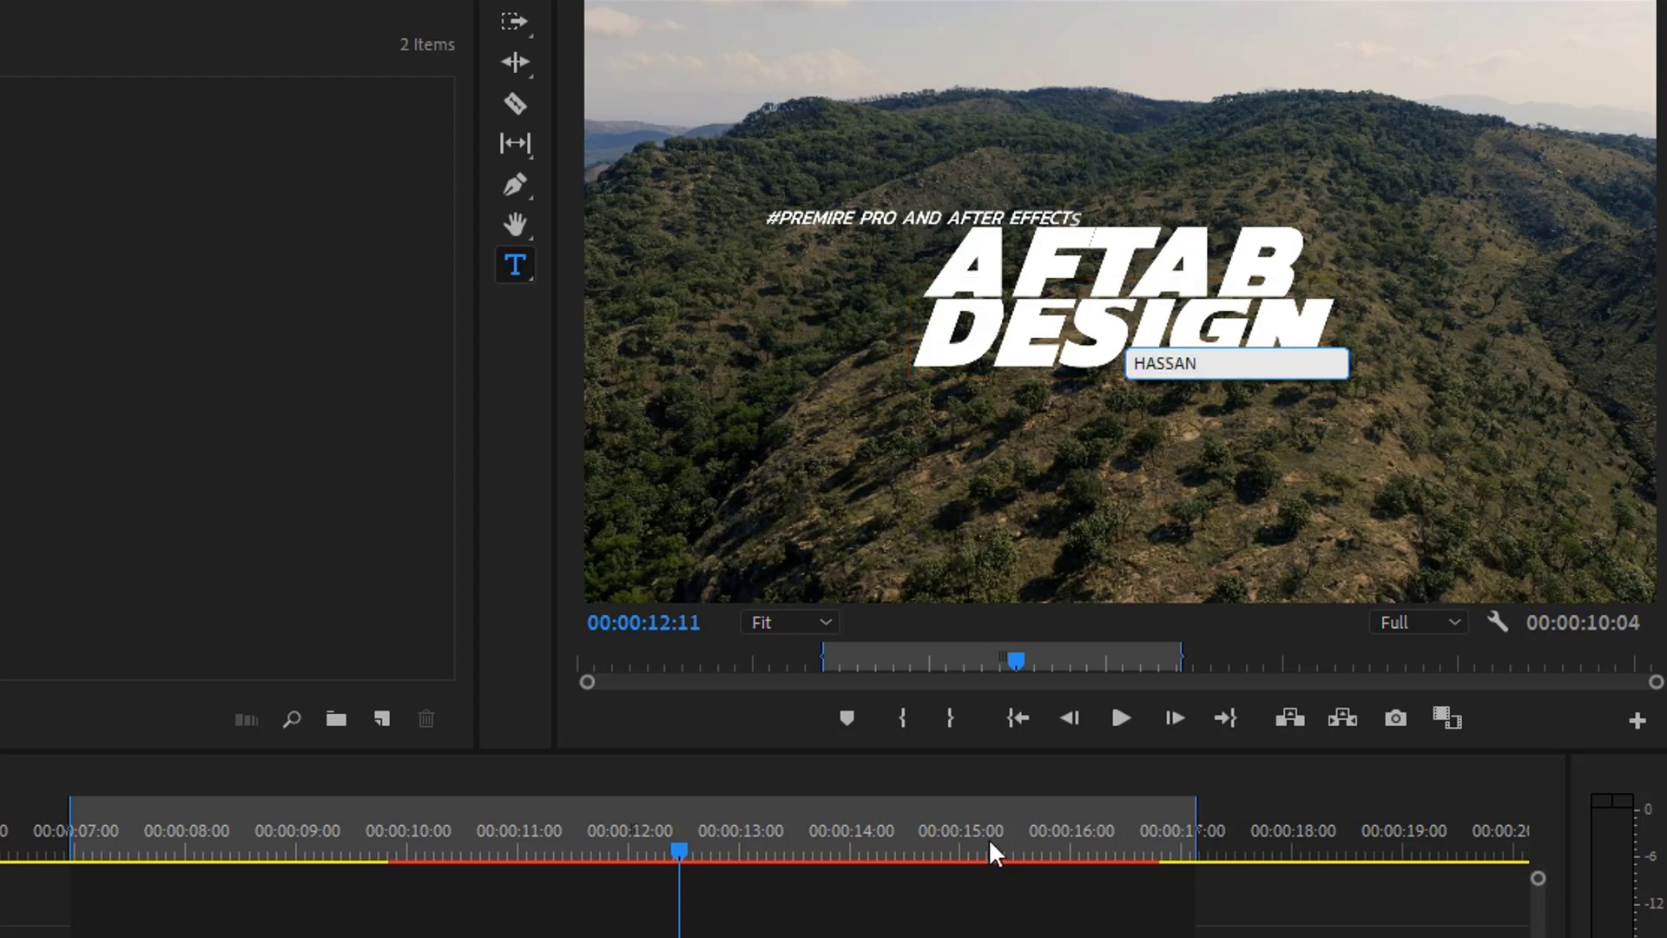
left_click(815, 903)
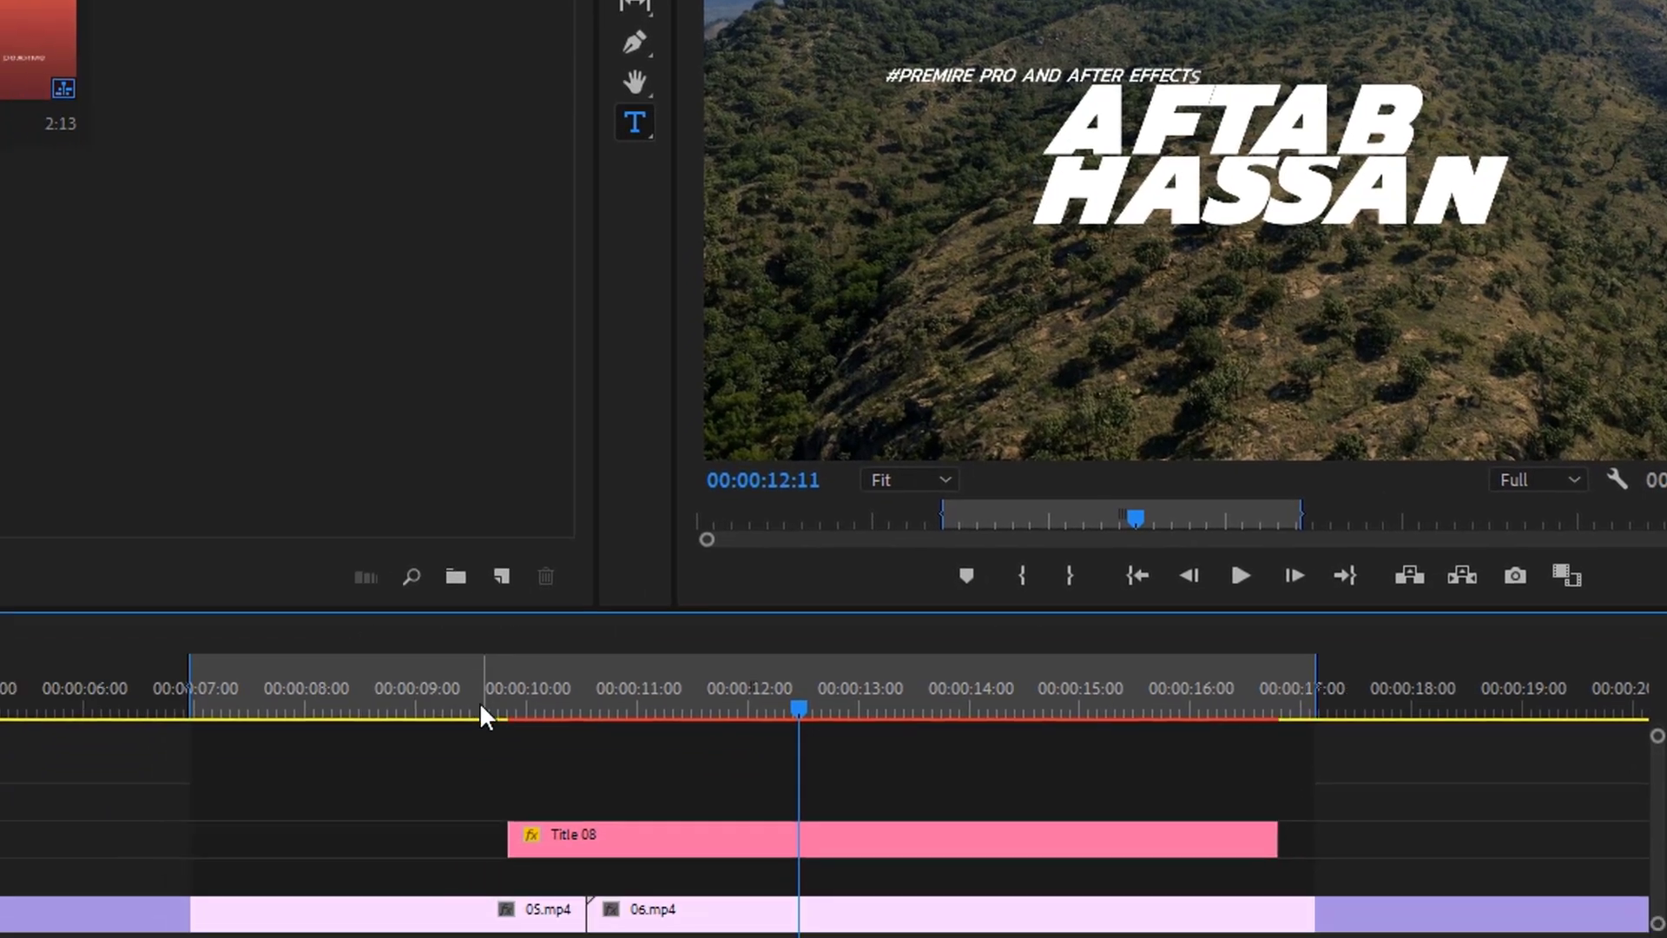
Step: Render effects between the in and out points from 00:00:09:12 and play back the title
left_click(351, 840)
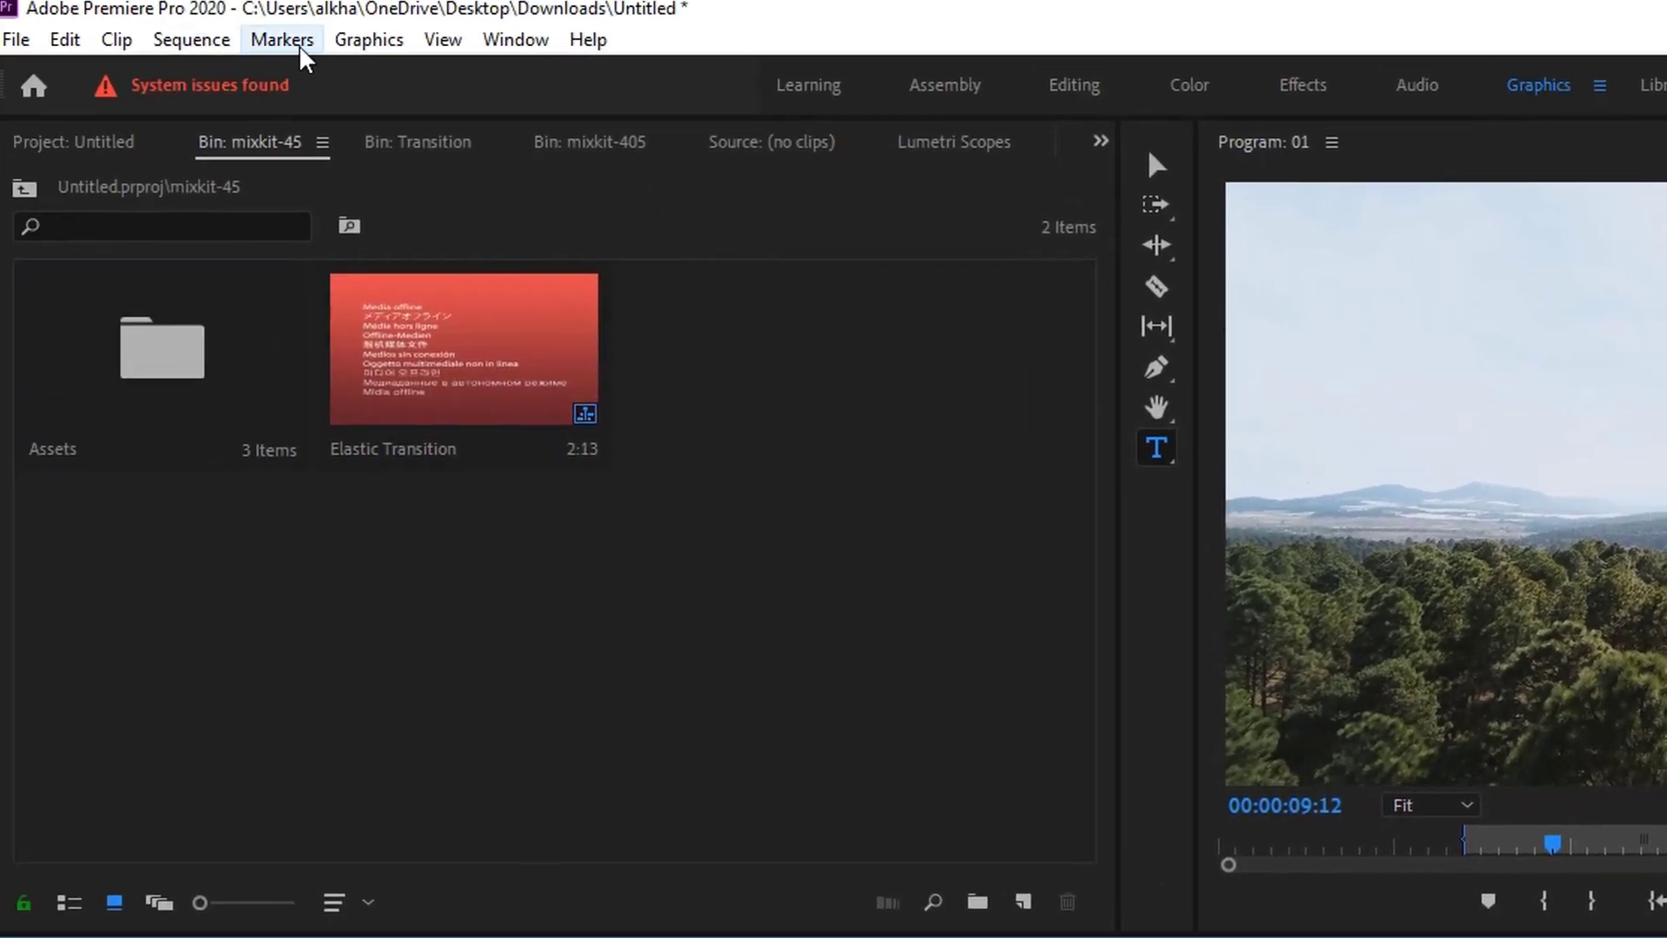
left_click(209, 55)
left_click(367, 138)
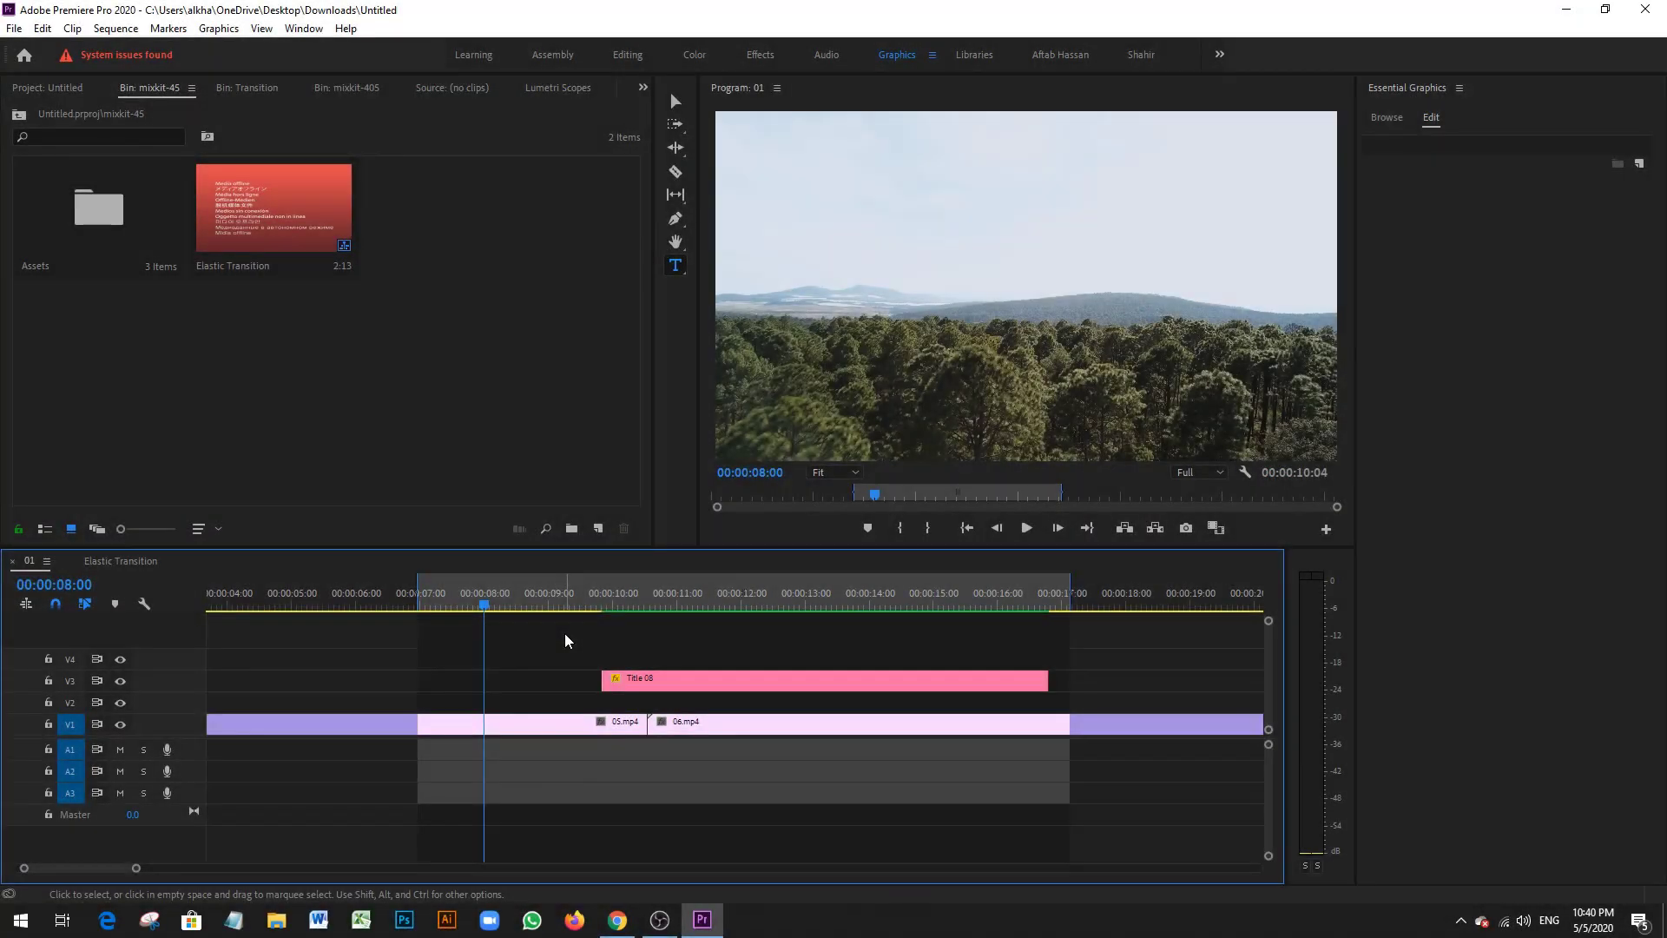
key("space")
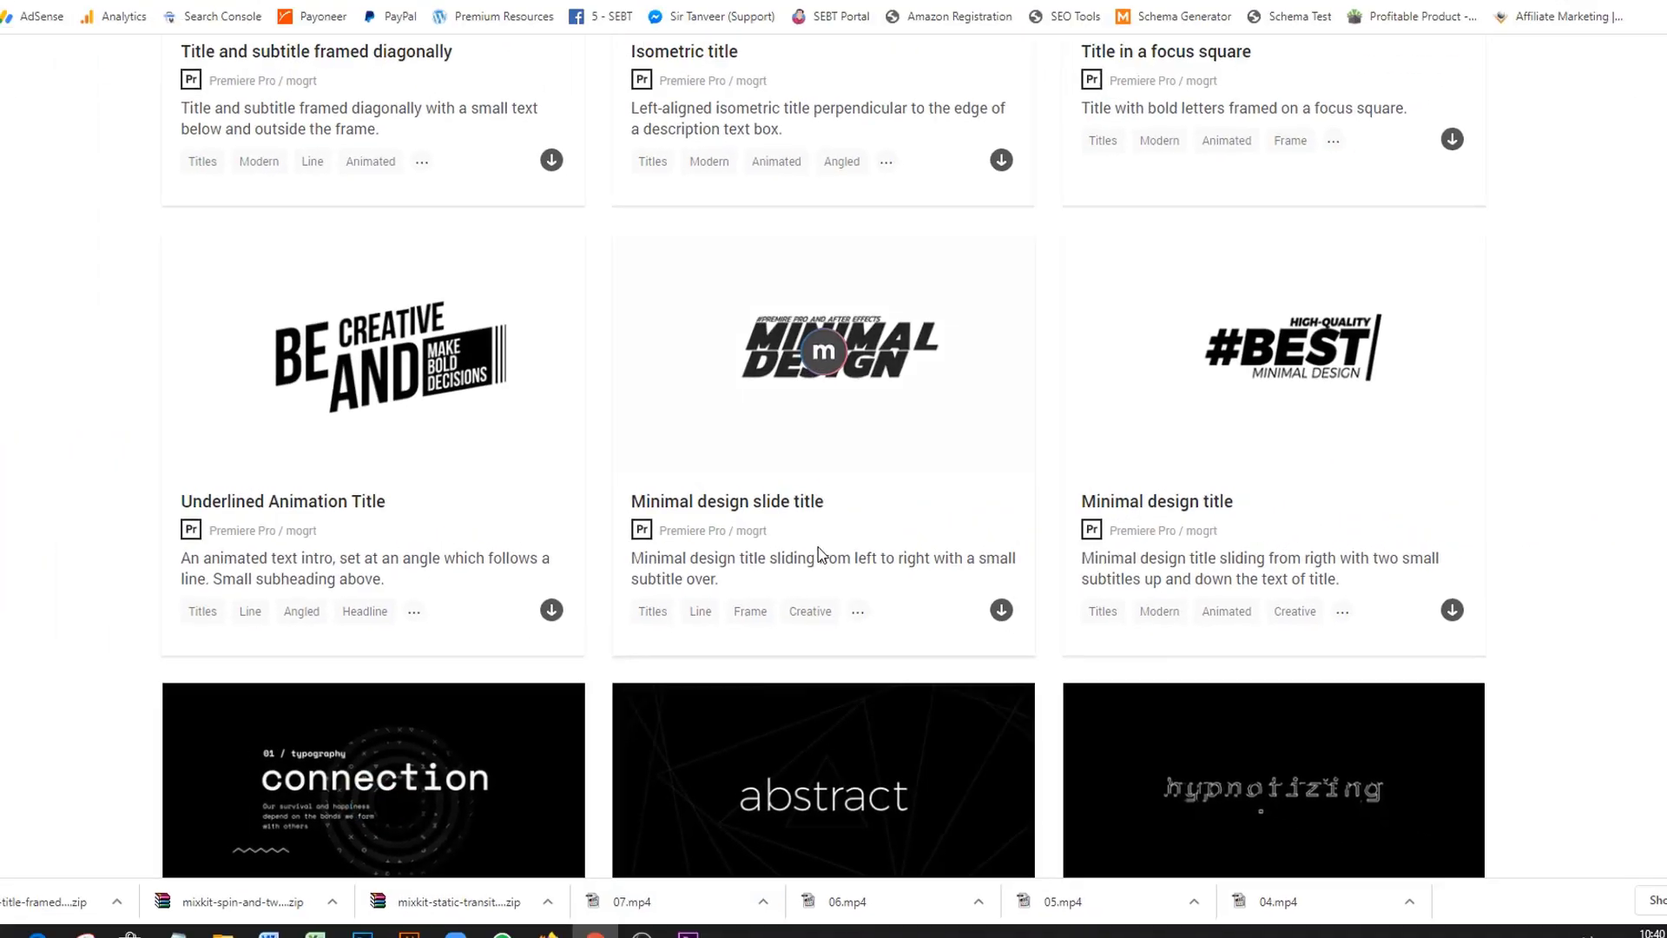
Step: Browse Mixkit's free Lower-thirds templates instead of the Titles listing
scroll(898, 564, "up", 10)
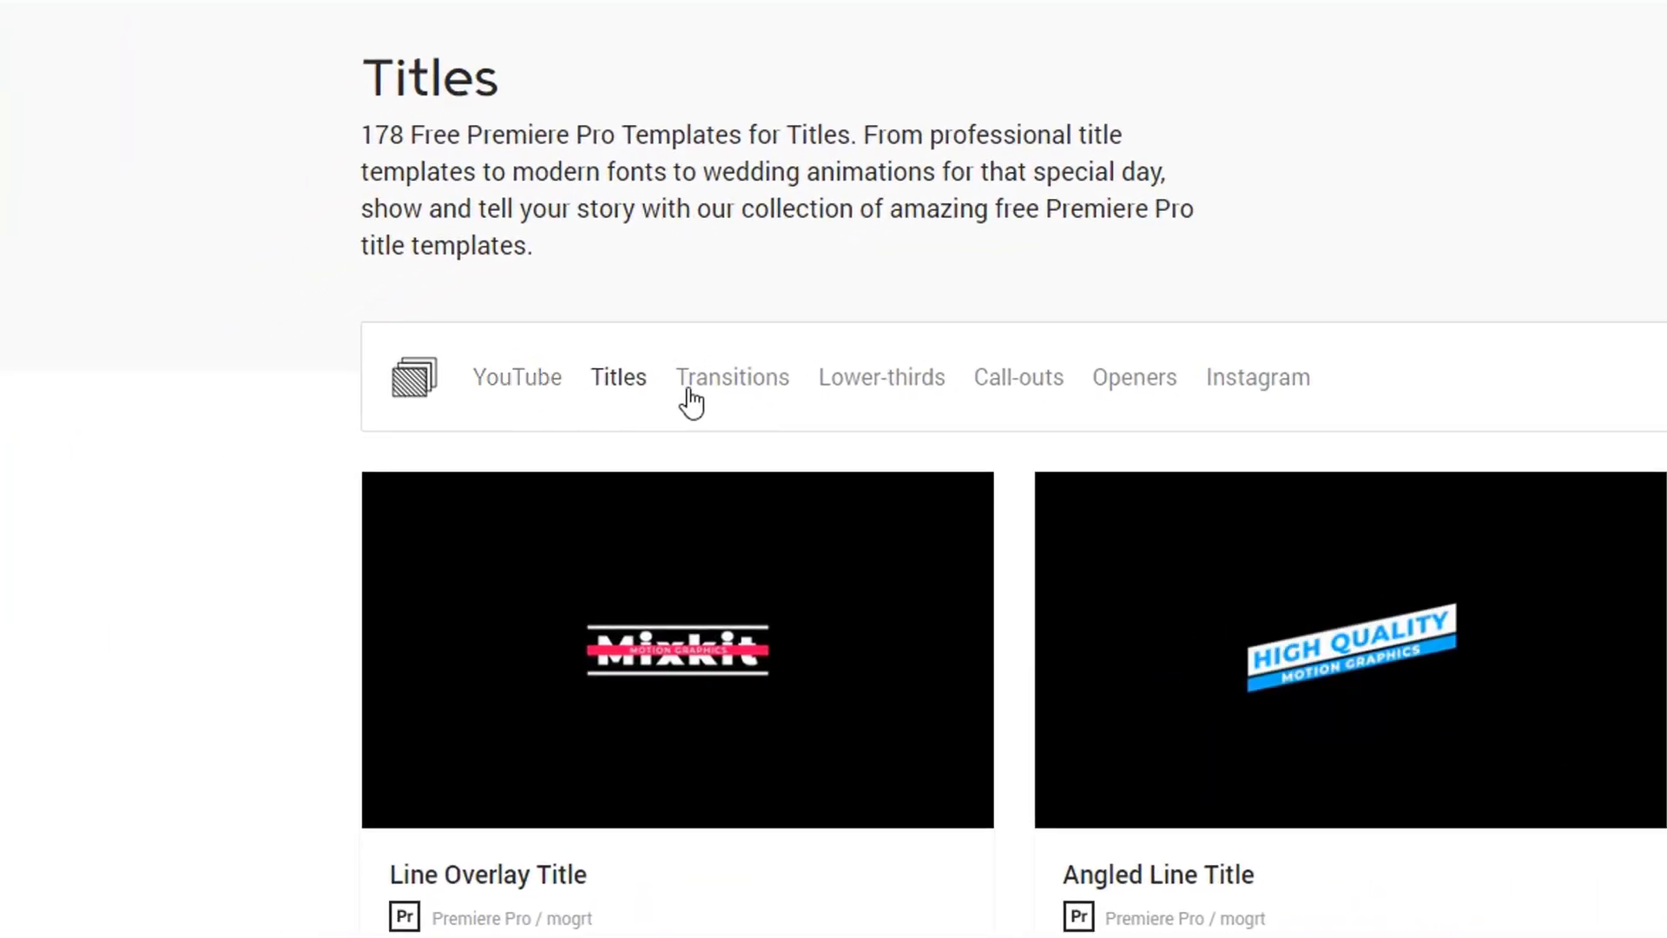
left_click(891, 399)
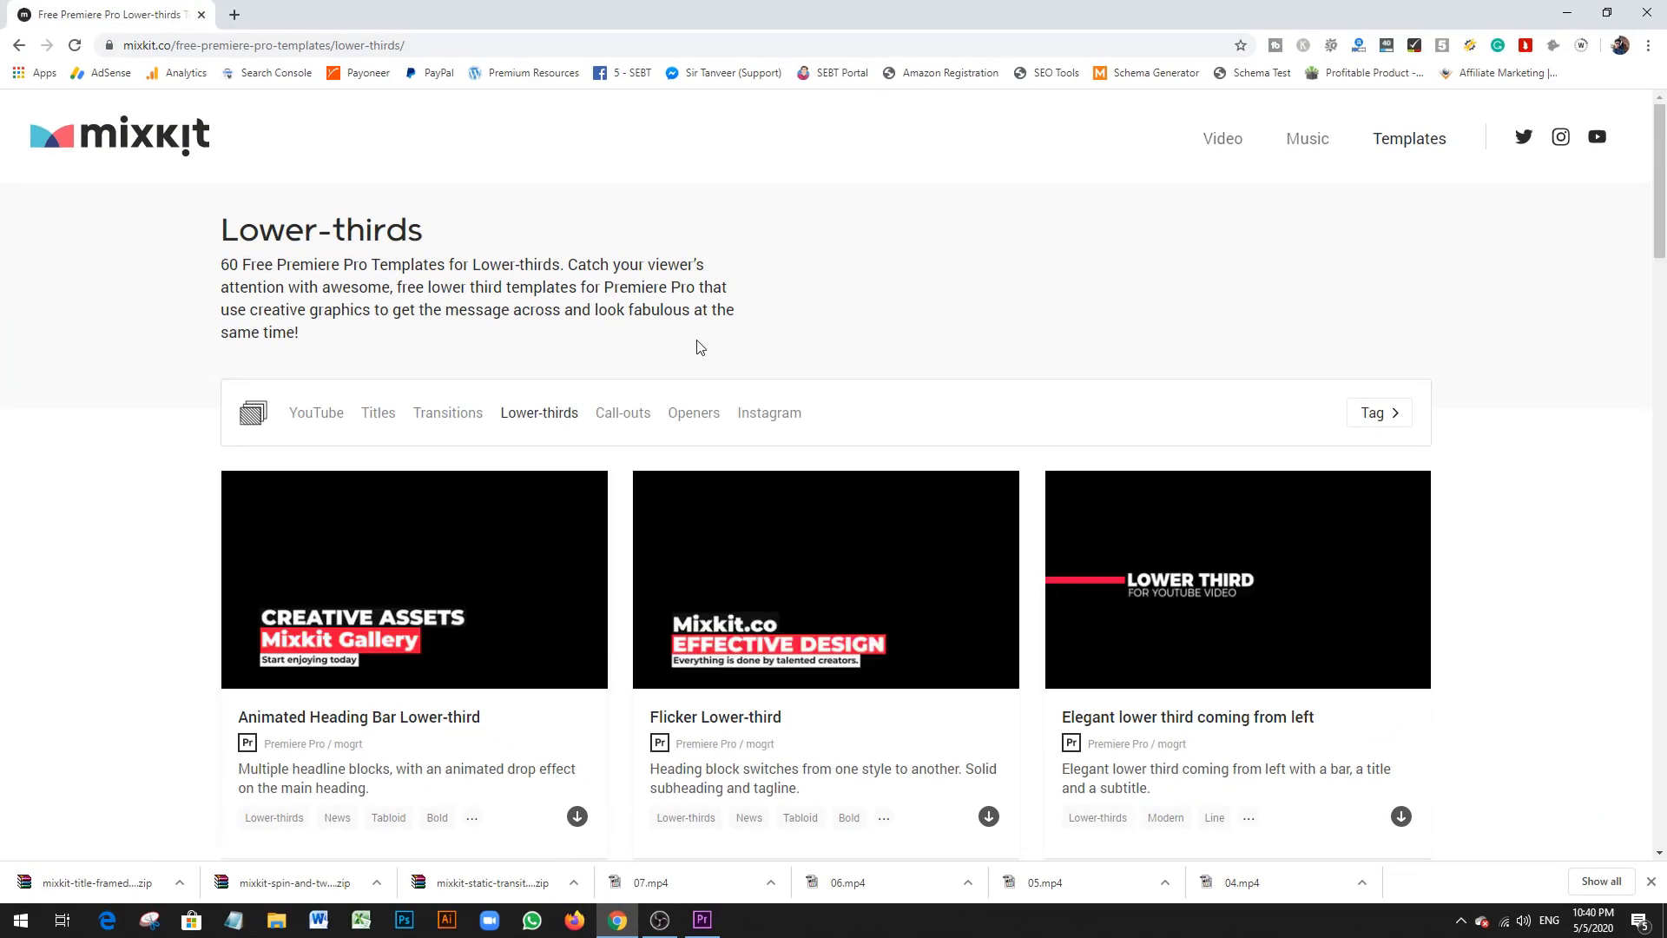
scroll(880, 379, "down", 7)
scroll(875, 375, "up", 3)
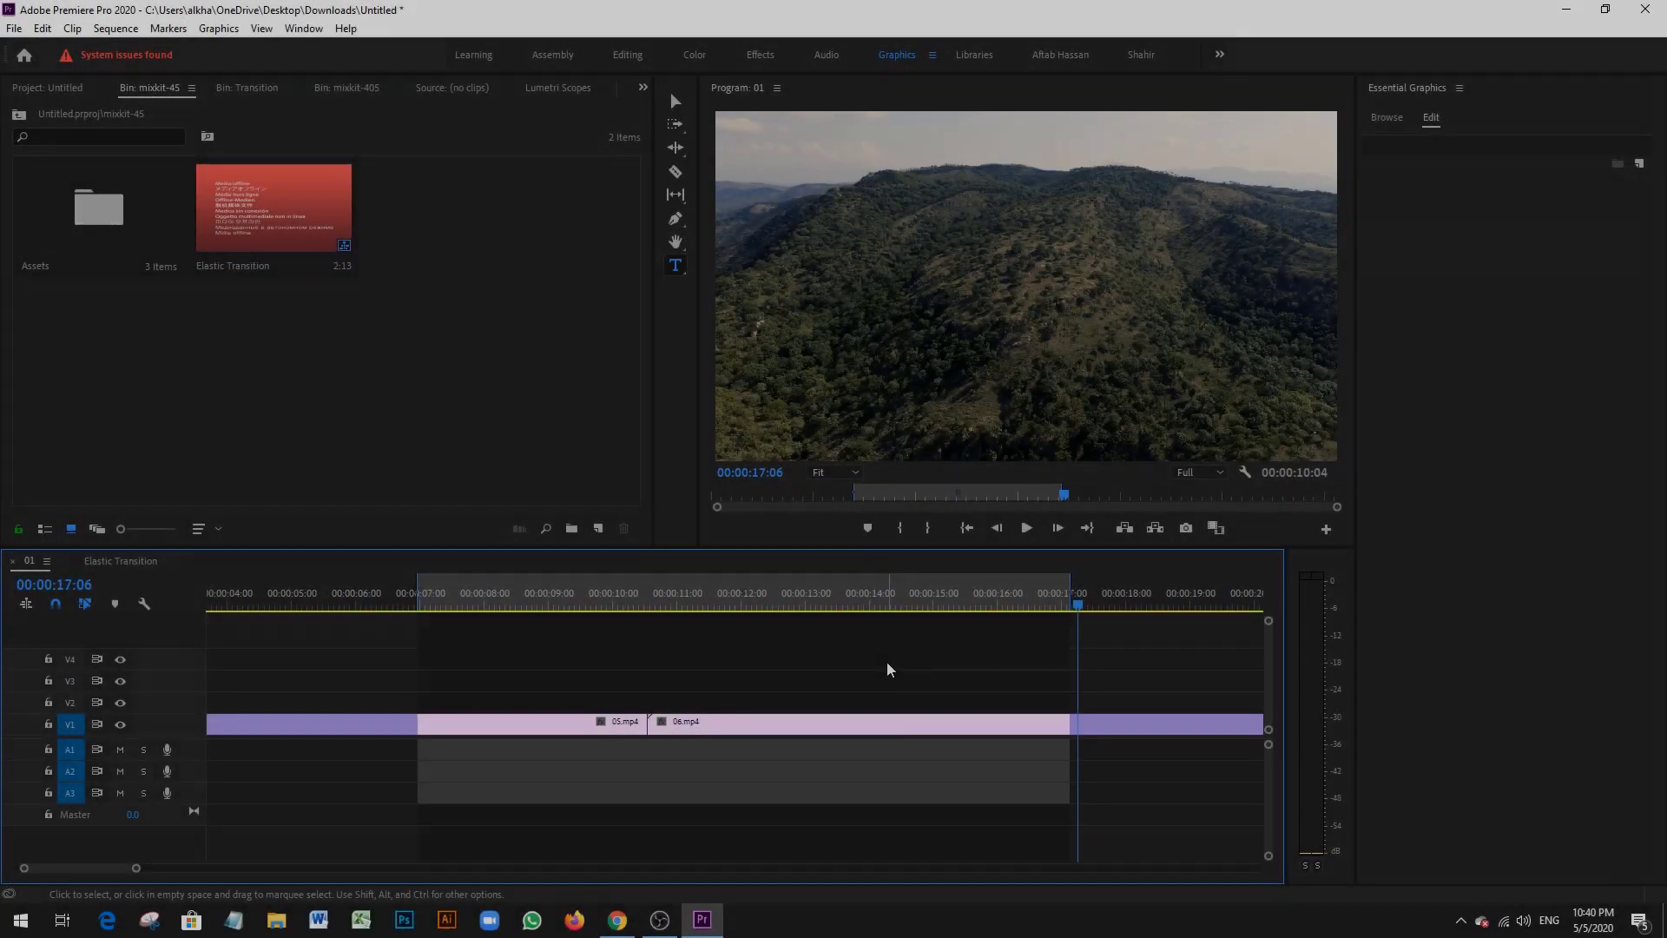
Step: Add the YouTube LowerThird 02 template to V2 and park the playhead on it
left_click(1386, 117)
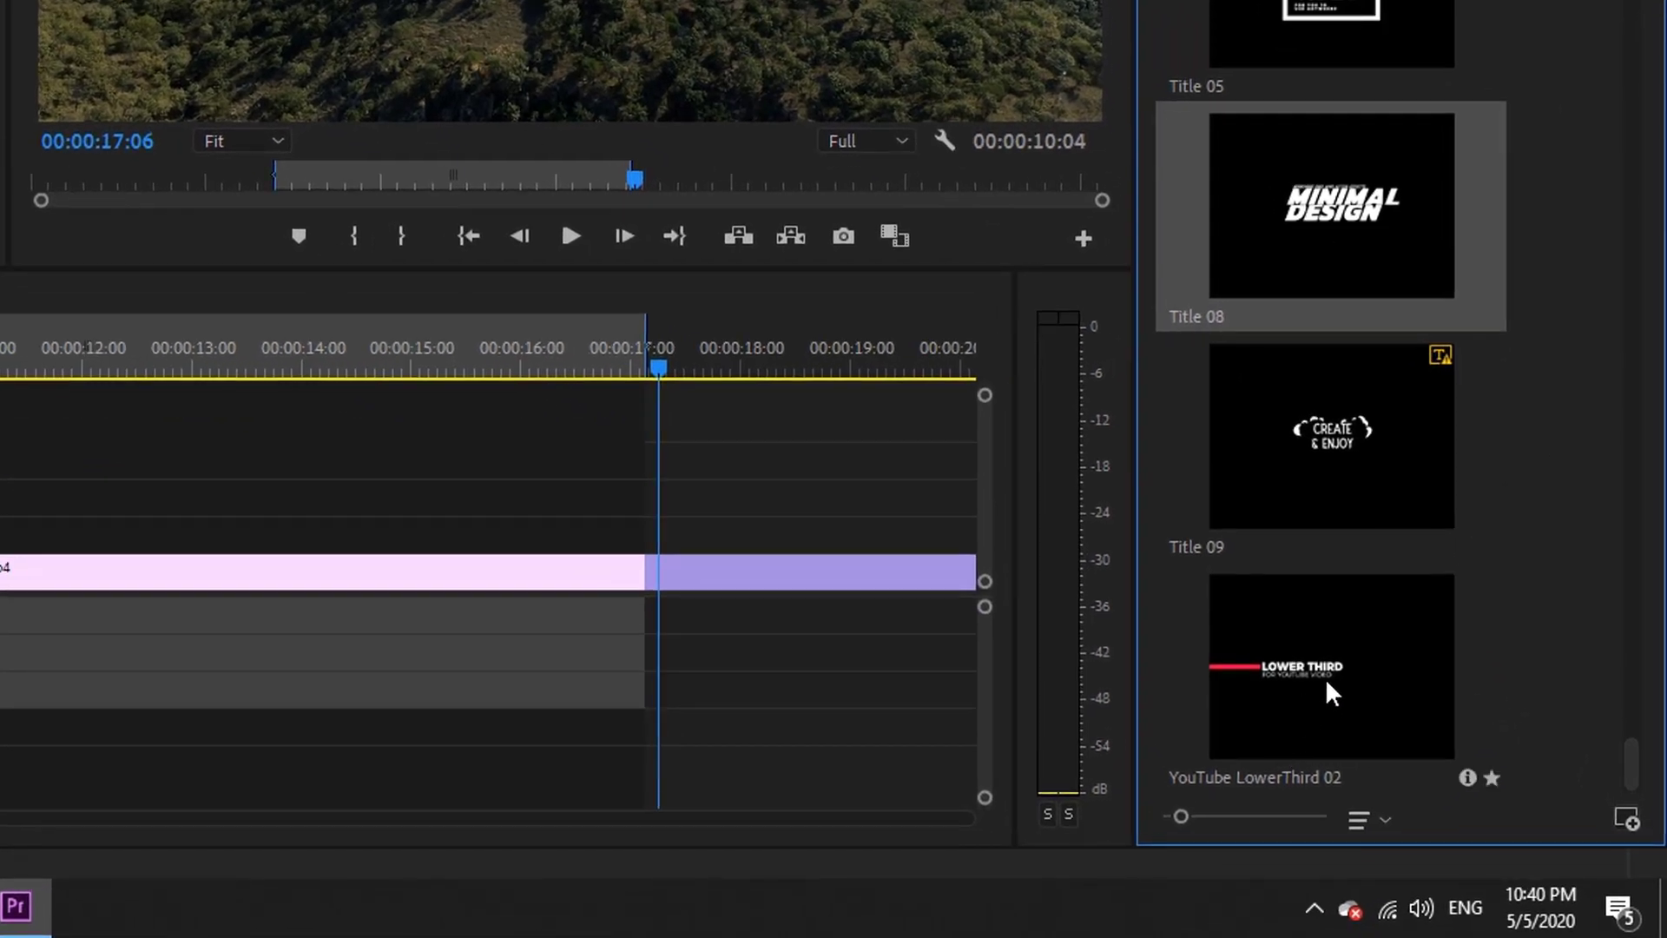
left_click_drag(1326, 682, 252, 612)
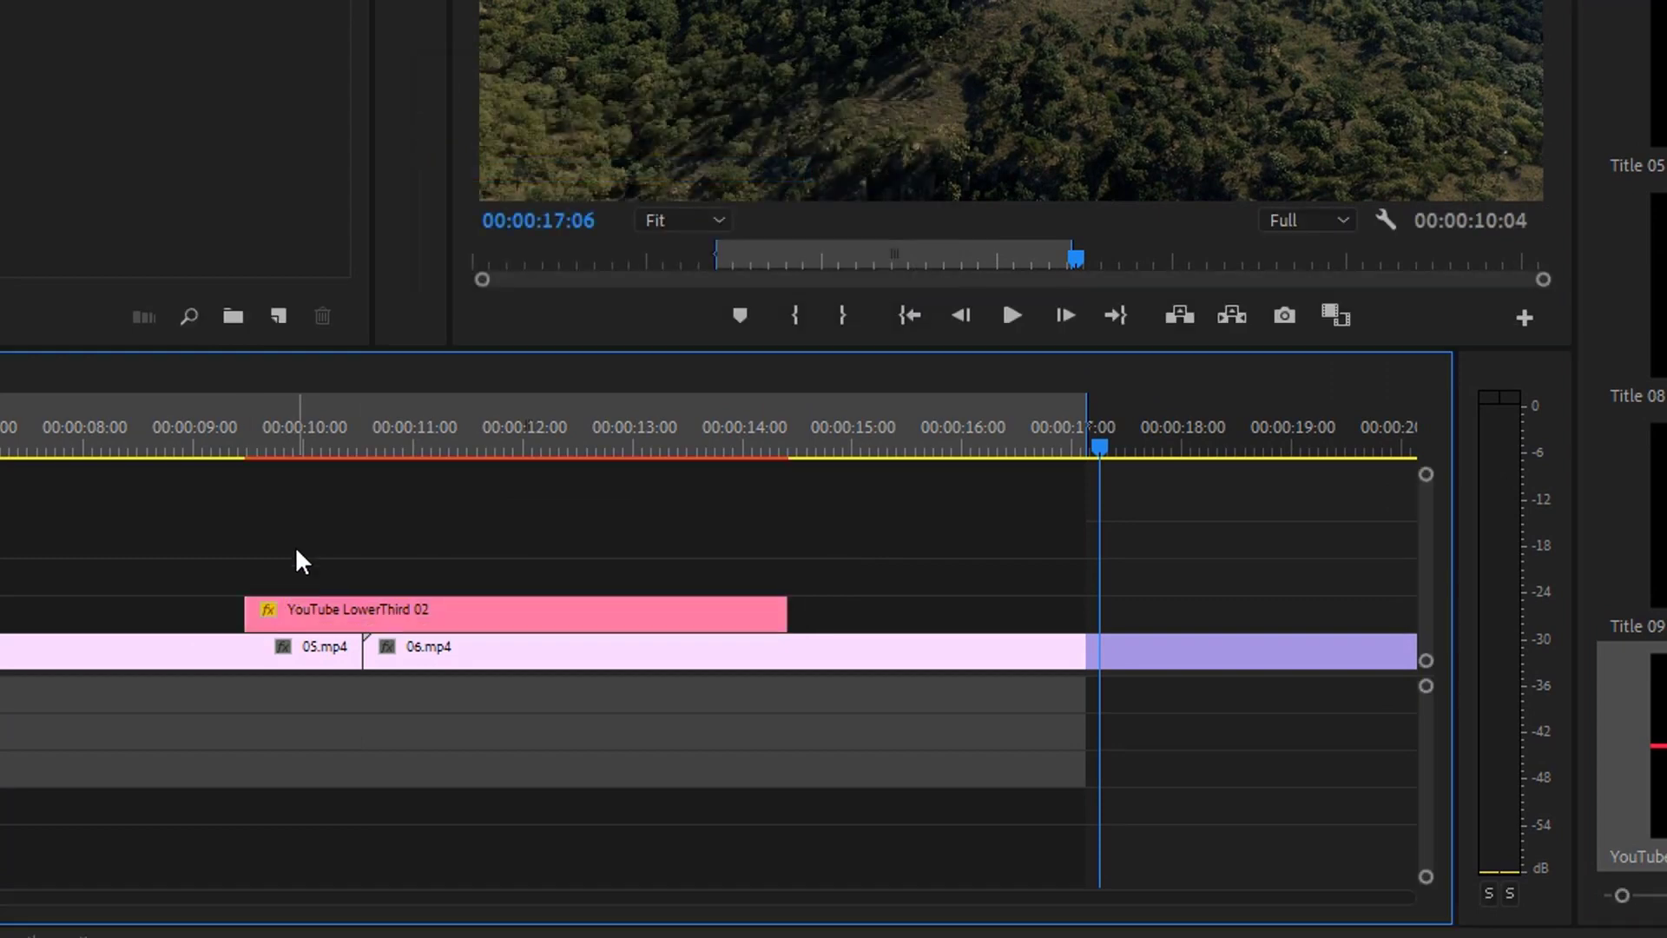
left_click(300, 438)
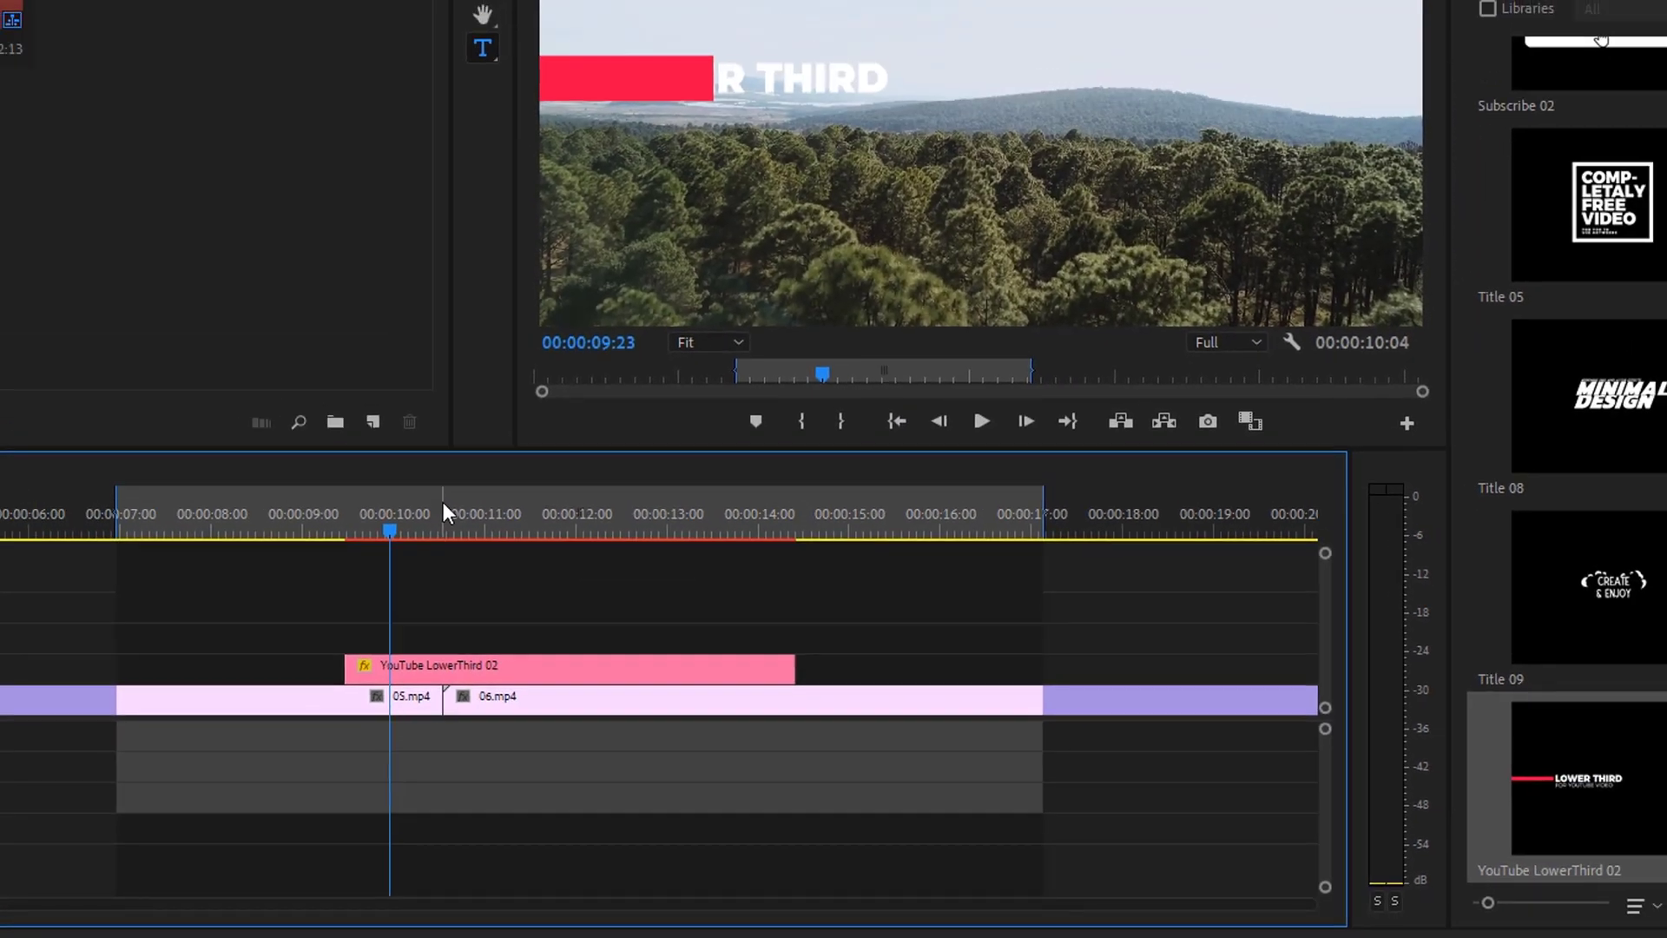
left_click(503, 443)
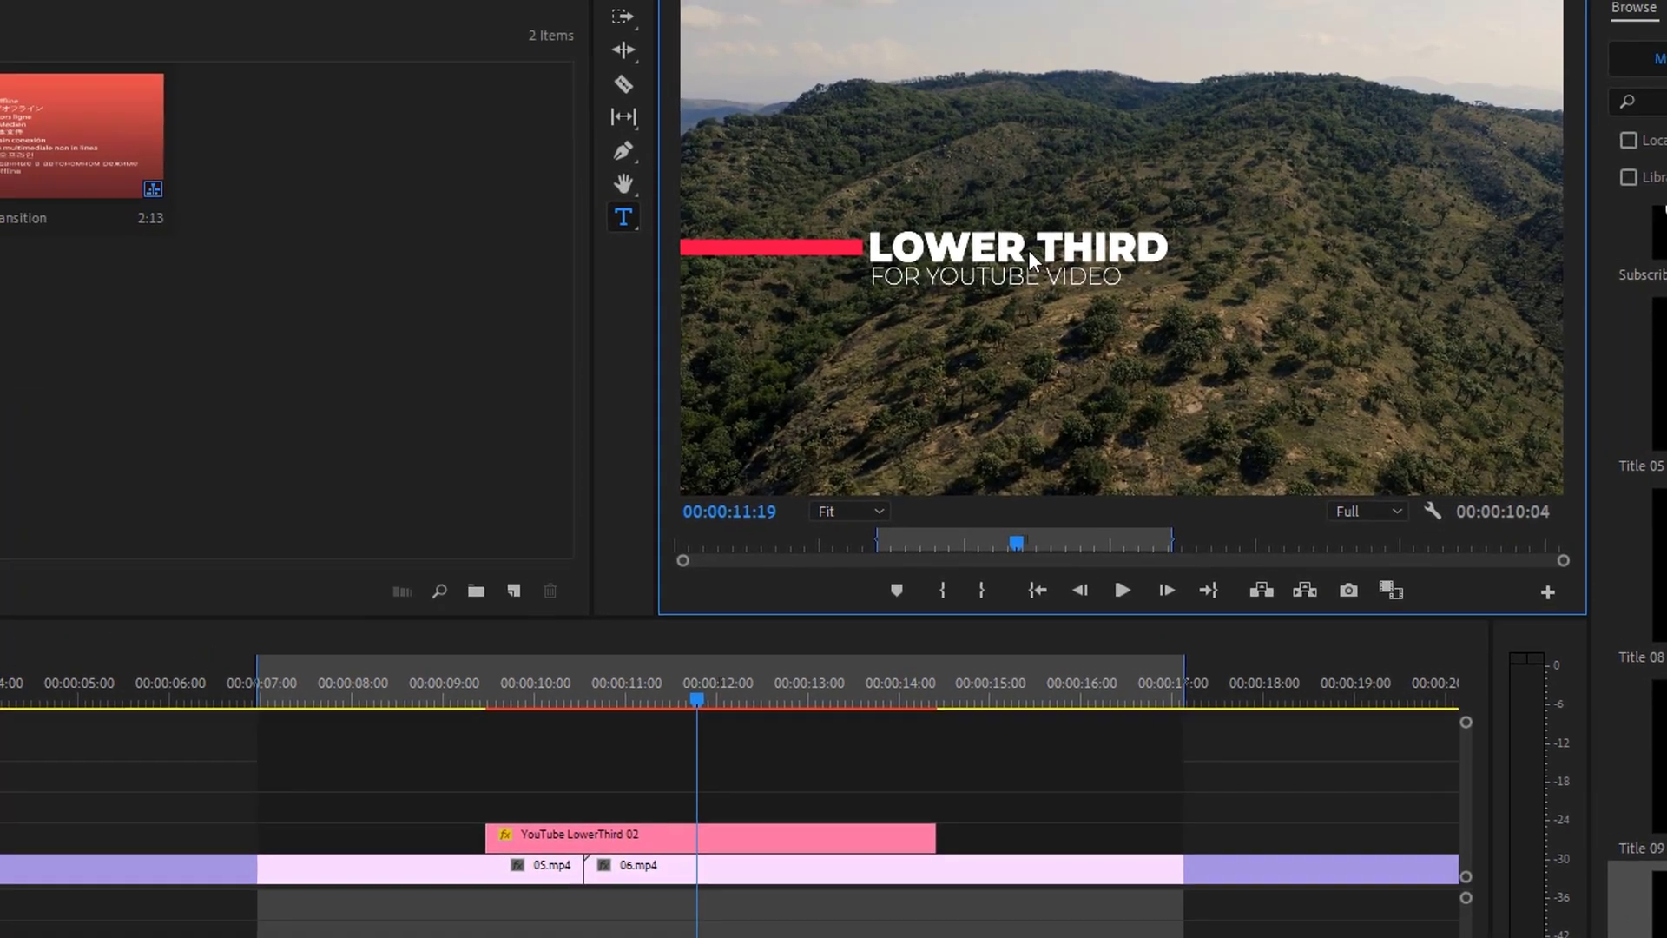
Step: Retype the LOWER THIRD title as the person's name in capitals
double_click(1029, 250)
type("aftab hassan")
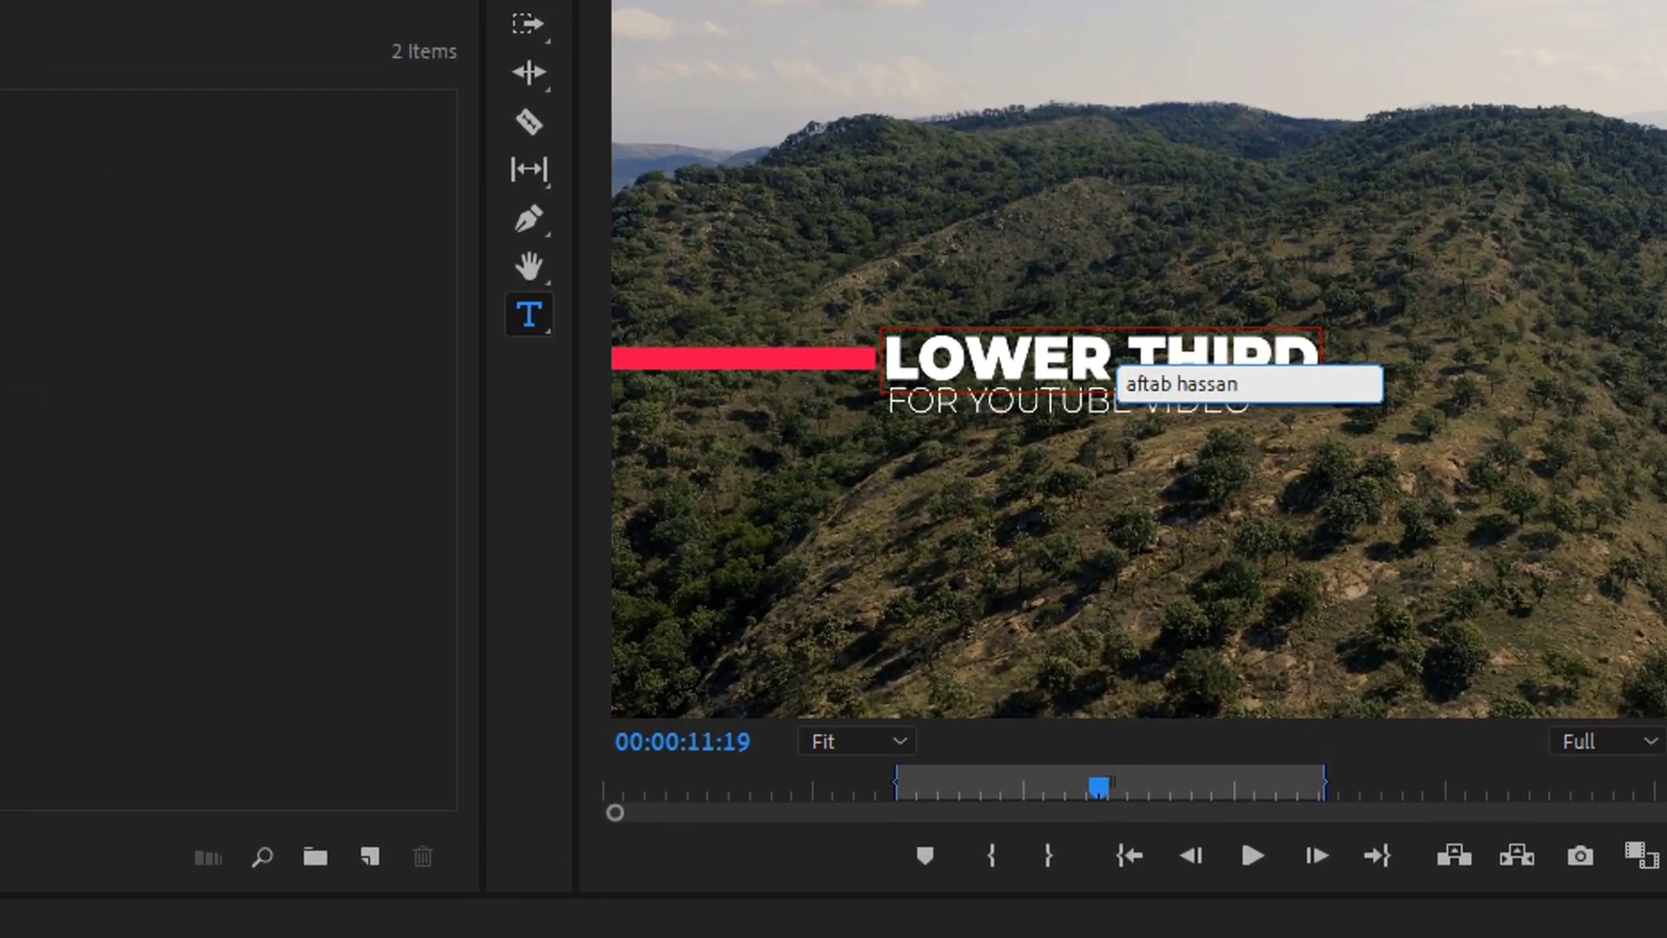
double_click(1055, 406)
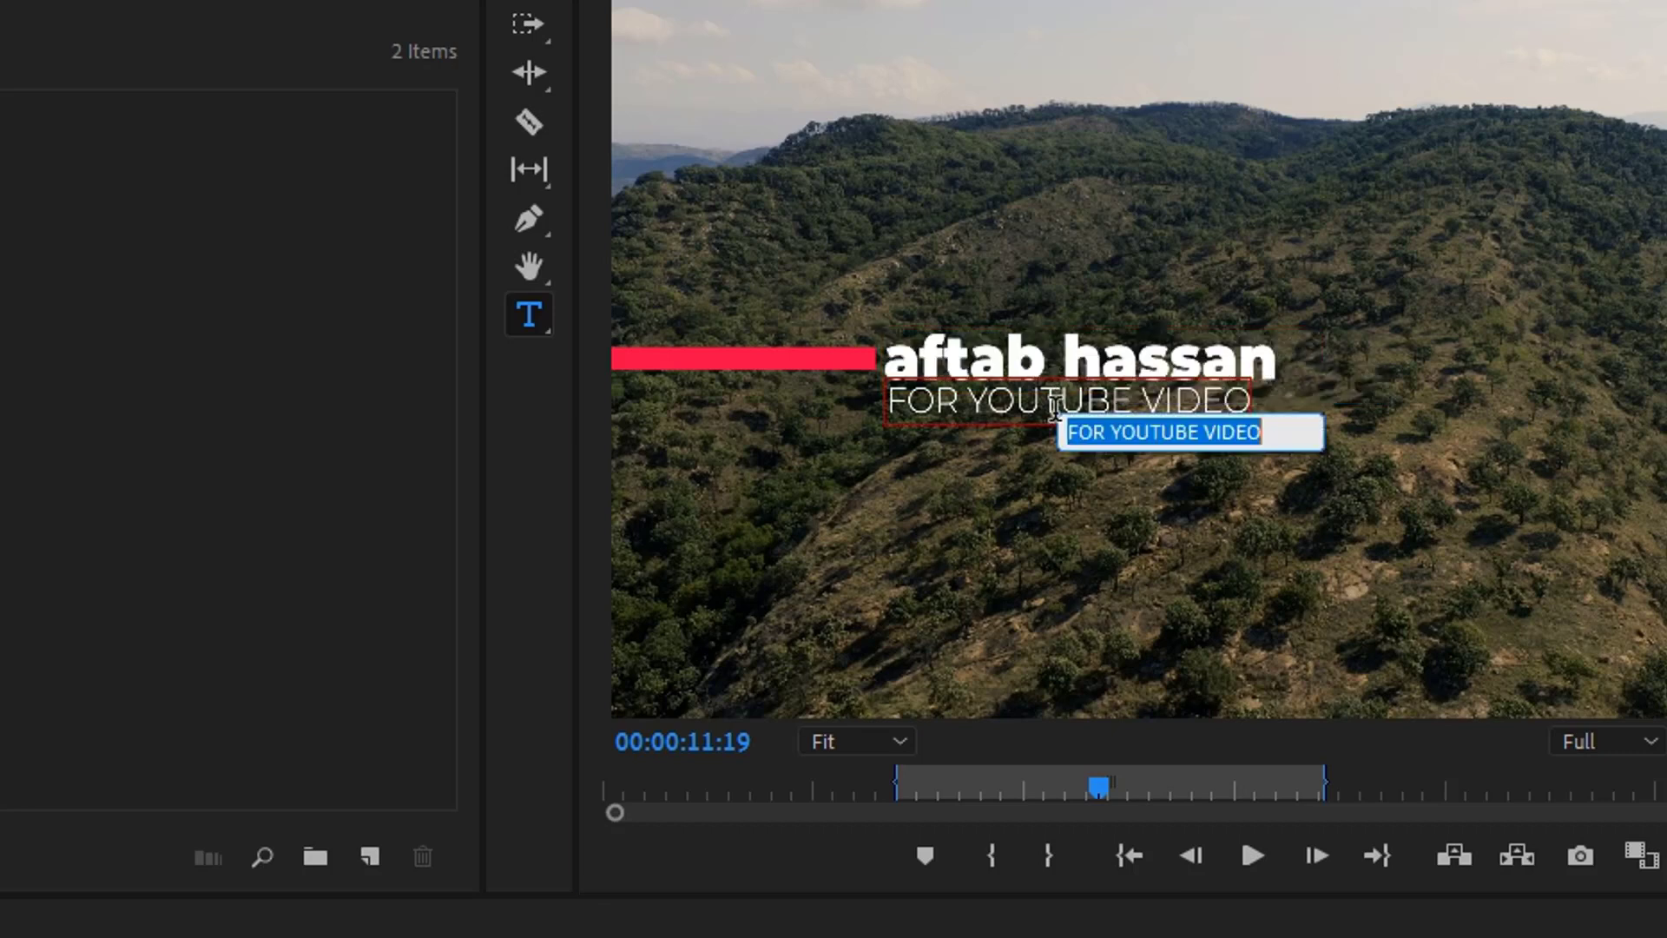
double_click(1087, 364)
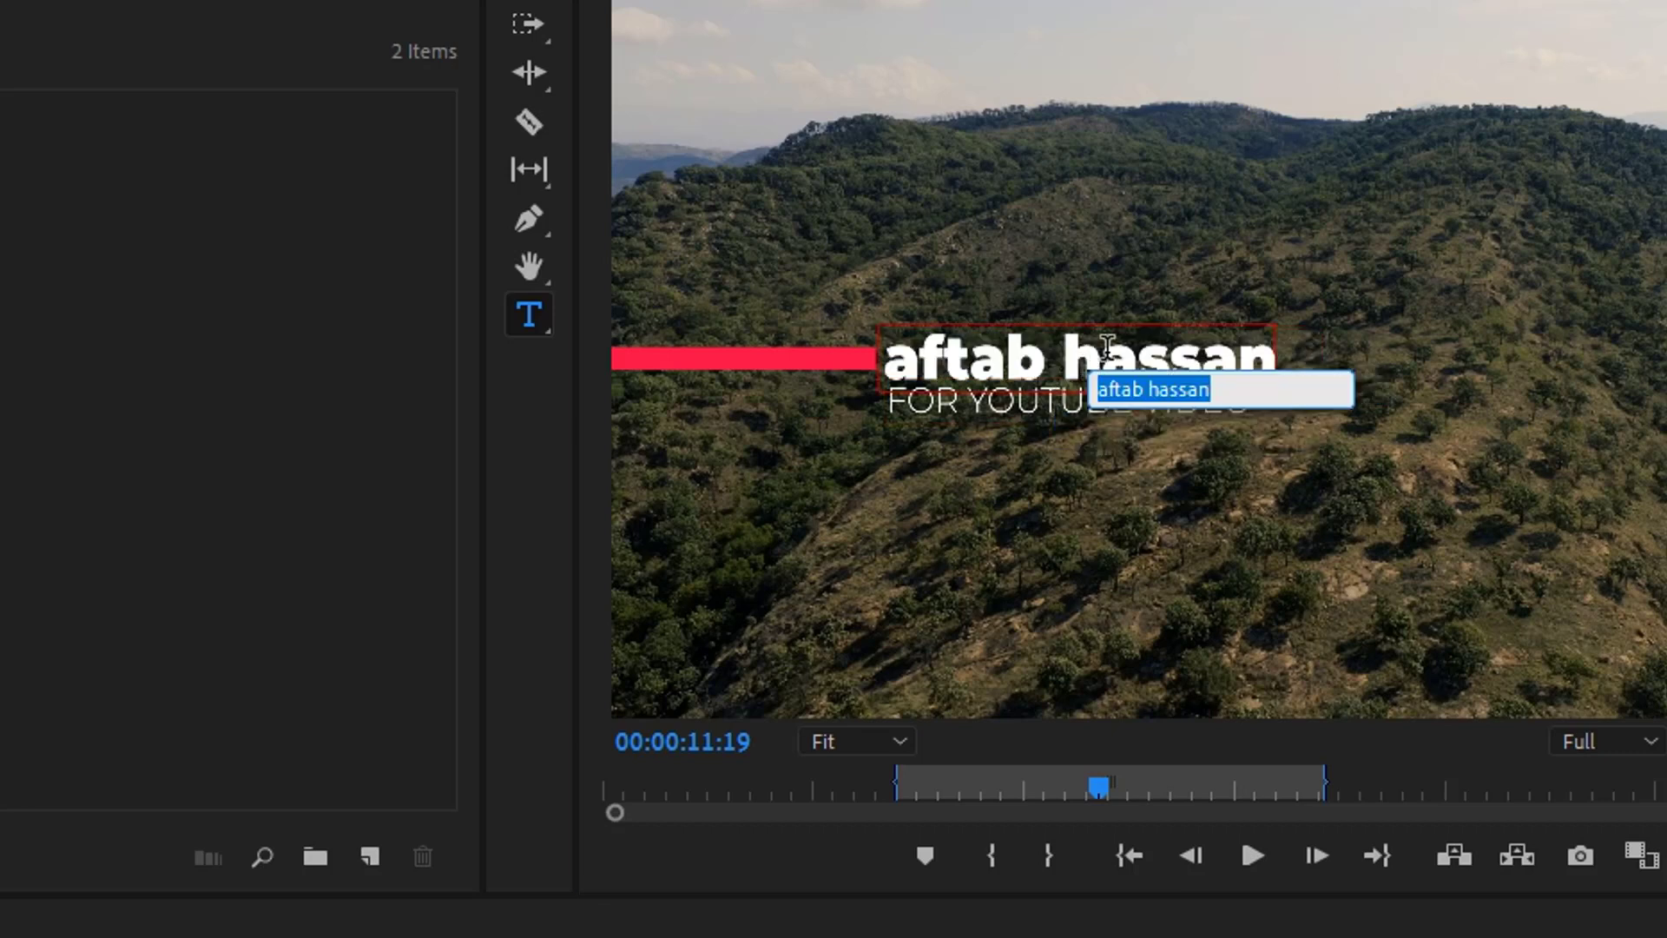
type("A")
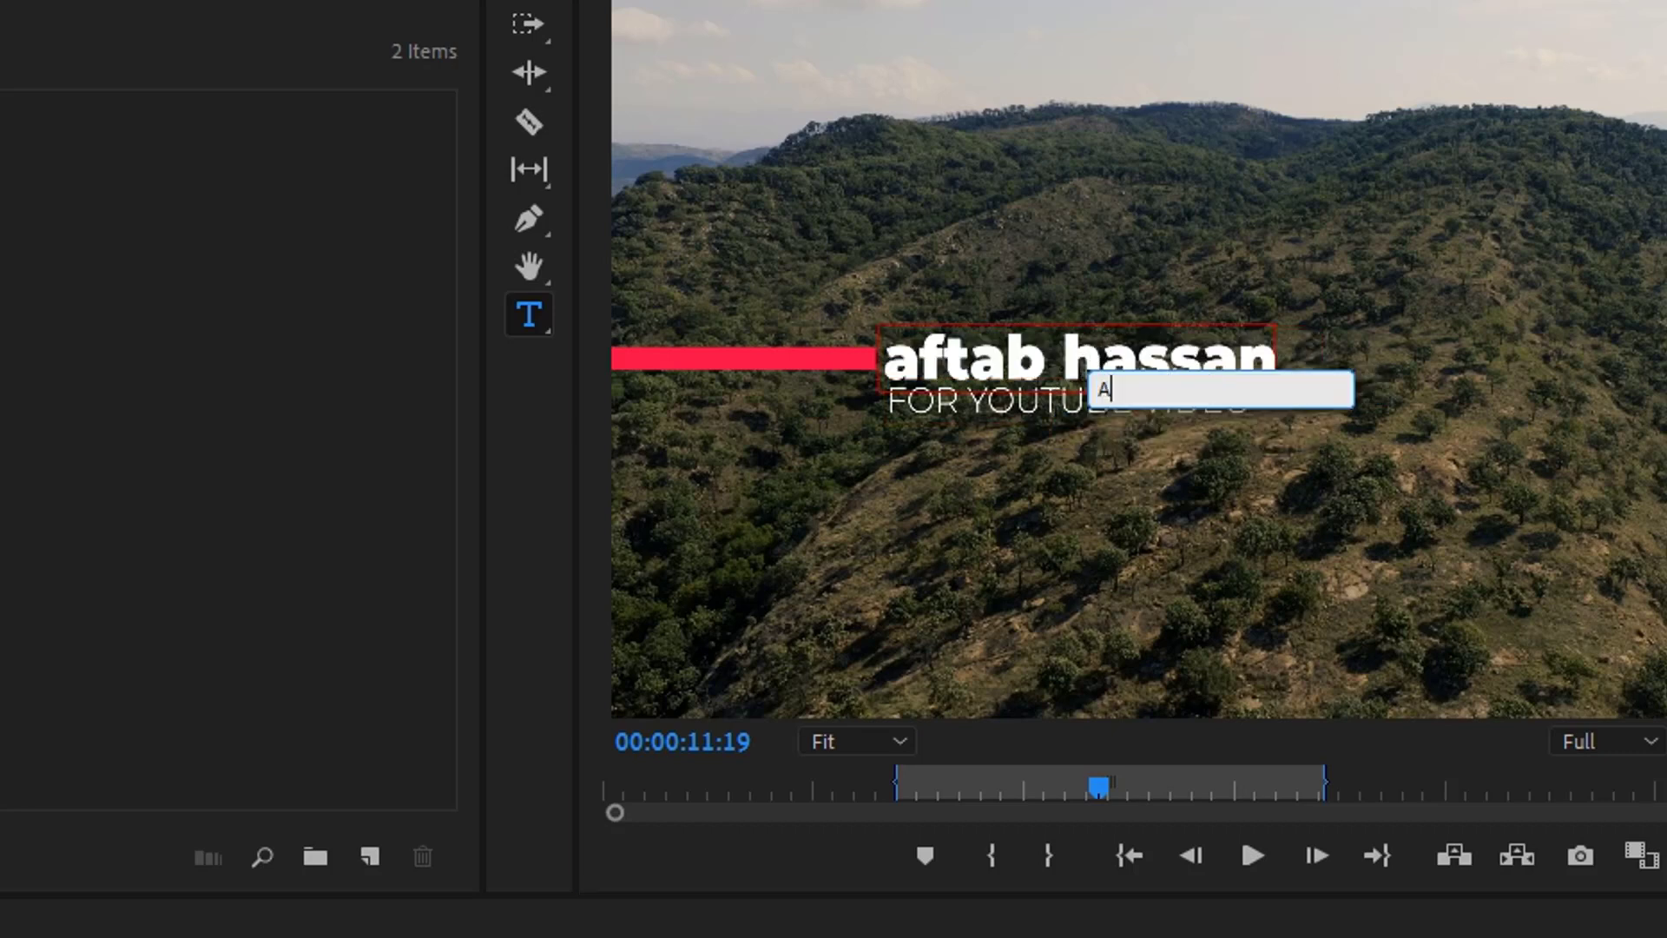
type("FTAB HASSAN")
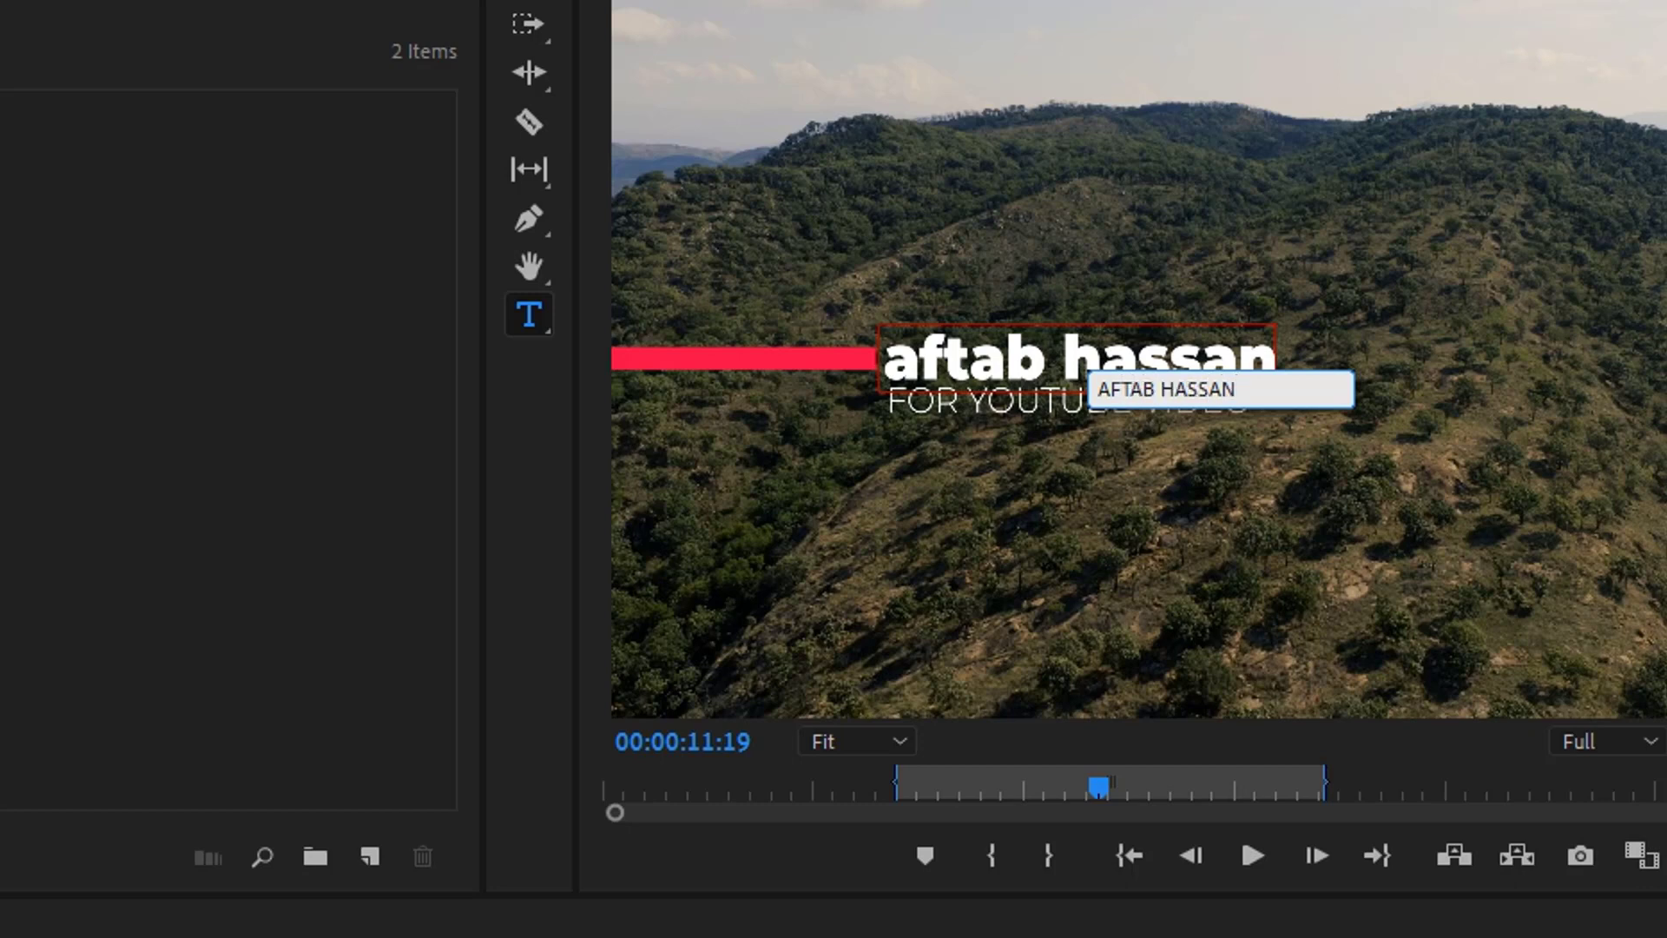
Step: Paste the website address into the subtitle in place of FOR YOUTUBE VIDEO
double_click(1013, 410)
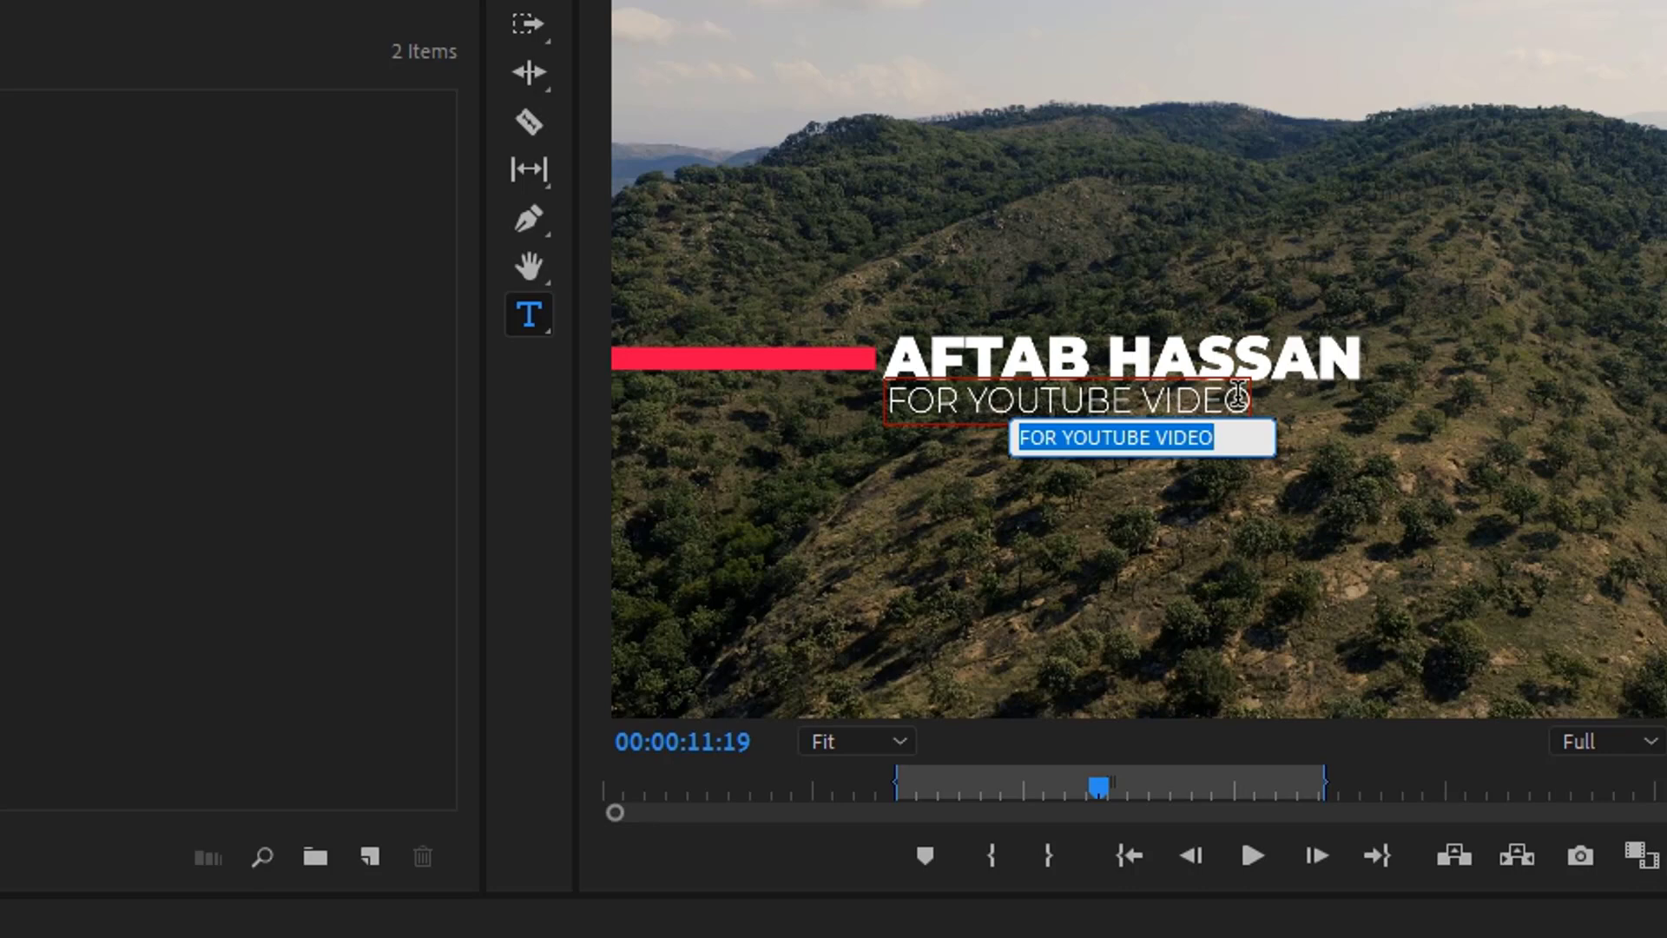
type("AFTABHASSAN.COM")
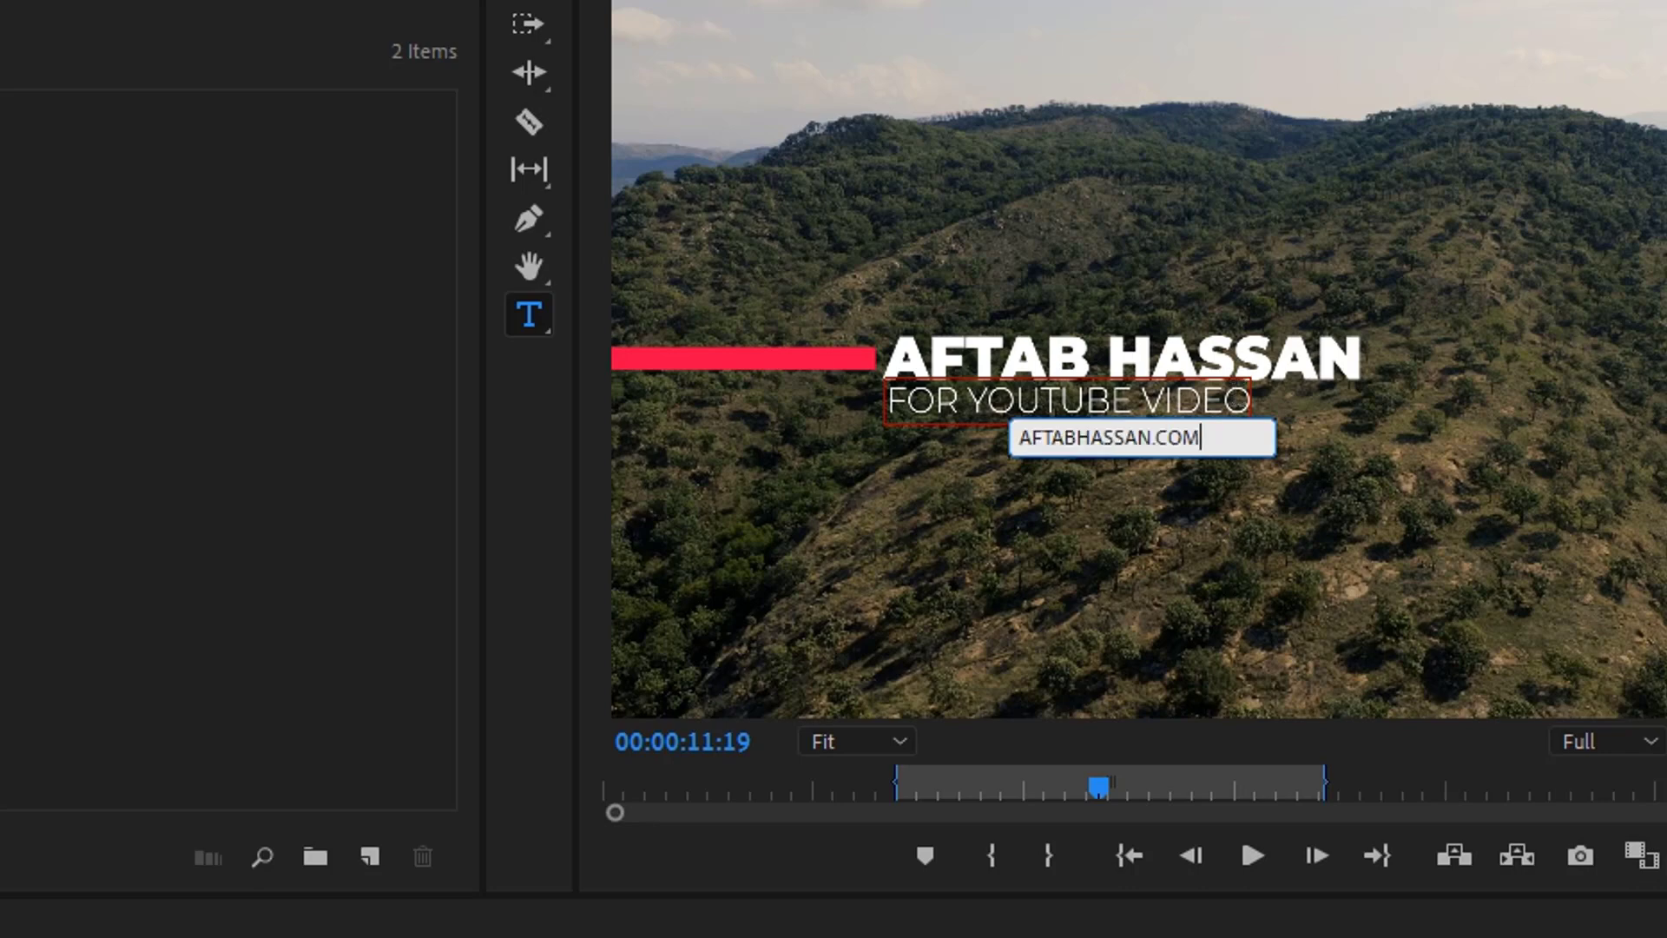
left_click(955, 681)
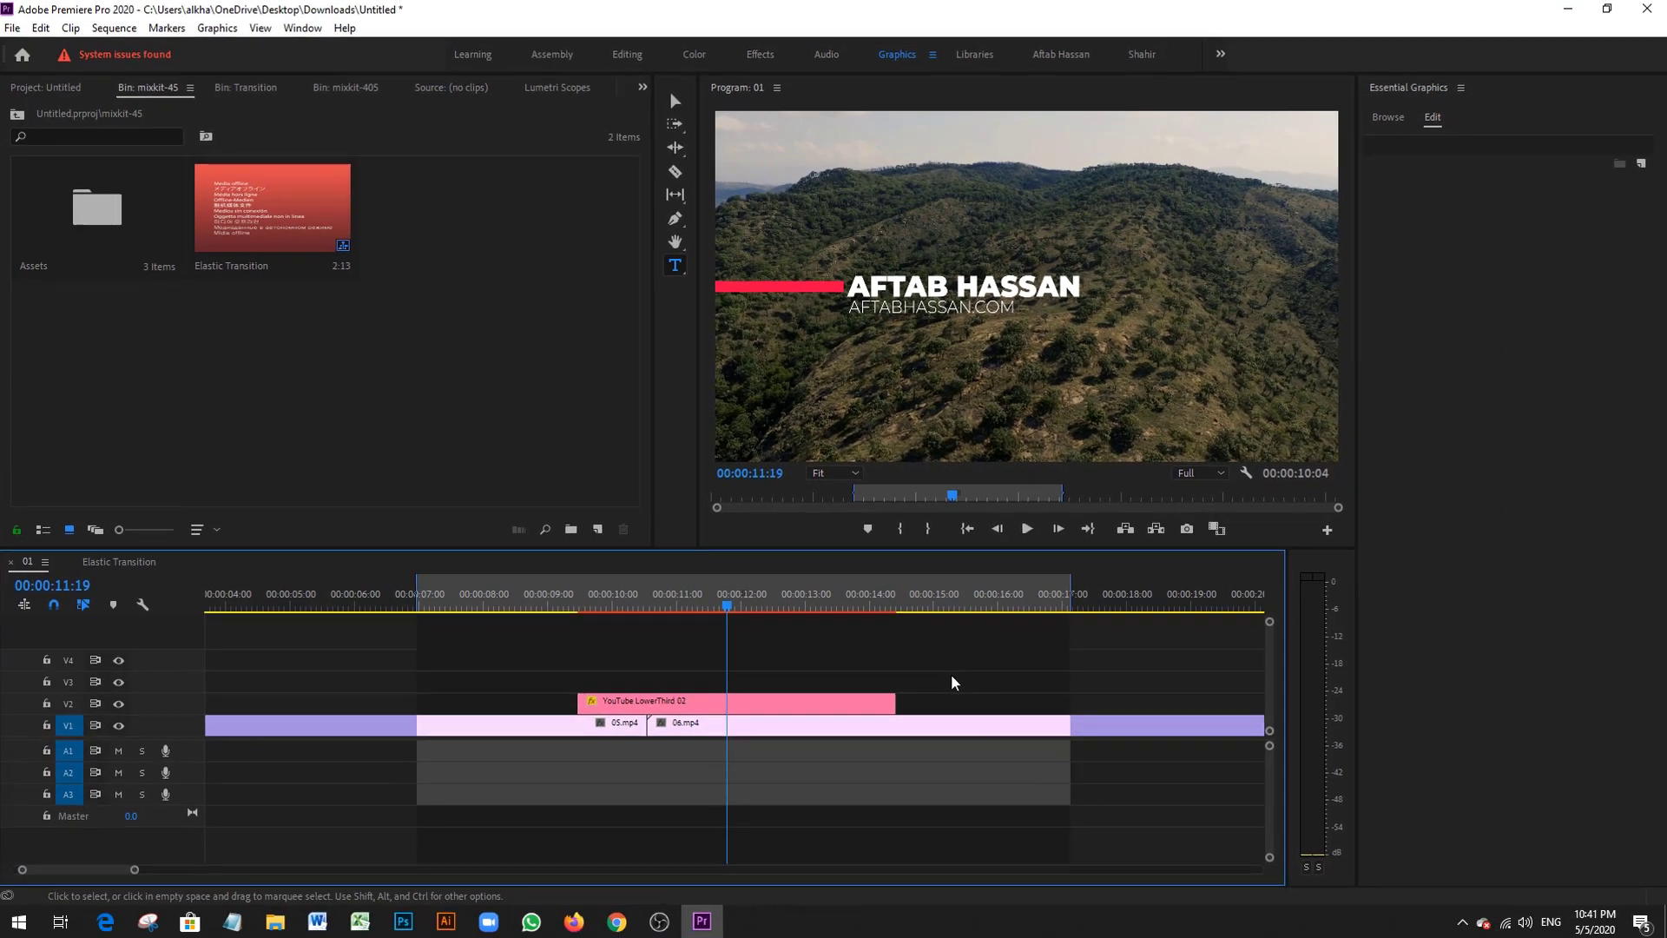
Step: Drag the lower-third clip later on V2 so it starts after the cut
left_click(659, 705)
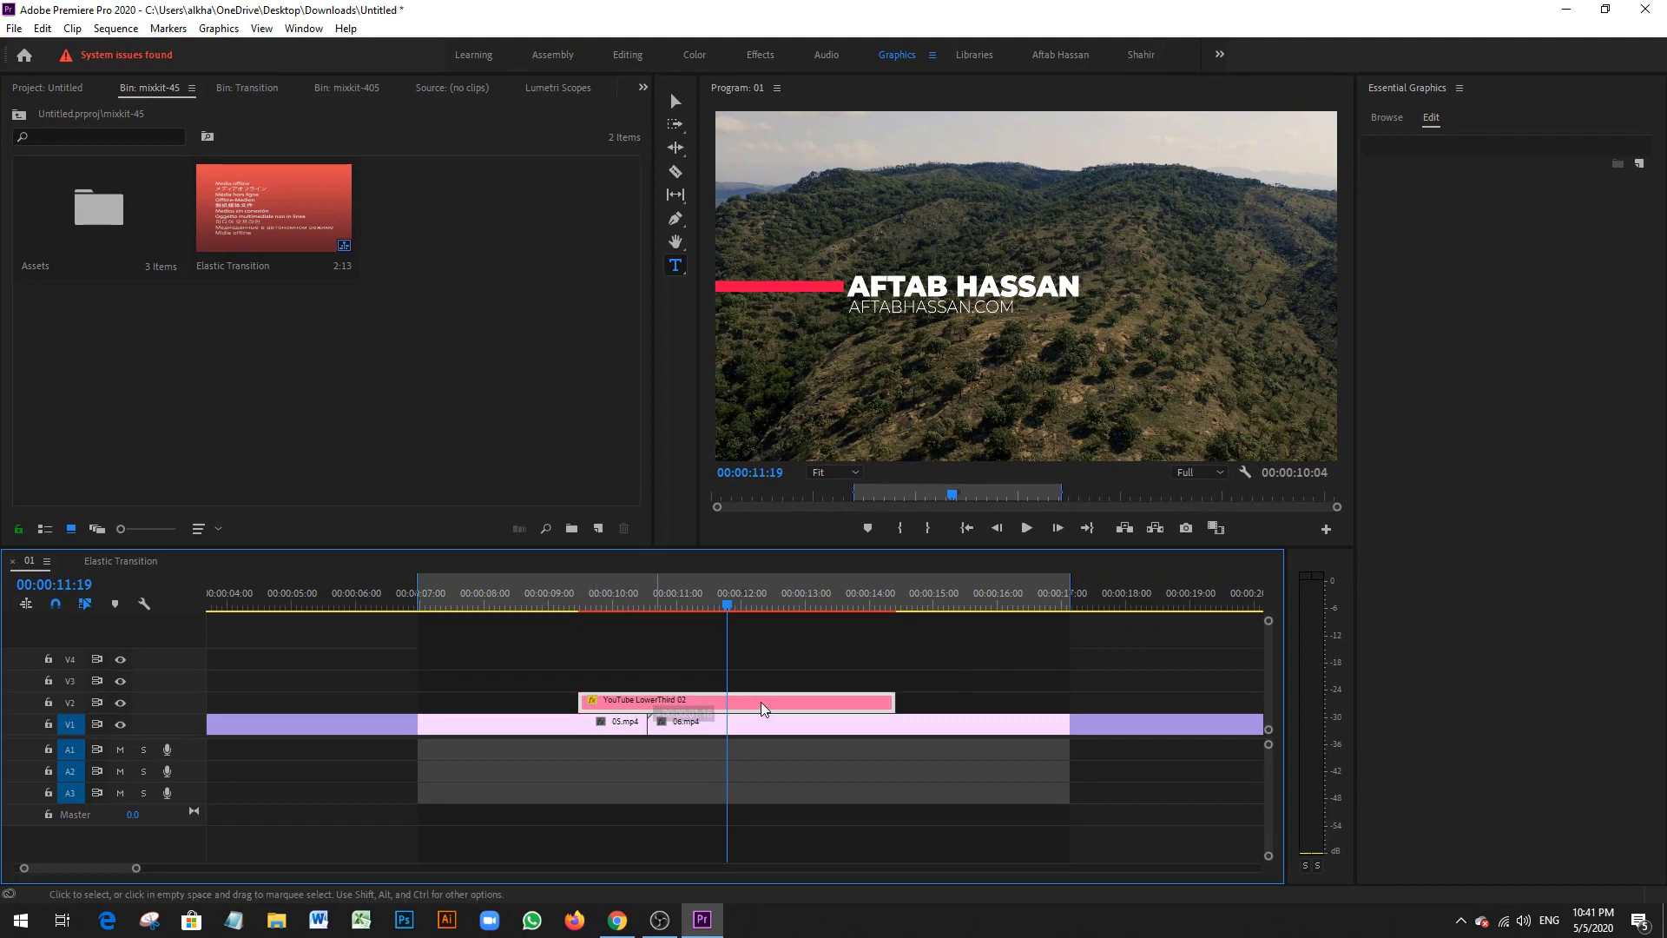
left_click_drag(658, 704, 761, 703)
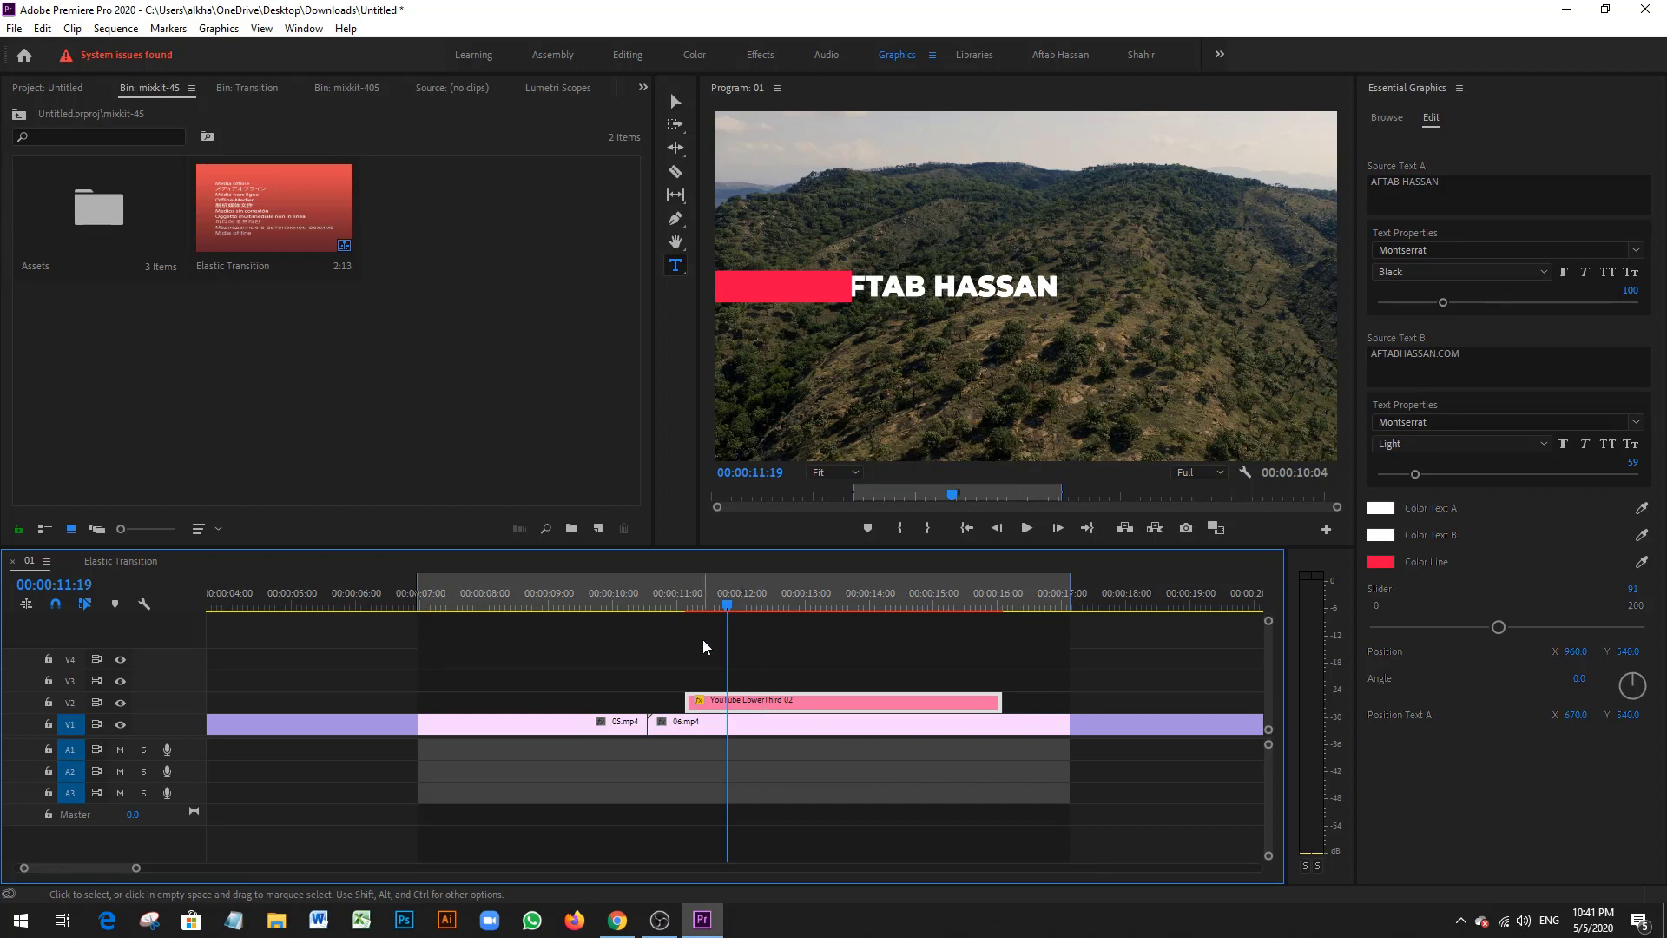
left_click(650, 602)
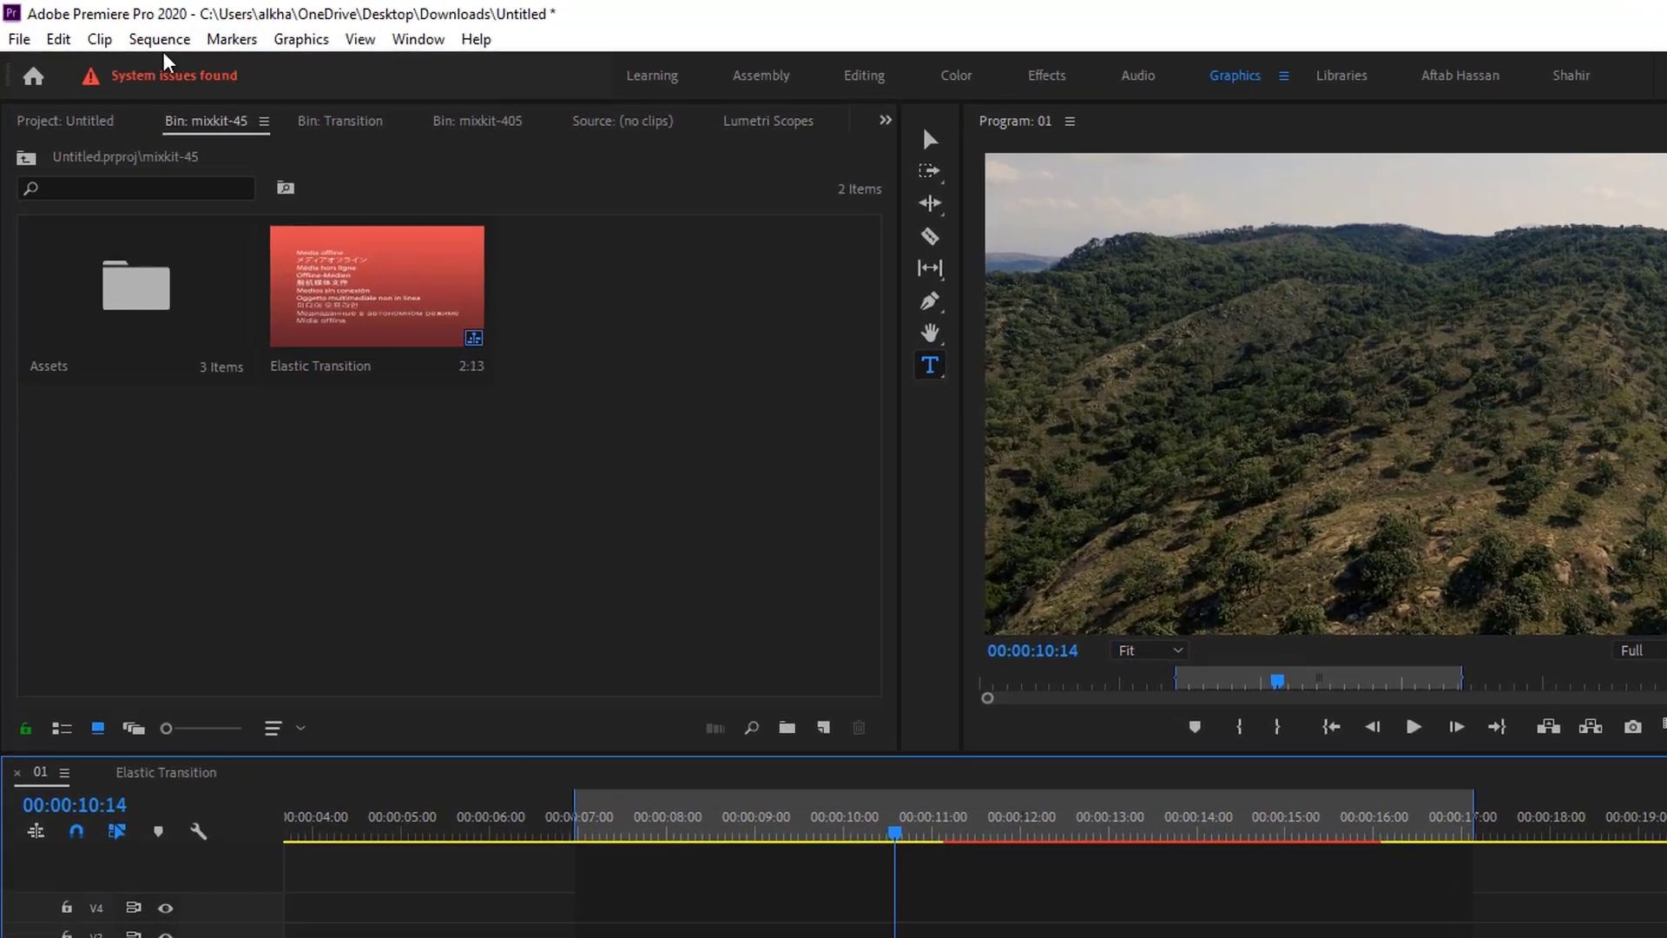
Step: Render effects in to out and preview the lower third during playback
left_click(115, 28)
left_click(273, 108)
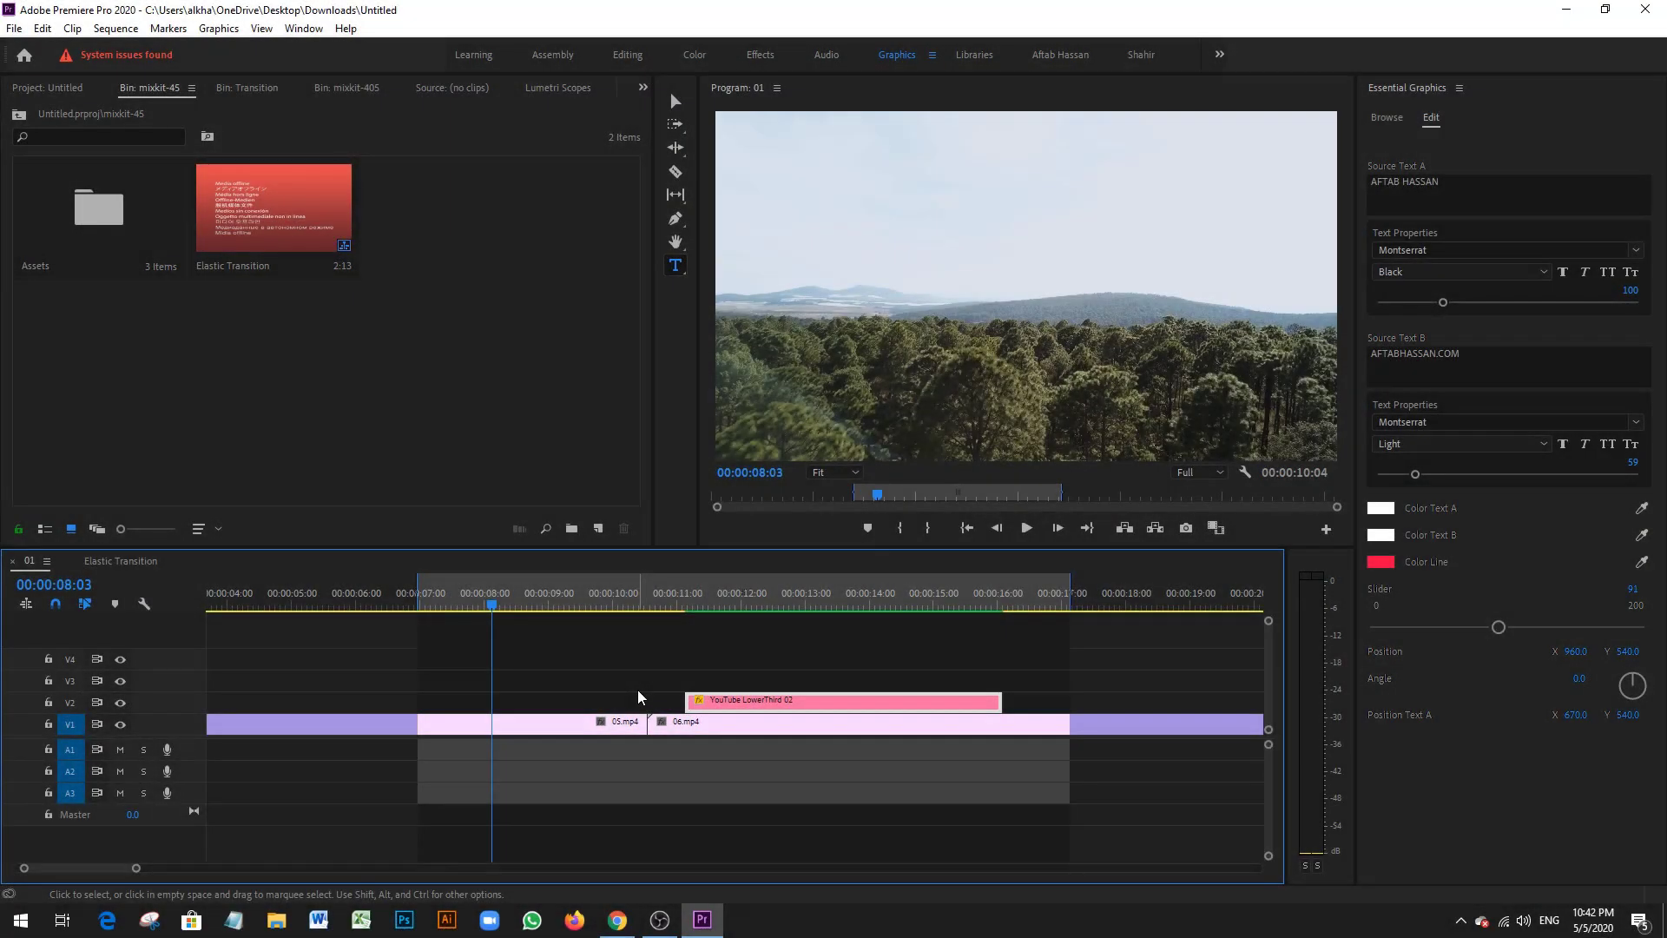
key("space")
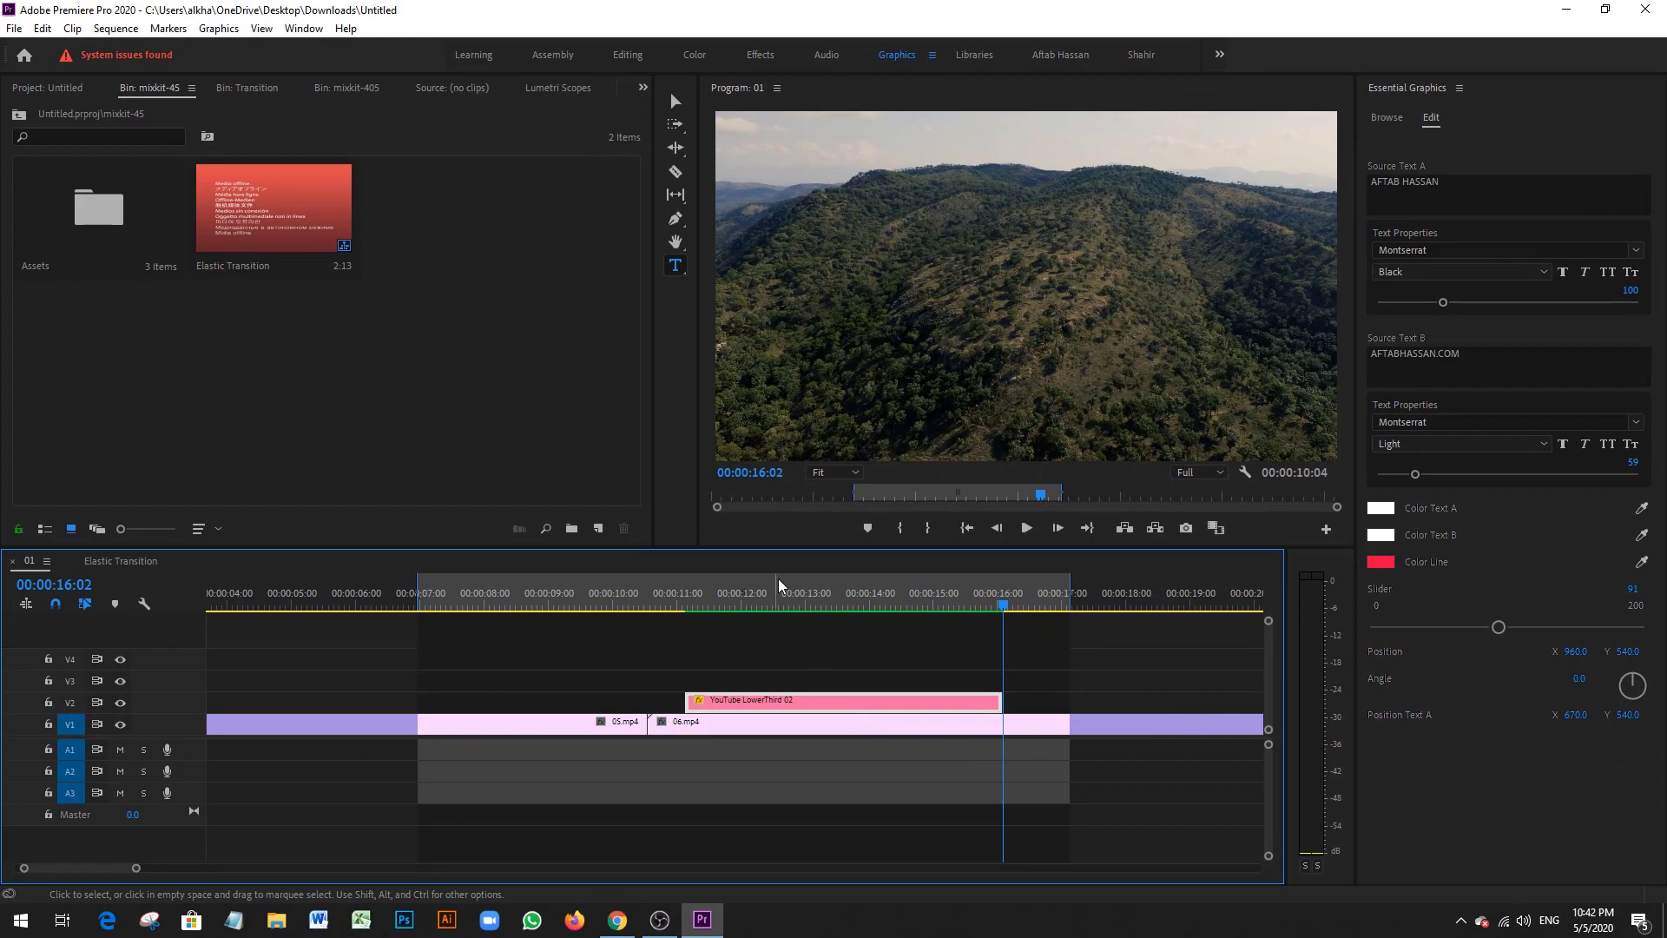
left_click(819, 596)
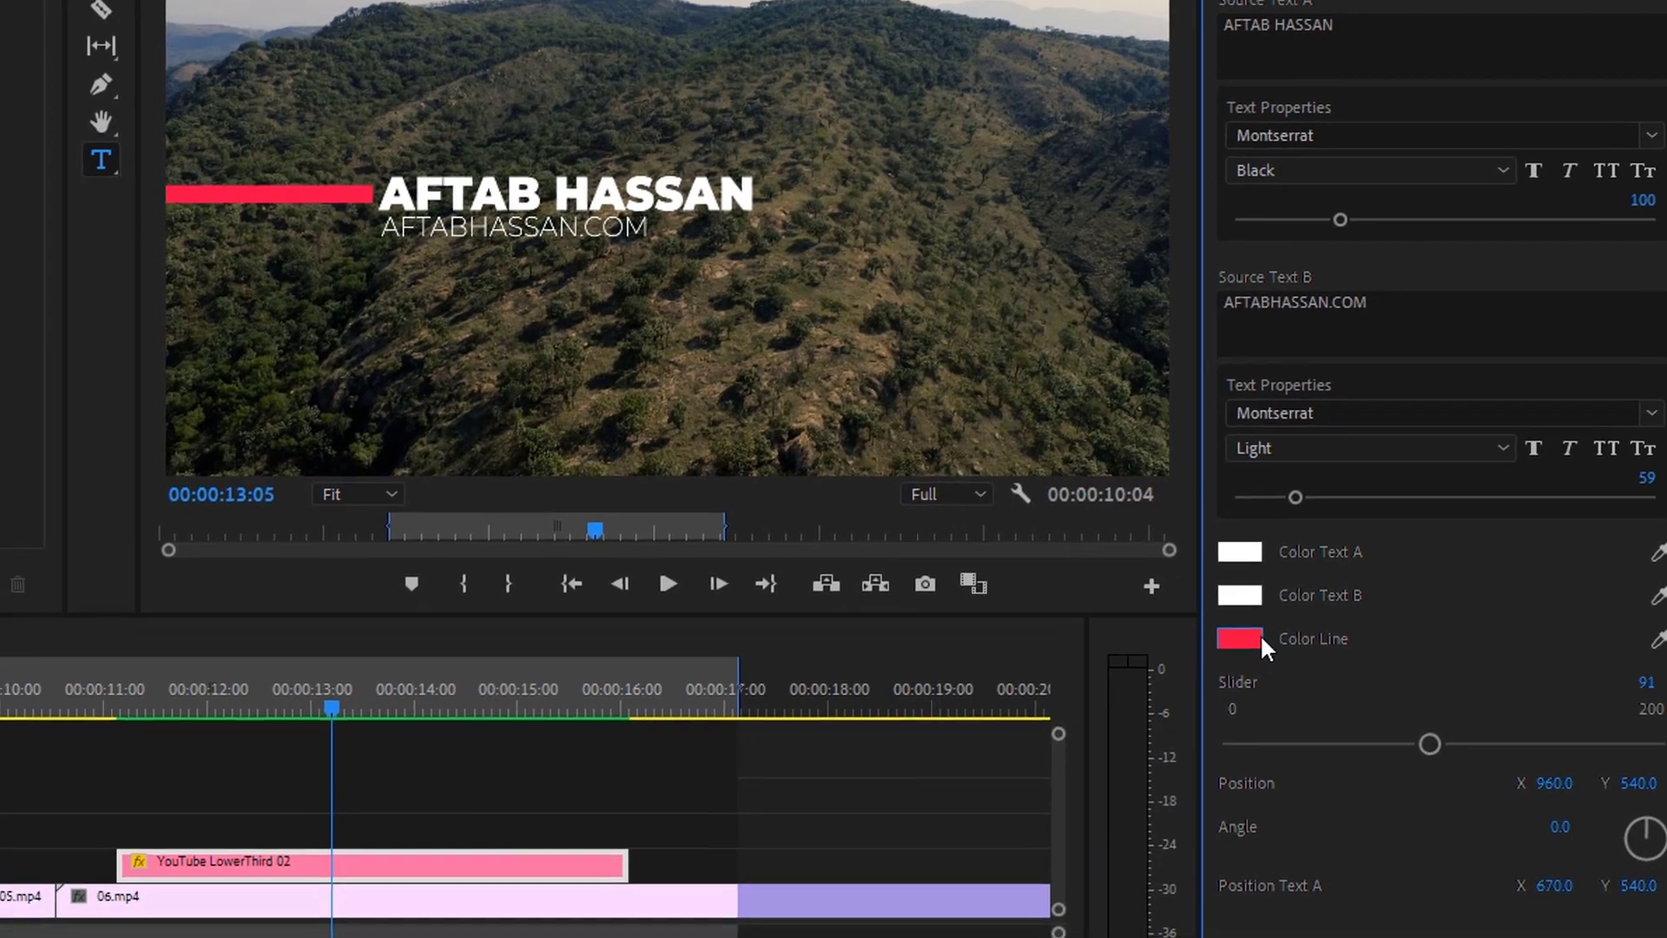
Step: Recolour the lower third's accent line from red to light blue (08ABFF)
left_click(1217, 644)
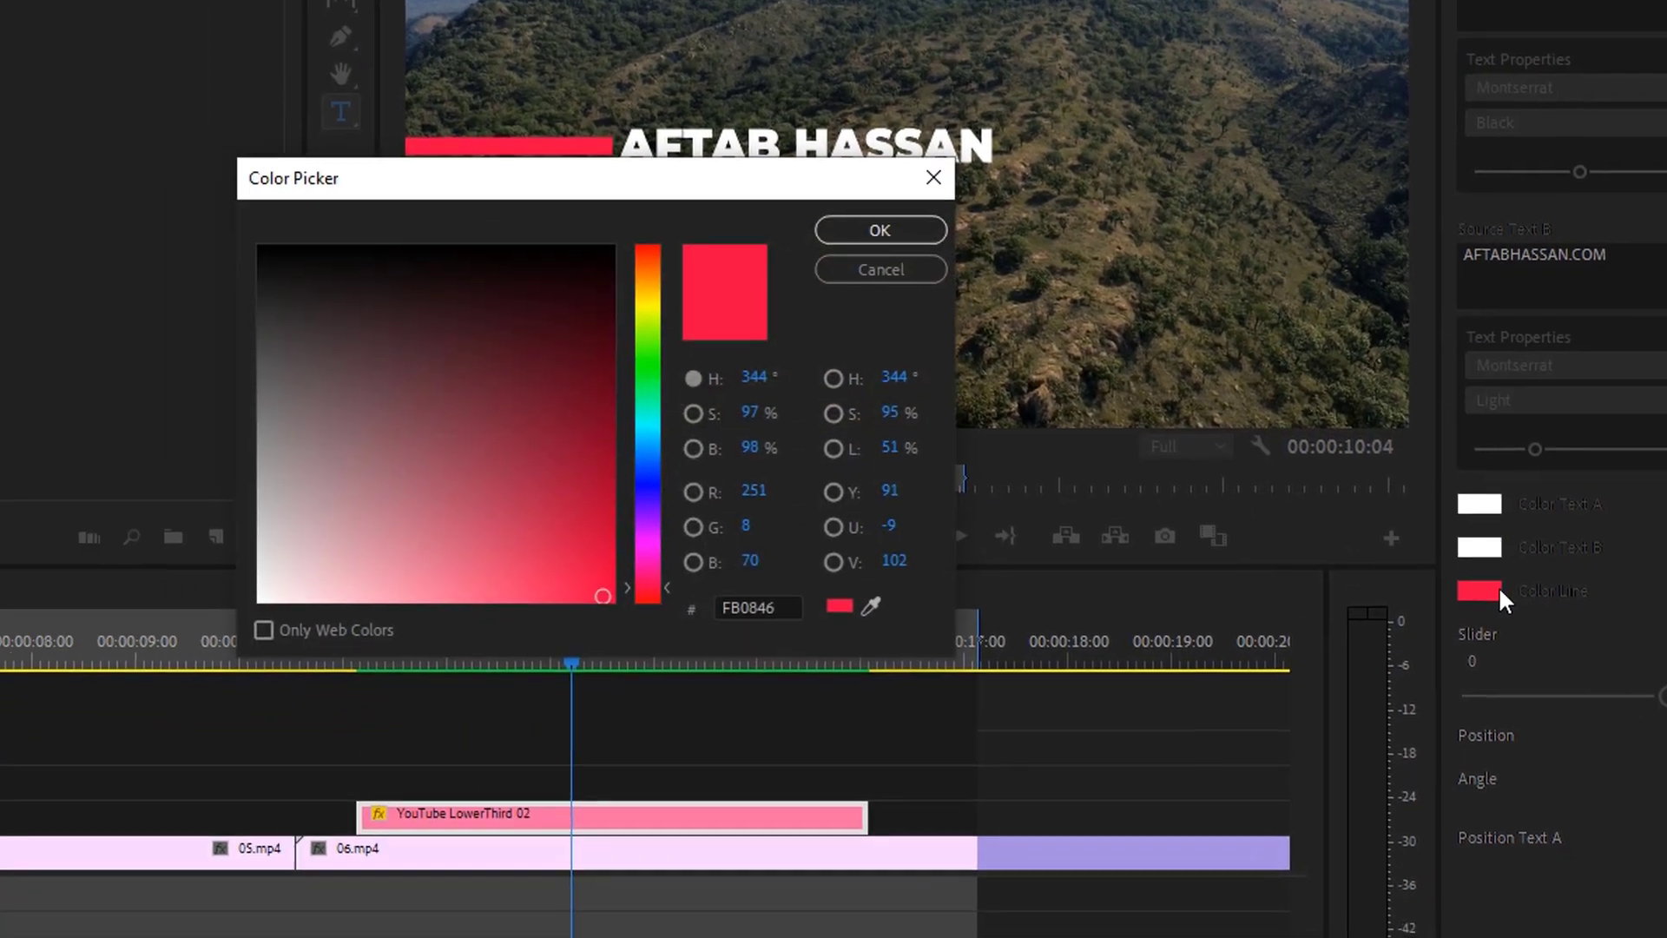
left_click(700, 418)
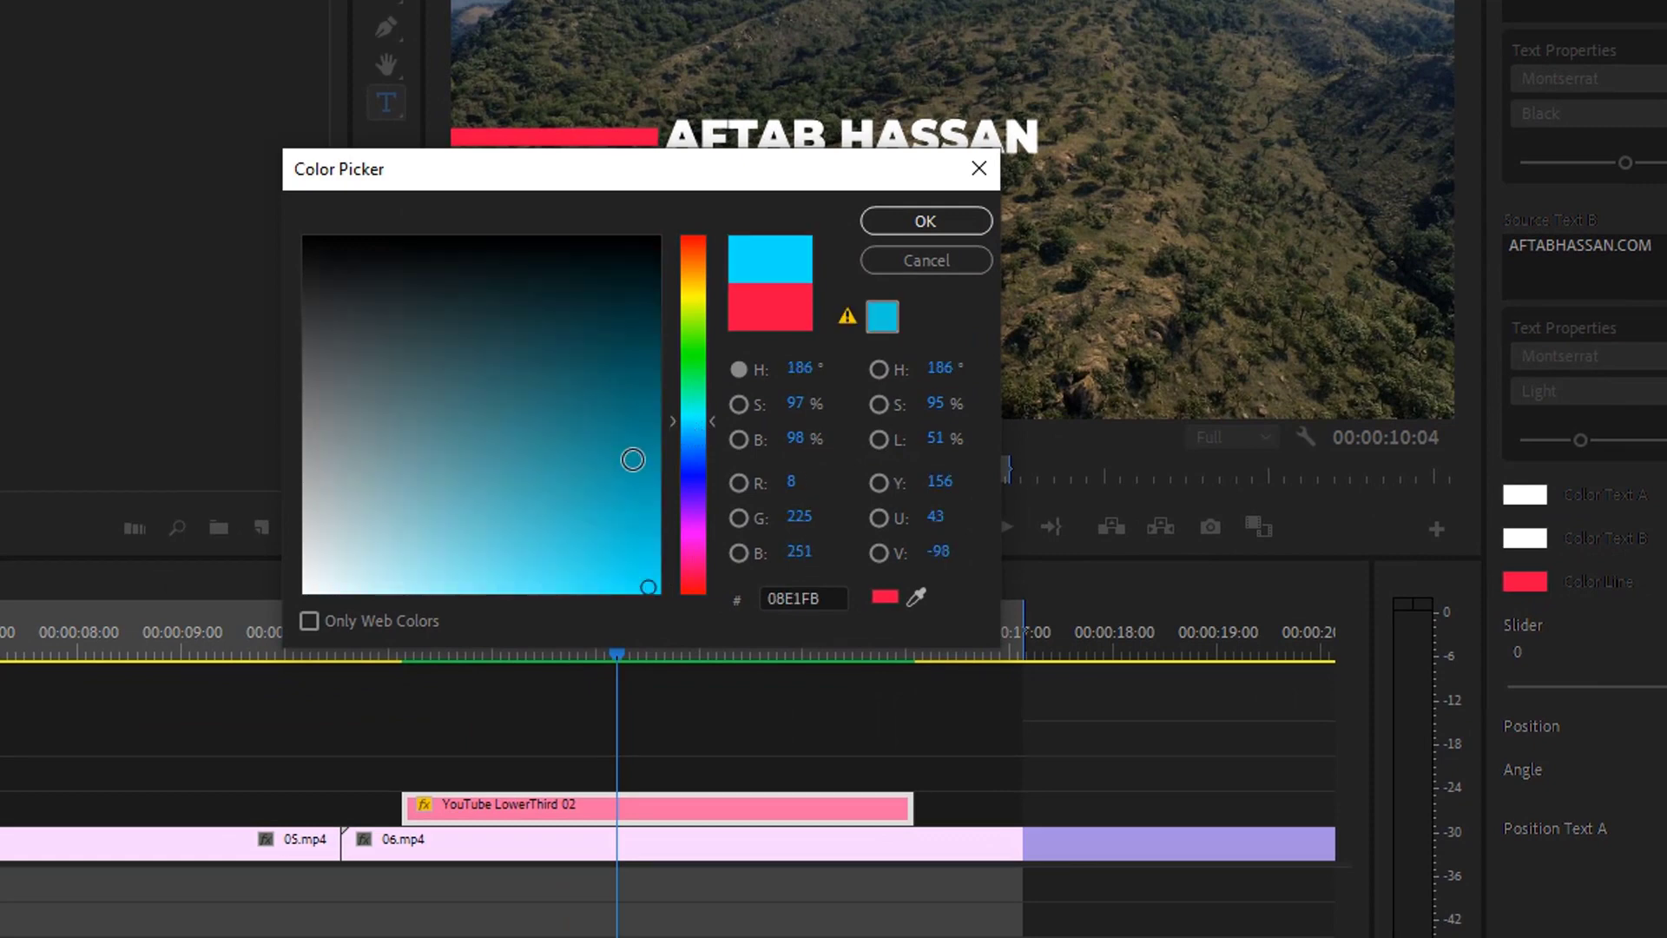
mouse_move(633, 457)
left_mouse_down()
mouse_move(648, 475)
mouse_move(640, 620)
mouse_move(648, 606)
left_mouse_up()
left_click(691, 443)
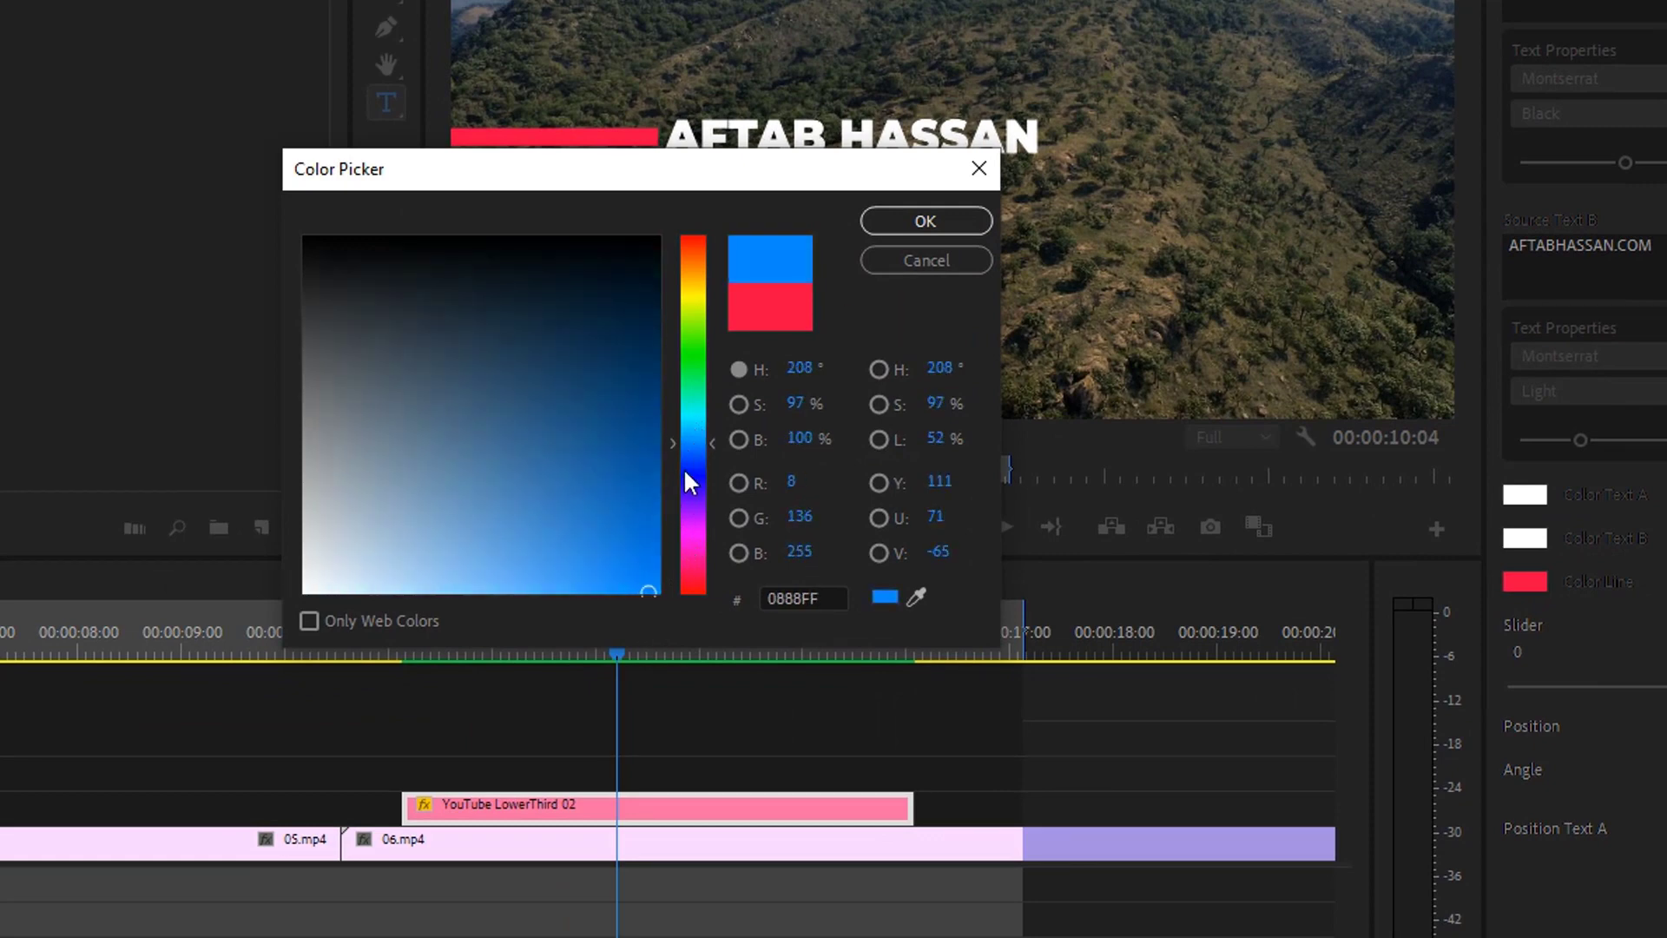
left_click_drag(699, 446, 700, 432)
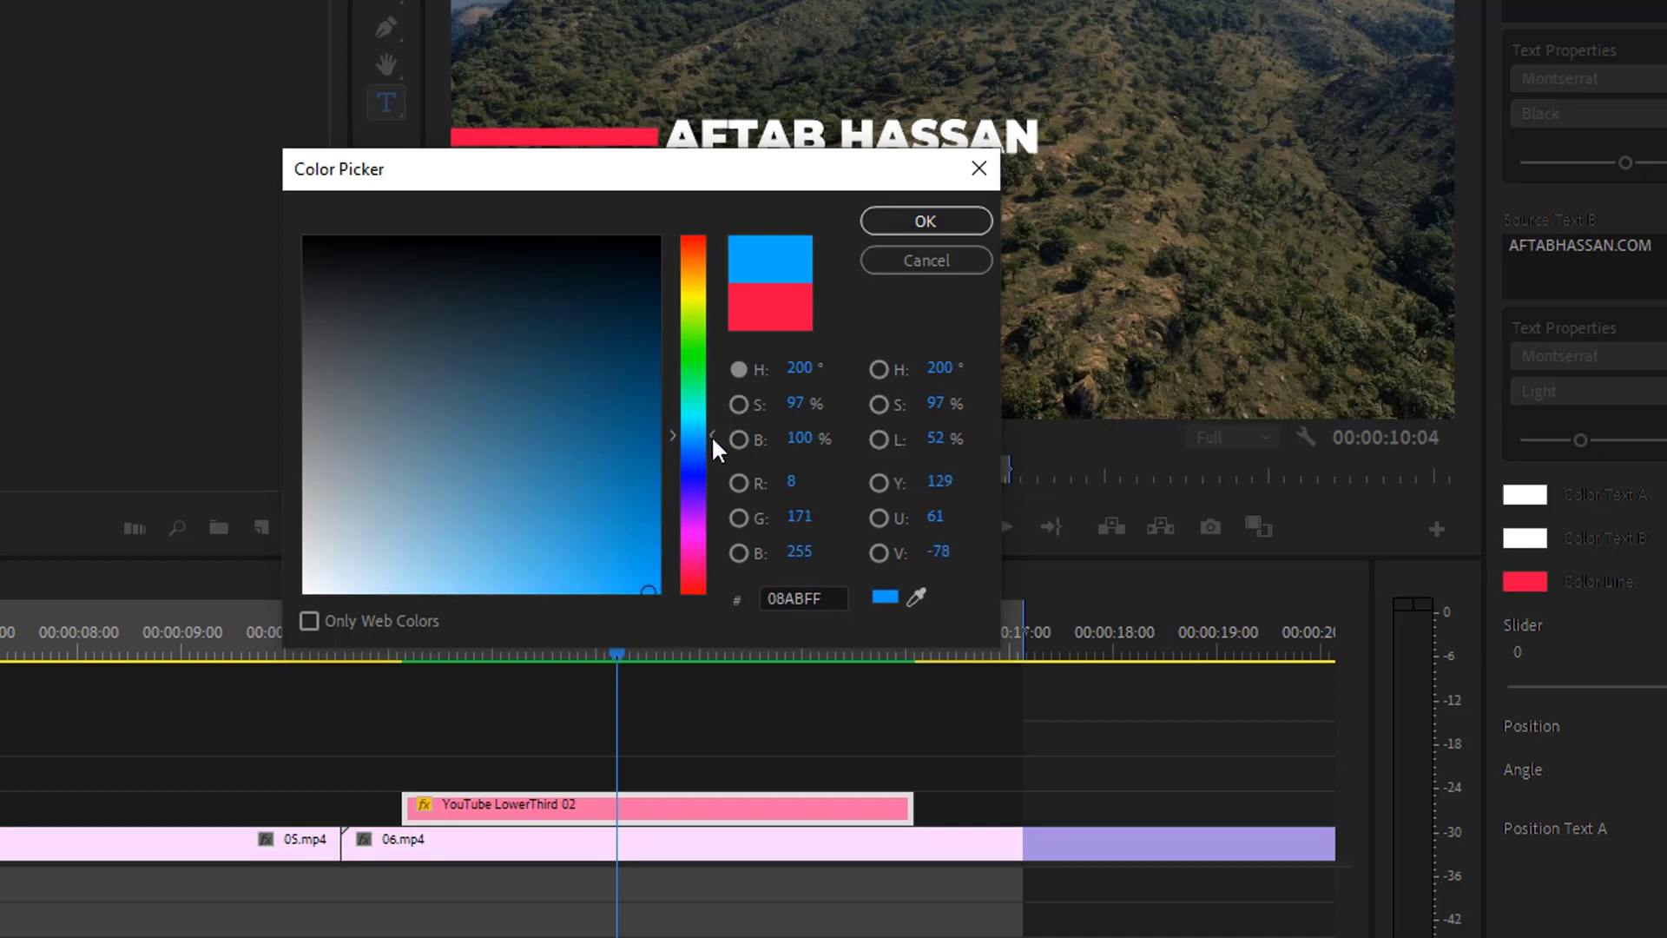
left_click(925, 222)
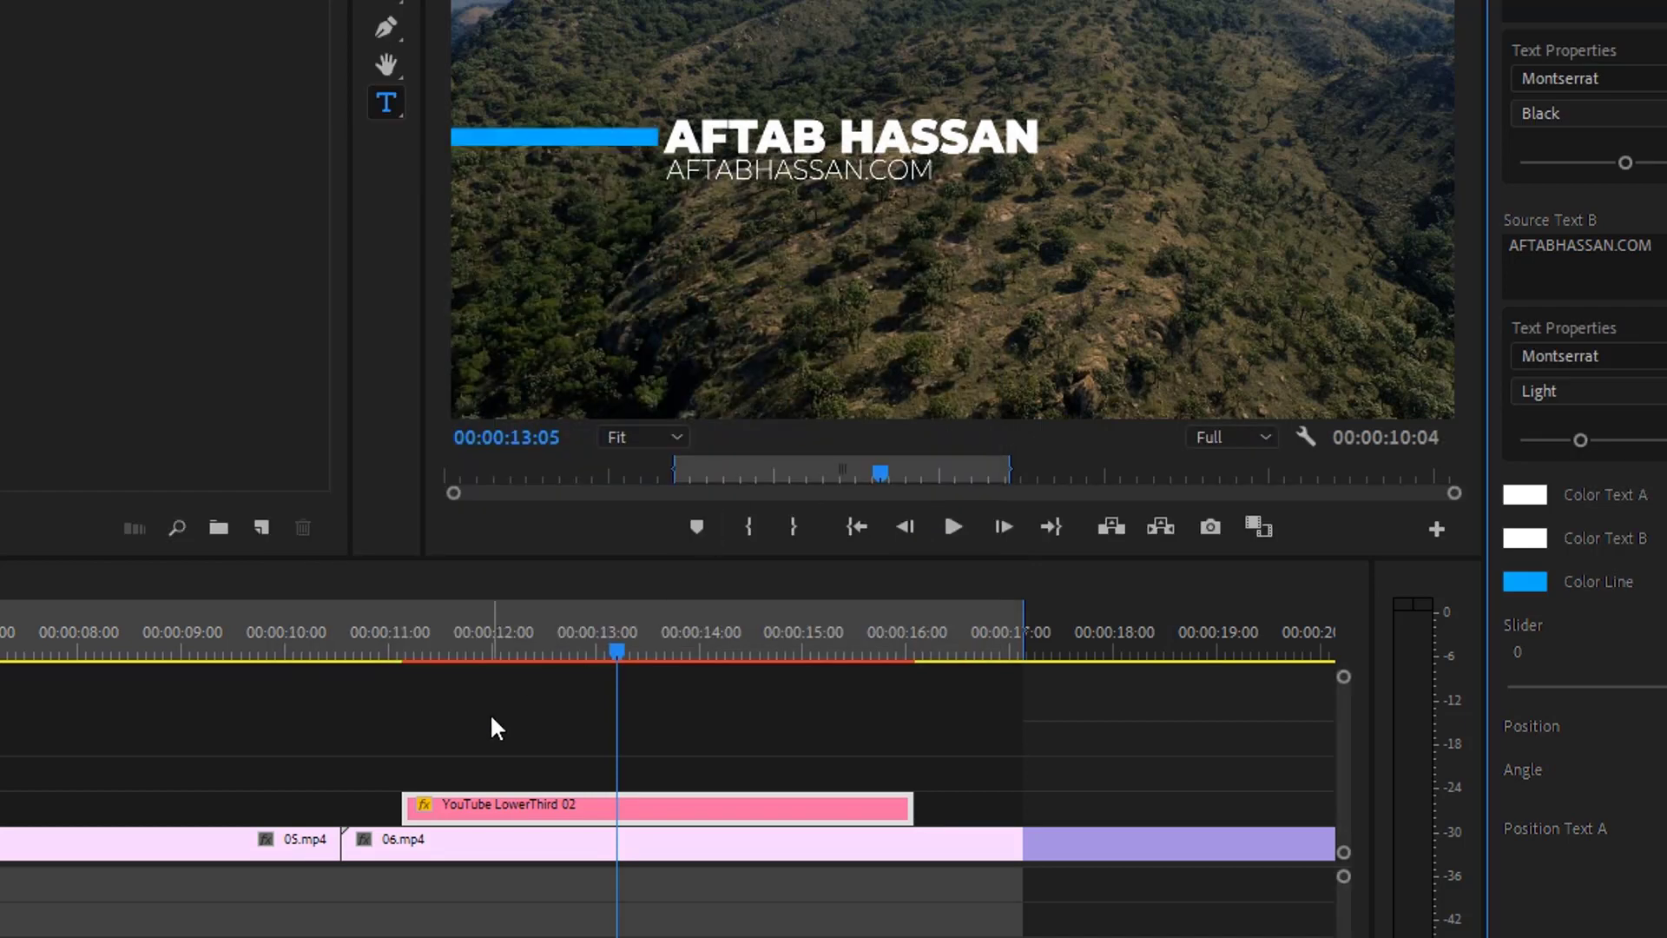
left_click(358, 632)
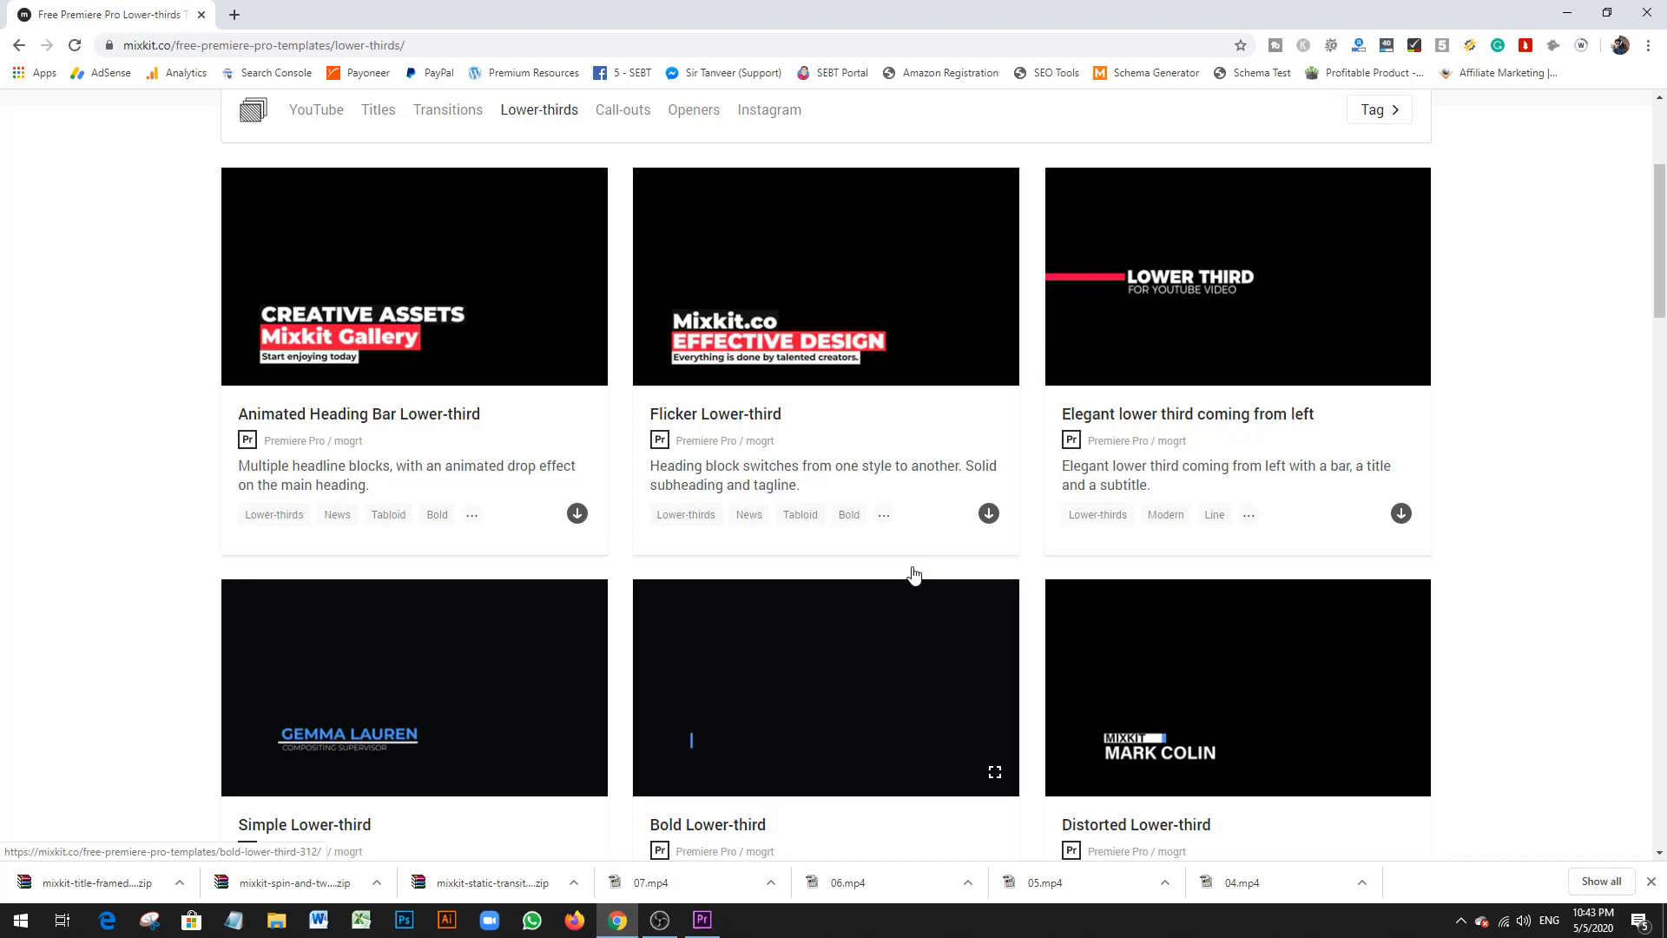
Step: Return from Mixkit's Lower-thirds listing to the mixkit.co home page via the logo
scroll(914, 575, "down", 1)
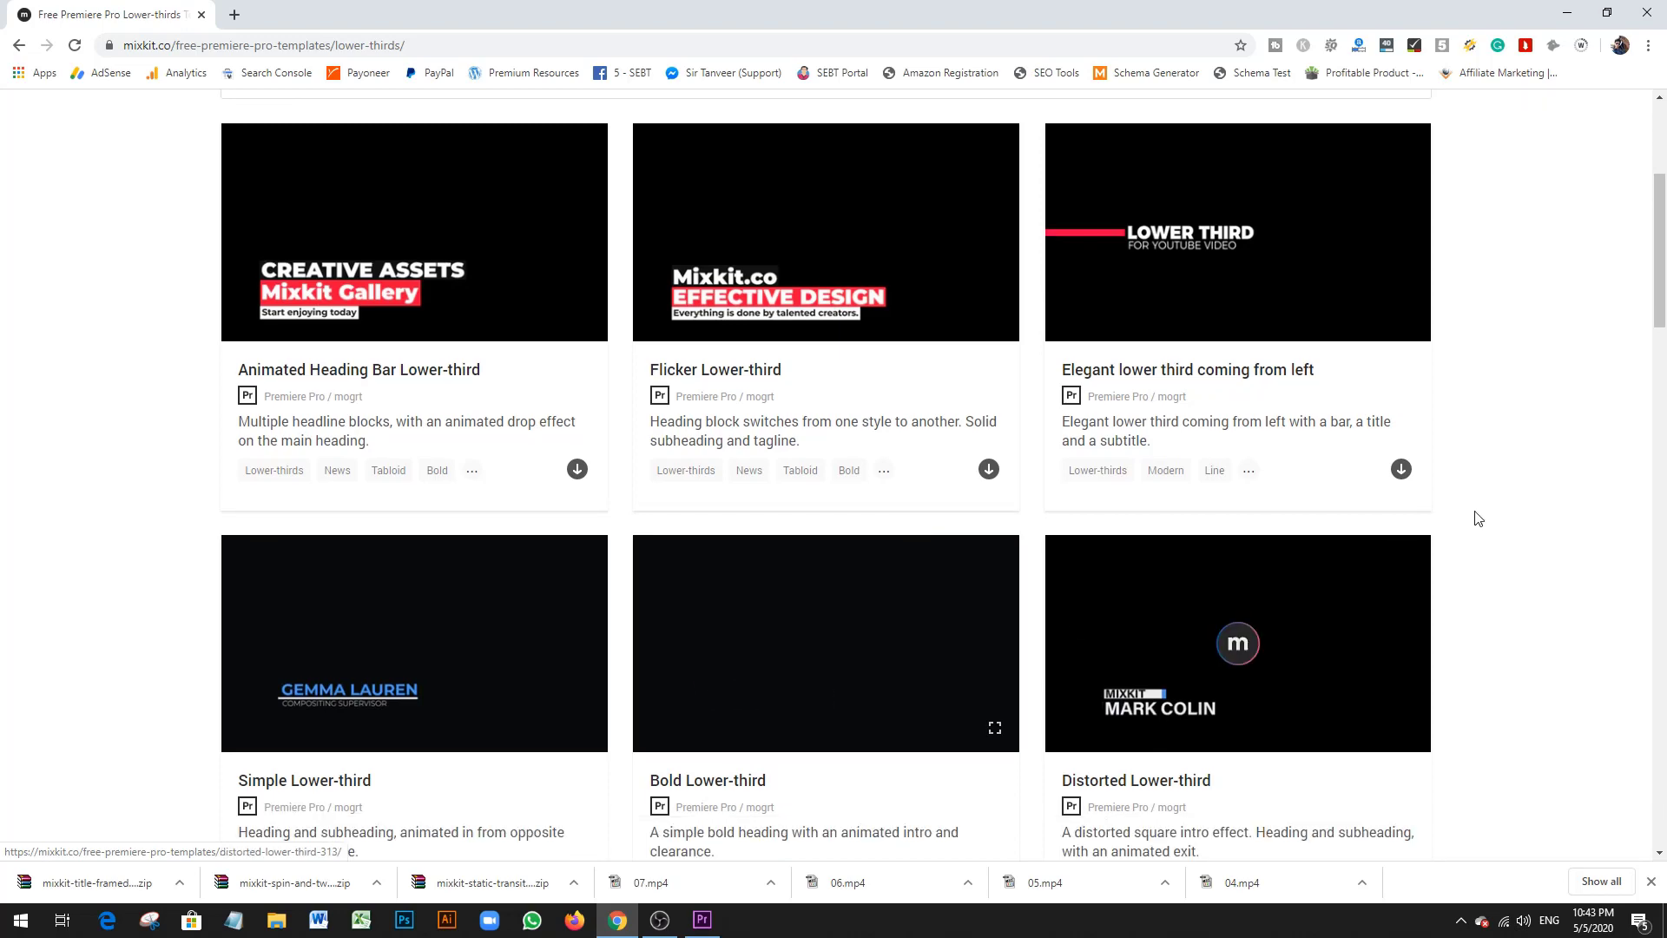
scroll(1477, 517, "up", 4)
left_click(205, 147)
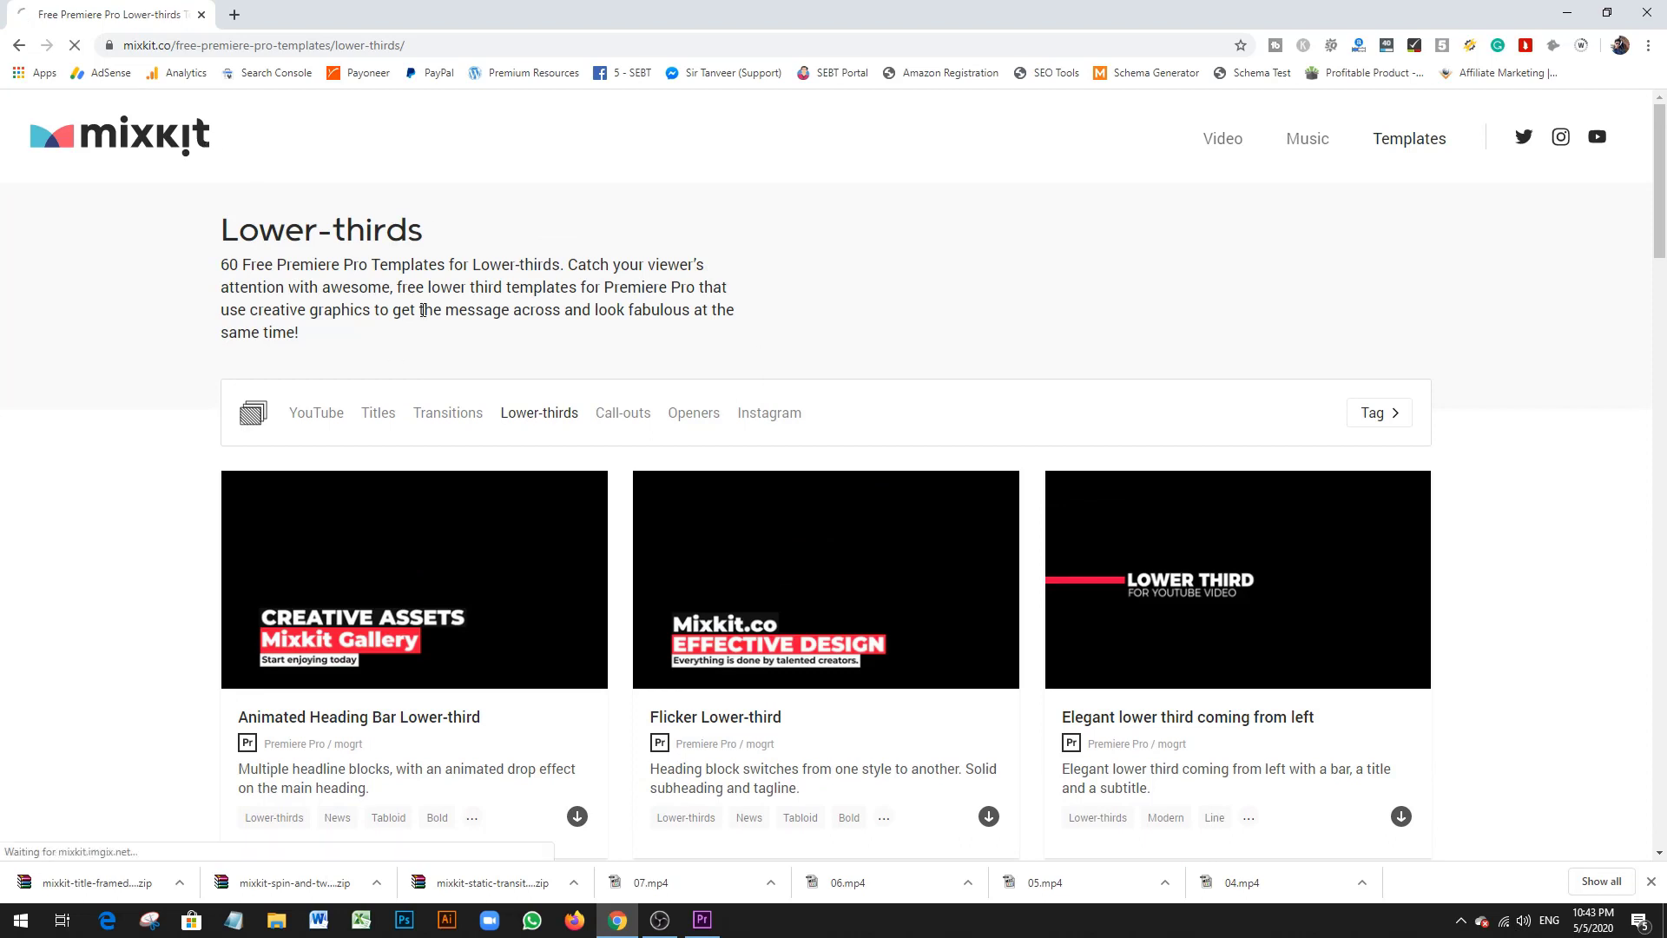